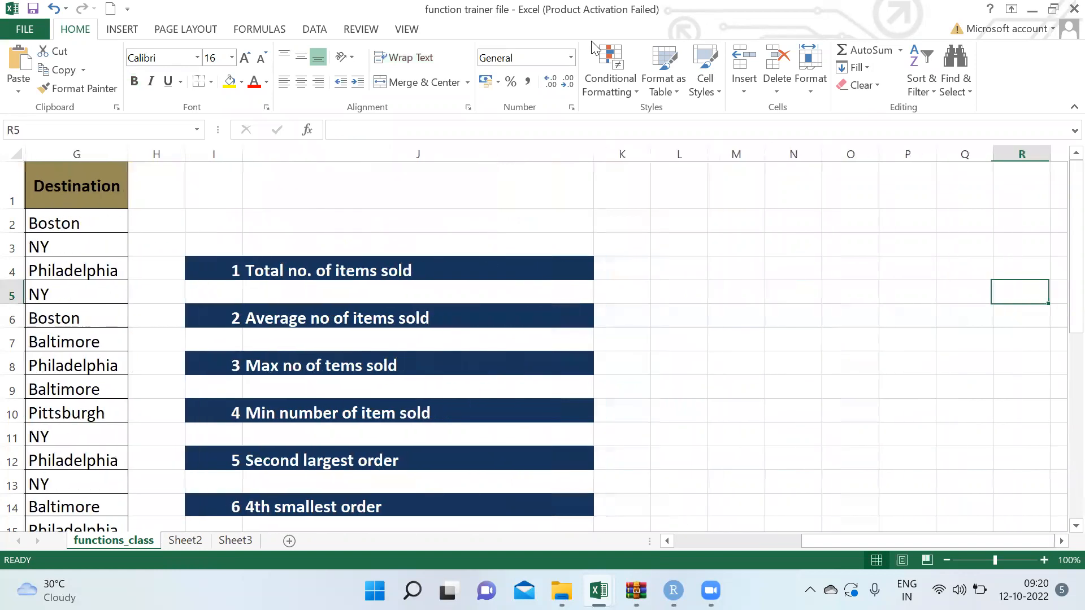
# Step: Enter the heading "Mathematical functions" in cell N2 and "Sum" beneath it in N3
pyautogui.press('Left')
pyautogui.press('Left')
pyautogui.press('Left')
pyautogui.press('Left')
pyautogui.press('Down')
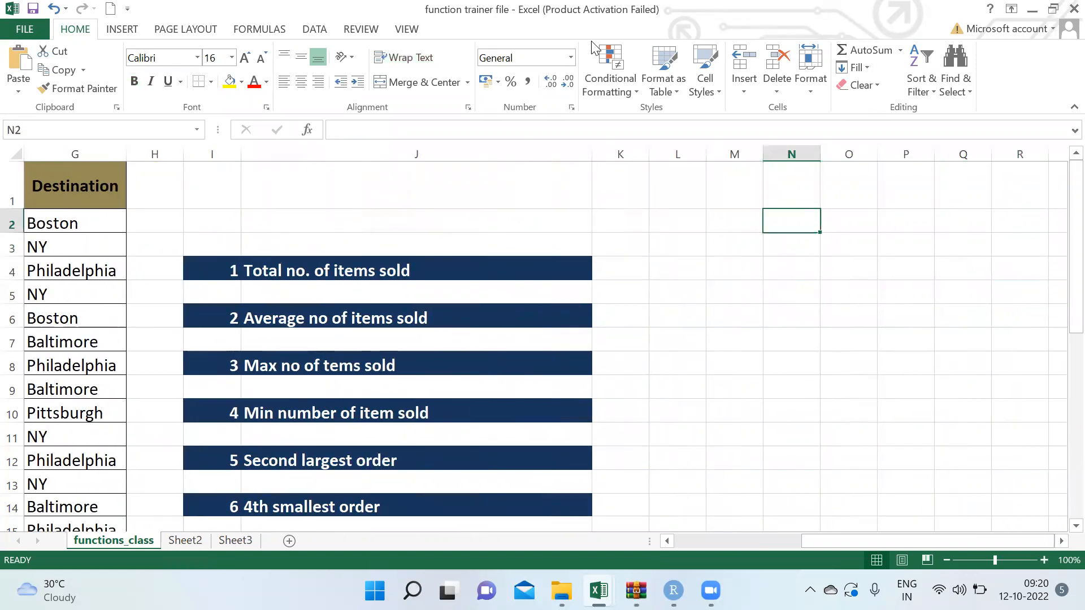
pyautogui.write('Mathematica')
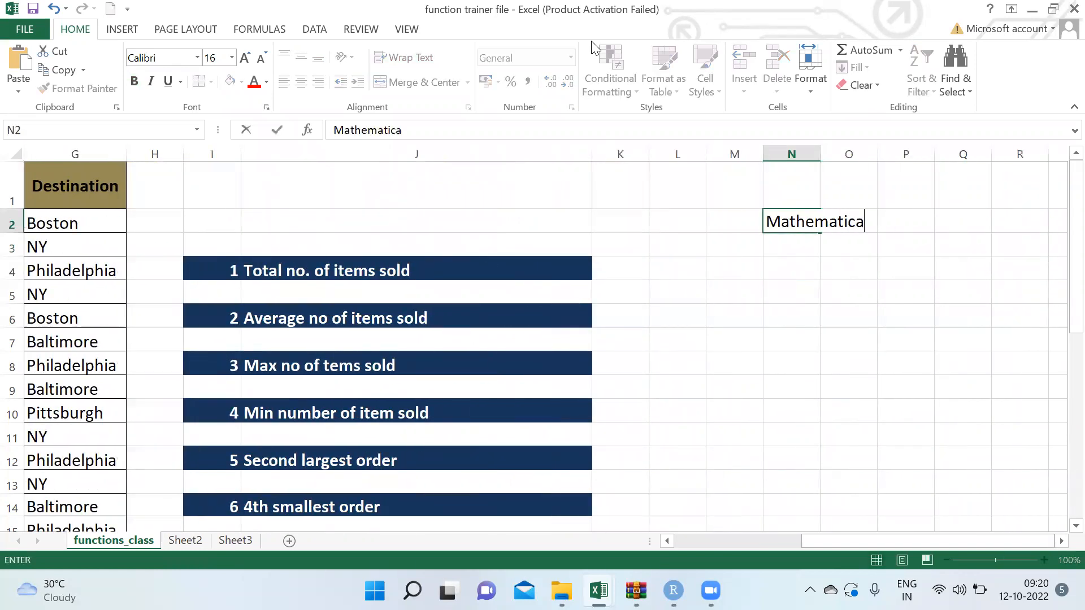
pyautogui.write('l functions')
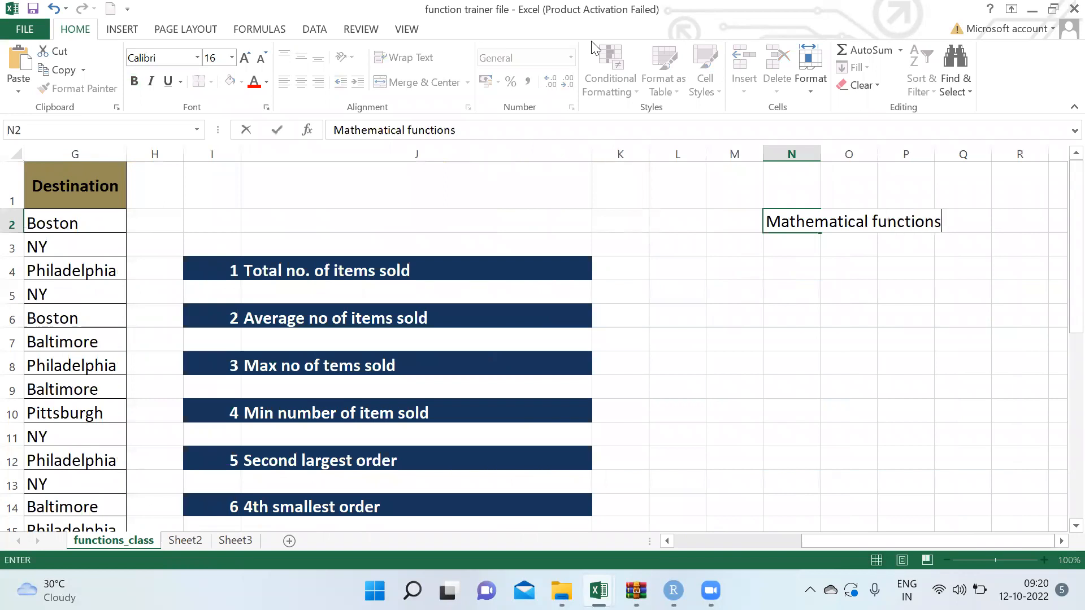
pyautogui.press('Return')
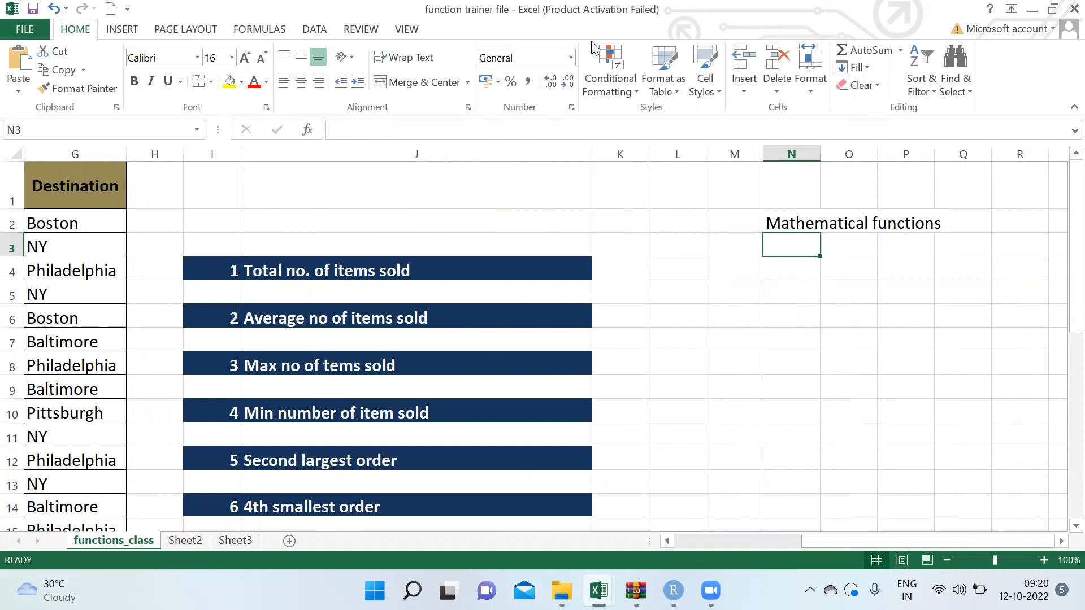
pyautogui.write('Sum')
pyautogui.press('Return')
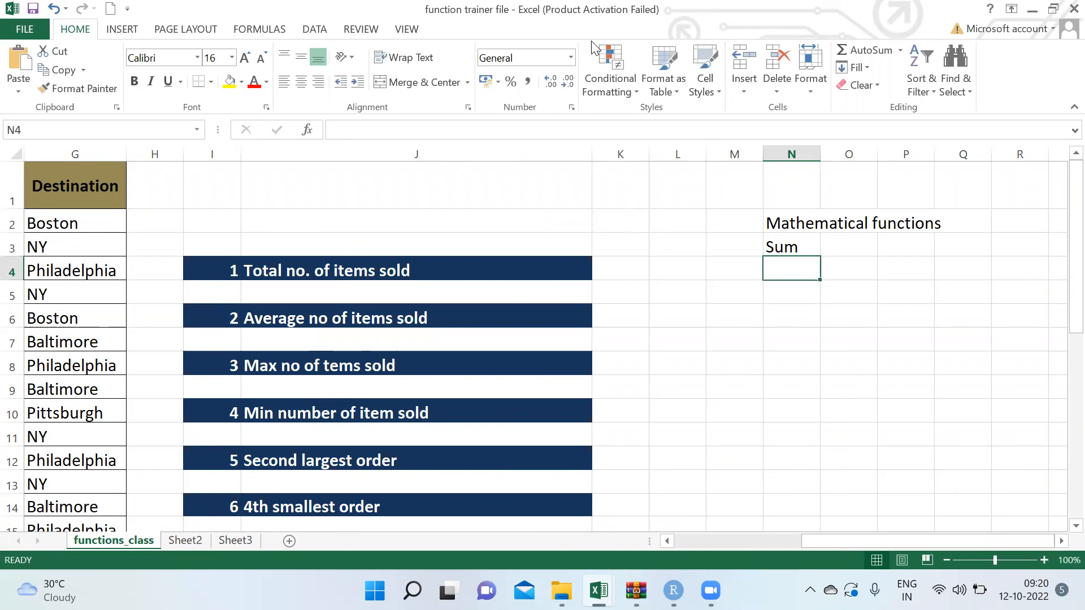
# Step: Examine the order table's columns, especially Number_of_items, alongside the numbered list of questions
pyautogui.press('Left')
pyautogui.press('Left')
pyautogui.press('Left')
pyautogui.press('Left')
pyautogui.press('Left')
pyautogui.press('Left')
pyautogui.press('Left')
pyautogui.press('Left')
pyautogui.press('Left')
pyautogui.press('Left')
pyautogui.press('Left')
pyautogui.press('Left')
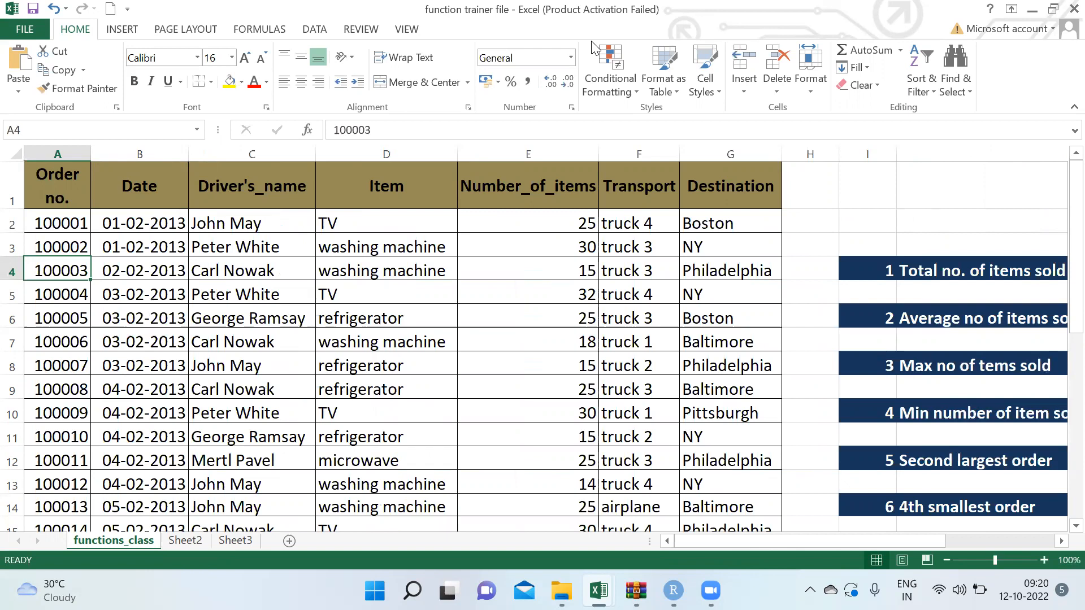
pyautogui.press('Right')
pyautogui.press('Right')
pyautogui.press('Right')
pyautogui.press('Right')
pyautogui.press('Right')
pyautogui.press('Right')
pyautogui.press('Right')
pyautogui.press('Right')
pyautogui.press('Right')
pyautogui.press('Right')
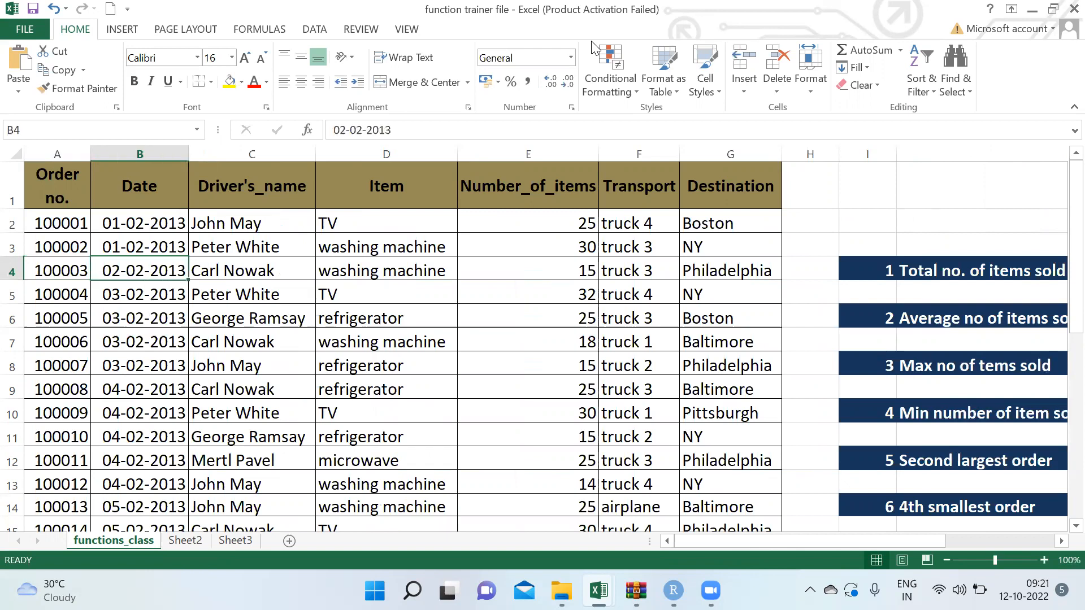
pyautogui.press('Left')
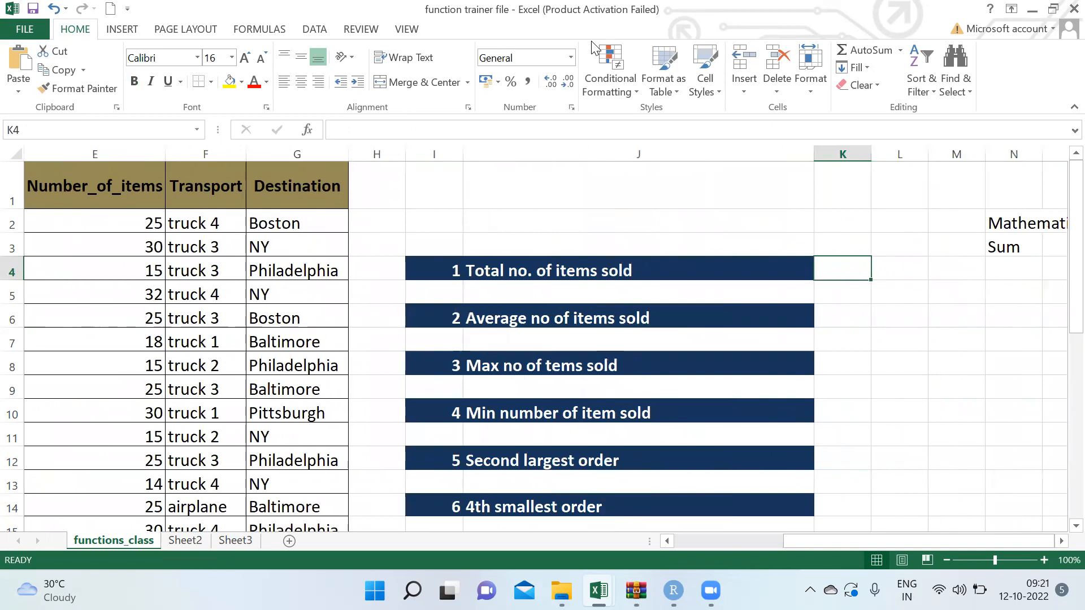
pyautogui.click(120, 153)
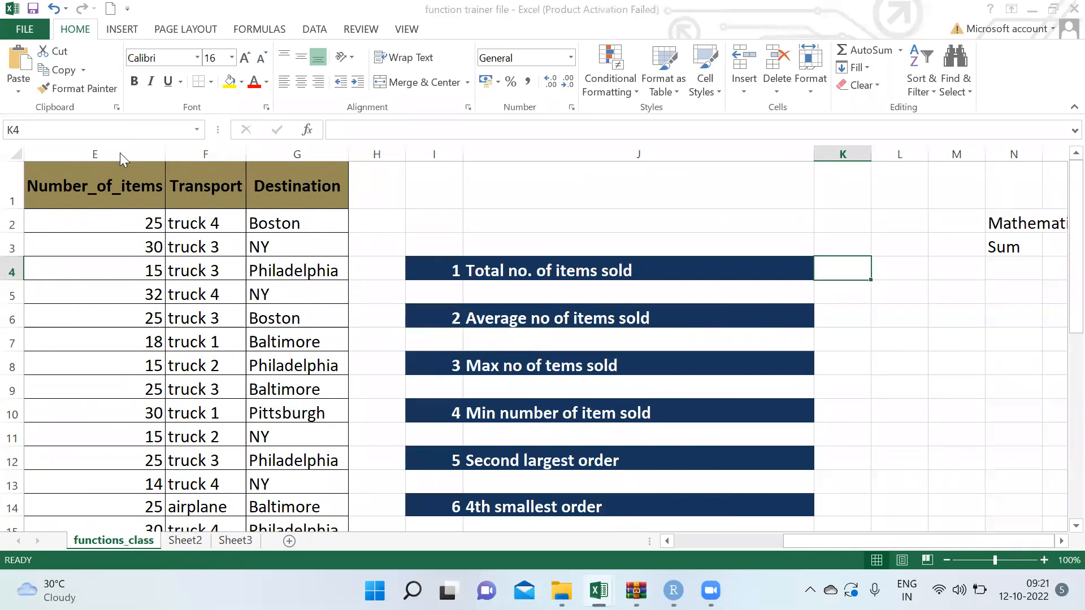
pyautogui.click(95, 218)
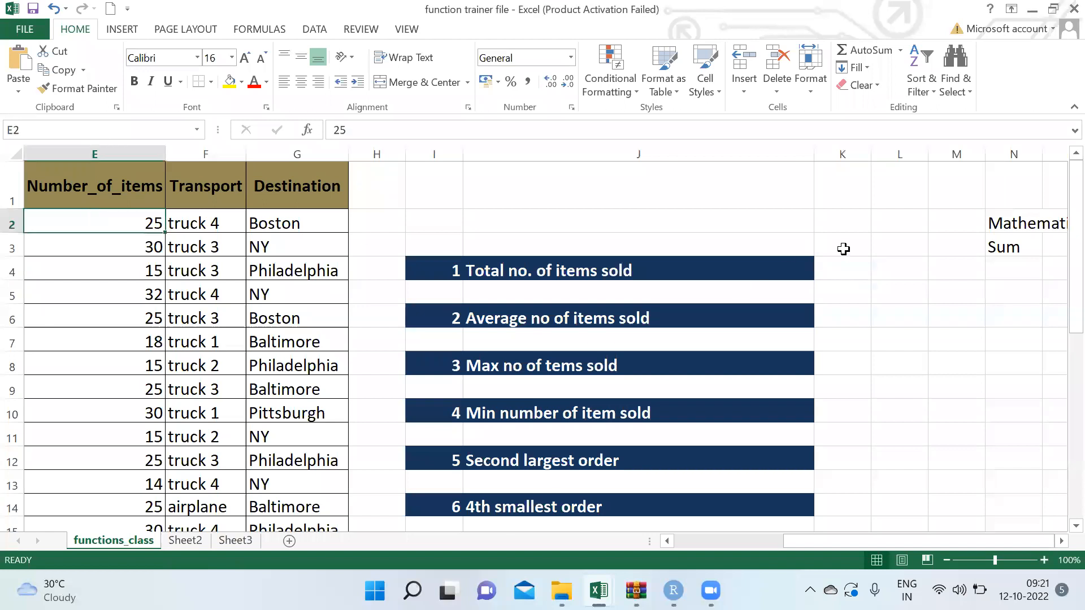
# Step: Calculate the total number of items sold in cell K4 with the formula =SUM(E2:E25)
pyautogui.click(837, 270)
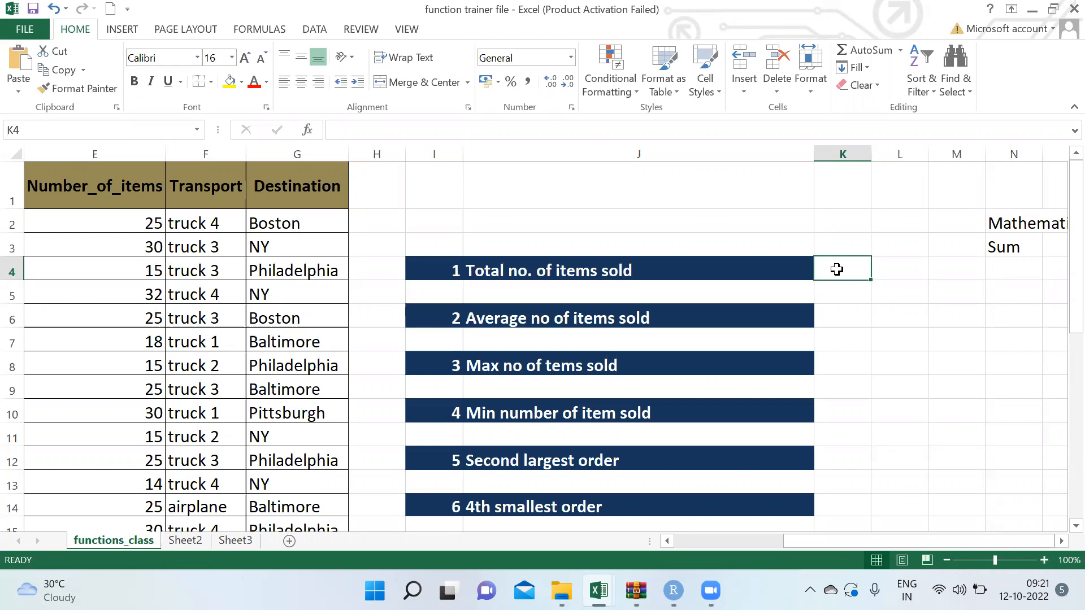
pyautogui.write('=')
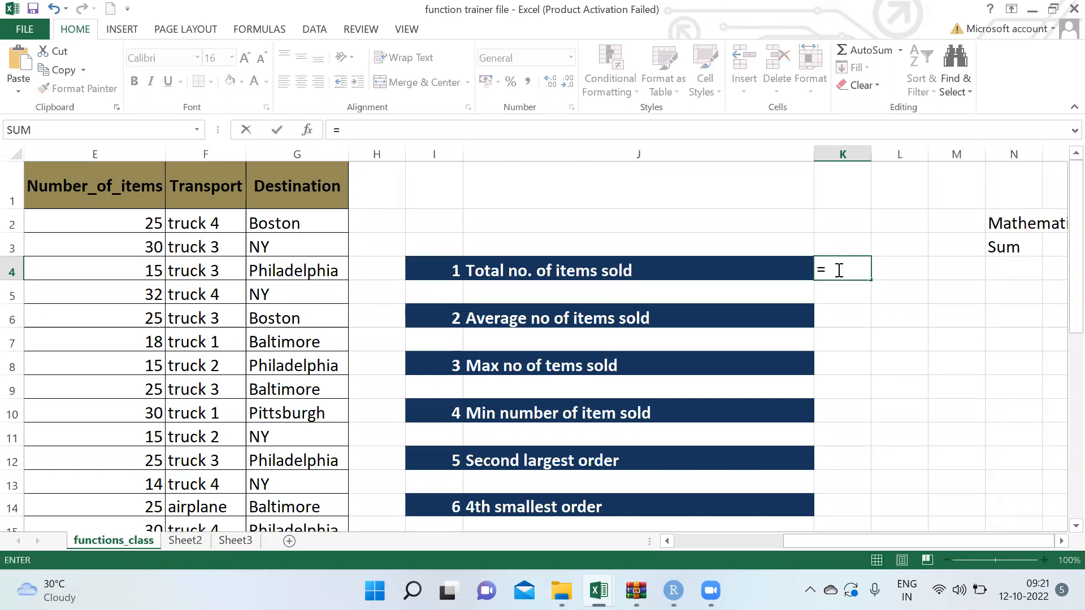
pyautogui.write('dd')
pyautogui.press('BackSpace')
pyautogui.press('BackSpace')
pyautogui.write('sum')
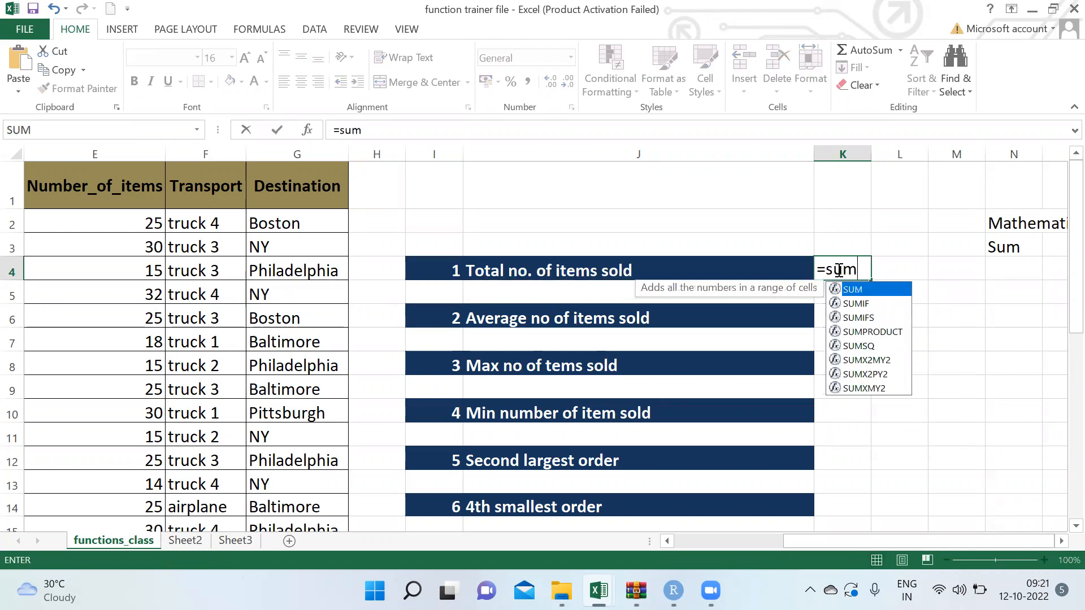
pyautogui.press('Tab')
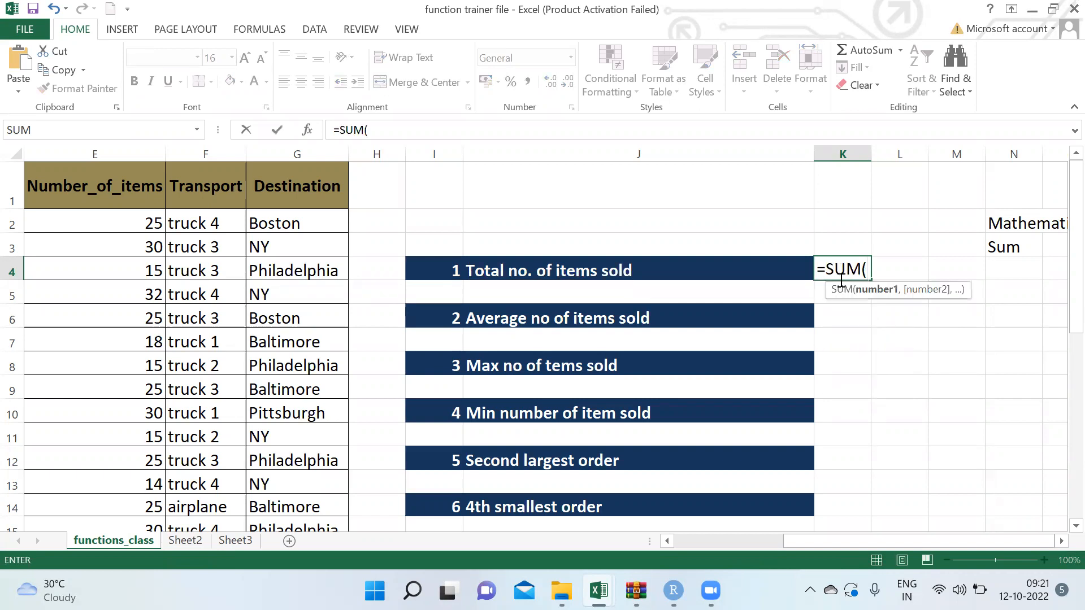
pyautogui.click(138, 227)
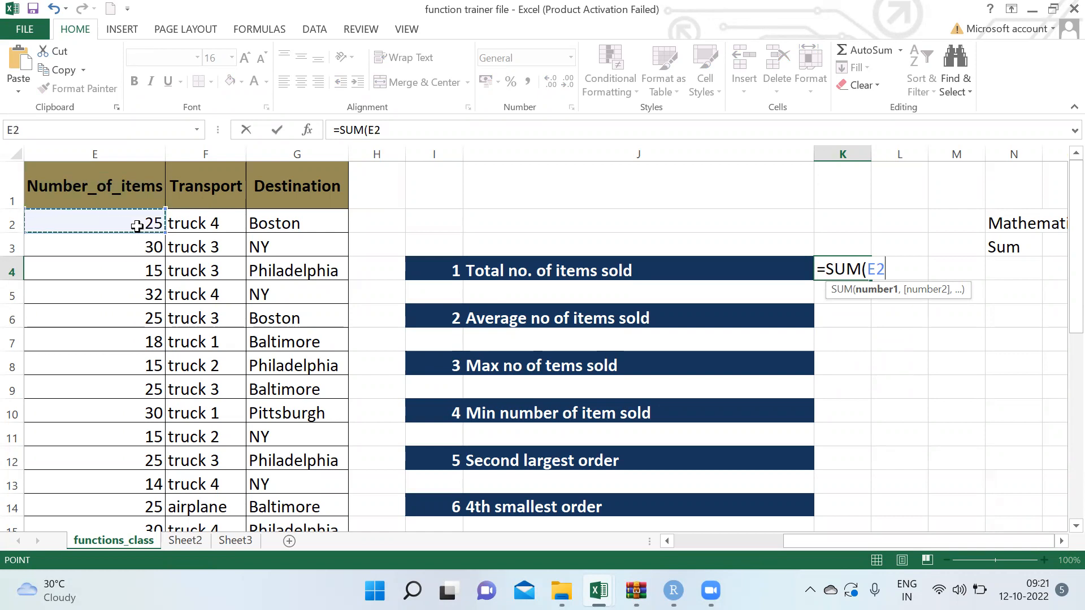
pyautogui.hotkey('ctrl', 'shift', 'Down')
pyautogui.hotkey('ctrl', 'Up')
pyautogui.press('Down')
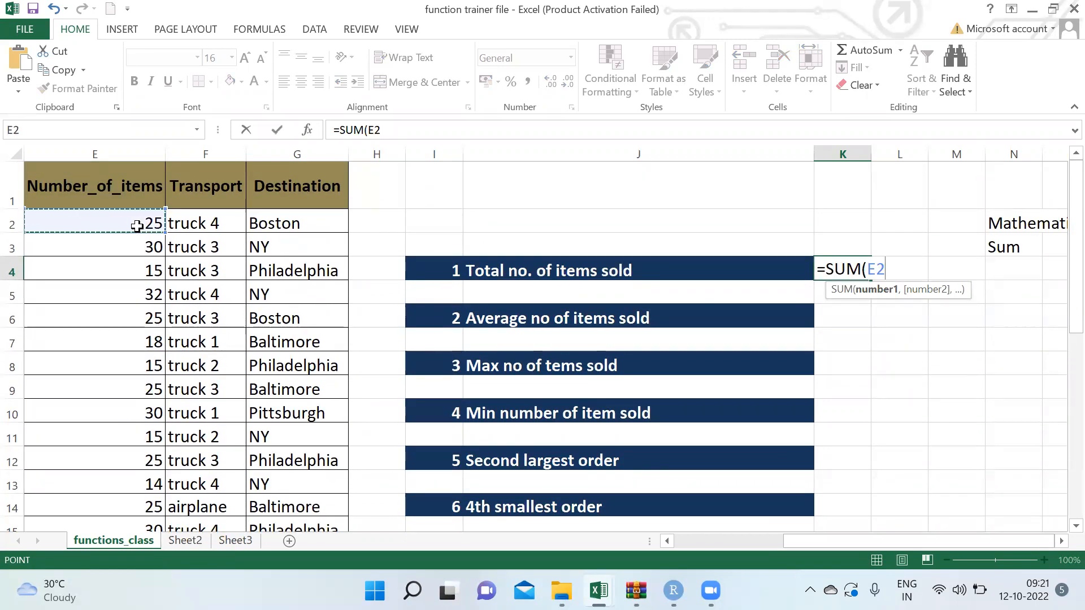
pyautogui.hotkey('ctrl', 'shift', 'Down')
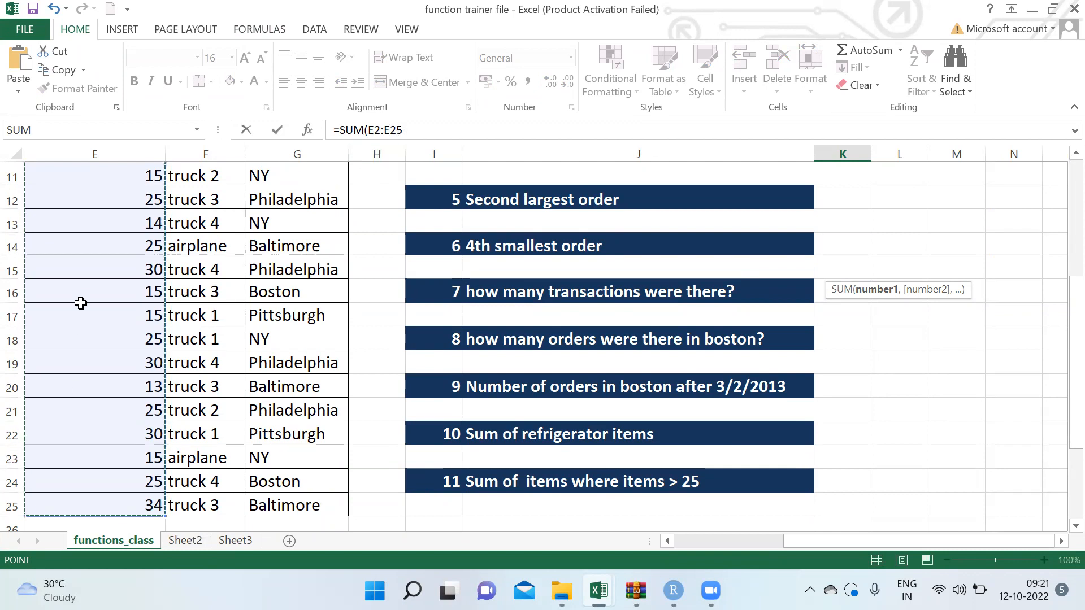
pyautogui.click(415, 133)
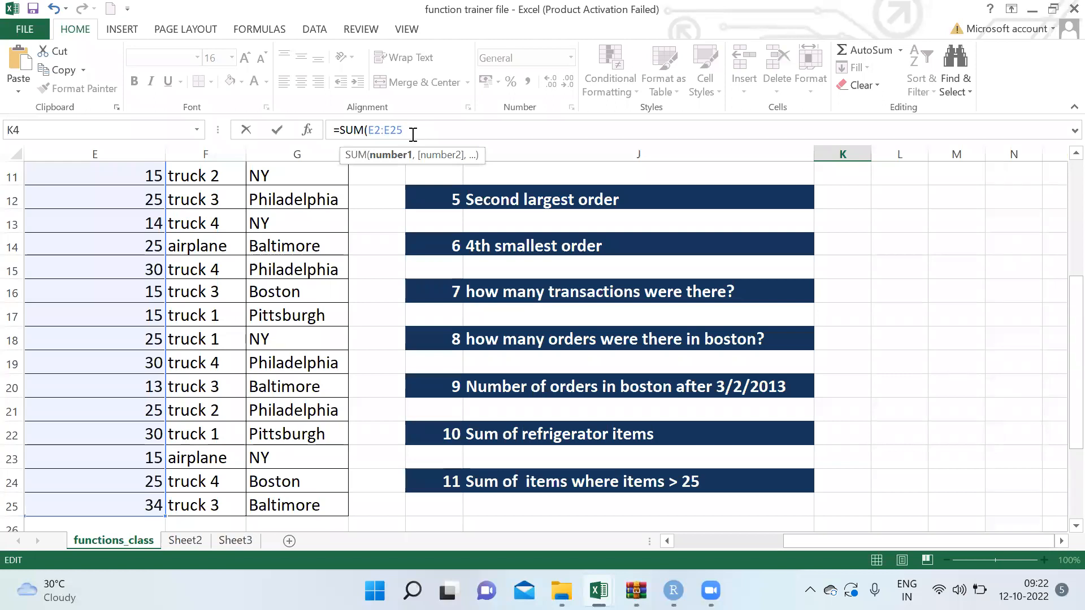
pyautogui.write(')')
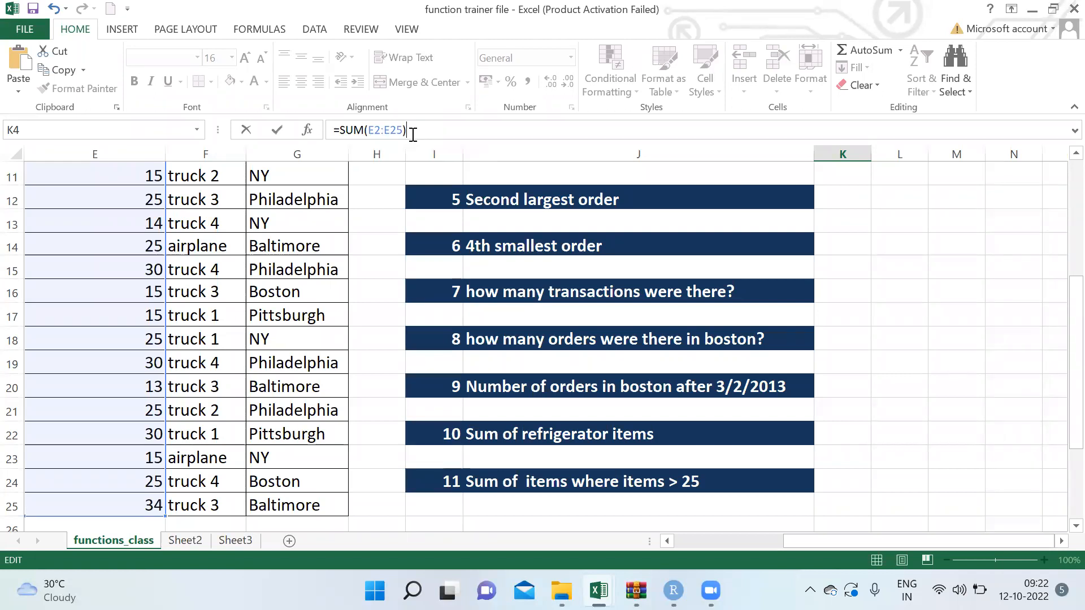
pyautogui.press('Return')
pyautogui.press('Up')
pyautogui.press('Up')
pyautogui.press('Up')
pyautogui.press('Down')
pyautogui.press('Down')
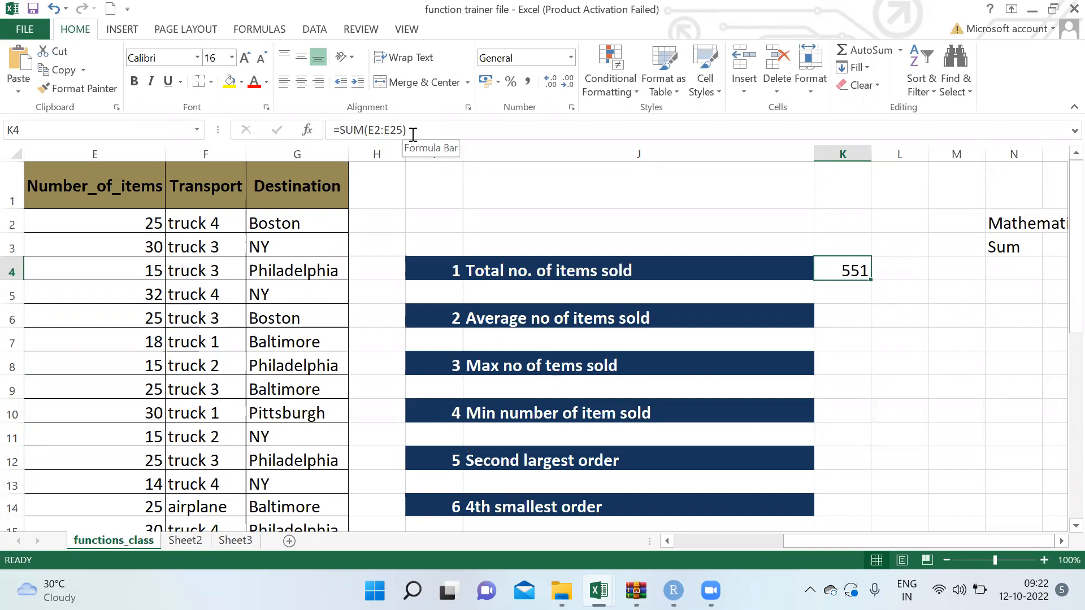
# Step: Write the note "Ctrl + Shift + down arrow" in cell R2, beside the Mathematical functions heading
pyautogui.press('Right')
pyautogui.press('Up')
pyautogui.press('Right')
pyautogui.press('Right')
pyautogui.press('Right')
pyautogui.press('Right')
pyautogui.press('Right')
pyautogui.press('Right')
pyautogui.press('Right')
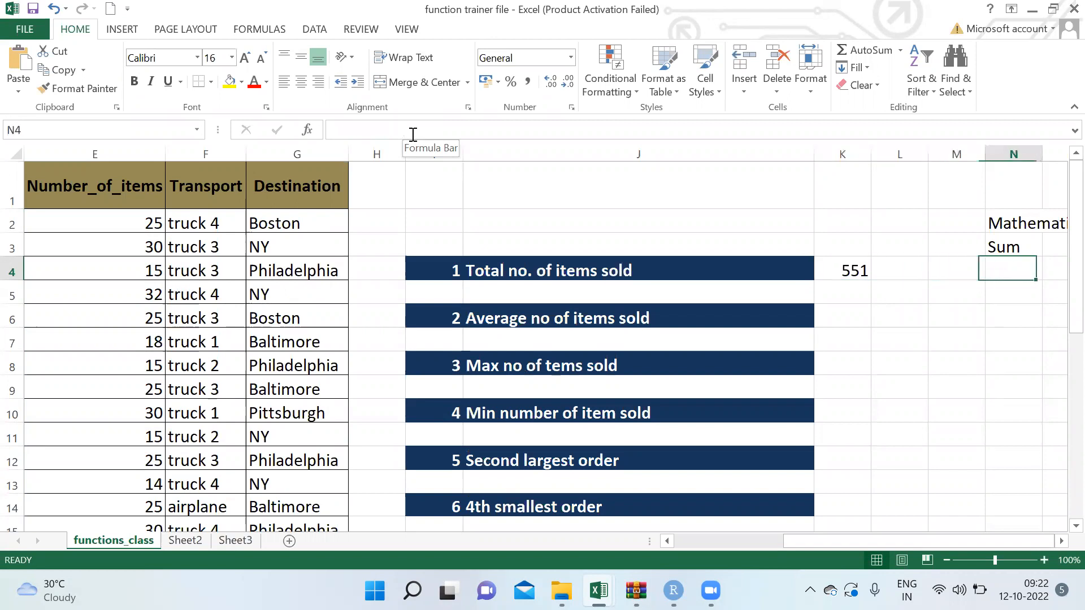
pyautogui.press('Up')
pyautogui.press('Up')
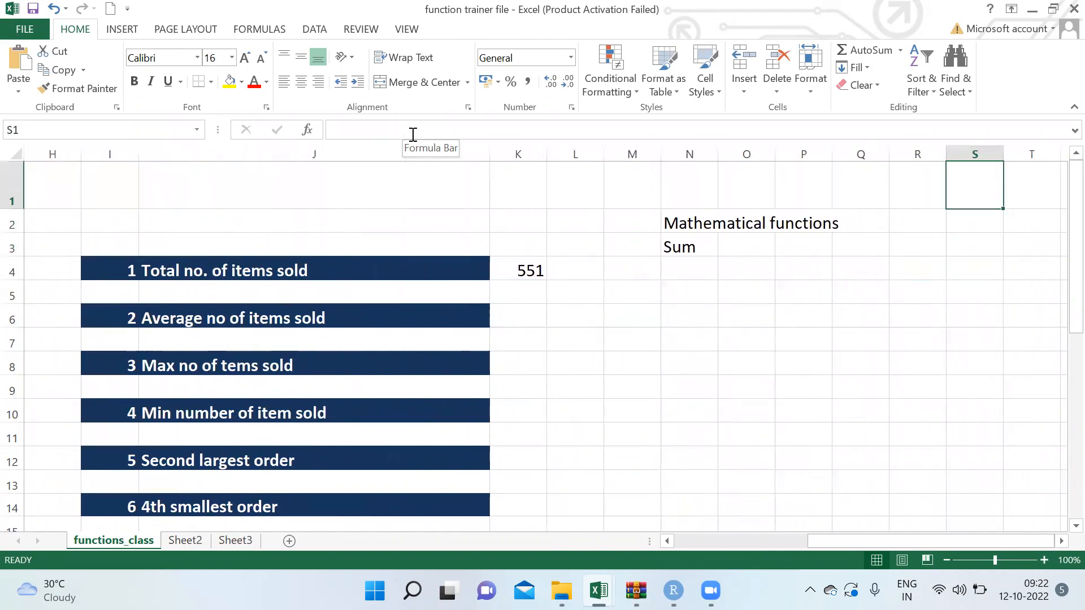
pyautogui.press('Left')
pyautogui.press('Down')
pyautogui.write('Ctrl ')
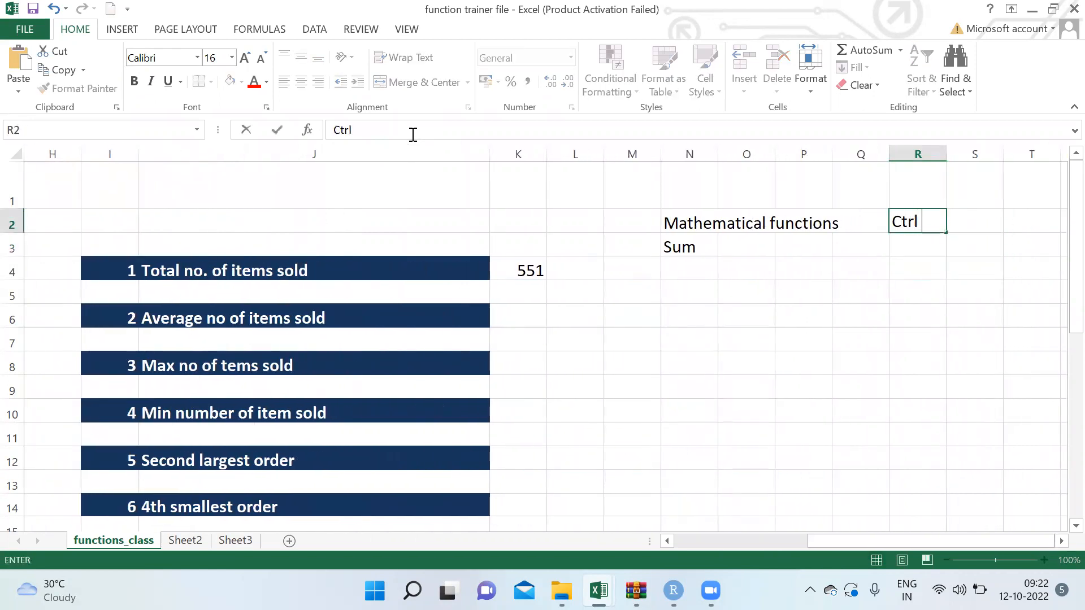
pyautogui.write('+ Shift + ')
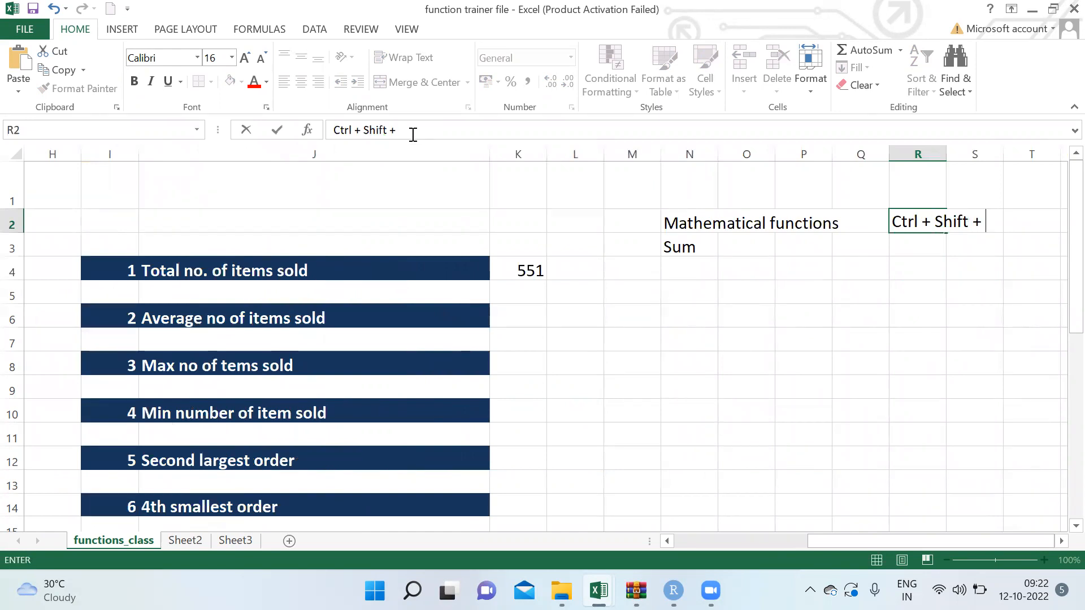
pyautogui.write('down arrow')
pyautogui.press('Return')
# Step: Add the note "Pick your range" in cell R1, directly above the shortcut note
pyautogui.press('Up')
pyautogui.press('Right')
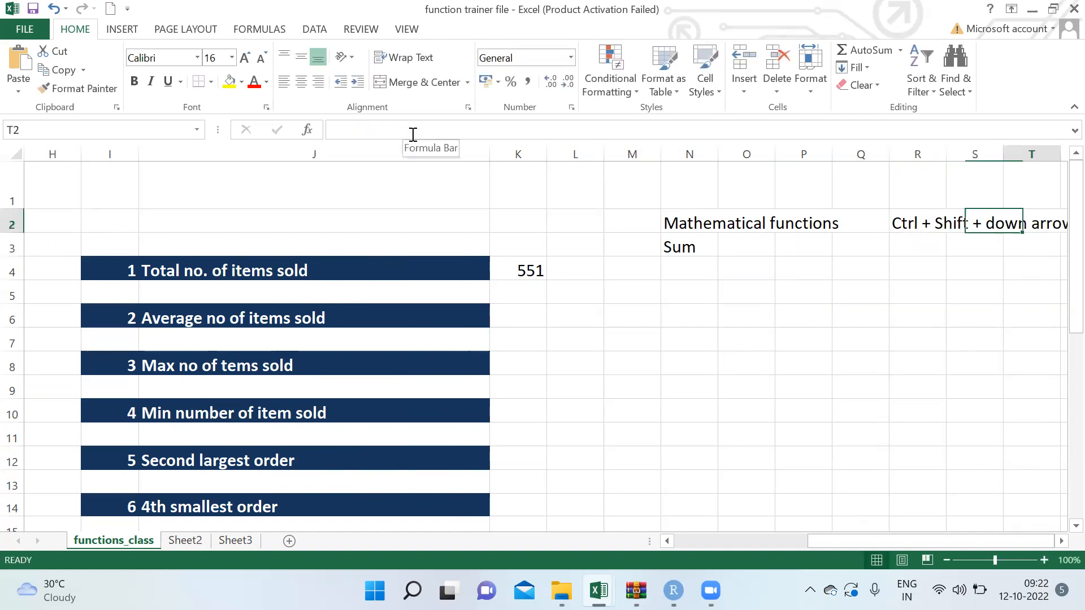
pyautogui.press('Right')
pyautogui.press('Left')
pyautogui.press('Left')
pyautogui.press('Up')
pyautogui.write('Pic')
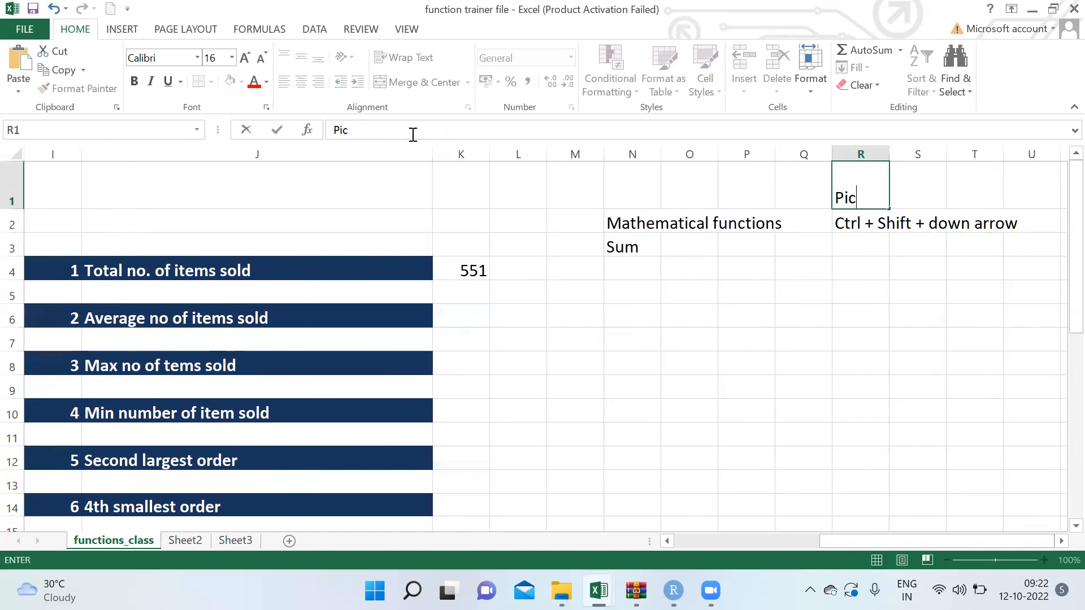
pyautogui.write('k your range')
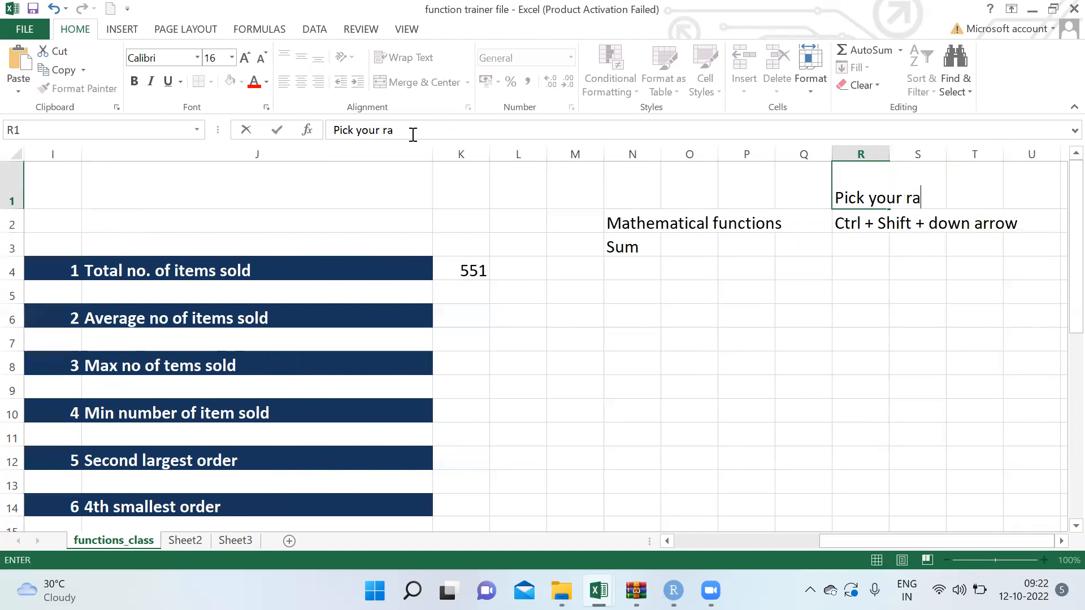
pyautogui.press('Return')
# Step: Begin a SUM formula in cell L4 with the Number_of_items range E2:E25 as its first argument
pyautogui.press('Left')
pyautogui.press('Left')
pyautogui.press('Left')
pyautogui.press('Left')
pyautogui.press('Left')
pyautogui.press('Left')
pyautogui.press('Left')
pyautogui.press('Left')
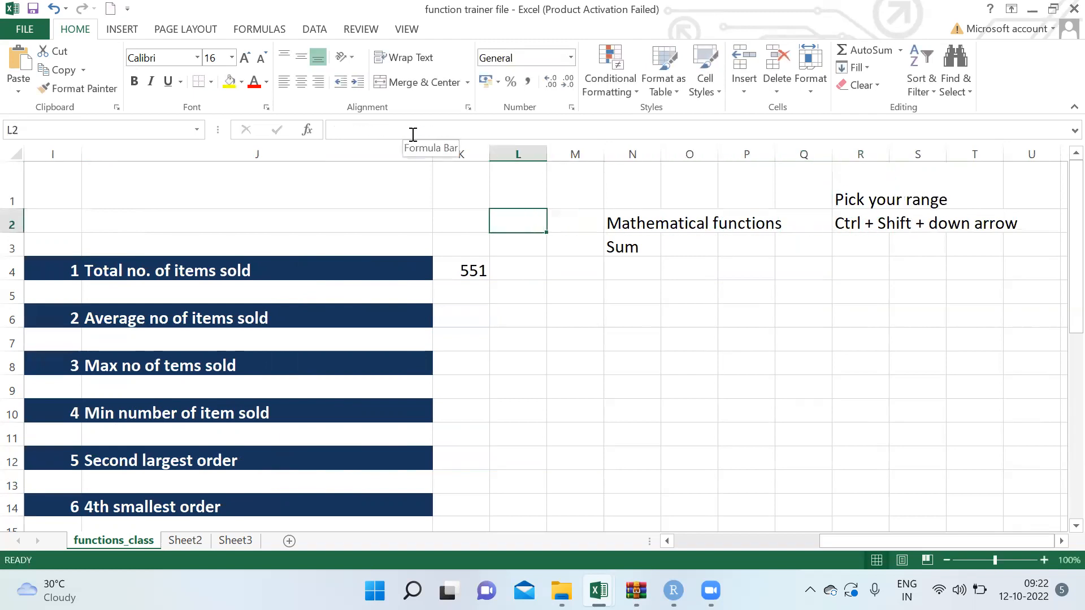
pyautogui.press('Down')
pyautogui.press('Down')
pyautogui.press('Down')
pyautogui.press('Left')
pyautogui.press('Left')
pyautogui.press('Left')
pyautogui.press('Right')
pyautogui.press('Right')
pyautogui.press('Right')
pyautogui.press('Right')
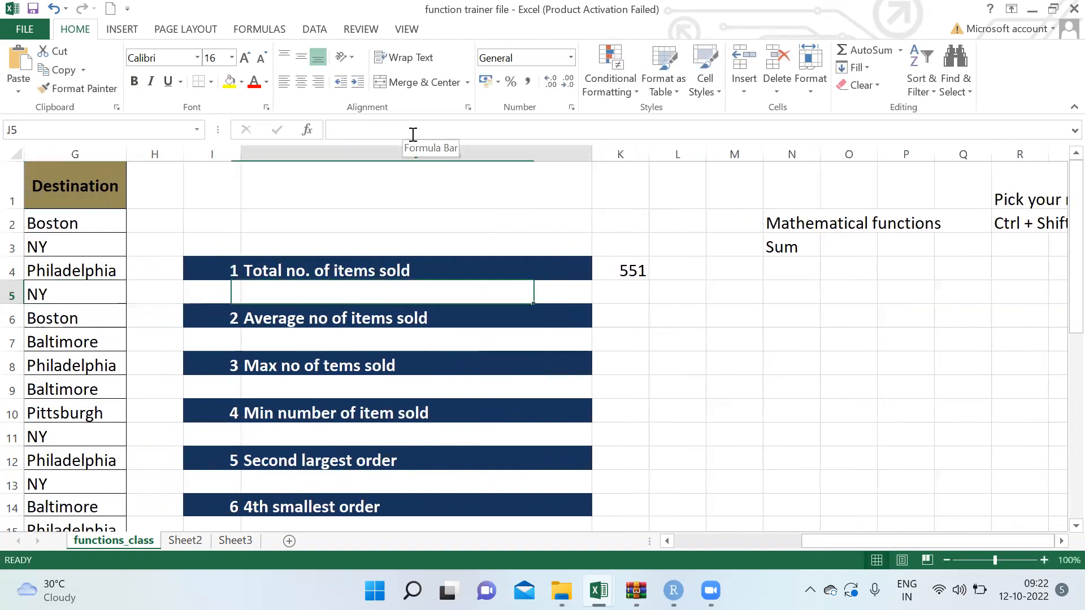
pyautogui.press('Up')
pyautogui.press('Right')
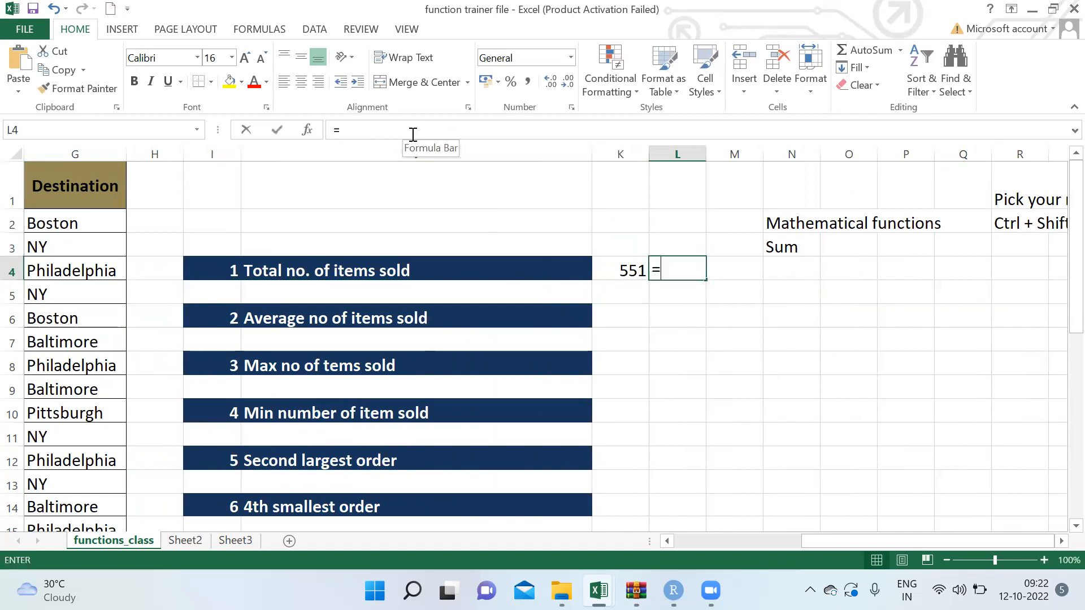
pyautogui.write('=su')
pyautogui.press('Tab')
pyautogui.press('Left')
pyautogui.press('Left')
pyautogui.press('Left')
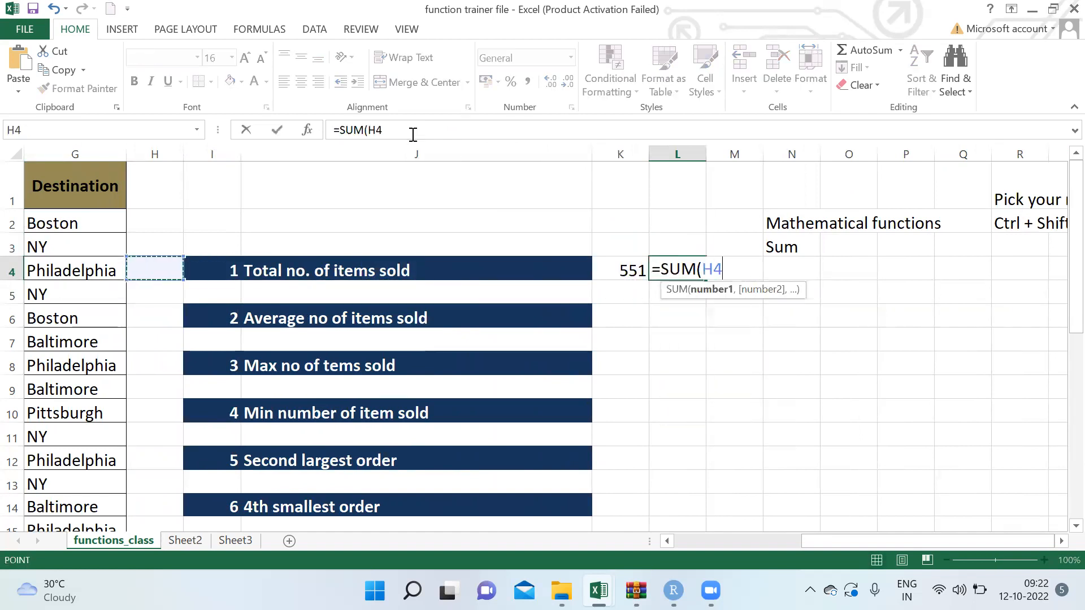
pyautogui.press('Left')
pyautogui.press('Left')
pyautogui.press('Up')
pyautogui.press('Up')
pyautogui.press('Left')
pyautogui.press('Right')
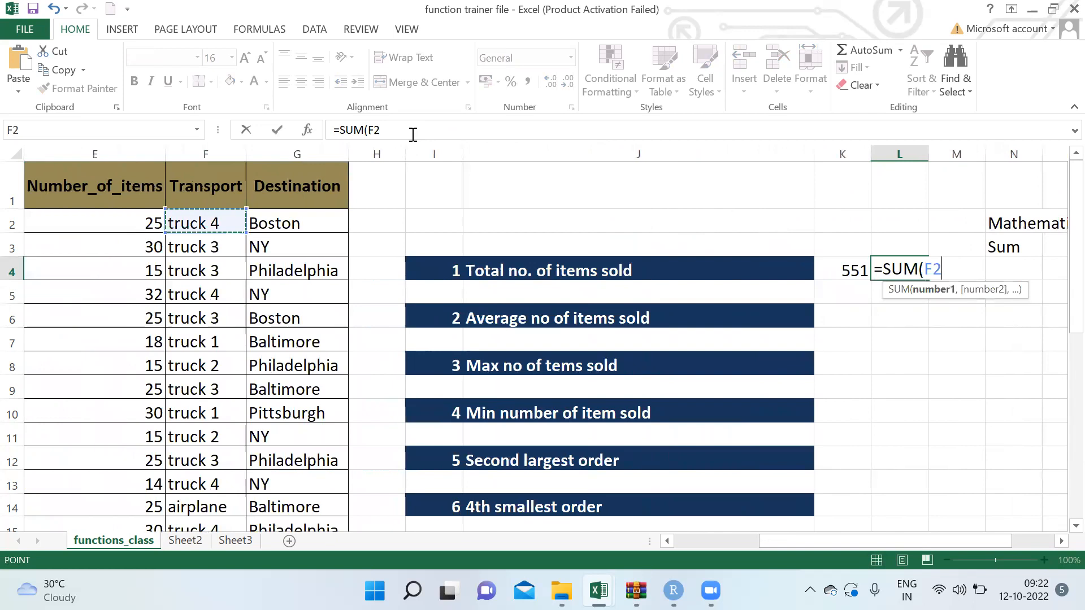
pyautogui.press('Left')
pyautogui.hotkey('ctrl', 'shift', 'Down')
pyautogui.write(',')
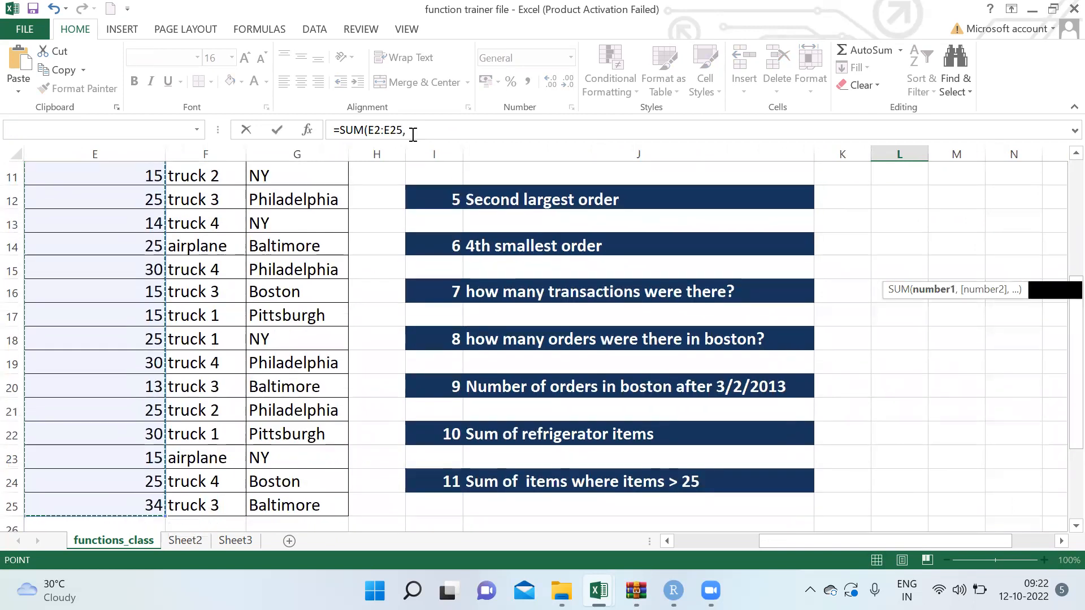
# Step: Complete the SUM formula in cell L4 with K4 as its second argument: =SUM(E2:E25,K4)
pyautogui.click(786, 230)
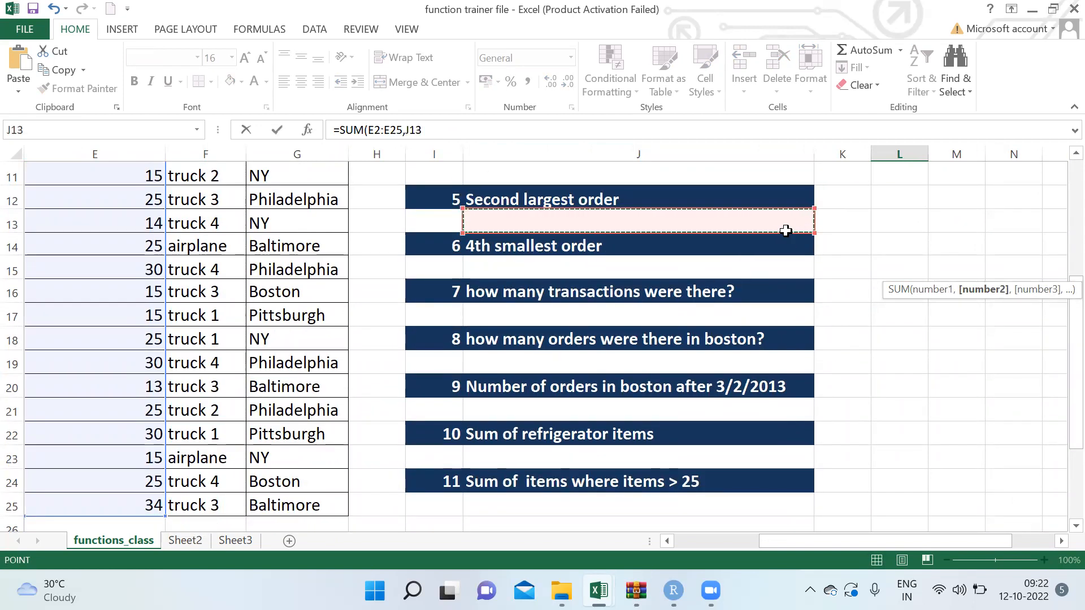
pyautogui.press('Up')
pyautogui.press('Up')
pyautogui.press('Up')
pyautogui.press('Up')
pyautogui.press('Up')
pyautogui.press('Up')
pyautogui.press('Up')
pyautogui.press('Up')
pyautogui.press('Up')
pyautogui.press('Right')
pyautogui.press('Up')
pyautogui.press('Up')
pyautogui.press('Down')
pyautogui.press('Down')
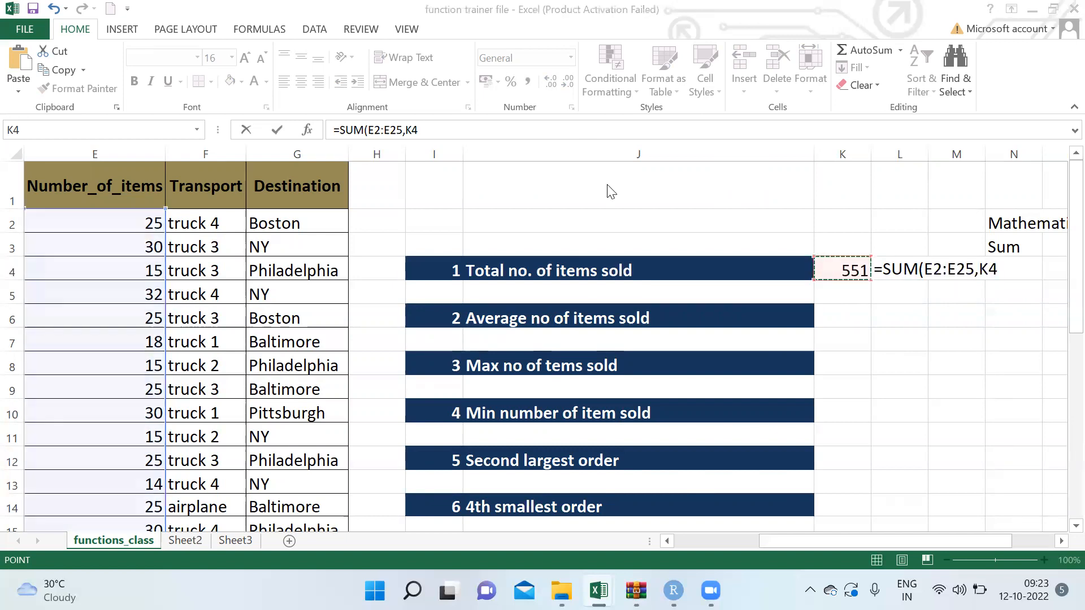
pyautogui.click(1003, 269)
pyautogui.write(')')
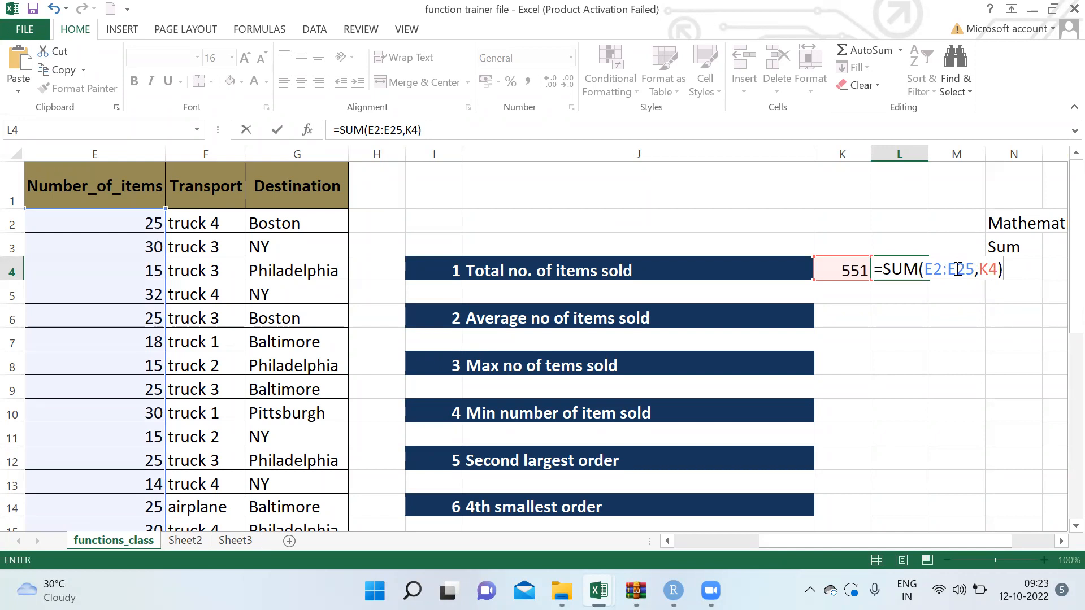
pyautogui.press('BackSpace')
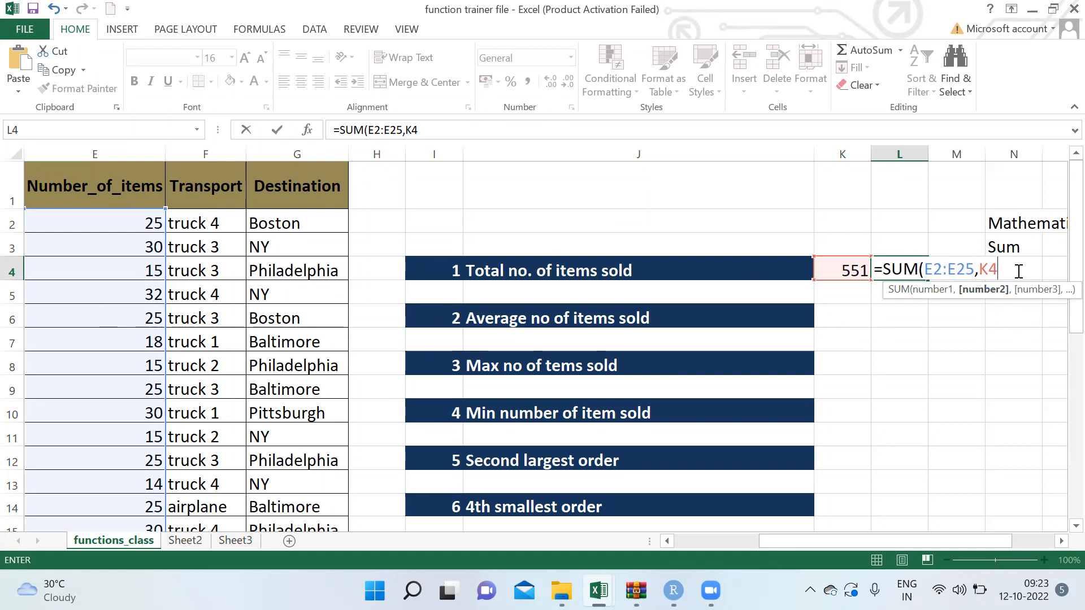
pyautogui.hotkey('ctrl', 'Return')
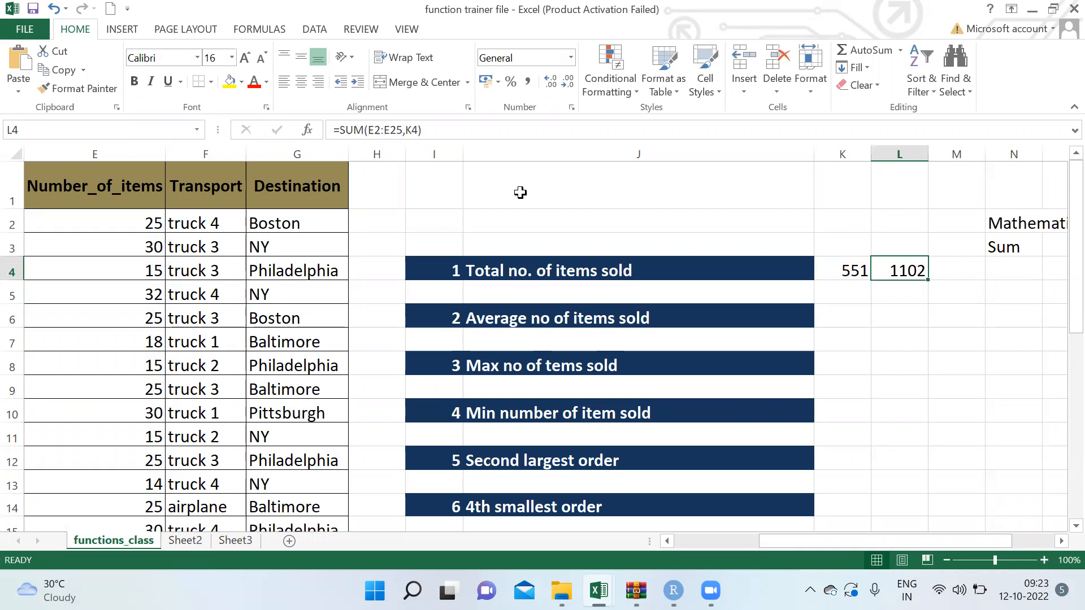
# Step: Replace the K4 argument in L4's SUM formula with the number 551, and clear the cell after trying it
pyautogui.click(416, 131)
pyautogui.press('BackSpace')
pyautogui.press('BackSpace')
pyautogui.write('551')
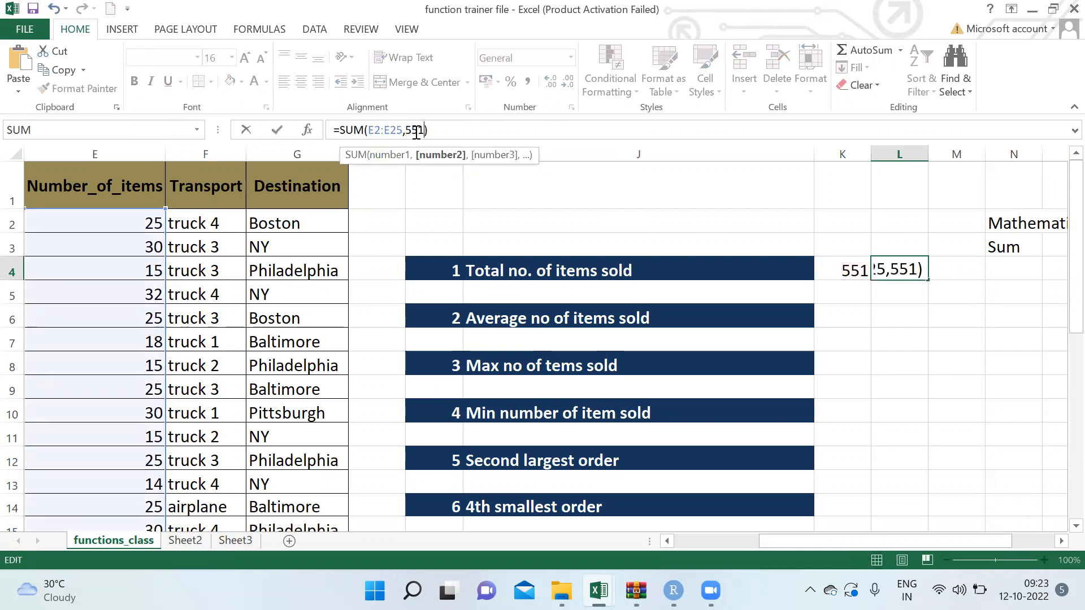
pyautogui.press('Return')
pyautogui.press('Up')
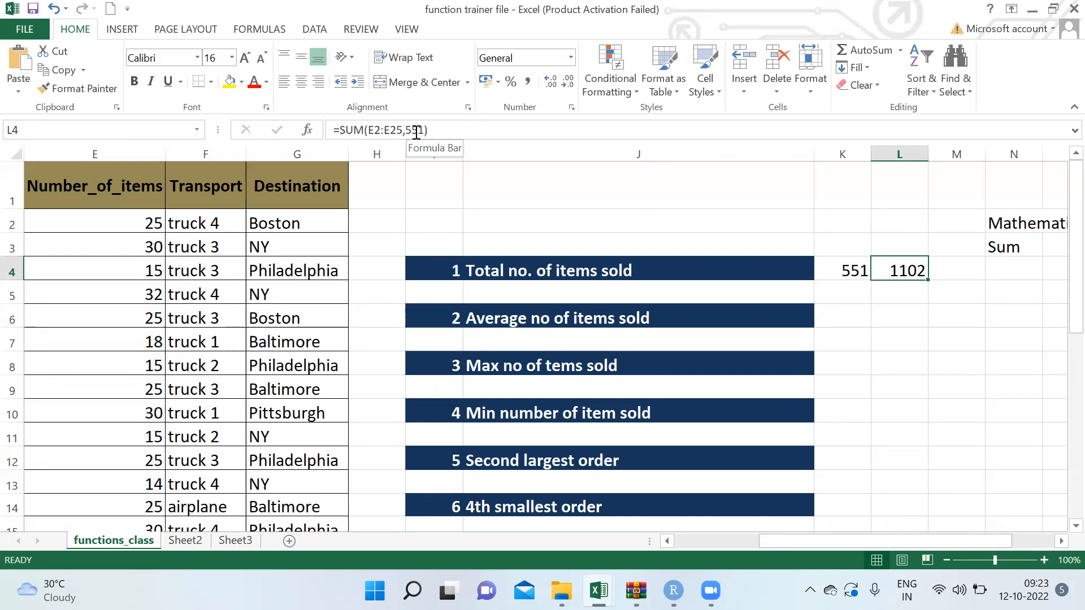
pyautogui.press('Delete')
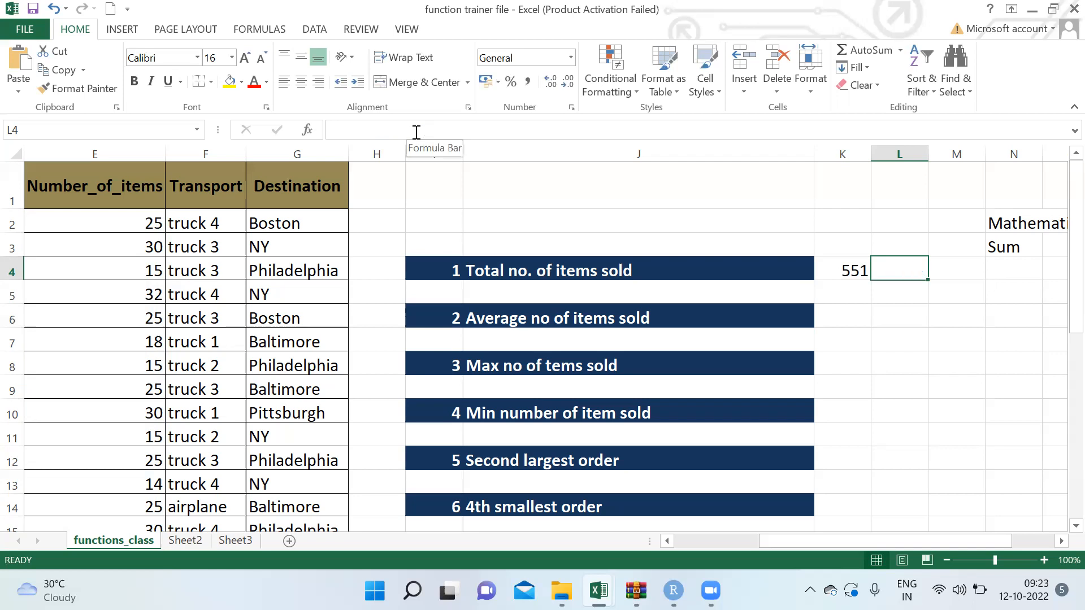
# Step: Add the entry "Average" in cell N4, below Sum in the Mathematical functions list
pyautogui.press('Right')
pyautogui.press('Left')
pyautogui.press('Left')
pyautogui.press('Down')
pyautogui.press('Down')
pyautogui.press('Down')
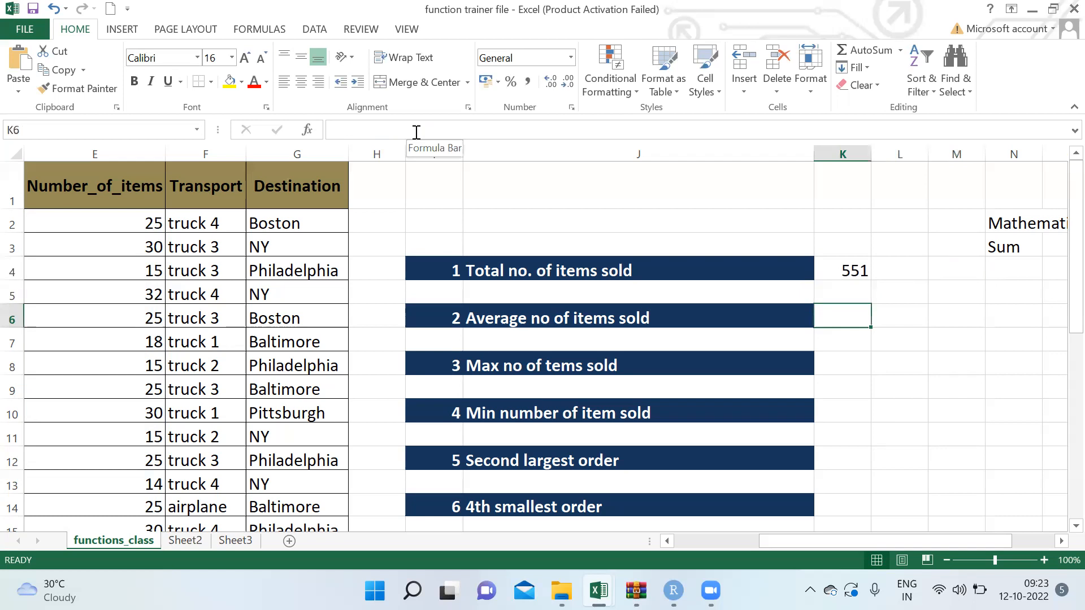
pyautogui.press('Right')
pyautogui.press('Right')
pyautogui.press('Right')
pyautogui.press('Right')
pyautogui.press('Up')
pyautogui.press('Up')
pyautogui.press('Left')
pyautogui.press('Up')
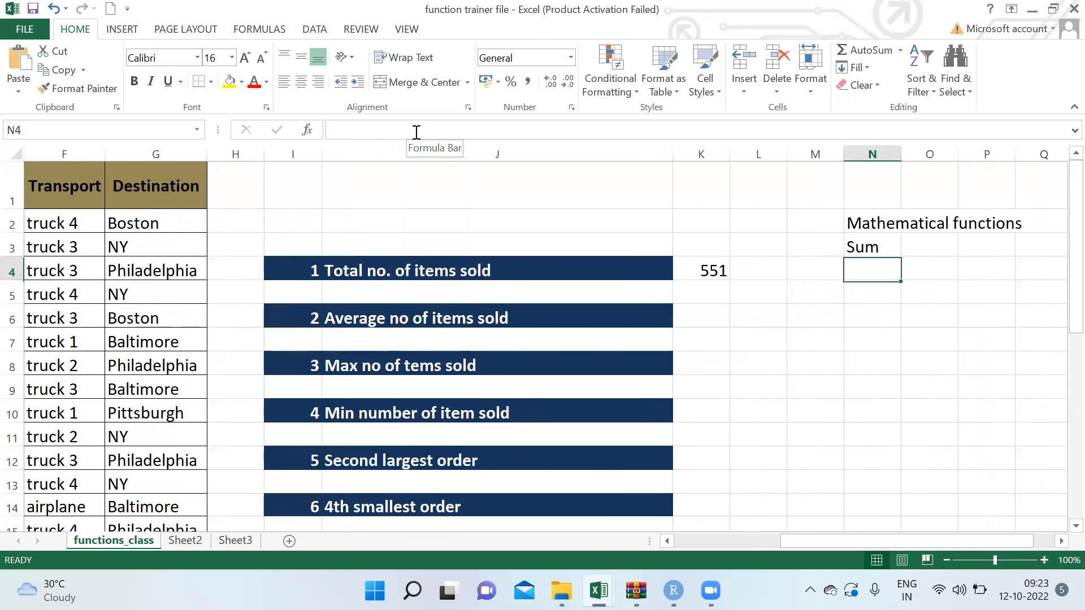
pyautogui.write('Average')
pyautogui.press('Return')
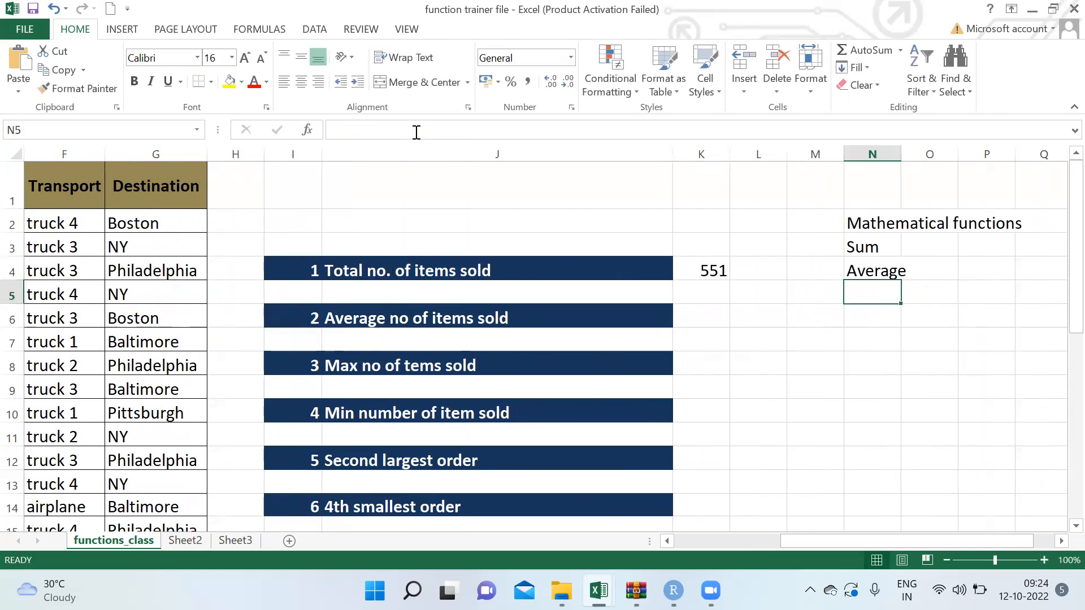
# Step: Calculate the average number of items sold in cell K6 with the formula =AVERAGE(E2:E25)
pyautogui.press('Left')
pyautogui.press('Left')
pyautogui.press('Left')
pyautogui.press('Left')
pyautogui.press('Down')
pyautogui.press('Right')
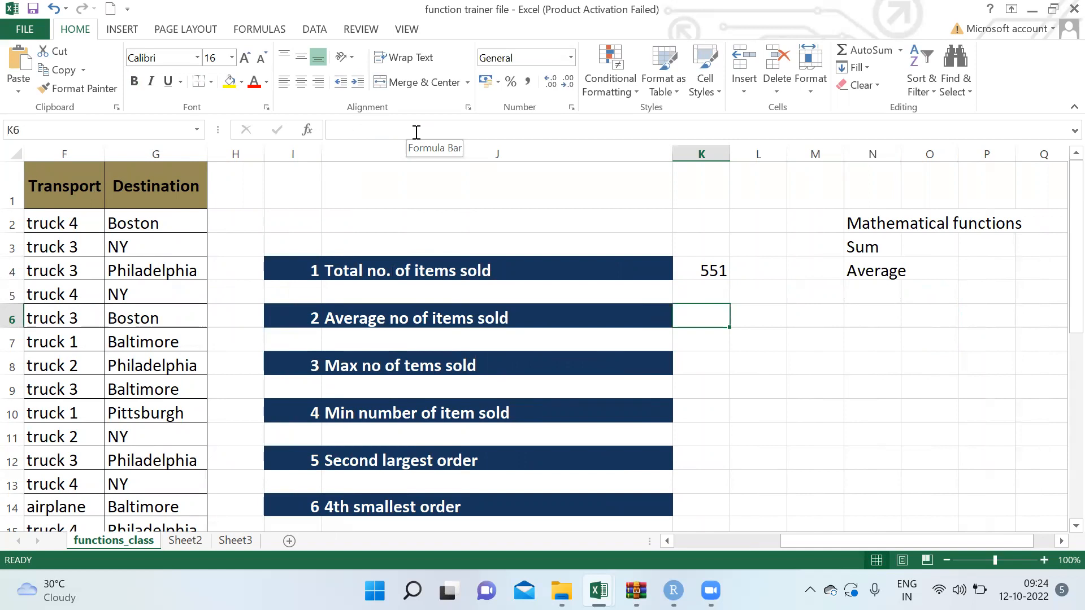
pyautogui.write('=aver')
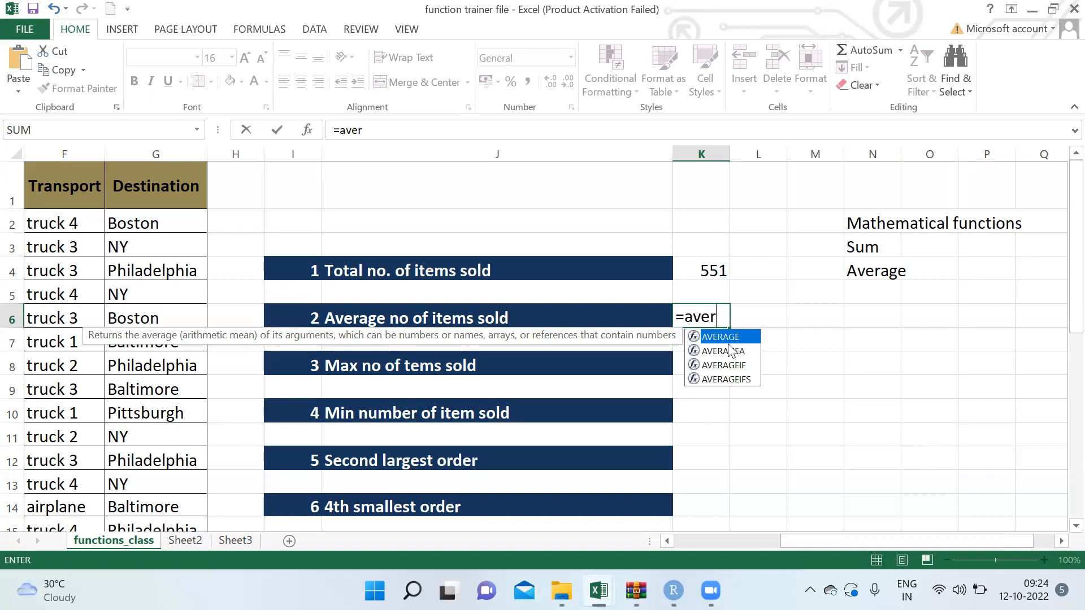
pyautogui.press('Tab')
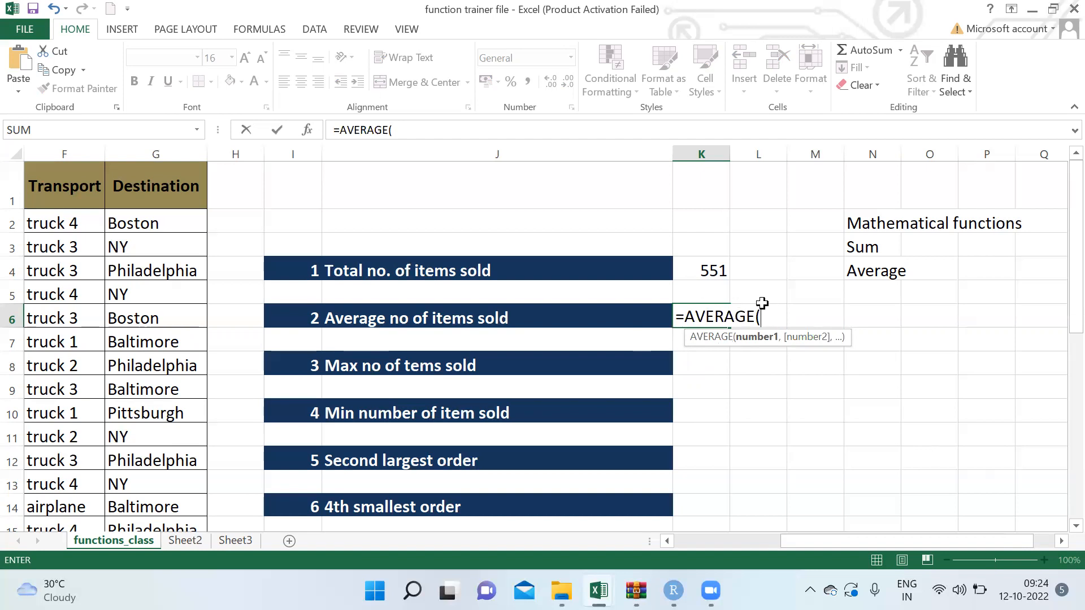
pyautogui.click(70, 236)
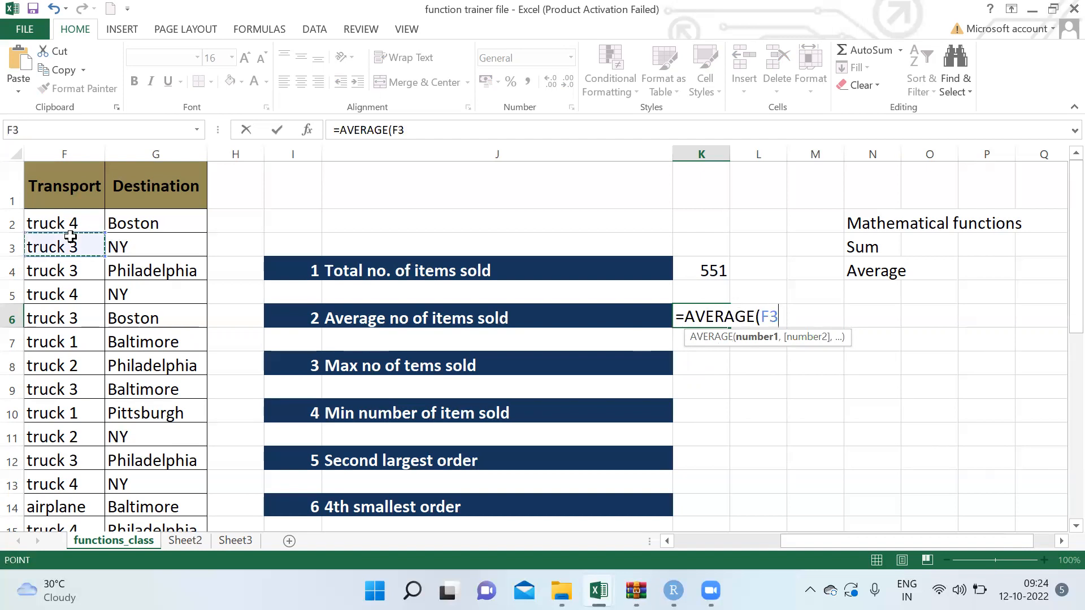
pyautogui.press('Left')
pyautogui.press('Up')
pyautogui.hotkey('ctrl', 'shift', 'Down')
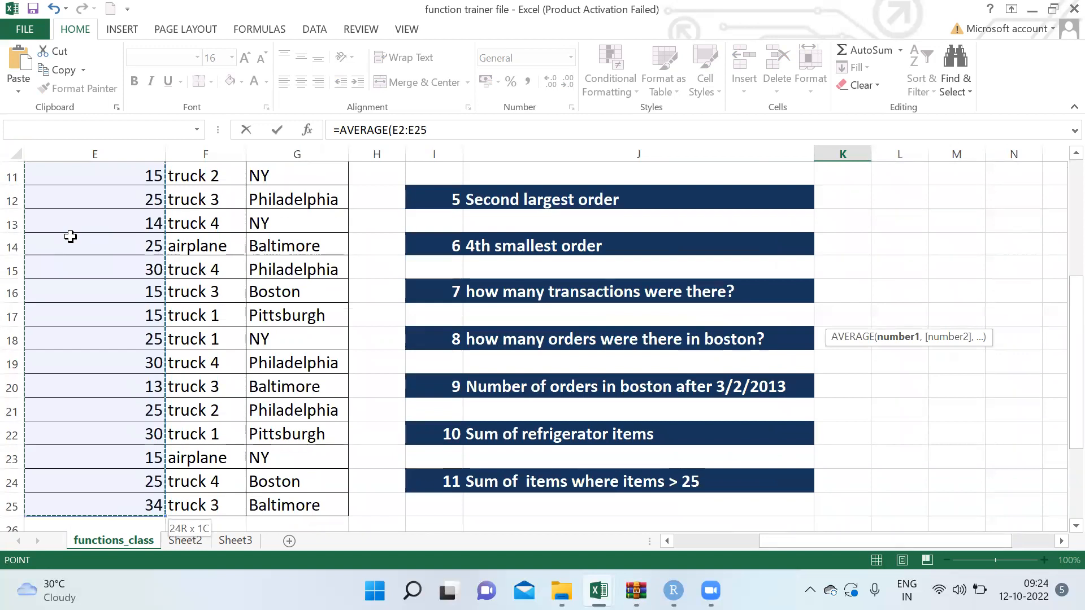
pyautogui.write(')')
pyautogui.press('Return')
pyautogui.press('Up')
pyautogui.press('Up')
pyautogui.press('Up')
pyautogui.press('Up')
# Step: Calculate the maximum number of items sold in cell K8 with the formula =MAX(E2:E25)
pyautogui.press('Down')
pyautogui.press('Down')
pyautogui.press('Down')
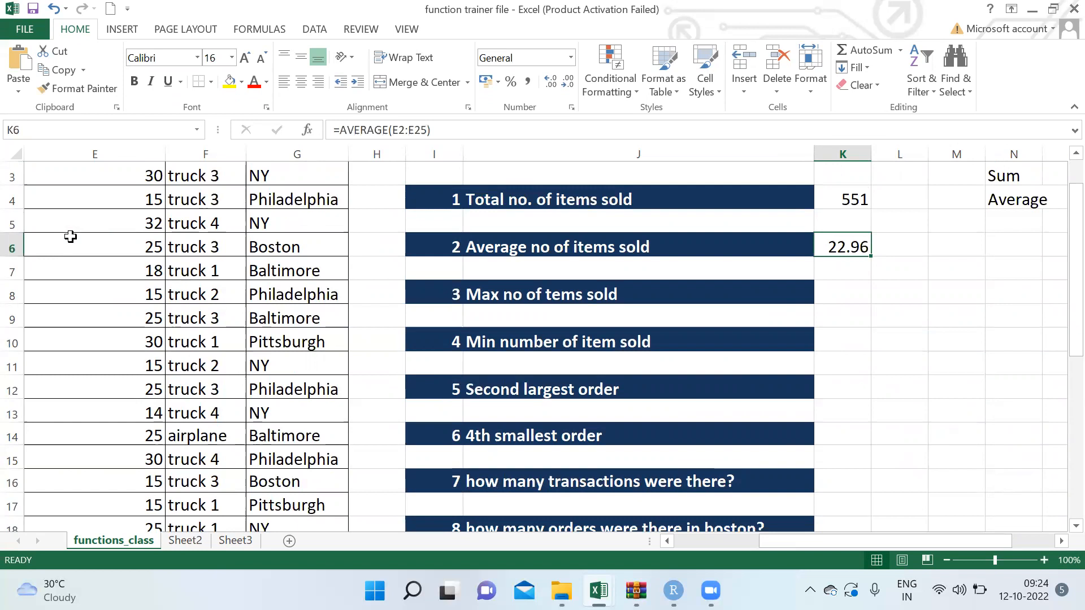
pyautogui.press('Down')
pyautogui.press('Down')
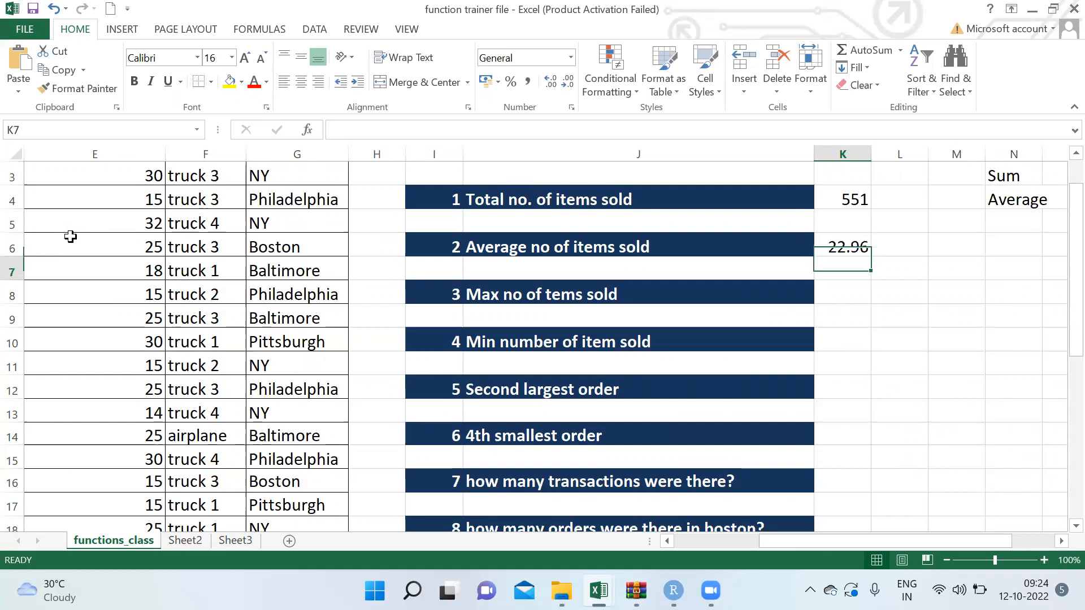
pyautogui.write('=max')
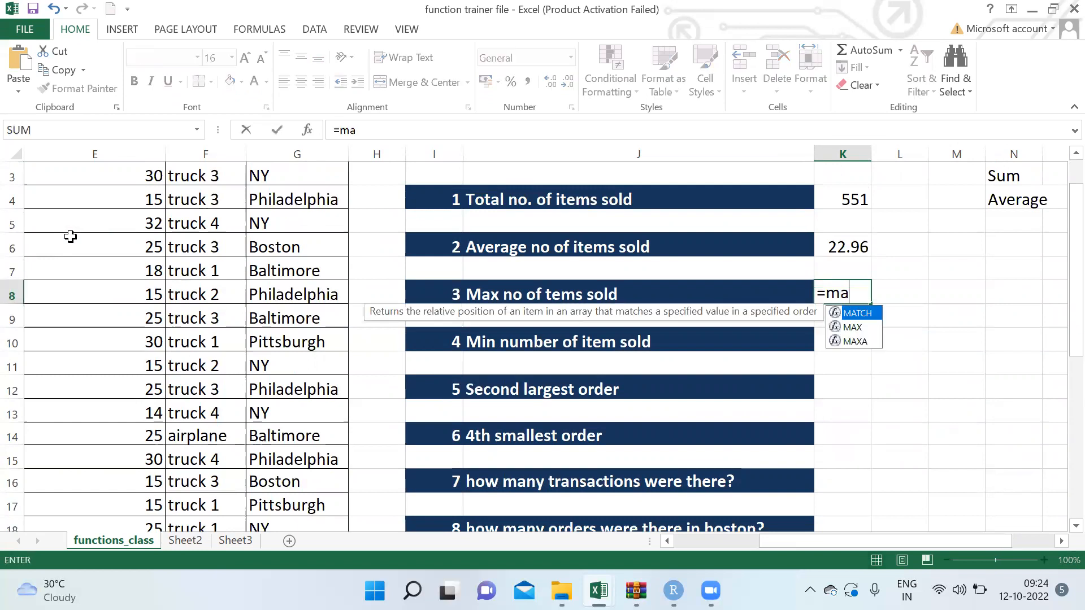
pyautogui.press('Tab')
pyautogui.press('Left')
pyautogui.press('Left')
pyautogui.press('Left')
pyautogui.press('Left')
pyautogui.press('Up')
pyautogui.press('Up')
pyautogui.press('Up')
pyautogui.press('Up')
pyautogui.press('Up')
pyautogui.press('Up')
pyautogui.press('Up')
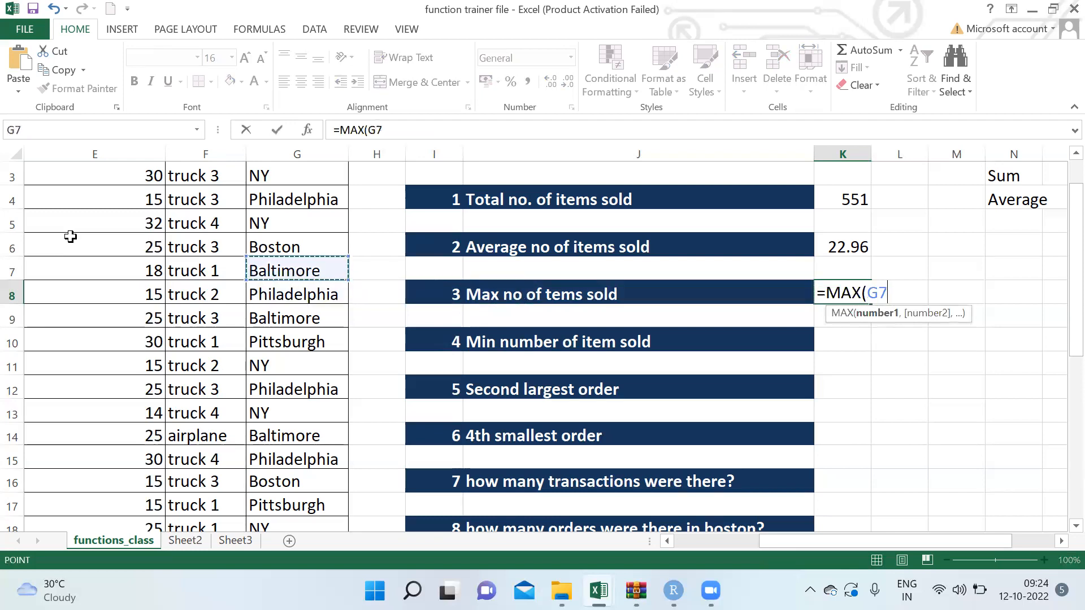
pyautogui.press('Left')
pyautogui.press('Down')
pyautogui.press('Left')
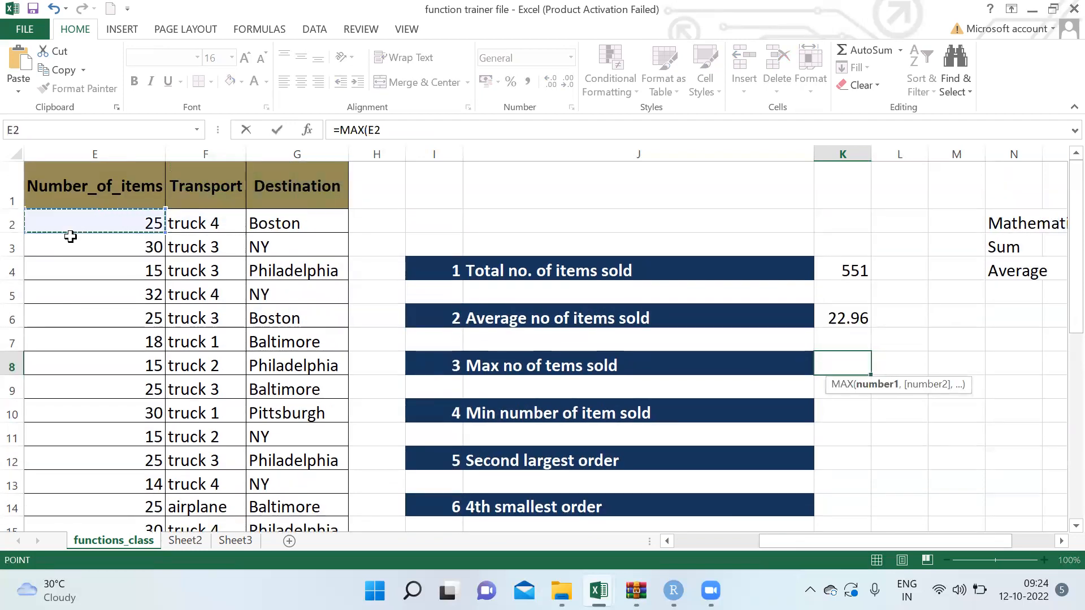
pyautogui.hotkey('ctrl', 'shift', 'Down')
pyautogui.write(')')
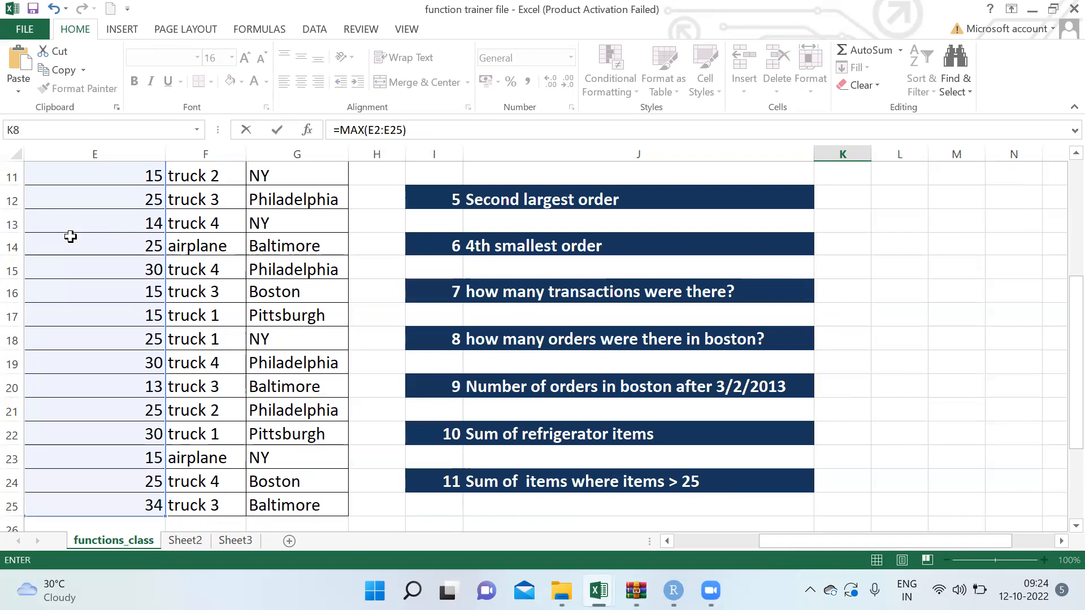
pyautogui.hotkey('ctrl', 'Return')
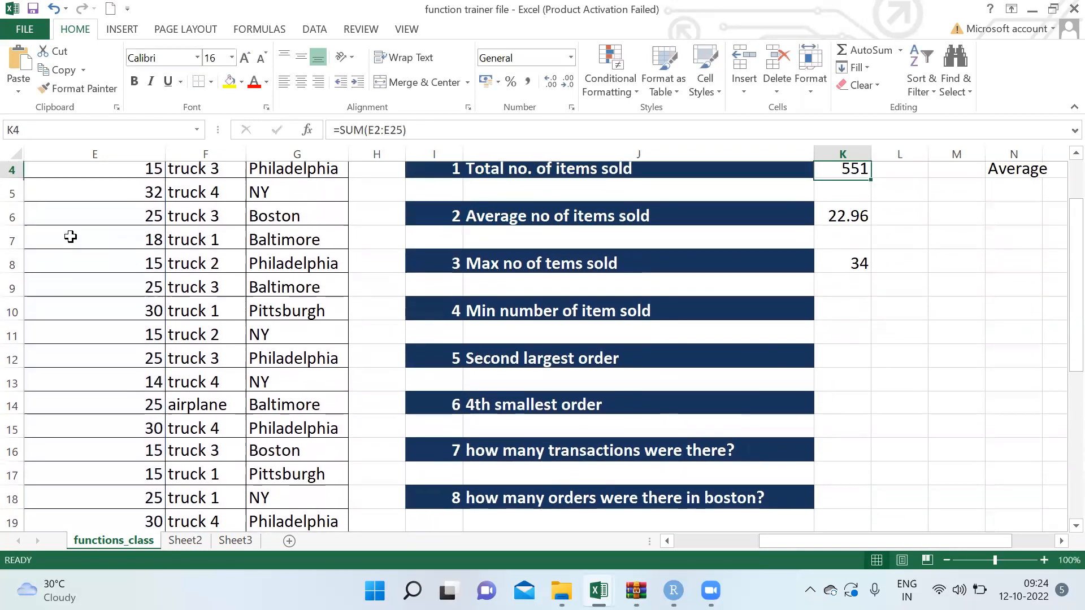
# Step: Calculate the minimum number of items sold in cell K10 with the formula =MIN(E2:E25)
pyautogui.press('Down')
pyautogui.press('Down')
pyautogui.write('=mi')
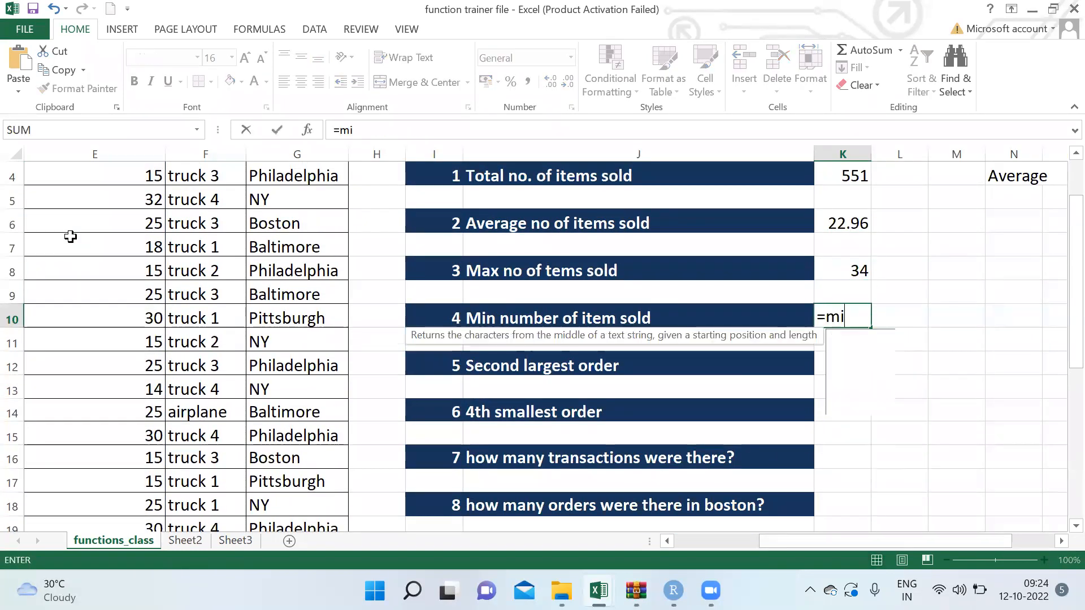
pyautogui.press('Tab')
pyautogui.click(124, 179)
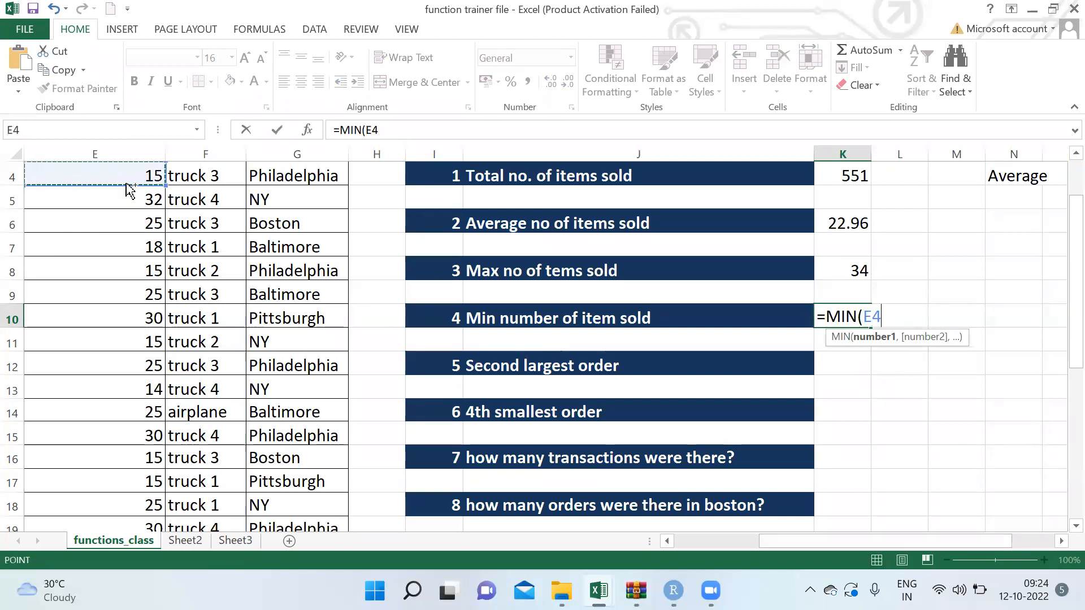
pyautogui.hotkey('ctrl', 'Up')
pyautogui.press('Down')
pyautogui.hotkey('ctrl', 'shift', 'Down')
pyautogui.write(')')
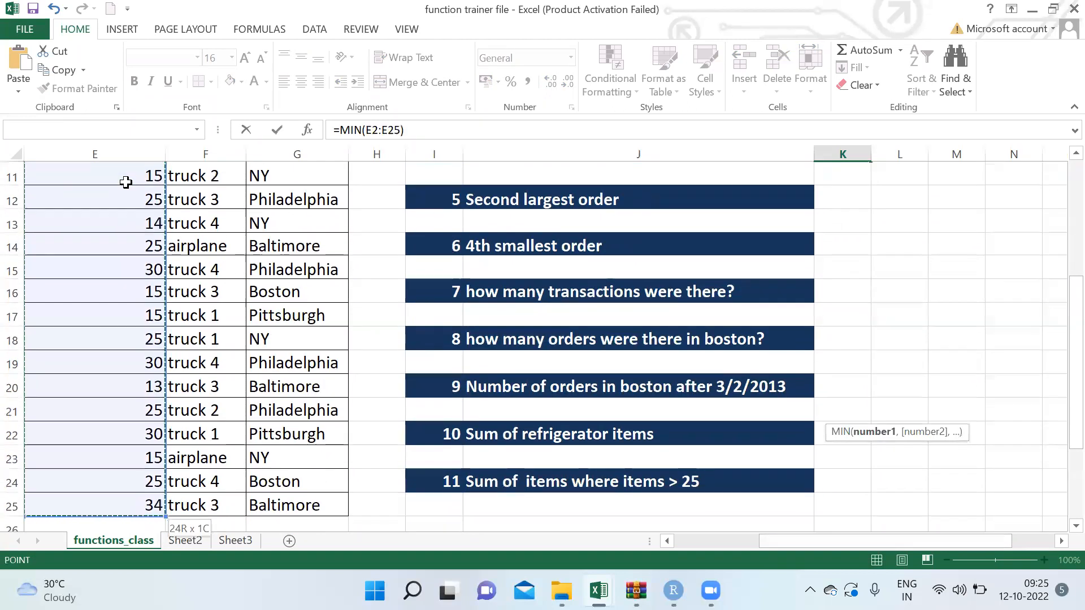
pyautogui.hotkey('ctrl', 'Return')
pyautogui.press('Up')
pyautogui.press('Up')
pyautogui.press('Up')
pyautogui.press('Up')
# Step: Find the second largest order in cell K12 with the formula =LARGE(E2:E25,2)
pyautogui.press('Down')
pyautogui.press('Down')
pyautogui.press('Down')
pyautogui.press('Down')
pyautogui.press('Down')
pyautogui.press('Down')
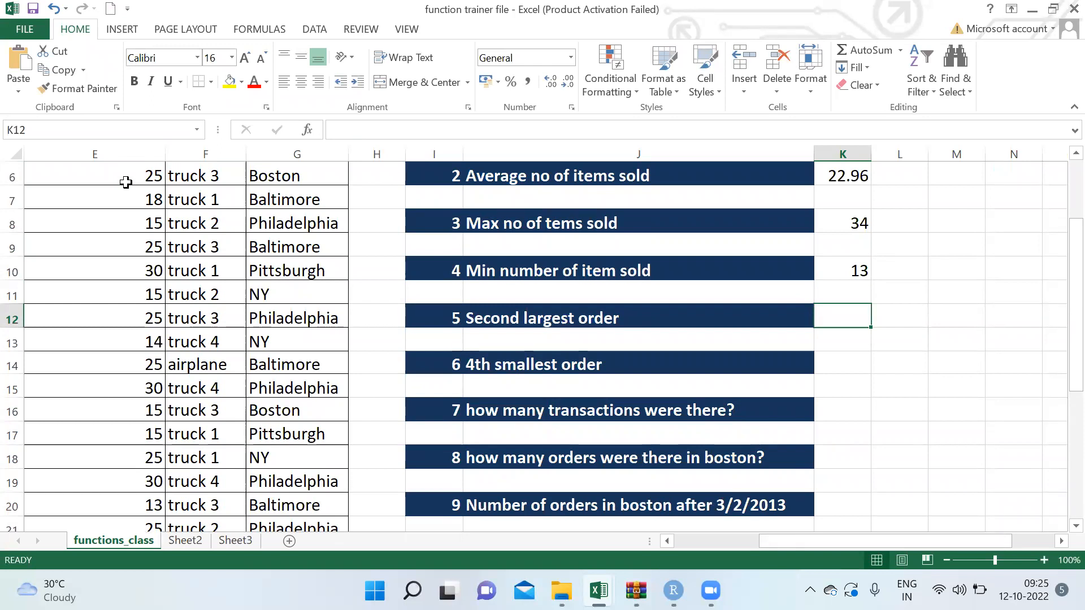
pyautogui.write('=')
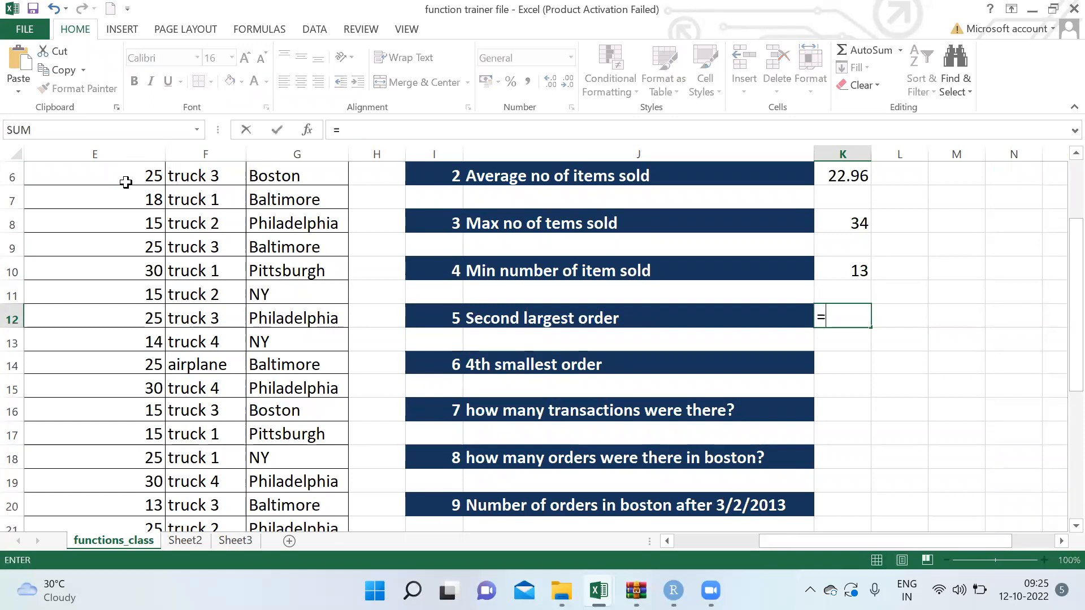
pyautogui.write('large')
pyautogui.press('Tab')
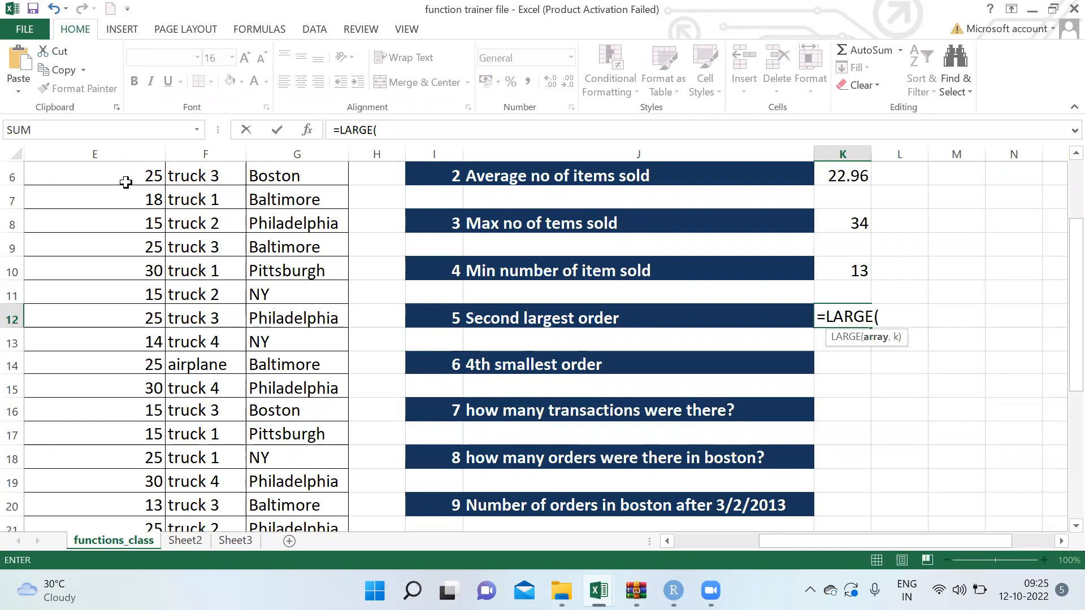
pyautogui.click(70, 260)
pyautogui.hotkey('ctrl', 'Up')
pyautogui.press('Down')
pyautogui.hotkey('ctrl', 'shift', 'Down')
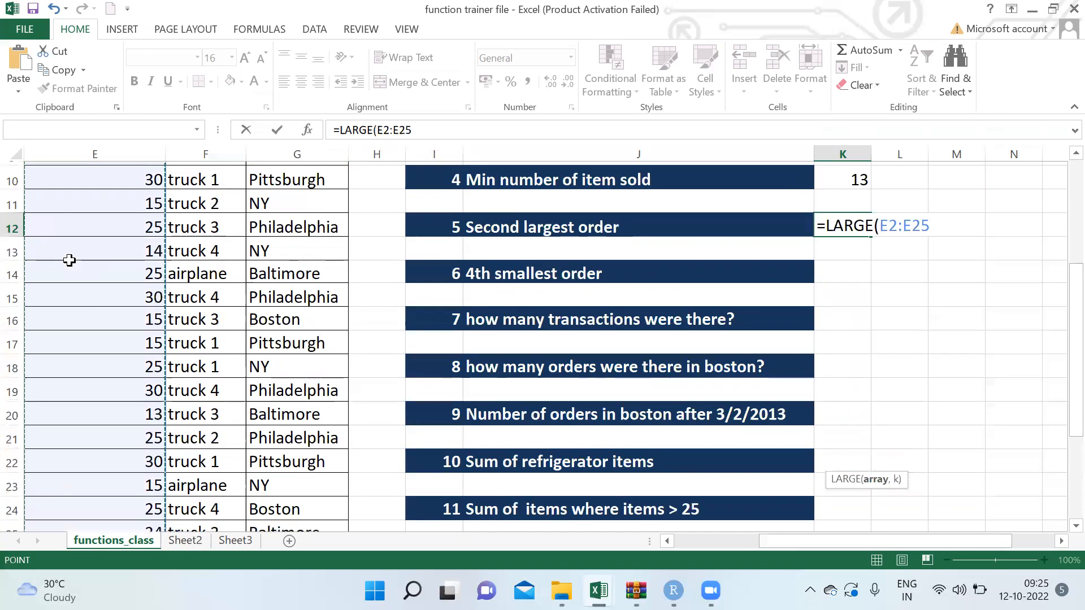
pyautogui.write(',')
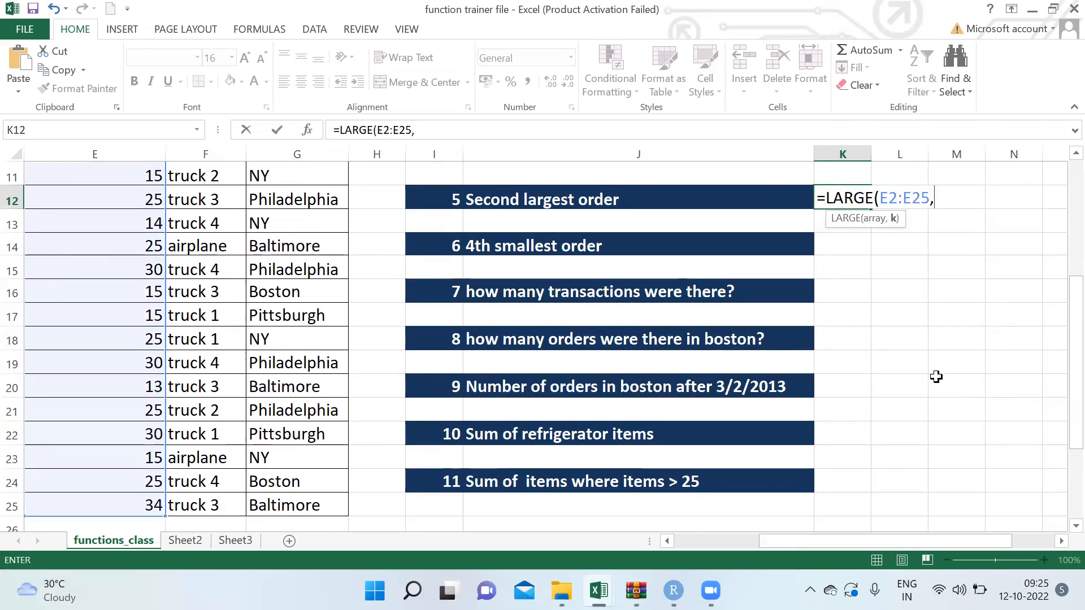
pyautogui.write('2')
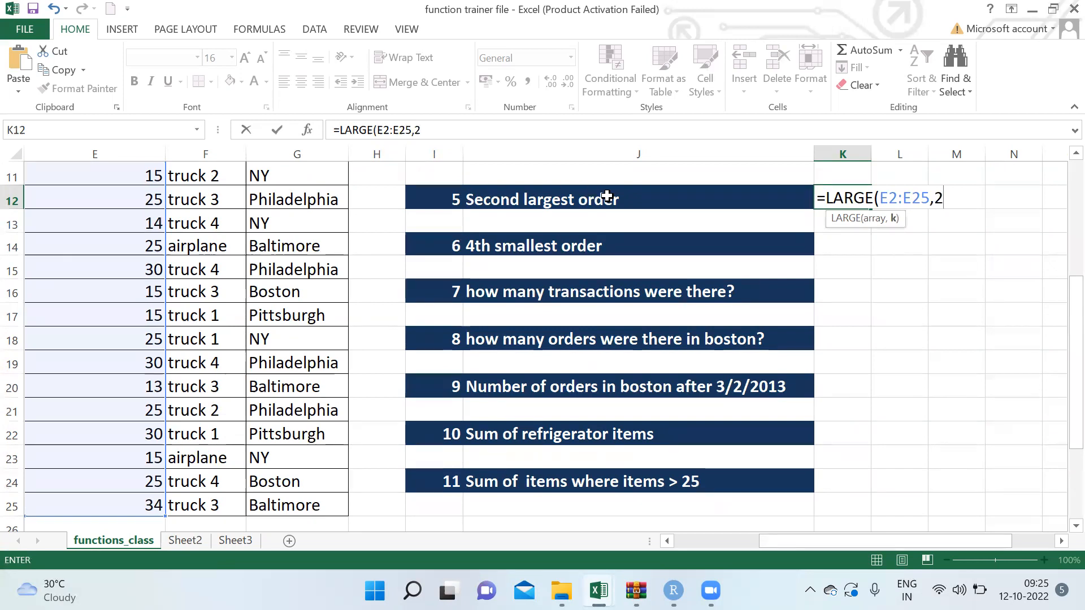
pyautogui.write(')')
pyautogui.press('Return')
pyautogui.press('Up')
pyautogui.press('Up')
pyautogui.press('Up')
pyautogui.press('Up')
pyautogui.press('Up')
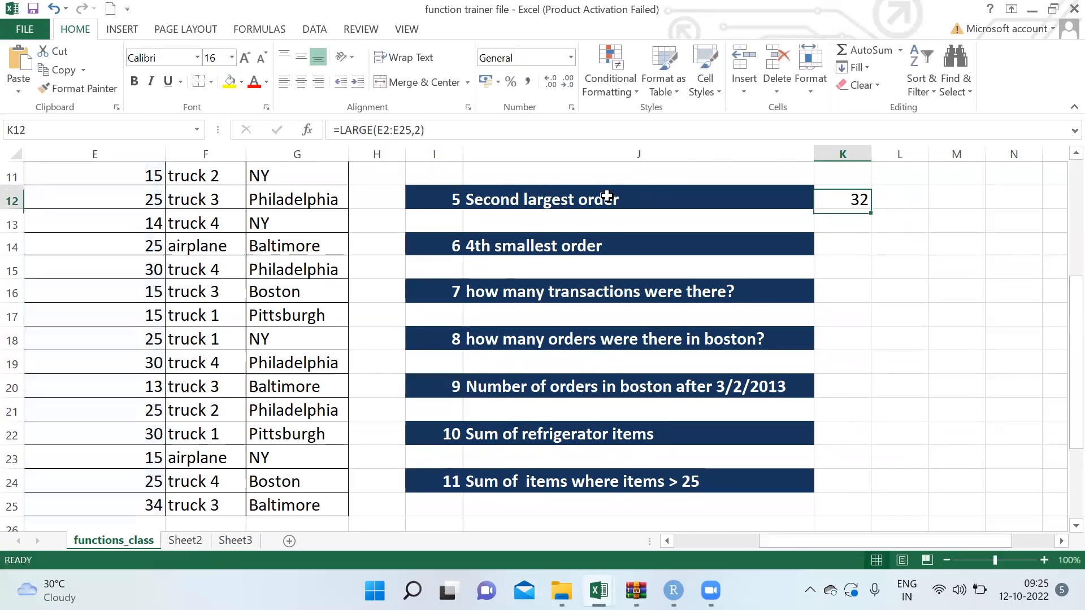
# Step: Find the 4th smallest order in cell K14 with the formula =SMALL(E2:E25,4)
pyautogui.press('Down')
pyautogui.press('Down')
pyautogui.press('Down')
pyautogui.press('Down')
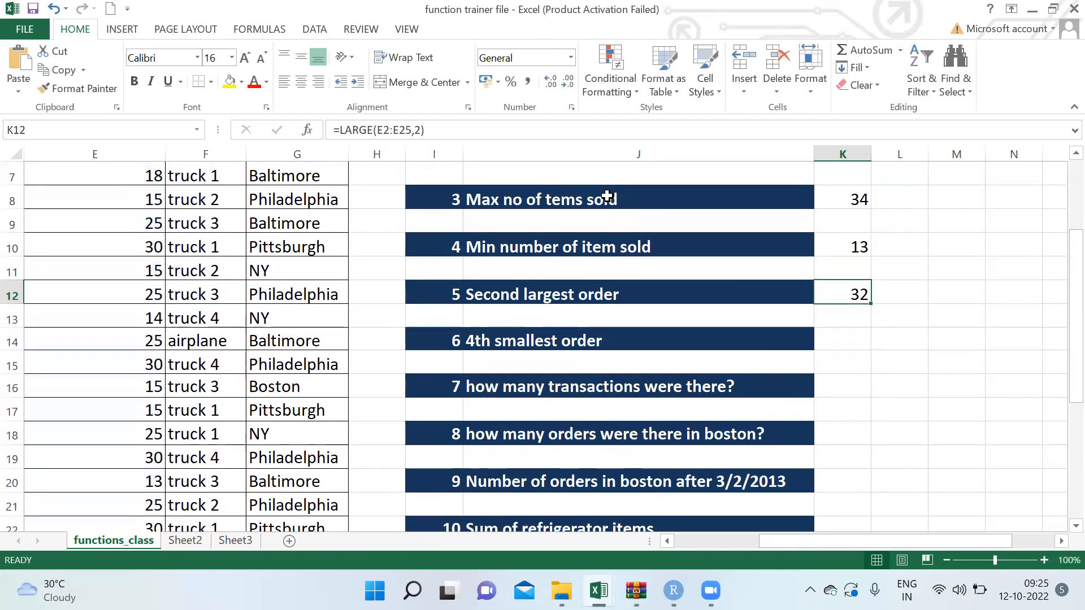
pyautogui.press('Down')
pyautogui.press('Down')
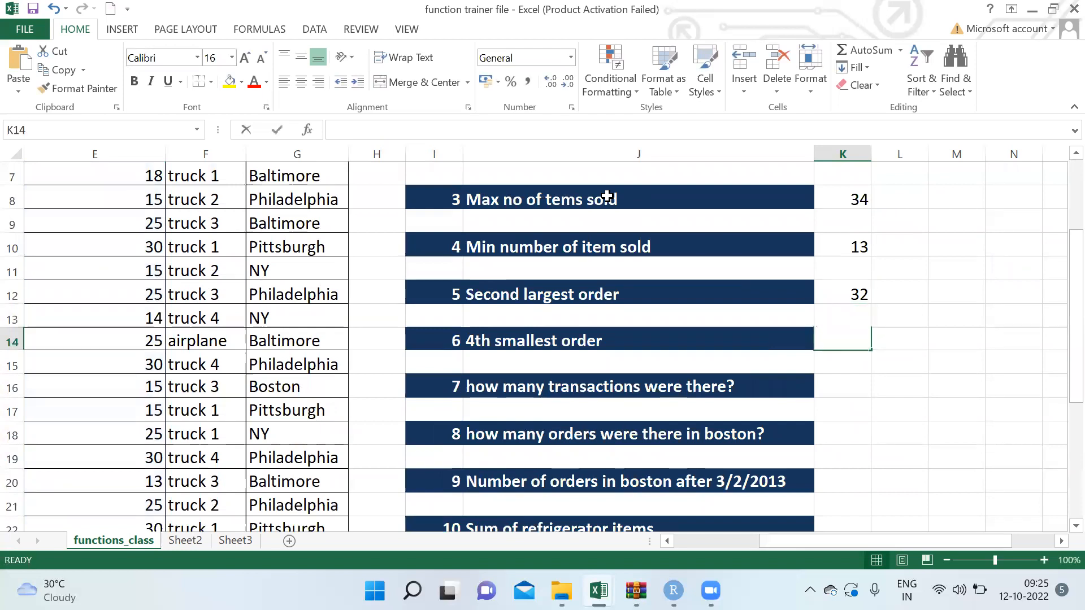
pyautogui.write('=small')
pyautogui.press('Tab')
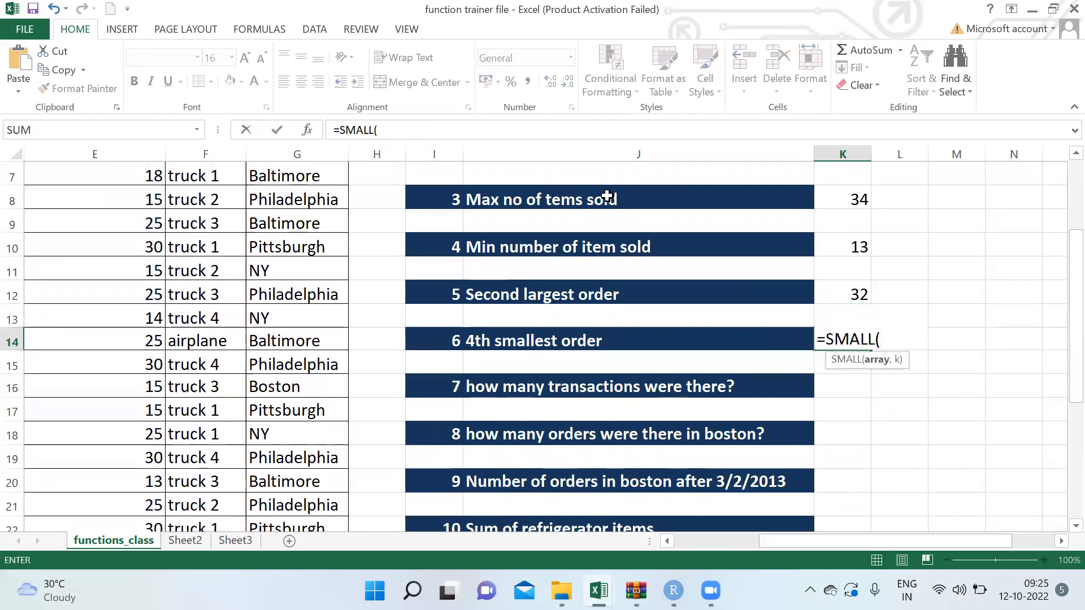
pyautogui.click(79, 201)
pyautogui.hotkey('ctrl', 'Up')
pyautogui.press('Down')
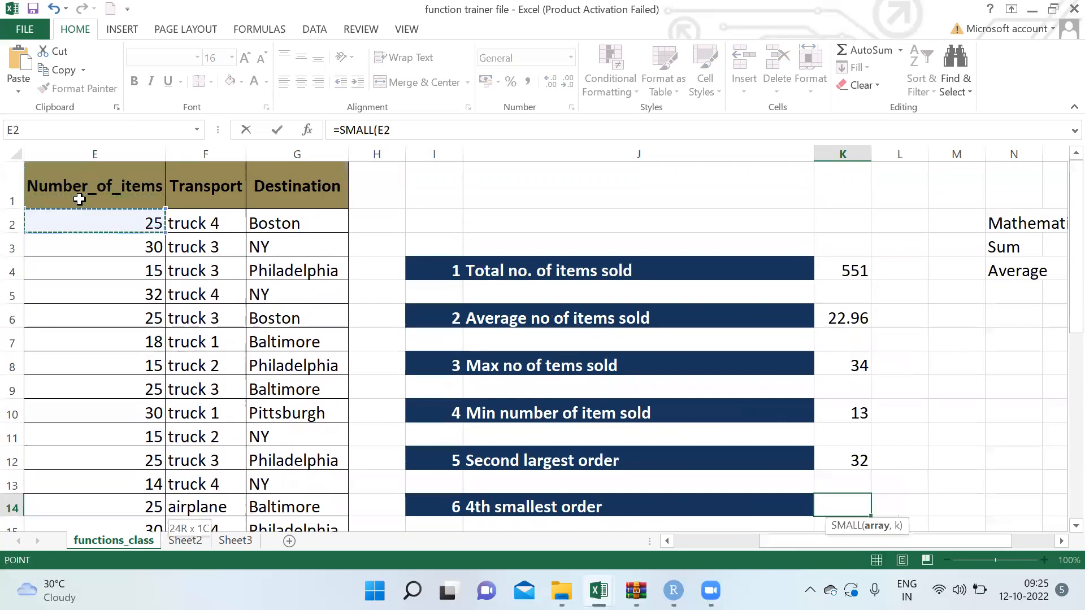
pyautogui.hotkey('ctrl', 'shift', 'Down')
pyautogui.write(',4')
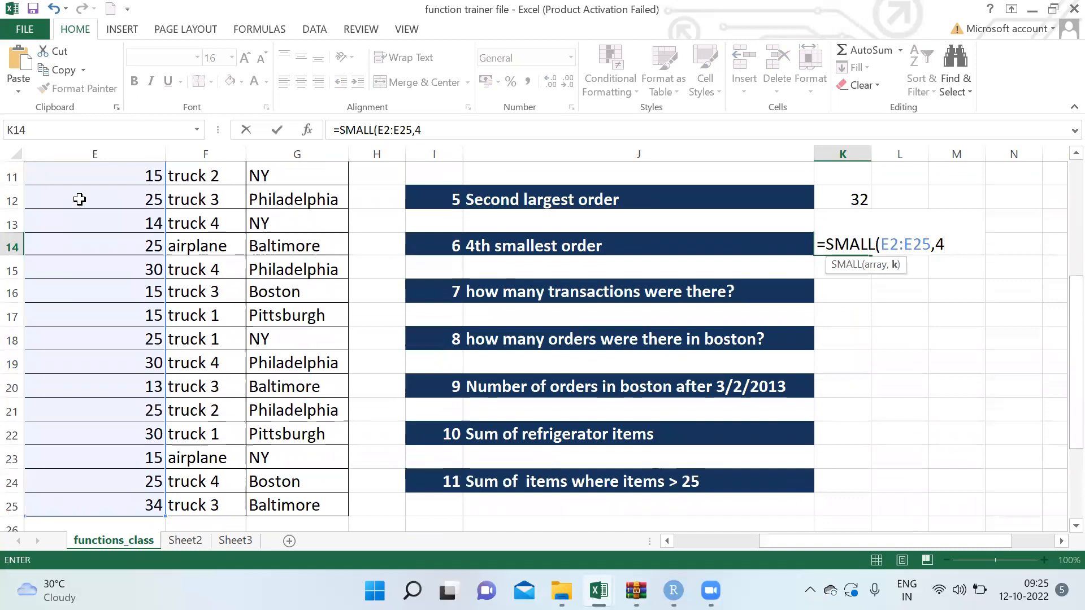
pyautogui.write(')')
pyautogui.press('Return')
pyautogui.press('Up')
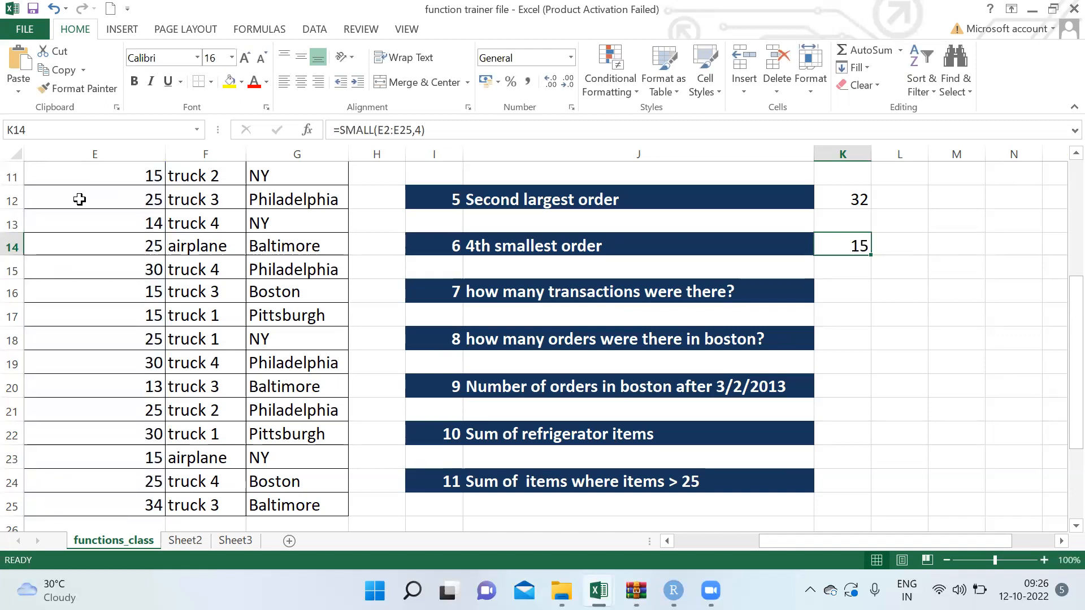
pyautogui.press('Down')
pyautogui.press('Down')
pyautogui.press('Up')
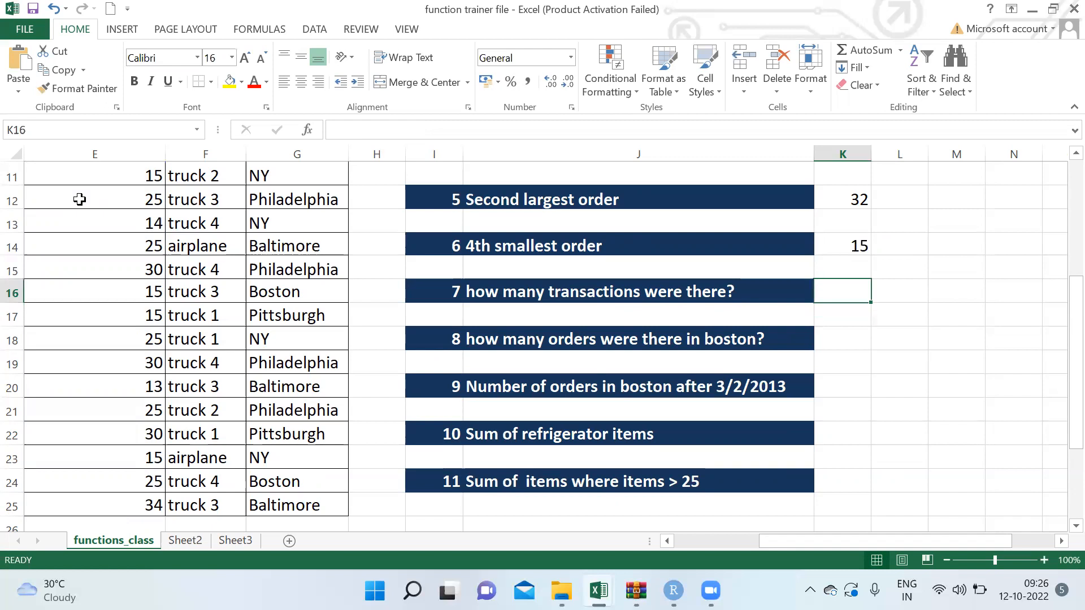
pyautogui.write('=')
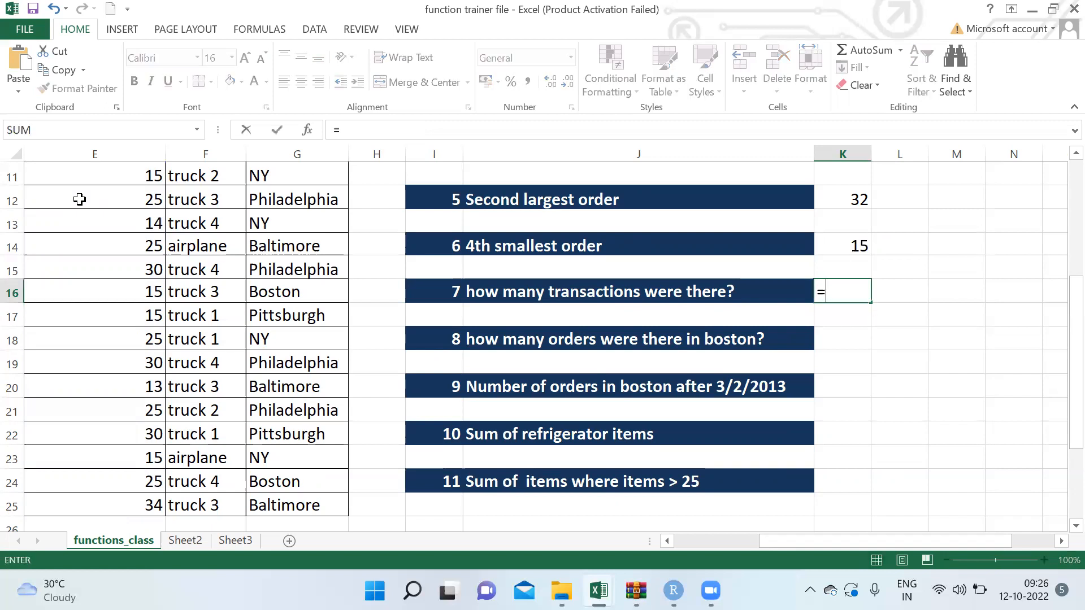
pyautogui.press('Escape')
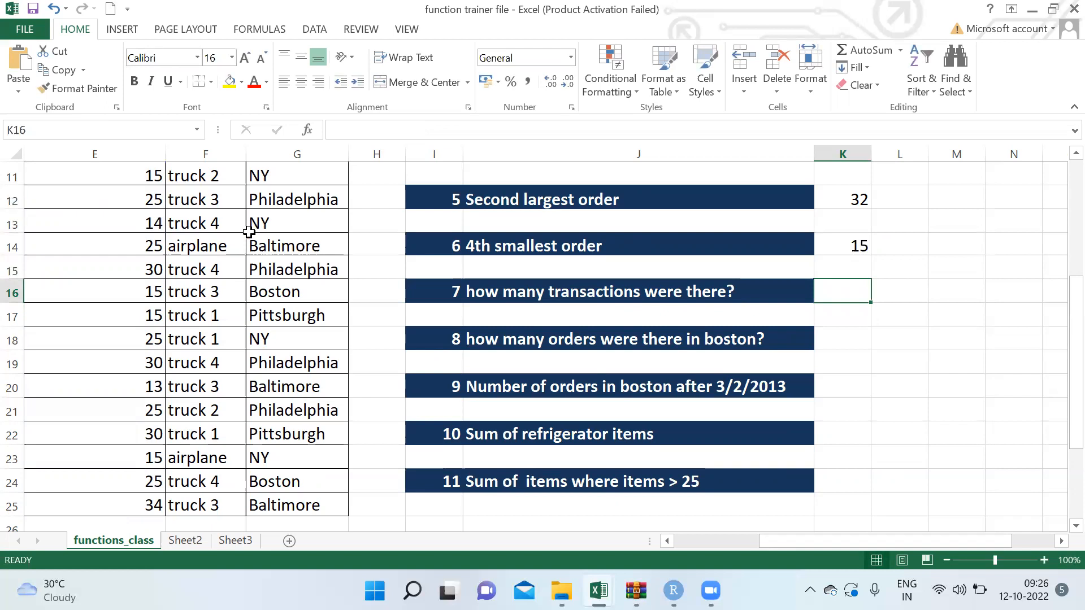
# Step: Examine the first order's row across the table to see what makes up one transaction
pyautogui.click(143, 250)
pyautogui.hotkey('ctrl', 'Up')
pyautogui.hotkey('ctrl', 'Left')
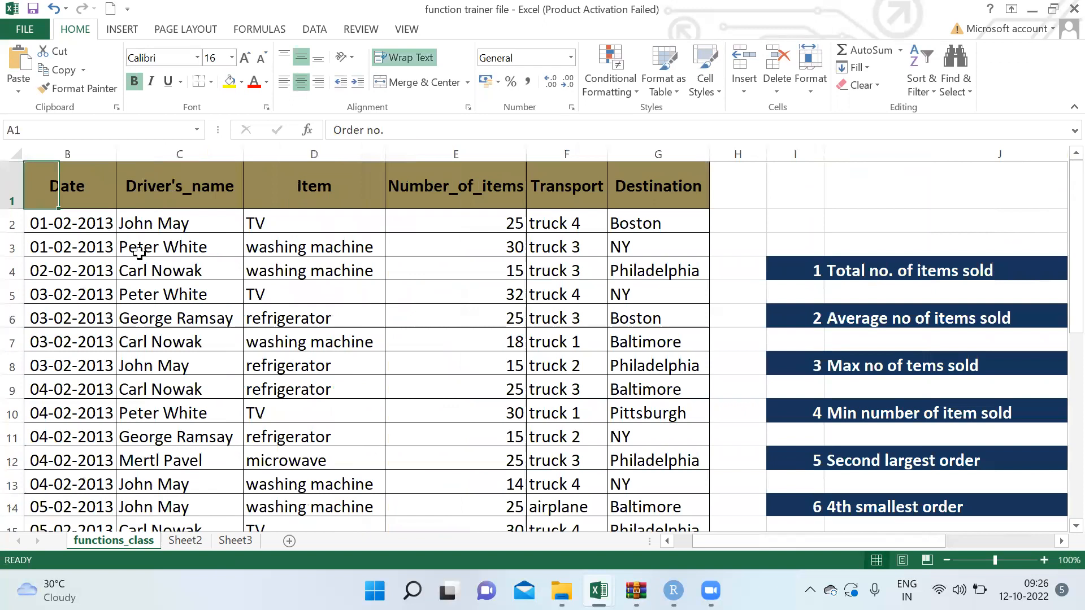
pyautogui.press('Down')
pyautogui.hotkey('shift', 'space')
pyautogui.hotkey('ctrl', 'shift', 'Right')
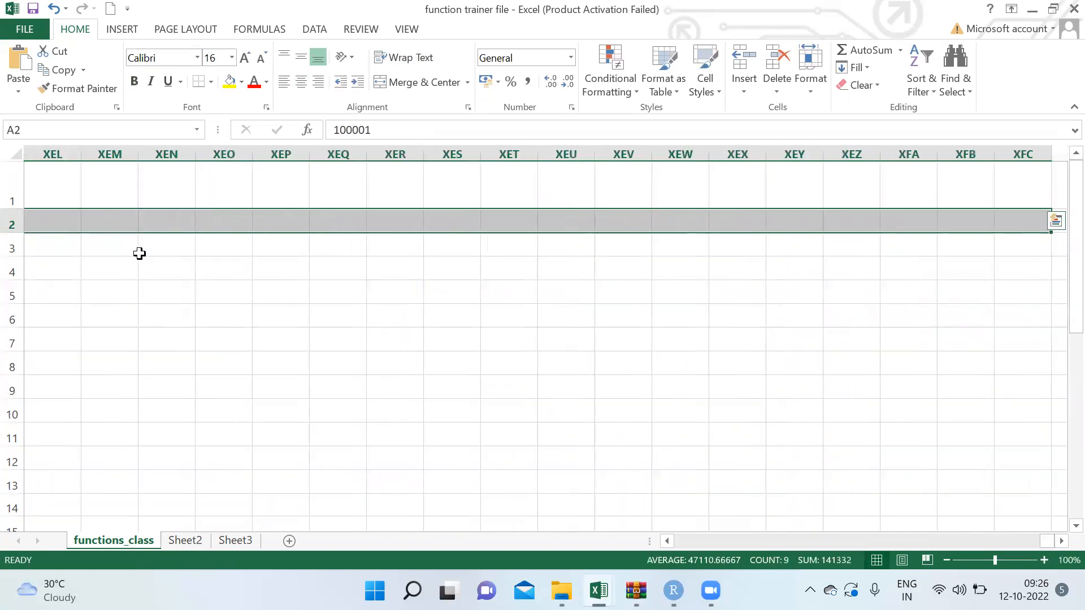
pyautogui.hotkey('ctrl', 'shift', 'Left')
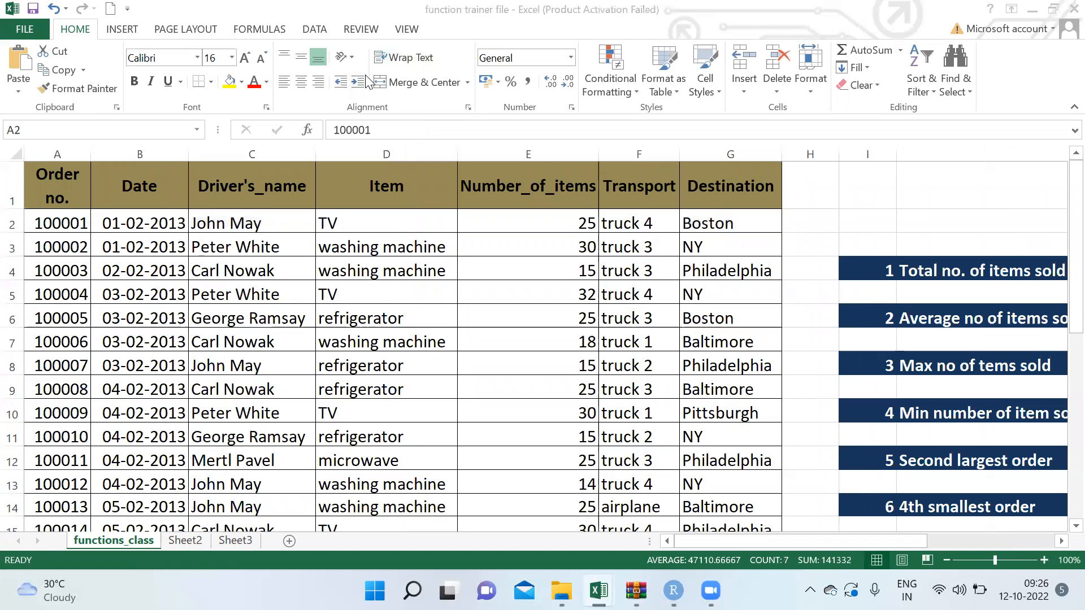
# Step: Clear the second largest order answer in cell K12 and re-enter it as =LARGE(E2:E25,2)
pyautogui.hotkey('ctrl', 'Right')
pyautogui.press('Right')
pyautogui.press('Right')
pyautogui.press('Right')
pyautogui.press('Right')
pyautogui.press('Right')
pyautogui.press('Right')
pyautogui.press('Right')
pyautogui.press('Right')
pyautogui.press('Left')
pyautogui.press('Left')
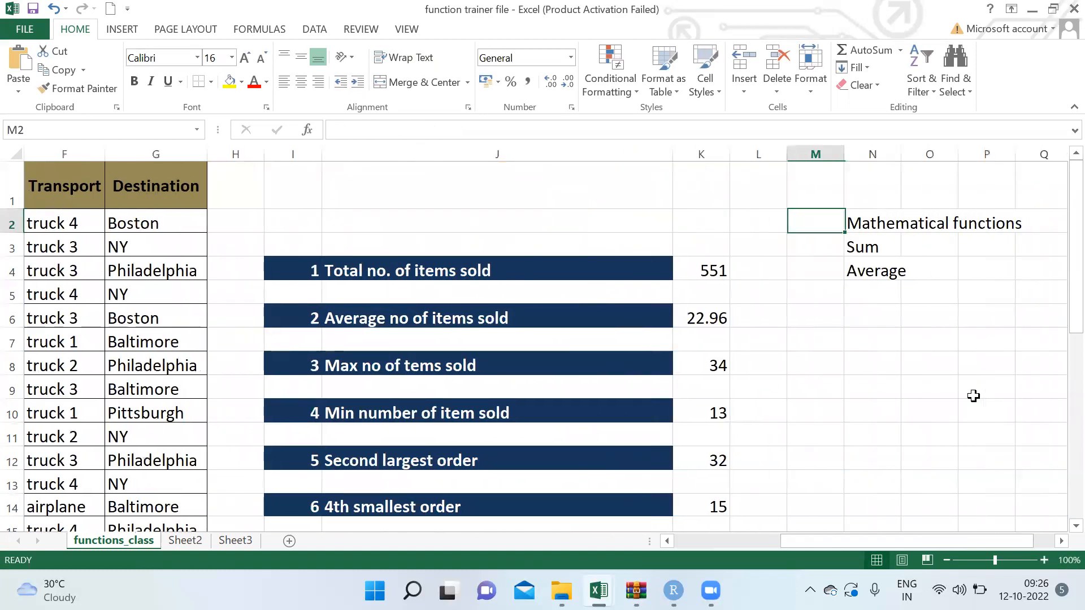
pyautogui.press('Left')
pyautogui.press('Down')
pyautogui.press('Down')
pyautogui.press('Down')
pyautogui.press('Down')
pyautogui.press('Down')
pyautogui.press('Down')
pyautogui.press('Down')
pyautogui.press('Down')
pyautogui.press('Down')
pyautogui.press('Down')
pyautogui.press('Down')
pyautogui.press('Left')
pyautogui.press('Down')
pyautogui.press('Up')
pyautogui.press('Up')
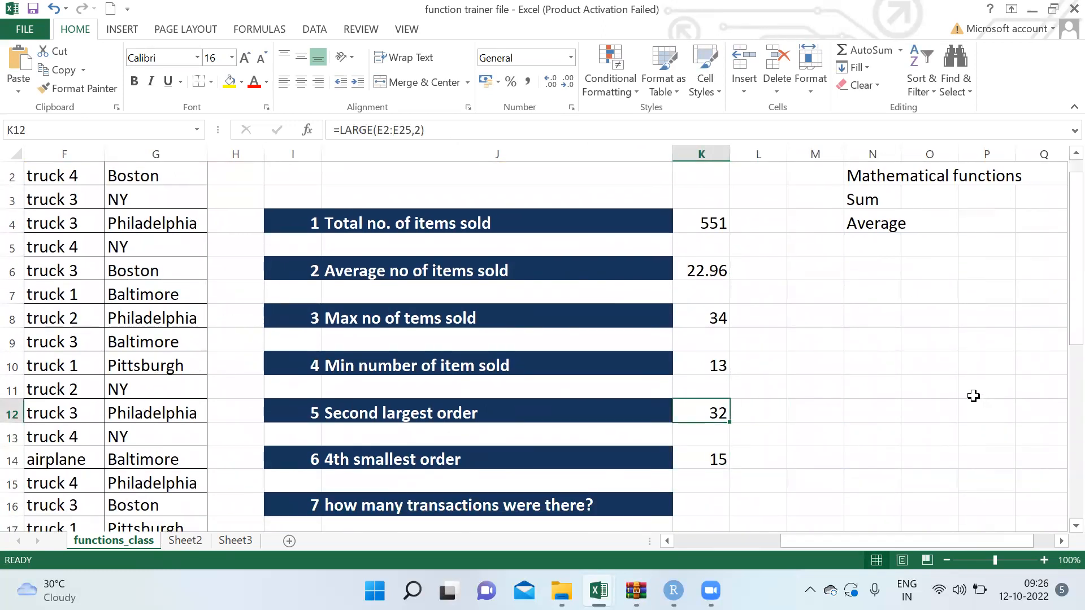
pyautogui.press('Left')
pyautogui.press('Right')
pyautogui.press('Delete')
pyautogui.write('larg')
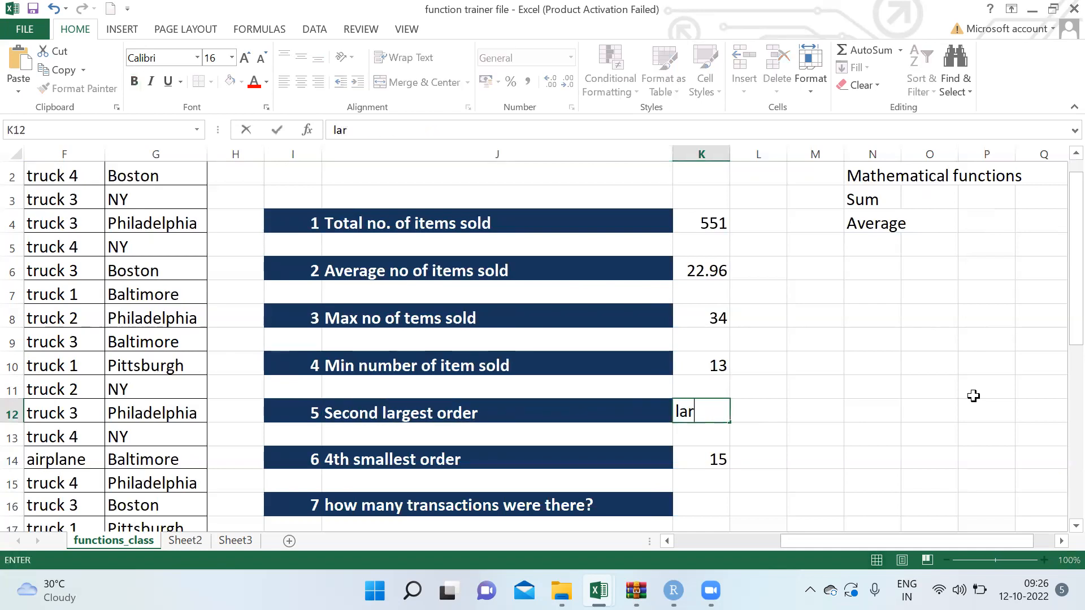
pyautogui.press('BackSpace')
pyautogui.press('BackSpace')
pyautogui.press('BackSpace')
pyautogui.press('BackSpace')
pyautogui.write('=la')
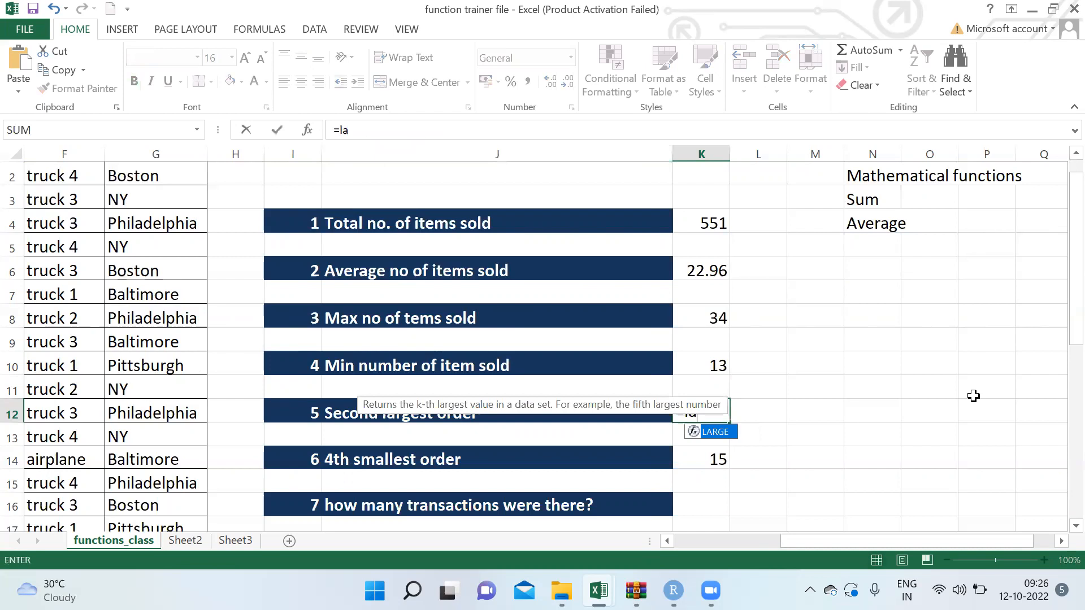
pyautogui.press('Tab')
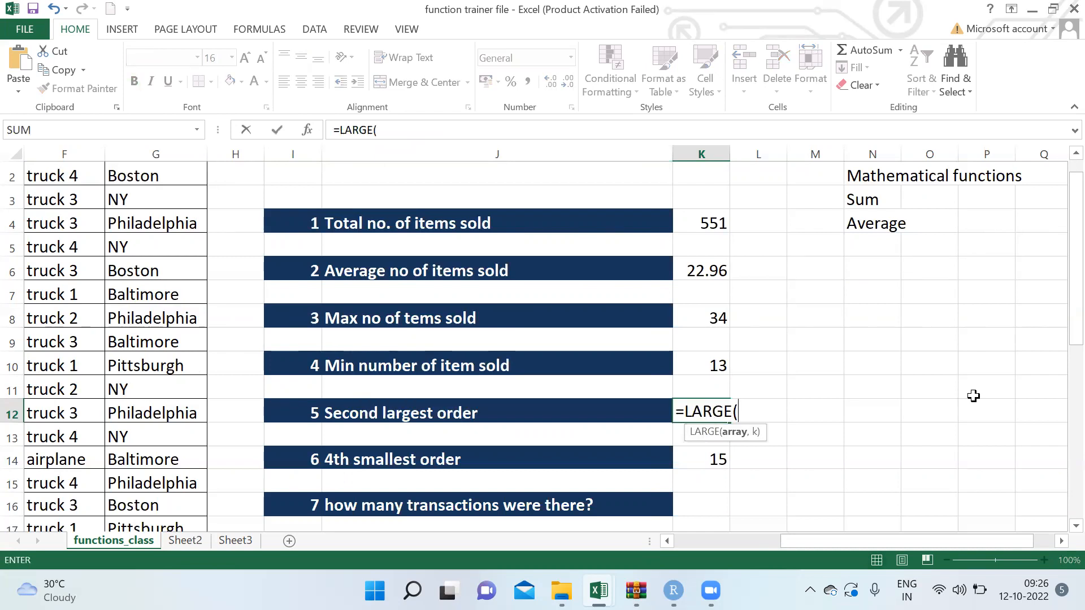
pyautogui.click(86, 287)
pyautogui.hotkey('ctrl', 'Up')
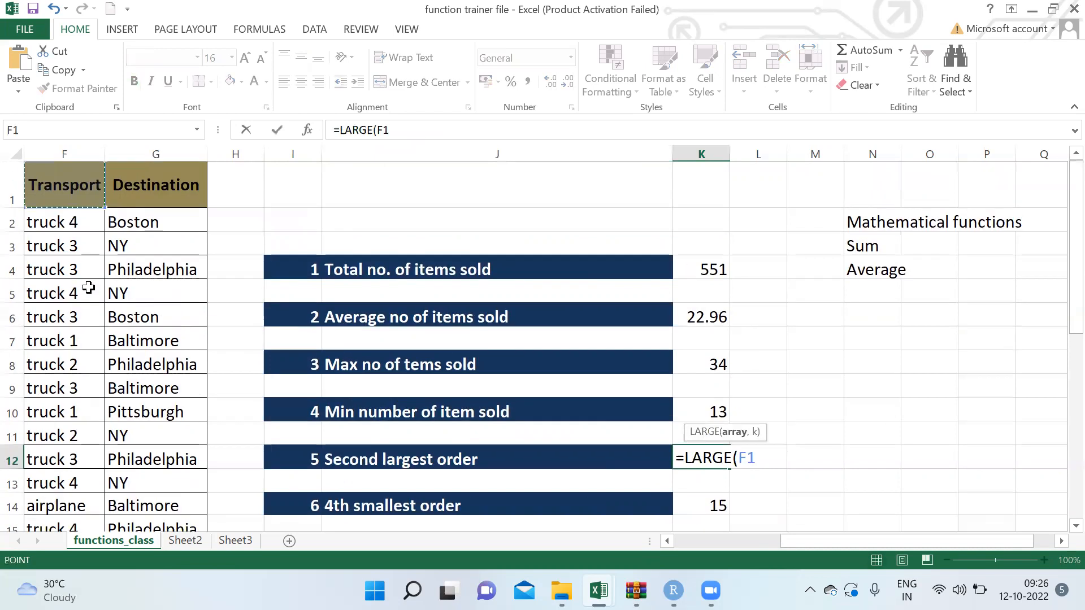
pyautogui.press('Left')
pyautogui.press('Left')
pyautogui.press('Down')
pyautogui.press('Right')
pyautogui.hotkey('ctrl', 'shift', 'Down')
pyautogui.write(',')
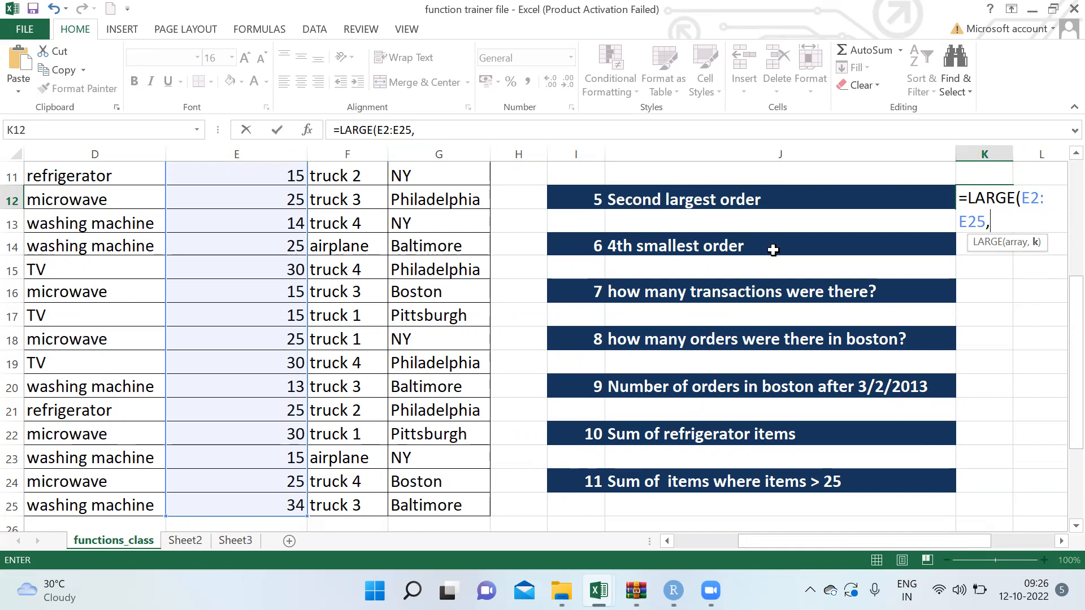
pyautogui.write('2)')
pyautogui.press('Return')
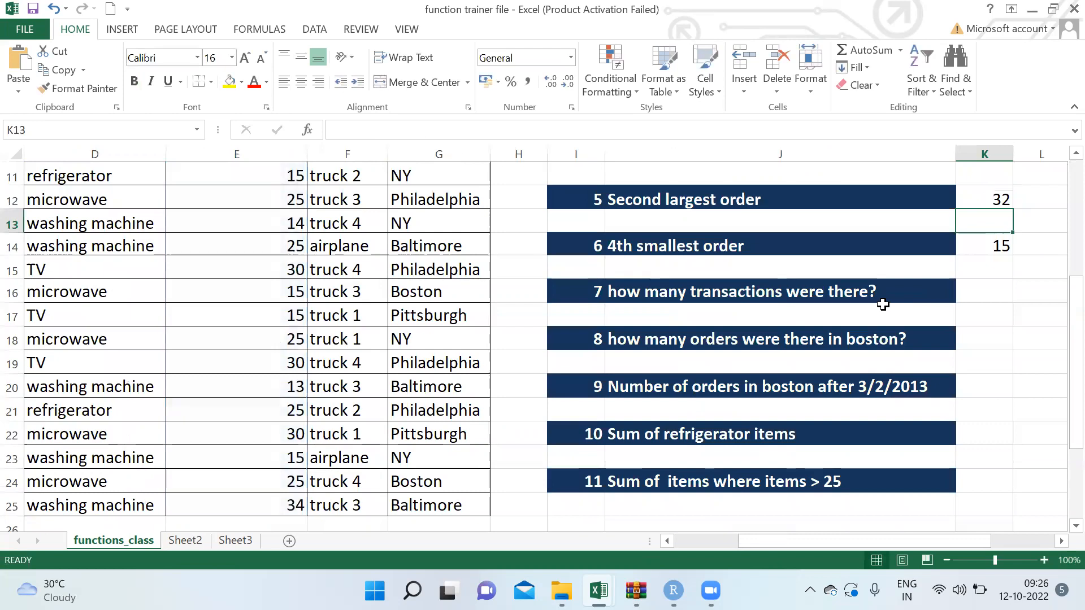
# Step: Review the answers and formulas in column K from the maximum items sold to the 4th smallest order
pyautogui.press('Up')
pyautogui.press('Up')
pyautogui.press('Up')
pyautogui.press('Up')
pyautogui.press('Up')
pyautogui.press('Down')
pyautogui.press('Down')
pyautogui.press('Up')
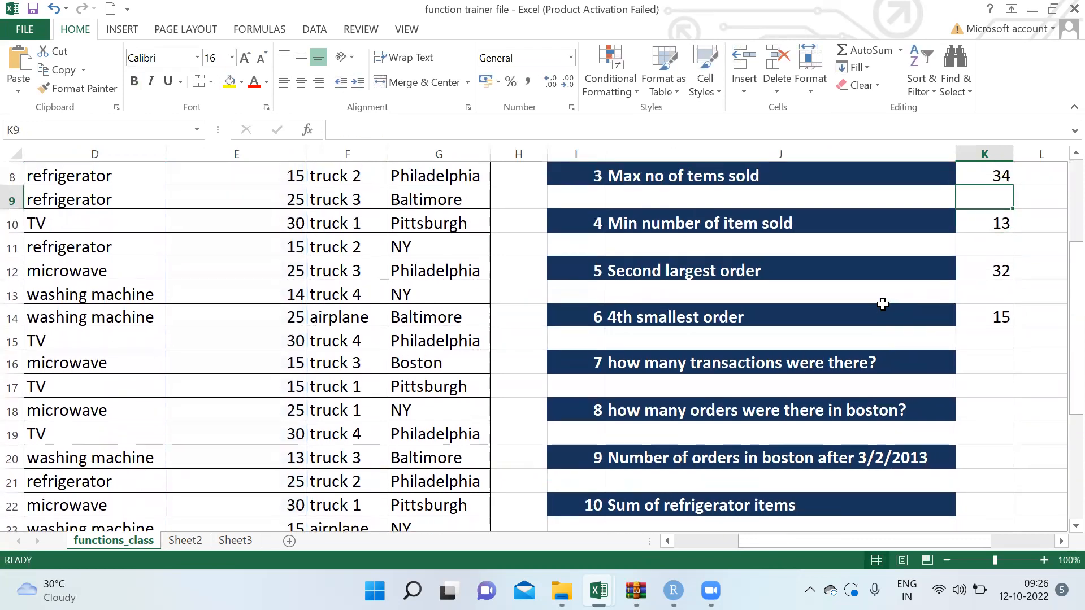
pyautogui.press('Up')
pyautogui.press('Down')
pyautogui.press('Down')
pyautogui.press('Down')
pyautogui.press('Down')
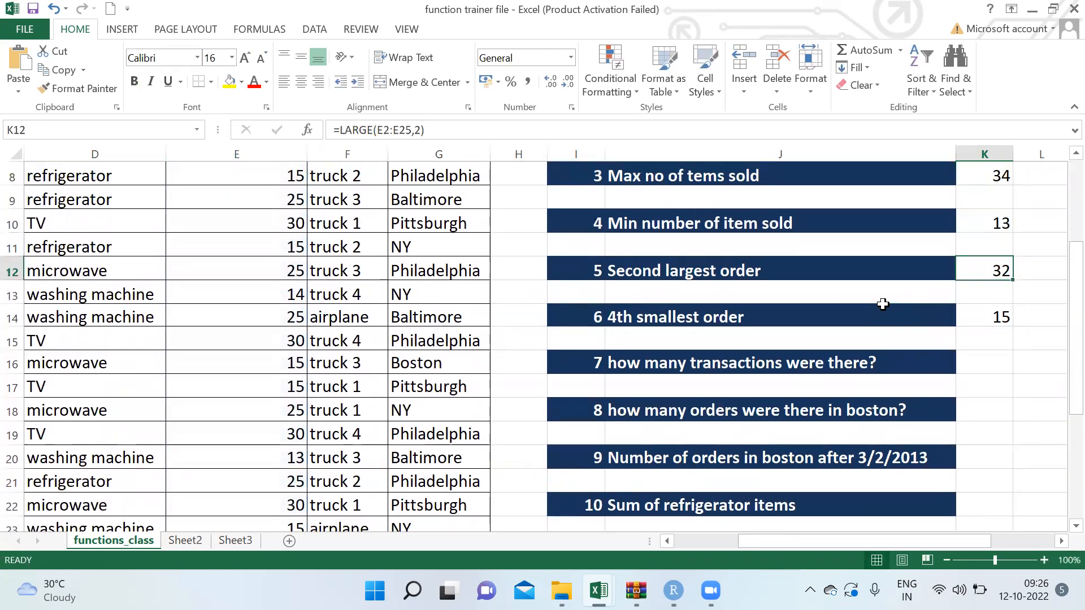
pyautogui.press('Down')
pyautogui.press('Down')
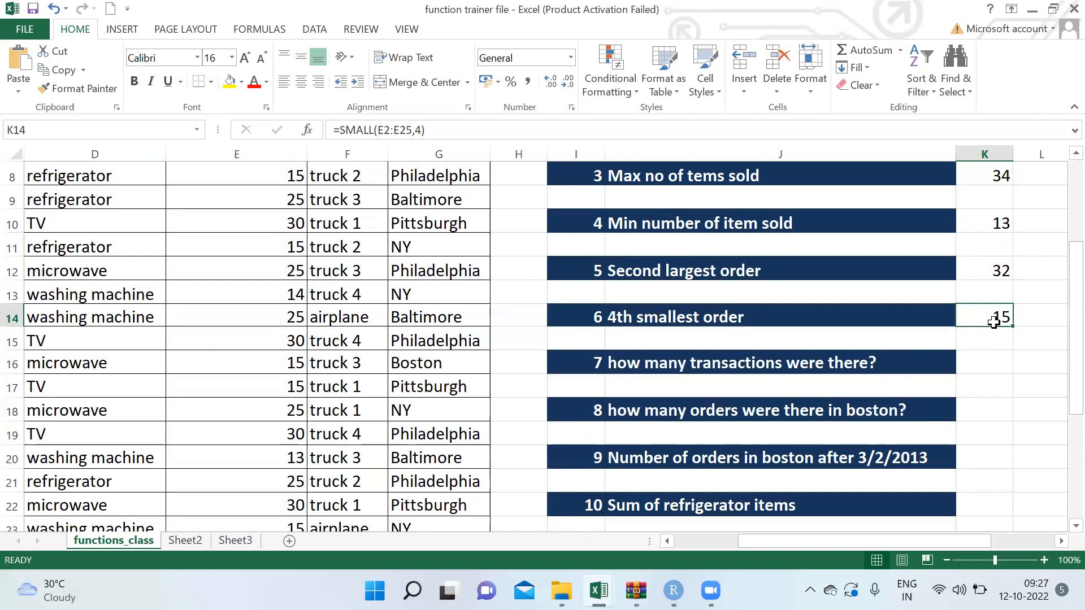
pyautogui.click(963, 355)
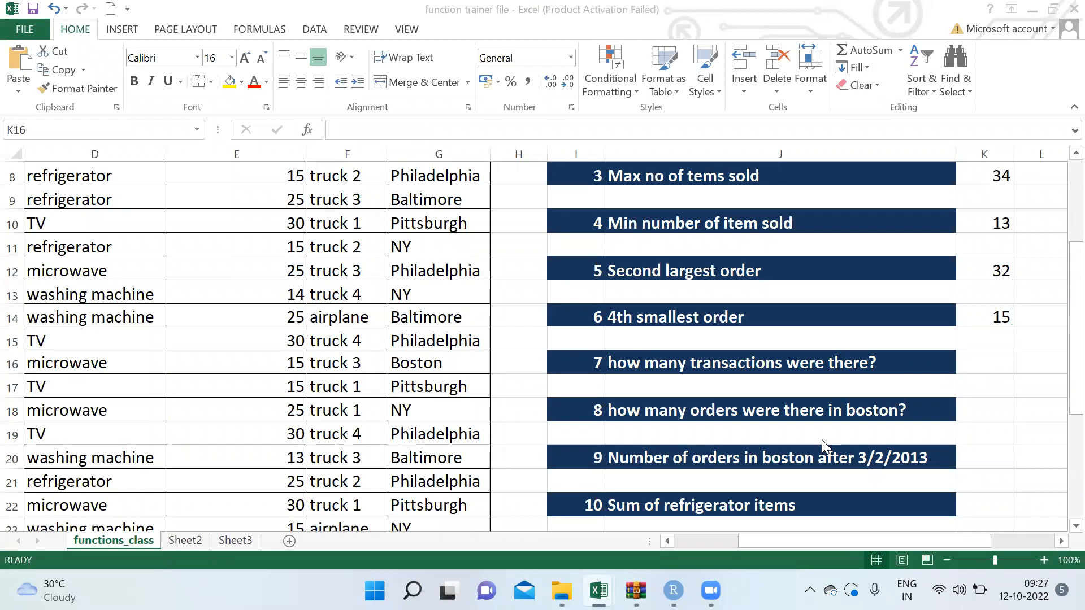
pyautogui.click(811, 372)
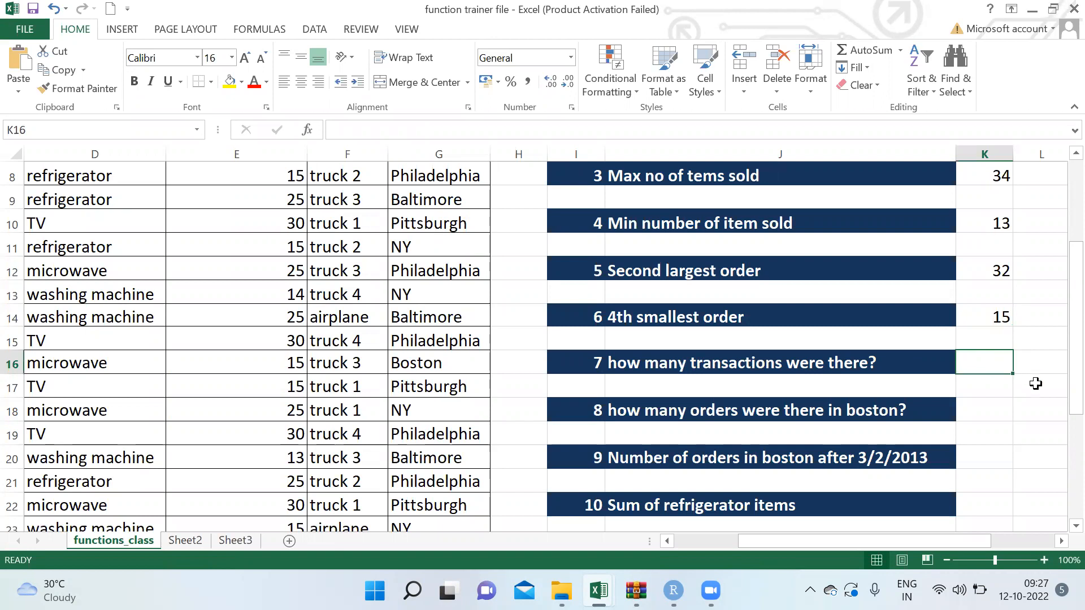
# Step: Examine the first four orders row by row as individual transactions, from order number to destination
pyautogui.click(174, 383)
pyautogui.press('Up')
pyautogui.hotkey('ctrl', 'Home')
pyautogui.press('Down')
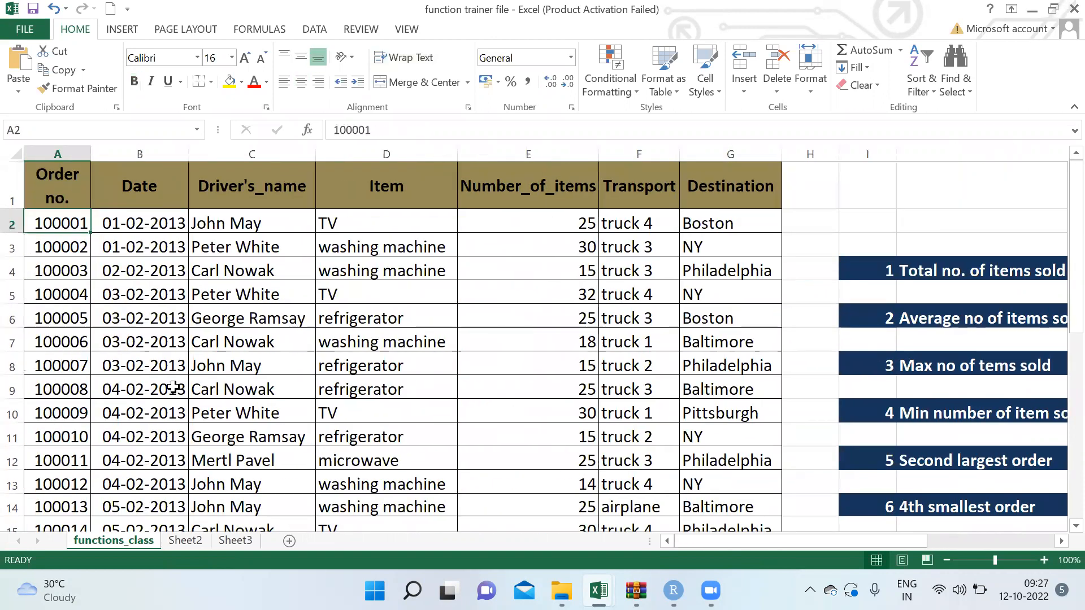
pyautogui.hotkey('ctrl', 'shift', 'Right')
pyautogui.press('Down')
pyautogui.hotkey('ctrl', 'shift', 'Right')
pyautogui.press('Down')
pyautogui.hotkey('ctrl', 'shift', 'Right')
pyautogui.press('Down')
pyautogui.hotkey('ctrl', 'shift', 'Right')
# Step: Add Count to the list of mathematical functions in cell N5, below Average
pyautogui.press('Right')
pyautogui.press('Right')
pyautogui.press('Right')
pyautogui.press('Right')
pyautogui.press('Right')
pyautogui.press('Right')
pyautogui.press('Right')
pyautogui.press('Right')
pyautogui.press('Right')
pyautogui.press('Right')
pyautogui.press('Right')
pyautogui.press('Right')
pyautogui.press('Right')
pyautogui.press('Right')
pyautogui.press('Right')
pyautogui.press('Right')
pyautogui.press('Right')
pyautogui.press('Right')
pyautogui.press('Right')
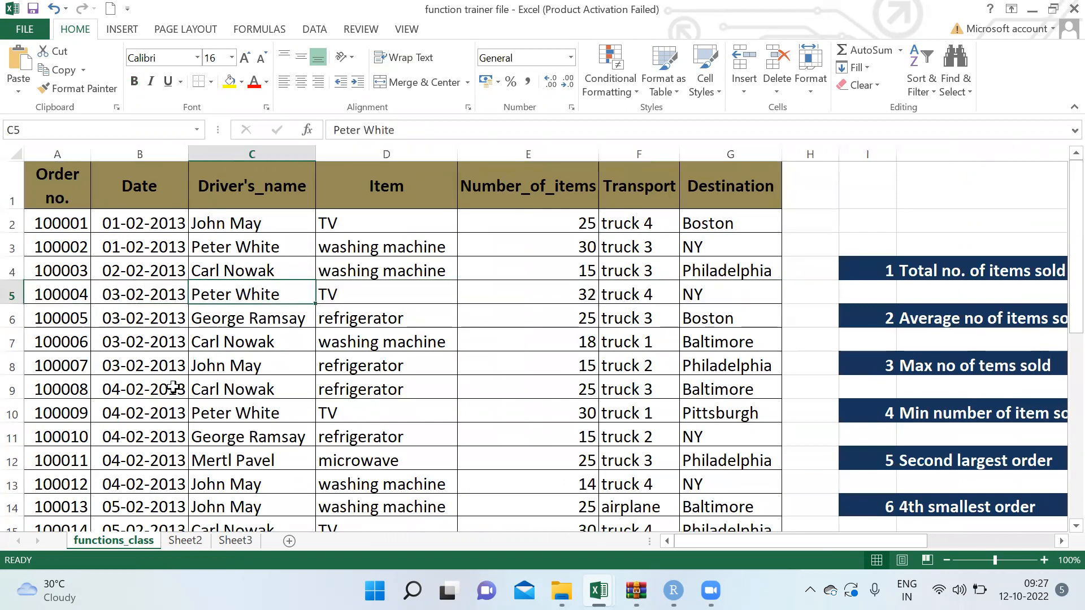
pyautogui.press('Left')
pyautogui.press('Left')
pyautogui.press('Left')
pyautogui.press('Left')
pyautogui.press('Left')
pyautogui.press('Left')
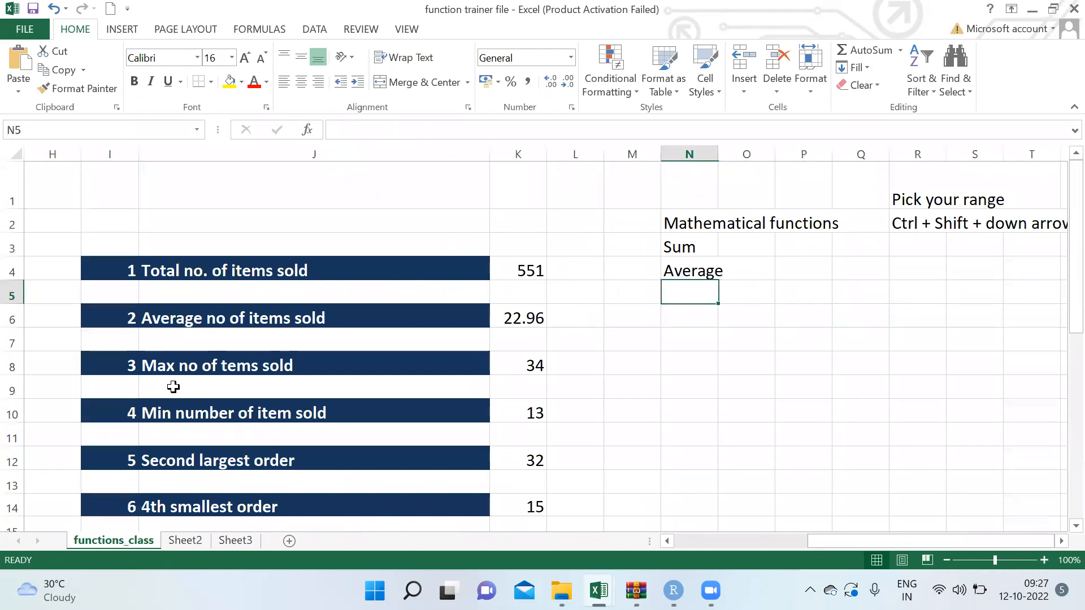
pyautogui.write('Count')
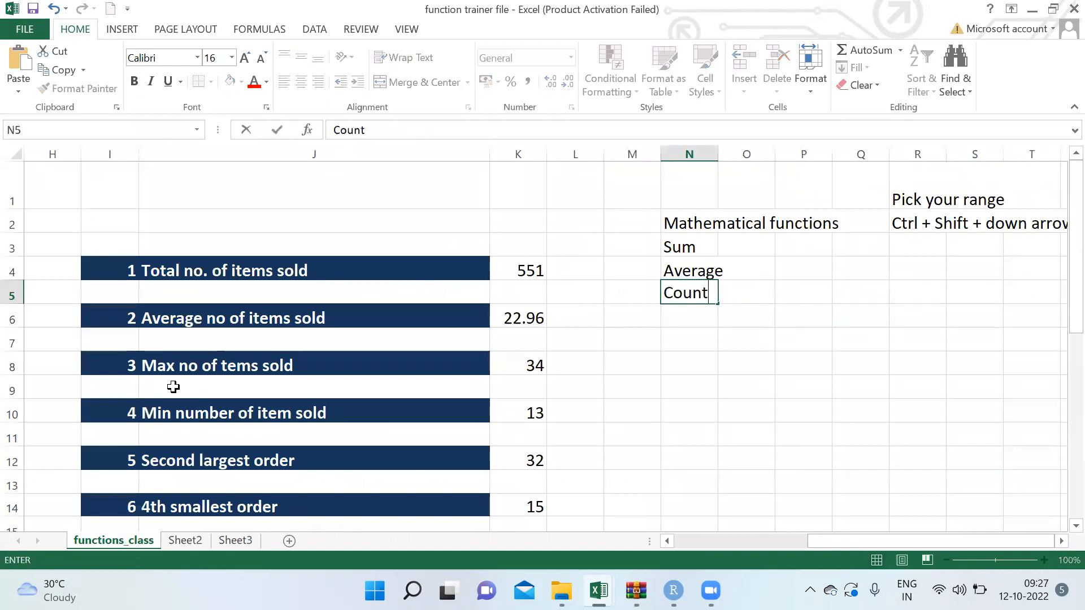
pyautogui.press('Return')
# Step: Start a COUNT formula in cell K16 for the number of transactions, using the order numbers A2:A25 as its range
pyautogui.press('Left')
pyautogui.press('Left')
pyautogui.press('Left')
pyautogui.press('Down')
pyautogui.press('Down')
pyautogui.press('Down')
pyautogui.press('Down')
pyautogui.press('Down')
pyautogui.press('Down')
pyautogui.press('Down')
pyautogui.press('Down')
pyautogui.press('Down')
pyautogui.press('Down')
pyautogui.press('Down')
pyautogui.press('Down')
pyautogui.press('Down')
pyautogui.press('Up')
pyautogui.press('Up')
pyautogui.press('Up')
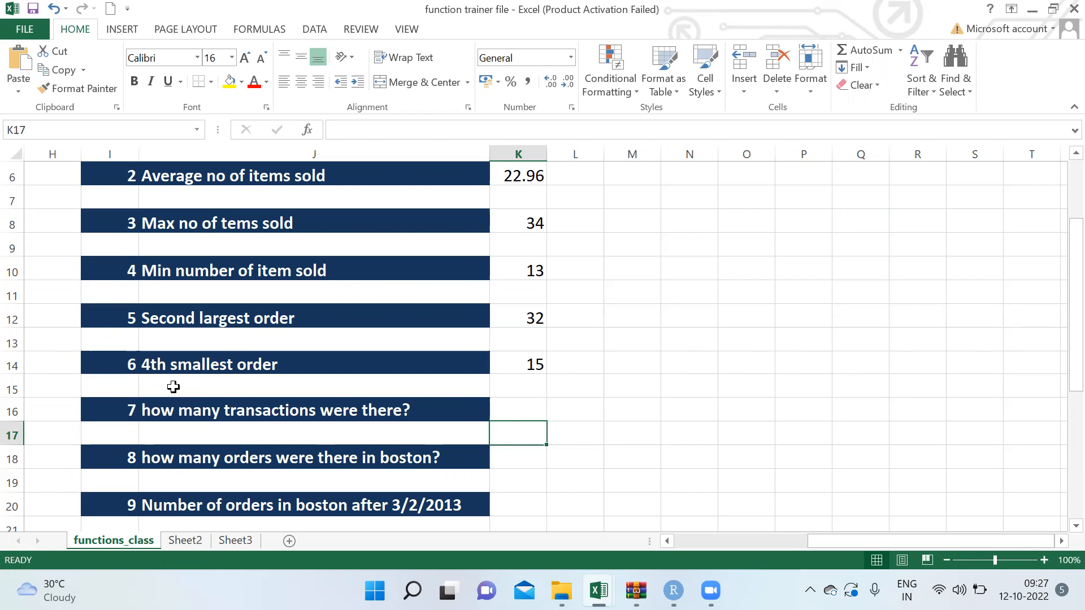
pyautogui.press('Up')
pyautogui.press('Up')
pyautogui.press('Down')
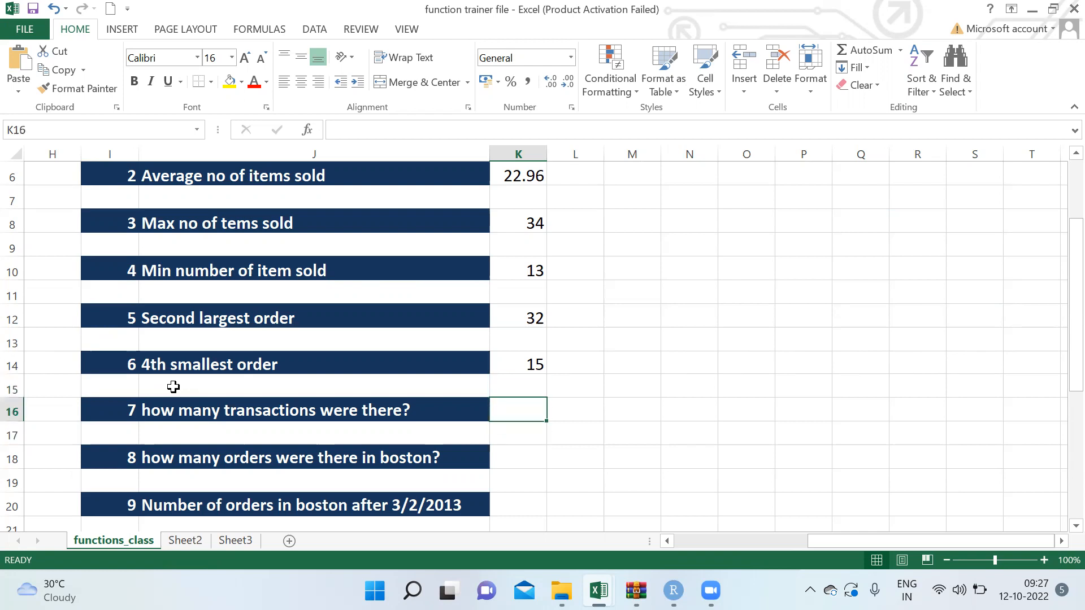
pyautogui.write('=coun')
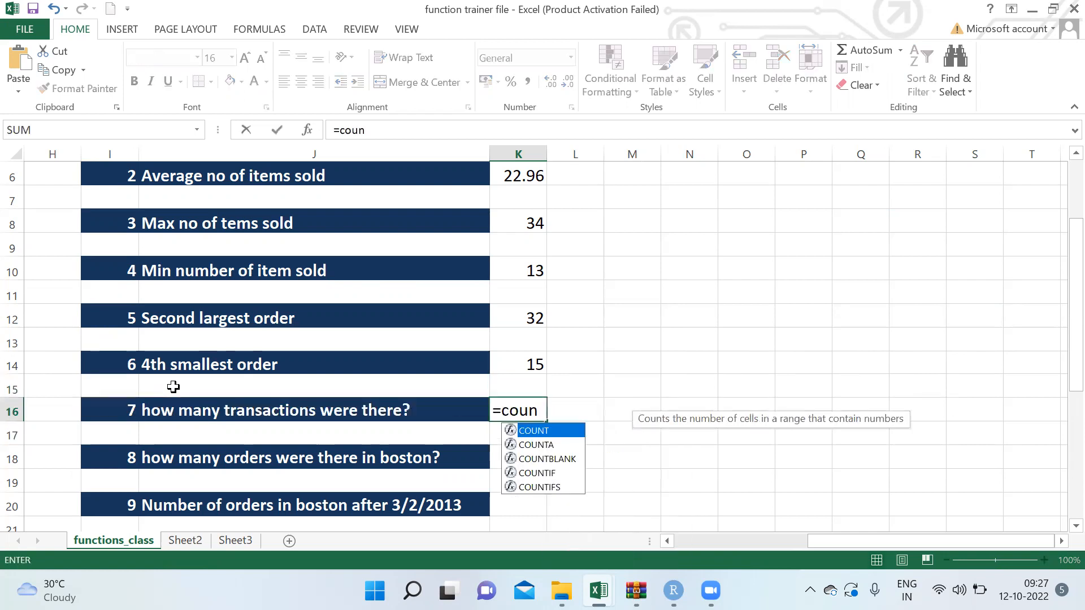
pyautogui.press('Tab')
pyautogui.press('Left')
pyautogui.hotkey('ctrl', 'Left')
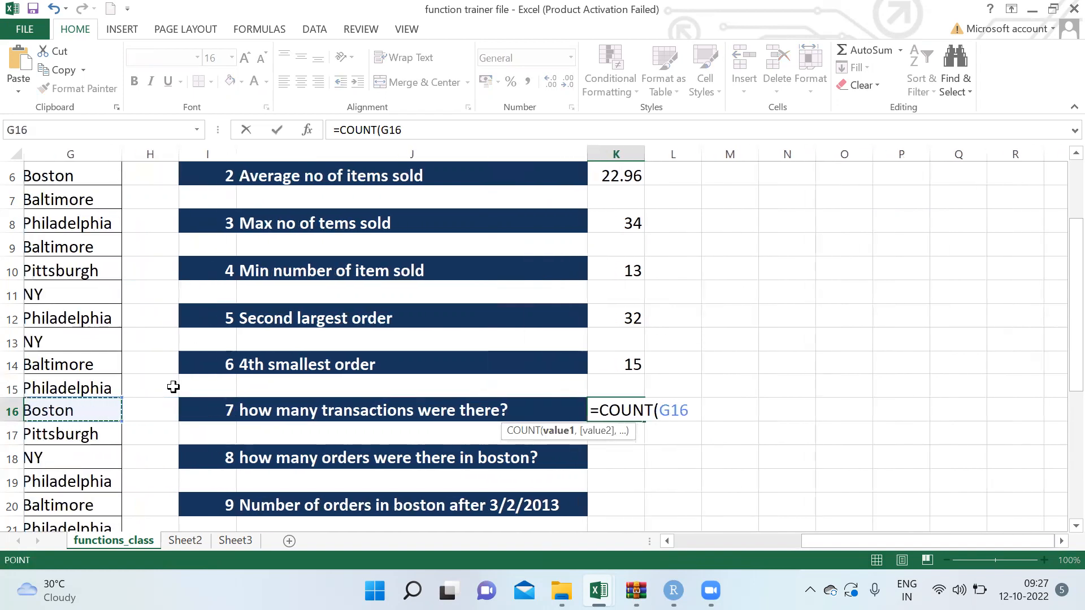
pyautogui.hotkey('ctrl', 'Up')
pyautogui.hotkey('ctrl', 'Left')
pyautogui.press('Down')
pyautogui.hotkey('ctrl', 'shift', 'Down')
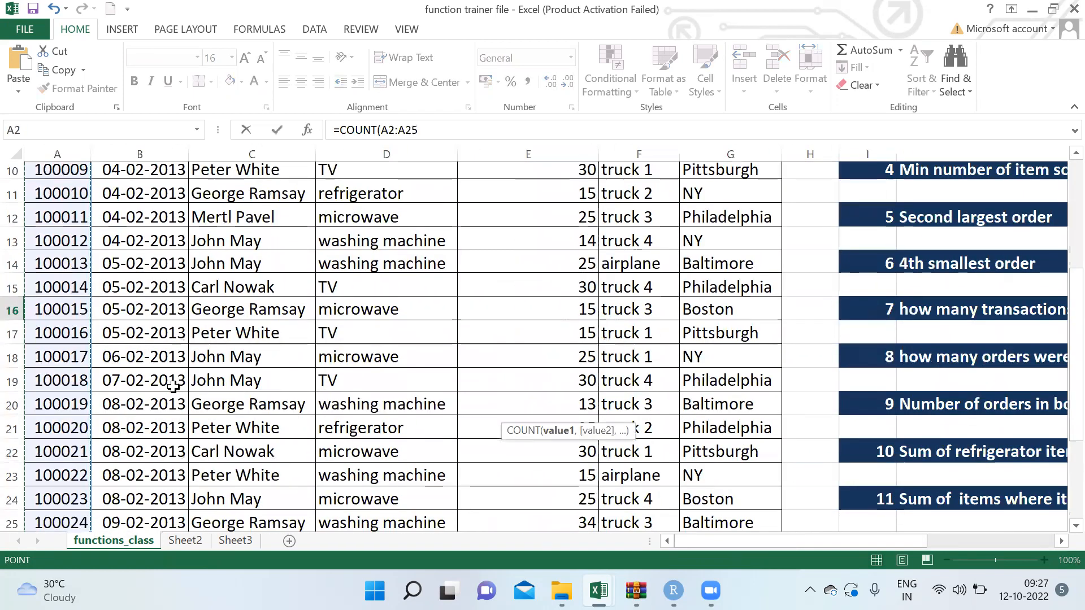
# Step: Try the date, driver's name and item columns in turn as the range of the COUNT formula
pyautogui.hotkey('ctrl', 'Up')
pyautogui.press('Right')
pyautogui.press('Down')
pyautogui.hotkey('ctrl', 'shift', 'Down')
pyautogui.hotkey('ctrl', 'Up')
pyautogui.press('Down')
pyautogui.press('Right')
pyautogui.hotkey('ctrl', 'shift', 'Down')
pyautogui.hotkey('ctrl', 'Up')
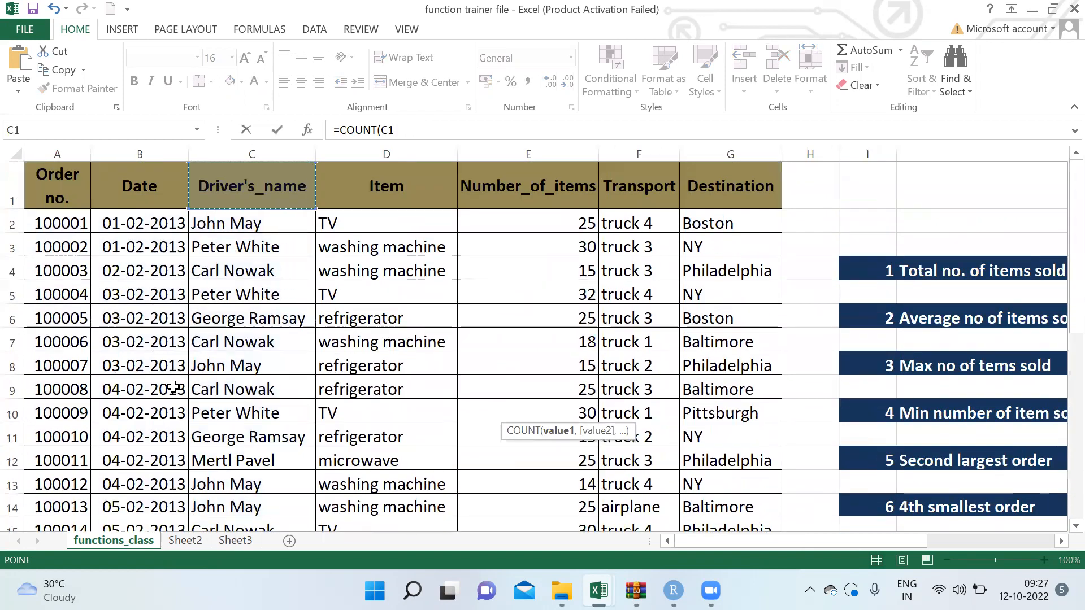
pyautogui.press('Down')
pyautogui.press('Right')
pyautogui.press('Left')
pyautogui.press('Up')
pyautogui.press('Right')
pyautogui.hotkey('ctrl', 'shift', 'Down')
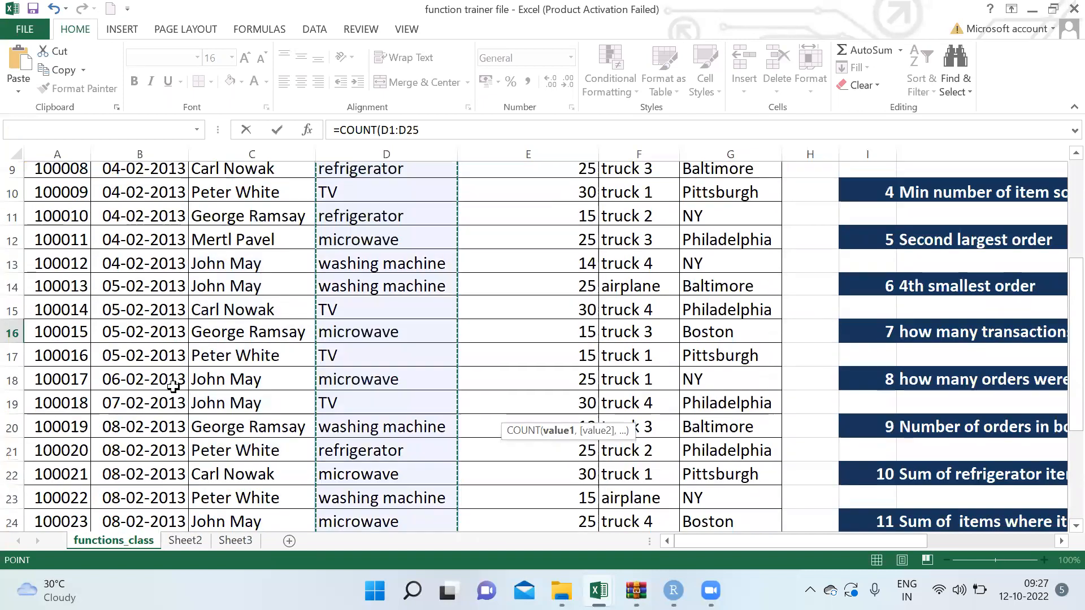
# Step: Complete the transaction count in cell K16 as =COUNT(D2:D25), using the item names without the header
pyautogui.hotkey('ctrl', 'Up')
pyautogui.press('Down')
pyautogui.hotkey('ctrl', 'Down')
pyautogui.press('Up')
pyautogui.hotkey('ctrl', 'Up')
pyautogui.press('Down')
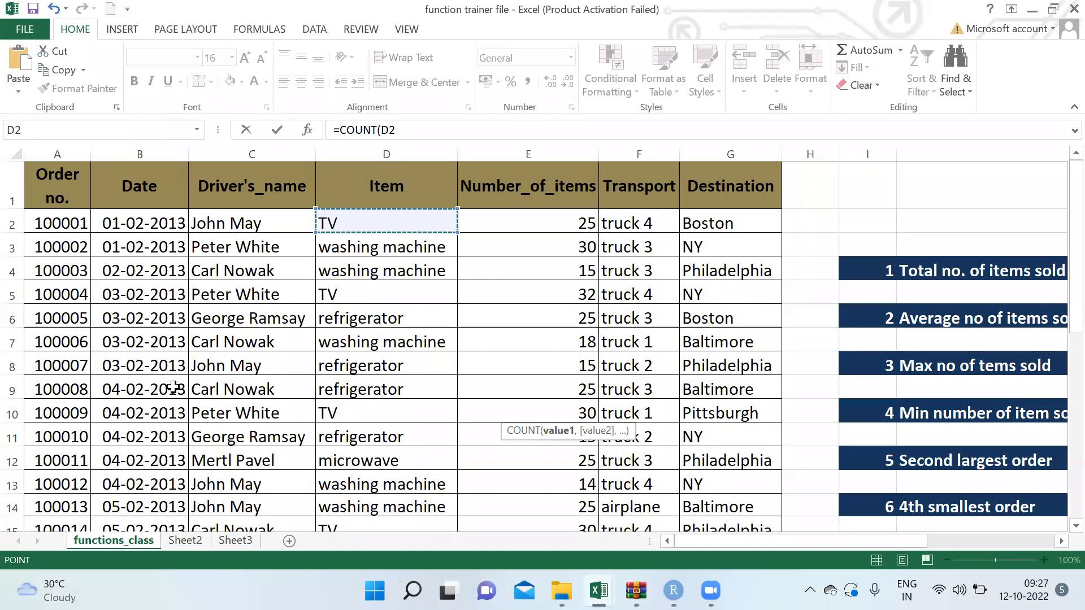
pyautogui.hotkey('ctrl', 'shift', 'Down')
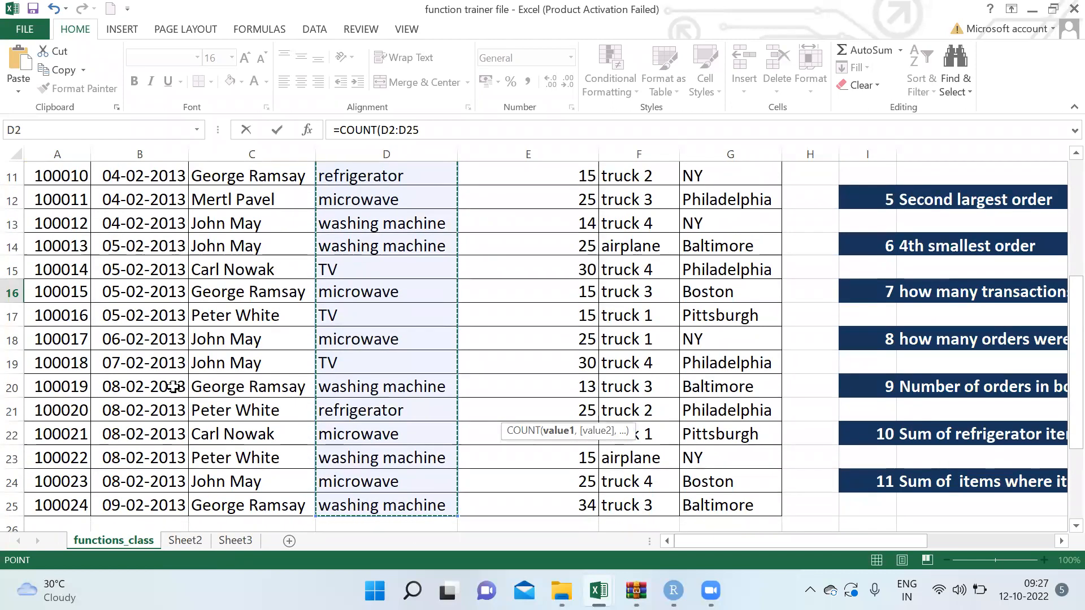
pyautogui.write(')')
pyautogui.press('Return')
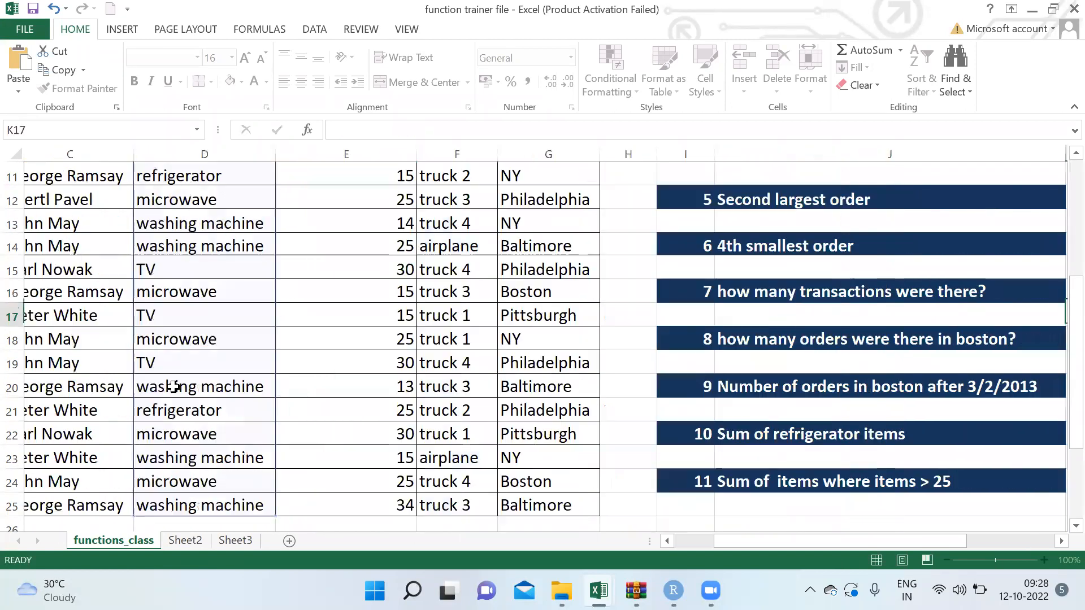
pyautogui.press('Up')
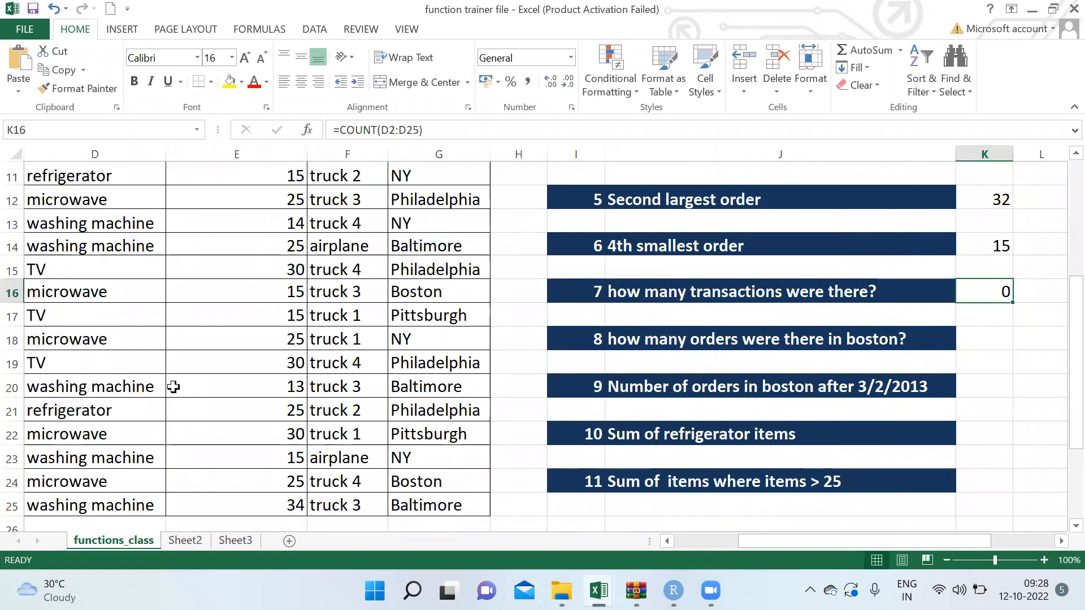
# Step: List the counting functions Count, Counta and Countblank in cells N8 to N10
pyautogui.press('Up')
pyautogui.press('Up')
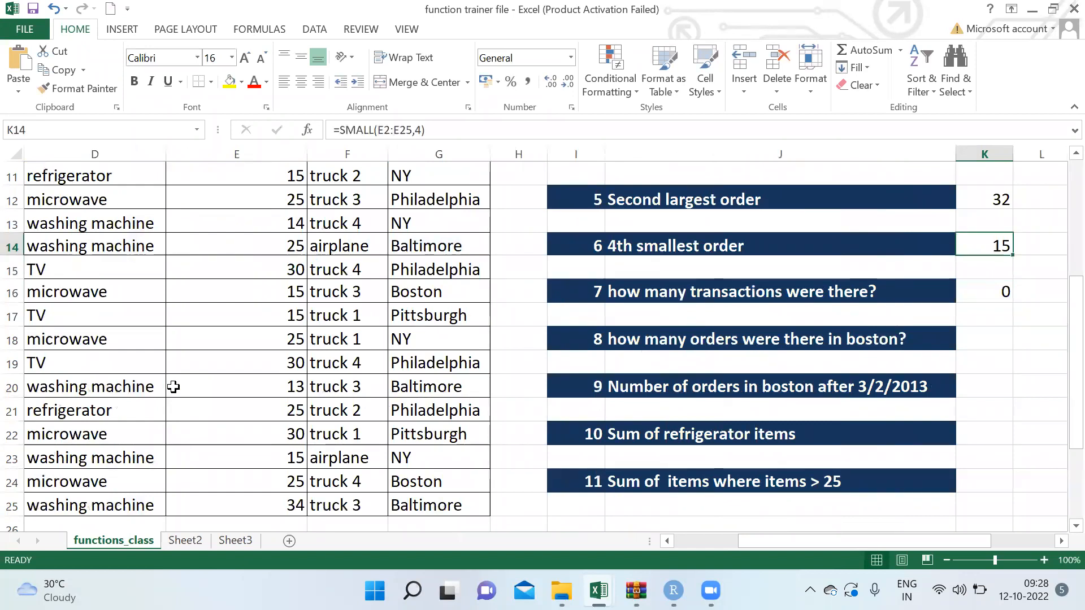
pyautogui.press('Right')
pyautogui.press('Right')
pyautogui.press('Right')
pyautogui.press('Up')
pyautogui.press('Up')
pyautogui.press('Up')
pyautogui.press('Up')
pyautogui.press('Up')
pyautogui.press('Up')
pyautogui.press('Up')
pyautogui.press('Up')
pyautogui.press('Up')
pyautogui.press('Right')
pyautogui.press('Right')
pyautogui.press('Right')
pyautogui.press('Left')
pyautogui.press('Left')
pyautogui.press('Left')
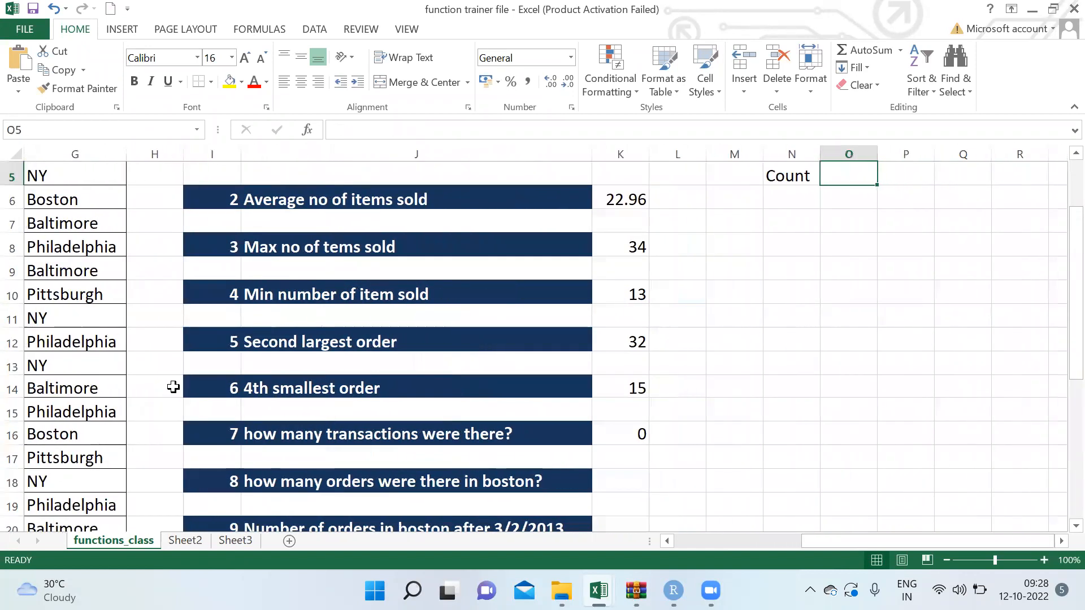
pyautogui.press('Down')
pyautogui.press('Down')
pyautogui.press('Down')
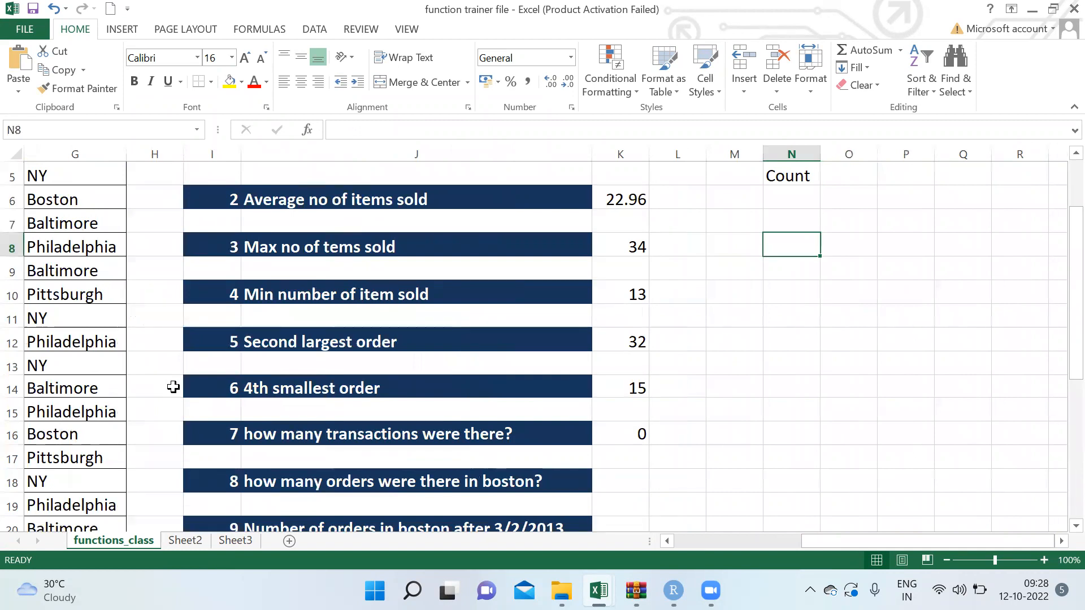
pyautogui.write('Count')
pyautogui.press('Return')
pyautogui.write('CoountA')
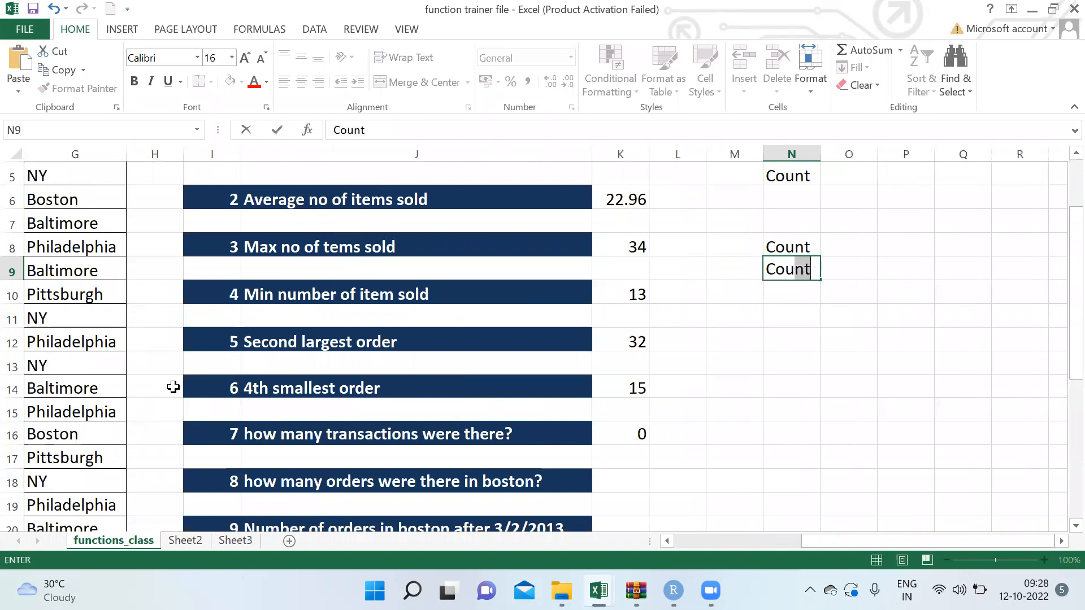
pyautogui.write('a')
pyautogui.press('Return')
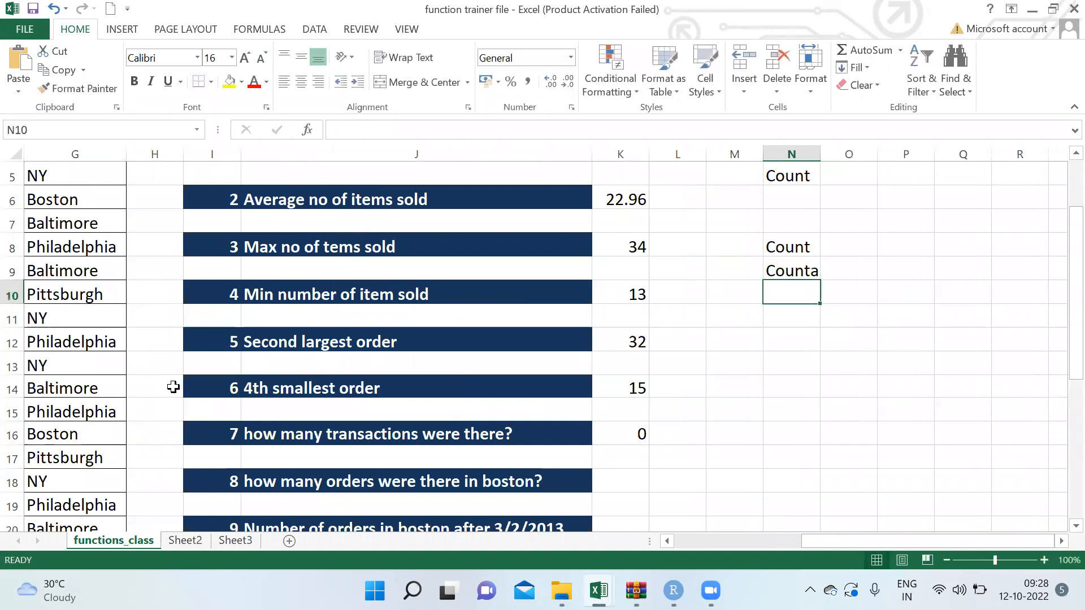
pyautogui.write('Countblan')
pyautogui.press('Return')
# Step: Describe Count in cell O8 as "Will count only numeric cells"
pyautogui.press('Up')
pyautogui.press('Up')
pyautogui.press('Up')
pyautogui.press('Right')
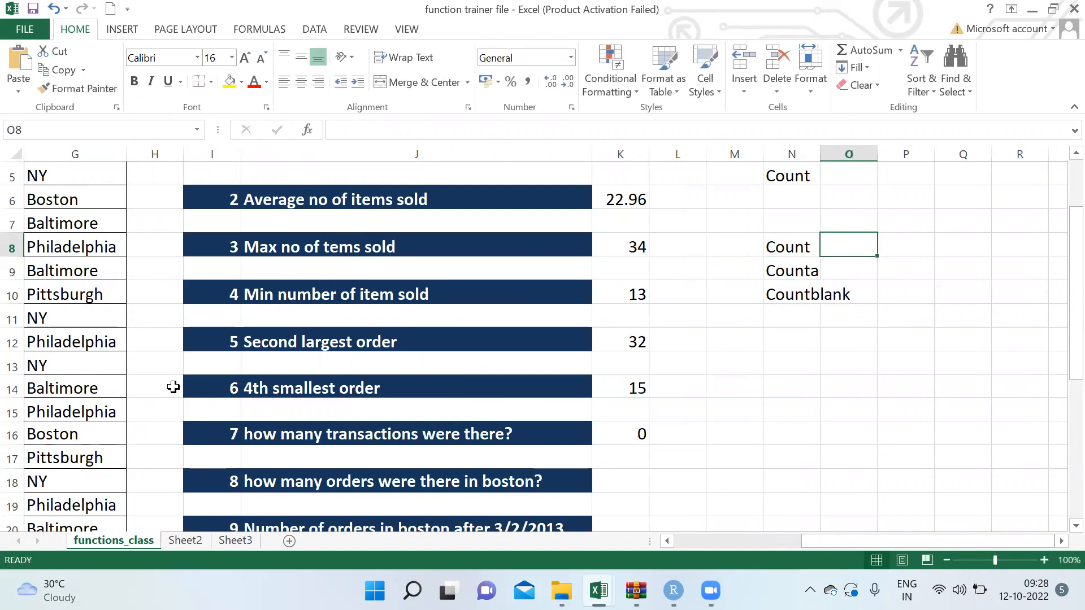
pyautogui.write('Will count only  ume')
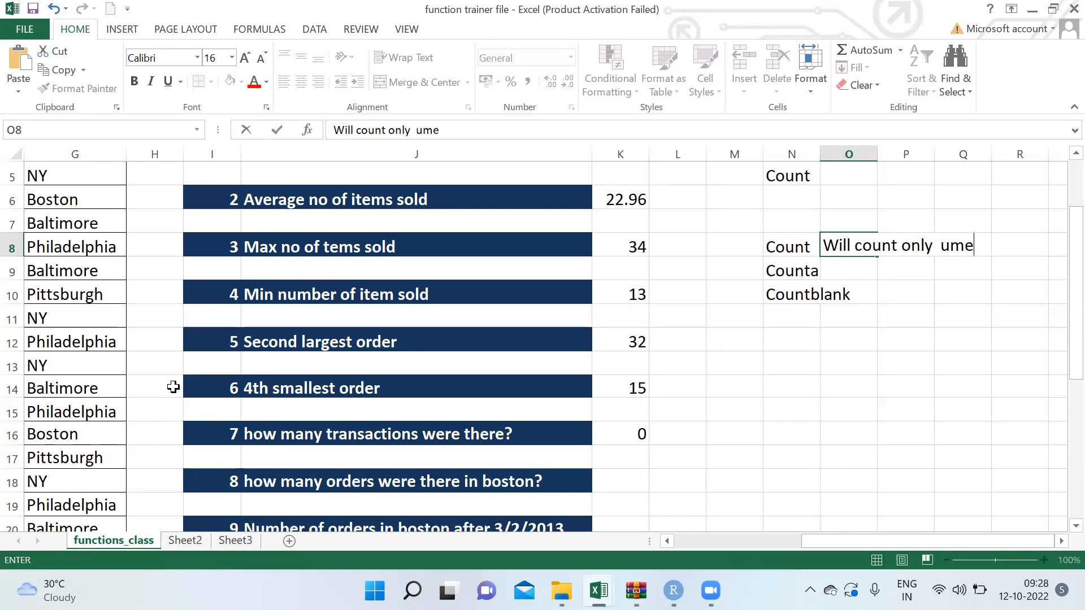
pyautogui.press('BackSpace')
pyautogui.press('BackSpace')
pyautogui.press('BackSpace')
pyautogui.write('numeric cells')
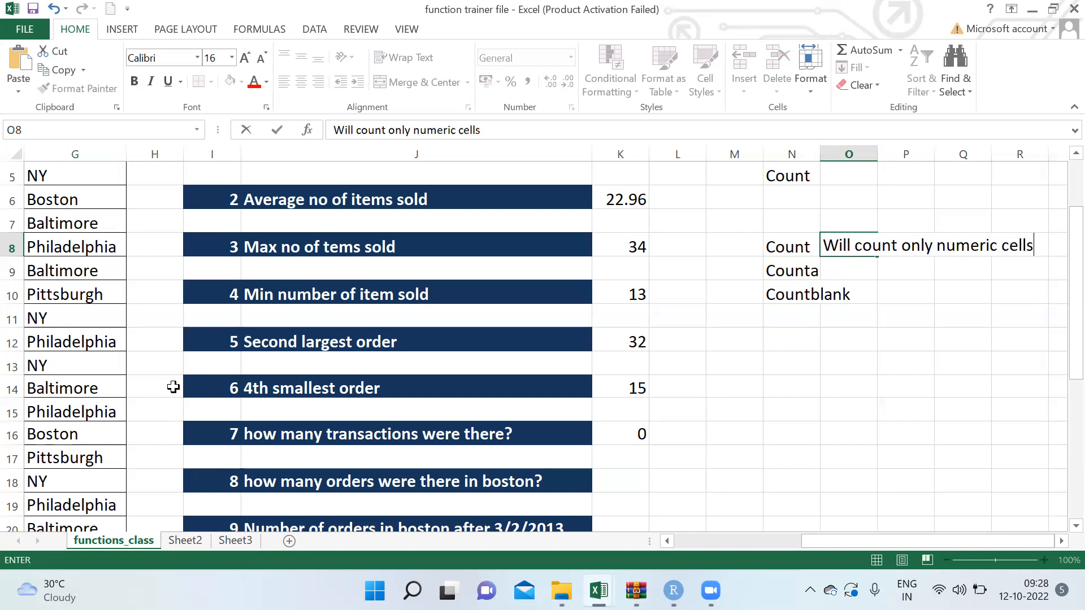
pyautogui.press('Return')
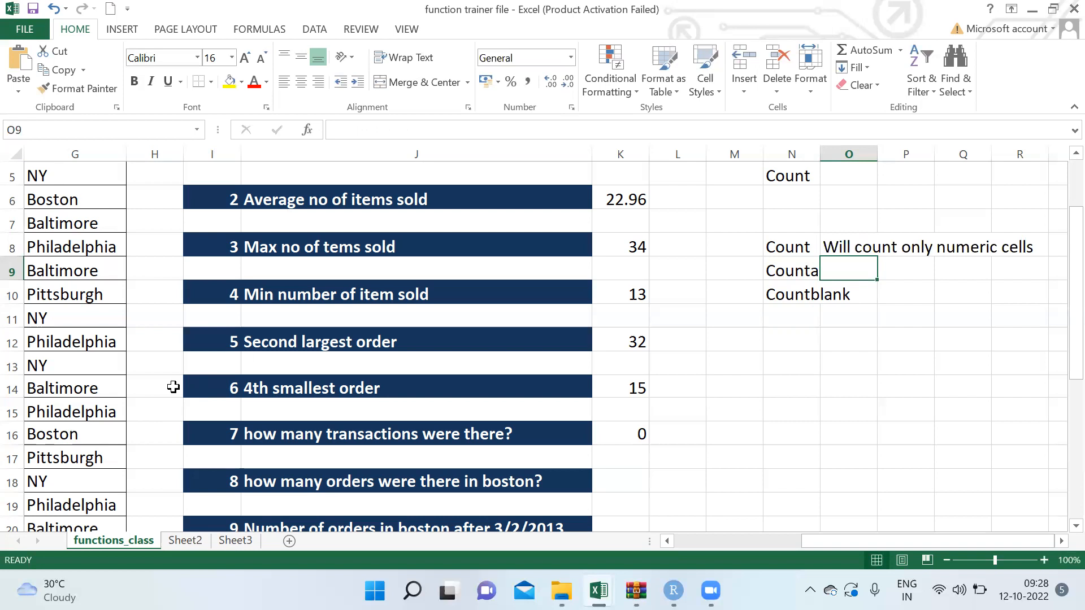
# Step: Describe Counta in cell O9 as "Counts all non blank cells"
pyautogui.write('C')
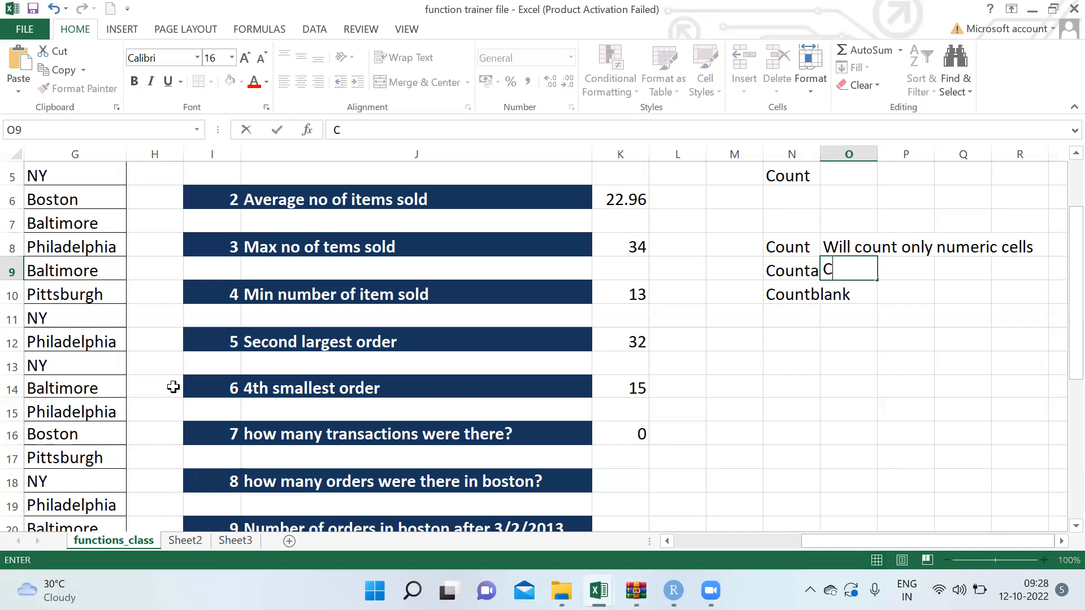
pyautogui.write('ounts all non blank cells')
pyautogui.press('Return')
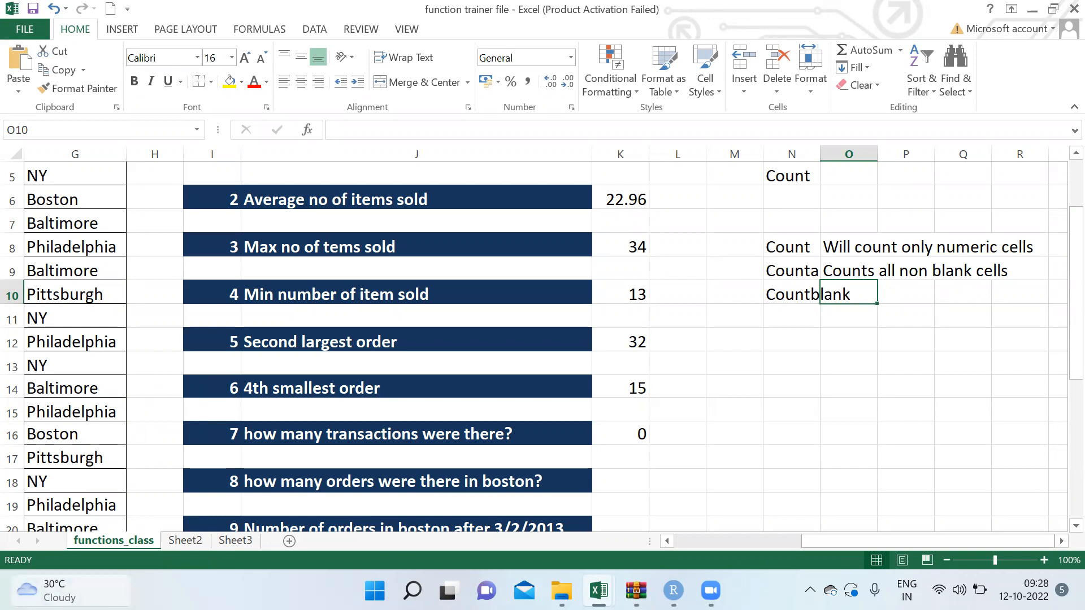
# Step: Describe Countblank in cell O10 as "Counts all blank cells"
pyautogui.moveTo(107, 589)
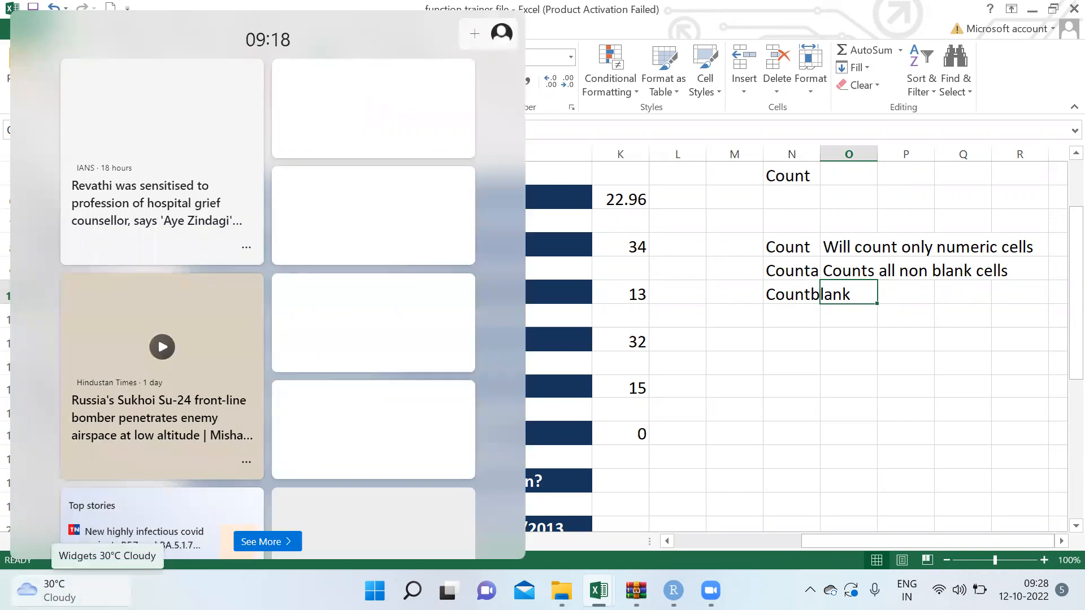
pyautogui.click(775, 431)
pyautogui.click(854, 262)
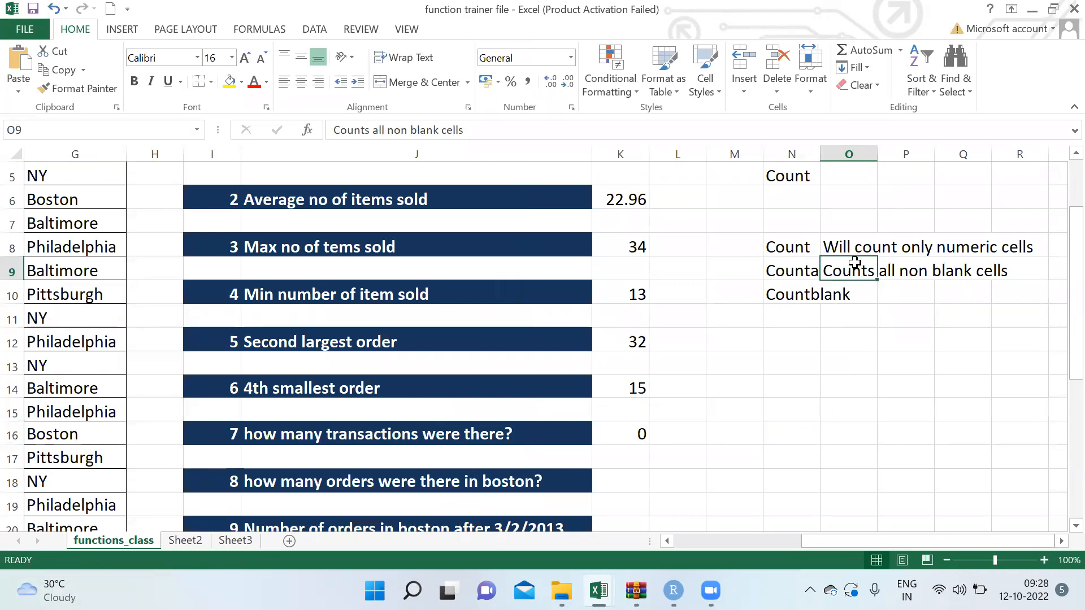
pyautogui.click(853, 294)
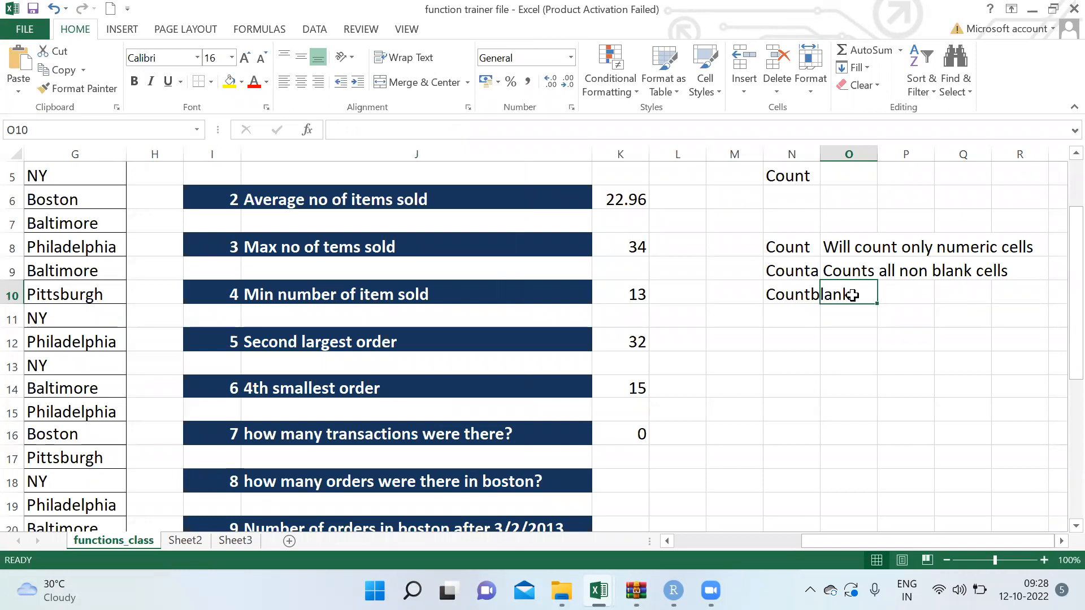
pyautogui.write('Counts ')
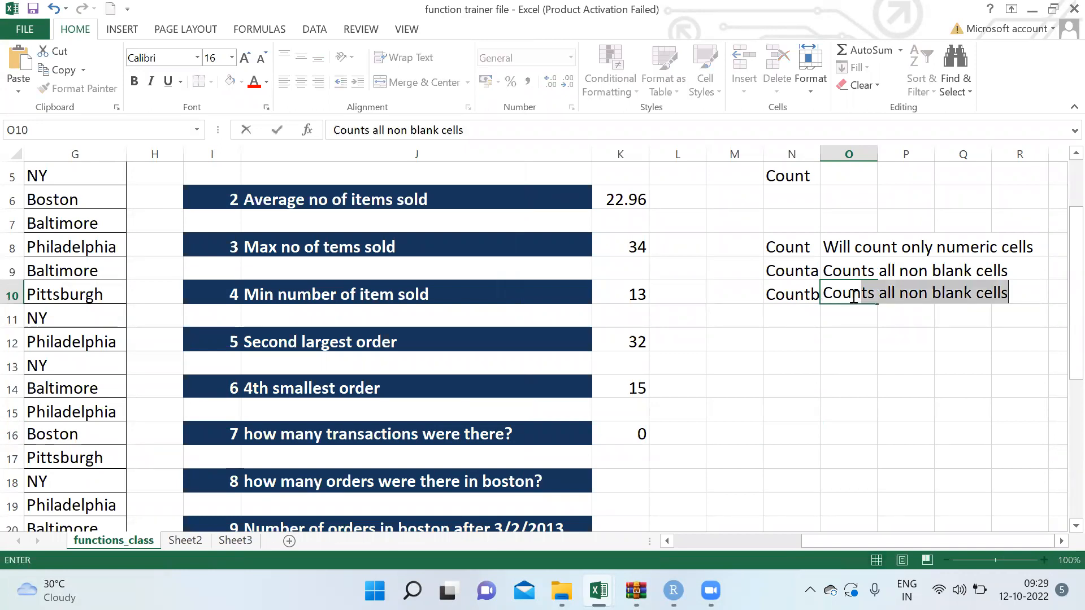
pyautogui.write('all blank cells')
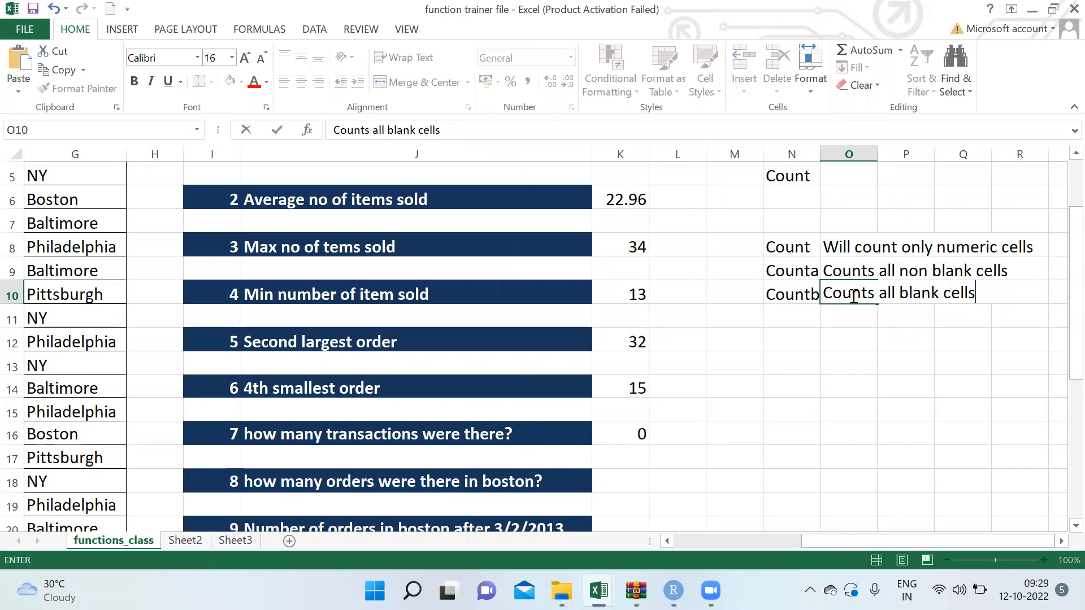
pyautogui.press('Return')
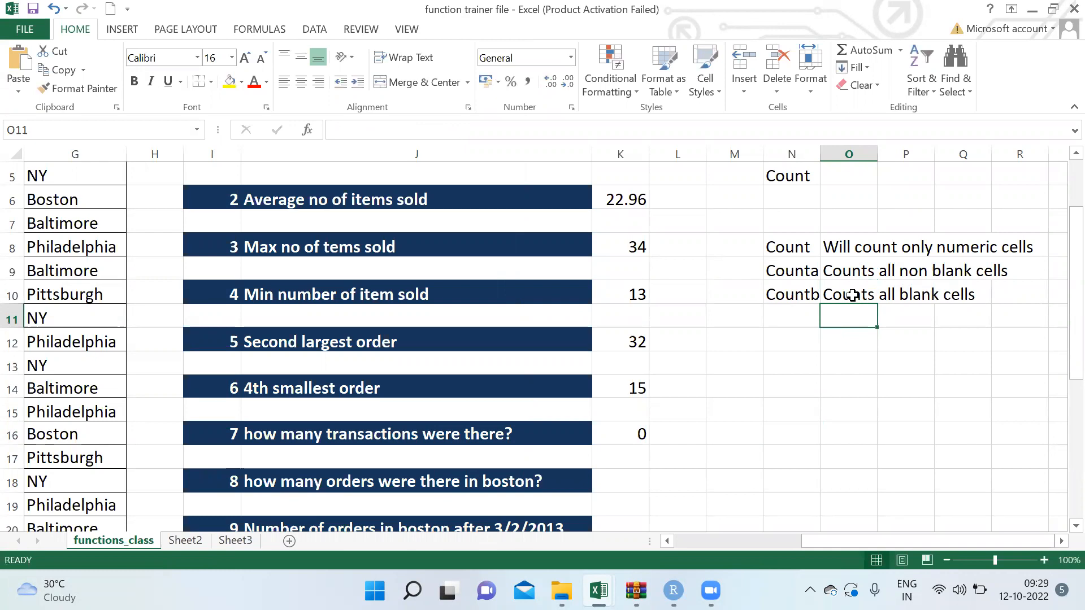
# Step: Begin a sample column headed List in cell U7, with the numbers 1, 2 and 3 in U8 to U10
pyautogui.press('Right')
pyautogui.press('Right')
pyautogui.press('Right')
pyautogui.press('Right')
pyautogui.press('Right')
pyautogui.press('Right')
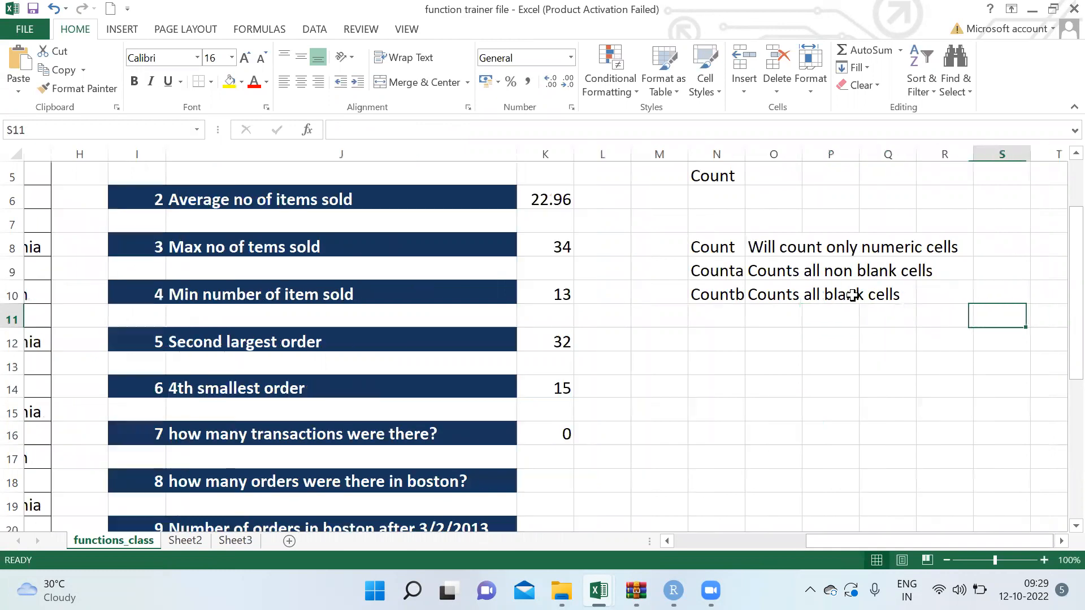
pyautogui.press('Up')
pyautogui.press('Right')
pyautogui.press('Up')
pyautogui.press('Up')
pyautogui.press('Left')
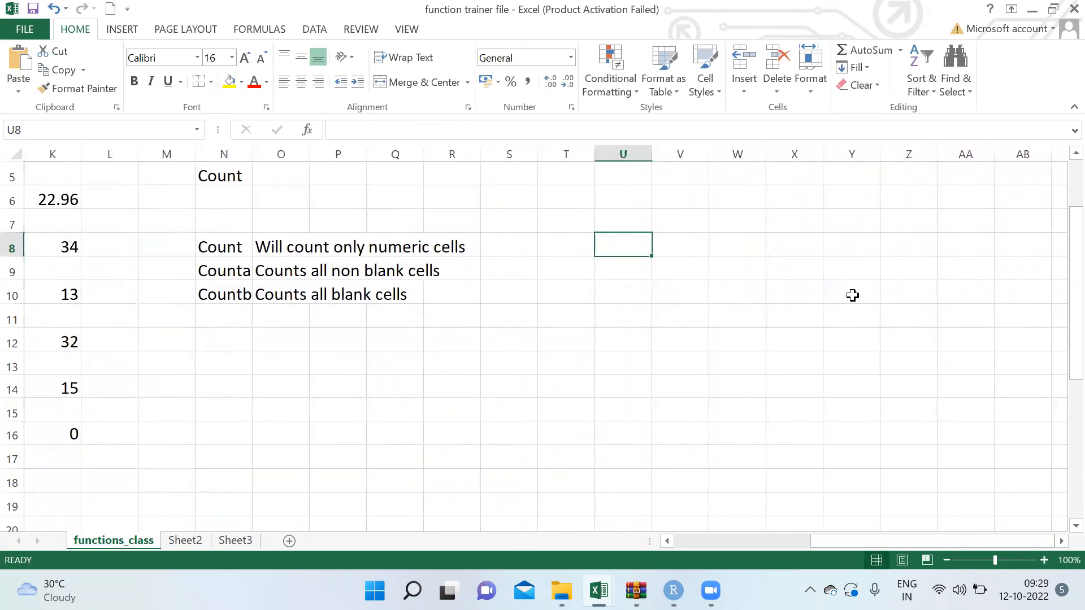
pyautogui.press('Up')
pyautogui.write('List')
pyautogui.press('Return')
pyautogui.write('1')
pyautogui.press('Return')
pyautogui.write('2')
pyautogui.press('Return')
pyautogui.write('3')
pyautogui.press('Return')
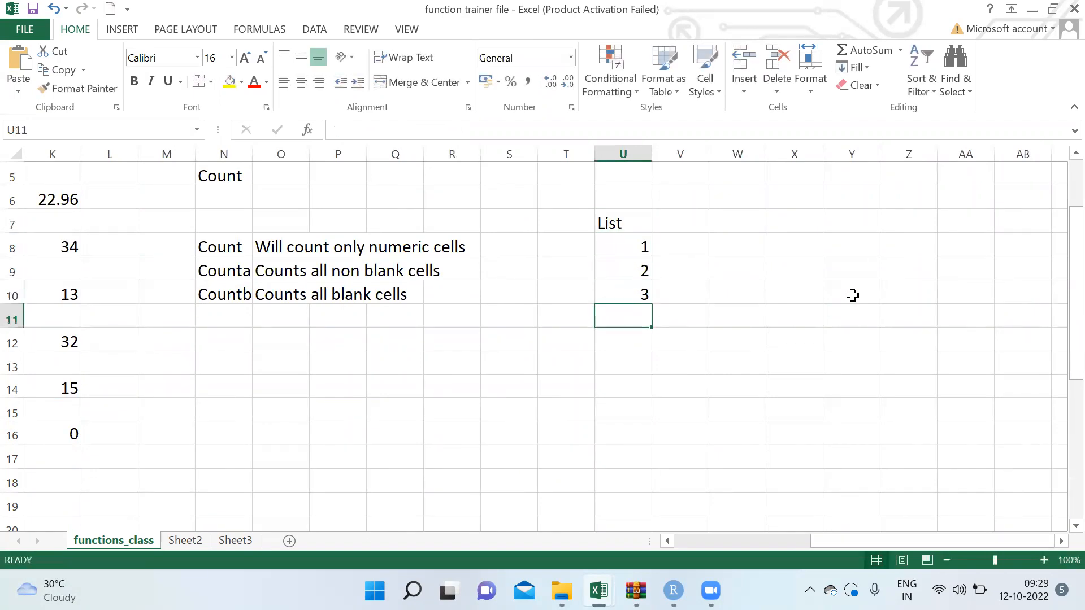
# Step: Extend the sample list with a and b in U12:U13, c and d in U15:U16 and e in U18, leaving U11, U14 and U17 blank
pyautogui.press('Return')
pyautogui.write('a')
pyautogui.press('Return')
pyautogui.write('b')
pyautogui.press('Return')
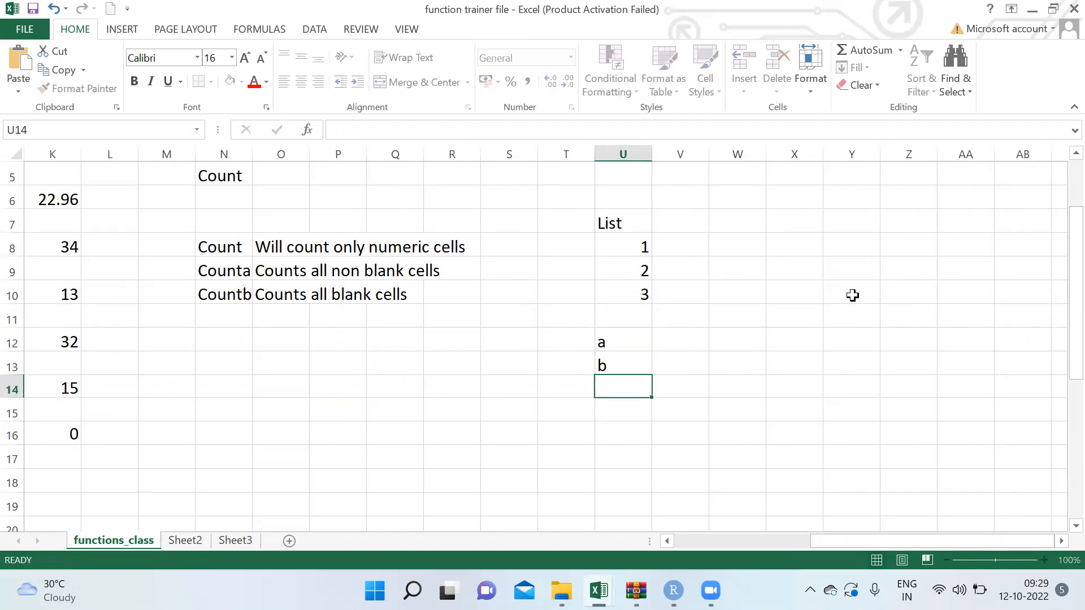
pyautogui.press('Return')
pyautogui.write('c')
pyautogui.press('Return')
pyautogui.write('d')
pyautogui.press('Return')
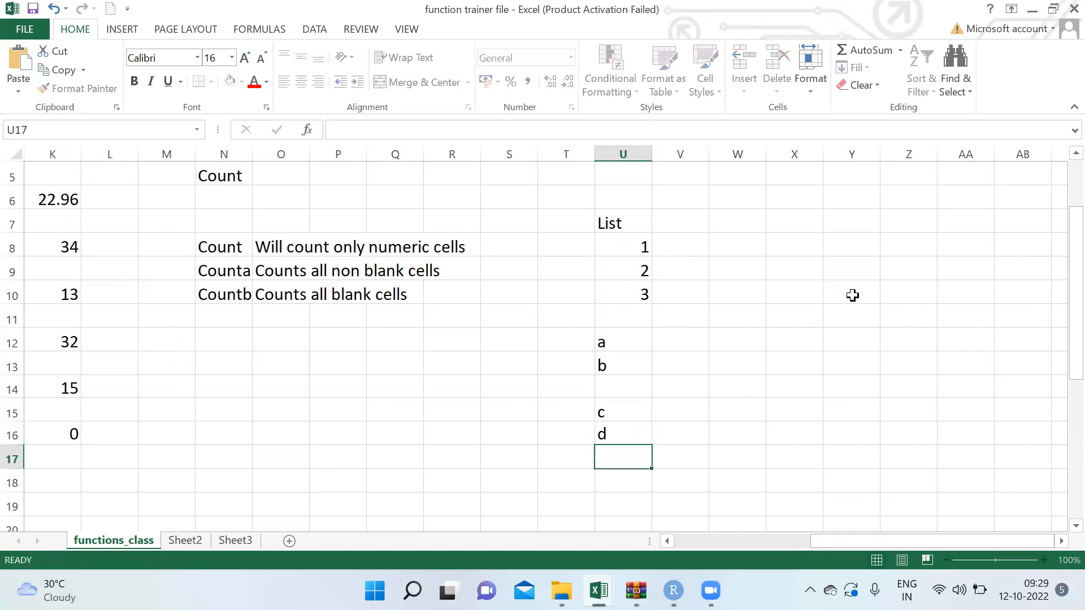
pyautogui.press('Return')
pyautogui.write('e')
pyautogui.press('Return')
pyautogui.press('Up')
pyautogui.press('Up')
pyautogui.press('Down')
pyautogui.press('Down')
pyautogui.scroll(-1, 852, 295)
pyautogui.press('Right')
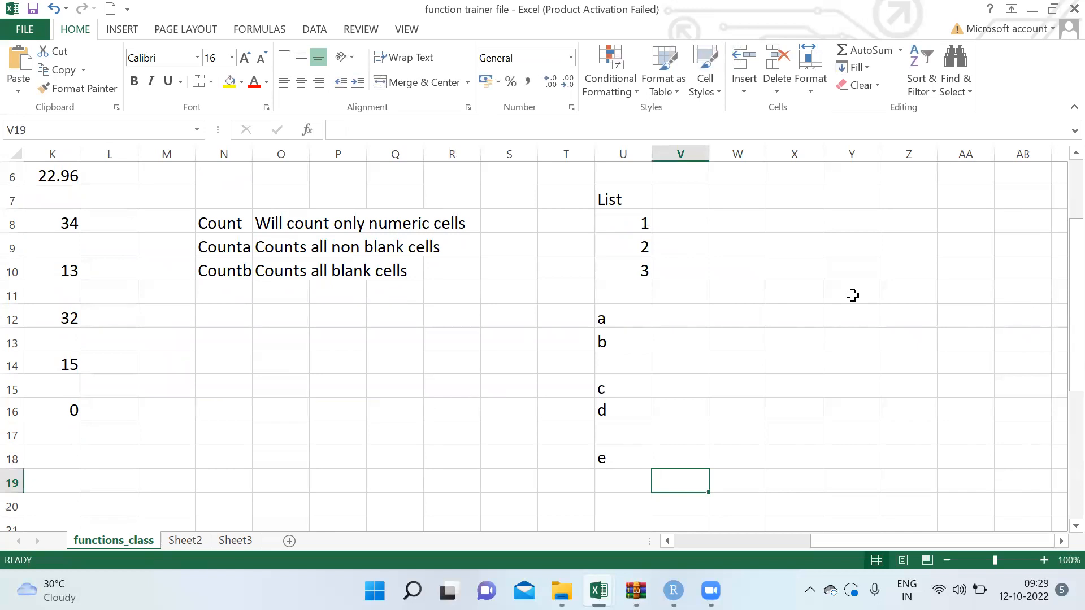
pyautogui.write('4')
pyautogui.press('Return')
pyautogui.write('5')
pyautogui.press('Return')
pyautogui.press('Up')
pyautogui.press('Up')
pyautogui.press('Up')
pyautogui.press('Up')
pyautogui.press('Down')
pyautogui.press('Down')
pyautogui.press('Down')
pyautogui.press('Up')
pyautogui.hotkey('shift', 'Down')
pyautogui.press('Delete')
# Step: Extend the sample list with the numbers 4 in U19 and 5 in U20
pyautogui.press('Left')
pyautogui.write('4')
pyautogui.press('Return')
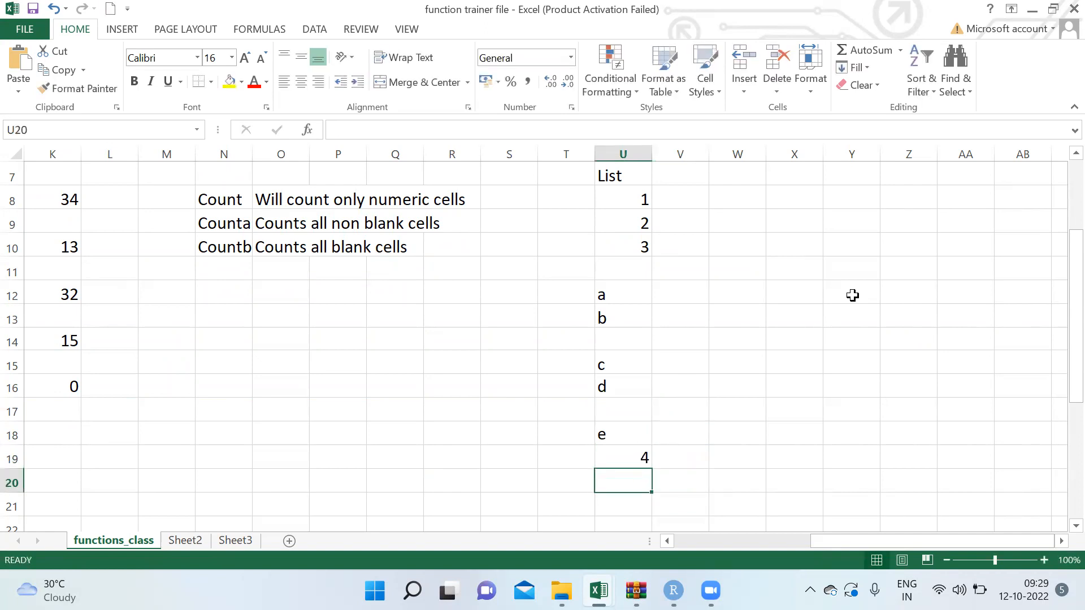
pyautogui.write('5')
pyautogui.press('Return')
# Step: Select the entire sample list from U8 to U20 to review its numbers, letters and blank cells
pyautogui.press('Up')
pyautogui.press('Up')
pyautogui.press('Up')
pyautogui.press('Up')
pyautogui.press('Up')
pyautogui.press('Up')
pyautogui.press('Up')
pyautogui.press('Up')
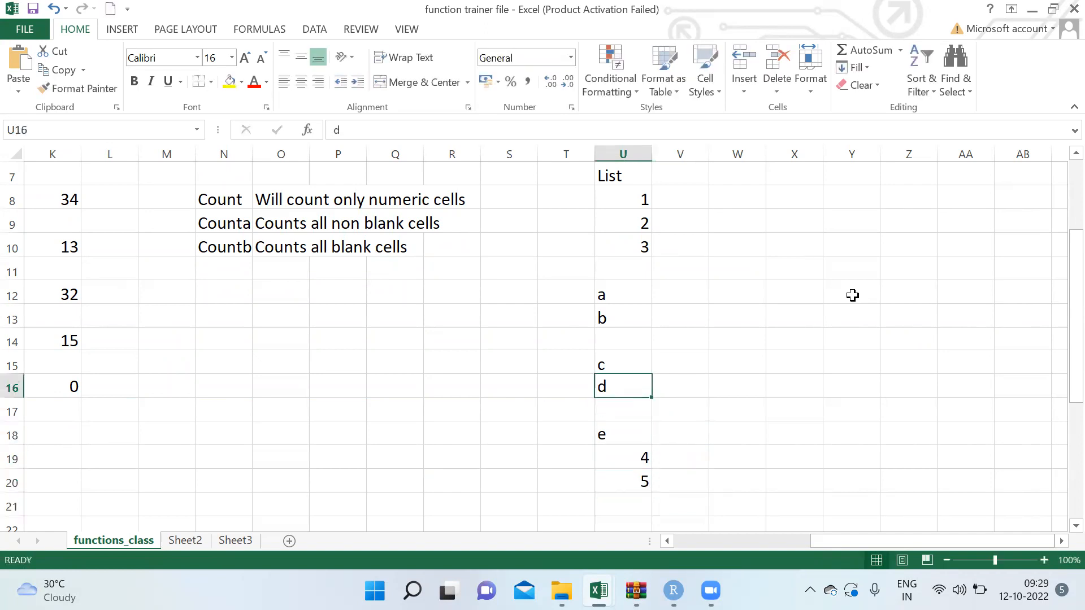
pyautogui.press('Up')
pyautogui.press('Up')
pyautogui.press('Up')
pyautogui.press('Up')
pyautogui.press('Up')
pyautogui.hotkey('shift', 'Down')
pyautogui.hotkey('shift', 'Down')
pyautogui.hotkey('shift', 'Down')
pyautogui.hotkey('shift', 'Down')
pyautogui.hotkey('shift', 'Down')
pyautogui.hotkey('shift', 'Down')
pyautogui.hotkey('shift', 'Down')
pyautogui.hotkey('shift', 'Down')
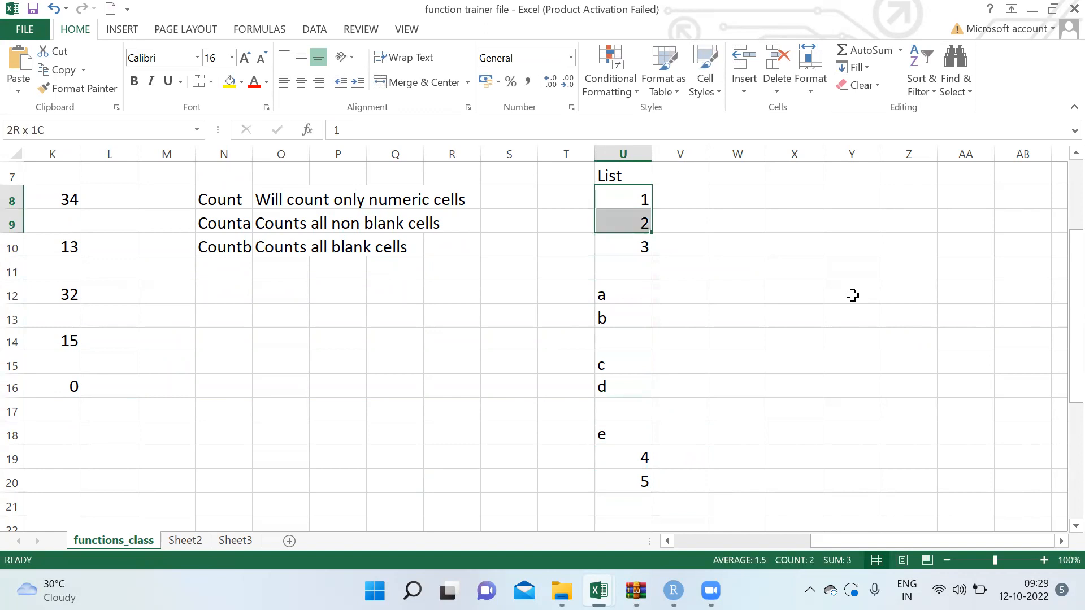
pyautogui.hotkey('shift', 'Down')
pyautogui.hotkey('shift', 'Down')
pyautogui.hotkey('shift', 'Down')
pyautogui.hotkey('shift', 'Down')
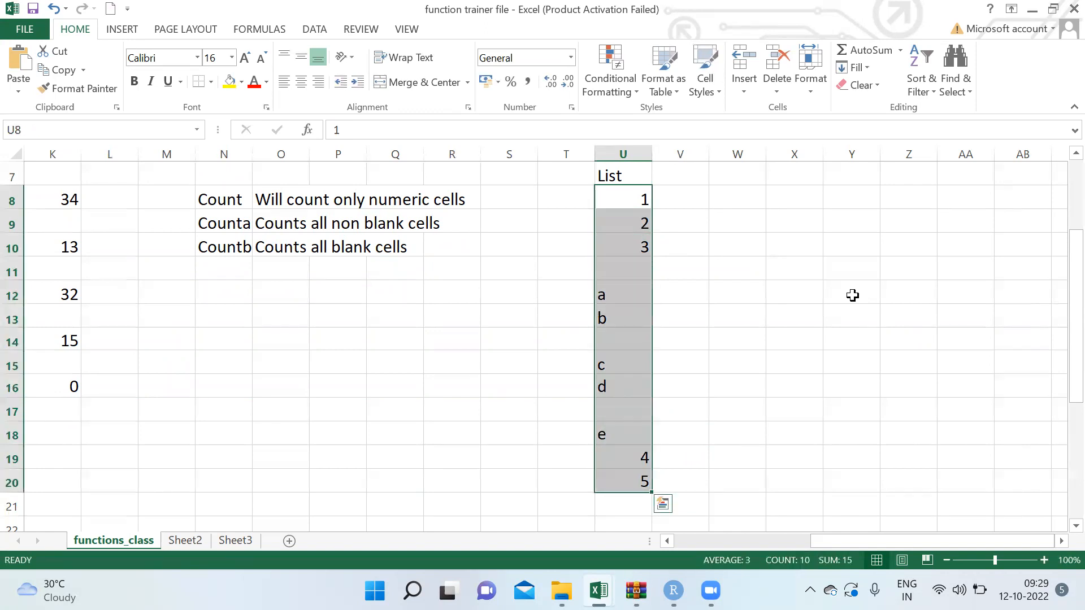
# Step: Count the list's numeric cells in W8 with the formula =COUNT(U8:U20)
pyautogui.press('Up')
pyautogui.press('Right')
pyautogui.press('Right')
pyautogui.press('Right')
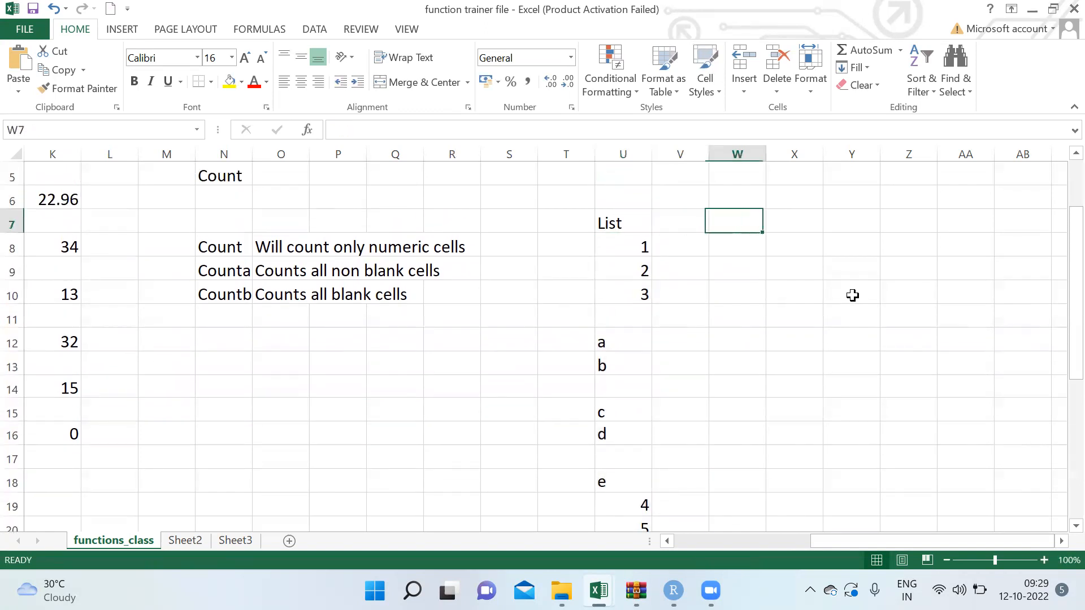
pyautogui.press('Left')
pyautogui.press('Down')
pyautogui.write('=s')
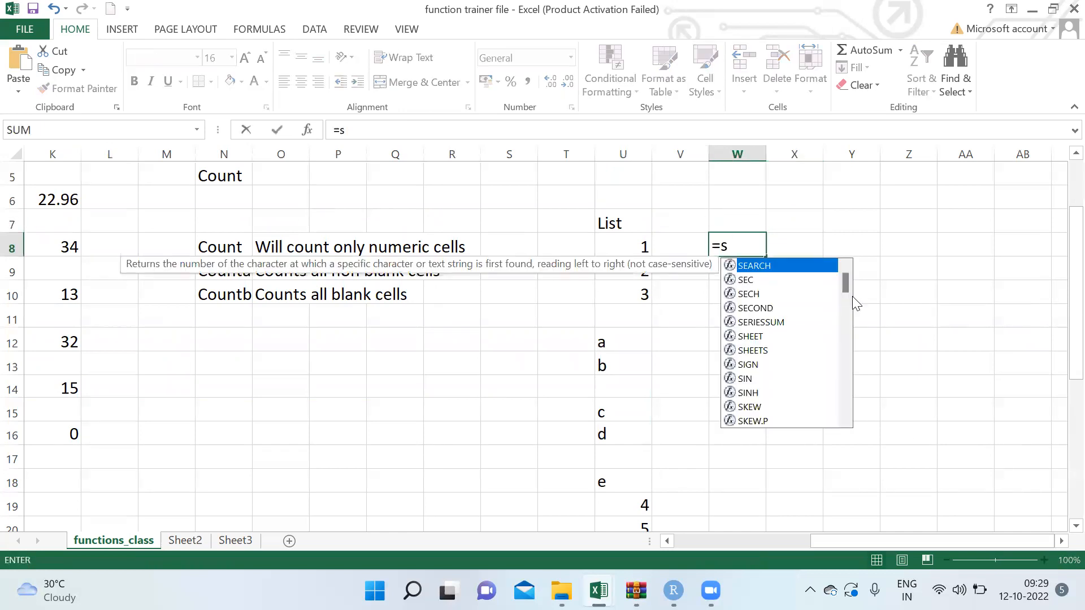
pyautogui.press('BackSpace')
pyautogui.write('count')
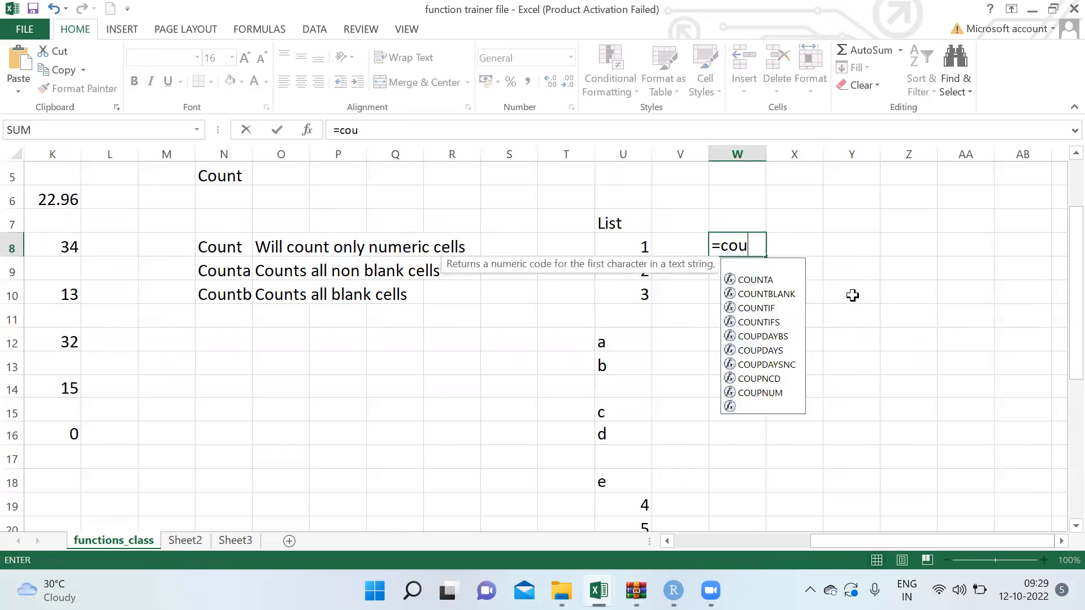
pyautogui.press('Tab')
pyautogui.press('Left')
pyautogui.press('Left')
pyautogui.press('Left')
pyautogui.press('Right')
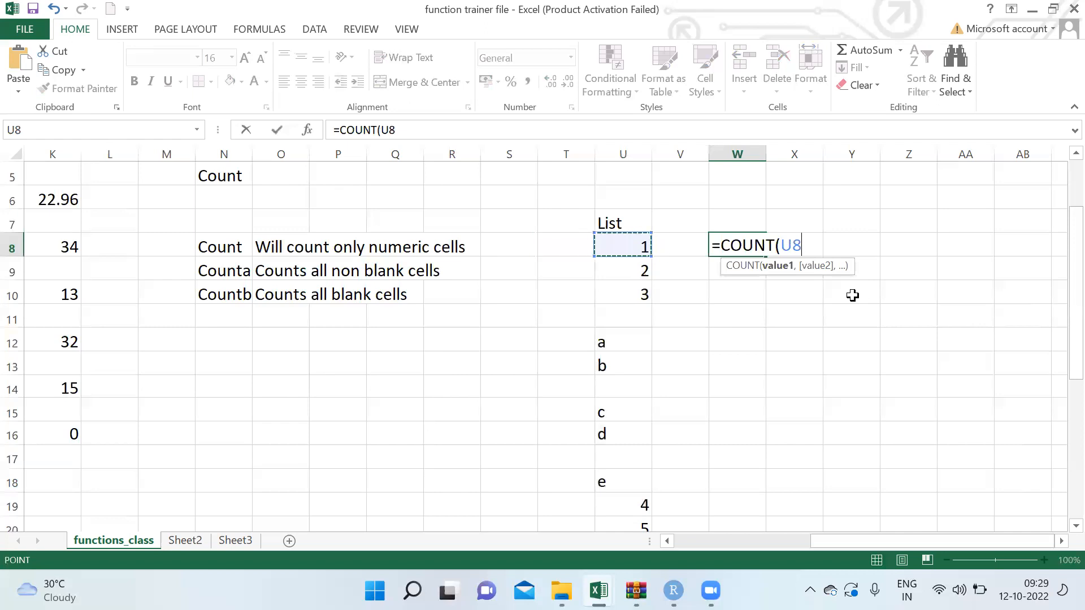
pyautogui.hotkey('shift', 'Down')
pyautogui.hotkey('shift', 'Down')
pyautogui.hotkey('shift', 'Down')
pyautogui.hotkey('shift', 'Down')
pyautogui.hotkey('shift', 'Down')
pyautogui.hotkey('shift', 'Down')
pyautogui.hotkey('shift', 'Down')
pyautogui.hotkey('shift', 'Down')
pyautogui.hotkey('shift', 'Down')
pyautogui.hotkey('shift', 'Down')
pyautogui.hotkey('shift', 'Down')
pyautogui.hotkey('shift', 'Down')
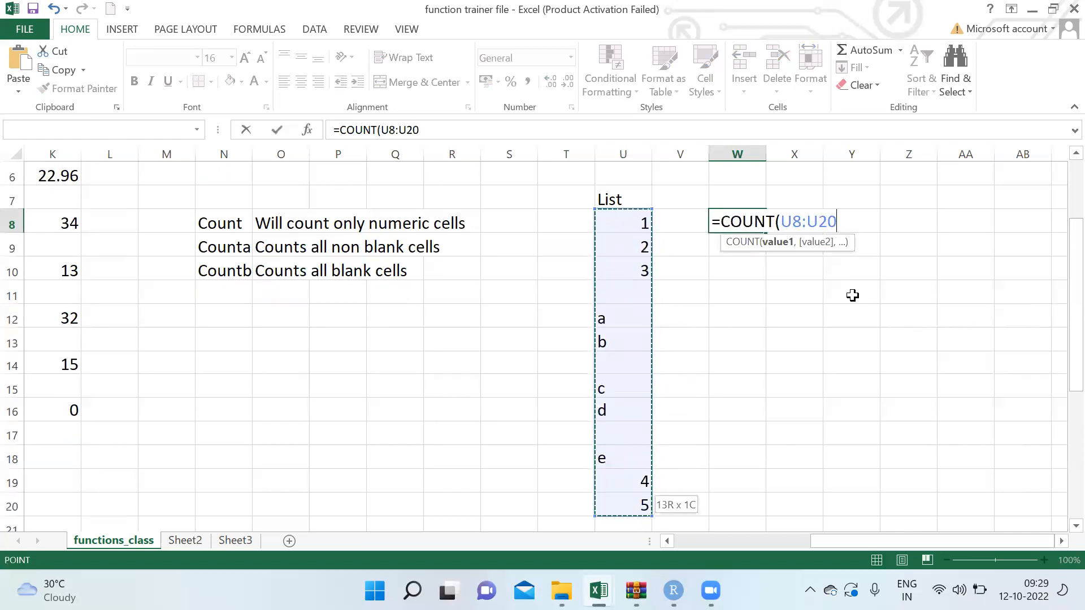
pyautogui.write(')')
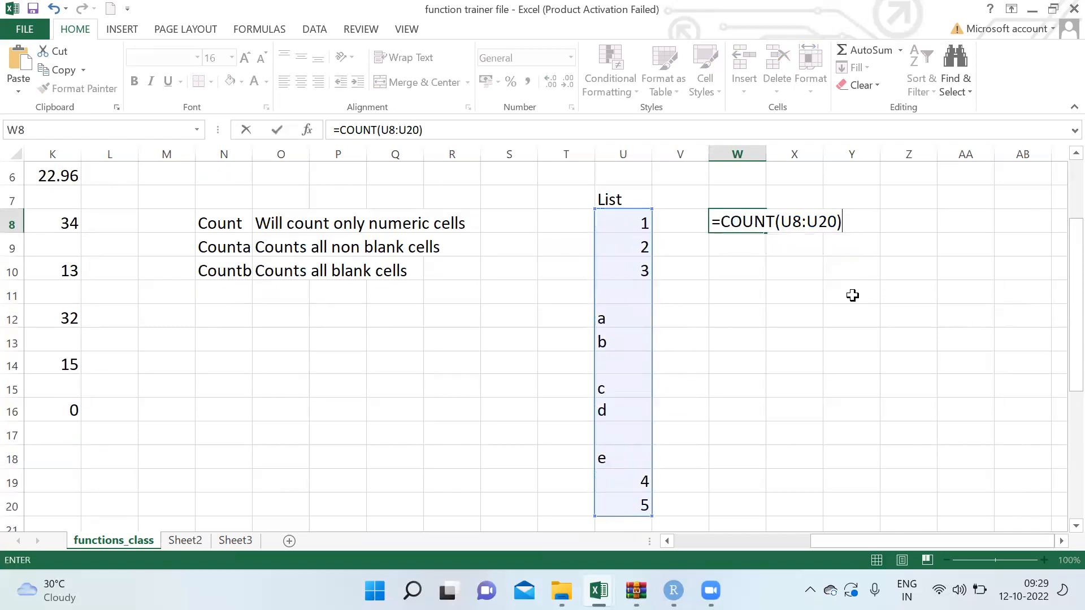
pyautogui.hotkey('ctrl', 'Return')
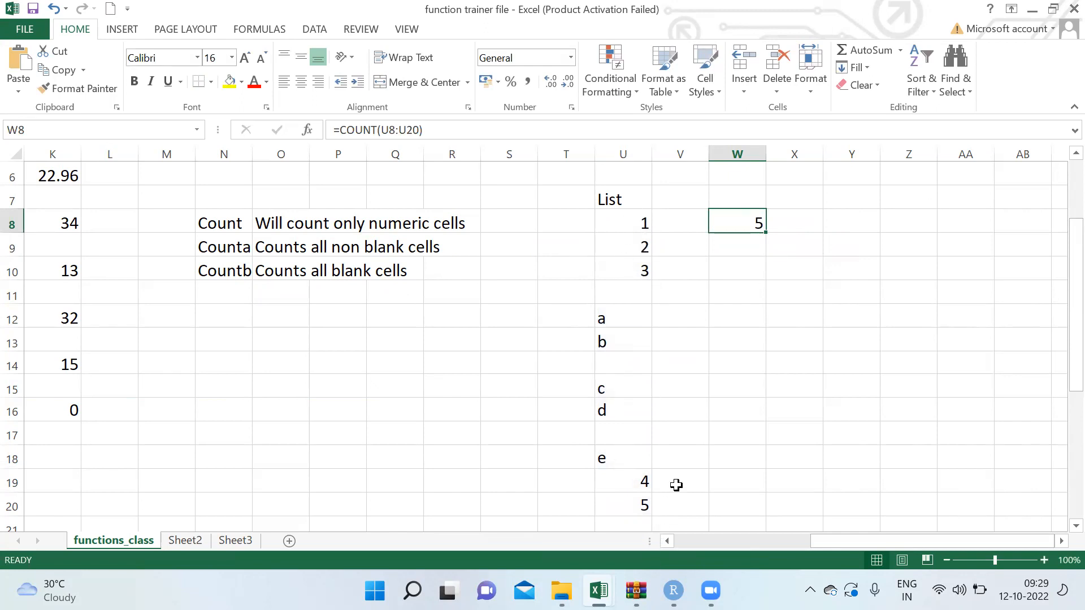
# Step: Count the list's non-blank cells in W9 with the formula =COUNTA(U8:U20)
pyautogui.click(733, 244)
pyautogui.write('=')
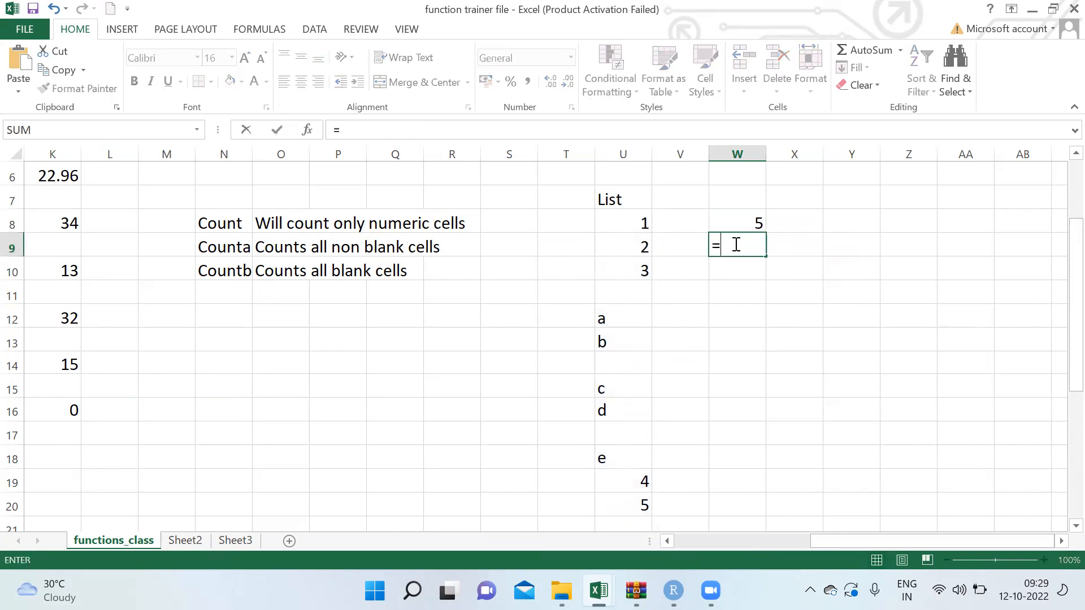
pyautogui.write('counta')
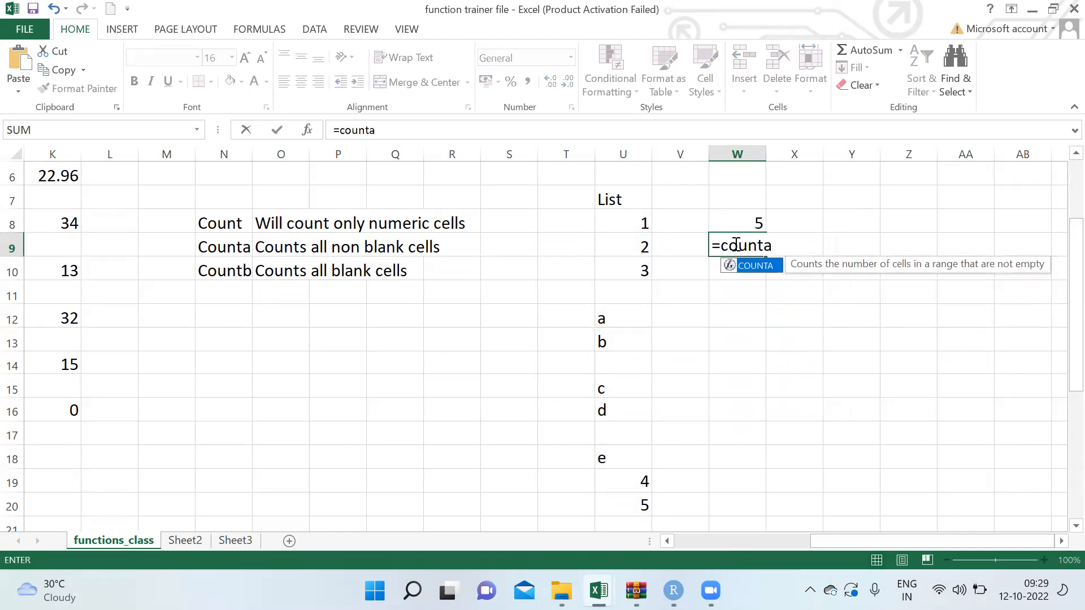
pyautogui.press('Tab')
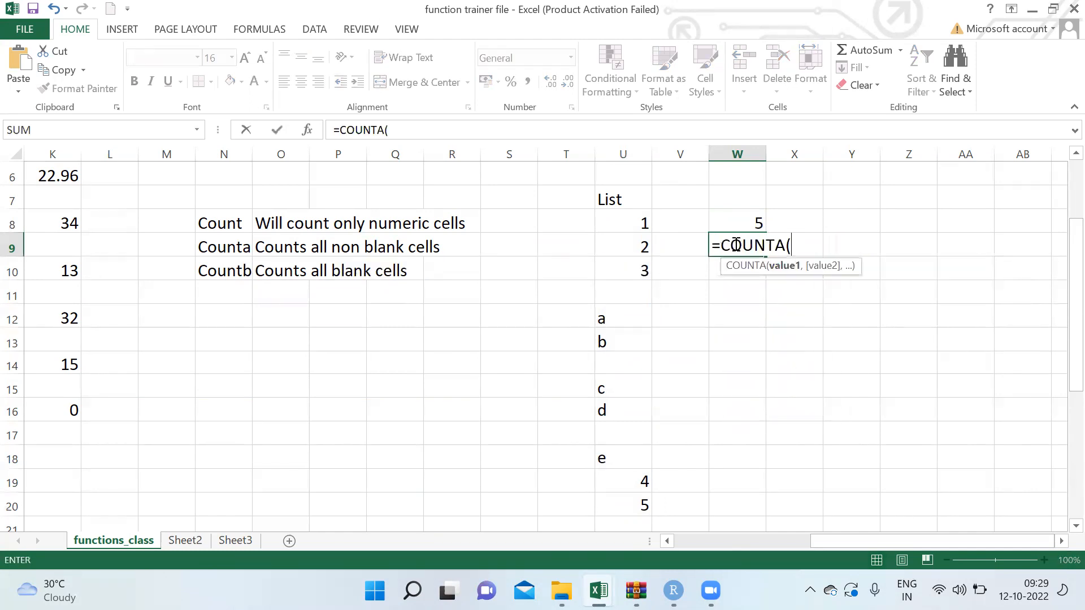
pyautogui.click(620, 216)
pyautogui.hotkey('shift', 'Down')
pyautogui.hotkey('shift', 'Down')
pyautogui.hotkey('shift', 'Down')
pyautogui.hotkey('shift', 'Down')
pyautogui.hotkey('shift', 'Down')
pyautogui.hotkey('shift', 'Down')
pyautogui.hotkey('shift', 'Down')
pyautogui.hotkey('shift', 'Down')
pyautogui.hotkey('shift', 'Down')
pyautogui.hotkey('shift', 'Down')
pyautogui.hotkey('shift', 'Down')
pyautogui.hotkey('shift', 'Down')
pyautogui.write(')')
pyautogui.press('Return')
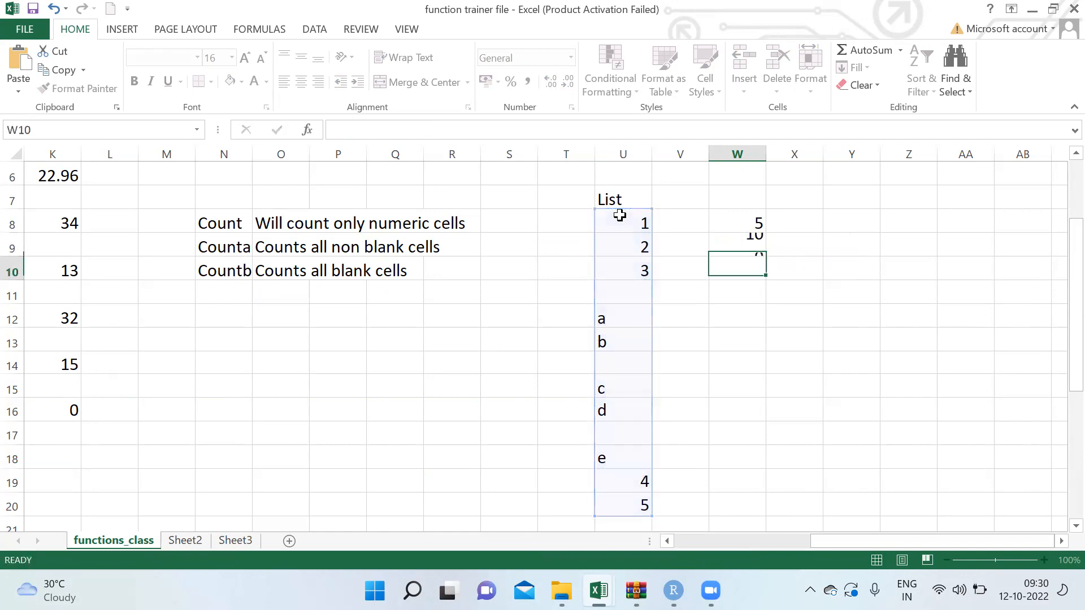
pyautogui.press('Up')
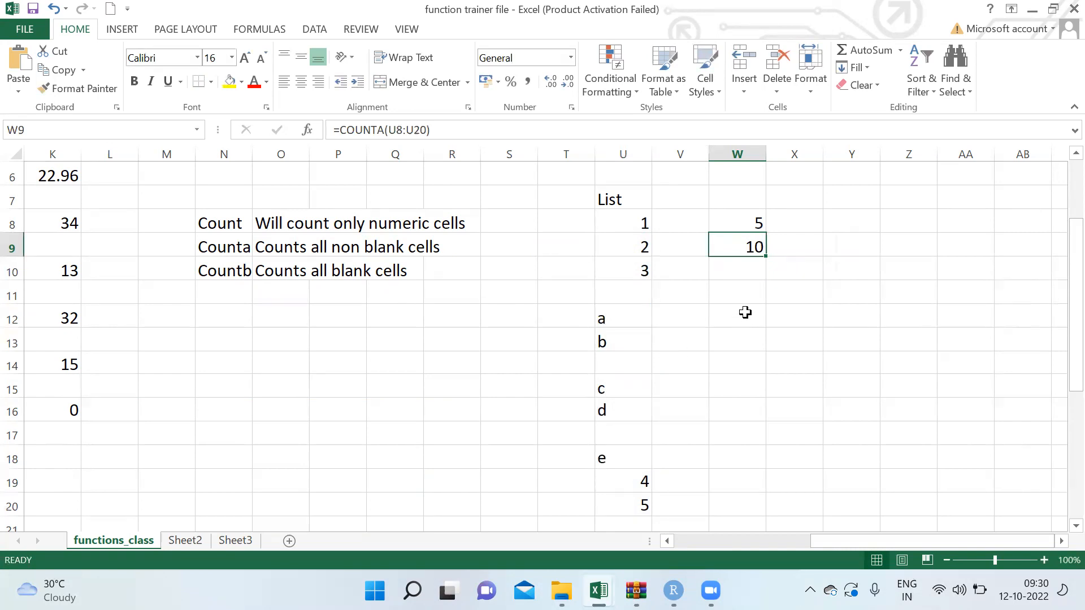
# Step: Count the list's blank cells in W10 with the formula =COUNTBLANK(U8:U20)
pyautogui.press('Down')
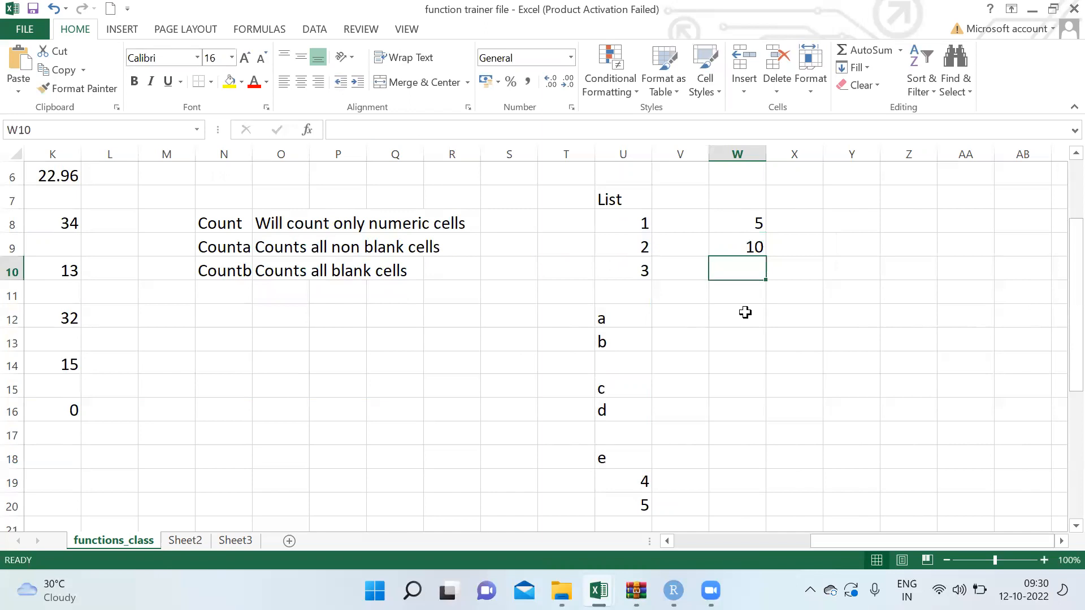
pyautogui.write('=coun')
pyautogui.doubleClick(748, 320)
pyautogui.press('Left')
pyautogui.press('Left')
pyautogui.press('Up')
pyautogui.press('Up')
pyautogui.hotkey('shift', 'Down')
pyautogui.hotkey('shift', 'Down')
pyautogui.hotkey('shift', 'Down')
pyautogui.hotkey('shift', 'Down')
pyautogui.hotkey('shift', 'Down')
pyautogui.hotkey('shift', 'Down')
pyautogui.hotkey('shift', 'Down')
pyautogui.hotkey('shift', 'Down')
pyautogui.hotkey('shift', 'Down')
pyautogui.hotkey('shift', 'Down')
pyautogui.hotkey('shift', 'Down')
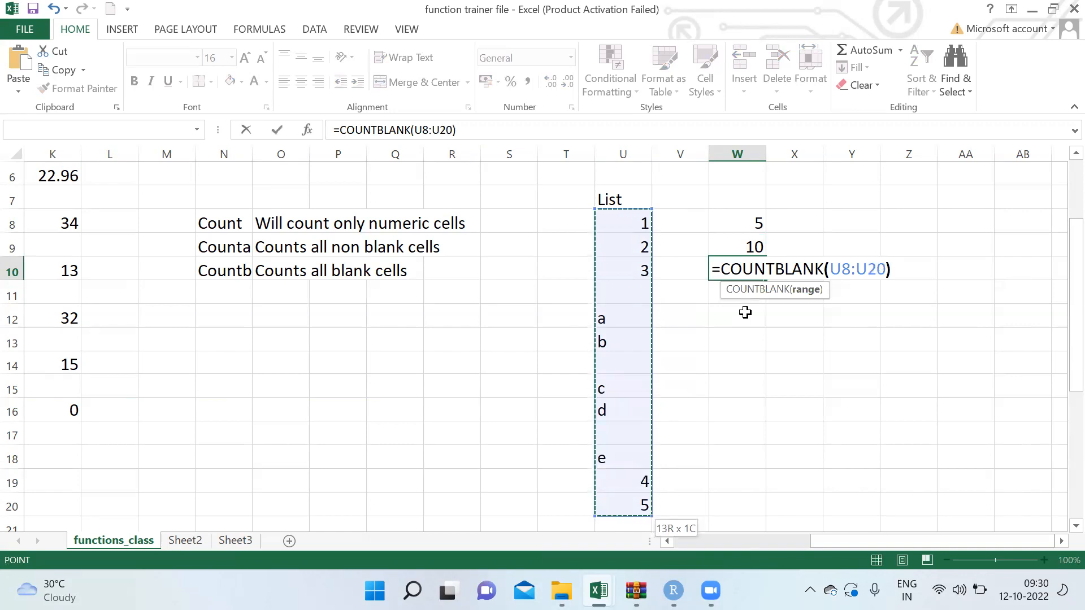
pyautogui.press('Return')
pyautogui.press('Up')
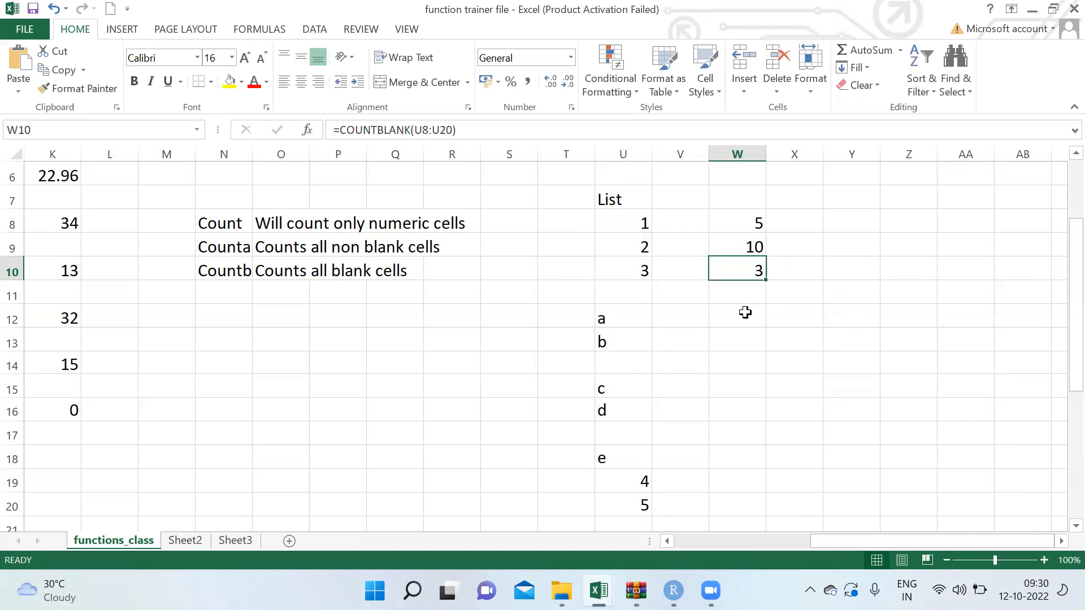
pyautogui.press('Down')
pyautogui.write('=')
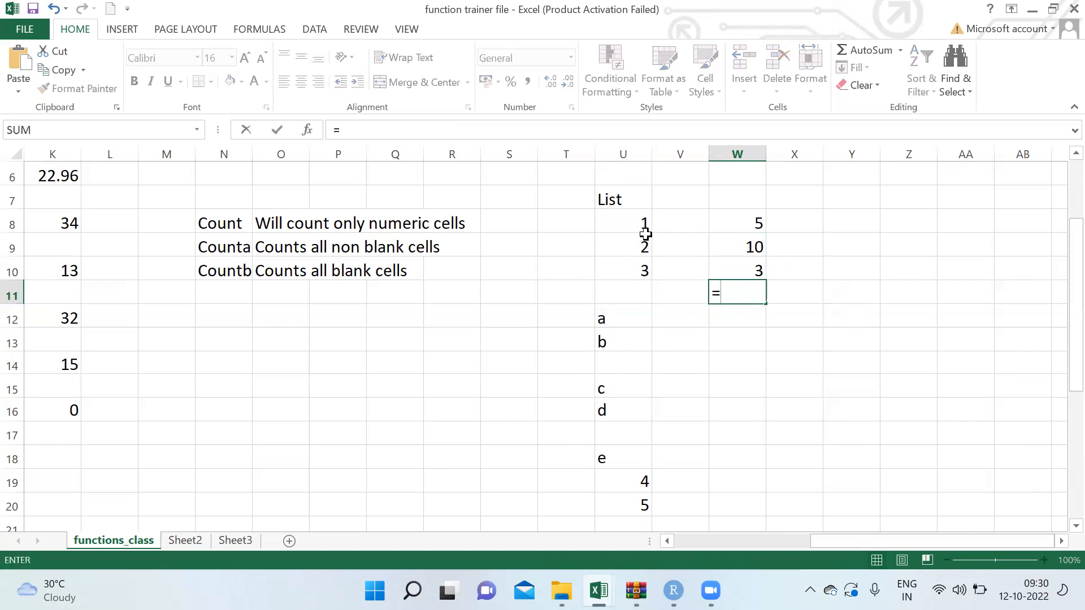
pyautogui.moveTo(631, 220); pyautogui.dragTo(631, 536)
pyautogui.press('Escape')
pyautogui.press('Up')
pyautogui.press('Up')
pyautogui.press('Down')
pyautogui.press('Down')
# Step: Start a formula in W11 that counts the list's non-blank cells with =COUNTA over U8:U20
pyautogui.write('=coun')
pyautogui.press('Down')
pyautogui.press('Tab')
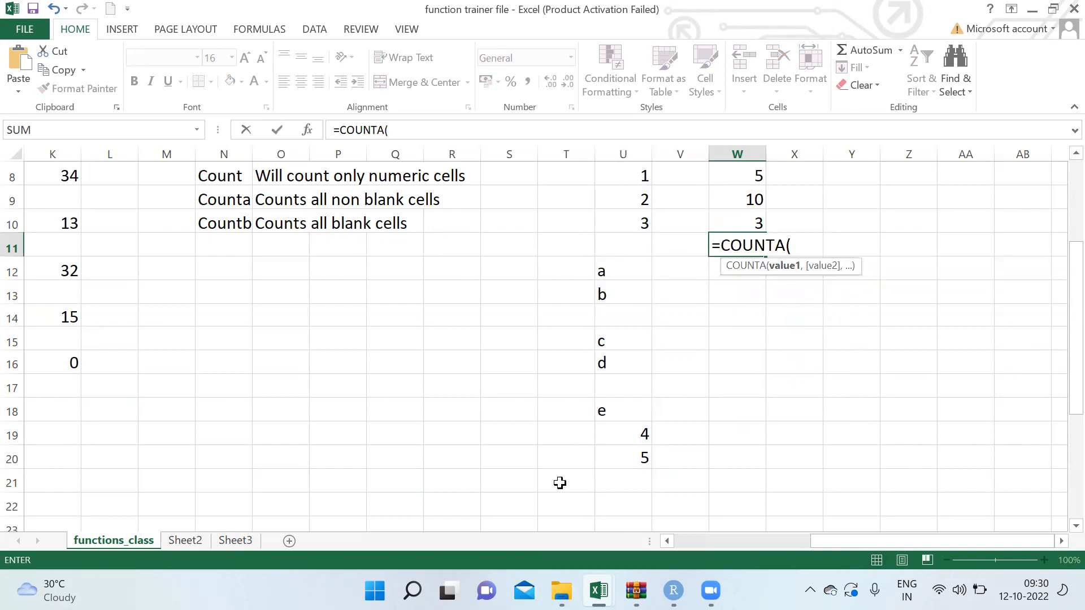
pyautogui.click(629, 287)
pyautogui.press('Up')
pyautogui.press('Up')
pyautogui.press('Up')
pyautogui.press('Up')
pyautogui.press('Up')
pyautogui.press('Up')
pyautogui.press('Up')
pyautogui.press('Up')
pyautogui.press('Up')
pyautogui.press('Up')
pyautogui.press('Up')
pyautogui.press('Up')
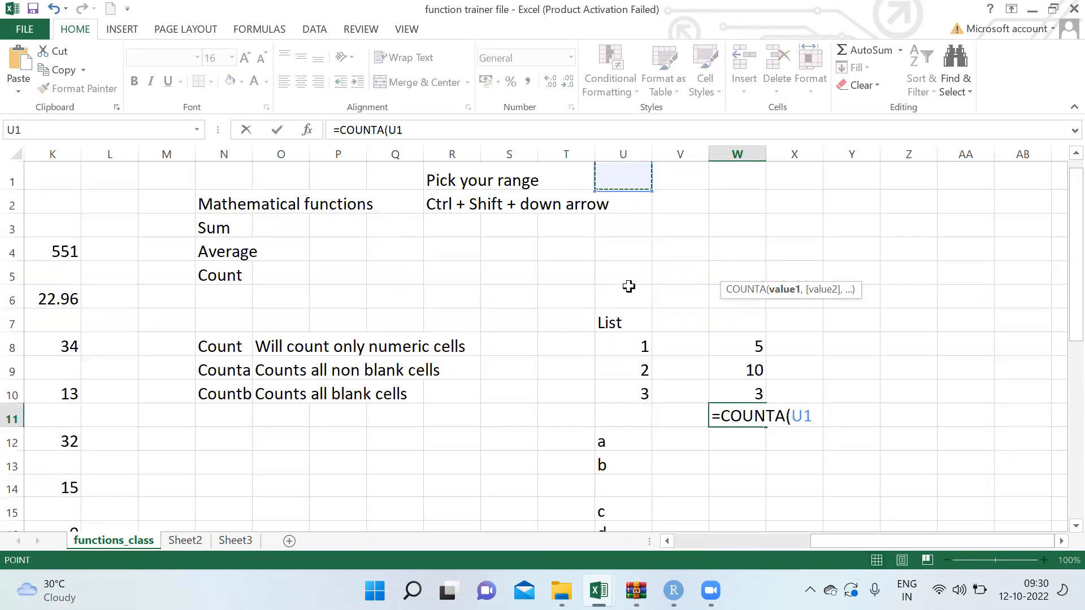
pyautogui.press('Down')
pyautogui.press('Down')
pyautogui.press('Down')
pyautogui.press('Down')
pyautogui.press('Down')
pyautogui.press('Down')
pyautogui.press('Down')
pyautogui.press('Down')
pyautogui.press('Down')
pyautogui.press('Down')
pyautogui.press('Up')
pyautogui.press('Up')
pyautogui.press('Up')
pyautogui.hotkey('shift', 'Down')
pyautogui.hotkey('shift', 'Down')
pyautogui.hotkey('shift', 'Down')
pyautogui.hotkey('shift', 'Down')
pyautogui.hotkey('shift', 'Down')
pyautogui.hotkey('shift', 'Down')
pyautogui.hotkey('shift', 'Down')
pyautogui.hotkey('shift', 'Down')
pyautogui.hotkey('shift', 'Down')
pyautogui.hotkey('shift', 'Down')
pyautogui.hotkey('shift', 'Down')
pyautogui.hotkey('shift', 'Down')
pyautogui.hotkey('shift', 'Down')
pyautogui.hotkey('shift', 'Down')
pyautogui.hotkey('shift', 'Up')
pyautogui.hotkey('shift', 'Up')
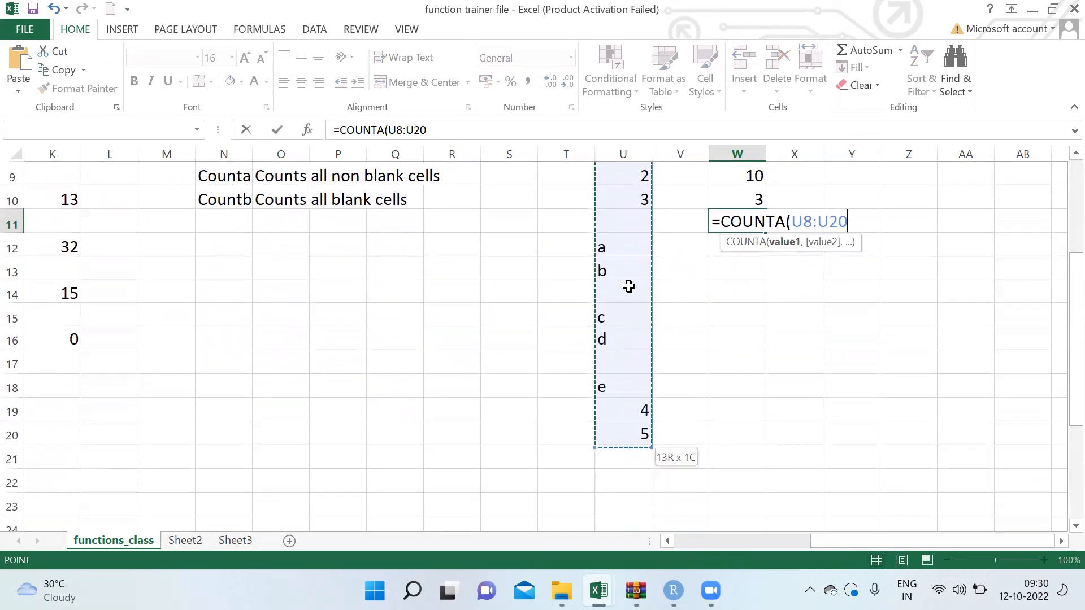
# Step: Complete the W11 formula by adding COUNTBLANK(U8:U20) to the COUNTA part
pyautogui.write(')+')
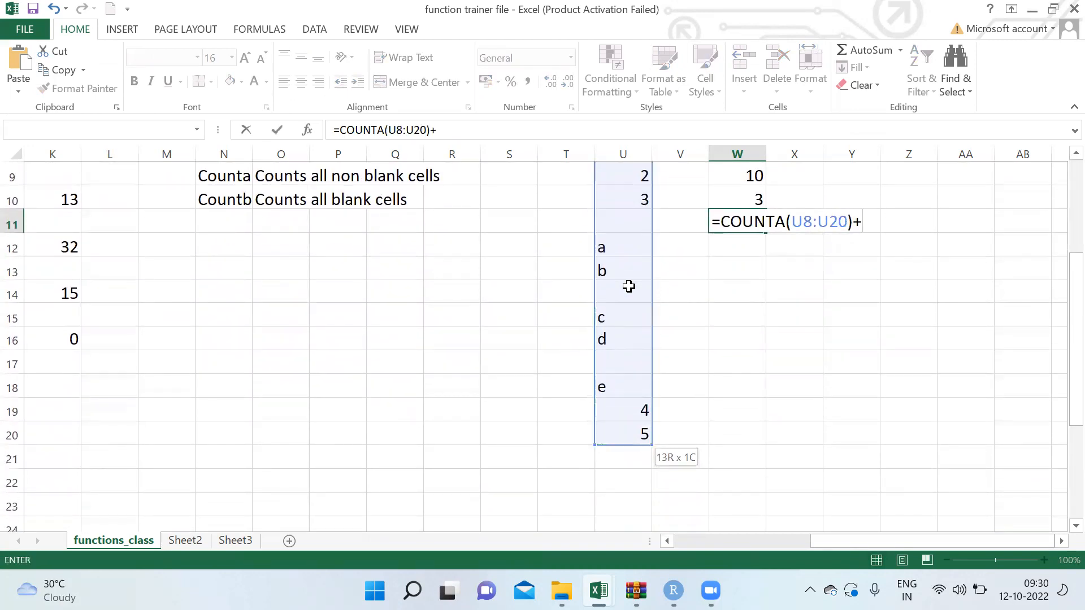
pyautogui.write('count')
pyautogui.press('Down')
pyautogui.press('Down')
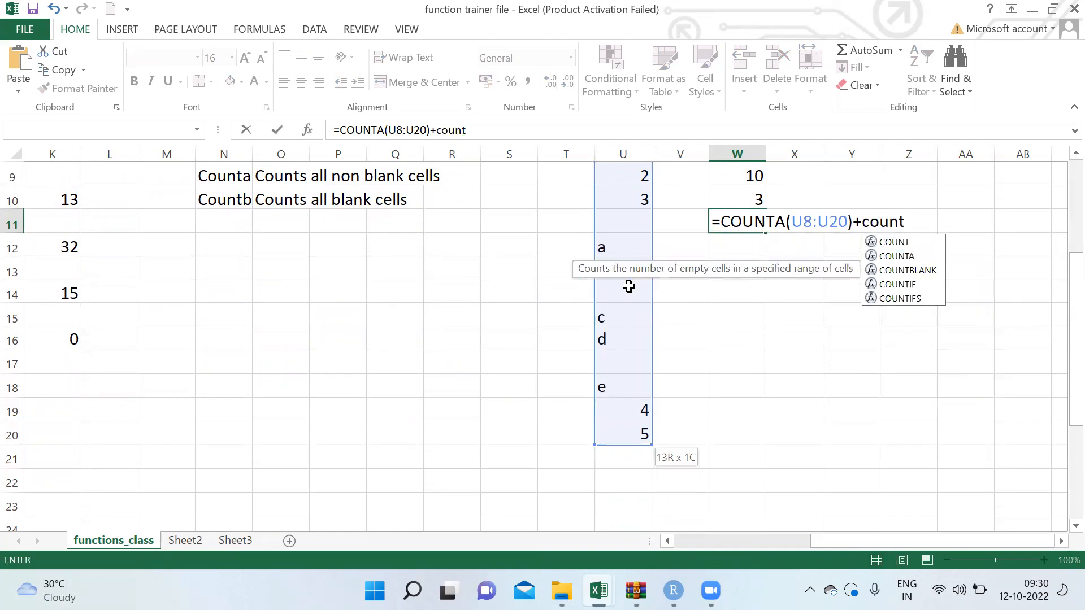
pyautogui.press('Tab')
pyautogui.click(619, 261)
pyautogui.press('Up')
pyautogui.press('Up')
pyautogui.press('Up')
pyautogui.press('Up')
pyautogui.press('Up')
pyautogui.press('Up')
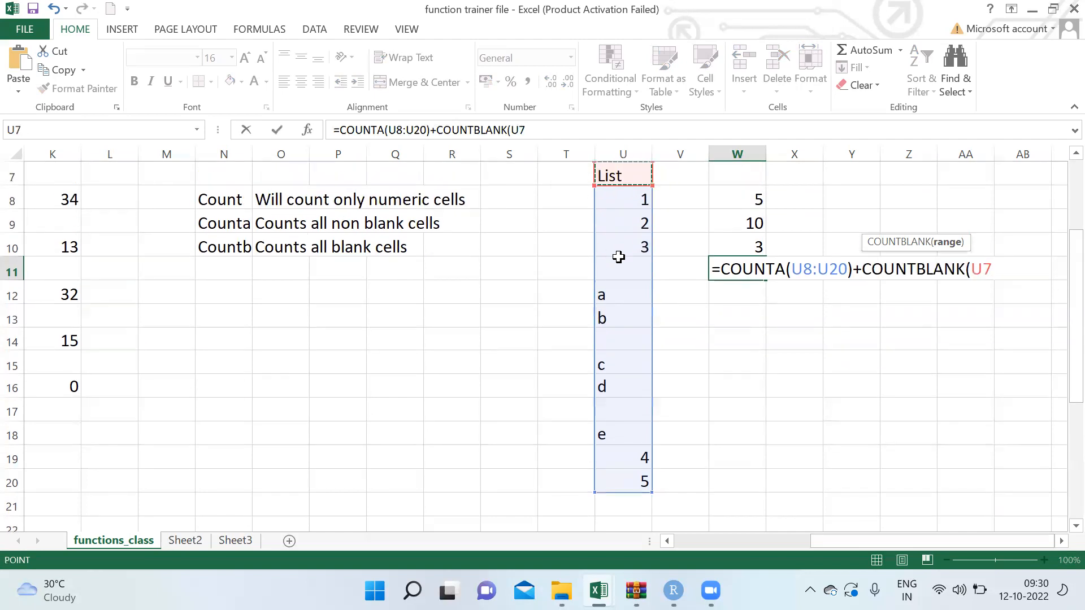
pyautogui.press('Down')
pyautogui.hotkey('shift', 'Down')
pyautogui.hotkey('shift', 'Down')
pyautogui.hotkey('shift', 'Down')
pyautogui.hotkey('shift', 'Down')
pyautogui.hotkey('shift', 'Down')
pyautogui.hotkey('shift', 'Down')
pyautogui.hotkey('shift', 'Down')
pyautogui.hotkey('shift', 'Down')
pyautogui.hotkey('shift', 'Down')
pyautogui.hotkey('shift', 'Down')
pyautogui.hotkey('shift', 'Down')
pyautogui.hotkey('shift', 'Down')
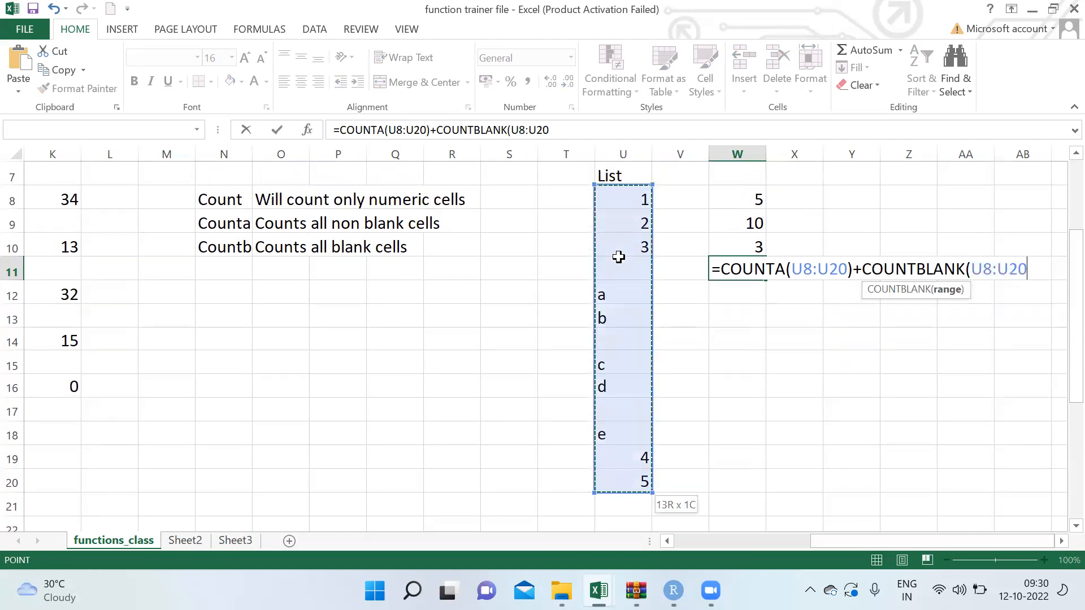
pyautogui.write(')')
pyautogui.hotkey('ctrl', 'Return')
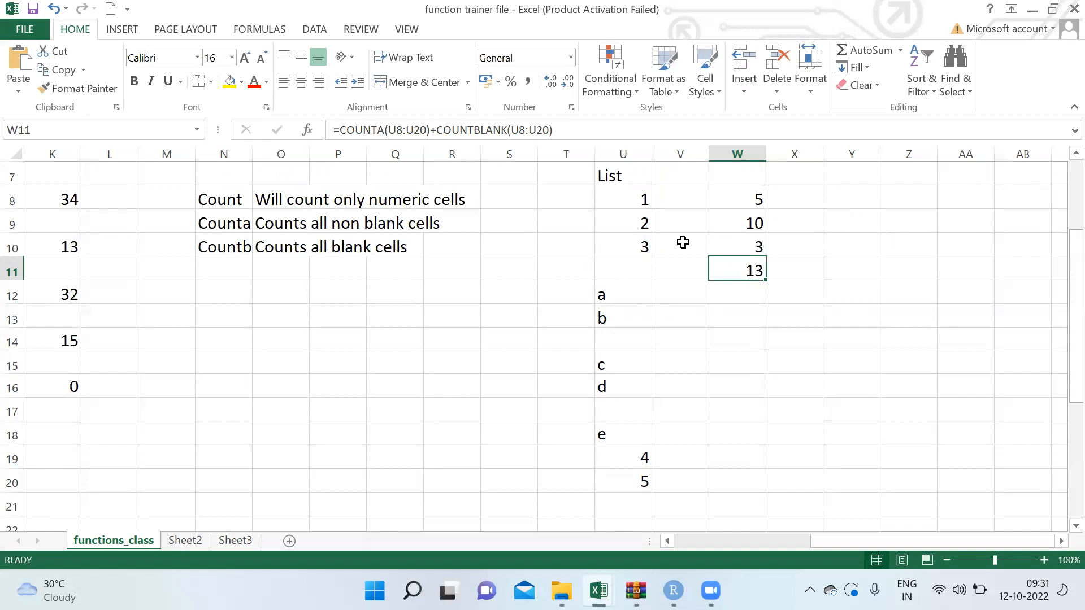
# Step: Label the formula in W11 by entering "Total length of list" in X11
pyautogui.click(737, 299)
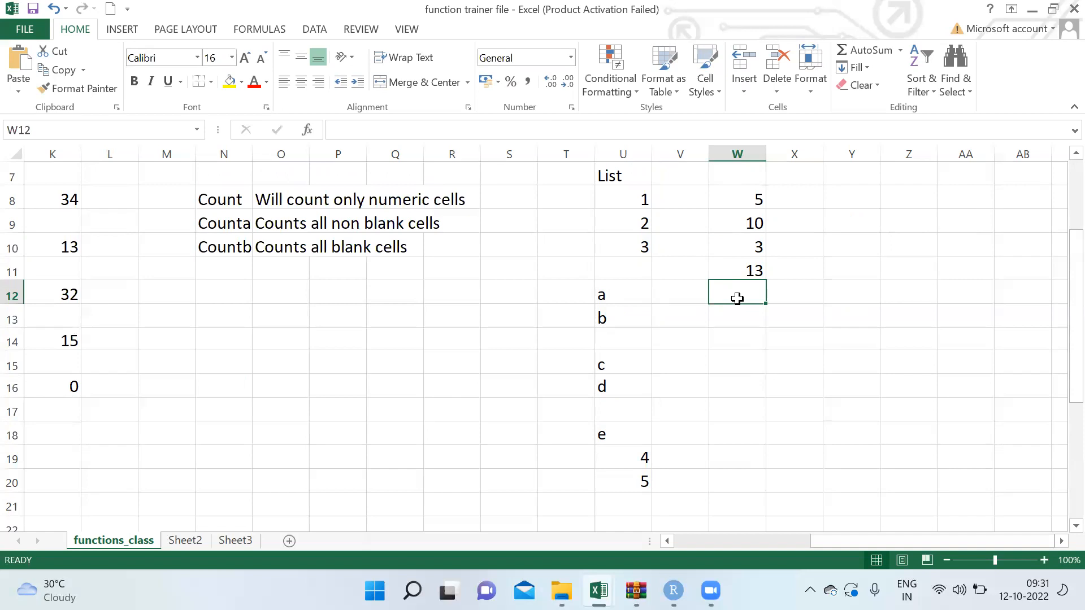
pyautogui.click(793, 266)
pyautogui.write('Total length of')
pyautogui.write(' lu')
pyautogui.press('BackSpace')
pyautogui.write('ist')
pyautogui.click(793, 265)
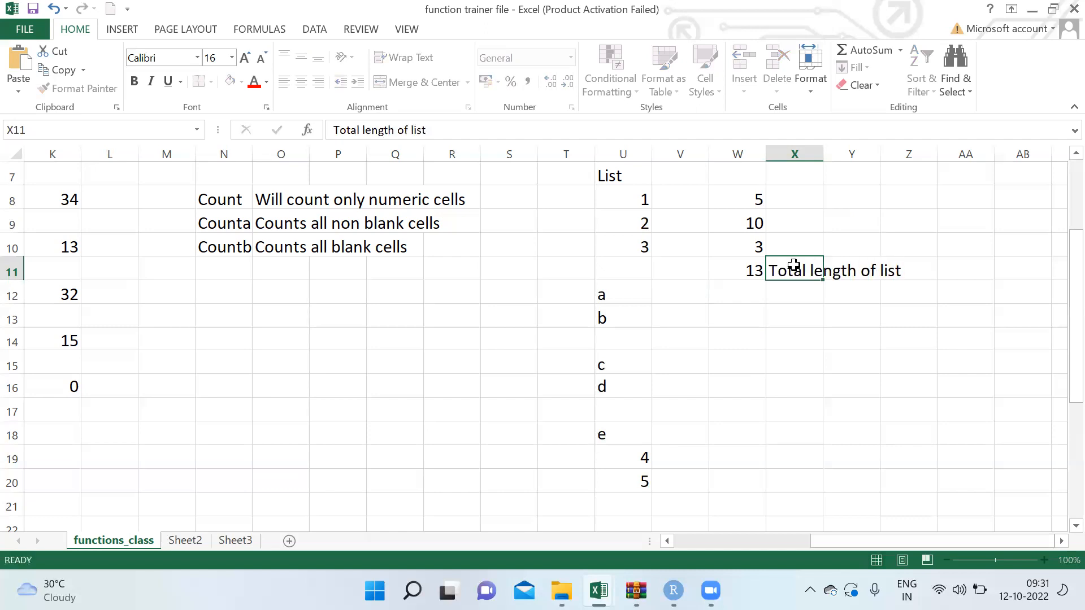
# Step: Enter the label "total number of text cells in the data" in X12
pyautogui.press('Return')
pyautogui.write('total numb')
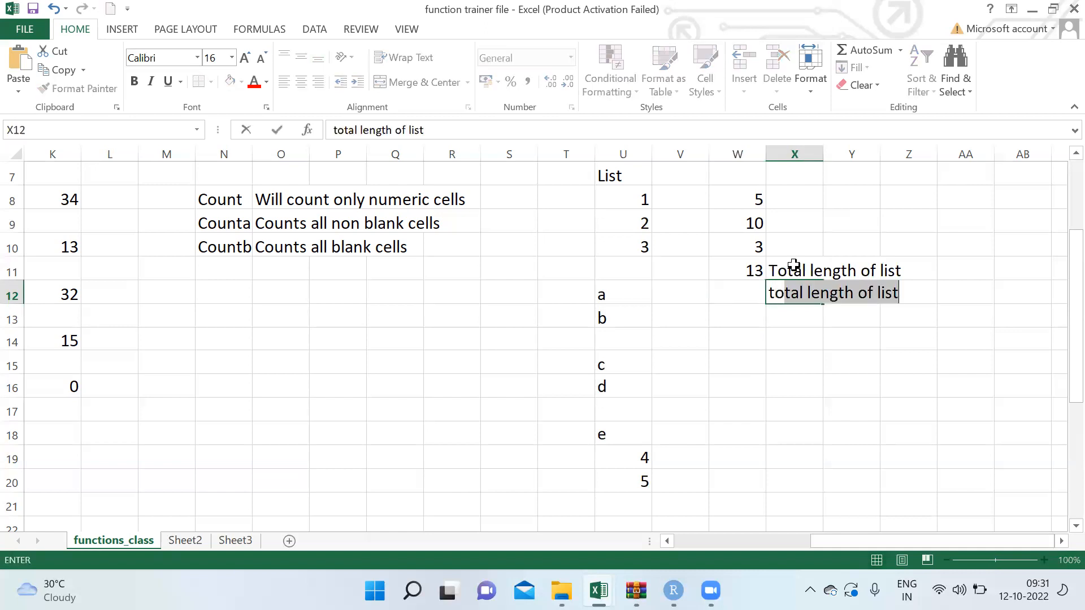
pyautogui.write('er ')
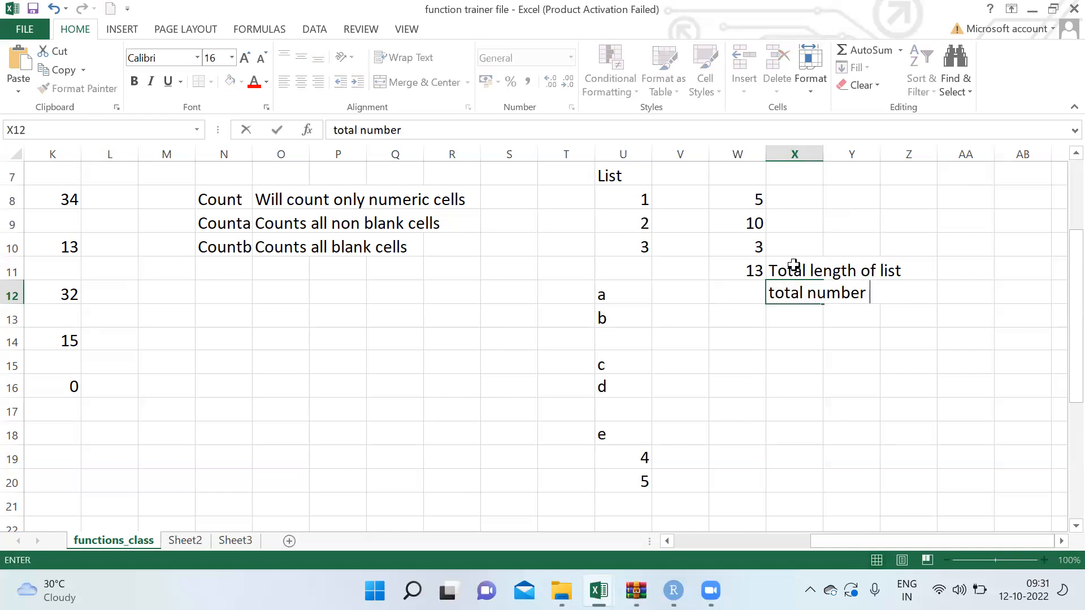
pyautogui.write('of text cells on')
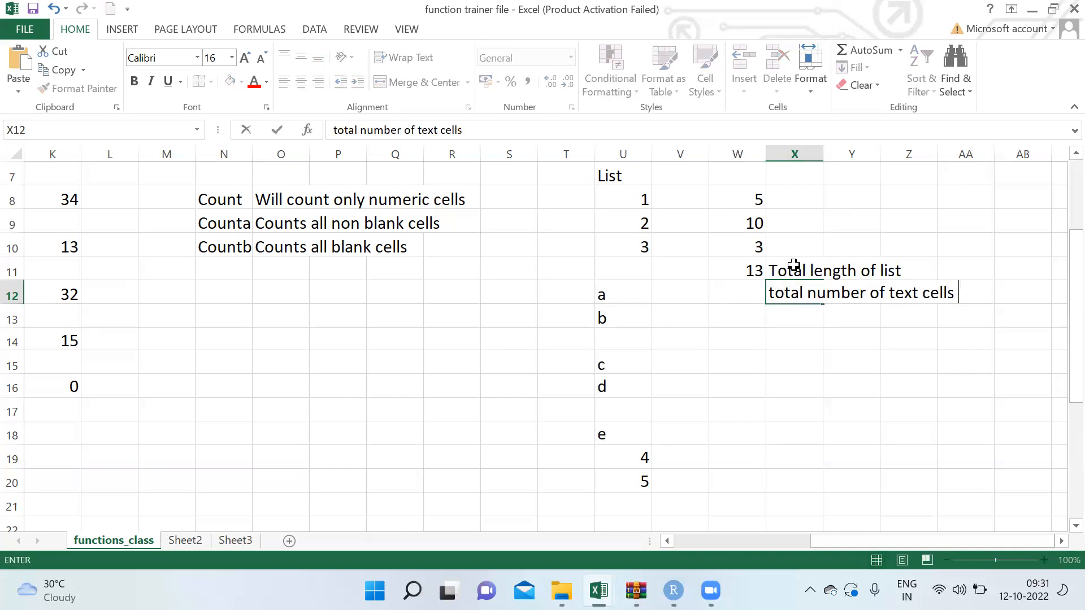
pyautogui.press('BackSpace')
pyautogui.press('BackSpace')
pyautogui.write('in the data')
pyautogui.press('Return')
# Step: Start the text-cell formula in W12 with =COUNTA(U8:U20)
pyautogui.press('Left')
pyautogui.press('Up')
pyautogui.write('=counta(')
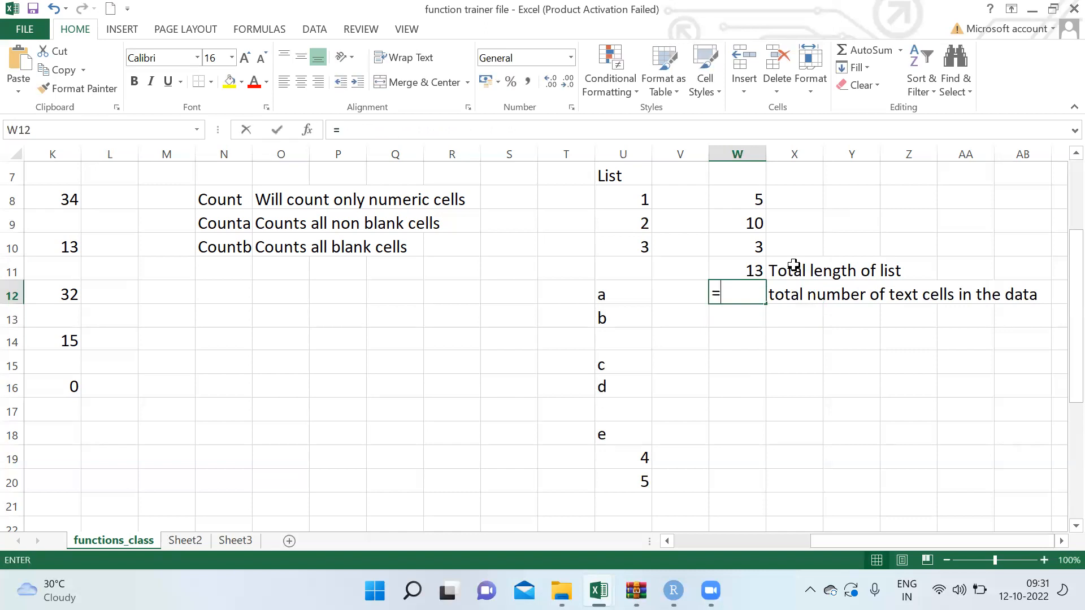
pyautogui.press('Left')
pyautogui.press('Left')
pyautogui.press('Up')
pyautogui.press('Up')
pyautogui.press('Up')
pyautogui.press('Up')
pyautogui.press('Up')
pyautogui.press('Down')
pyautogui.hotkey('shift', 'Down')
pyautogui.hotkey('shift', 'Down')
pyautogui.hotkey('shift', 'Down')
pyautogui.hotkey('shift', 'Down')
pyautogui.hotkey('shift', 'Down')
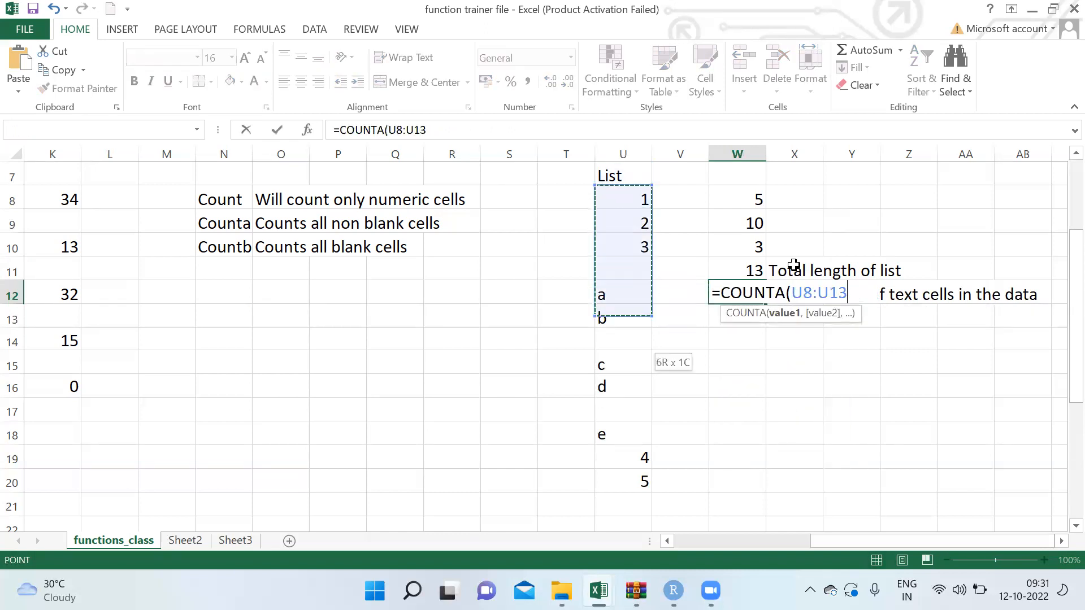
pyautogui.hotkey('shift', 'Down')
pyautogui.hotkey('shift', 'Down')
pyautogui.hotkey('shift', 'Down')
pyautogui.hotkey('shift', 'Down')
pyautogui.hotkey('shift', 'Down')
pyautogui.hotkey('shift', 'Down')
pyautogui.hotkey('shift', 'Down')
pyautogui.hotkey('shift', 'Down')
pyautogui.hotkey('shift', 'Up')
pyautogui.write(')')
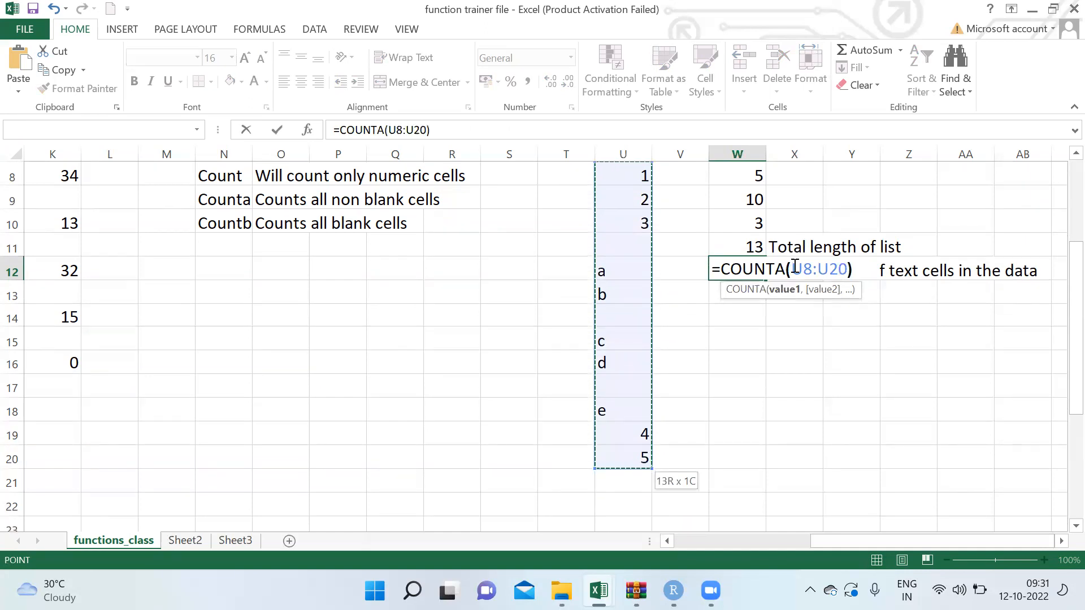
# Step: Complete the W12 formula by subtracting the list's numeric cells with COUNT(U8:U20)
pyautogui.write('-coun')
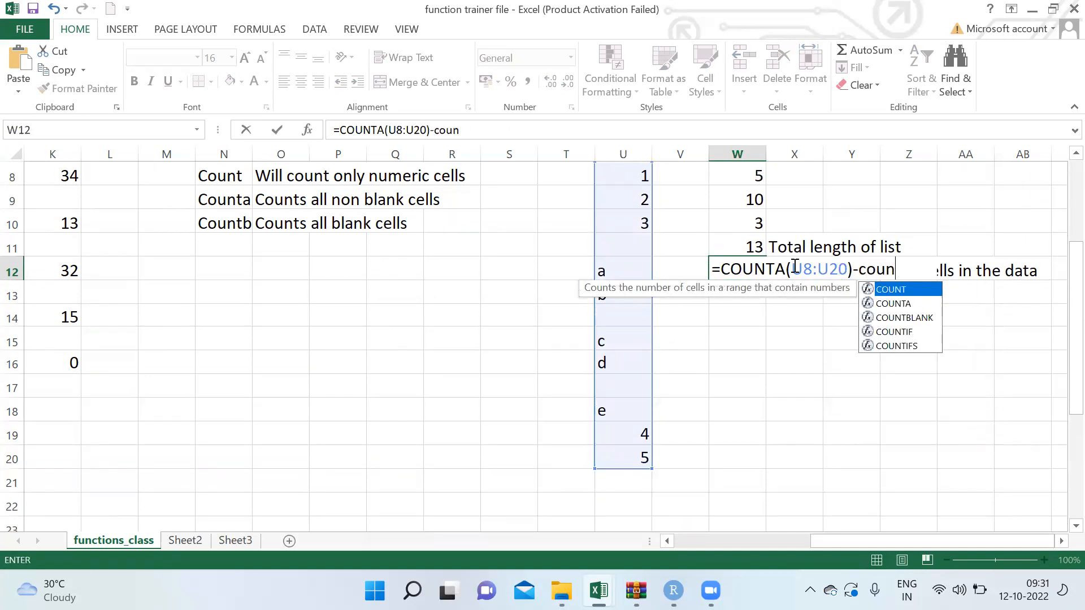
pyautogui.write('t')
pyautogui.press('Tab')
pyautogui.press('Left')
pyautogui.press('Left')
pyautogui.press('Left')
pyautogui.hotkey('ctrl', 'Up')
pyautogui.press('Right')
pyautogui.press('Down')
pyautogui.press('Down')
pyautogui.press('Down')
pyautogui.press('Down')
pyautogui.press('Down')
pyautogui.press('Down')
pyautogui.press('Down')
pyautogui.hotkey('shift', 'Down')
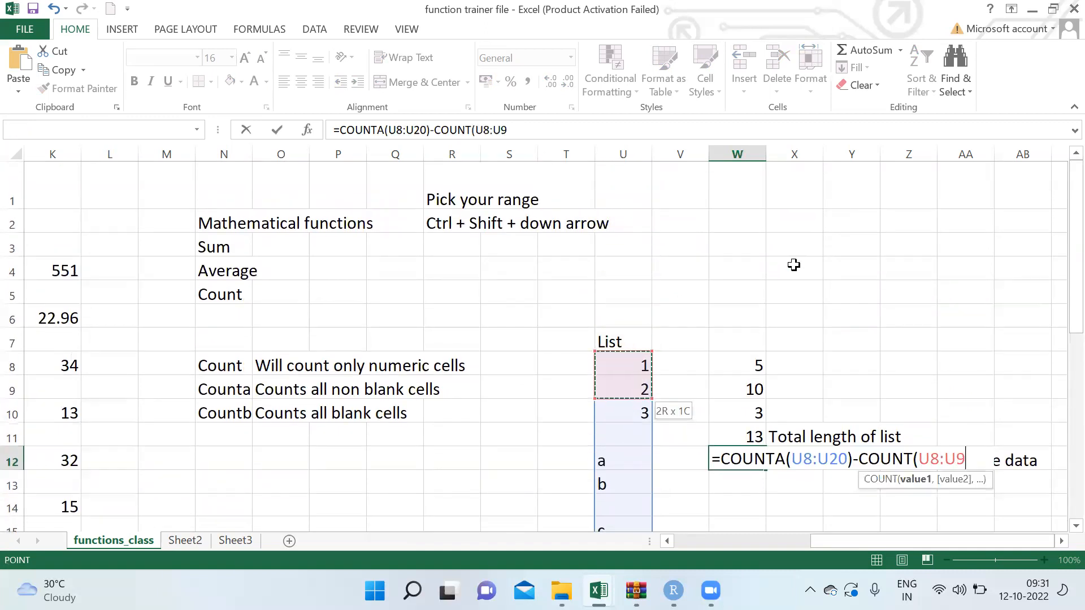
pyautogui.hotkey('shift', 'Down')
pyautogui.hotkey('shift', 'Down')
pyautogui.hotkey('shift', 'Down')
pyautogui.hotkey('shift', 'Down')
pyautogui.hotkey('shift', 'Down')
pyautogui.hotkey('shift', 'Down')
pyautogui.hotkey('shift', 'Down')
pyautogui.hotkey('shift', 'Down')
pyautogui.hotkey('shift', 'Down')
pyautogui.hotkey('shift', 'Down')
pyautogui.hotkey('shift', 'Down')
pyautogui.hotkey('shift', 'Down')
pyautogui.hotkey('shift', 'Up')
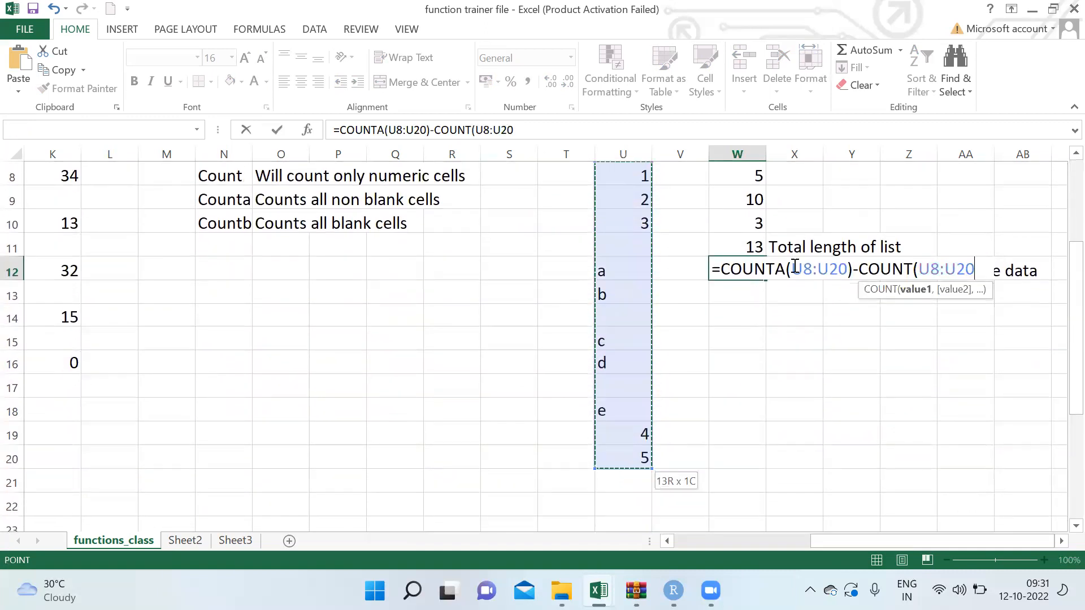
pyautogui.press('Return')
pyautogui.click(794, 265)
pyautogui.press('Right')
pyautogui.press('Right')
pyautogui.press('Right')
pyautogui.press('Left')
pyautogui.press('Left')
pyautogui.press('Left')
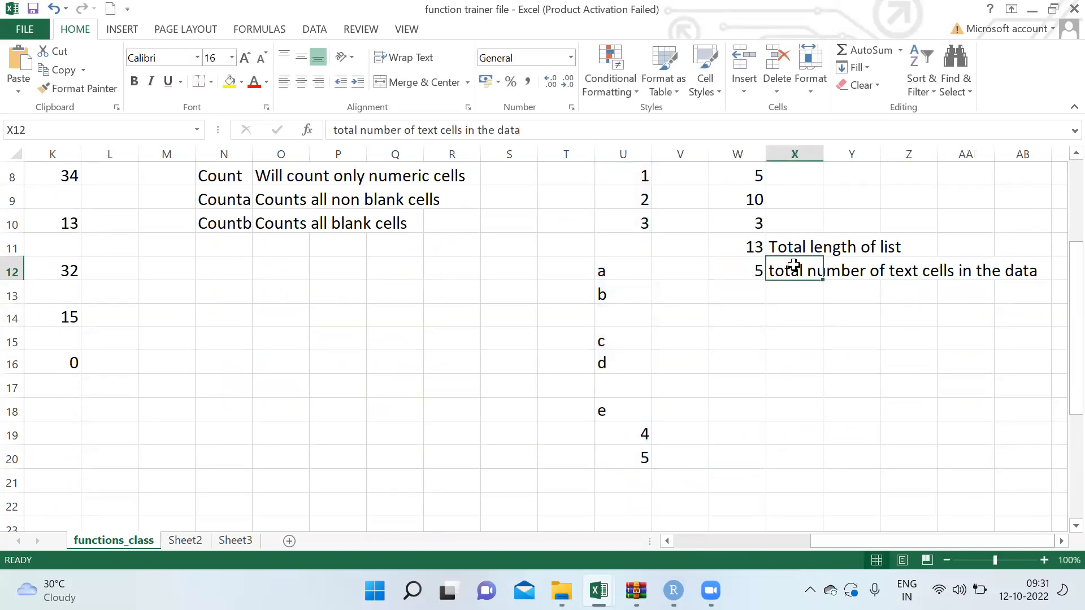
# Step: Review the notes above the sample list, then select the function names Sum, Average and Count in N3:N5
pyautogui.press('Left')
pyautogui.press('Right')
pyautogui.press('Up')
pyautogui.press('Up')
pyautogui.press('Up')
pyautogui.press('Up')
pyautogui.press('Up')
pyautogui.press('Up')
pyautogui.press('Up')
pyautogui.press('Up')
pyautogui.press('Up')
pyautogui.press('Up')
pyautogui.press('Up')
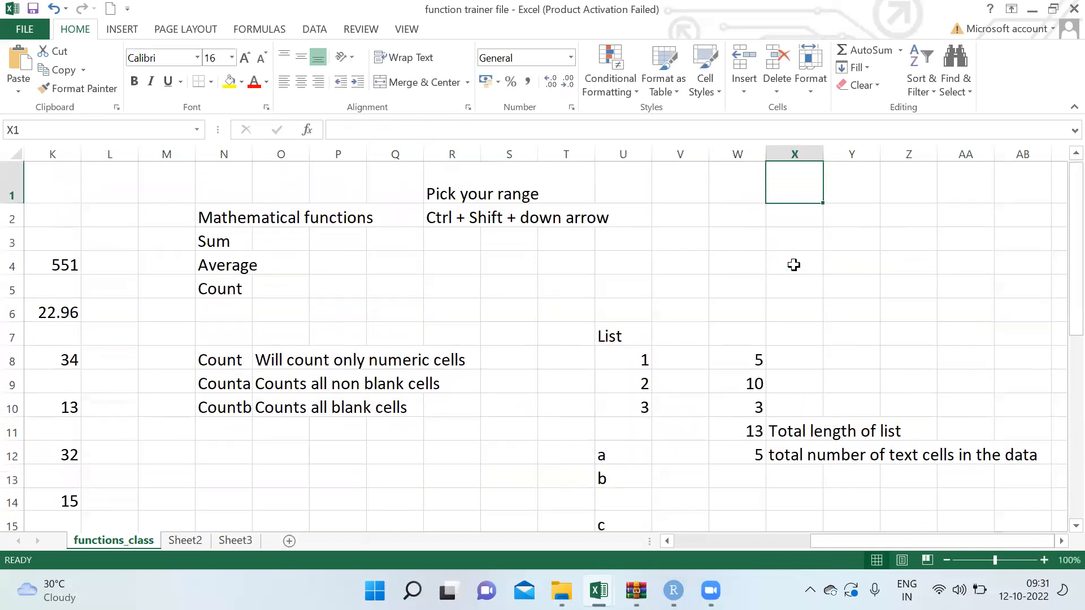
pyautogui.press('Left')
pyautogui.press('Left')
pyautogui.press('Left')
pyautogui.press('Left')
pyautogui.press('Left')
pyautogui.press('Left')
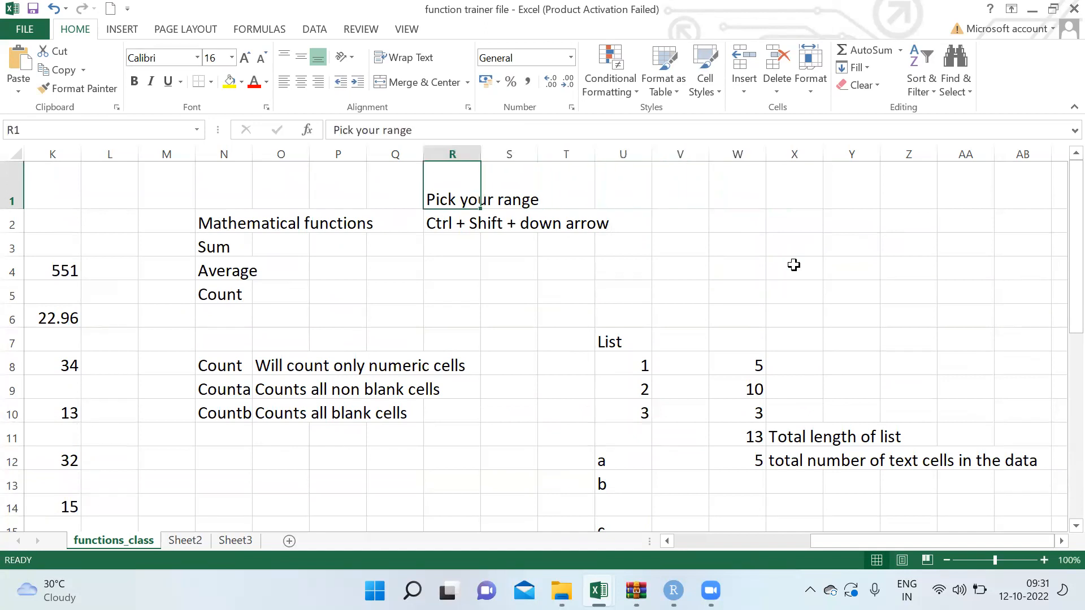
pyautogui.press('Down')
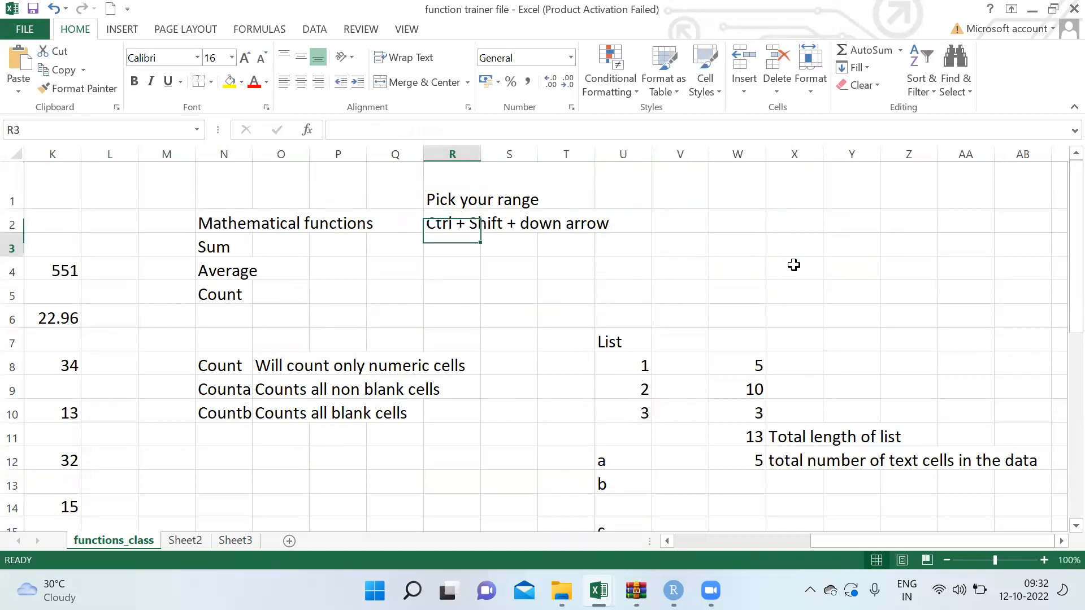
pyautogui.press('Down')
pyautogui.press('Left')
pyautogui.press('Left')
pyautogui.press('Left')
pyautogui.press('Left')
pyautogui.hotkey('shift', 'Down')
pyautogui.hotkey('shift', 'Down')
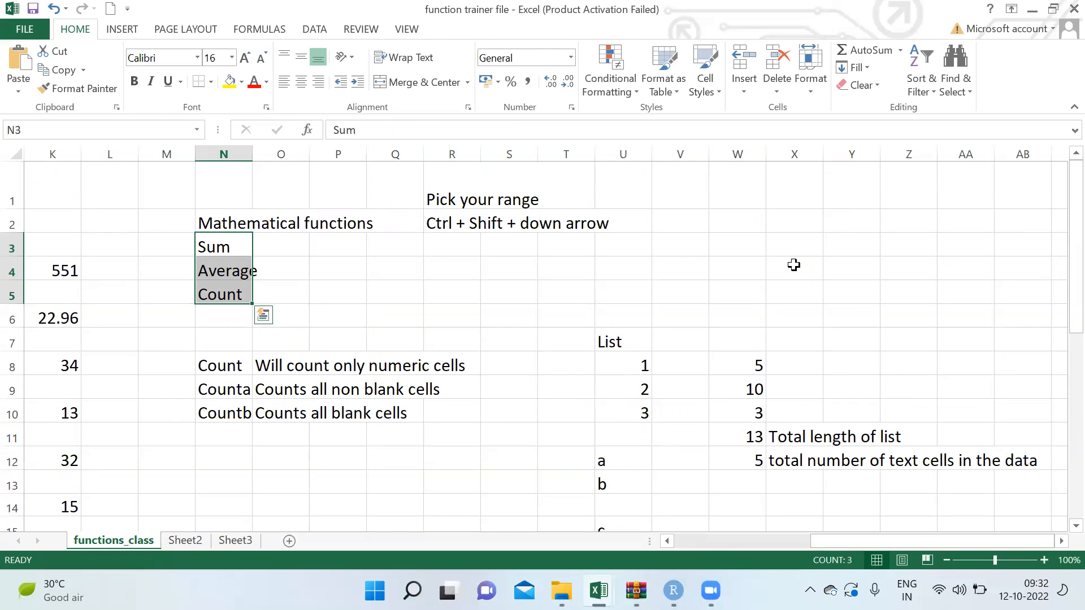
# Step: Examine the AVERAGE function variants suggested for a formula starting with =aver in X14
pyautogui.press('Right')
pyautogui.press('Right')
pyautogui.press('Right')
pyautogui.press('Right')
pyautogui.press('Right')
pyautogui.press('Right')
pyautogui.press('Right')
pyautogui.press('Right')
pyautogui.press('Right')
pyautogui.press('Right')
pyautogui.press('Right')
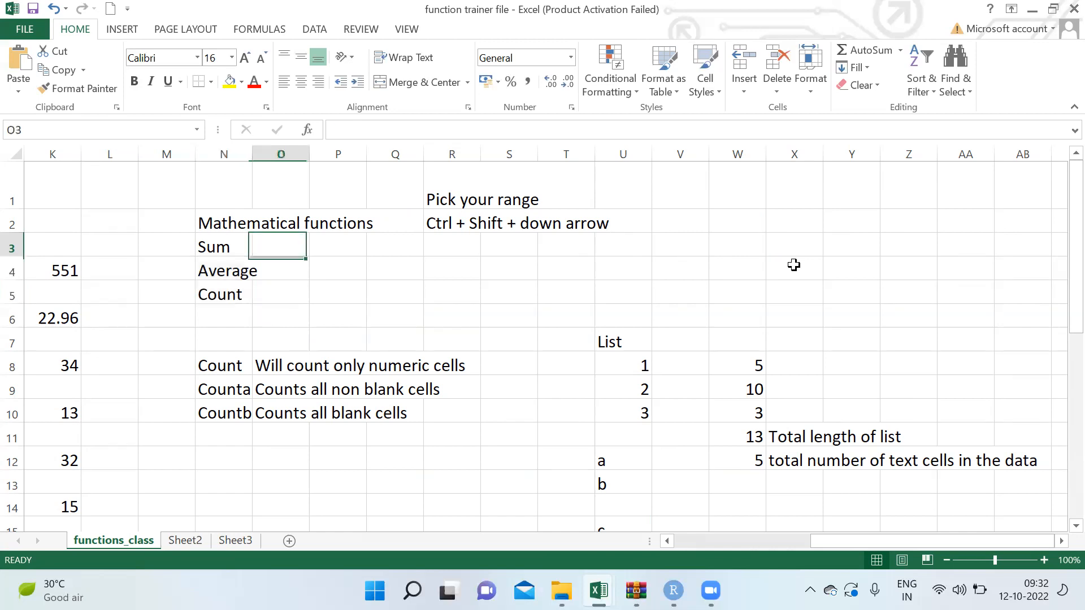
pyautogui.press('Down')
pyautogui.press('Down')
pyautogui.press('Down')
pyautogui.press('Down')
pyautogui.press('Down')
pyautogui.press('Down')
pyautogui.press('Down')
pyautogui.press('Down')
pyautogui.press('Down')
pyautogui.press('Down')
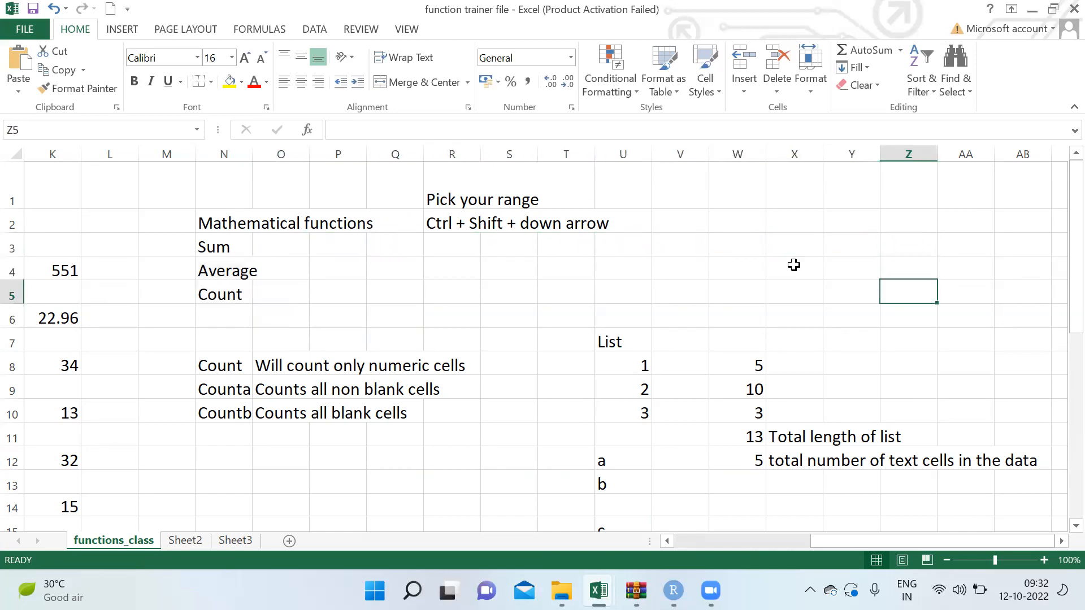
pyautogui.press('Down')
pyautogui.press('Down')
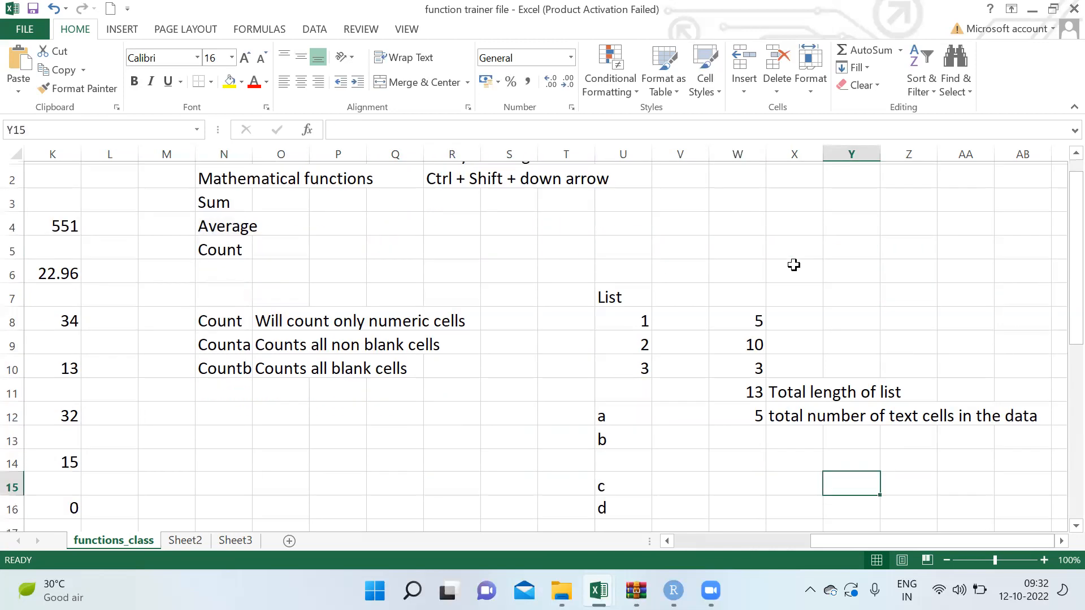
pyautogui.press('Up')
pyautogui.press('Left')
pyautogui.write('=aver')
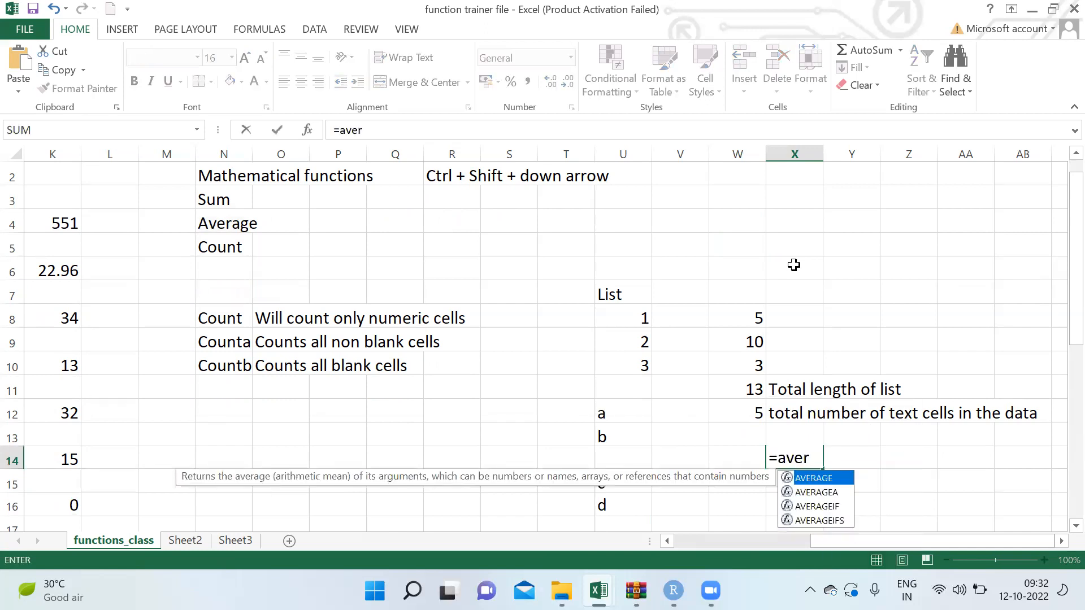
pyautogui.press('Down')
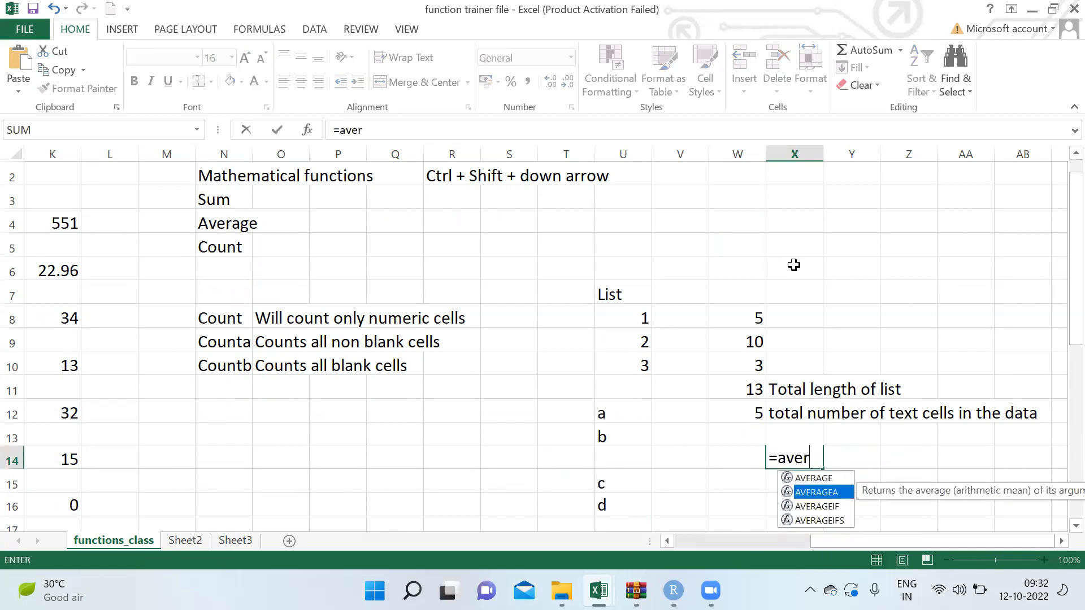
pyautogui.press('Down')
pyautogui.press('BackSpace')
pyautogui.press('BackSpace')
pyautogui.press('BackSpace')
pyautogui.press('BackSpace')
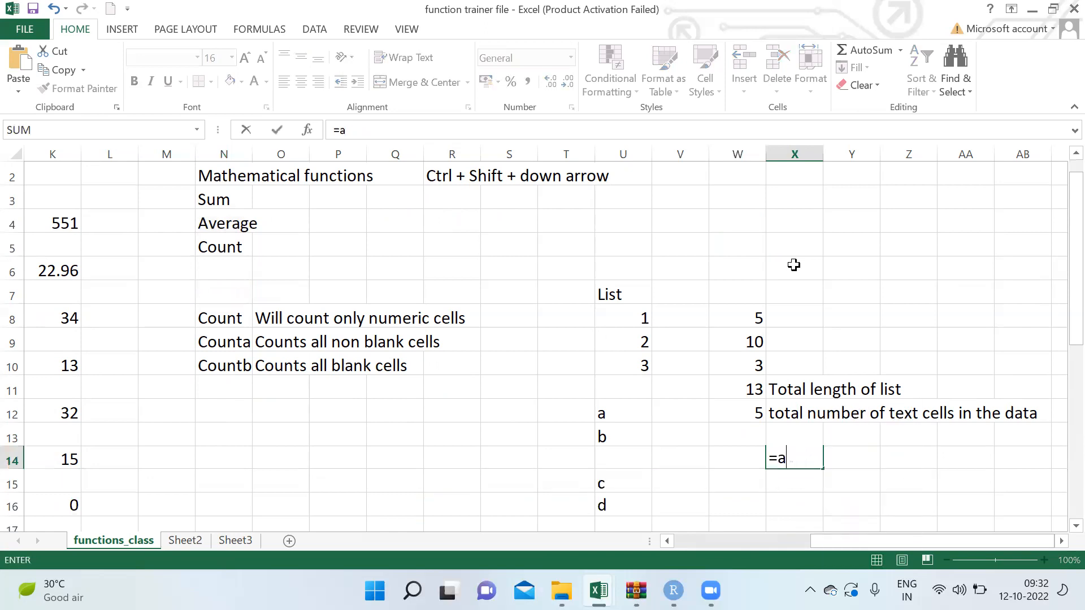
# Step: Examine the function variants suggested for =sum and =coun in X14, and discard the entry
pyautogui.write('sum')
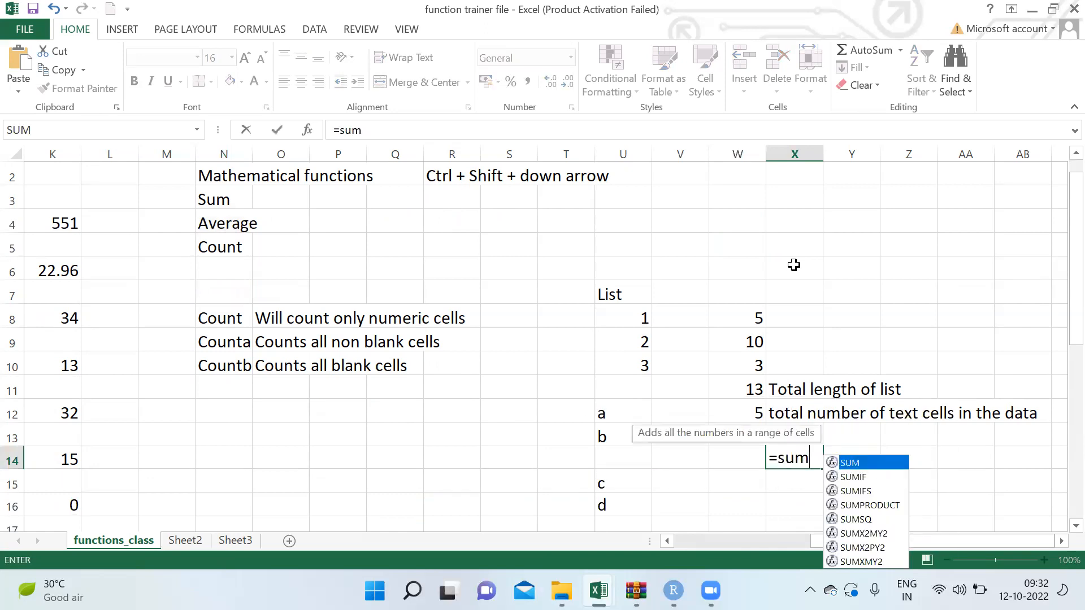
pyautogui.press('BackSpace')
pyautogui.press('BackSpace')
pyautogui.press('BackSpace')
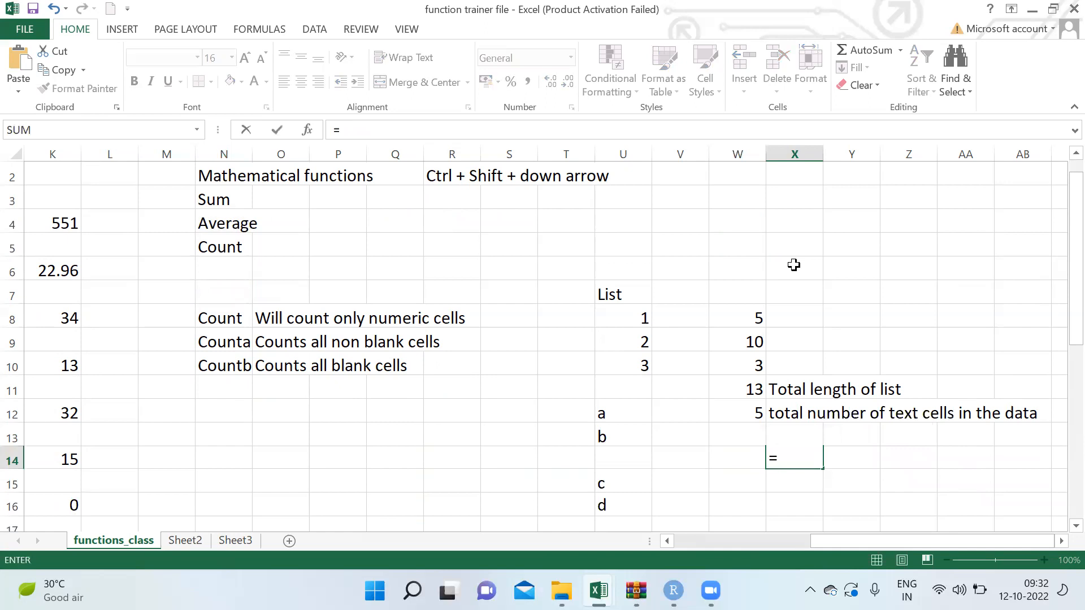
pyautogui.write('coy')
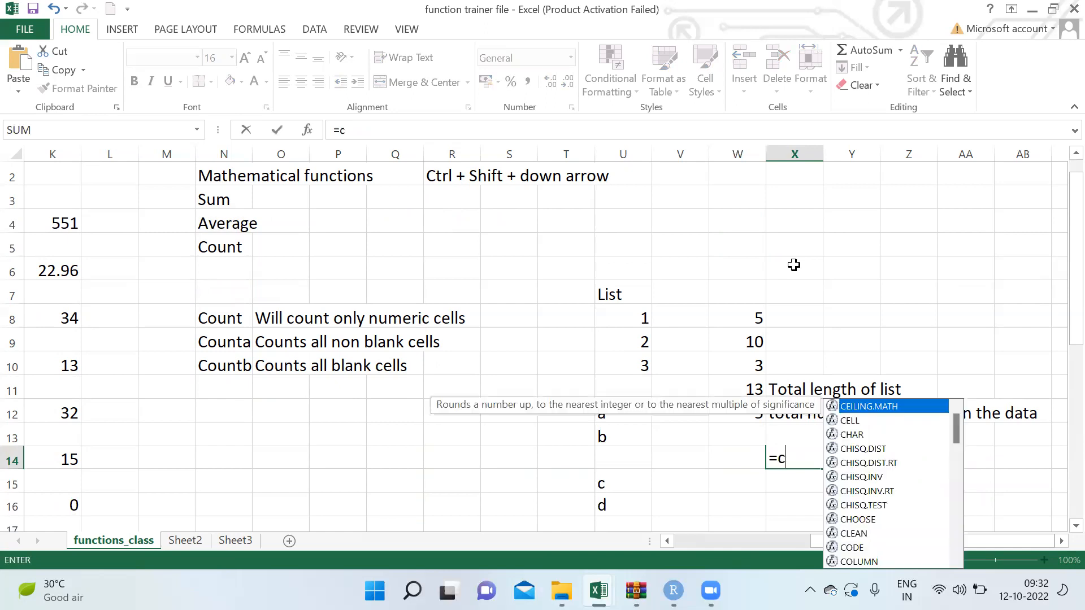
pyautogui.press('BackSpace')
pyautogui.write('un')
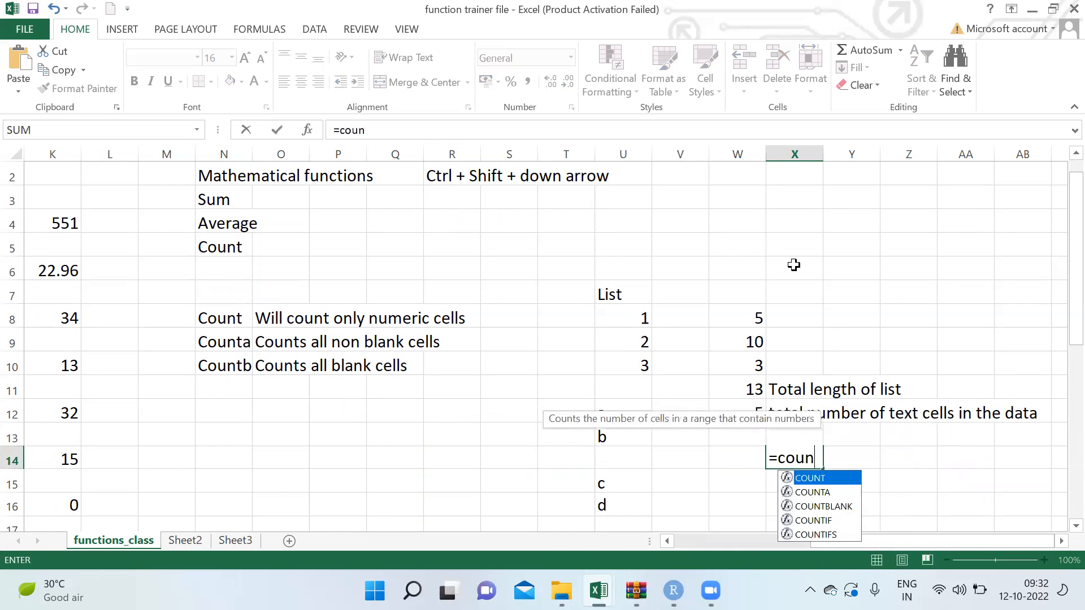
pyautogui.press('Down')
pyautogui.press('Escape')
pyautogui.press('Escape')
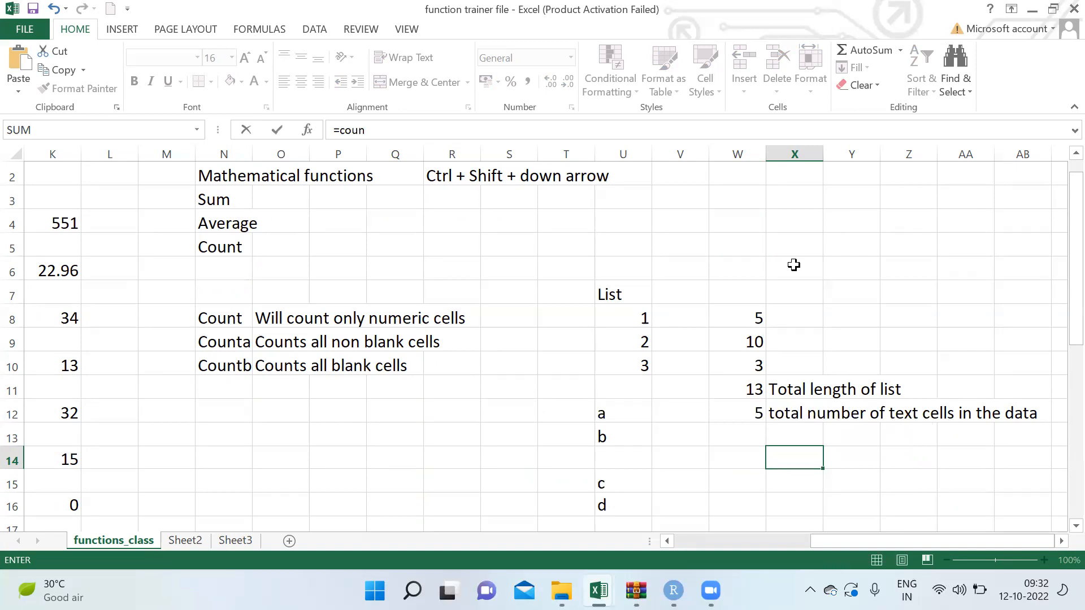
# Step: Start a new COUNTA formula in K16 for the number of transactions
pyautogui.press('Left')
pyautogui.press('Left')
pyautogui.press('Left')
pyautogui.press('Left')
pyautogui.press('Left')
pyautogui.press('Left')
pyautogui.press('Left')
pyautogui.press('Left')
pyautogui.press('Left')
pyautogui.press('Left')
pyautogui.press('Left')
pyautogui.press('Left')
pyautogui.press('Left')
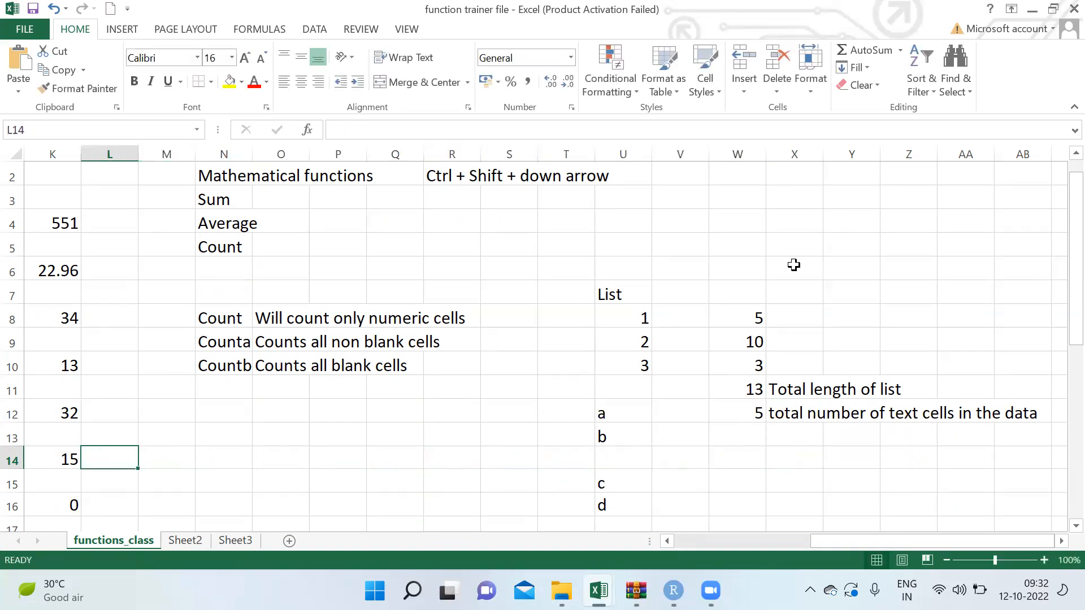
pyautogui.press('Down')
pyautogui.press('Down')
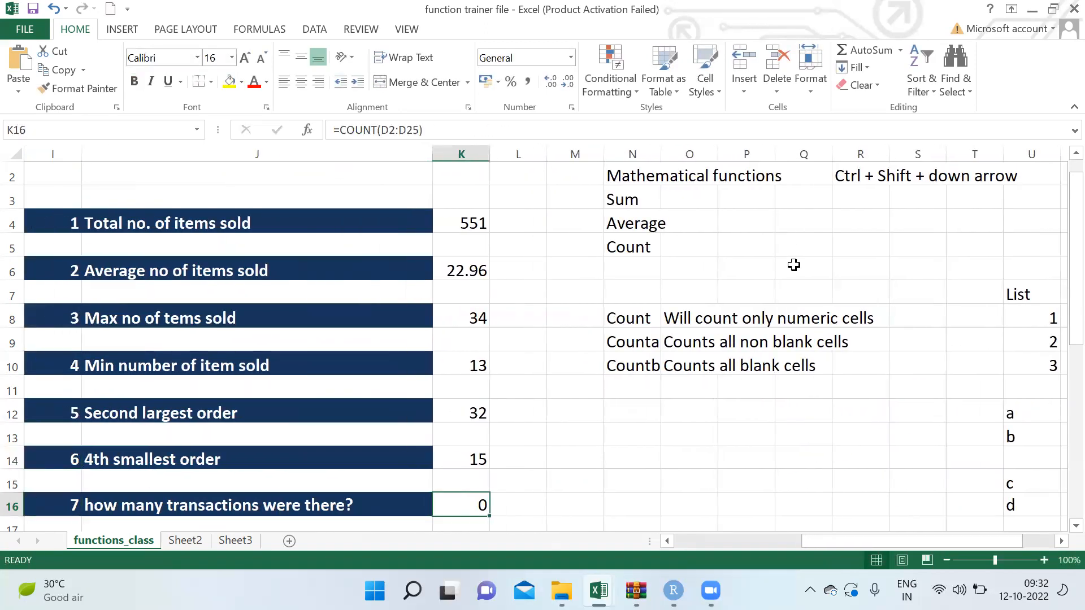
pyautogui.write('=coun')
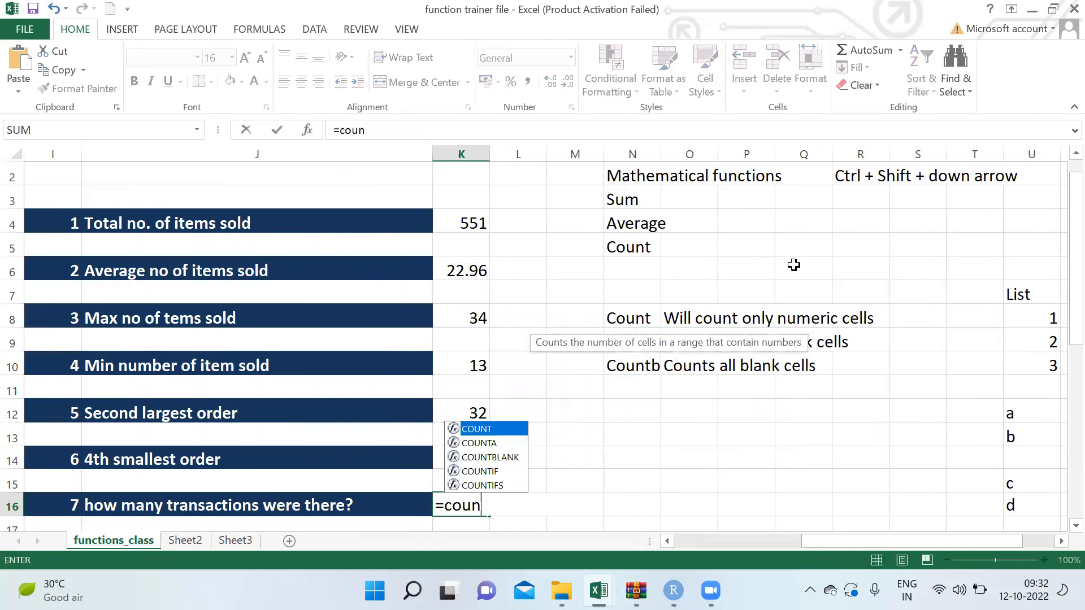
pyautogui.press('Down')
pyautogui.press('Tab')
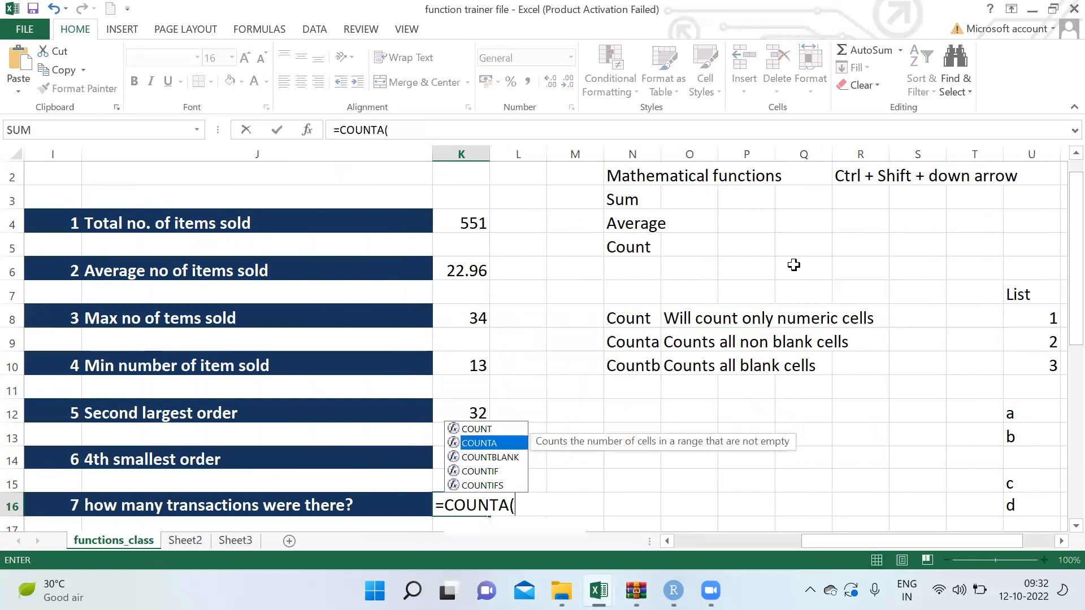
# Step: Complete the K16 formula as =COUNTA(C2:C25), counting the driver name entries
pyautogui.press('Left')
pyautogui.press('Home')
pyautogui.hotkey('ctrl', 'Up')
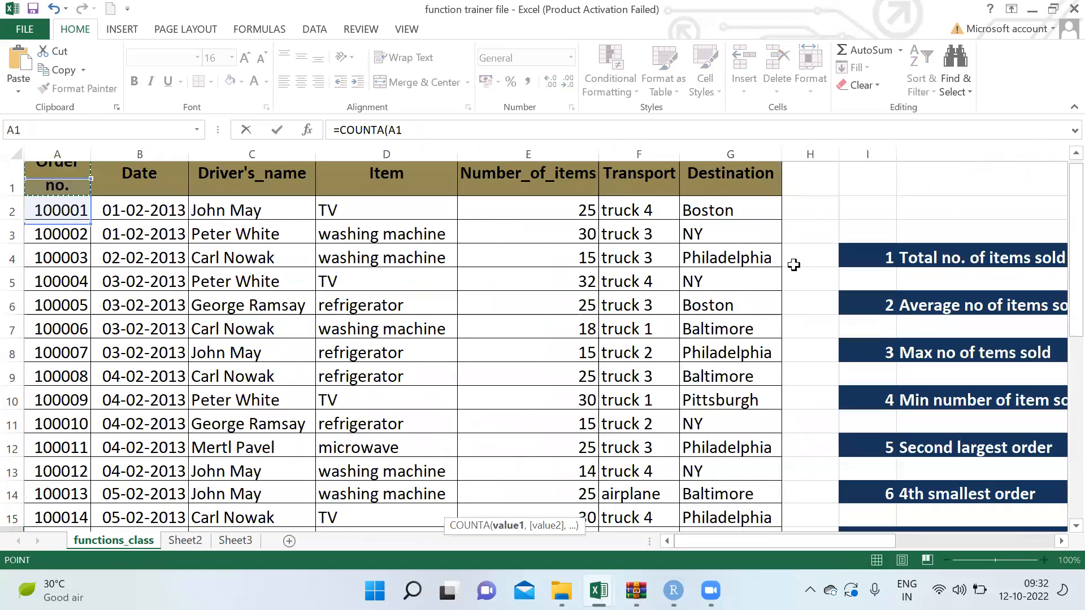
pyautogui.press('Down')
pyautogui.press('Down')
pyautogui.press('Right')
pyautogui.press('Right')
pyautogui.press('Up')
pyautogui.hotkey('ctrl', 'shift', 'Down')
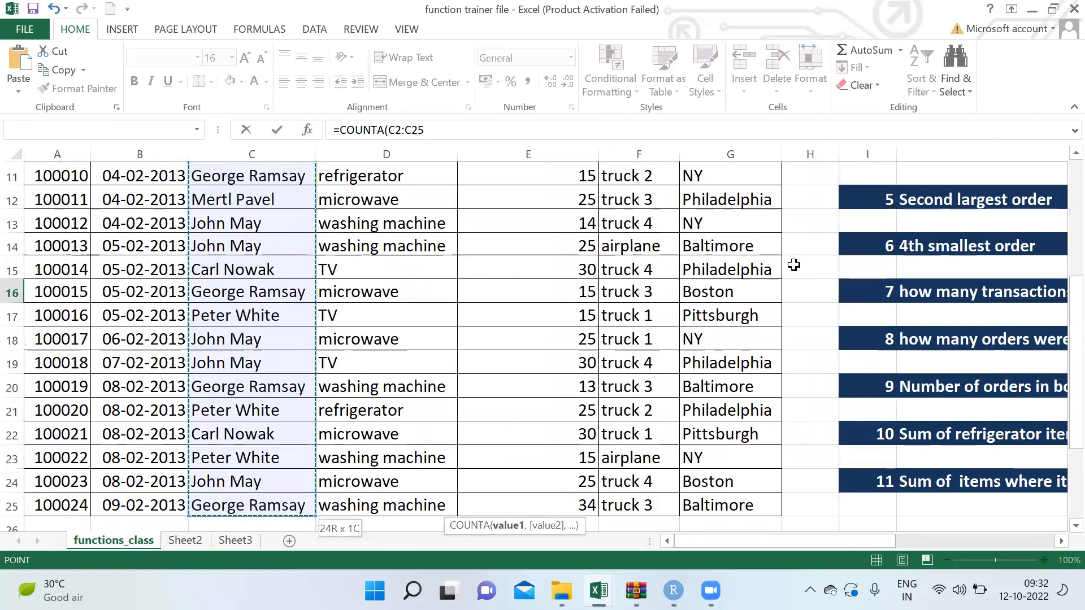
pyautogui.write(')/')
pyautogui.press('Return')
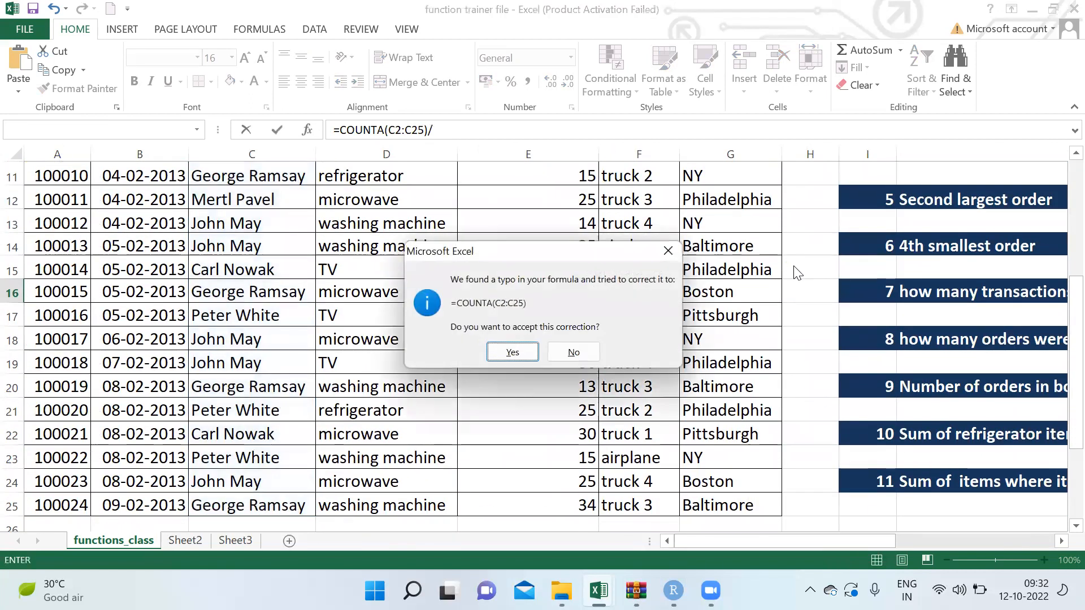
pyautogui.press('Escape')
pyautogui.press('Escape')
pyautogui.click(463, 130)
pyautogui.press('BackSpace')
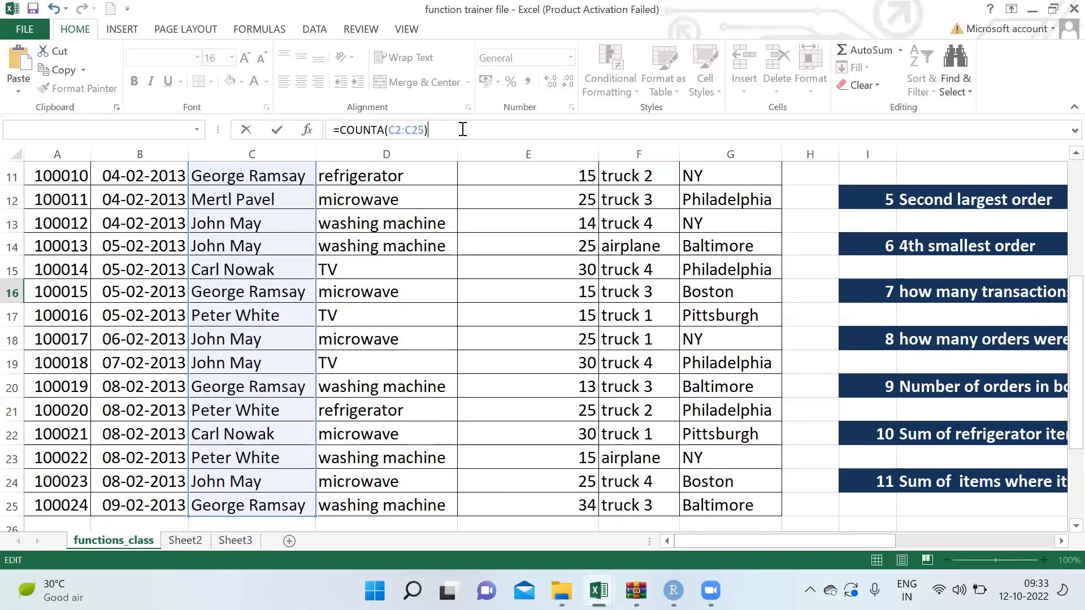
pyautogui.press('Return')
# Step: Enter =COUNT(E2:E25) in L16 to count the transactions from the Number_of_items column
pyautogui.press('Up')
pyautogui.press('Right')
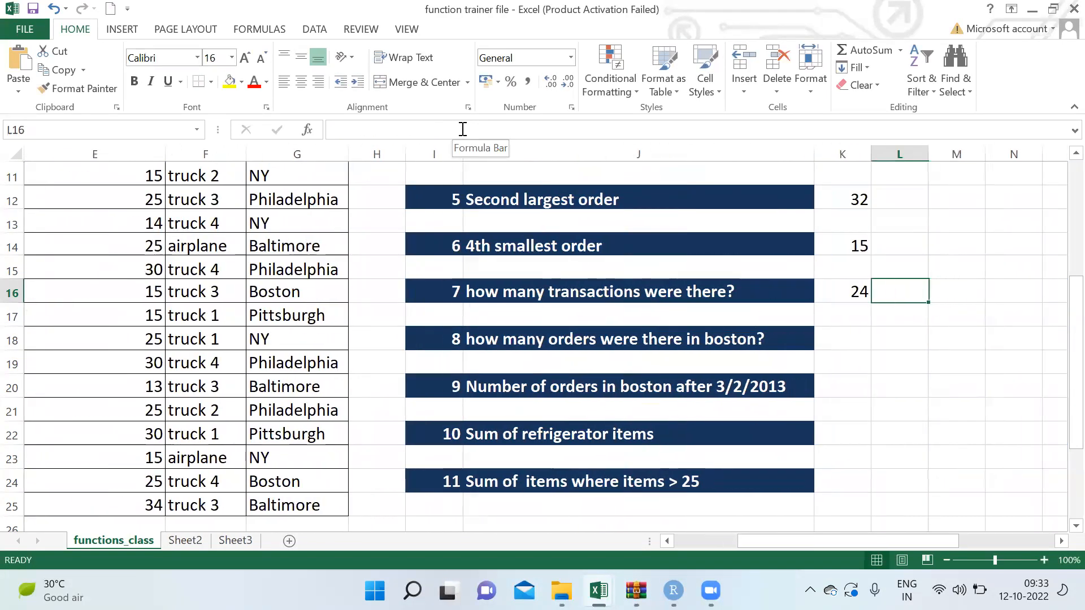
pyautogui.write('=coun')
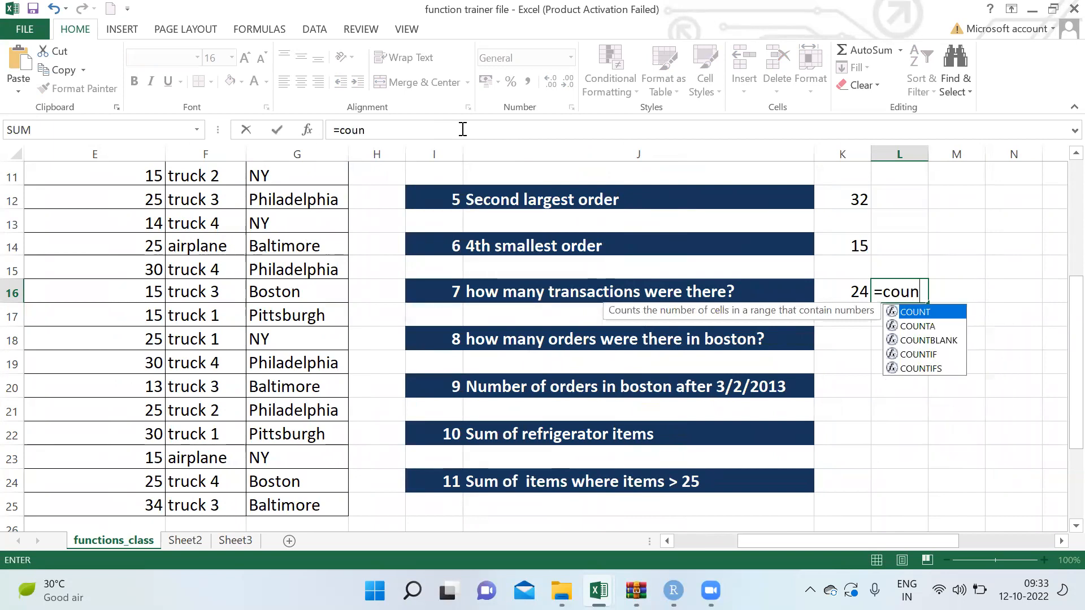
pyautogui.press('Tab')
pyautogui.press('Left')
pyautogui.press('Left')
pyautogui.press('Left')
pyautogui.press('Left')
pyautogui.press('Left')
pyautogui.press('Left')
pyautogui.press('Left')
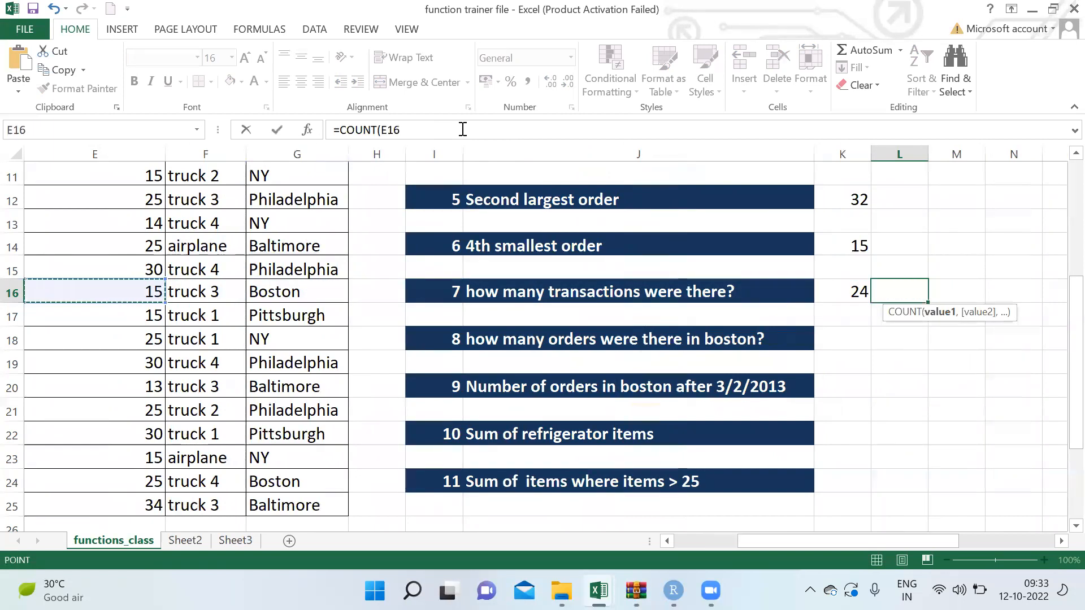
pyautogui.hotkey('ctrl', 'Up')
pyautogui.hotkey('ctrl', 'shift', 'Down')
pyautogui.hotkey('ctrl', 'Up')
pyautogui.press('Down')
pyautogui.press('Down')
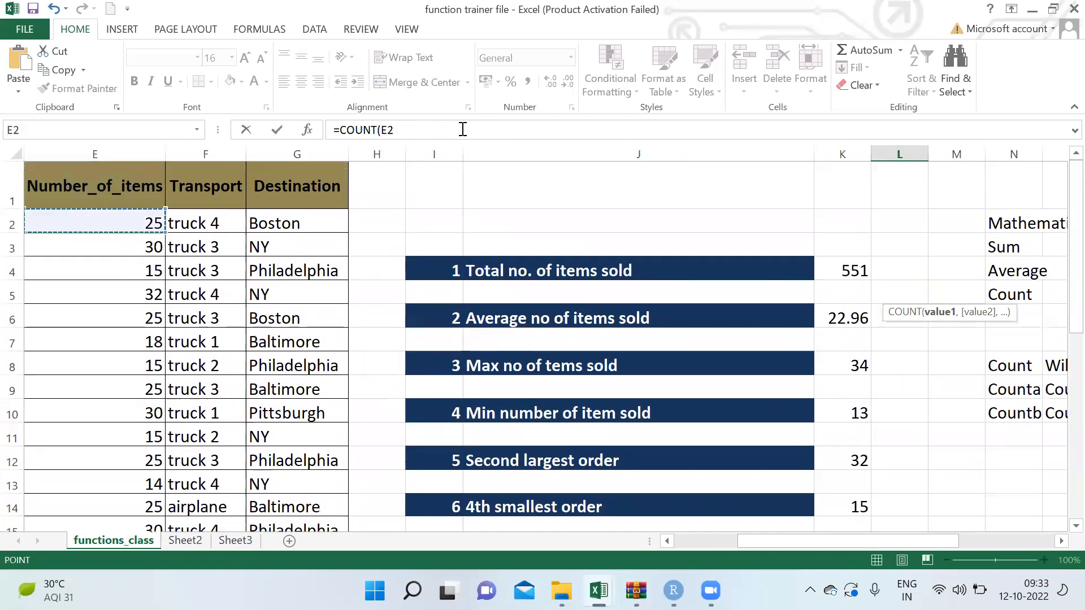
pyautogui.press('Up')
pyautogui.hotkey('ctrl', 'shift', 'Down')
pyautogui.press('Return')
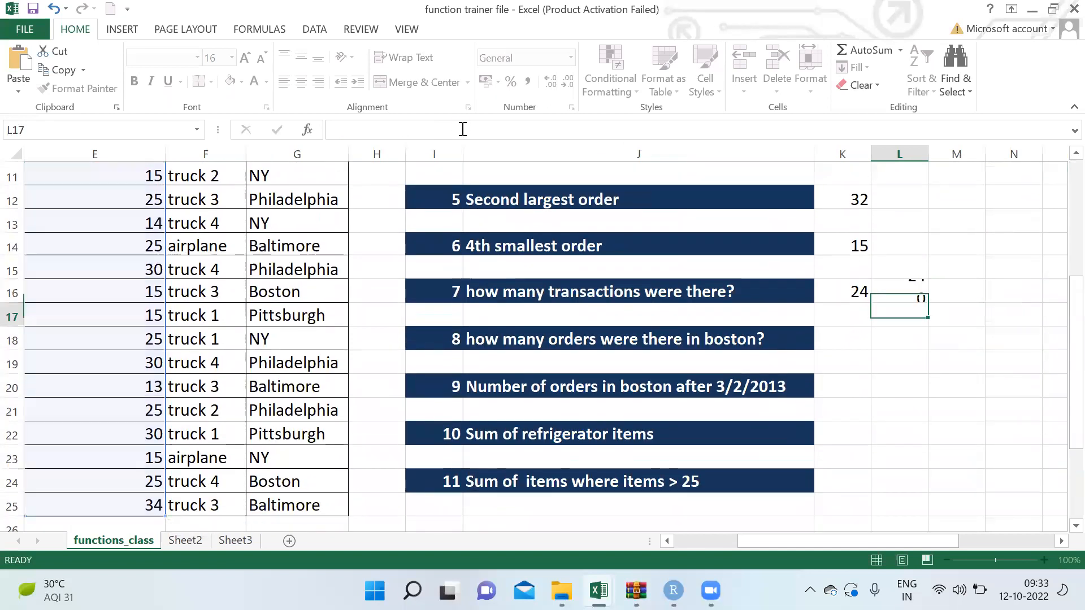
# Step: Compare the COUNTA formula in K16 with the COUNT formula in L16
pyautogui.press('Up')
pyautogui.press('Left')
pyautogui.press('Right')
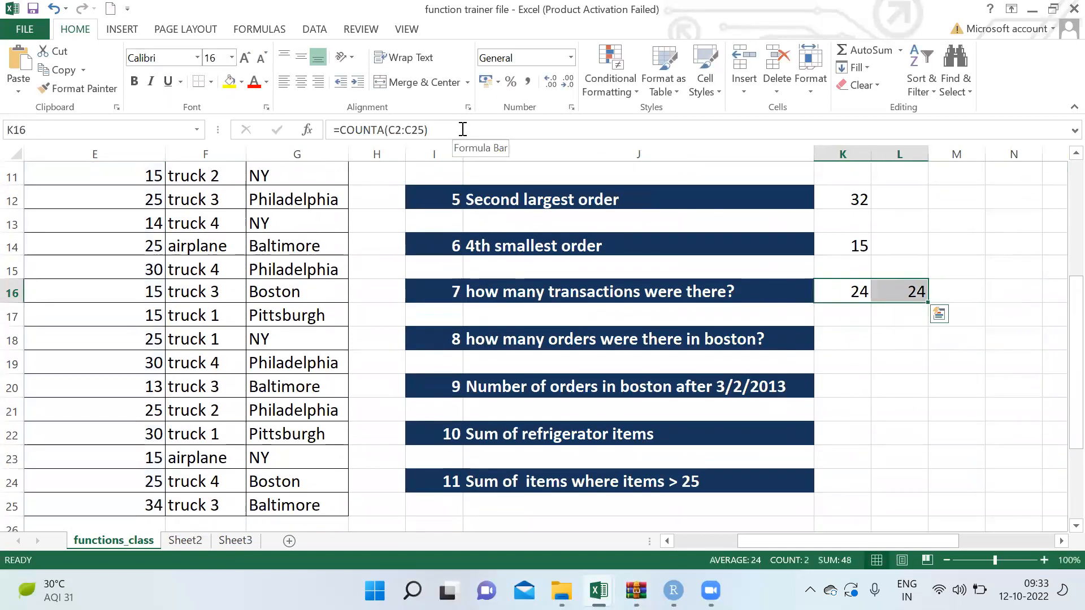
pyautogui.press('Left')
pyautogui.press('Left')
pyautogui.press('Right')
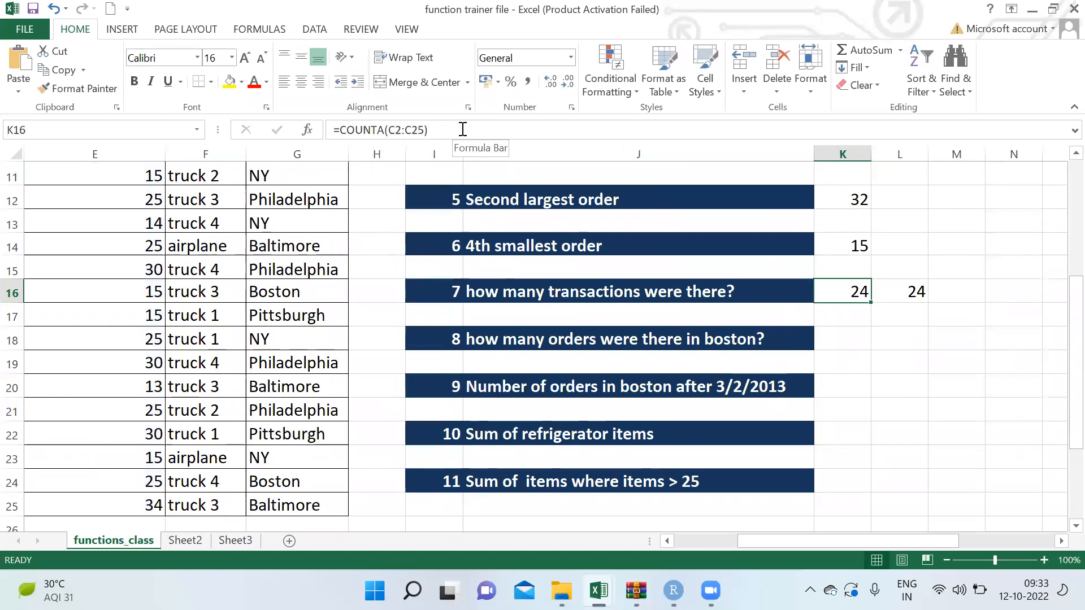
pyautogui.press('Right')
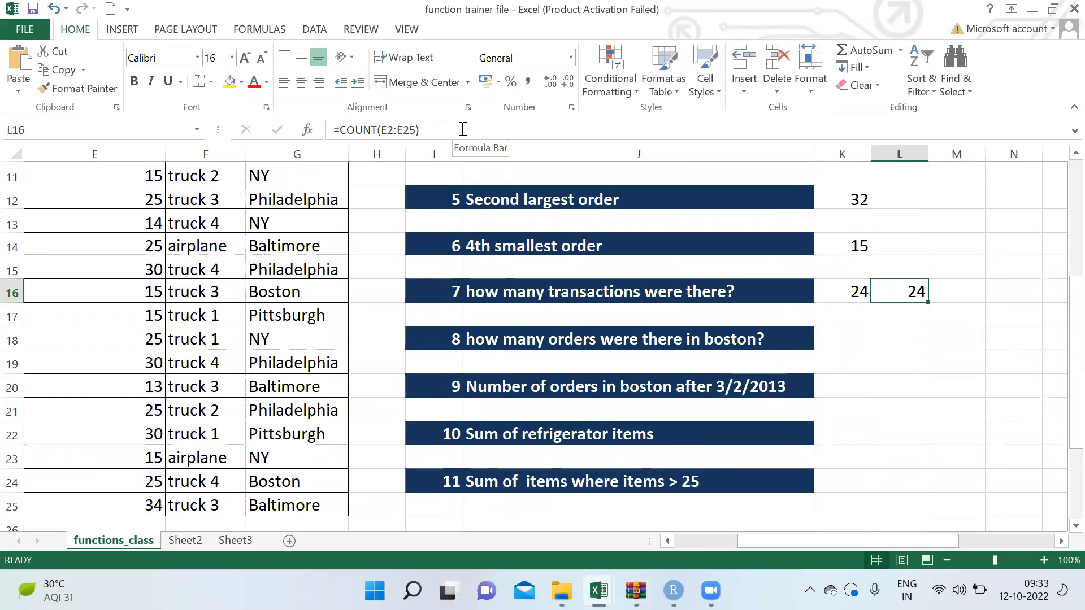
pyautogui.press('Left')
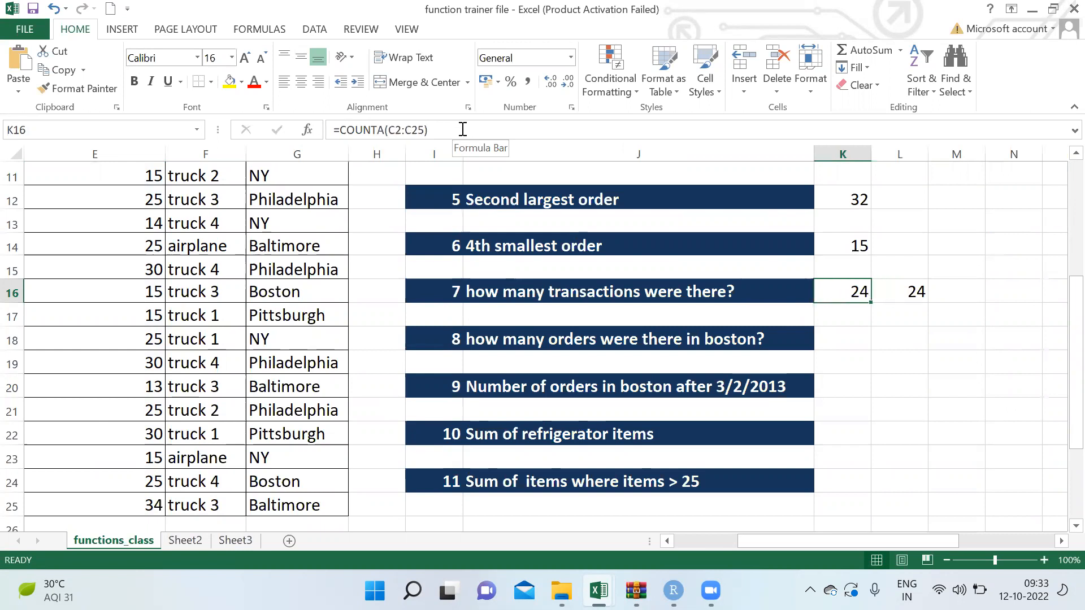
pyautogui.press('Right')
pyautogui.press('Right')
pyautogui.press('Left')
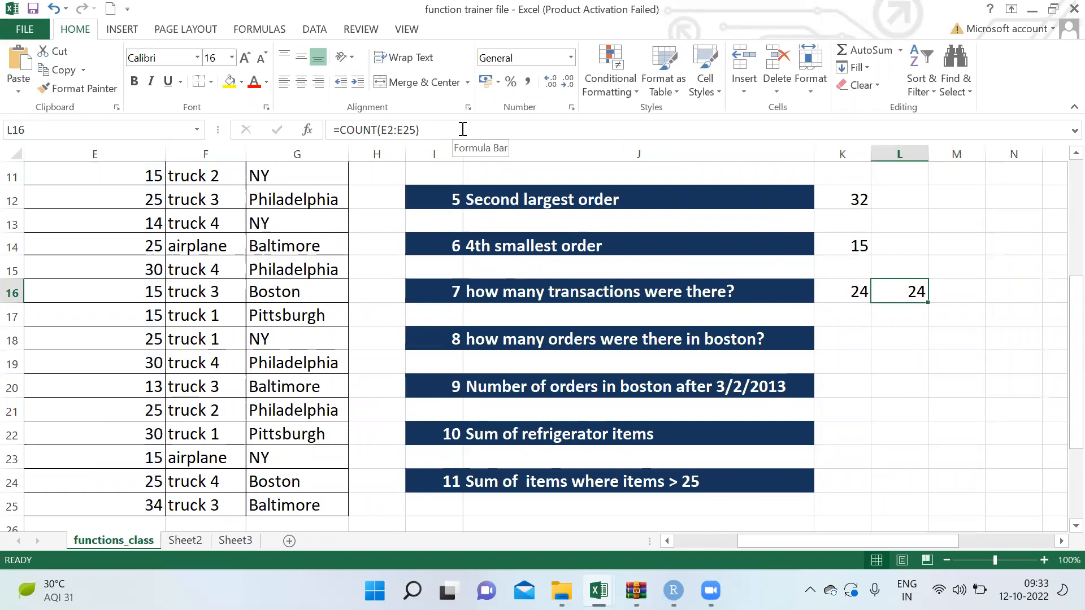
pyautogui.press('Left')
pyautogui.press('Left')
pyautogui.press('Down')
pyautogui.press('Right')
pyautogui.press('Down')
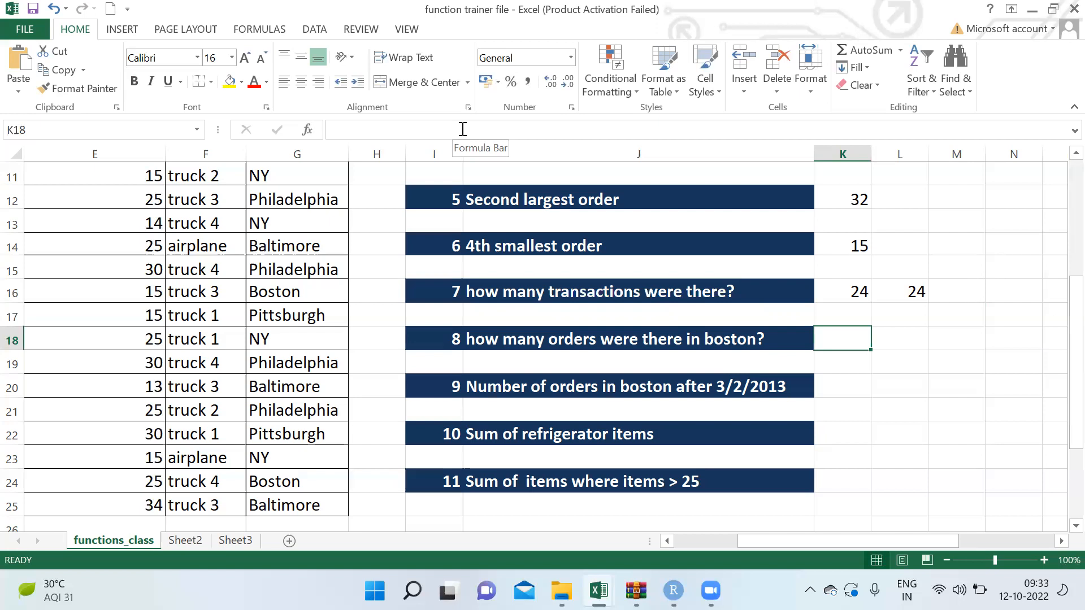
pyautogui.press('Up')
pyautogui.press('Up')
pyautogui.press('Up')
pyautogui.press('Up')
pyautogui.press('Up')
pyautogui.press('Up')
pyautogui.press('Up')
pyautogui.press('Up')
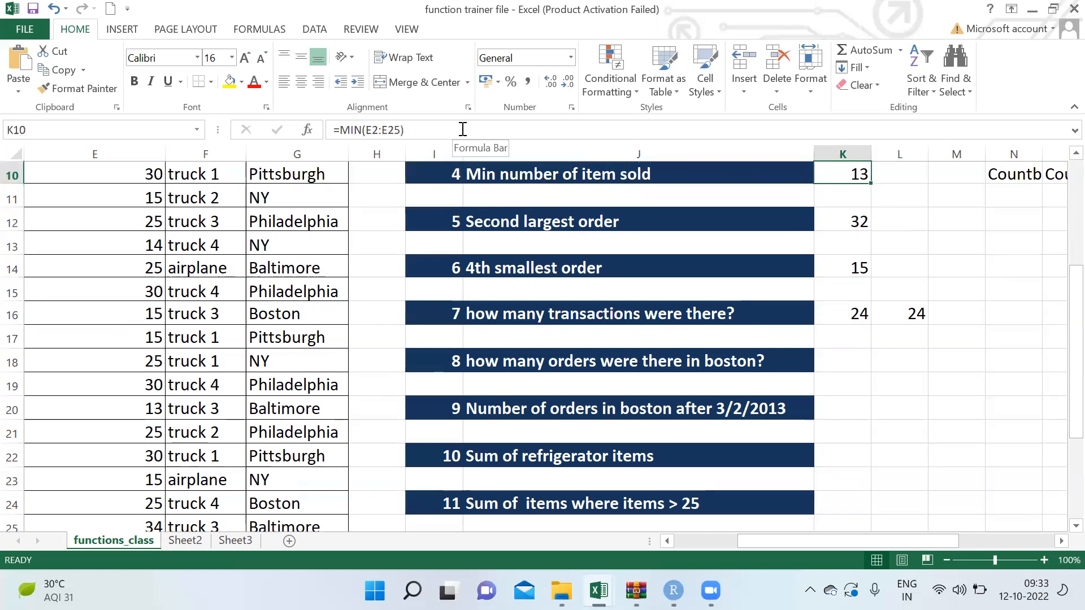
# Step: Enter the text "Condi" in the empty cell AC2, beyond the notes and list
pyautogui.press('Right')
pyautogui.press('Right')
pyautogui.press('Right')
pyautogui.press('Right')
pyautogui.press('Up')
pyautogui.press('Up')
pyautogui.press('Up')
pyautogui.press('Up')
pyautogui.press('Up')
pyautogui.press('Up')
pyautogui.press('Up')
pyautogui.press('Up')
pyautogui.press('Up')
pyautogui.press('Right')
pyautogui.press('Right')
pyautogui.press('Right')
pyautogui.press('Right')
pyautogui.press('Right')
pyautogui.press('Right')
pyautogui.press('Right')
pyautogui.press('Right')
pyautogui.press('Right')
pyautogui.press('Right')
pyautogui.press('Right')
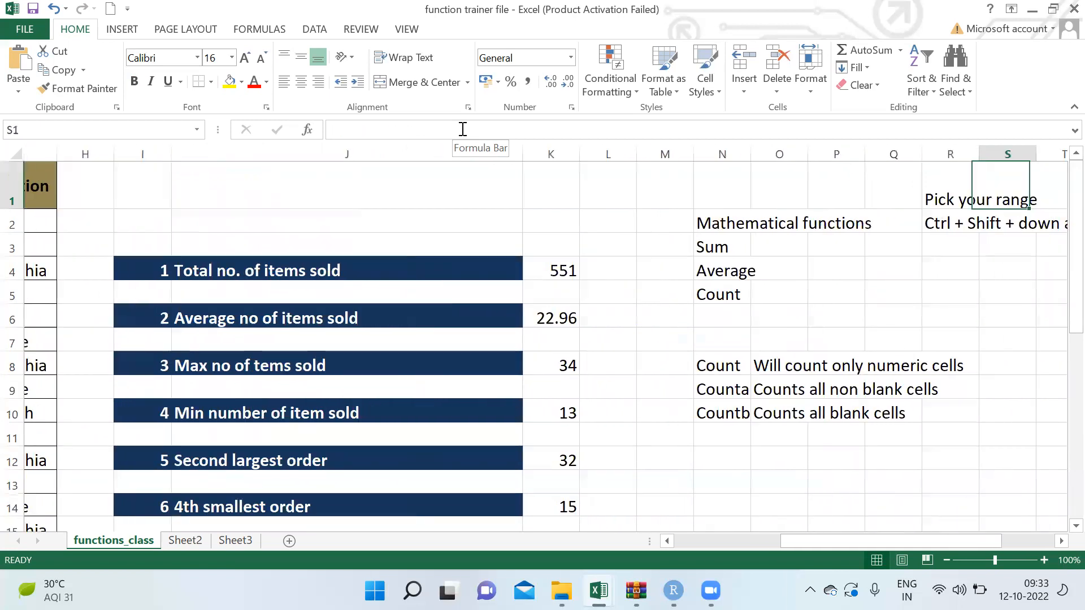
pyautogui.press('Right')
pyautogui.press('Right')
pyautogui.press('Right')
pyautogui.press('Right')
pyautogui.press('Right')
pyautogui.press('Right')
pyautogui.press('Left')
pyautogui.press('Left')
pyautogui.press('Left')
pyautogui.press('Down')
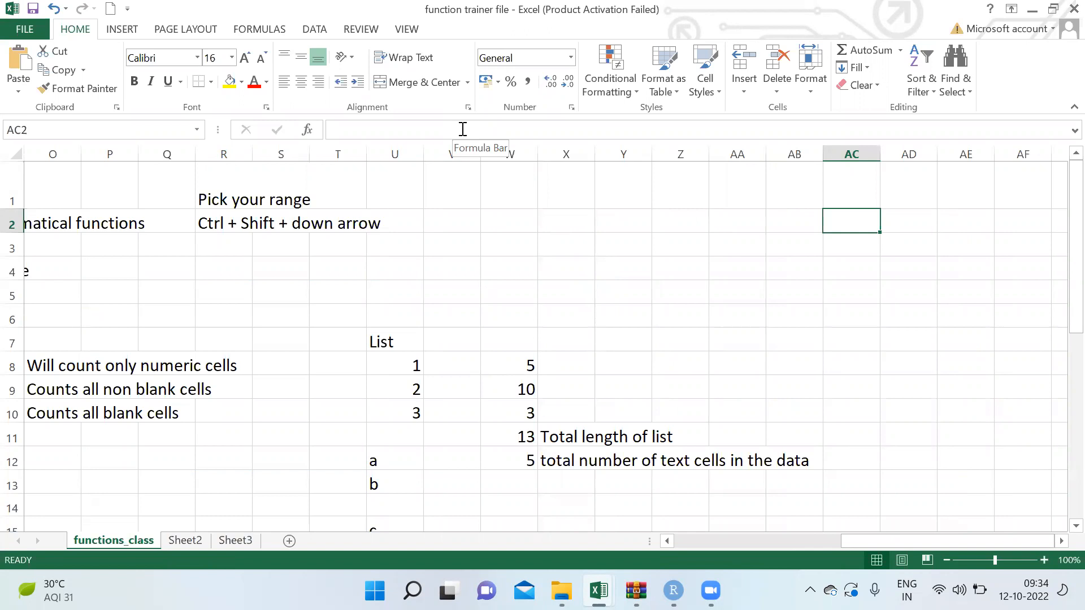
pyautogui.write('Condi')
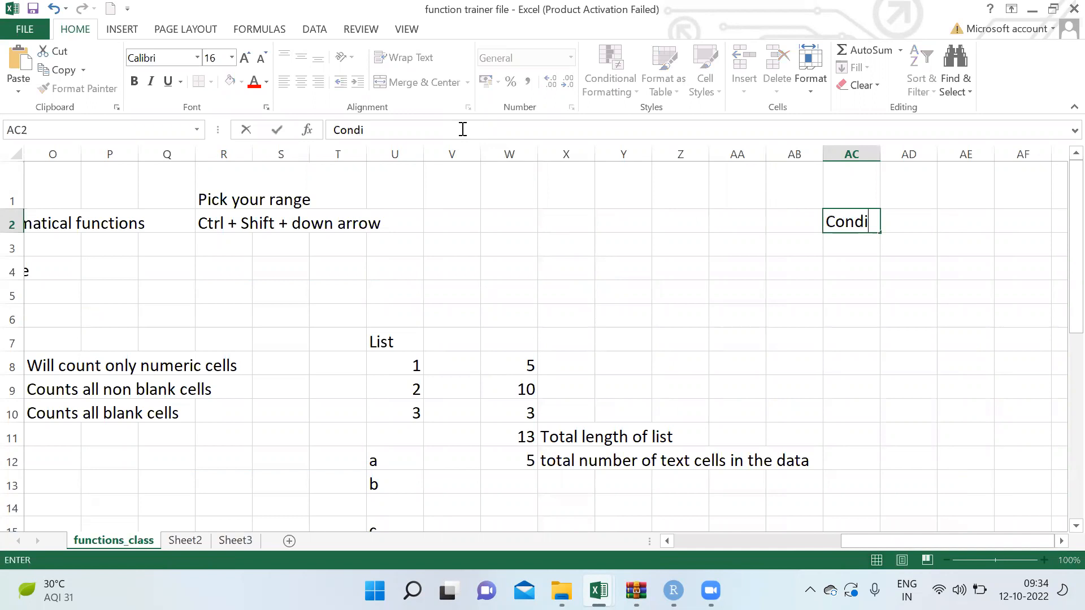
pyautogui.click(427, 87)
pyautogui.click(637, 339)
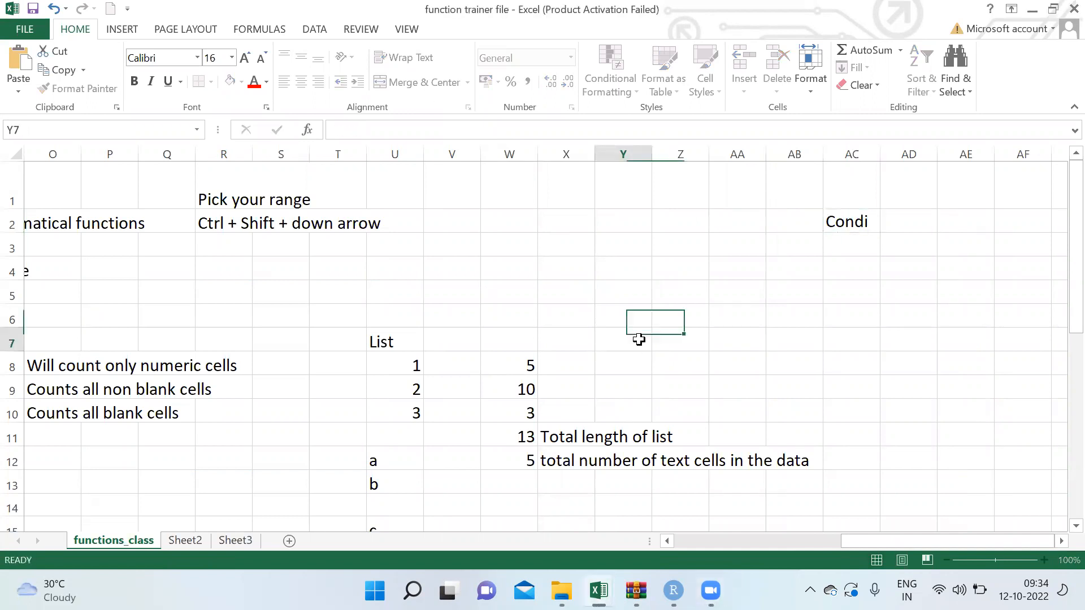
pyautogui.write('=aver')
pyautogui.press('Down')
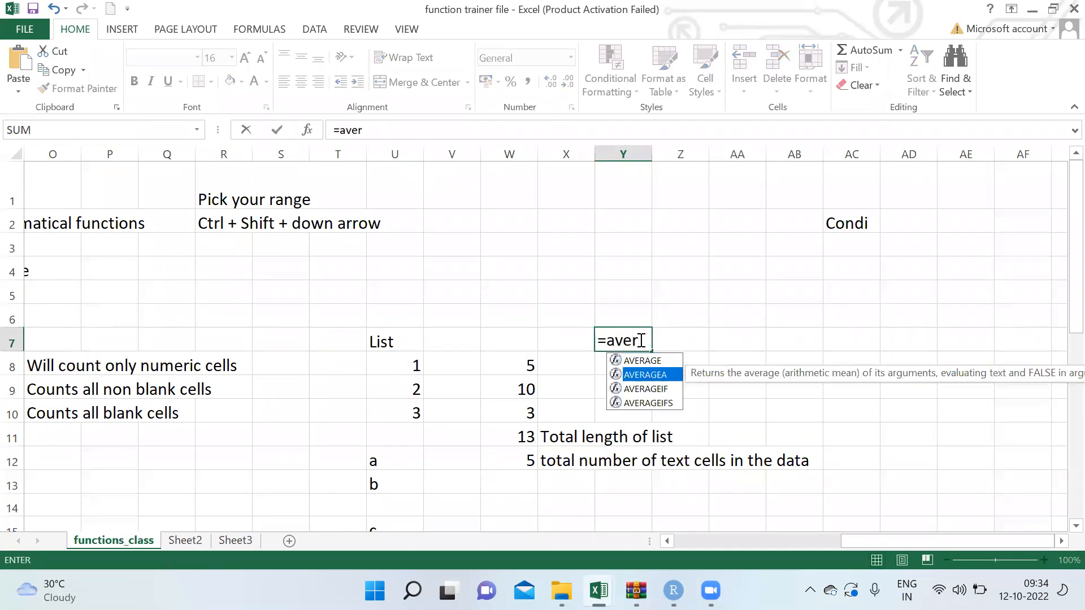
pyautogui.press('Tab')
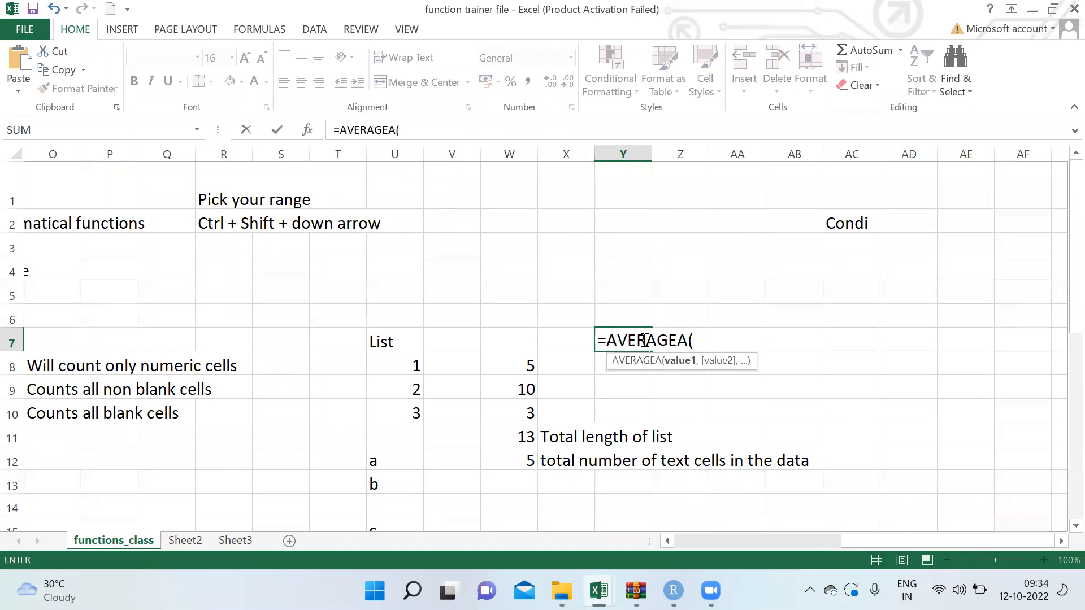
pyautogui.press('BackSpace')
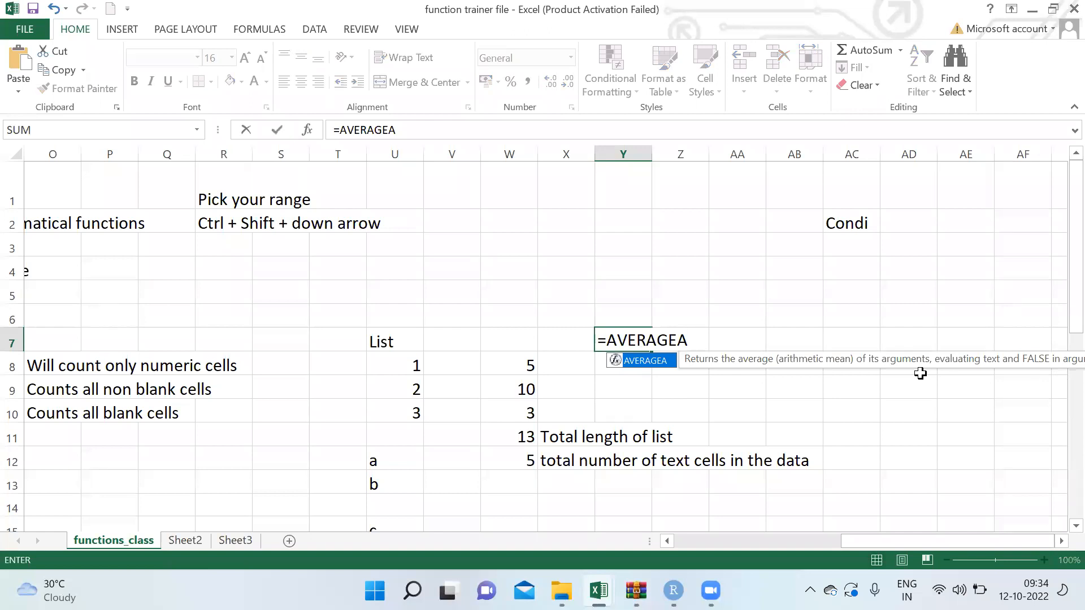
pyautogui.press('Escape')
pyautogui.press('Escape')
pyautogui.click(588, 292)
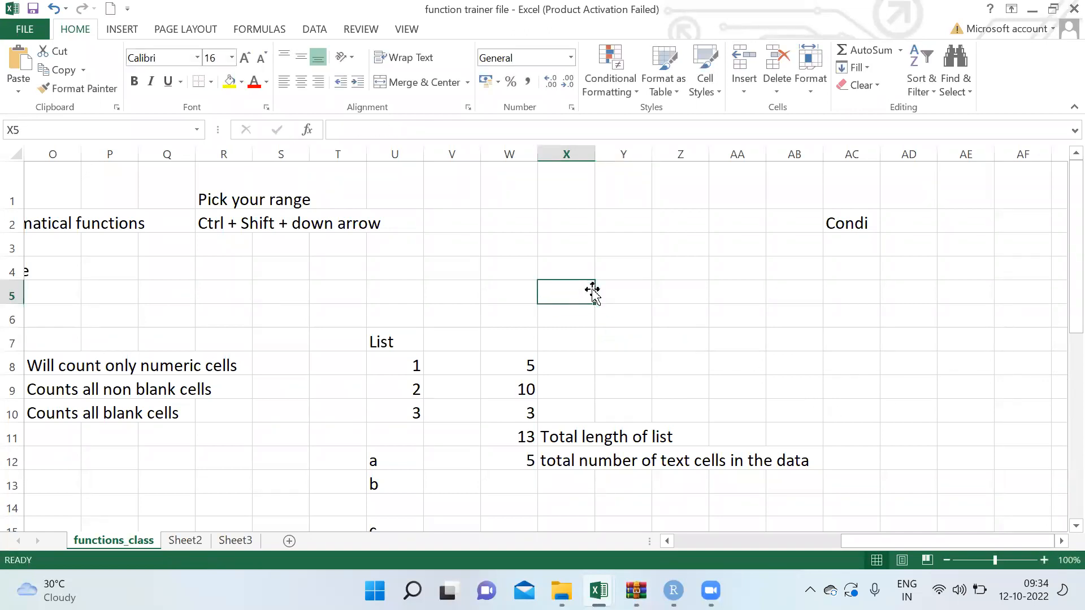
# Step: Fill the blank list cell U14, between b and c, with the logical value TRUE
pyautogui.click(341, 375)
pyautogui.press('Right')
pyautogui.press('Down')
pyautogui.press('Down')
pyautogui.press('Down')
pyautogui.press('Down')
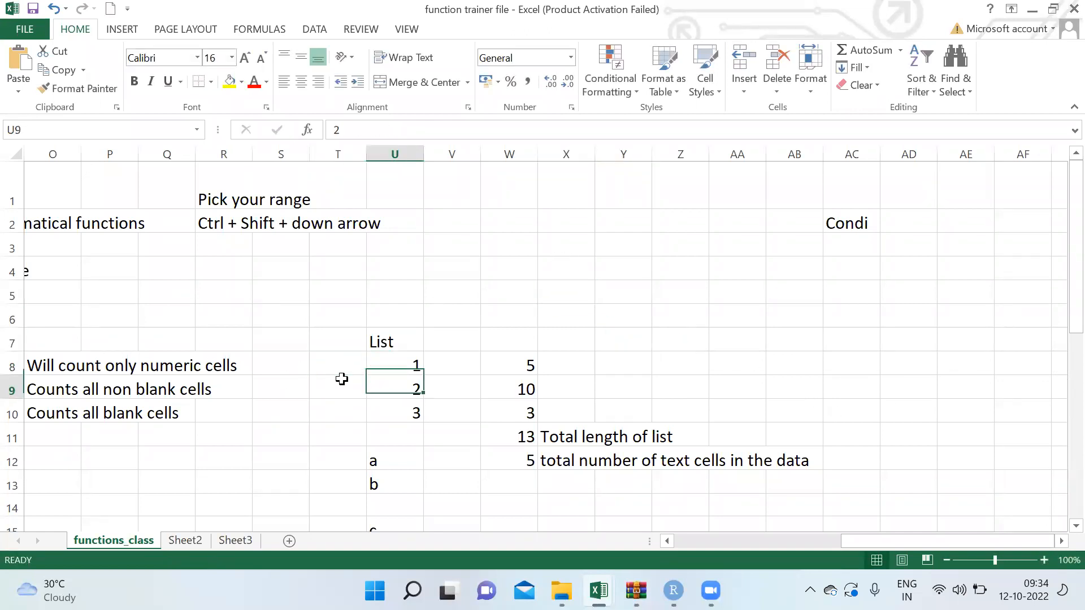
pyautogui.press('Down')
pyautogui.press('Down')
pyautogui.press('Down')
pyautogui.press('Down')
pyautogui.press('Down')
pyautogui.press('Down')
pyautogui.press('Down')
pyautogui.press('Down')
pyautogui.press('Down')
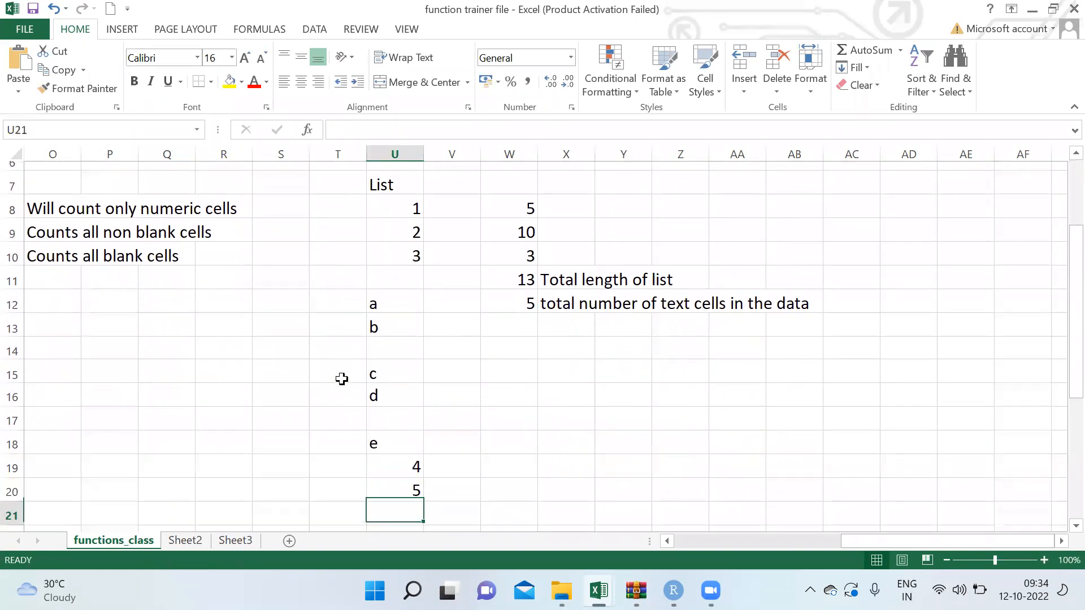
pyautogui.press('Up')
pyautogui.press('Up')
pyautogui.press('Up')
pyautogui.press('Up')
pyautogui.press('Up')
pyautogui.press('Up')
pyautogui.press('Up')
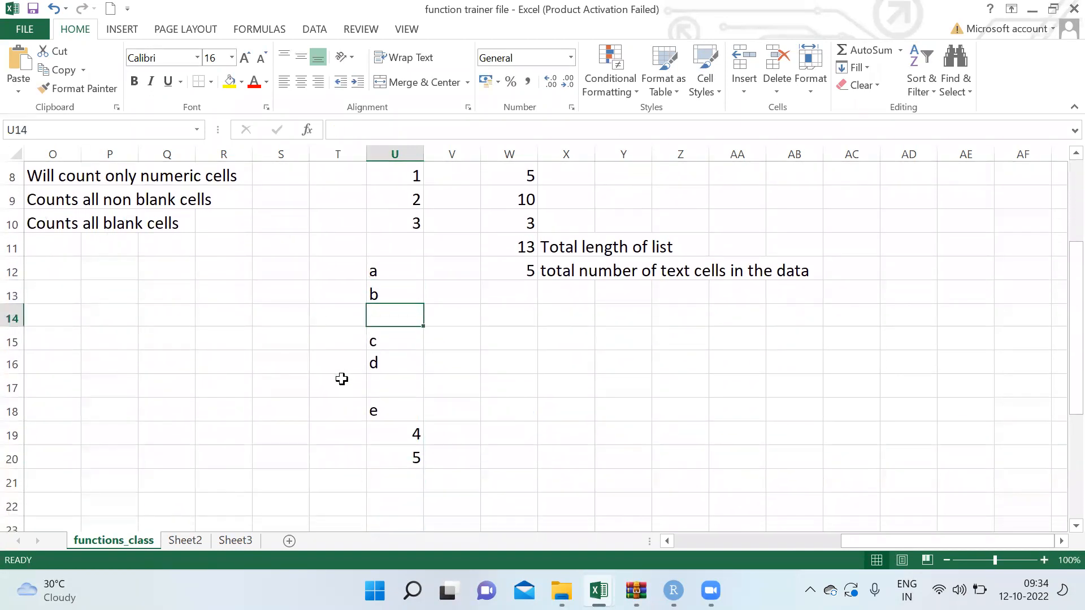
pyautogui.write('TRUE')
pyautogui.press('Return')
# Step: Fill the blank list cell U17, between d and e, with the logical value FALSE
pyautogui.press('Down')
pyautogui.press('Down')
pyautogui.press('Down')
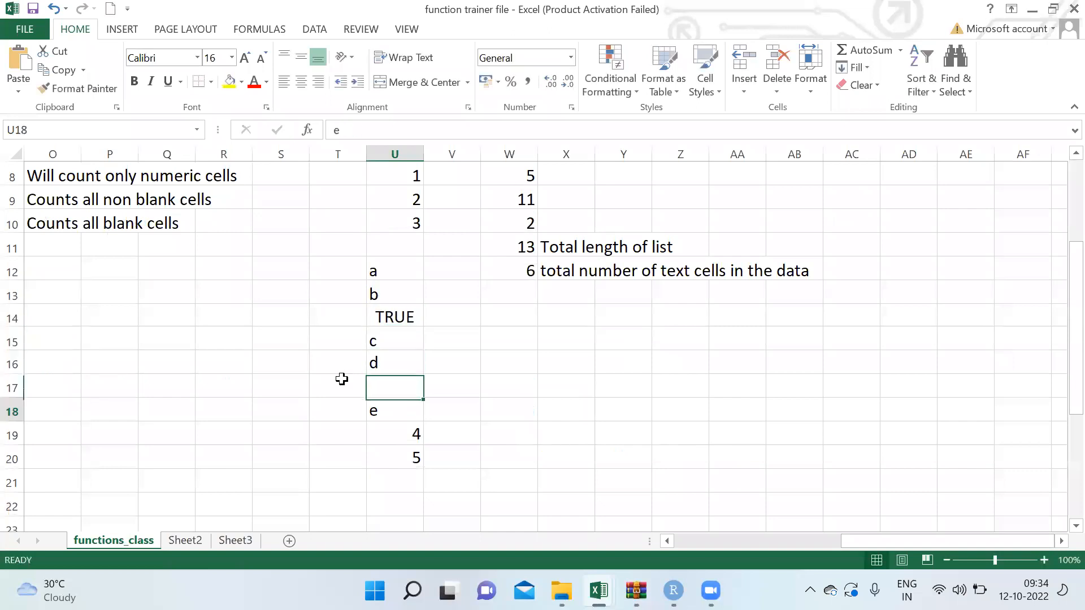
pyautogui.write('FALSE')
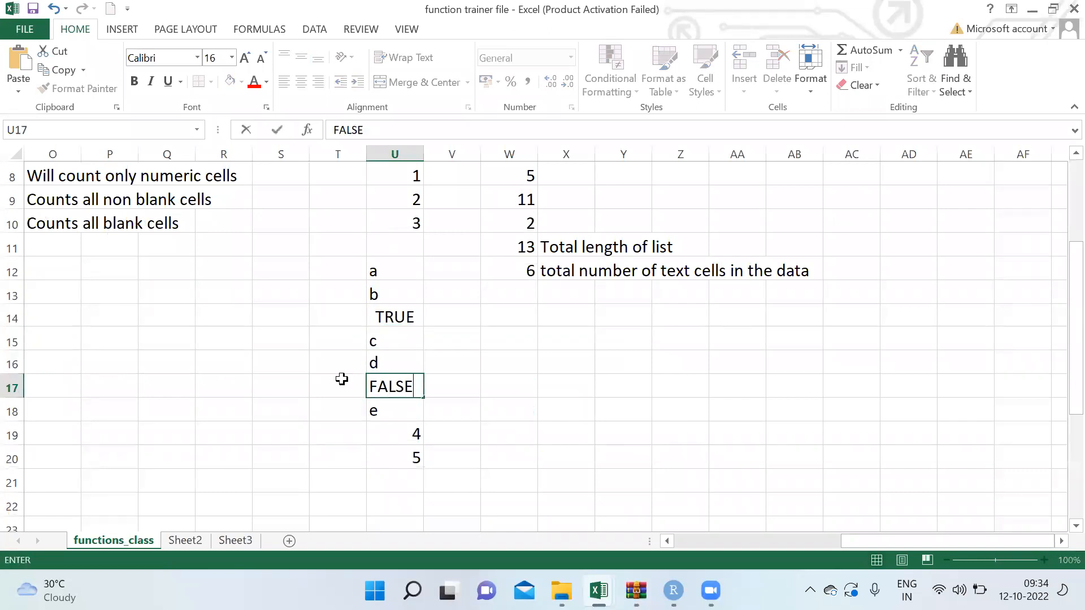
pyautogui.press('Return')
# Step: Enter =AVERAGEA(U8:U20) in W16 to average the whole list, including its text and logical values
pyautogui.press('Up')
pyautogui.press('Up')
pyautogui.press('Right')
pyautogui.press('Right')
pyautogui.press('Right')
pyautogui.press('Left')
pyautogui.write('=aver')
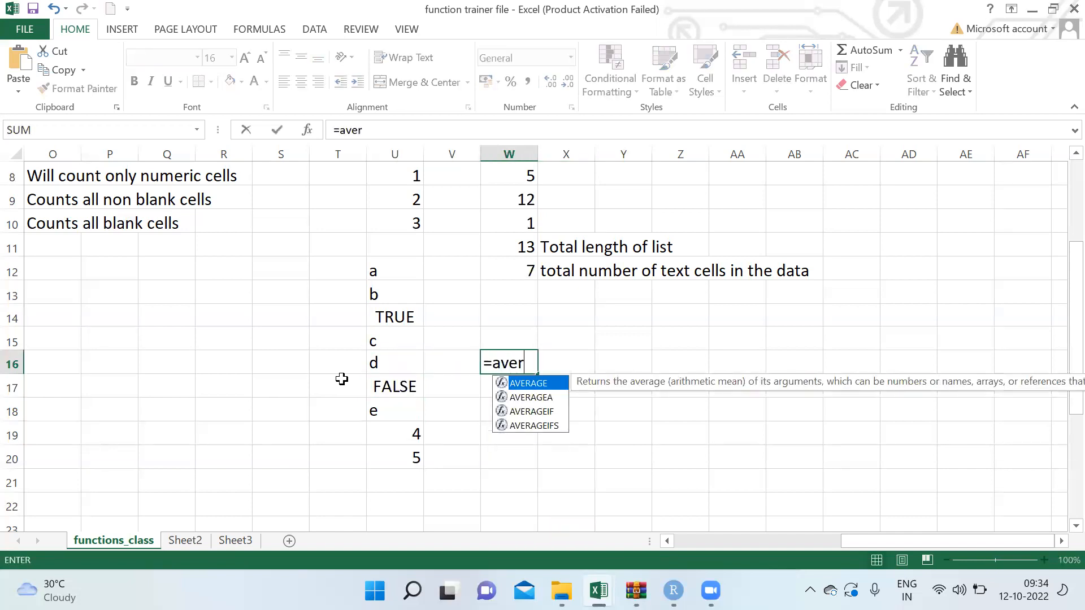
pyautogui.press('Down')
pyautogui.press('Tab')
pyautogui.click(562, 170)
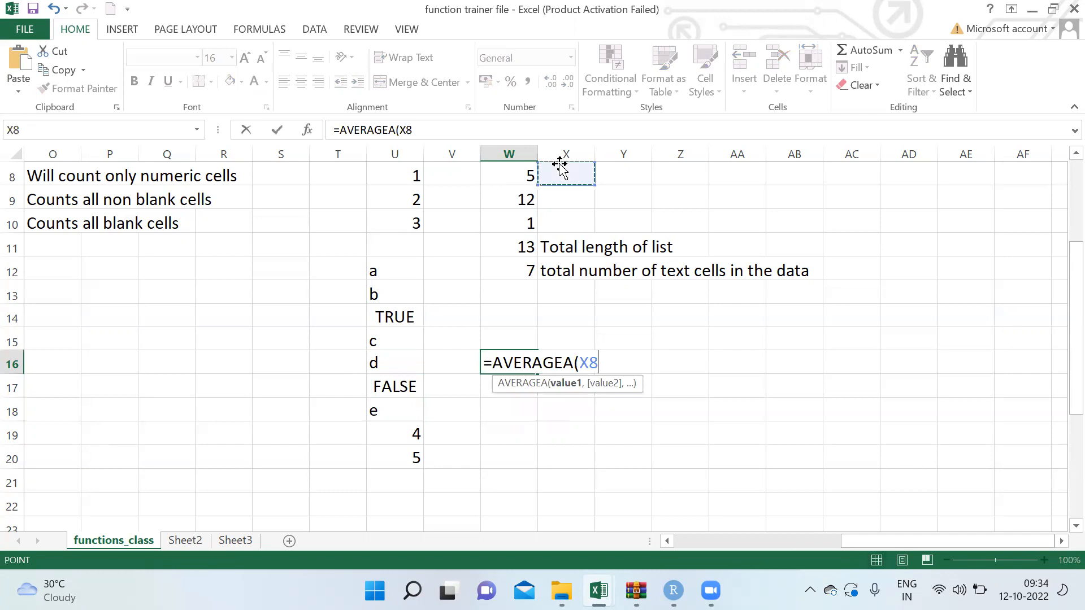
pyautogui.click(391, 220)
pyautogui.scroll(1, 392, 221)
pyautogui.click(392, 221)
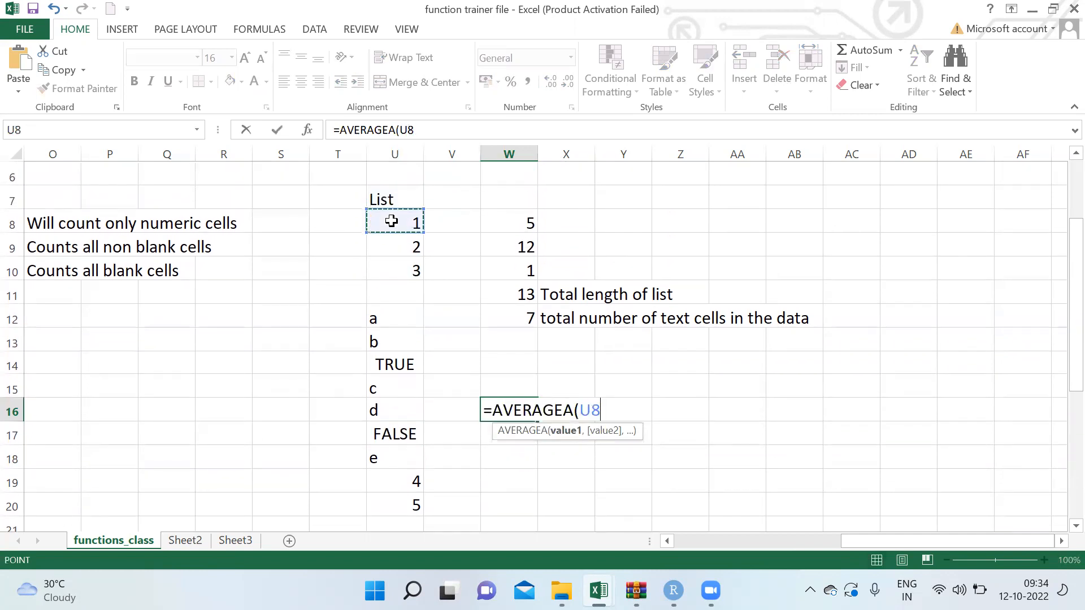
pyautogui.hotkey('shift', 'Down')
pyautogui.hotkey('shift', 'Down')
pyautogui.hotkey('shift', 'Down')
pyautogui.hotkey('shift', 'Down')
pyautogui.hotkey('shift', 'Down')
pyautogui.hotkey('shift', 'Down')
pyautogui.hotkey('shift', 'Down')
pyautogui.hotkey('shift', 'Down')
pyautogui.hotkey('shift', 'Down')
pyautogui.hotkey('shift', 'Down')
pyautogui.hotkey('shift', 'Down')
pyautogui.hotkey('shift', 'Down')
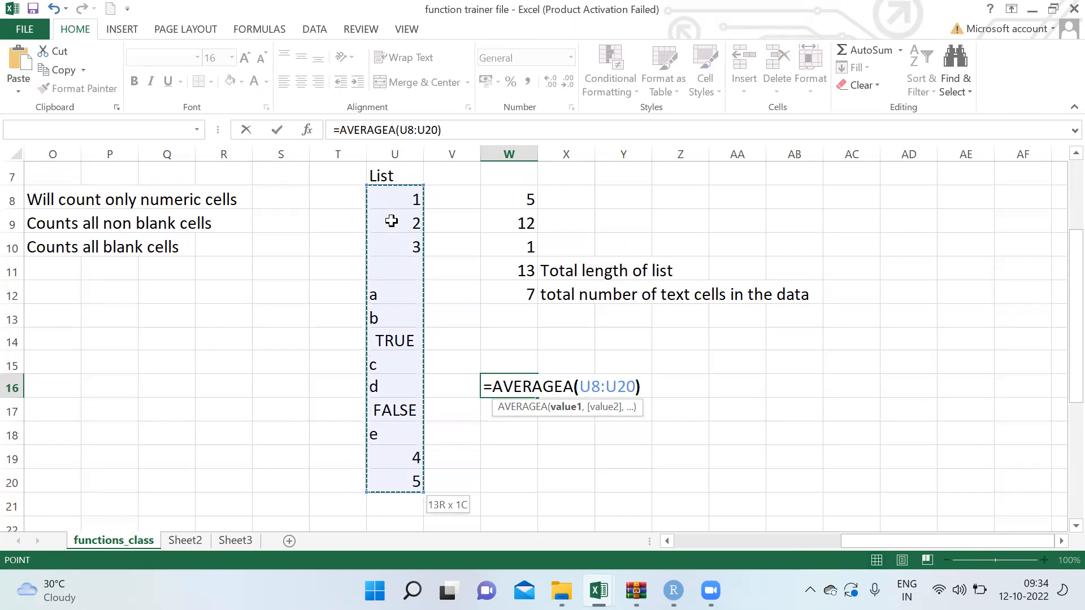
pyautogui.write(')')
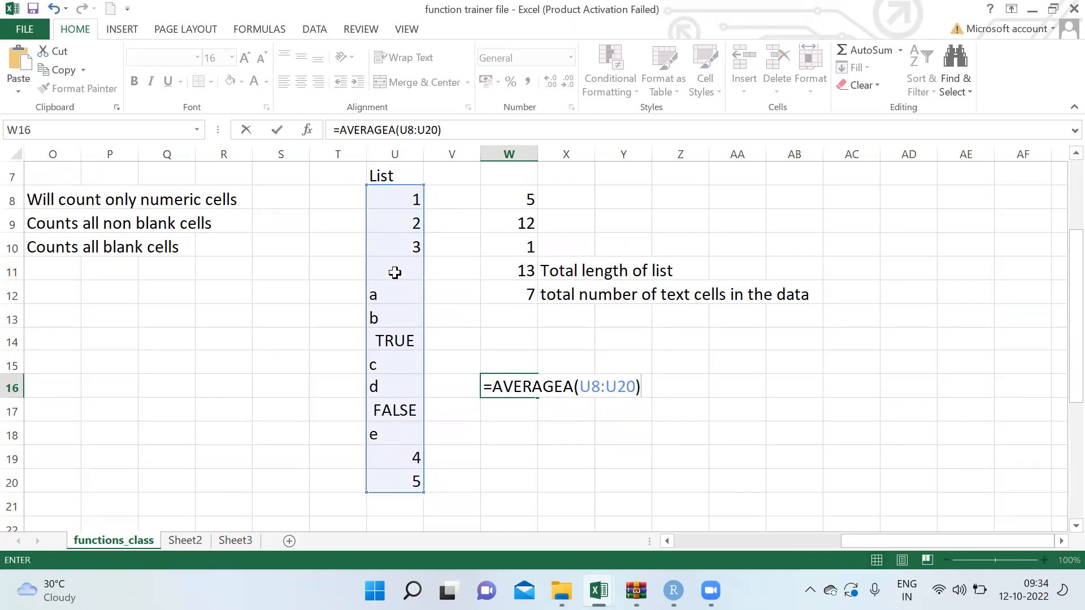
pyautogui.press('Return')
# Step: Compare the AVERAGEA formula in W16 with the TRUE and FALSE entries in the list
pyautogui.press('Up')
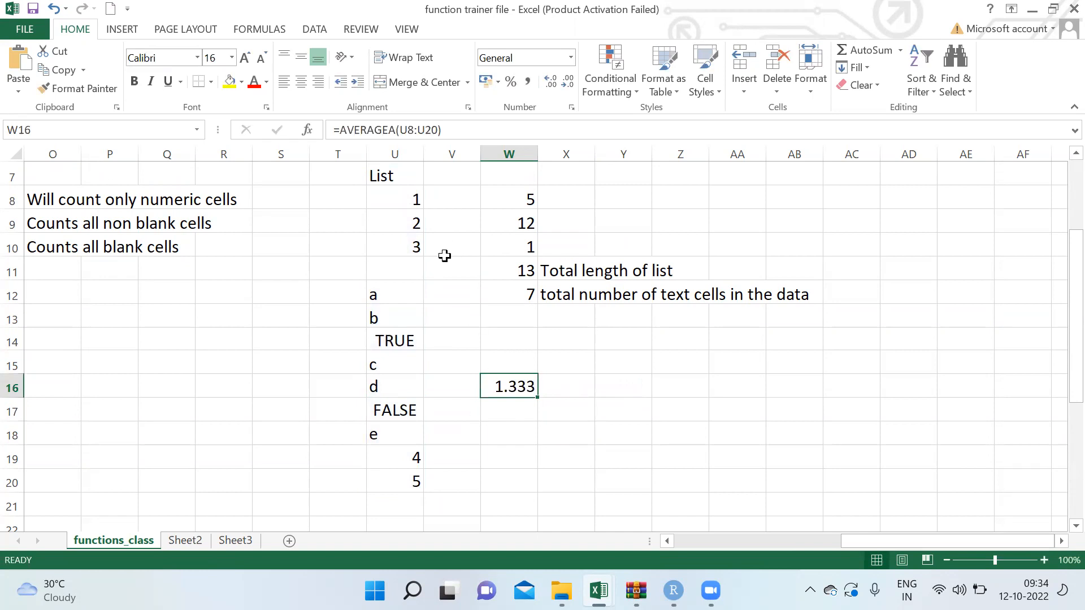
pyautogui.click(396, 344)
pyautogui.click(393, 413)
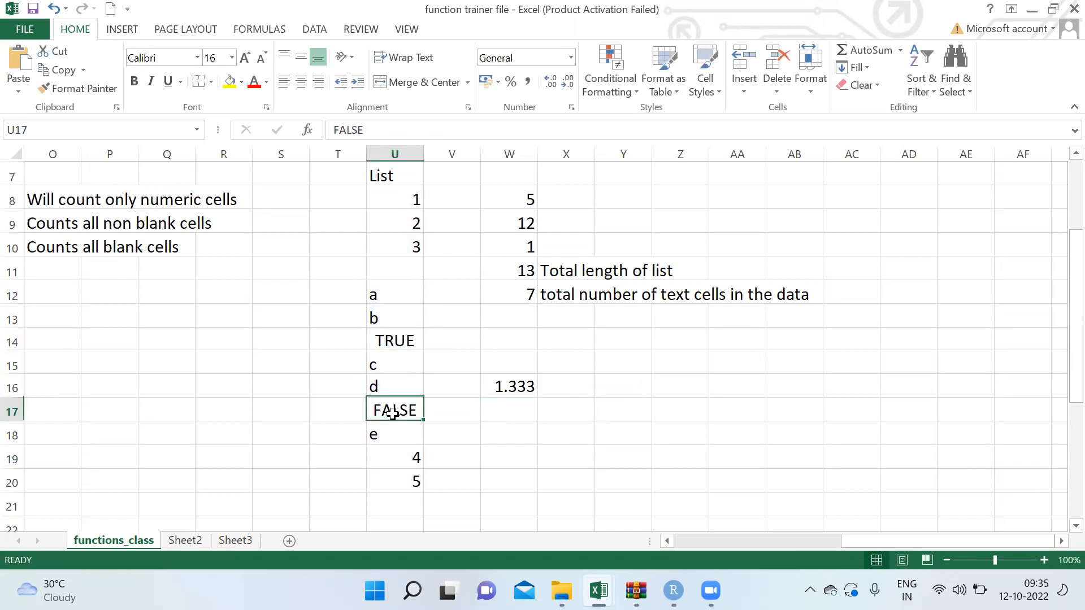
pyautogui.click(489, 388)
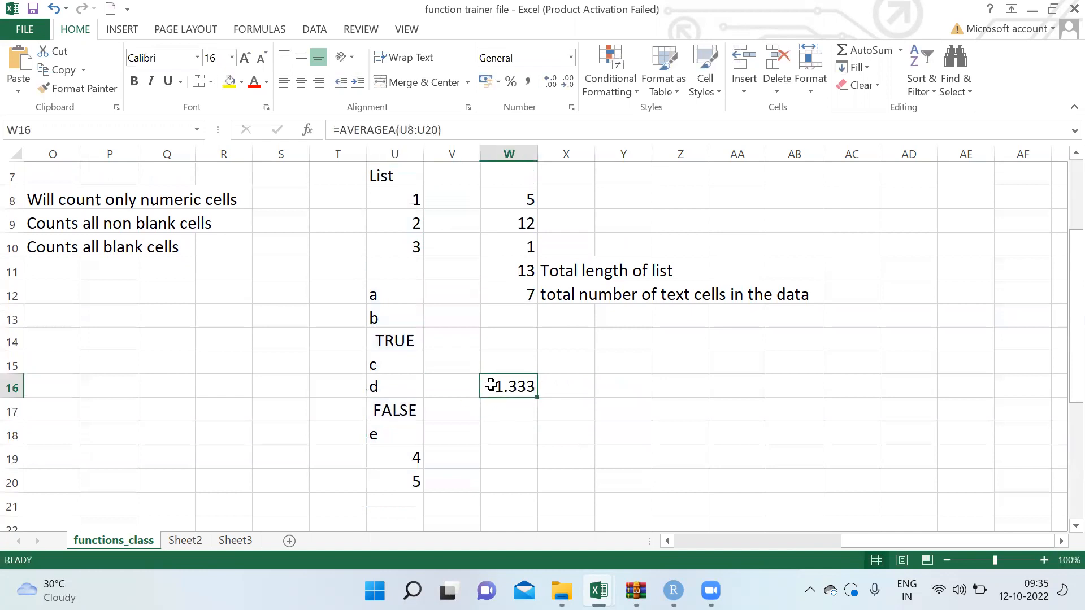
pyautogui.click(624, 363)
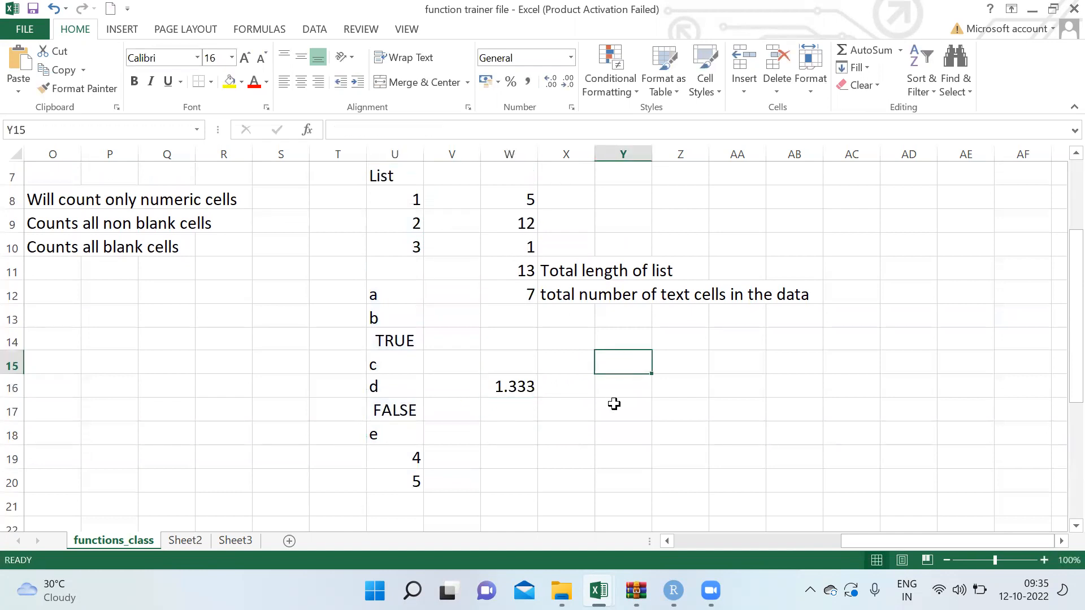
pyautogui.click(603, 386)
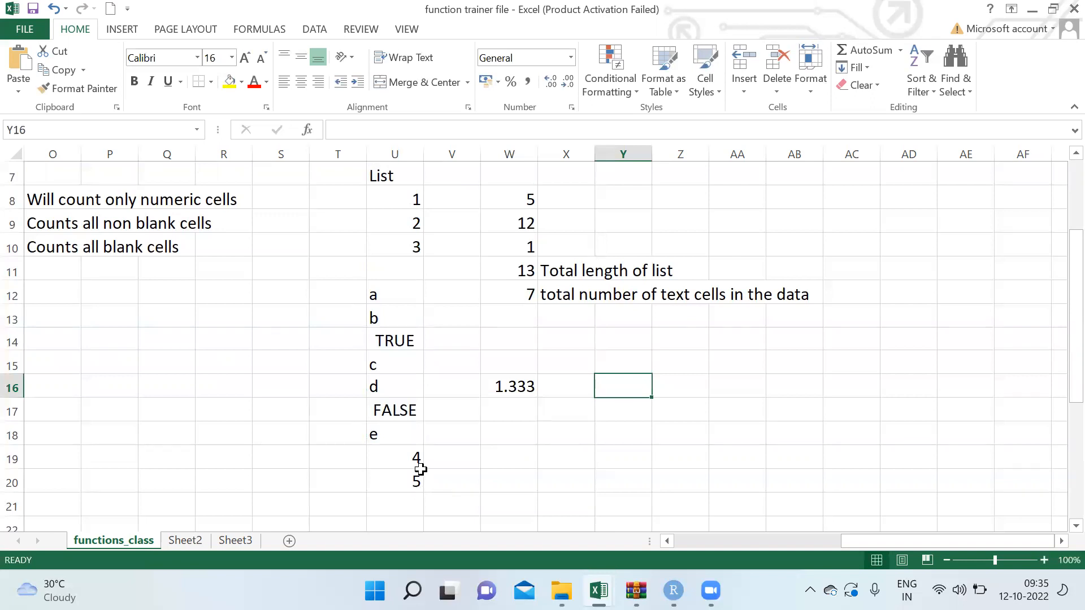
# Step: Enter =15/5 in Z14 to work out the average of the list's numeric cells by hand
pyautogui.click(681, 310)
pyautogui.click(661, 343)
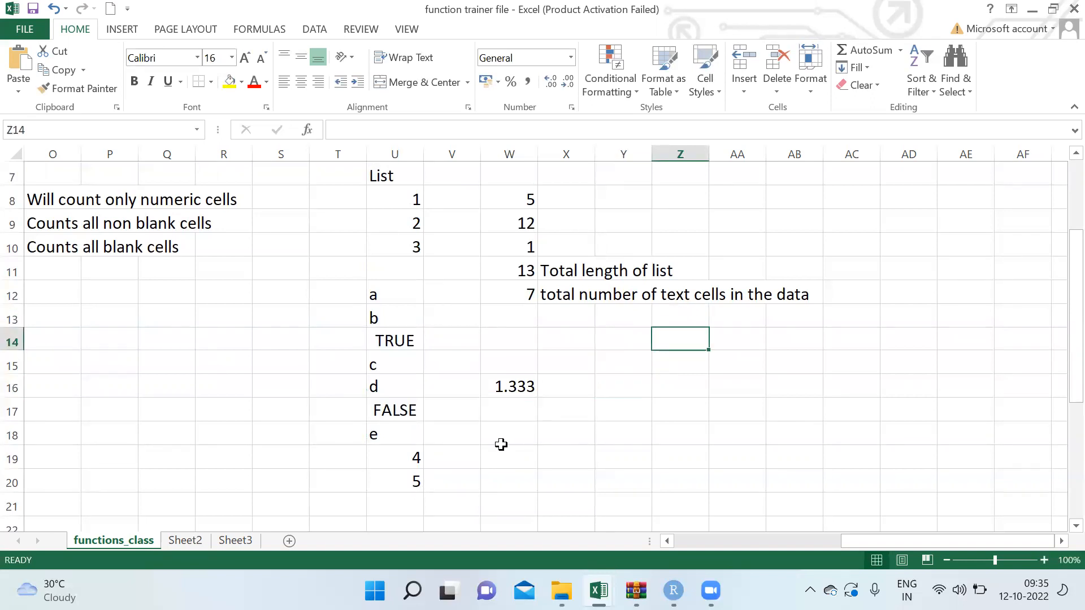
pyautogui.write('=')
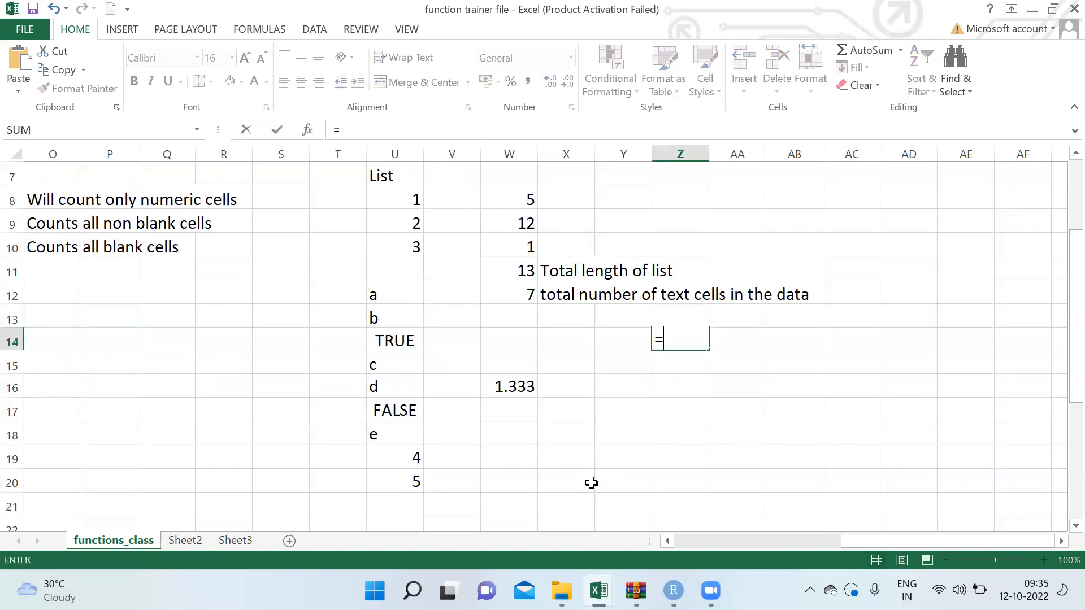
pyautogui.write('15/5')
pyautogui.press('Return')
# Step: Enter =16/7 in Z16 as a manual calculation to compare with the AVERAGEA result
pyautogui.press('Up')
pyautogui.press('Left')
pyautogui.press('Left')
pyautogui.press('Down')
pyautogui.press('Down')
pyautogui.press('Left')
pyautogui.press('Right')
pyautogui.press('Right')
pyautogui.press('Right')
pyautogui.write('=')
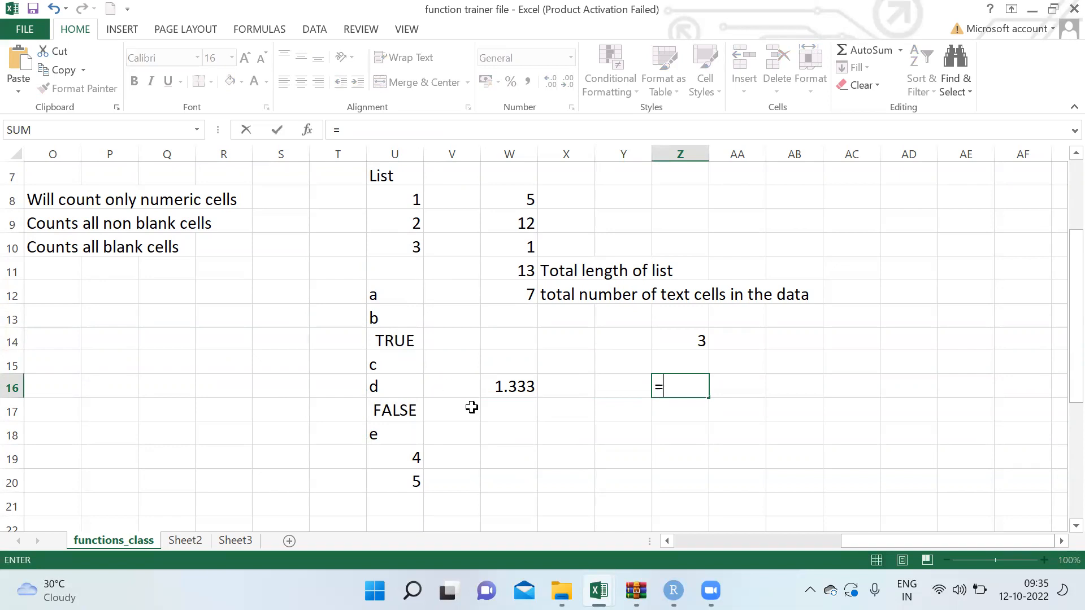
pyautogui.write('16')
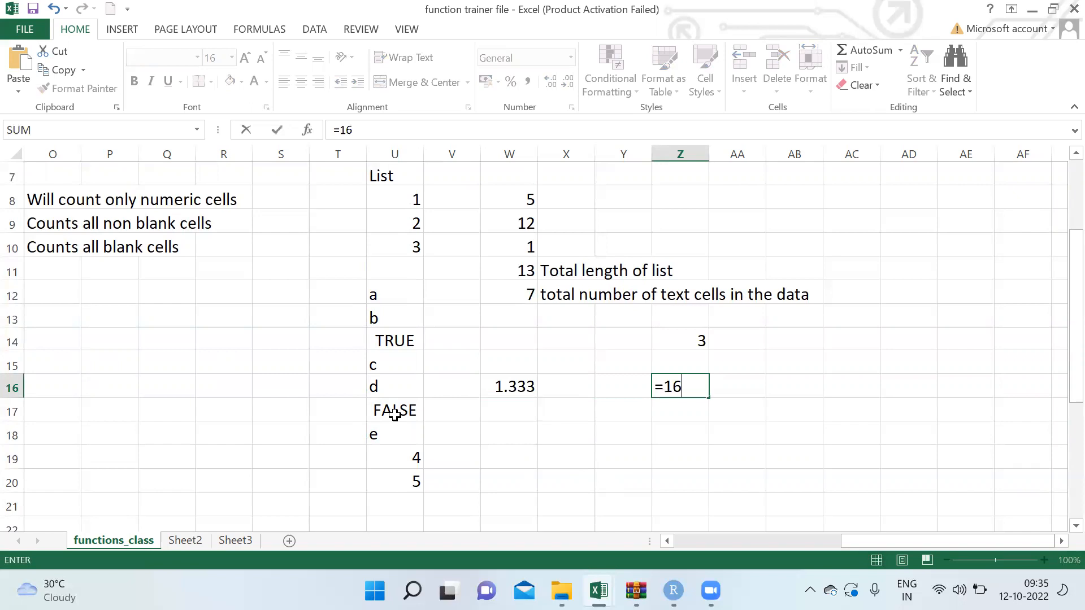
pyautogui.write('/7')
pyautogui.press('Return')
pyautogui.press('Up')
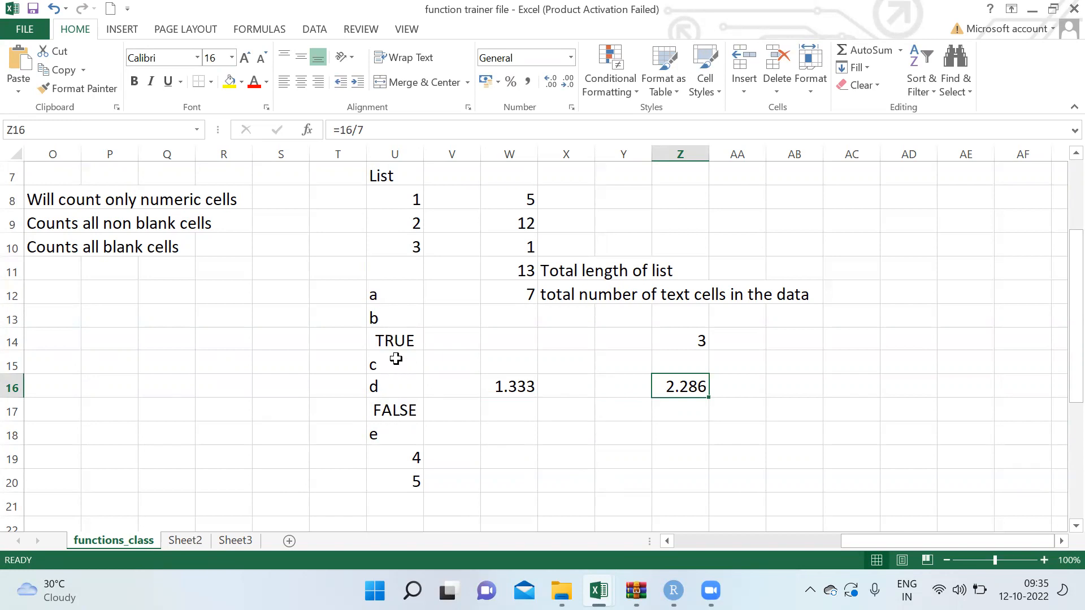
# Step: Change the divisor of the Z16 formula to 12, making it =16/12
pyautogui.doubleClick(672, 380)
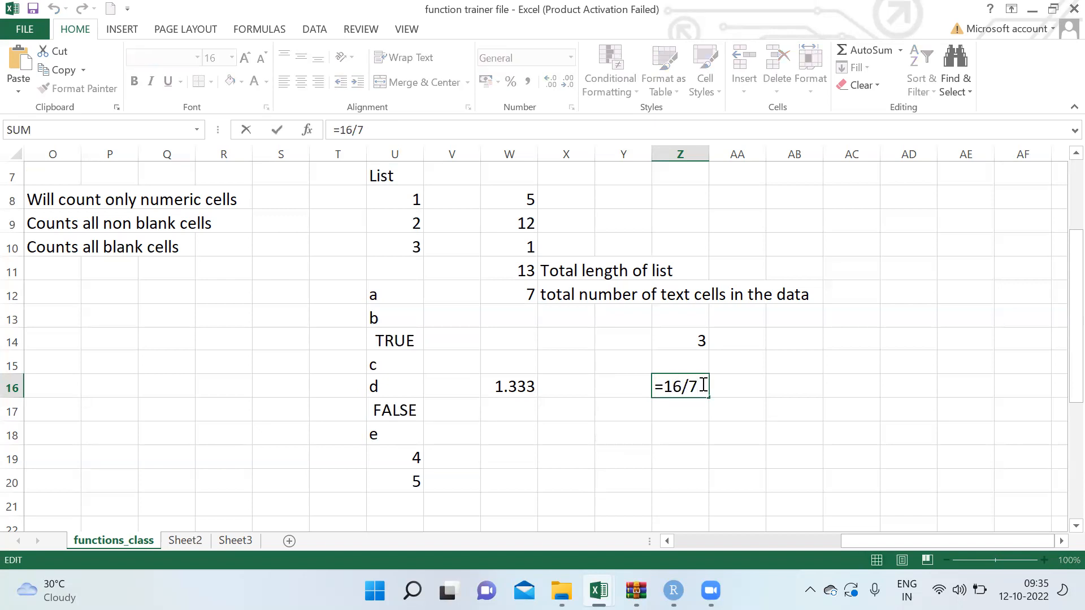
pyautogui.press('BackSpace')
pyautogui.write('12')
pyautogui.press('Return')
pyautogui.press('Up')
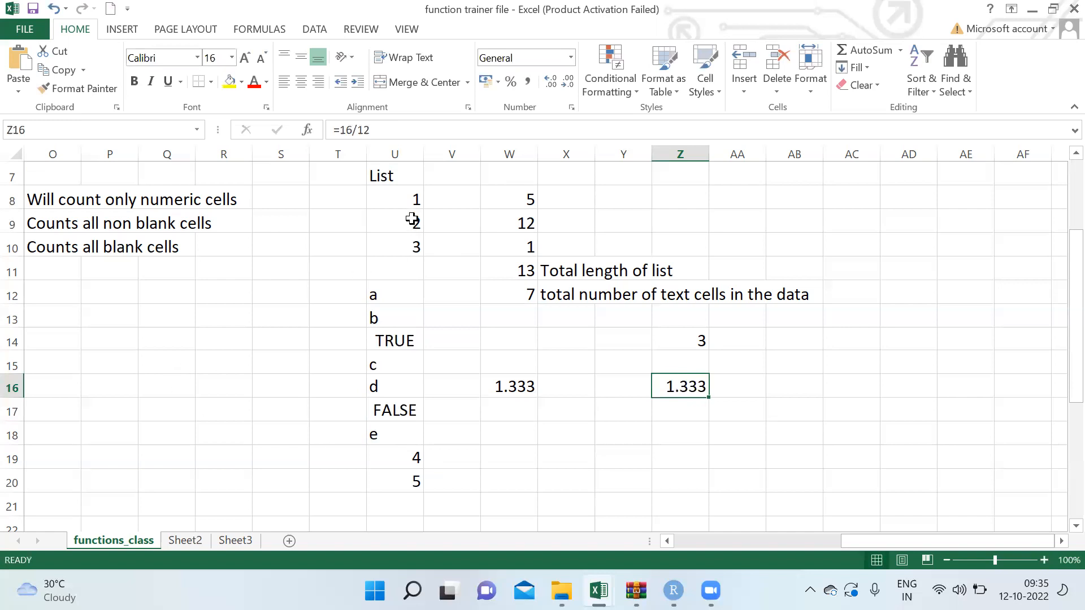
# Step: Check the numerator and divisor of the Z16 formula against the text entries in the list
pyautogui.doubleClick(680, 386)
pyautogui.press('Escape')
pyautogui.click(381, 287)
pyautogui.click(375, 315)
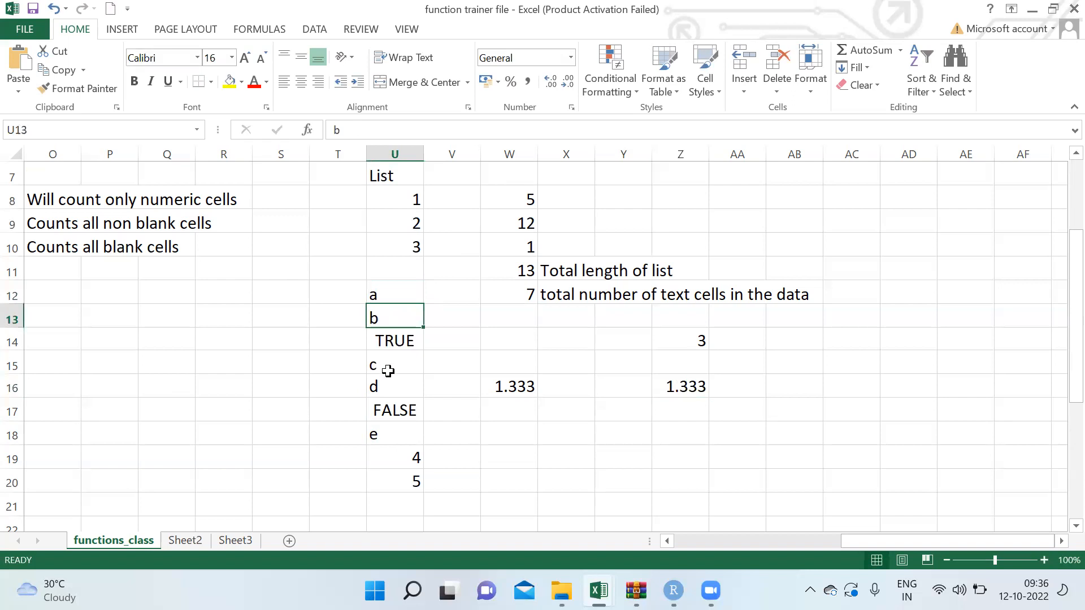
pyautogui.click(386, 377)
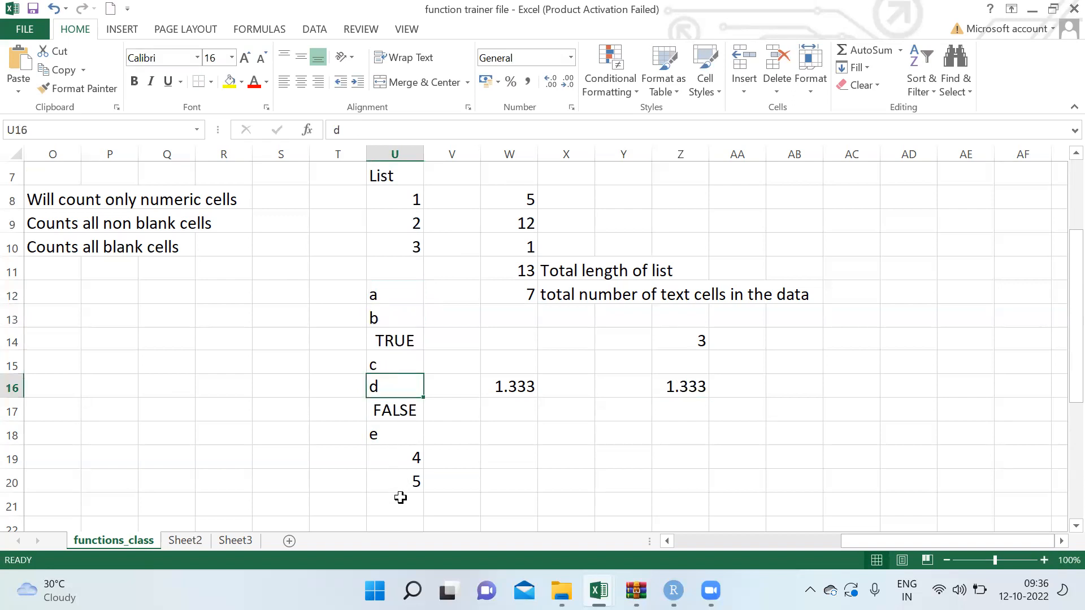
pyautogui.click(680, 388)
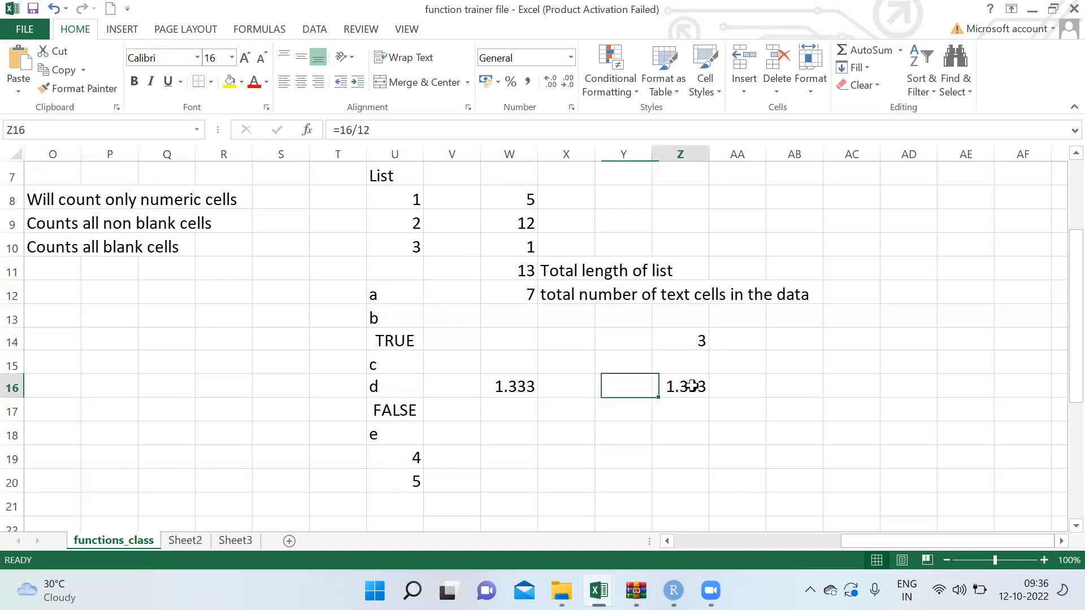
pyautogui.click(348, 128)
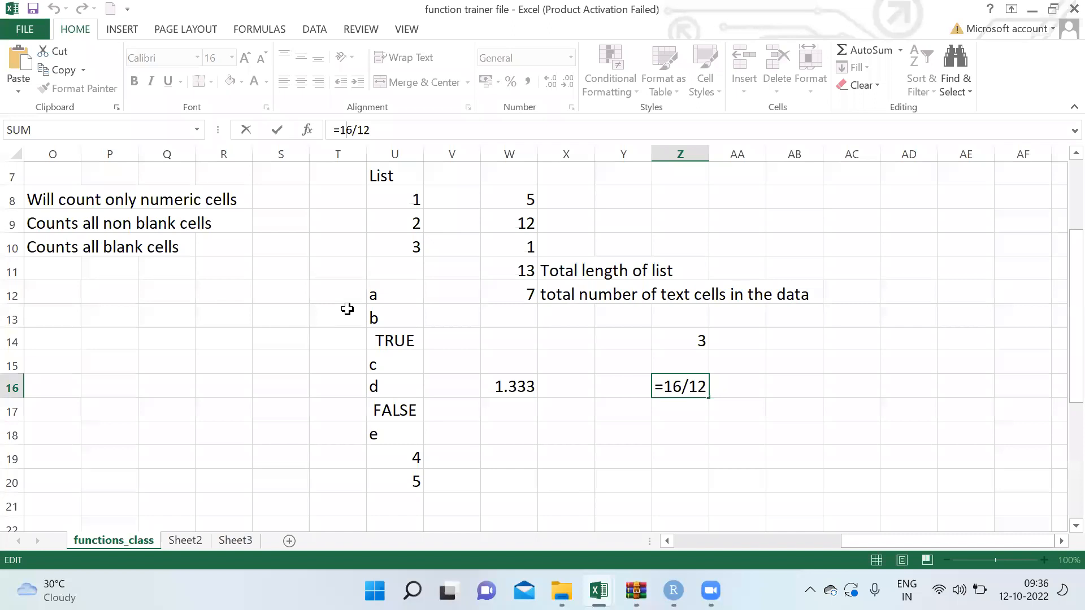
pyautogui.press('Left')
pyautogui.click(347, 309)
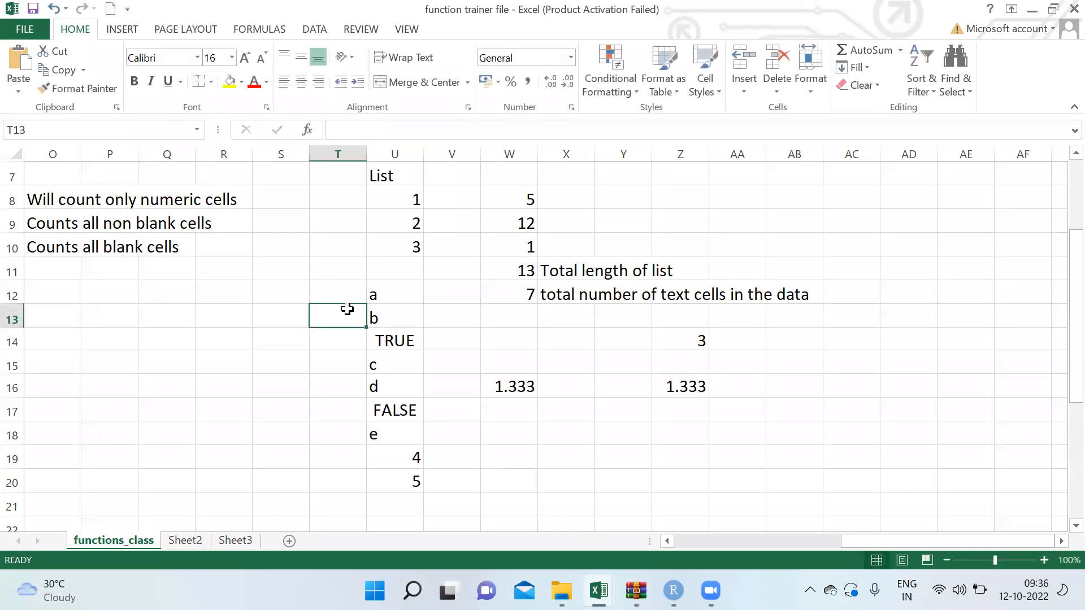
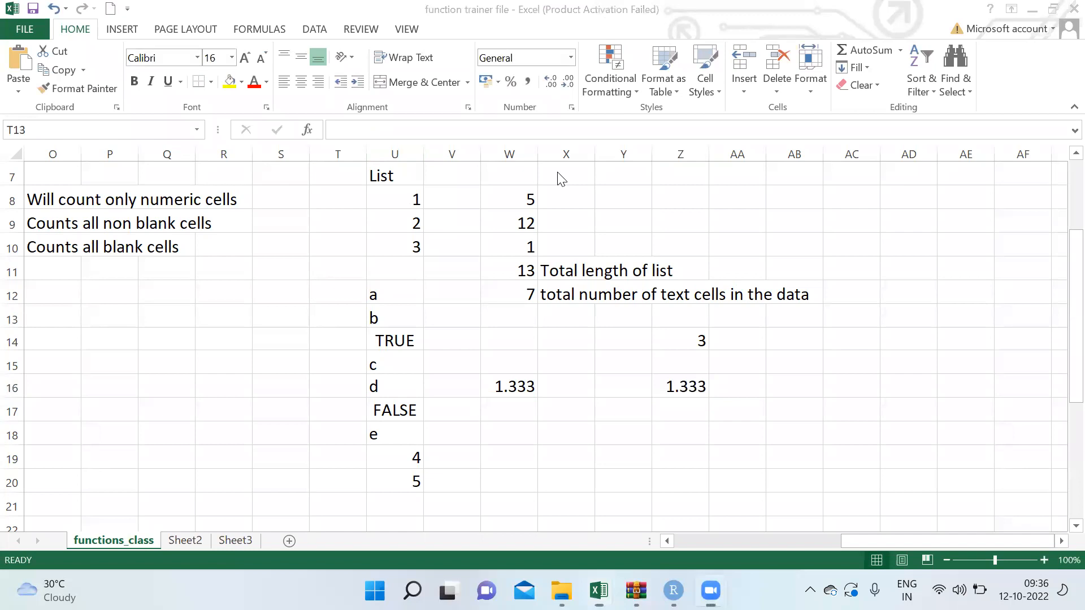
# Step: Complete the heading in AC2 so that it reads Conditional Functions
pyautogui.click(407, 295)
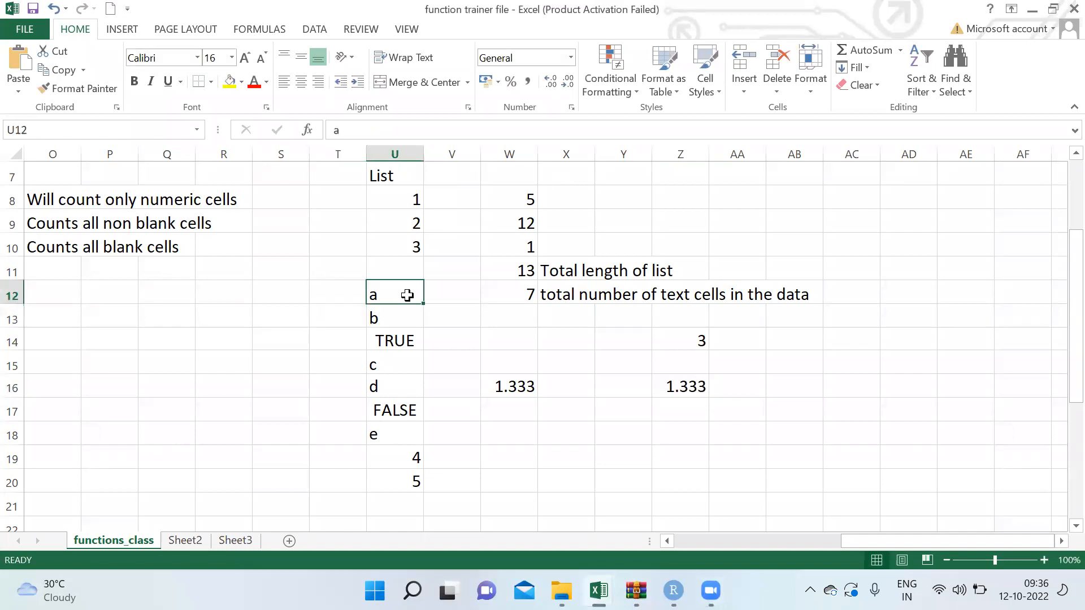
pyautogui.click(589, 317)
pyautogui.hotkey('ctrl', 'Up')
pyautogui.hotkey('ctrl', 'Up')
pyautogui.hotkey('ctrl', 'Up')
pyautogui.press('Right')
pyautogui.press('Right')
pyautogui.press('Right')
pyautogui.press('Right')
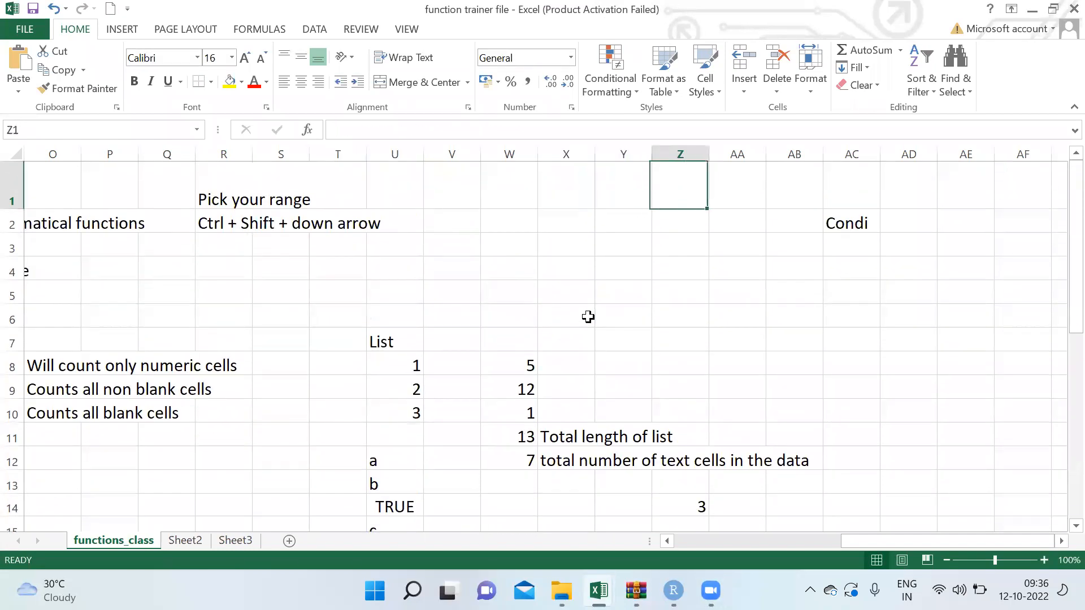
pyautogui.press('Down')
pyautogui.press('Right')
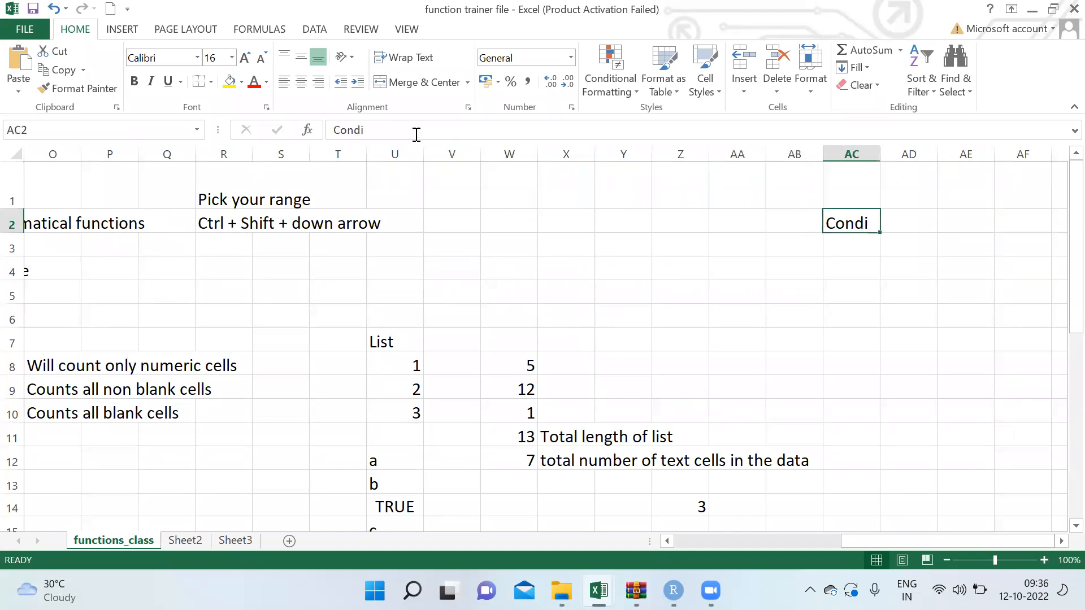
pyautogui.click(408, 131)
pyautogui.write('tioina')
pyautogui.press('BackSpace')
pyautogui.press('BackSpace')
pyautogui.press('BackSpace')
pyautogui.press('BackSpace')
pyautogui.write('o')
pyautogui.press('BackSpace')
pyautogui.write('onql')
pyautogui.press('BackSpace')
pyautogui.press('BackSpace')
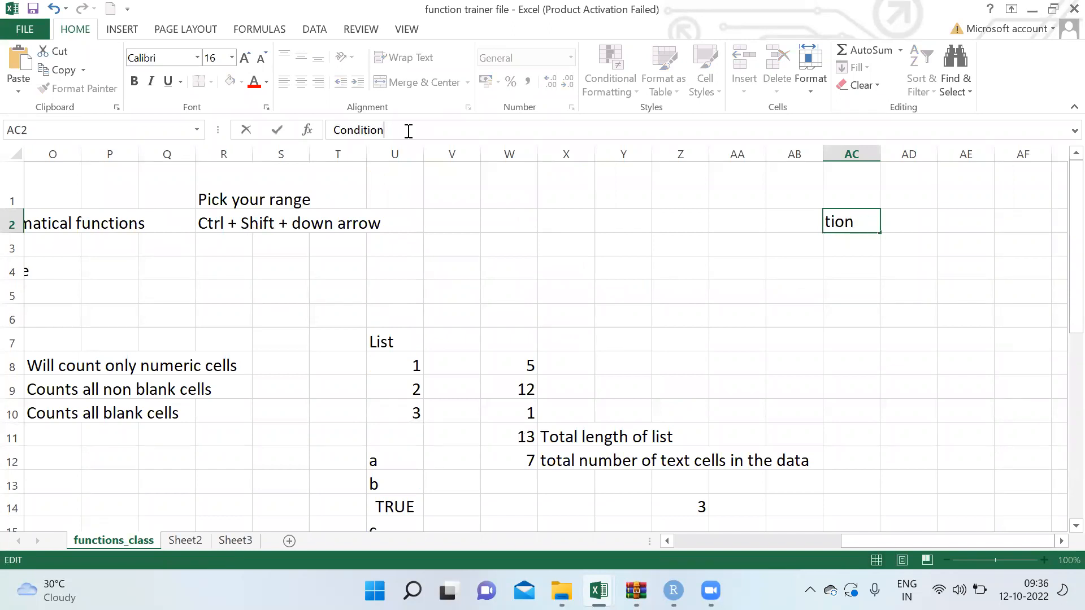
pyautogui.write('al Functions')
pyautogui.press('Return')
# Step: Enter the subheadings Singular in AC3 and Plural in AD3, and widen column AC to fit its text
pyautogui.write('Coun')
pyautogui.press('BackSpace')
pyautogui.press('BackSpace')
pyautogui.press('BackSpace')
pyautogui.write('Sing')
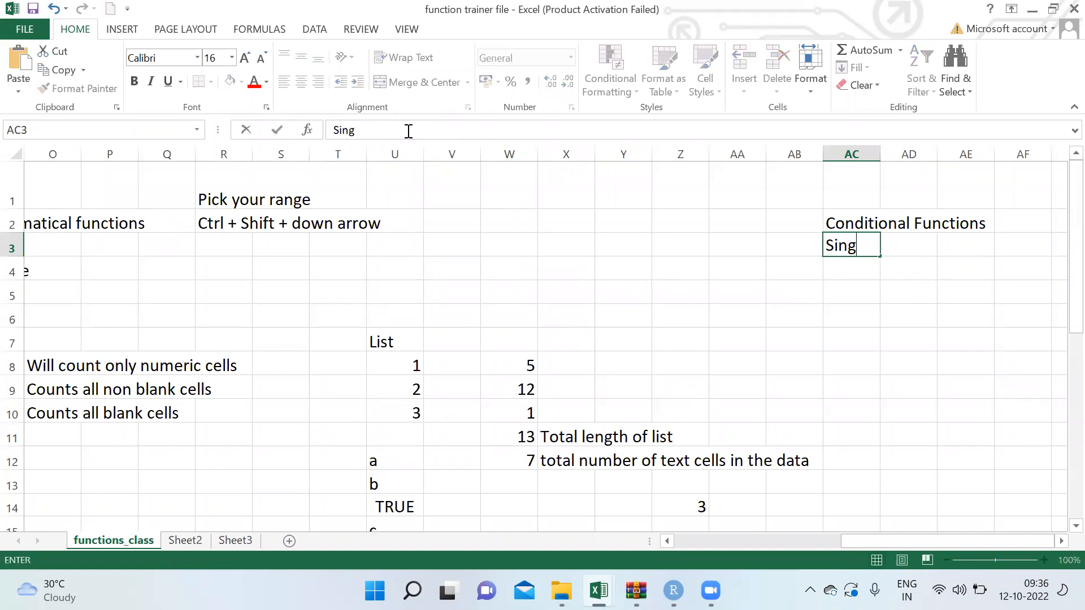
pyautogui.write('ula')
pyautogui.press('Tab')
pyautogui.write('Plura')
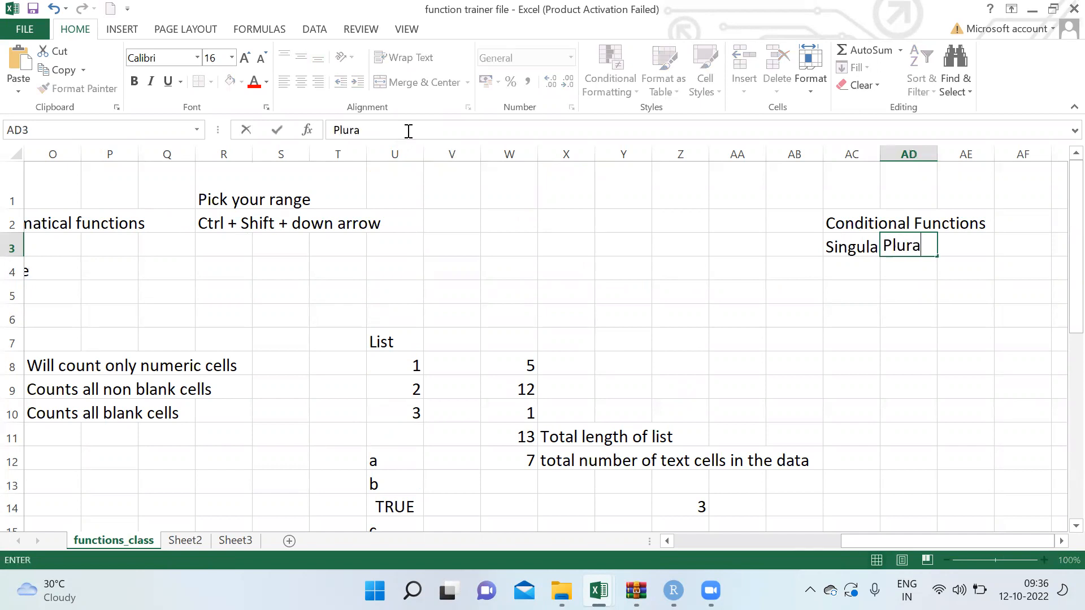
pyautogui.press('Return')
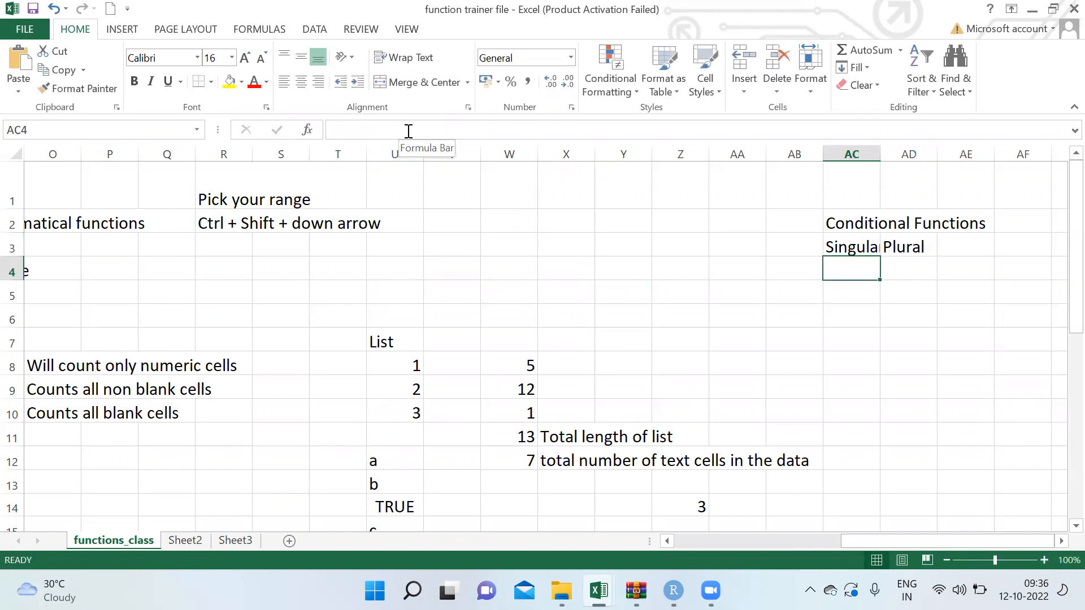
pyautogui.press('Up')
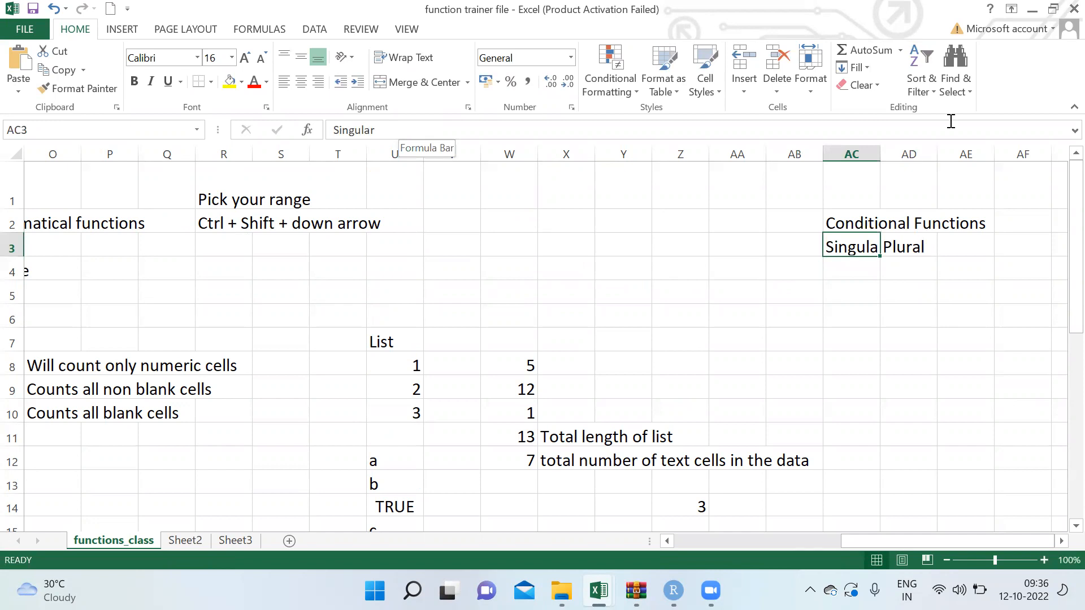
pyautogui.click(875, 288)
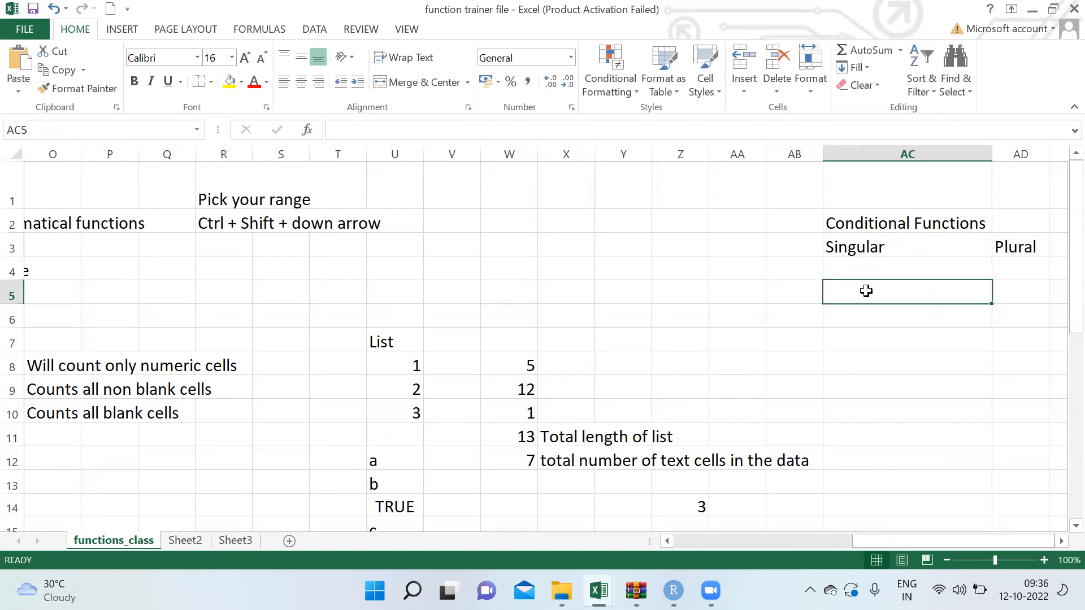
# Step: List Sumif, Counif and Averageif in AC4:AC6 under the Singular subheading
pyautogui.press('Right')
pyautogui.hscroll(2, 874, 288)
pyautogui.press('Left')
pyautogui.press('Up')
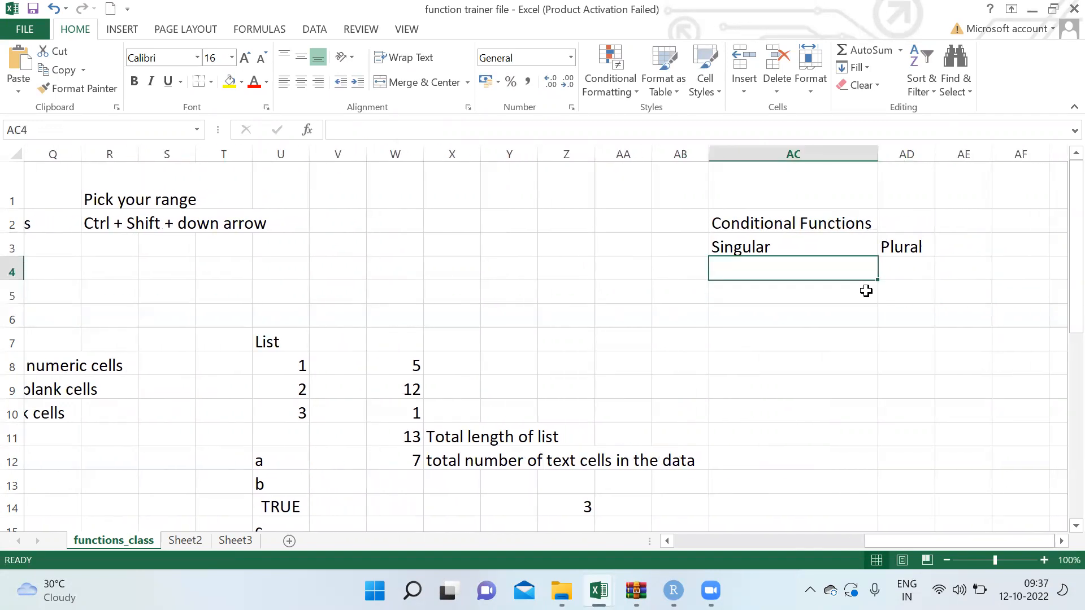
pyautogui.press('F2')
pyautogui.write('Sumif')
pyautogui.press('Return')
pyautogui.write('Counif')
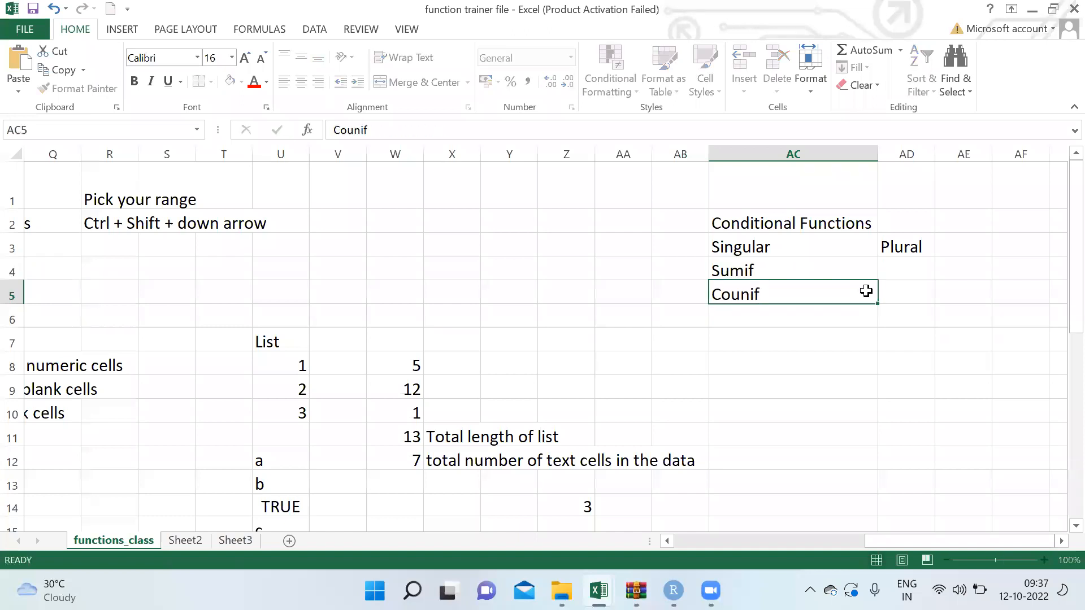
pyautogui.press('Return')
pyautogui.write('Averageif')
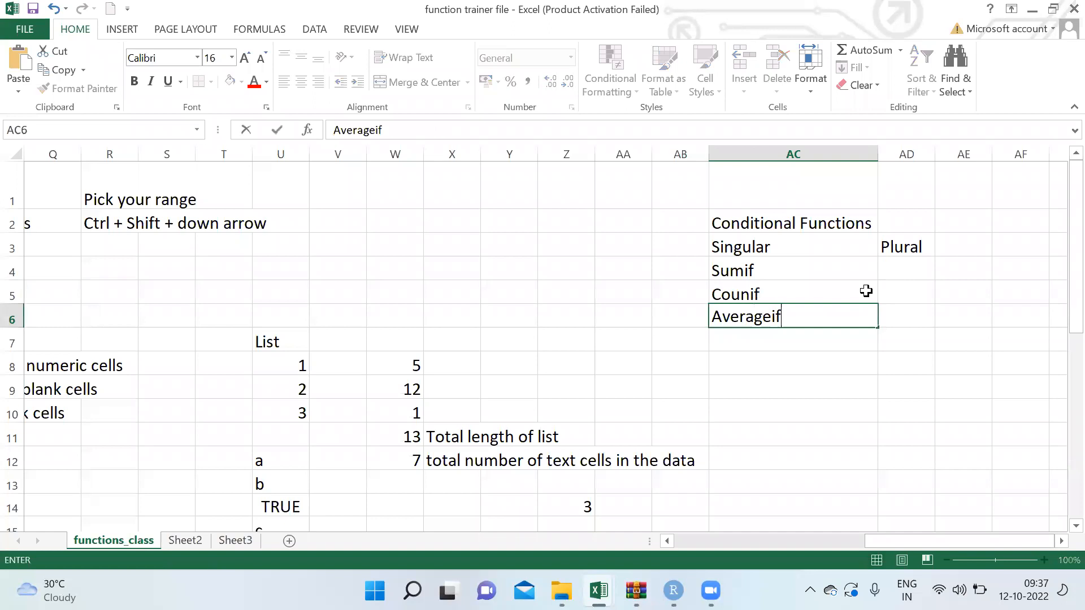
pyautogui.press('Return')
# Step: Merge and center AB4:AB6 beside the singular functions, and label it One criteria with wrapped text
pyautogui.press('Up')
pyautogui.press('Up')
pyautogui.press('Up')
pyautogui.hotkey('shift', 'Down')
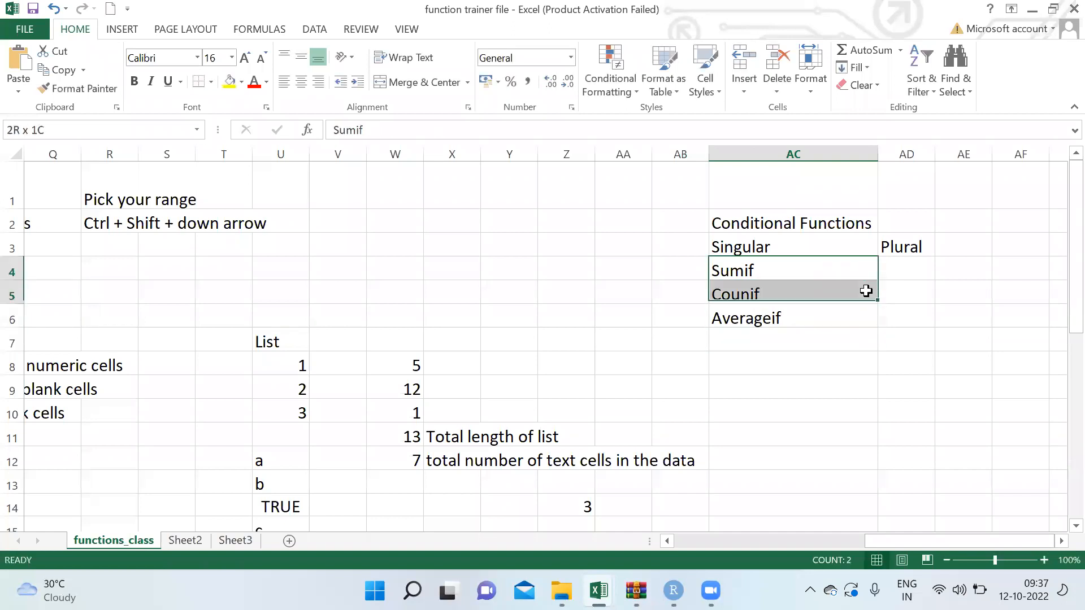
pyautogui.hotkey('shift', 'Down')
pyautogui.press('Left')
pyautogui.hotkey('shift', 'Down')
pyautogui.hotkey('shift', 'Down')
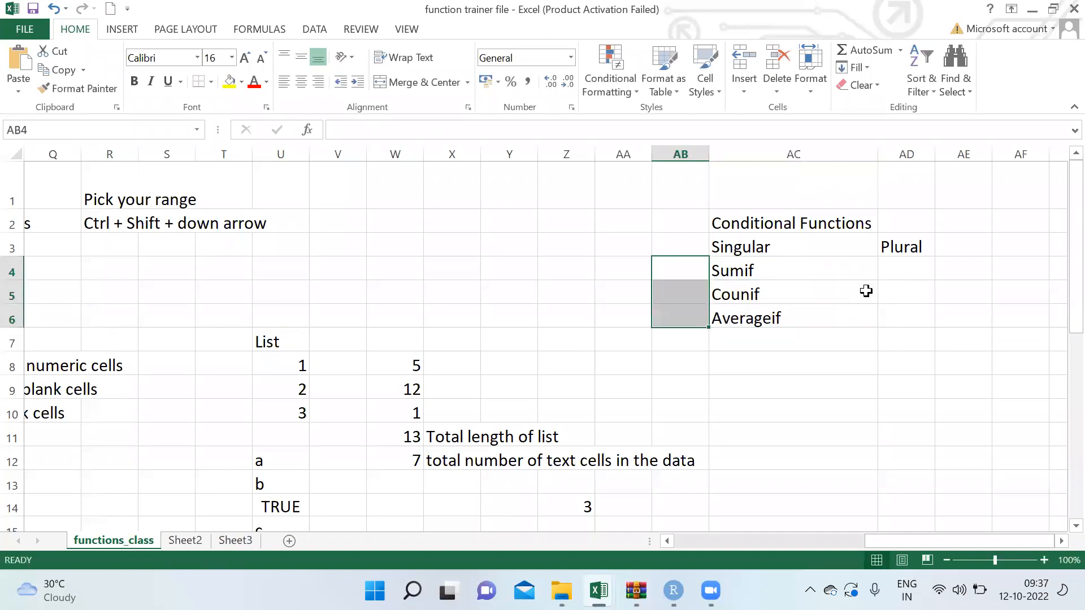
pyautogui.press('alt')
pyautogui.write('hmcOne cri')
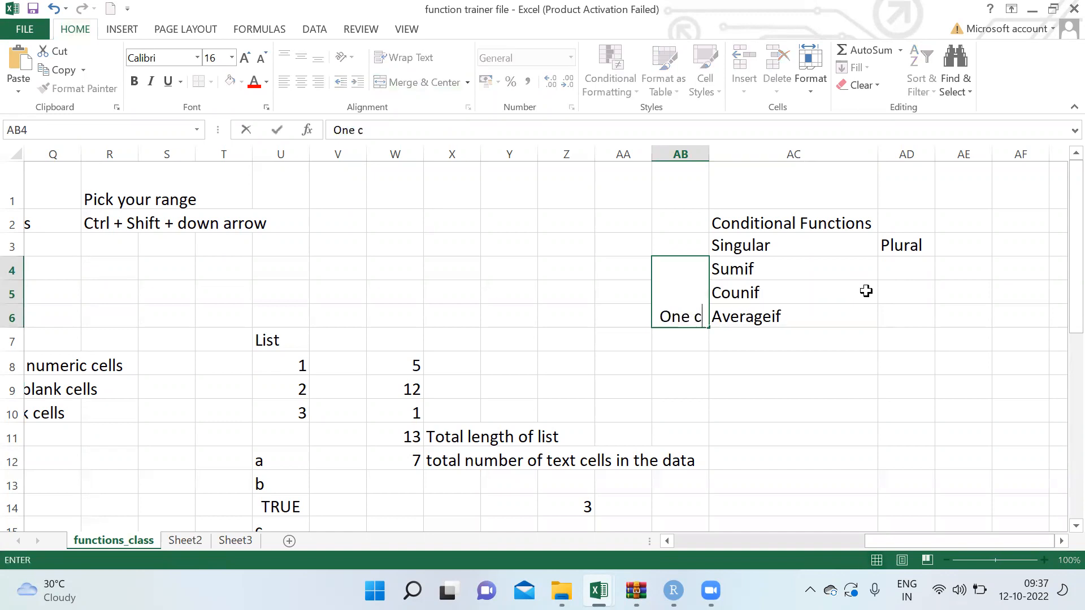
pyautogui.write('teria')
pyautogui.press('Return')
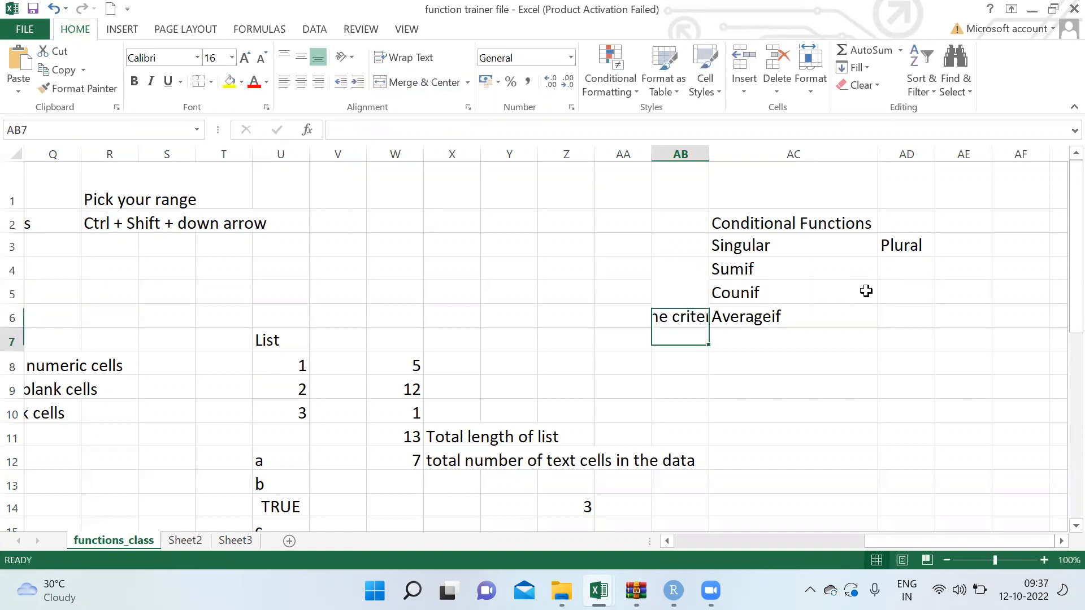
pyautogui.press('Up')
pyautogui.click(404, 58)
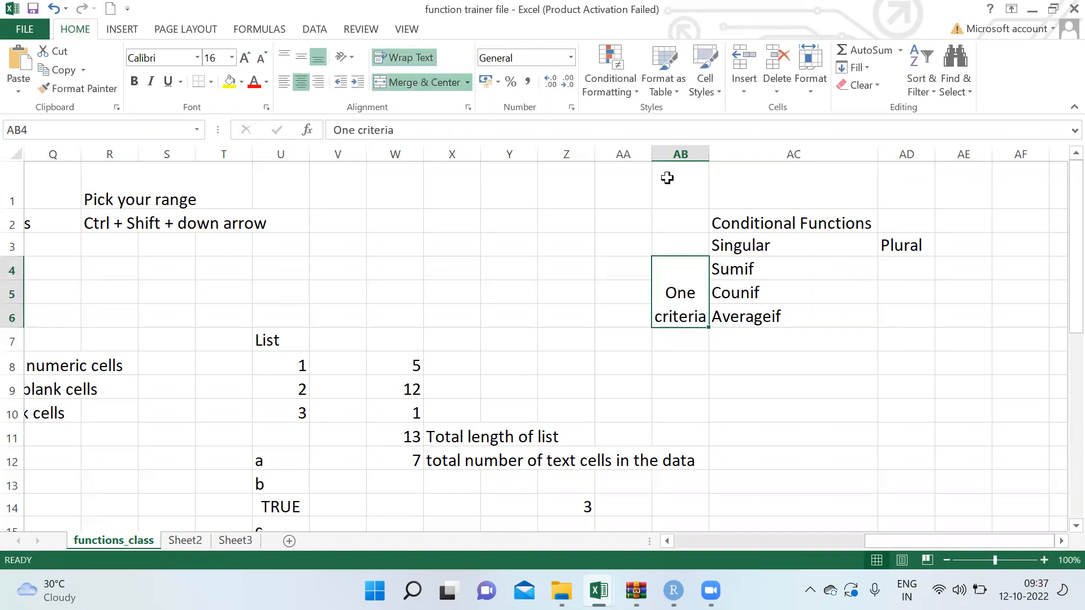
# Step: Fill the singular function names in AC4:AC6 with the lightest red theme color
pyautogui.click(736, 251)
pyautogui.moveTo(739, 265); pyautogui.dragTo(747, 316)
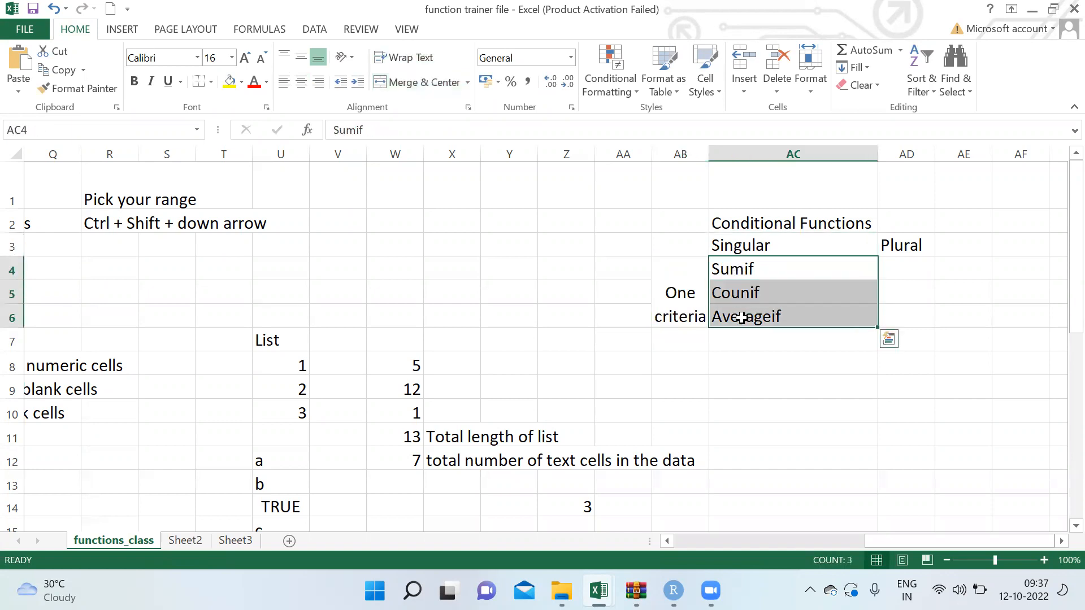
pyautogui.click(242, 82)
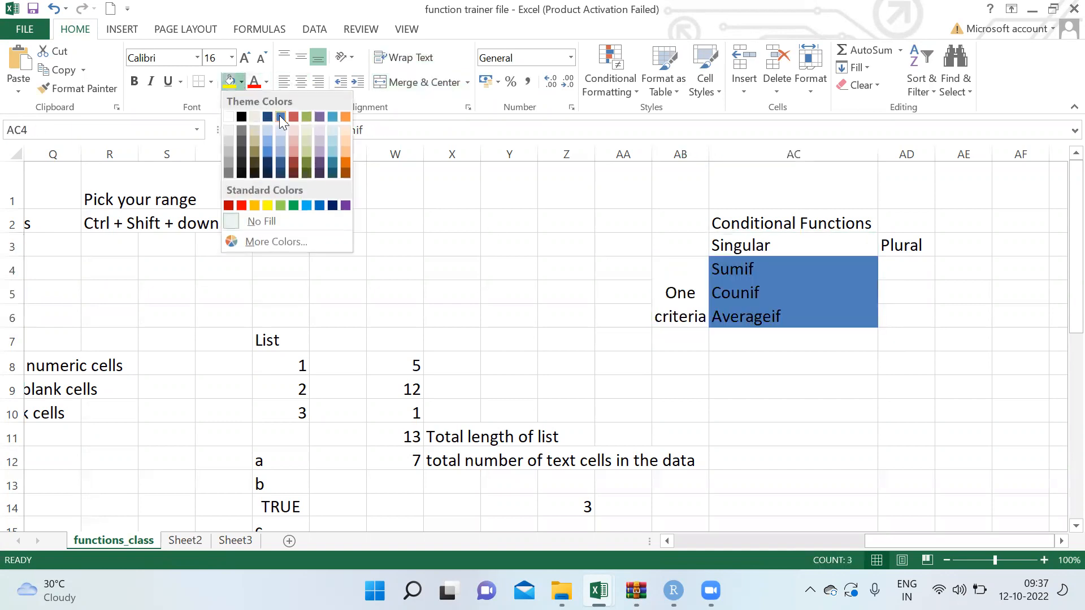
pyautogui.click(296, 131)
pyautogui.click(745, 298)
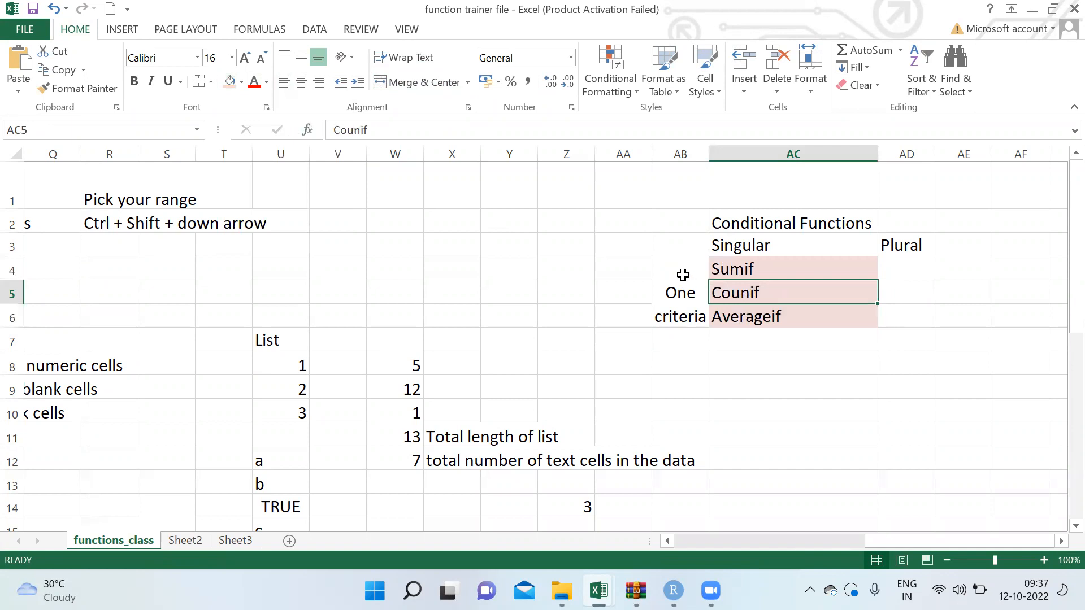
# Step: List Sumifs, Countifs and Averageif in AD4:AD6 under the Plural subheading
pyautogui.click(905, 270)
pyautogui.write('Sumifs')
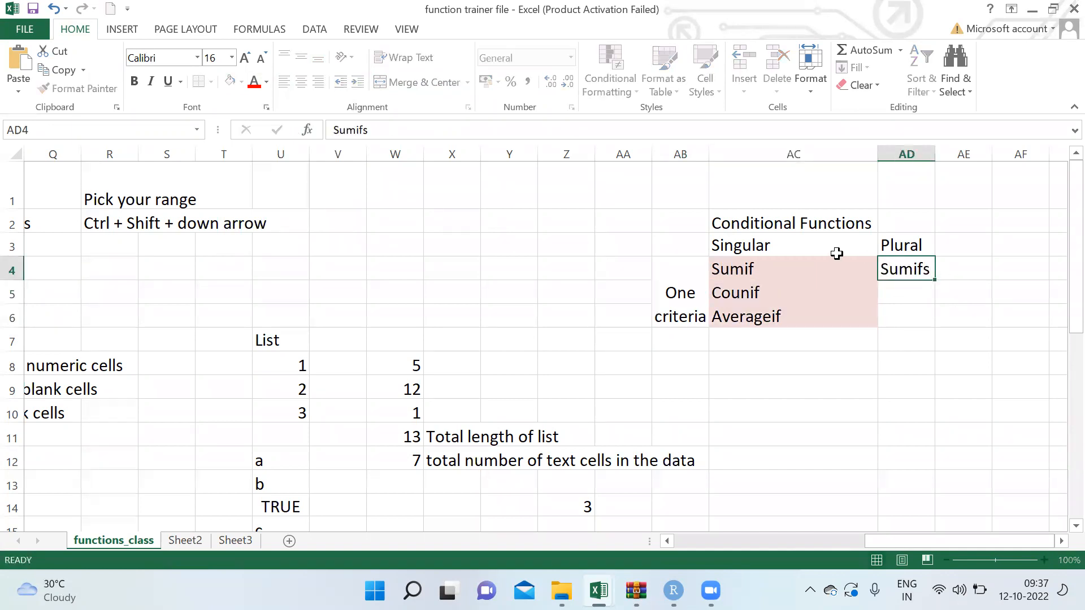
pyautogui.press('Return')
pyautogui.write('Co')
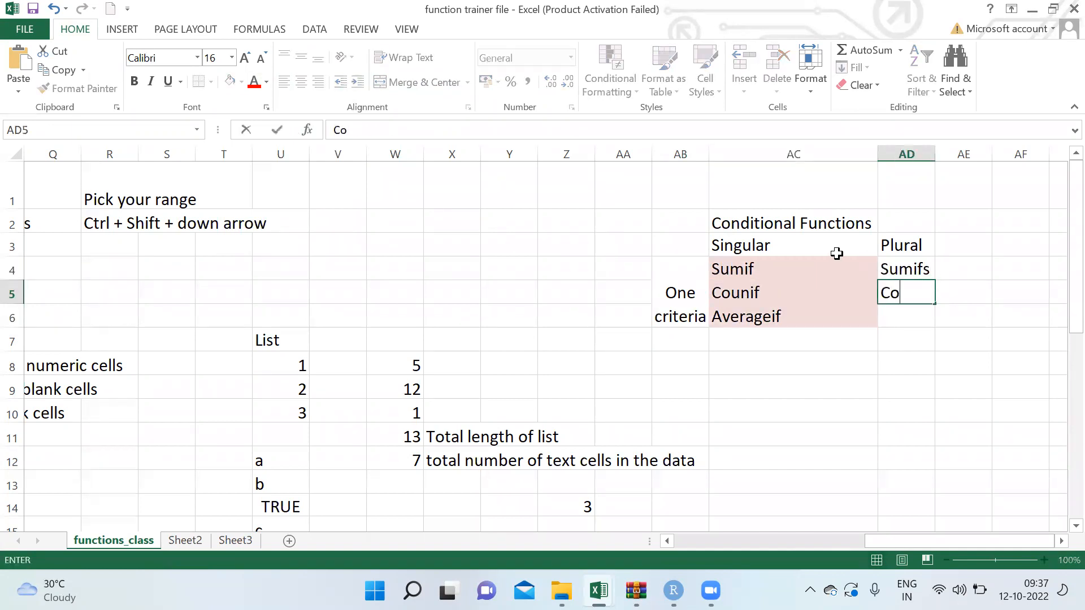
pyautogui.write('untifs')
pyautogui.press('Return')
pyautogui.write('Av')
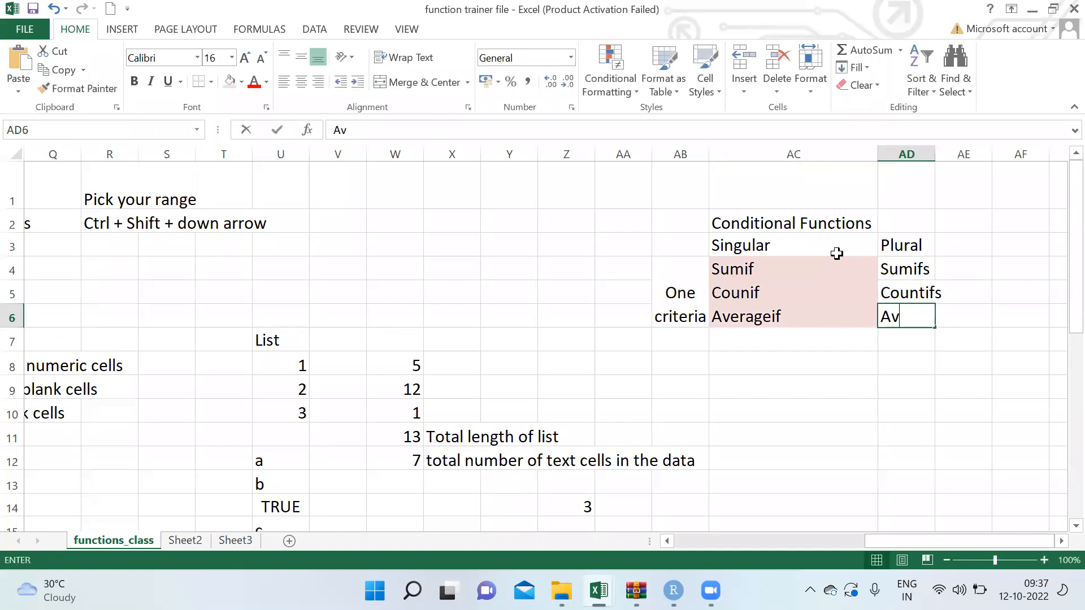
pyautogui.write('erage ')
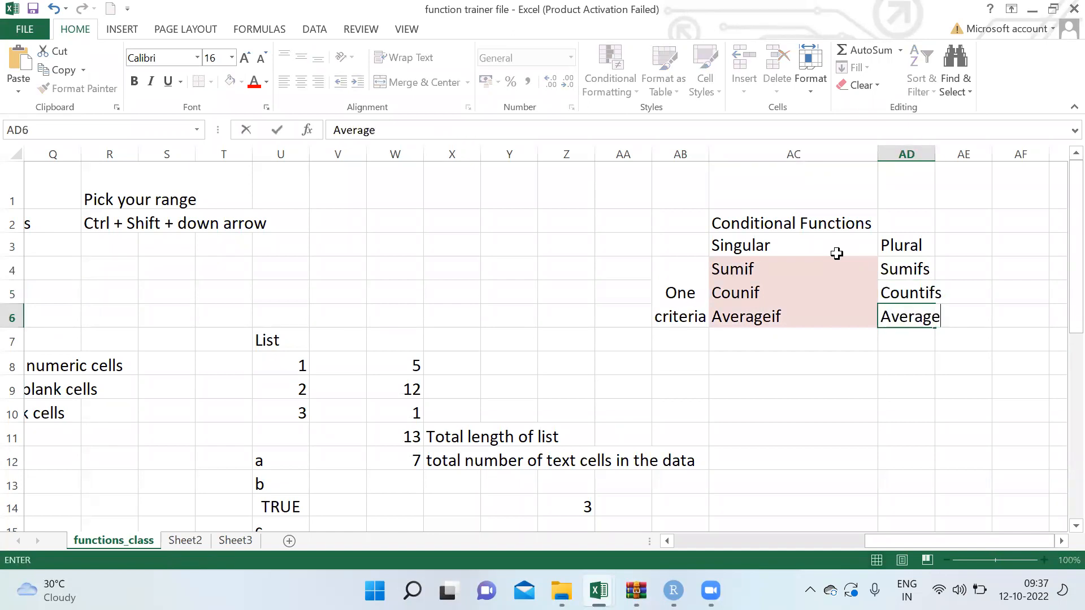
pyautogui.write('if')
pyautogui.press('Return')
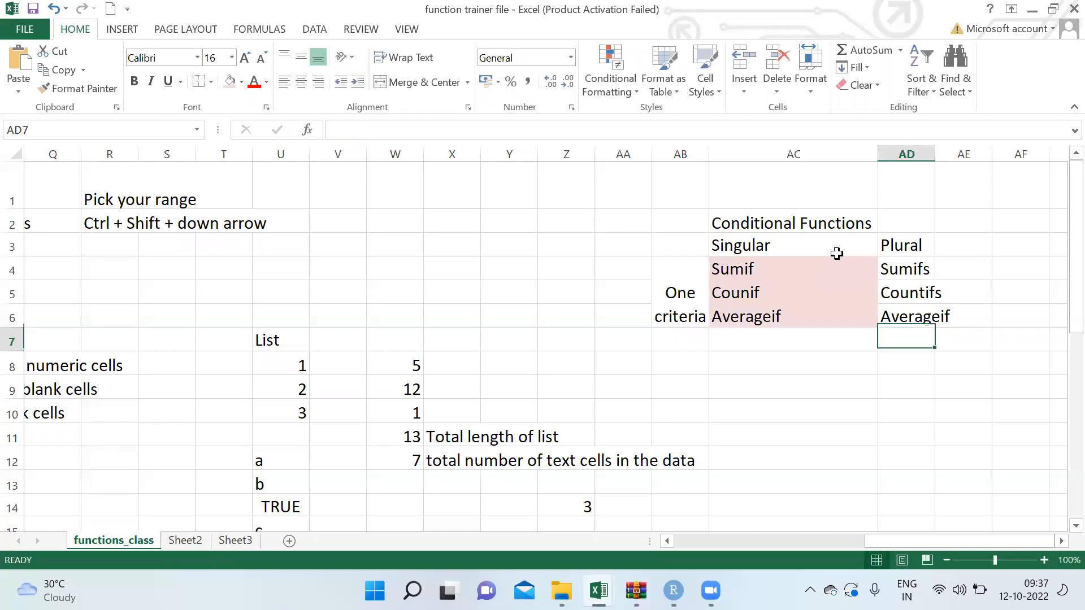
# Step: Open the fill color choices for the plural function names in AD4:AD6
pyautogui.press('Up')
pyautogui.press('Up')
pyautogui.press('Up')
pyautogui.hotkey('shift', 'Down')
pyautogui.hotkey('shift', 'Down')
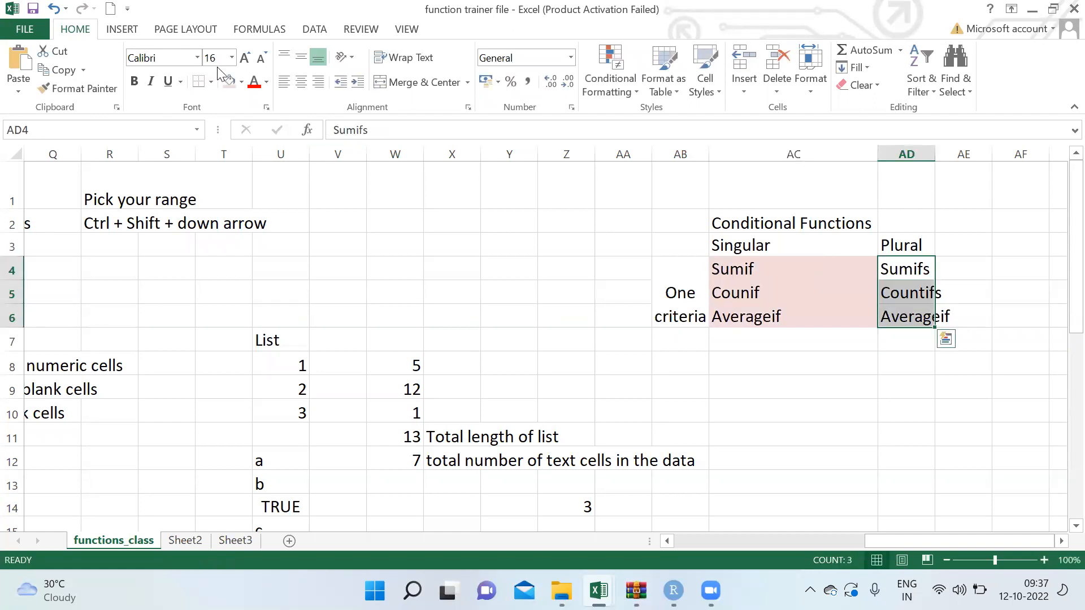
pyautogui.click(241, 82)
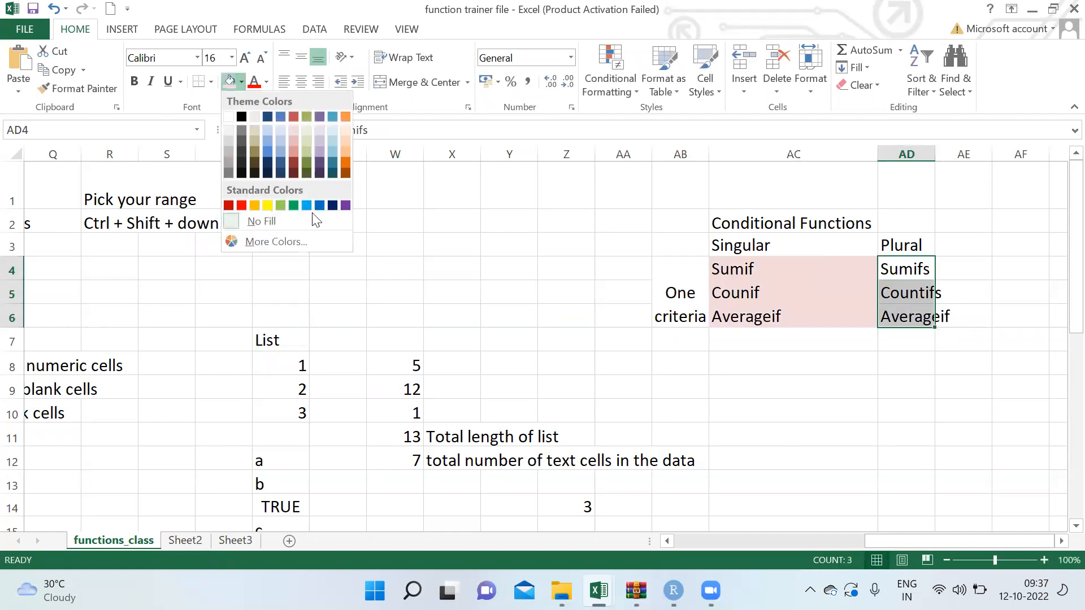
# Step: Fill the plural function cells AD4:AD6 with light orange, and merge and center the adjacent cells AE4:AE6
pyautogui.click(346, 140)
pyautogui.doubleClick(952, 267)
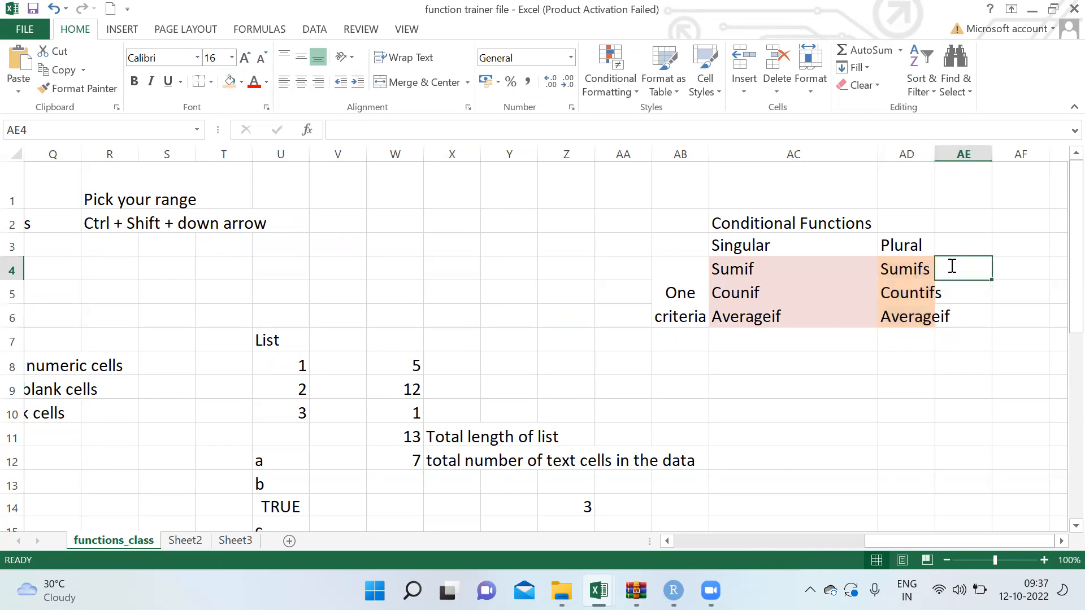
pyautogui.press('Escape')
pyautogui.hotkey('shift', 'Down')
pyautogui.hotkey('shift', 'Down')
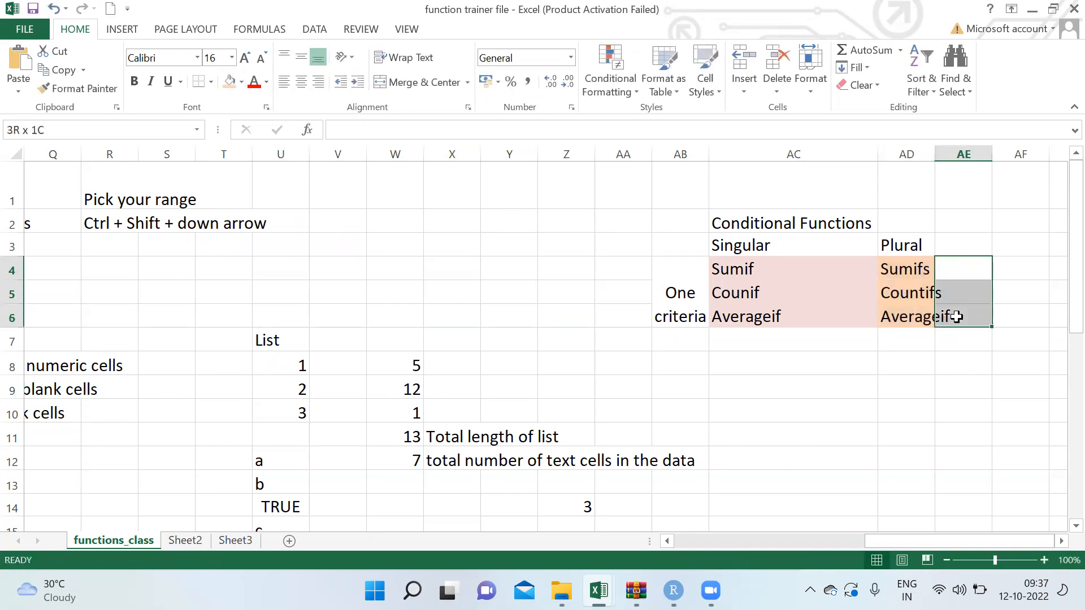
pyautogui.hotkey('alt', 'h')
pyautogui.write('mc')
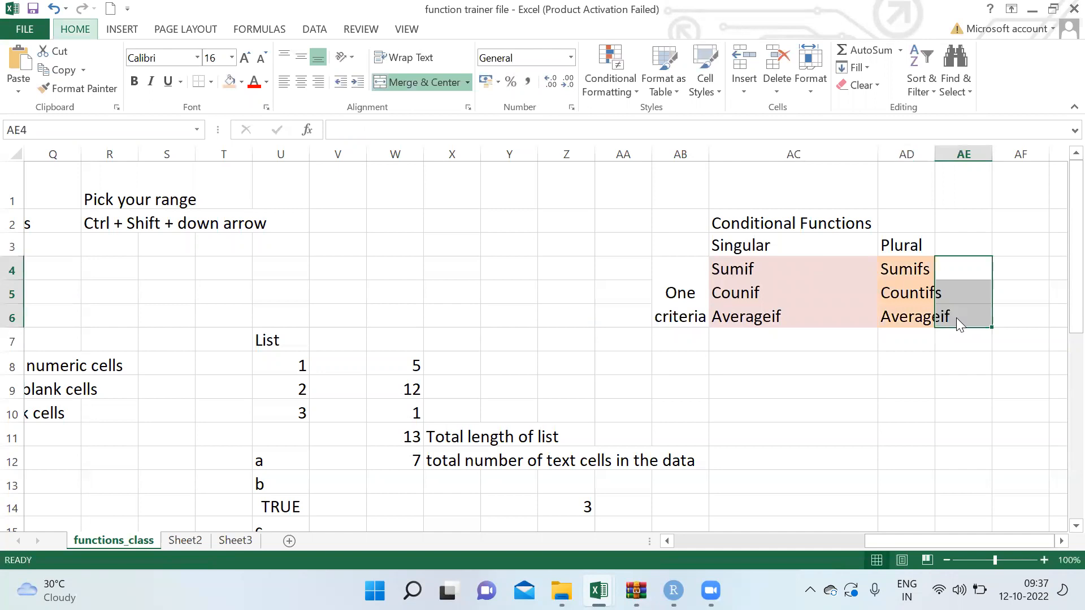
# Step: Enter "Multiple Criteria" in the merged cell AE4 and wrap its text
pyautogui.write('Mult')
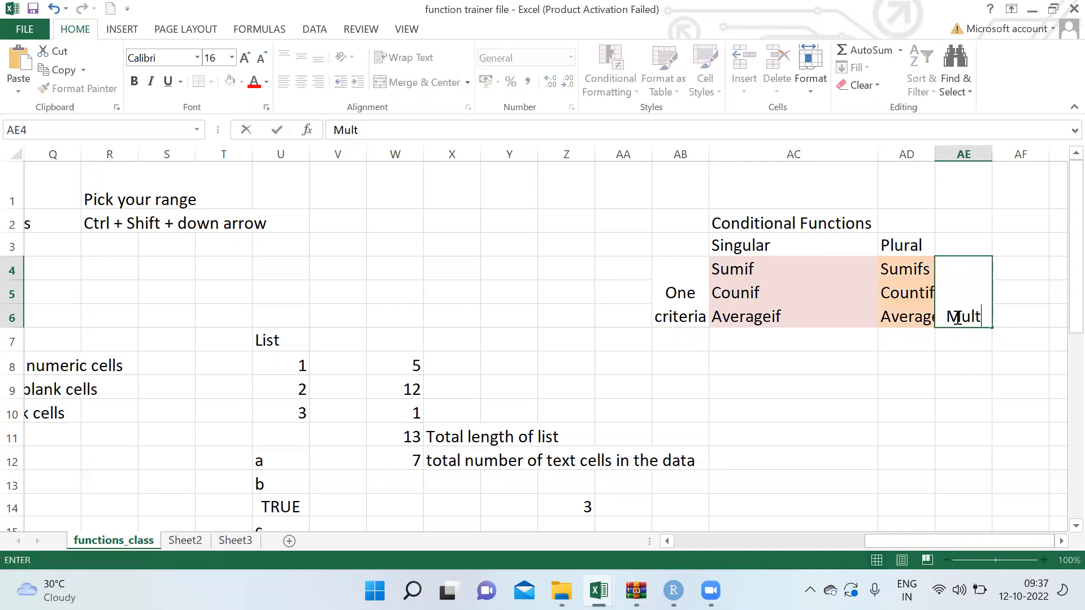
pyautogui.write('iple Cr')
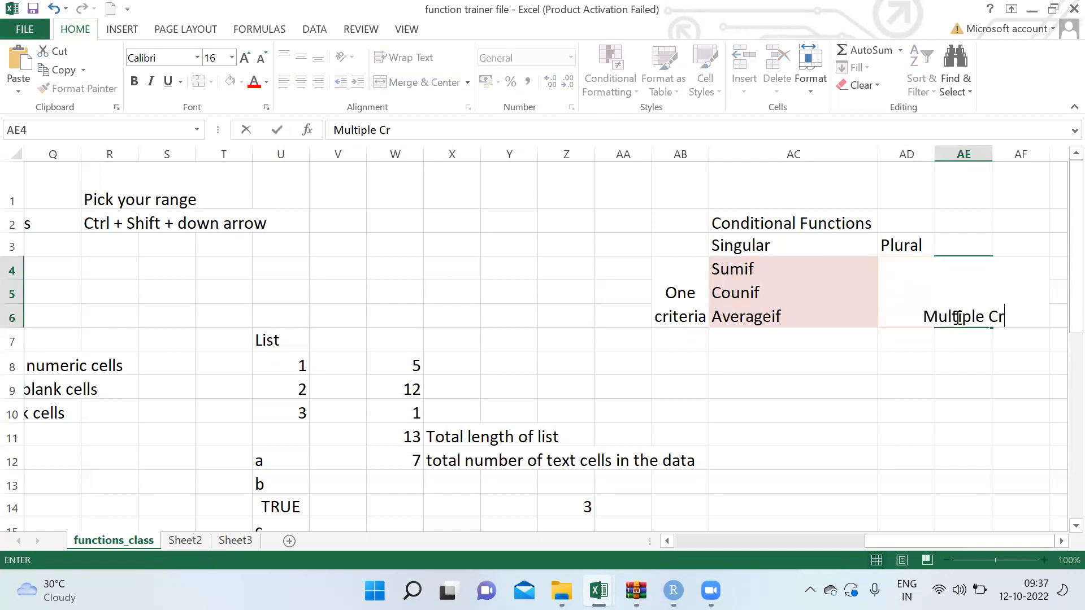
pyautogui.write('iteria')
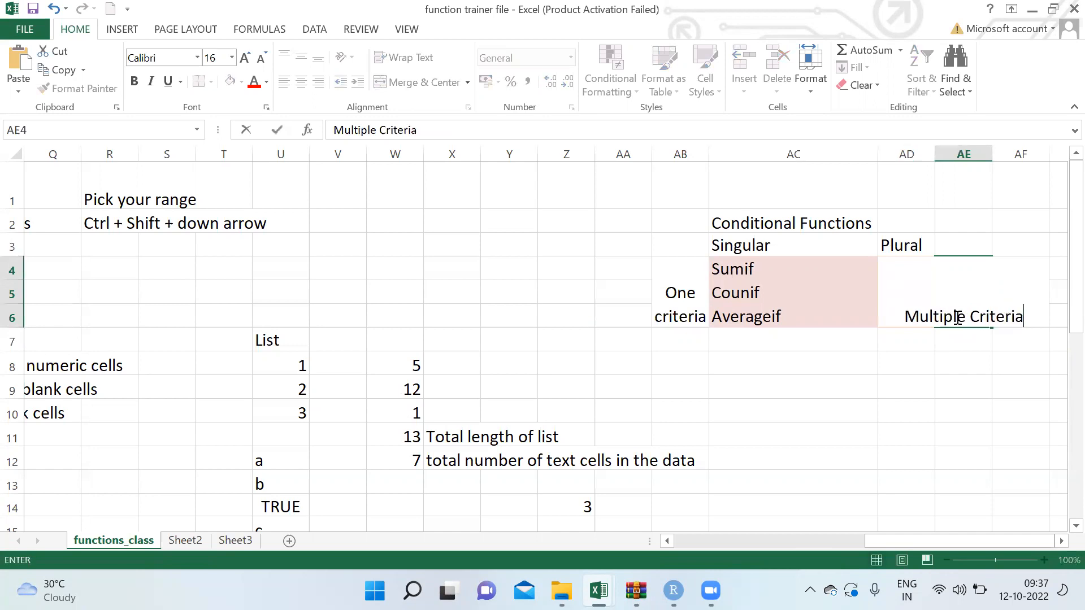
pyautogui.hotkey('ctrl', 'Return')
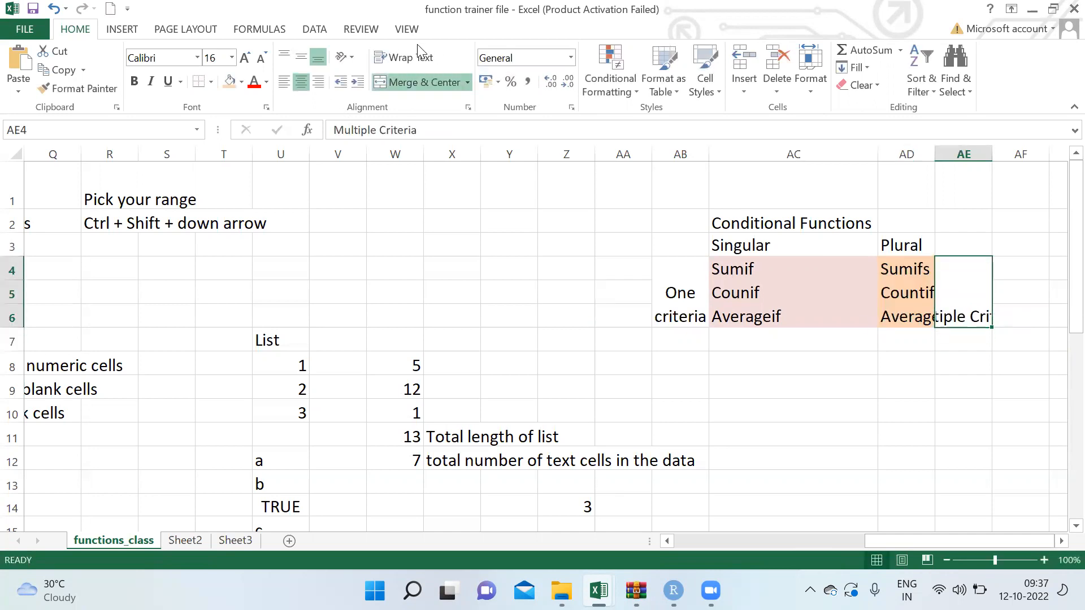
pyautogui.click(415, 56)
pyautogui.click(749, 334)
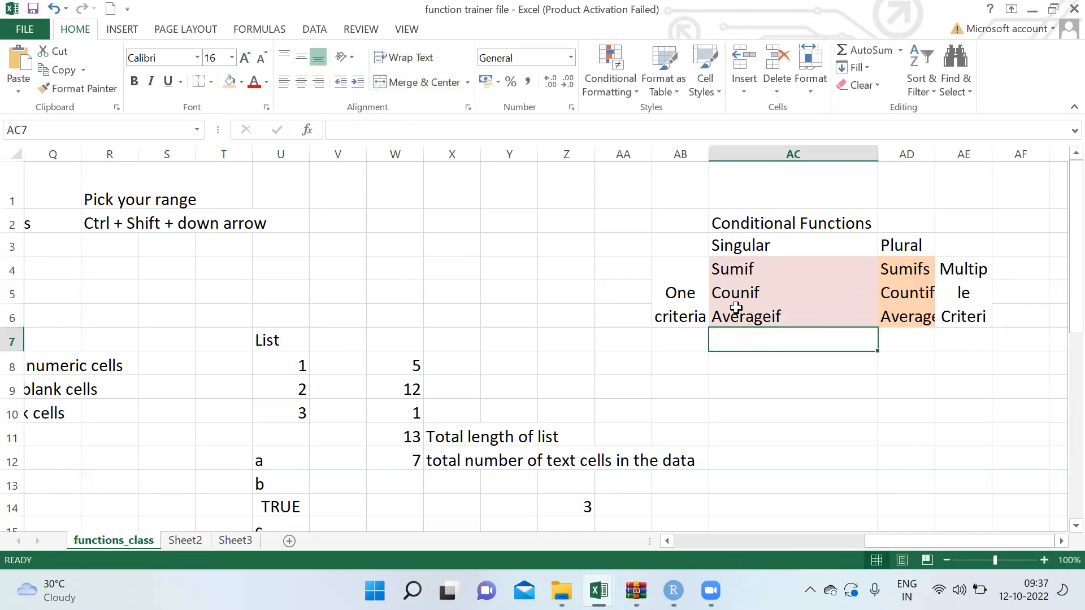
# Step: Highlight the singular functions in AC4:AC6, followed by the plural functions in AD4:AD6
pyautogui.moveTo(748, 265); pyautogui.dragTo(743, 323)
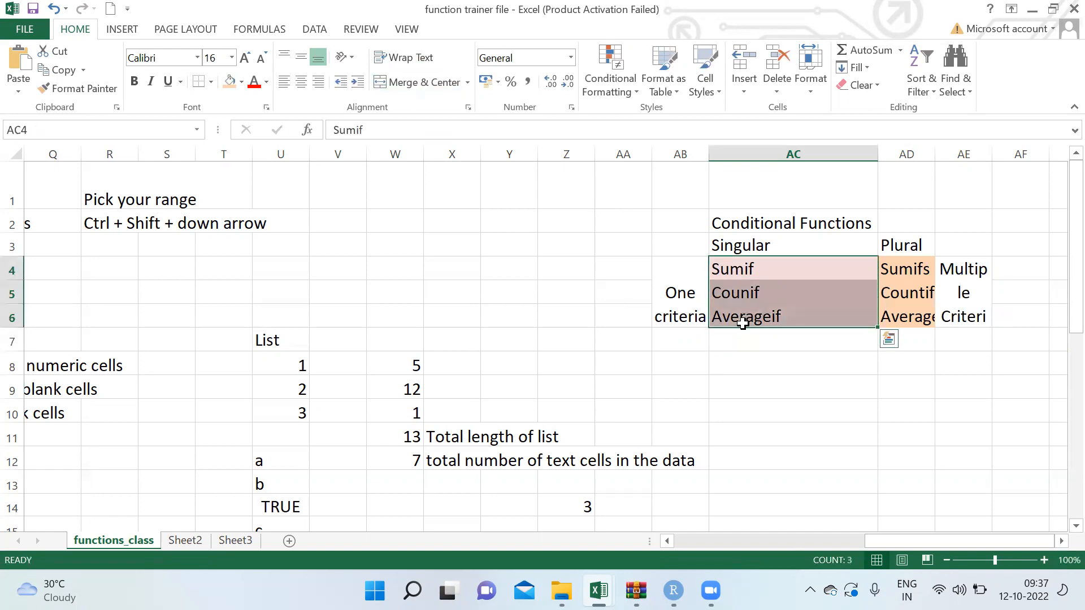
pyautogui.moveTo(915, 268); pyautogui.dragTo(914, 323)
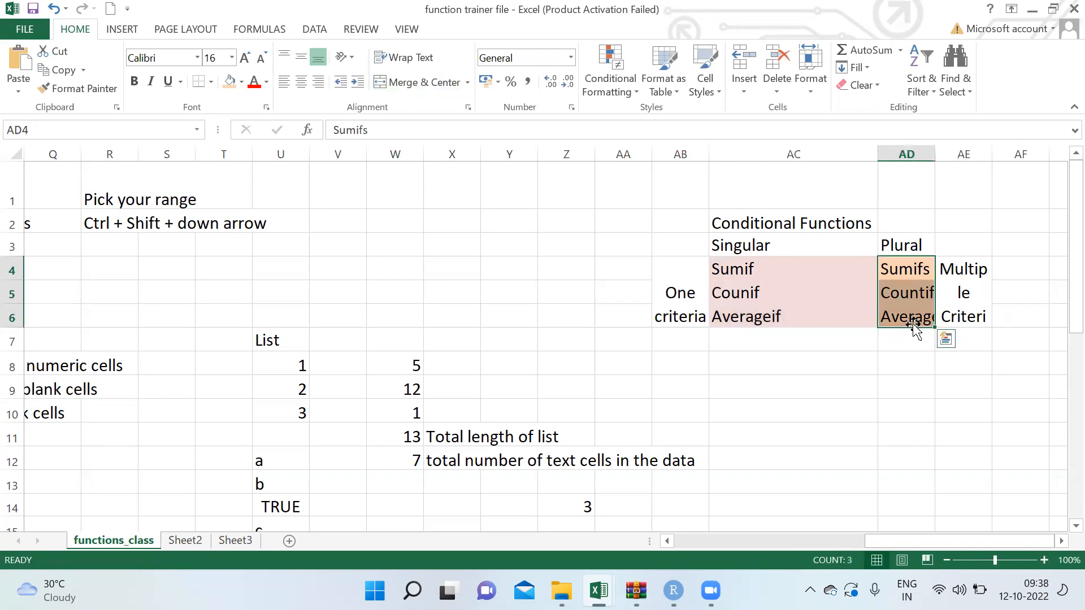
# Step: Go back through the transaction data to K18, the answer cell for the question about orders in Boston
pyautogui.click(737, 450)
pyautogui.press('Left')
pyautogui.press('Left')
pyautogui.press('Left')
pyautogui.press('Left')
pyautogui.press('Left')
pyautogui.press('Left')
pyautogui.press('Left')
pyautogui.press('Left')
pyautogui.press('Left')
pyautogui.press('Left')
pyautogui.press('Left')
pyautogui.press('Left')
pyautogui.press('Down')
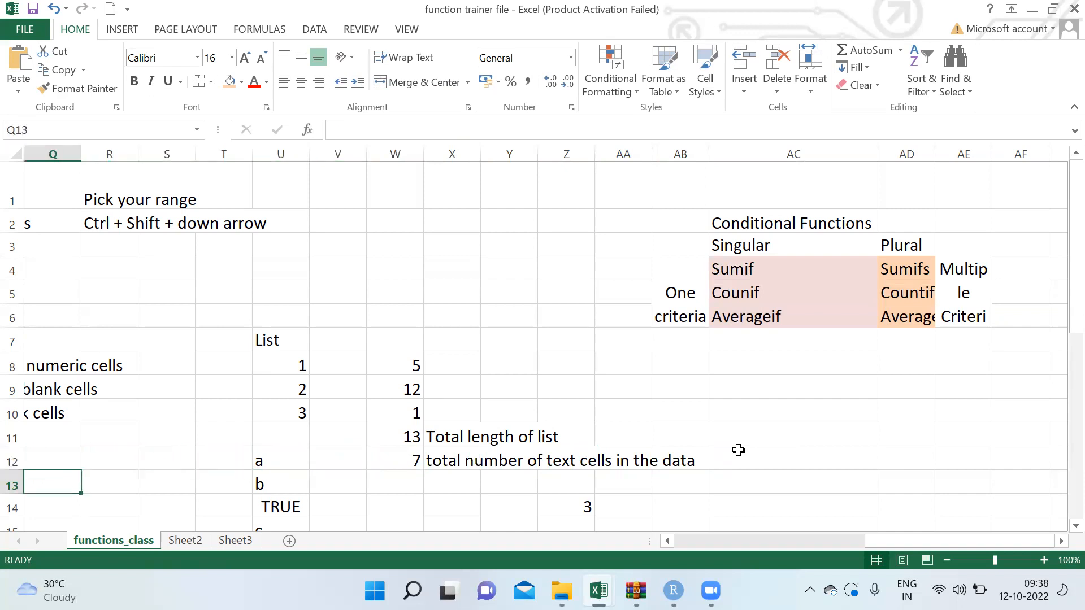
pyautogui.press('Down')
pyautogui.press('Down')
pyautogui.press('Down')
pyautogui.press('Down')
pyautogui.press('Down')
pyautogui.press('Down')
pyautogui.press('Down')
pyautogui.press('Down')
pyautogui.press('Down')
pyautogui.press('Down')
pyautogui.press('Down')
pyautogui.press('Down')
pyautogui.press('Left')
pyautogui.press('Left')
pyautogui.press('Left')
pyautogui.press('Left')
pyautogui.press('Left')
pyautogui.press('Left')
pyautogui.press('Left')
pyautogui.press('Left')
pyautogui.press('Left')
pyautogui.press('Left')
pyautogui.press('Left')
pyautogui.press('Left')
pyautogui.press('Left')
pyautogui.press('Left')
pyautogui.press('Left')
pyautogui.press('Right')
pyautogui.press('Right')
pyautogui.press('Right')
pyautogui.press('Right')
pyautogui.press('Right')
pyautogui.press('Right')
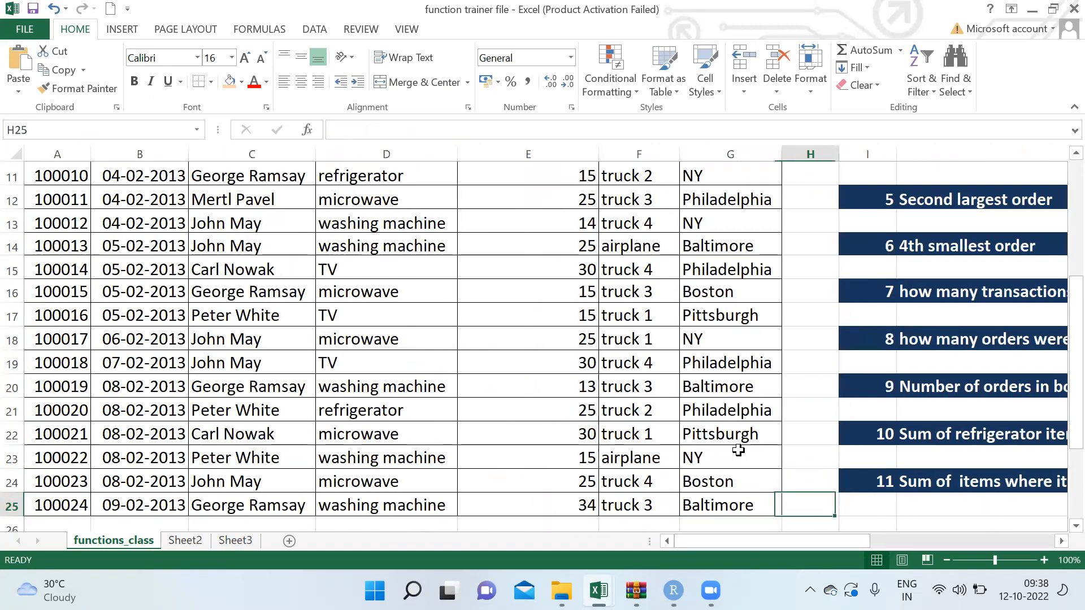
pyautogui.press('Right')
pyautogui.press('Right')
pyautogui.press('Right')
pyautogui.press('Right')
pyautogui.press('Right')
pyautogui.press('Up')
pyautogui.press('Left')
pyautogui.press('Left')
pyautogui.press('Up')
pyautogui.press('Up')
pyautogui.press('Up')
pyautogui.press('Up')
pyautogui.press('Up')
pyautogui.press('Up')
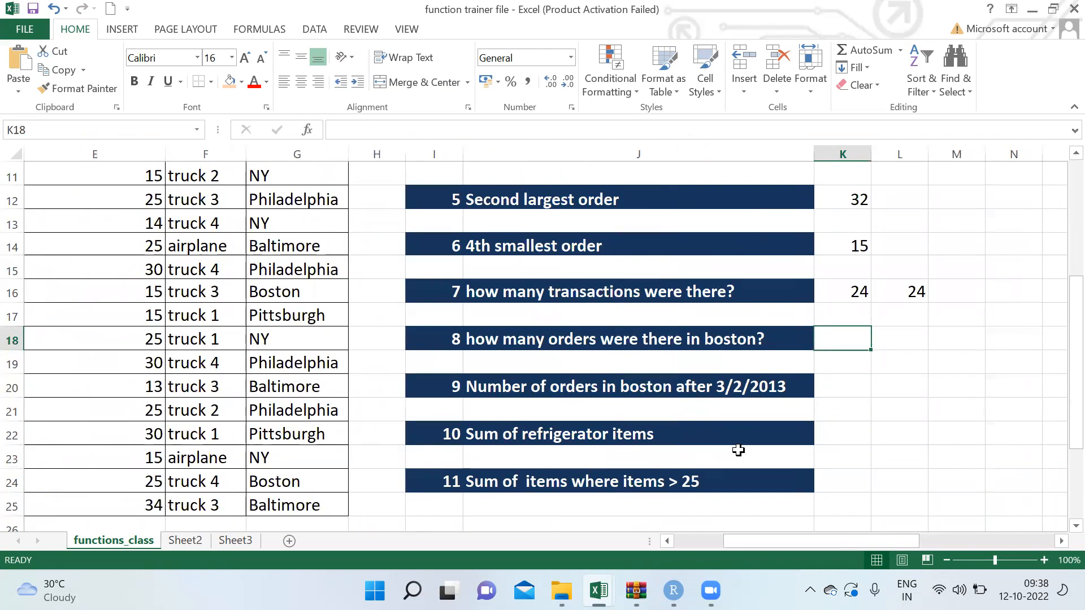
pyautogui.write('=coun')
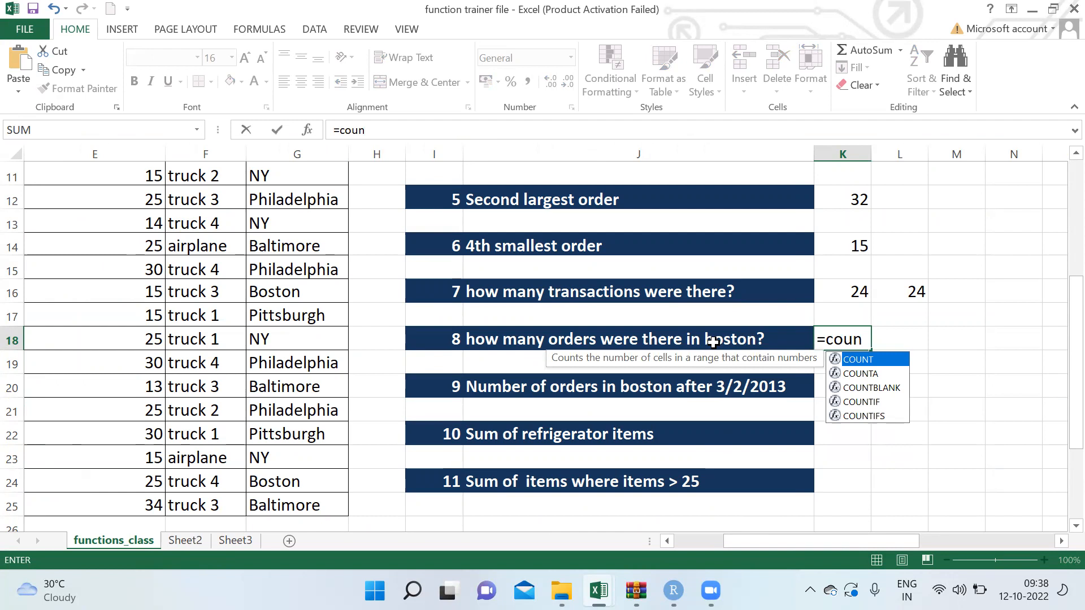
pyautogui.click(871, 402)
pyautogui.doubleClick(870, 401)
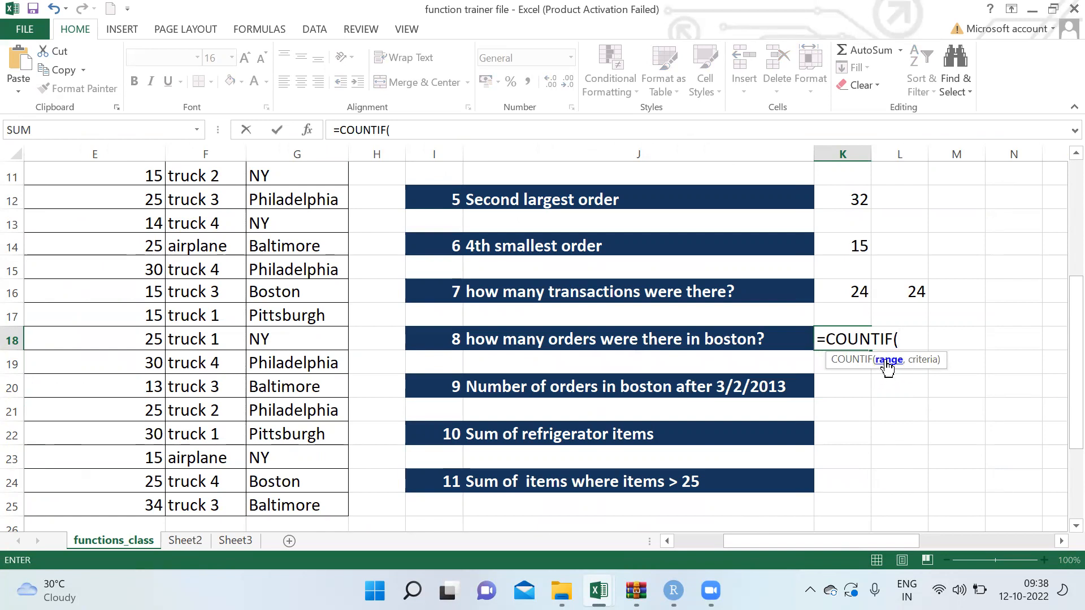
pyautogui.press('Escape')
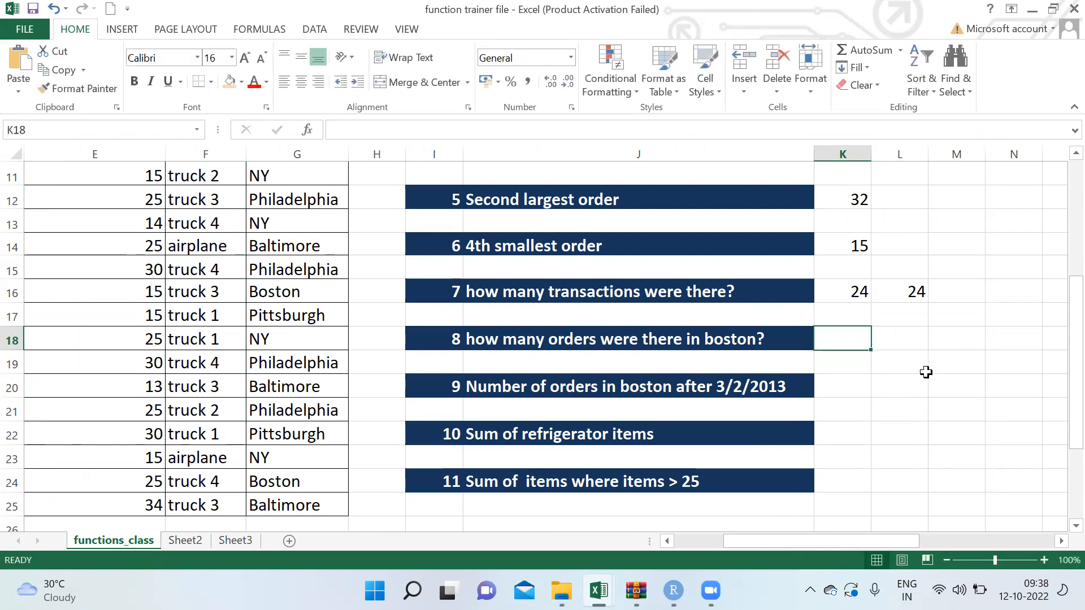
# Step: Enter the label "range" in cell N18, in the same row as the Boston orders question
pyautogui.press('Right')
pyautogui.press('Right')
pyautogui.press('Right')
pyautogui.press('Right')
pyautogui.press('Right')
pyautogui.press('Right')
pyautogui.press('Right')
pyautogui.press('Right')
pyautogui.press('Right')
pyautogui.press('Right')
pyautogui.press('Right')
pyautogui.press('Right')
pyautogui.press('Right')
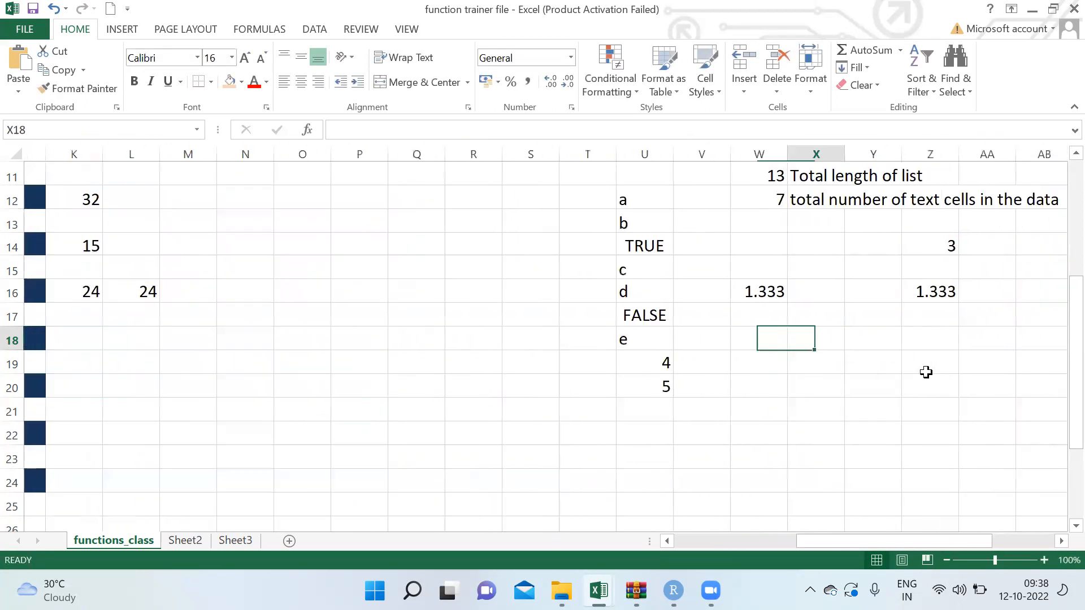
pyautogui.press('Up')
pyautogui.press('Right')
pyautogui.press('Left')
pyautogui.press('Left')
pyautogui.press('Left')
pyautogui.press('Left')
pyautogui.press('Left')
pyautogui.press('Left')
pyautogui.press('Left')
pyautogui.press('Left')
pyautogui.press('Left')
pyautogui.press('Left')
pyautogui.press('Left')
pyautogui.press('Left')
pyautogui.press('Left')
pyautogui.press('Left')
pyautogui.press('Left')
pyautogui.press('Left')
pyautogui.press('Left')
pyautogui.press('Left')
pyautogui.press('Down')
pyautogui.press('Right')
pyautogui.press('Right')
pyautogui.press('Right')
pyautogui.press('Right')
pyautogui.press('Right')
pyautogui.press('Right')
pyautogui.press('Right')
pyautogui.write('range')
pyautogui.press('Right')
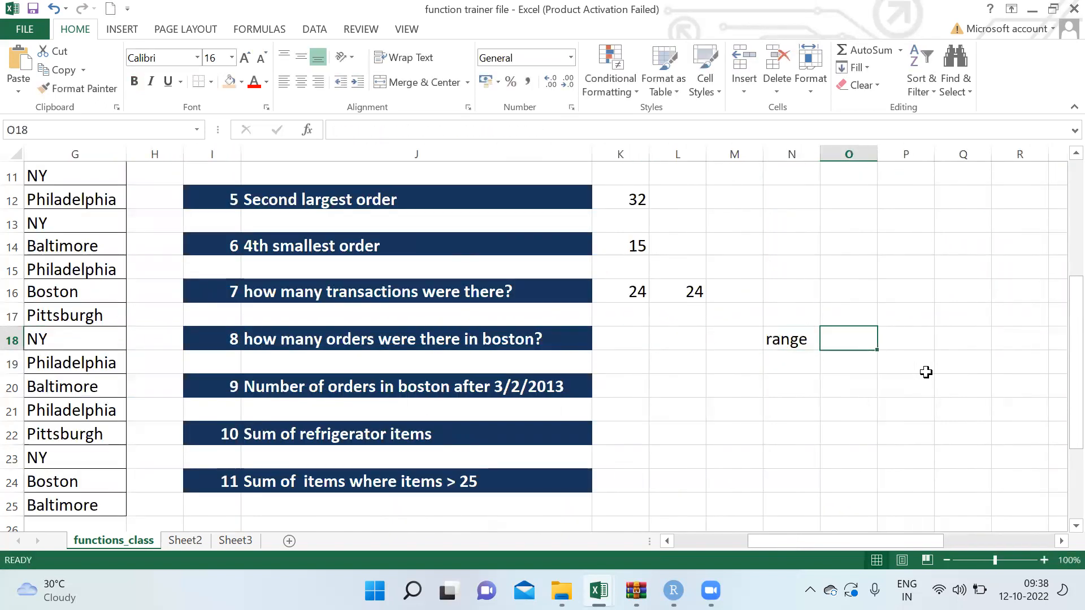
# Step: Enter the explanation "the set of cells in which you go and check the condition" in cell O18
pyautogui.write('the set of cells in which ')
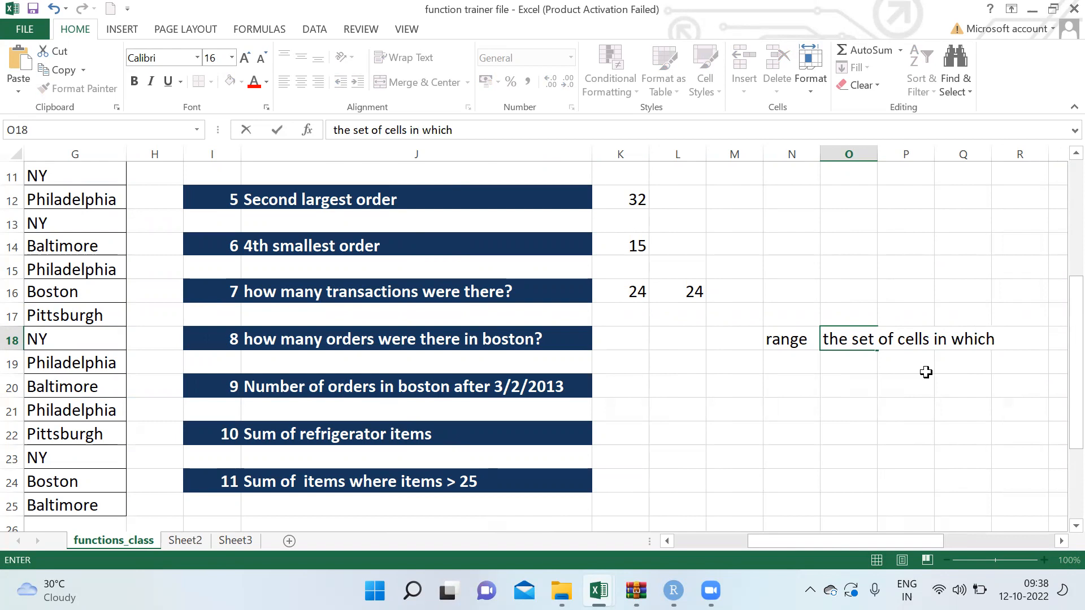
pyautogui.write('you and g')
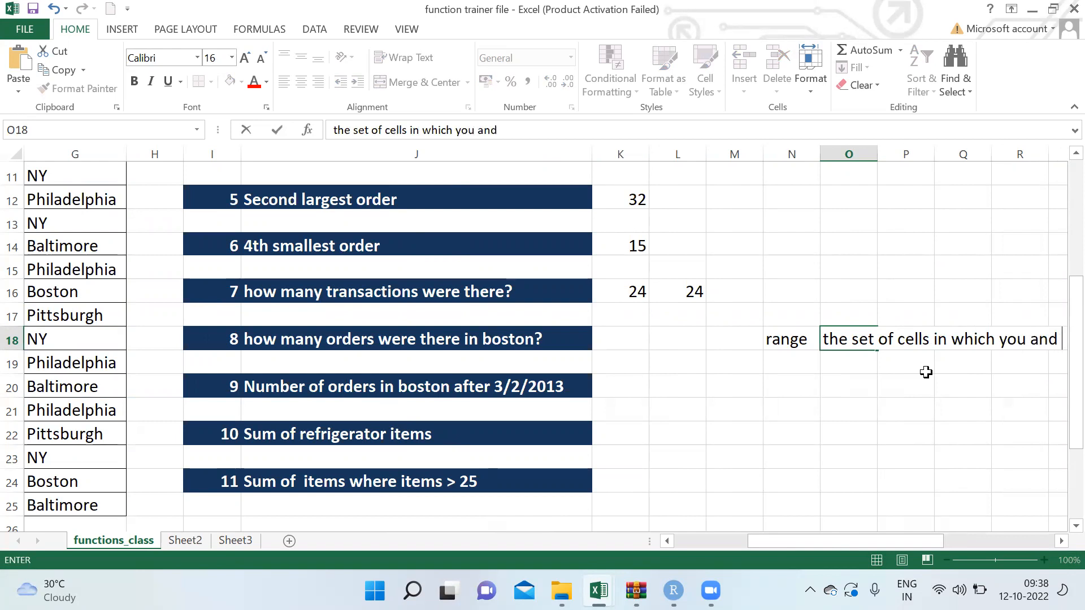
pyautogui.press('BackSpace')
pyautogui.press('BackSpace')
pyautogui.press('BackSpace')
pyautogui.press('BackSpace')
pyautogui.press('BackSpace')
pyautogui.write('go and check')
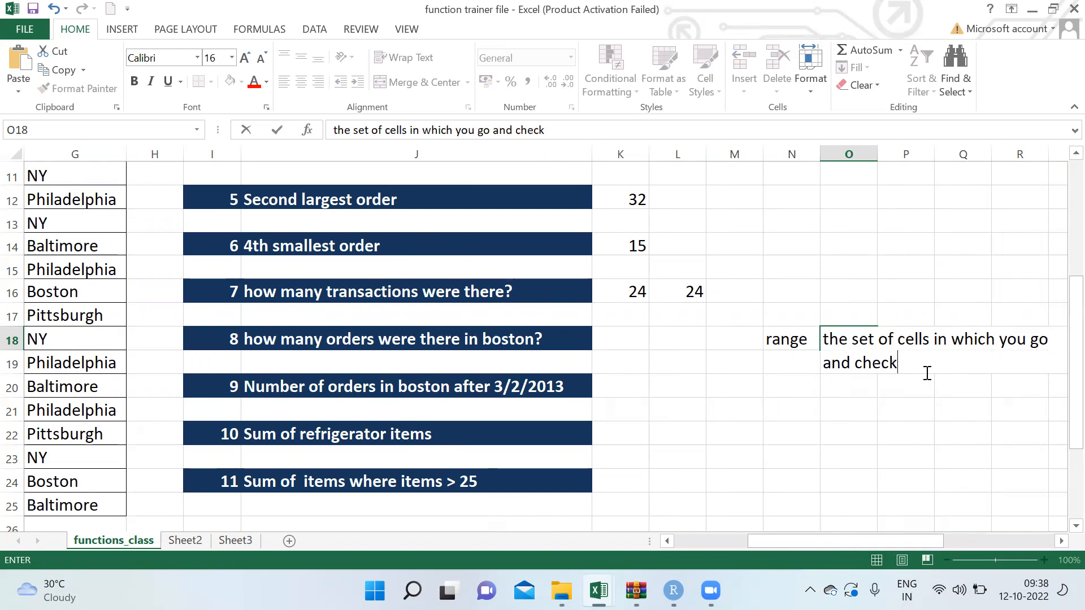
pyautogui.write(' the condition')
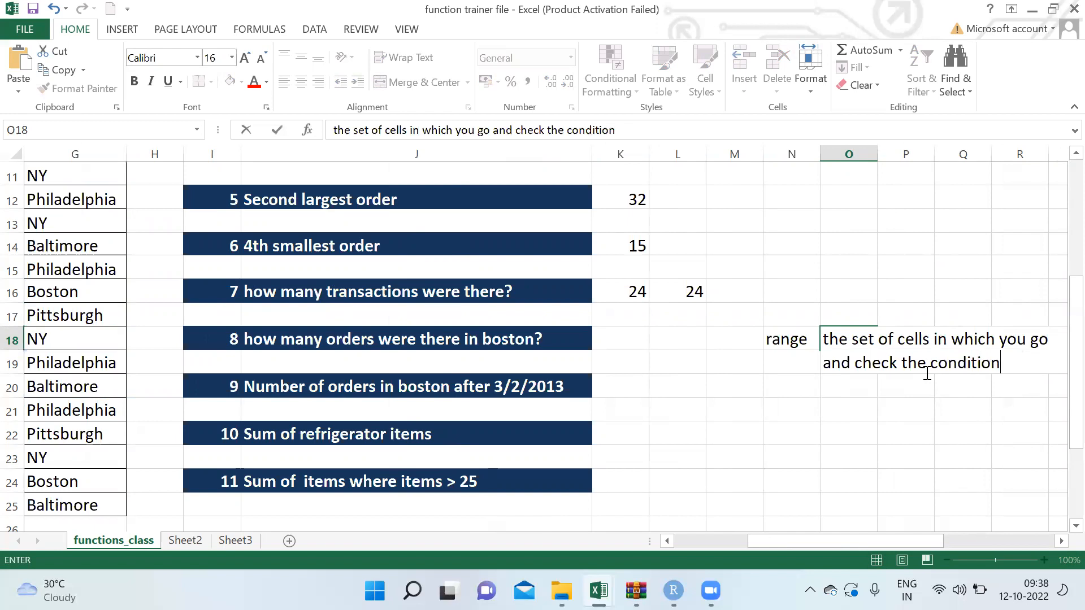
pyautogui.press('Return')
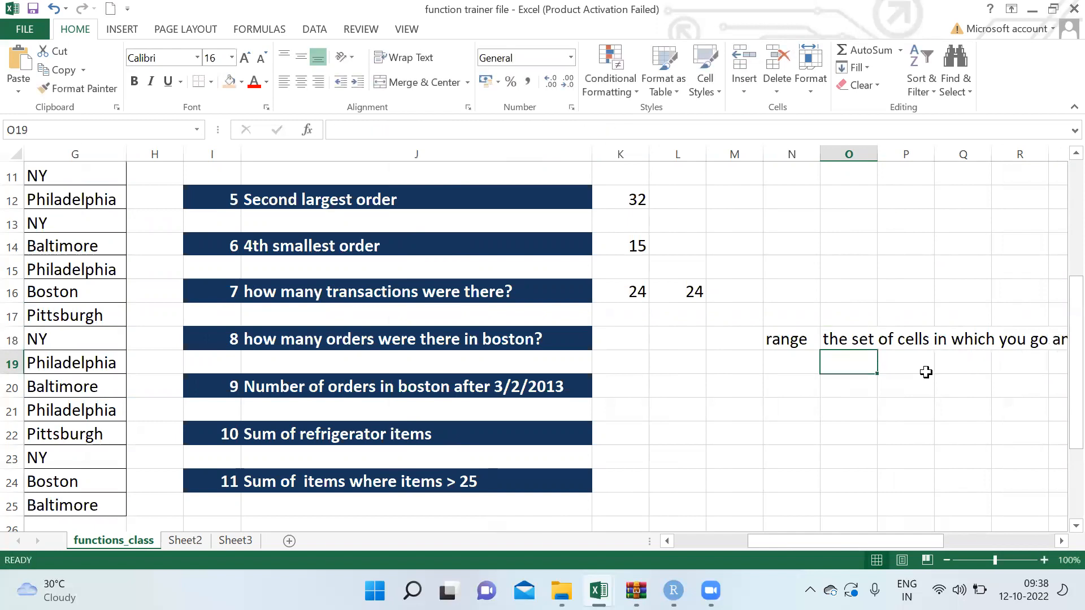
pyautogui.press('Left')
pyautogui.press('Left')
pyautogui.press('Left')
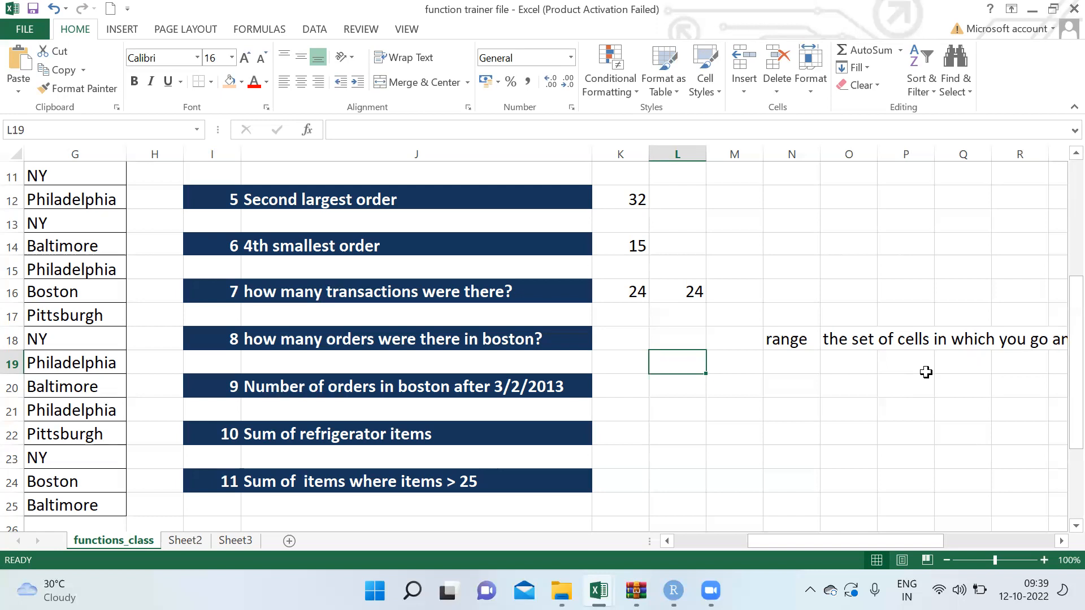
pyautogui.press('Up')
pyautogui.press('Left')
pyautogui.write('=coun')
pyautogui.press('Down')
pyautogui.press('Down')
pyautogui.press('Down')
pyautogui.press('Tab')
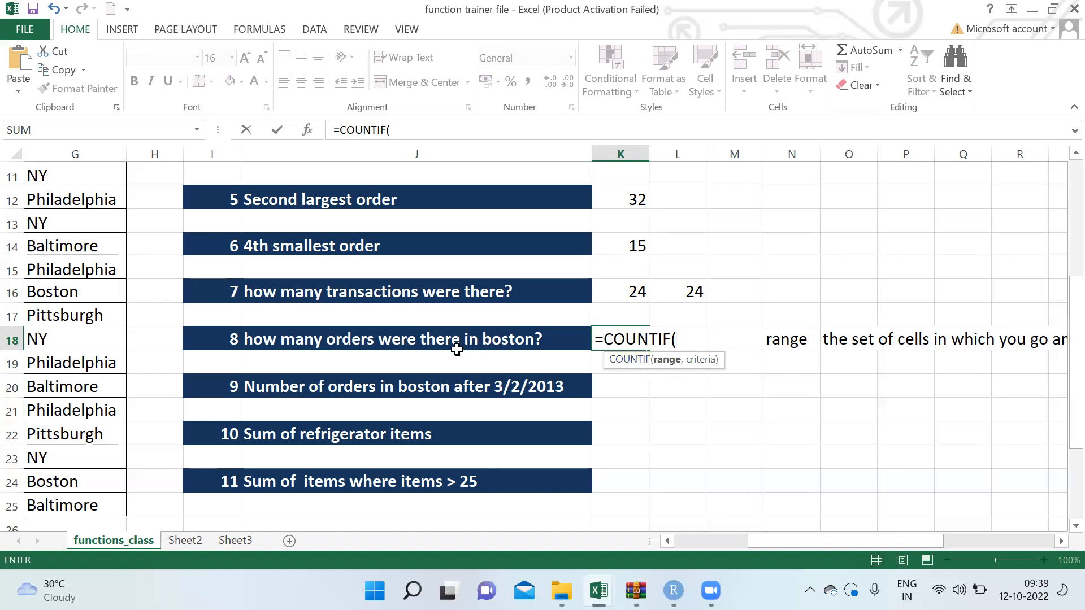
pyautogui.press('Escape')
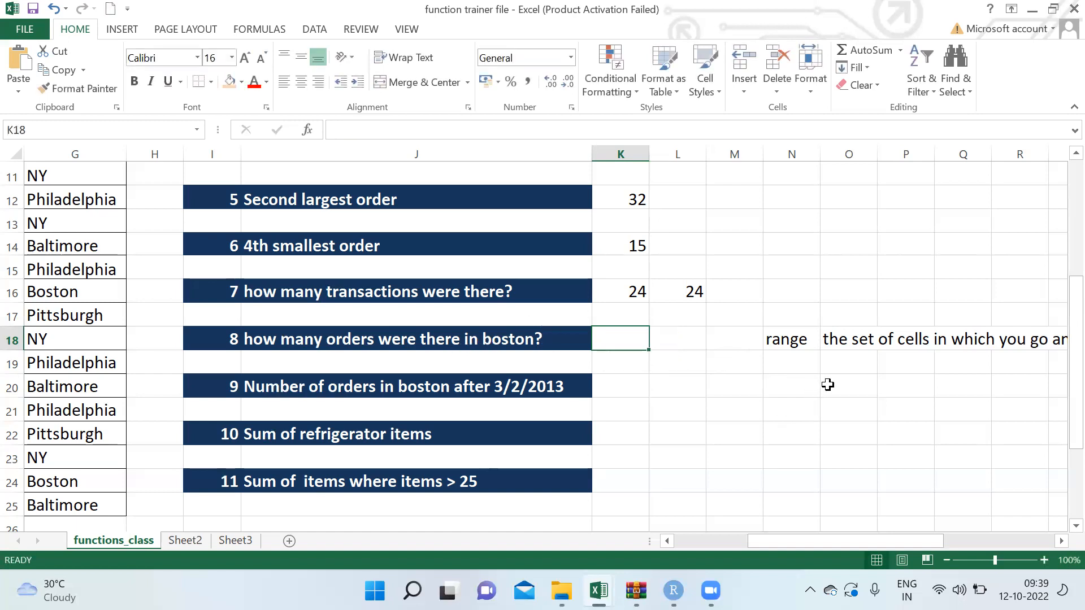
# Step: Look over the range explanation along row 18 and return to cell M18 beside its label
pyautogui.press('Right')
pyautogui.press('Right')
pyautogui.press('Right')
pyautogui.press('Right')
pyautogui.press('Right')
pyautogui.press('Right')
pyautogui.press('Right')
pyautogui.press('Right')
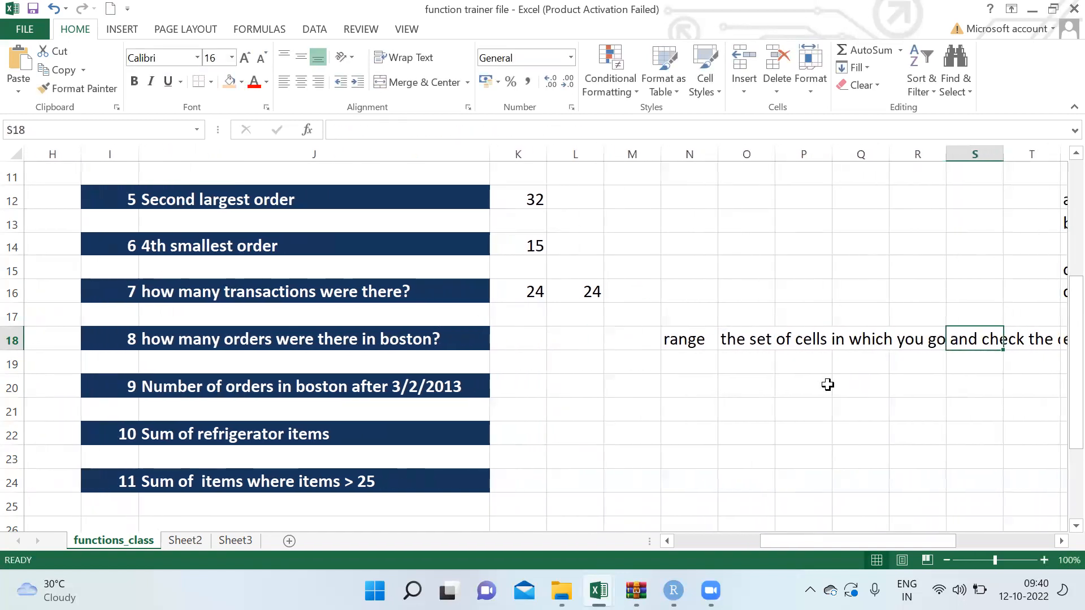
pyautogui.press('Left')
pyautogui.press('Left')
pyautogui.press('Left')
pyautogui.press('Left')
pyautogui.press('Left')
pyautogui.press('Left')
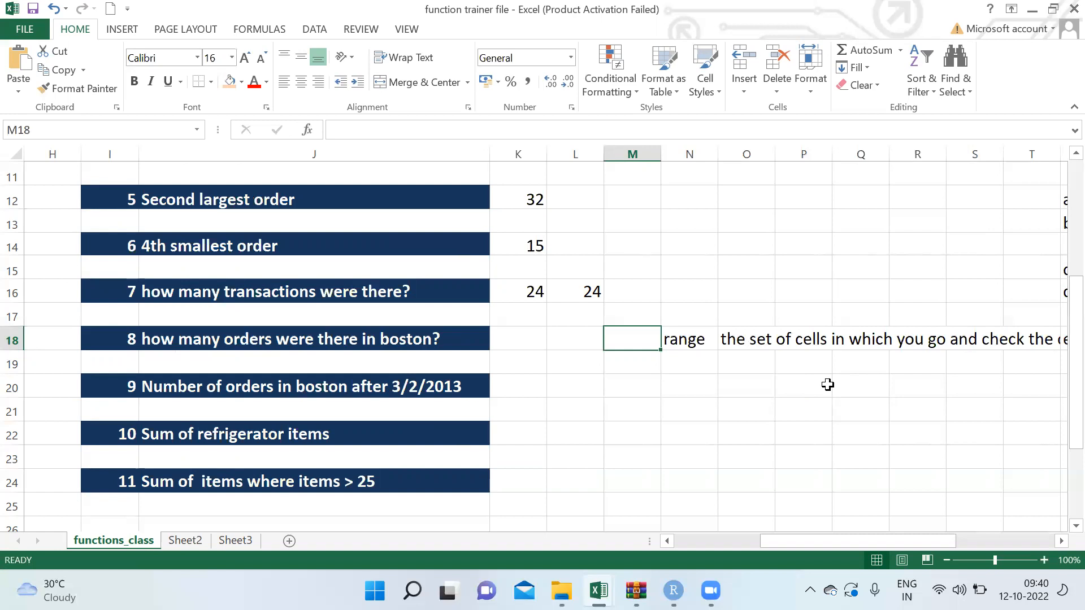
# Step: Go through the order table's headers to Destination and examine the city entries in that column
pyautogui.hotkey('ctrl', 'Home')
pyautogui.press('Right')
pyautogui.press('Right')
pyautogui.press('Right')
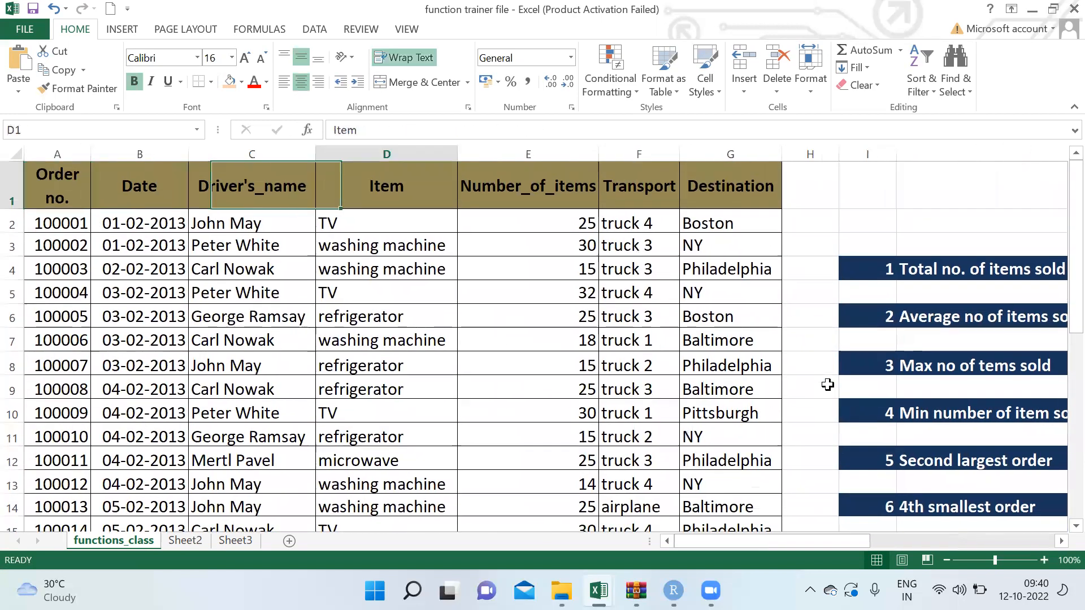
pyautogui.press('Right')
pyautogui.press('Right')
pyautogui.press('Right')
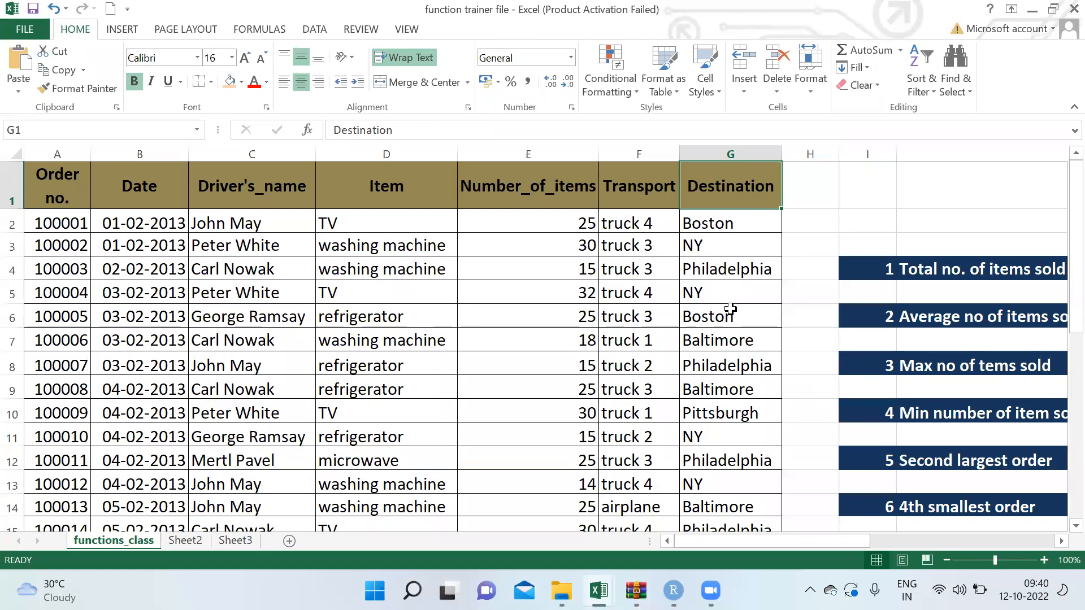
pyautogui.click(712, 231)
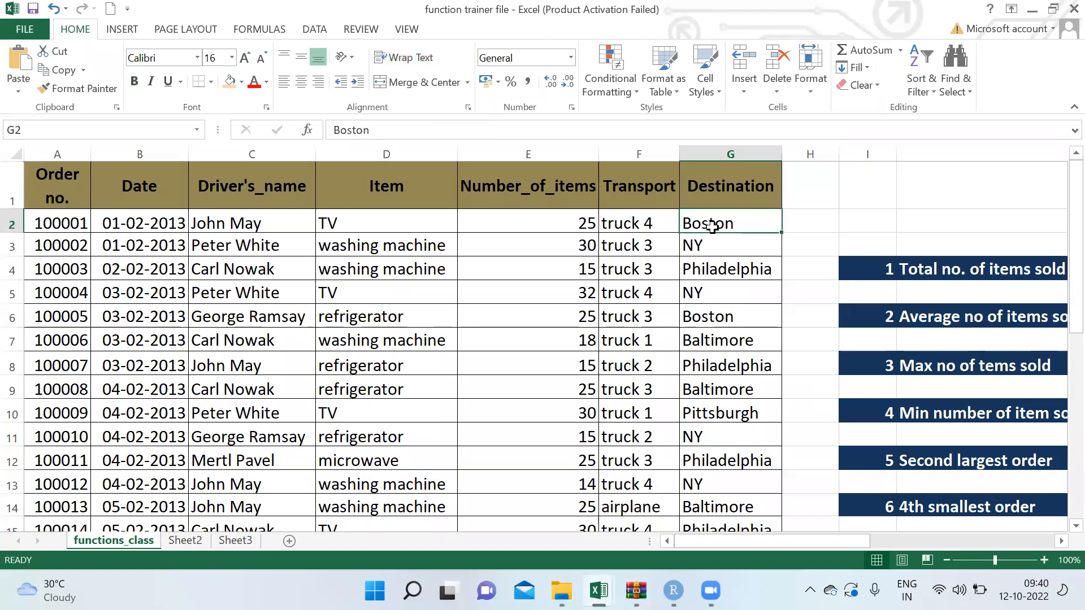
pyautogui.click(732, 341)
pyautogui.click(728, 454)
# Step: Start a COUNTIF formula in K18, the answer cell for the question about orders in Boston
pyautogui.press('Right')
pyautogui.press('Right')
pyautogui.press('Right')
pyautogui.press('Right')
pyautogui.press('Right')
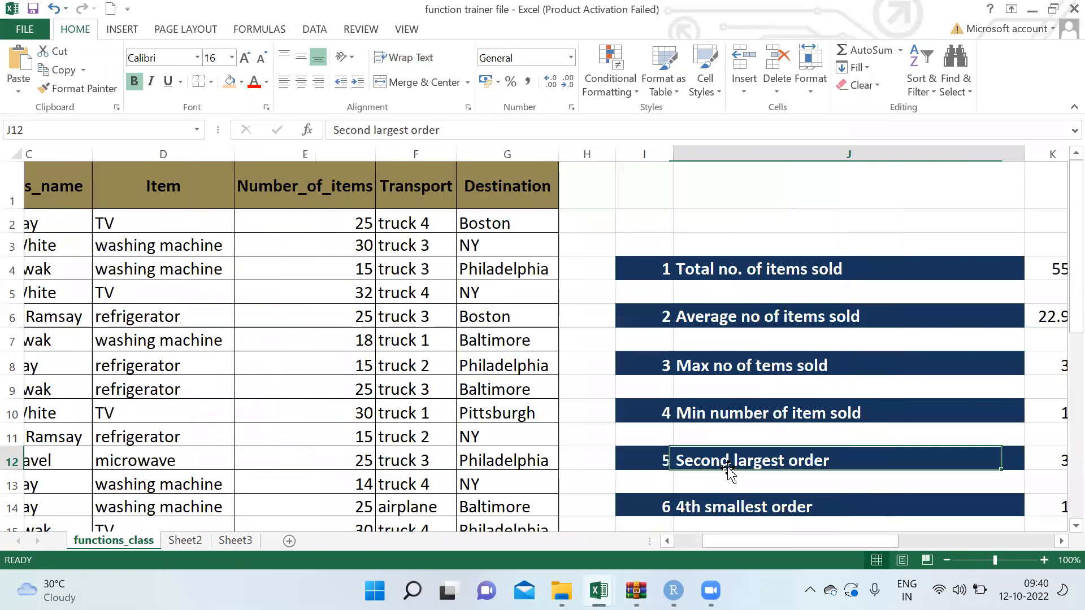
pyautogui.press('Down')
pyautogui.press('Left')
pyautogui.press('Left')
pyautogui.press('Down')
pyautogui.press('Down')
pyautogui.press('Down')
pyautogui.press('Down')
pyautogui.press('Down')
pyautogui.press('Down')
pyautogui.press('Down')
pyautogui.press('Down')
pyautogui.press('Down')
pyautogui.press('Down')
pyautogui.press('Down')
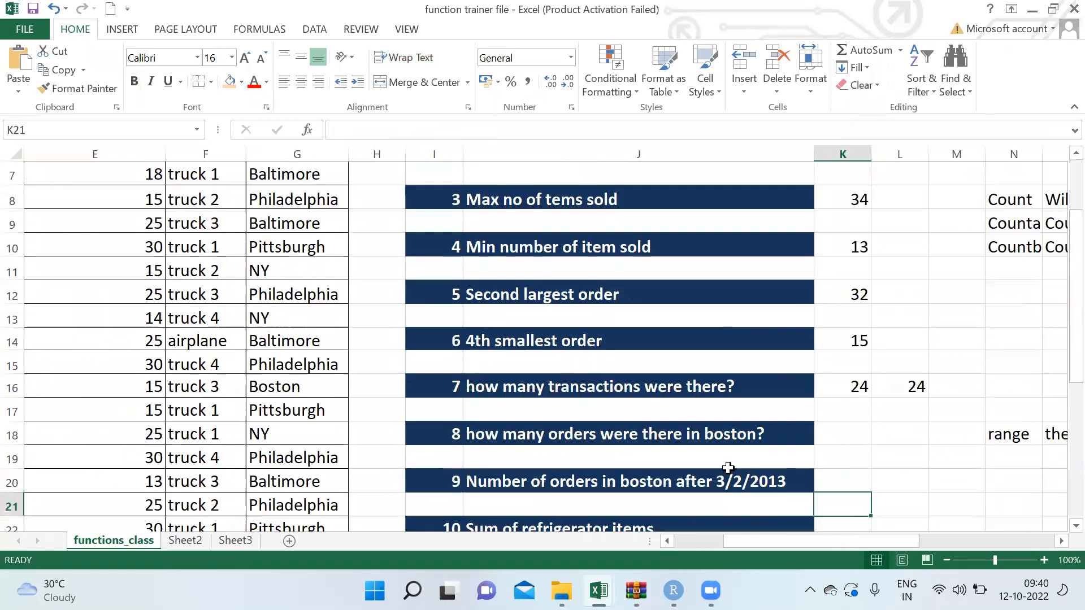
pyautogui.press('Up')
pyautogui.press('Up')
pyautogui.press('Up')
pyautogui.press('Up')
pyautogui.press('Up')
pyautogui.press('Up')
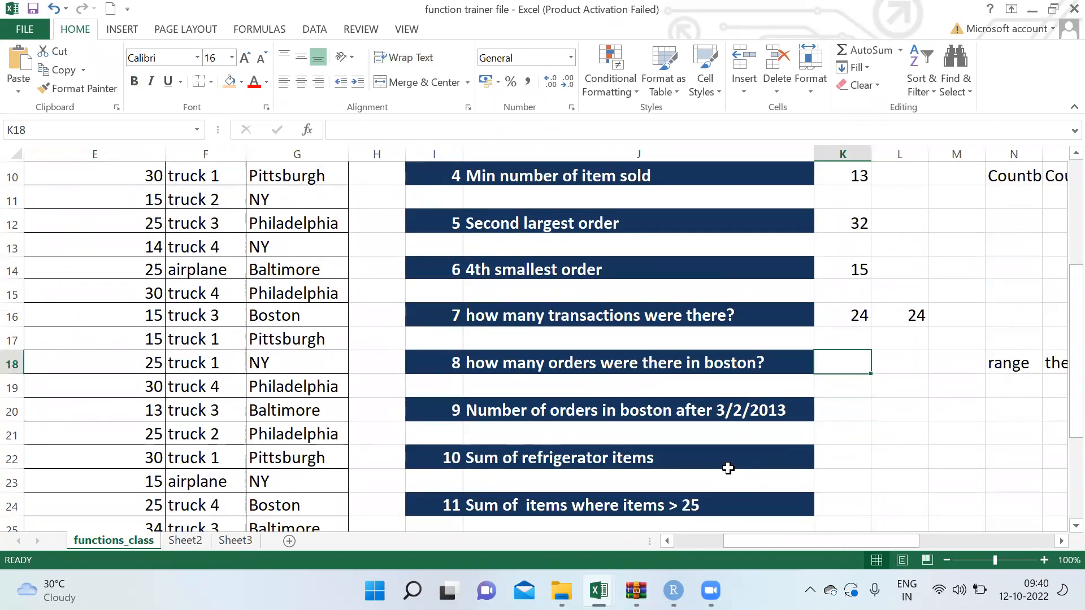
pyautogui.write('=coun')
pyautogui.press('Down')
pyautogui.press('Down')
pyautogui.press('Down')
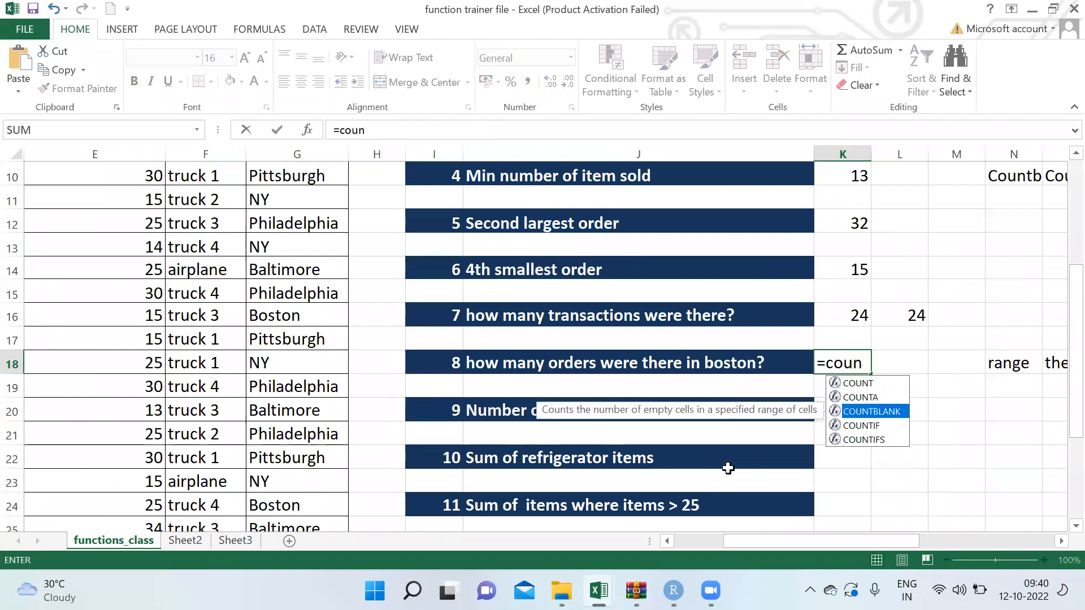
pyautogui.press('Tab')
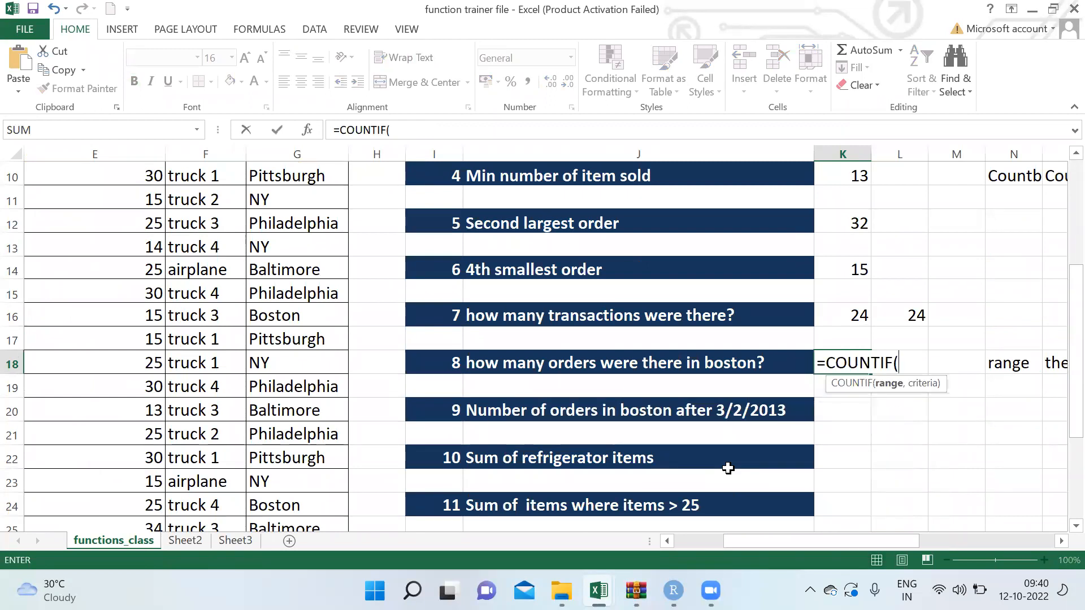
# Step: Set the COUNTIF range to the Destination cells G2:G25 as the absolute reference $G$2:$G$25
pyautogui.click(290, 315)
pyautogui.hotkey('ctrl', 'Up')
pyautogui.press('Down')
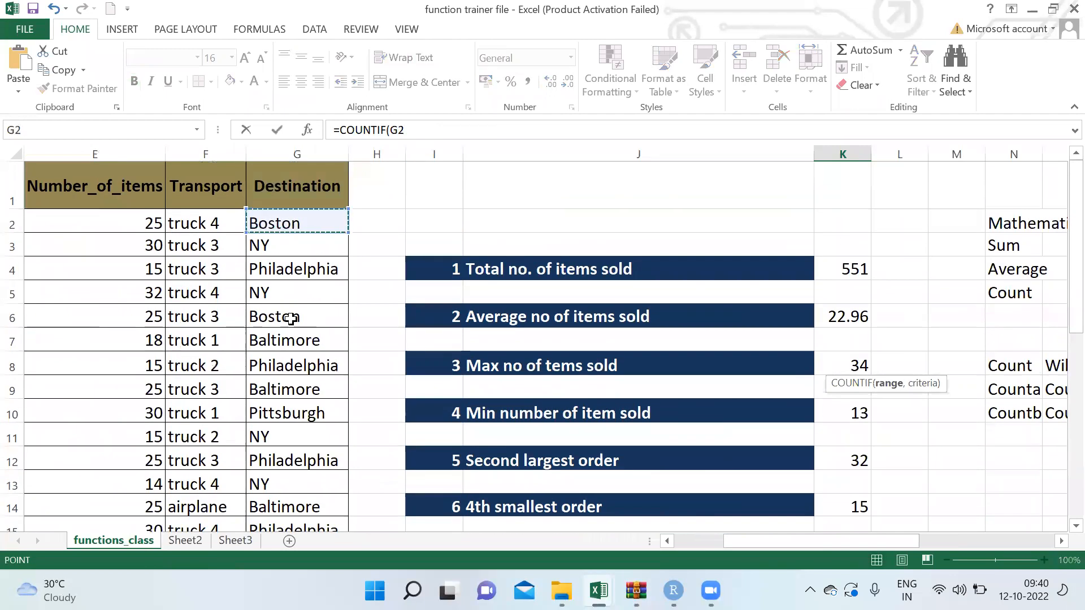
pyautogui.hotkey('ctrl', 'shift', 'Down')
pyautogui.press('F4')
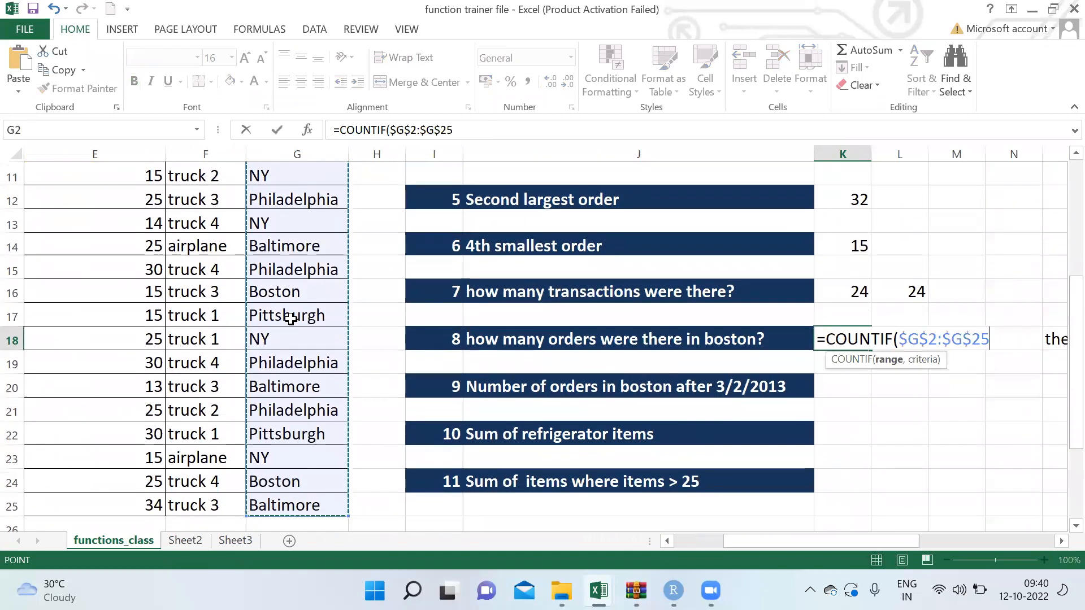
# Step: Add "Boston" as the COUNTIF criteria and complete the formula in K18
pyautogui.write(',"')
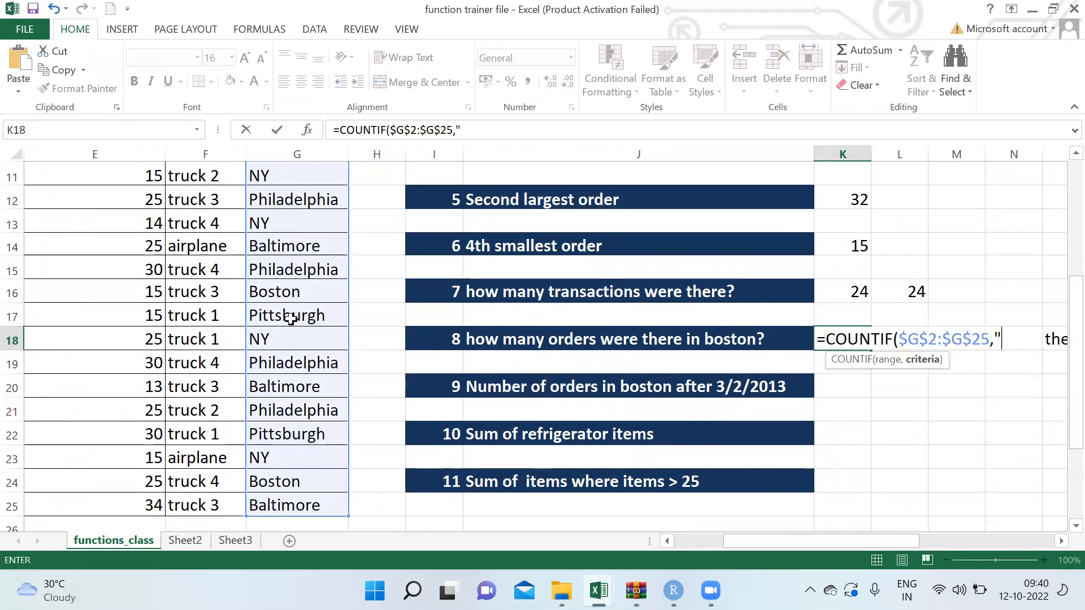
pyautogui.write('Bost')
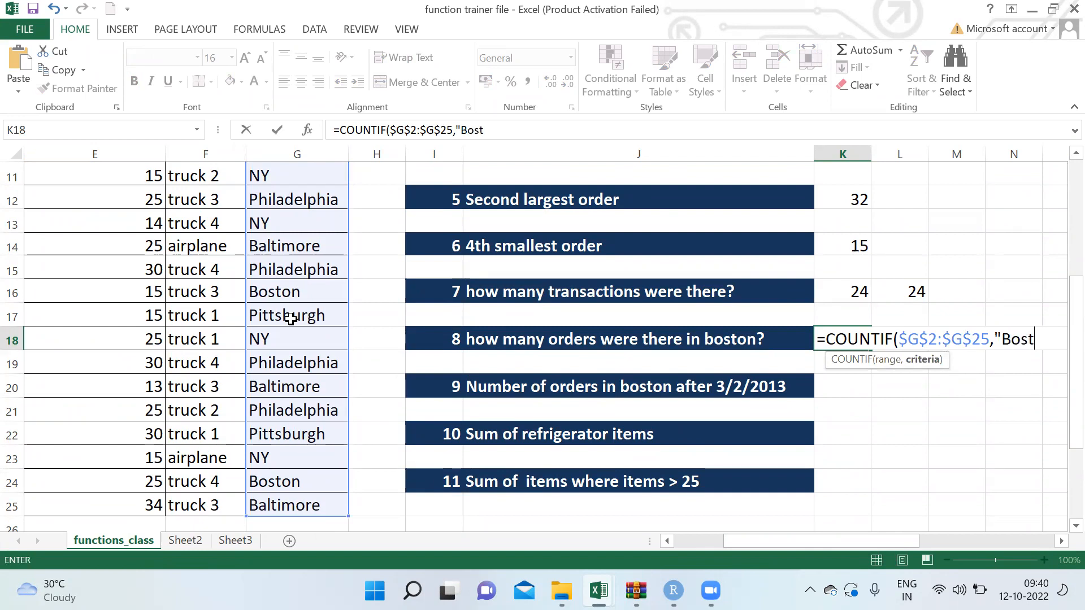
pyautogui.write('on"')
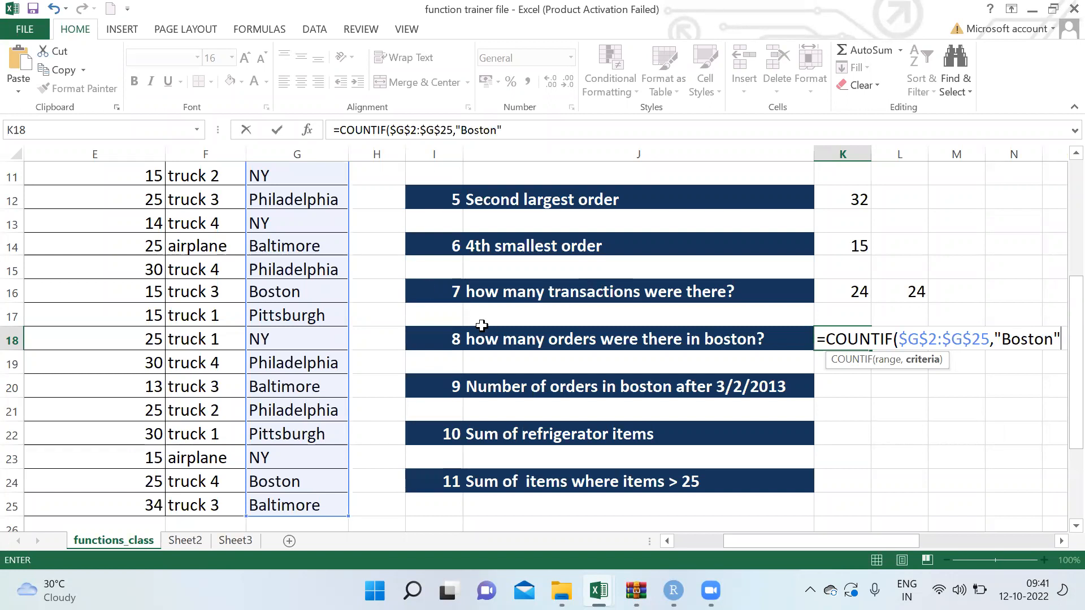
pyautogui.write(')')
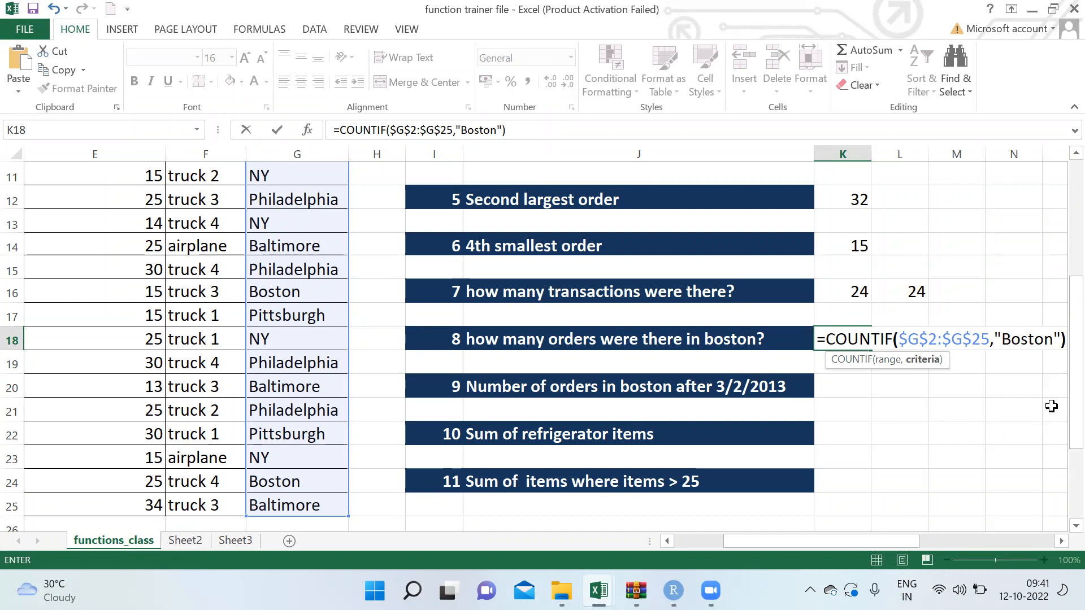
pyautogui.press('Return')
# Step: Check the Destination column for its Boston entries, up to the first one in G2
pyautogui.press('Up')
pyautogui.press('Left')
pyautogui.press('Left')
pyautogui.press('Left')
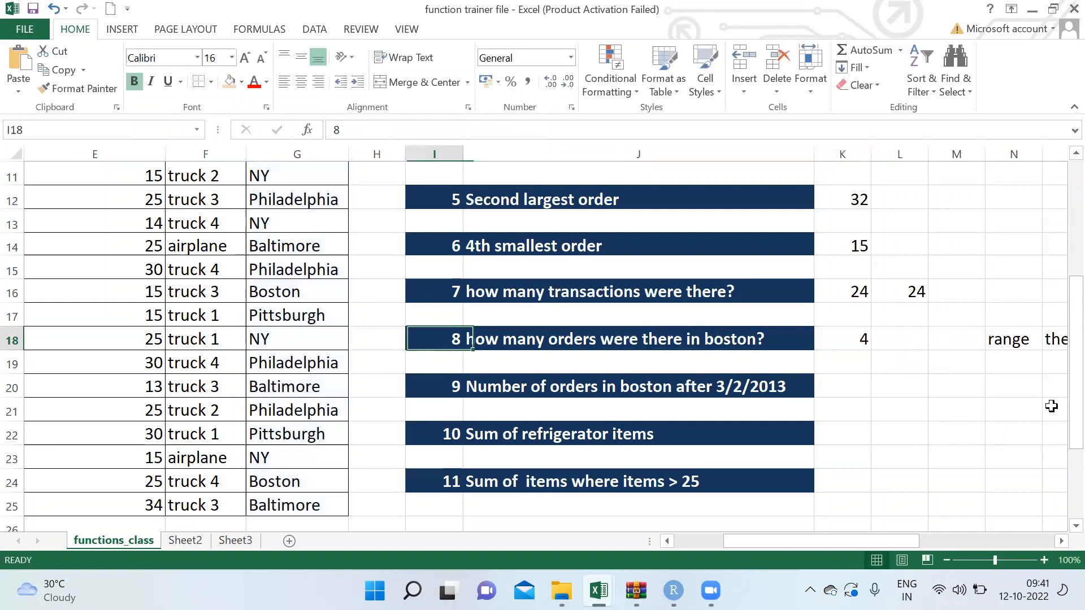
pyautogui.press('Right')
pyautogui.press('Right')
pyautogui.press('Left')
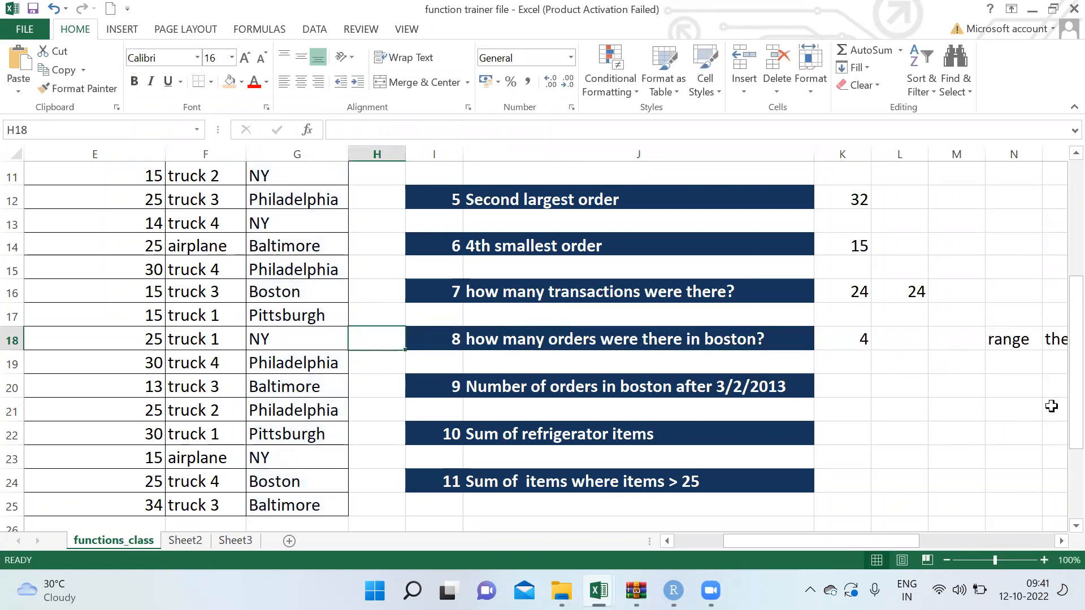
pyautogui.press('Up')
pyautogui.press('Left')
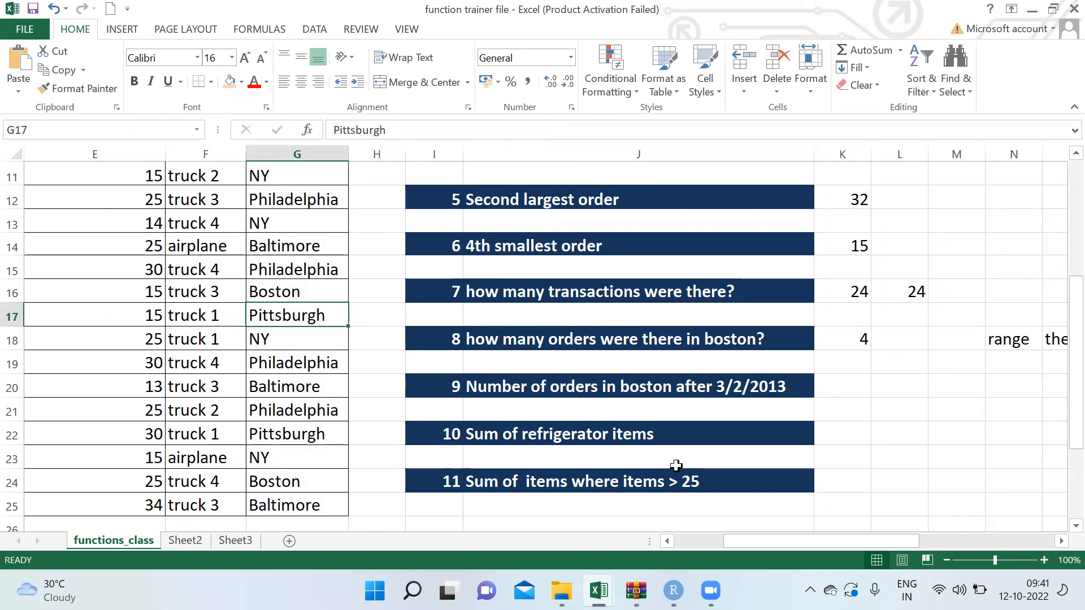
pyautogui.click(296, 474)
pyautogui.click(291, 299)
pyautogui.hotkey('ctrl', 'Up')
pyautogui.press('Down')
pyautogui.press('Down')
pyautogui.press('Down')
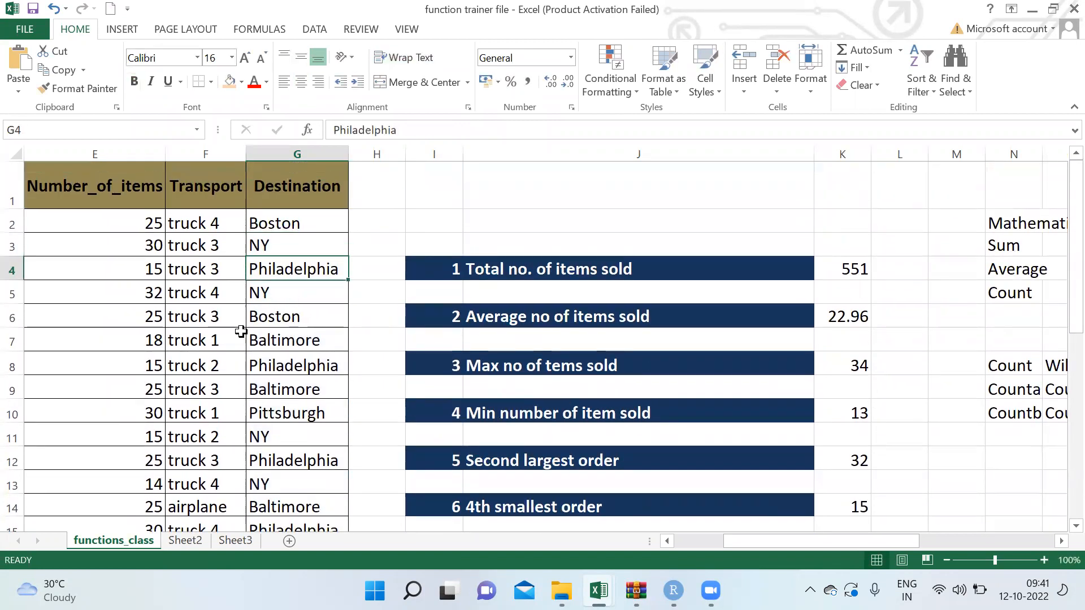
pyautogui.click(258, 314)
pyautogui.click(273, 221)
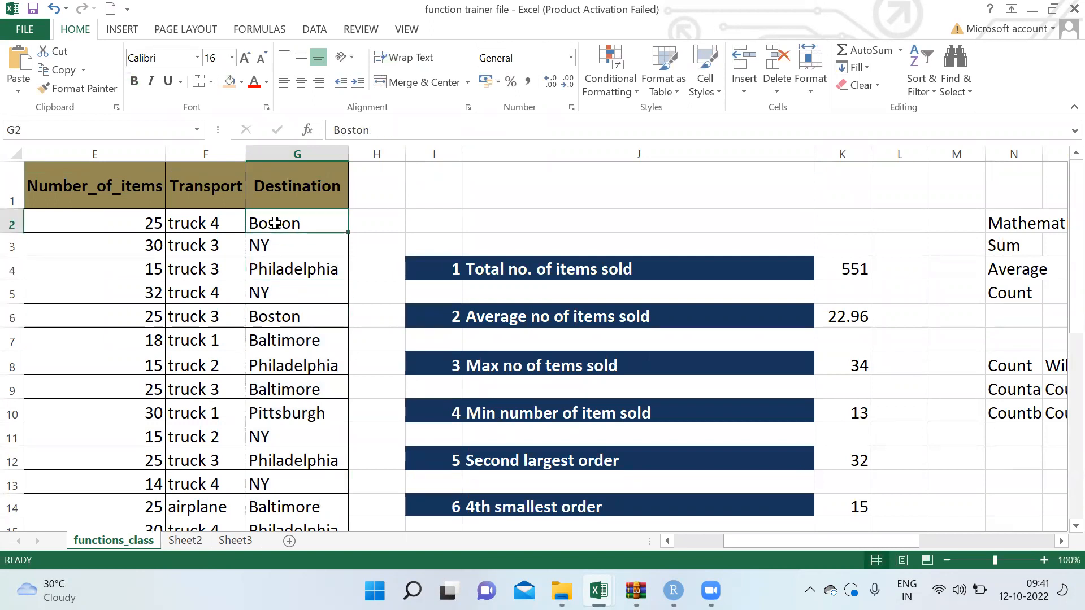
# Step: Return to K18 and review the COUNTIF formula for the Boston orders question
pyautogui.click(876, 463)
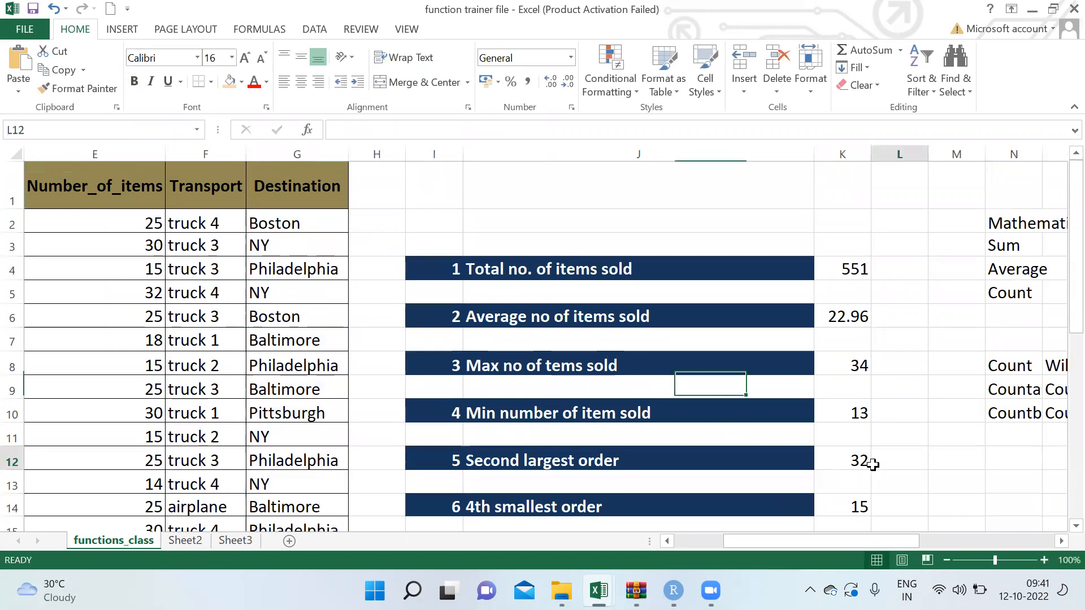
pyautogui.press('Down')
pyautogui.press('Down')
pyautogui.press('Down')
pyautogui.press('Down')
pyautogui.press('Left')
pyautogui.press('Left')
pyautogui.press('Down')
pyautogui.press('Down')
pyautogui.press('Down')
pyautogui.press('Down')
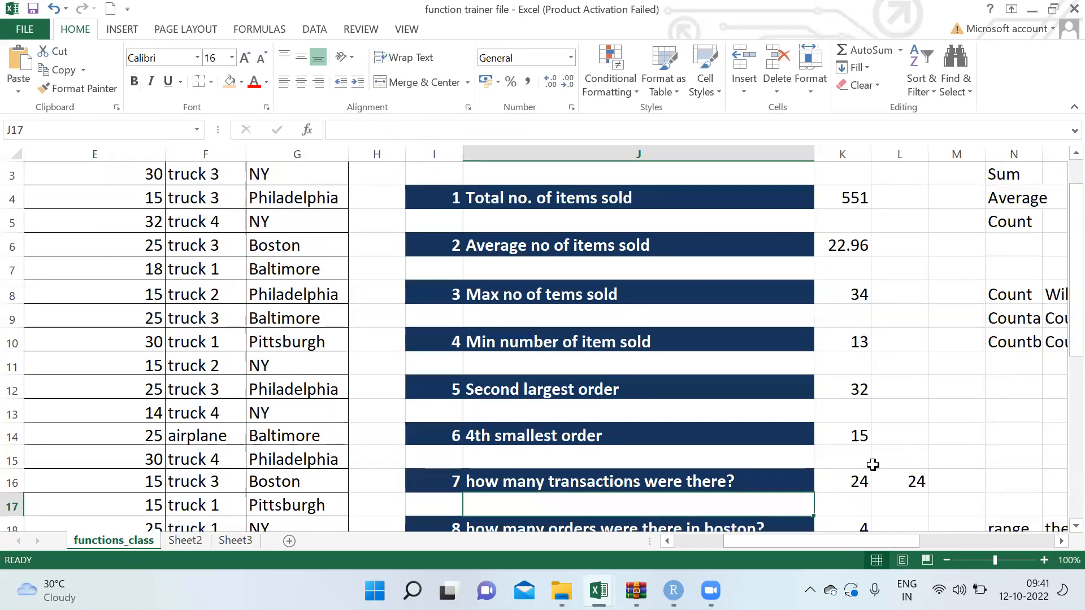
pyautogui.press('Up')
pyautogui.press('Up')
pyautogui.press('Right')
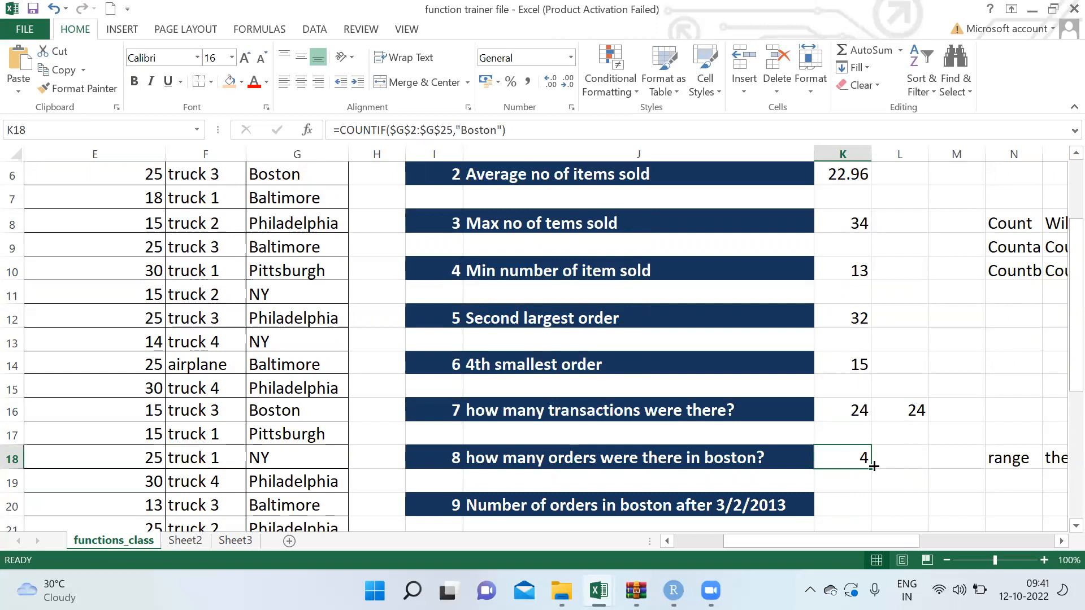
# Step: Read question 9 about Boston orders after 3/2/2013 and select its answer cell K20
pyautogui.click(546, 81)
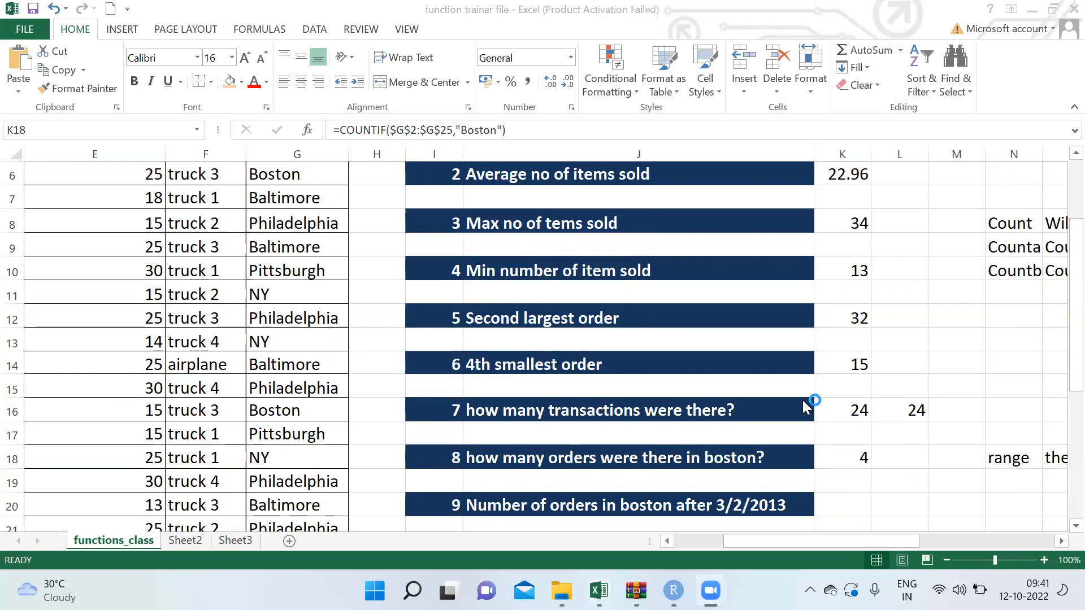
pyautogui.click(751, 472)
pyautogui.press('Down')
pyautogui.press('Down')
pyautogui.press('Down')
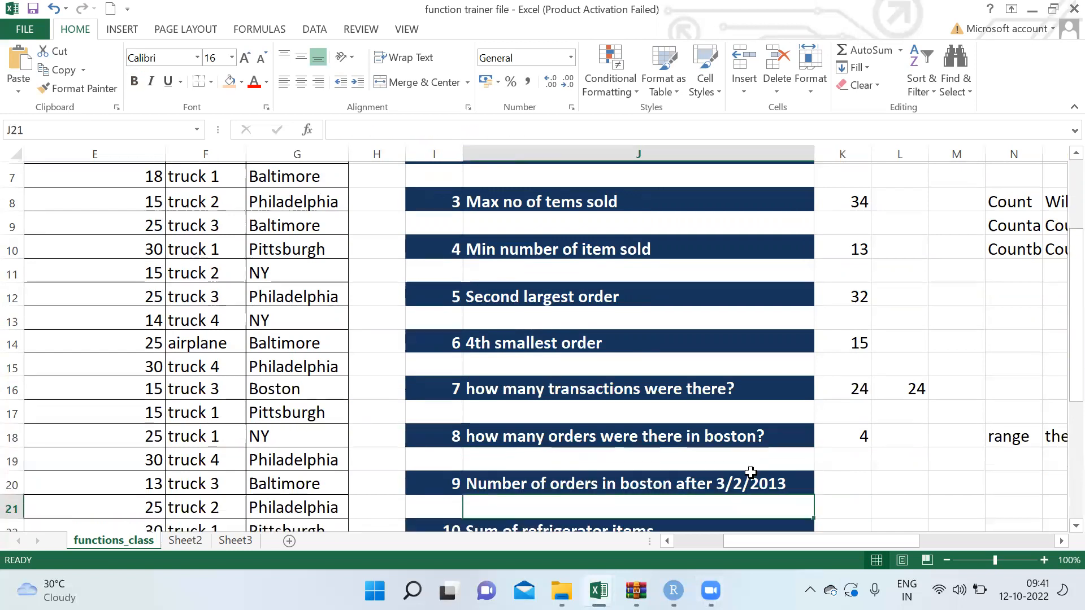
pyautogui.press('Up')
pyautogui.press('Up')
pyautogui.press('Right')
pyautogui.press('Left')
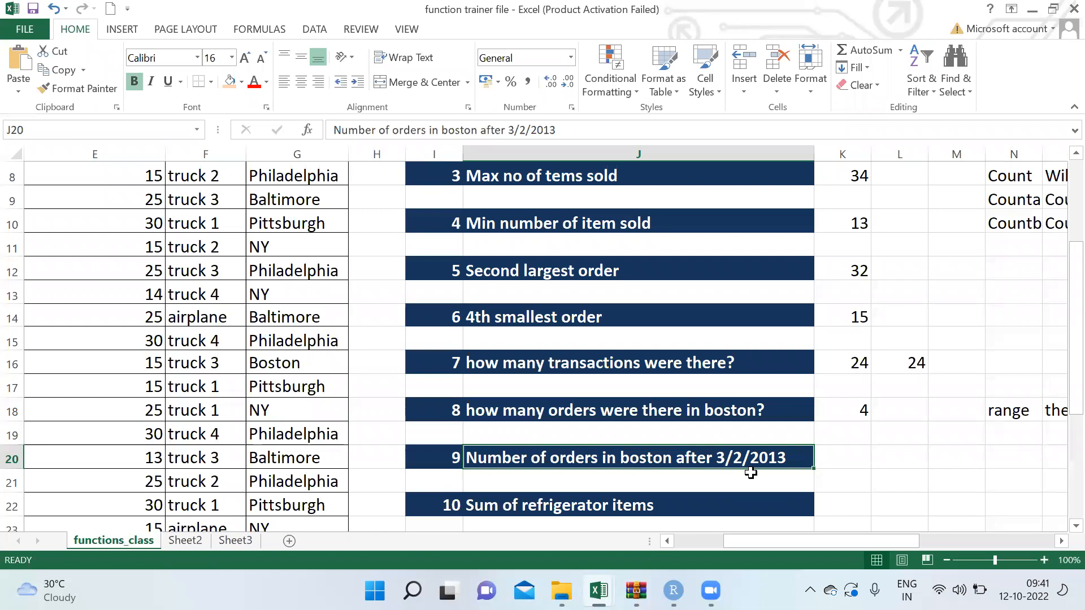
pyautogui.press('Right')
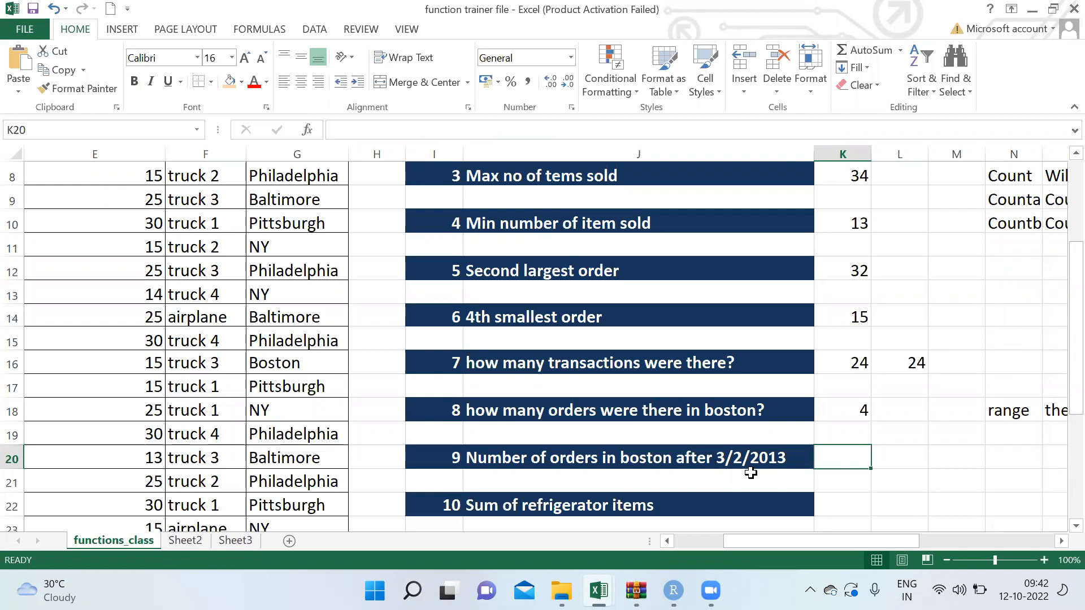
# Step: Start a COUNTIFS formula in K20 for the number of Boston orders after 3/2/2013
pyautogui.click(503, 89)
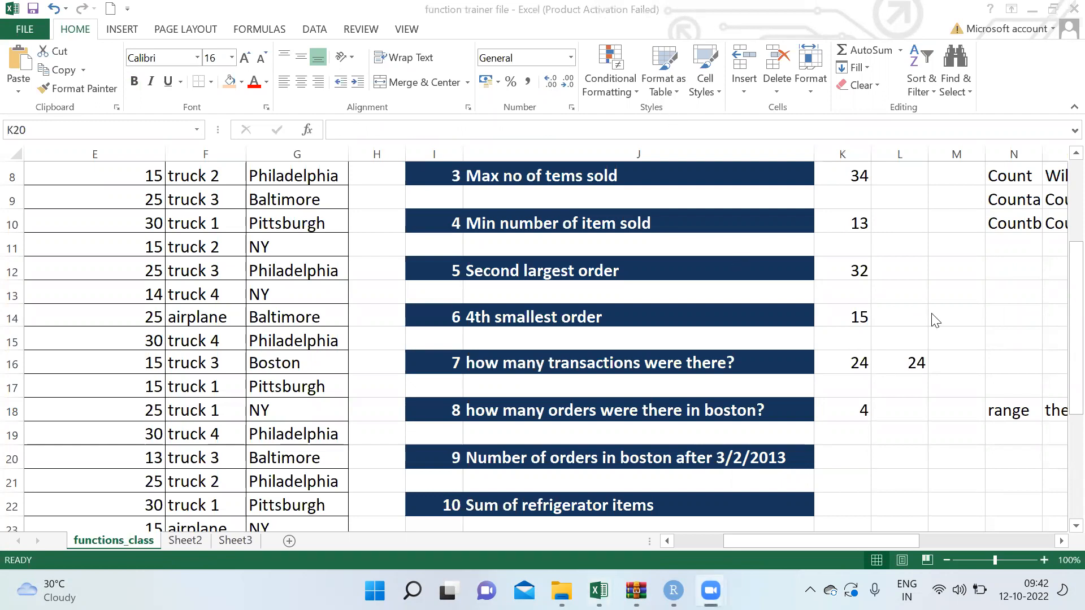
pyautogui.click(843, 450)
pyautogui.write('=coun')
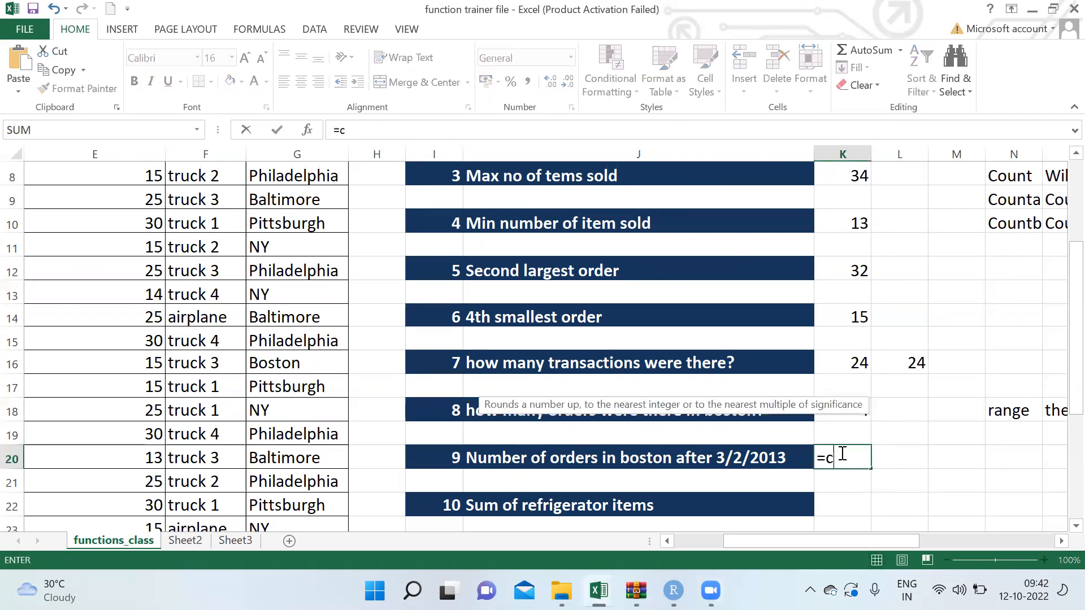
pyautogui.press('Down')
pyautogui.press('Down')
pyautogui.press('Down')
pyautogui.press('Down')
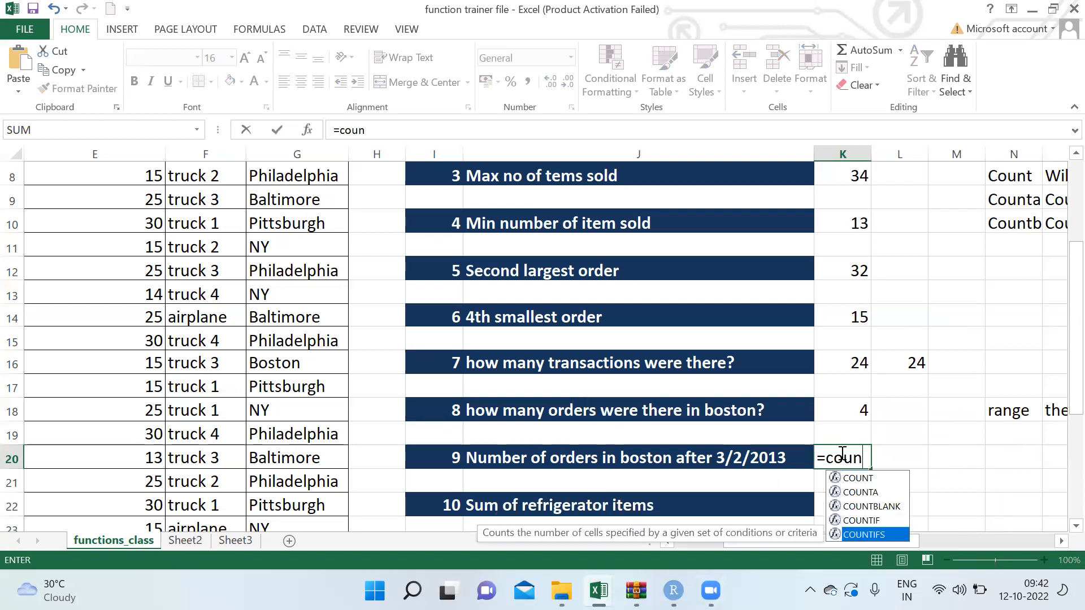
pyautogui.press('Tab')
pyautogui.press('Return')
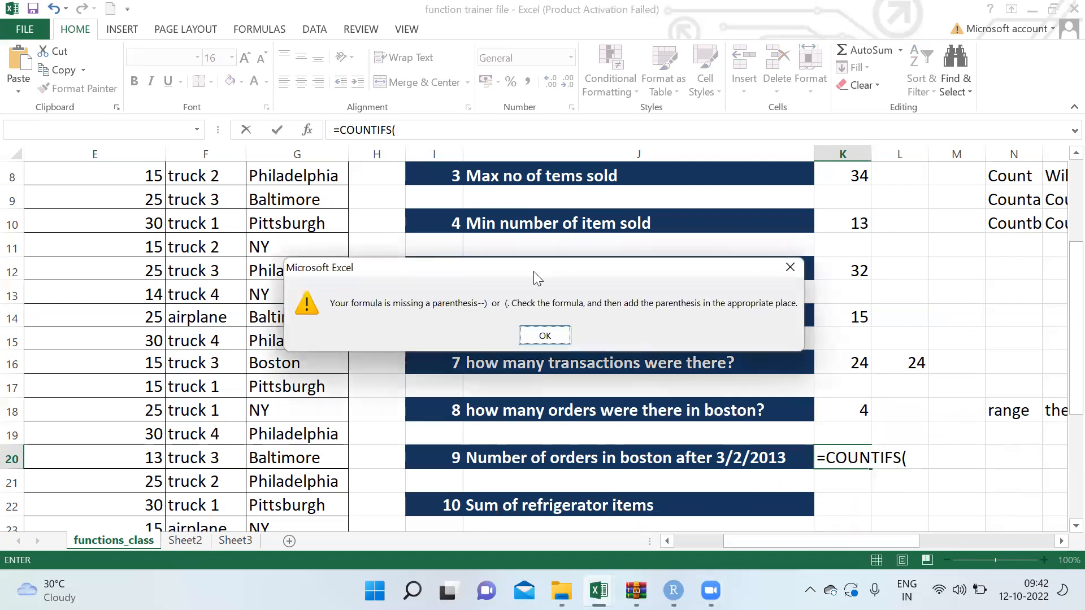
pyautogui.click(545, 336)
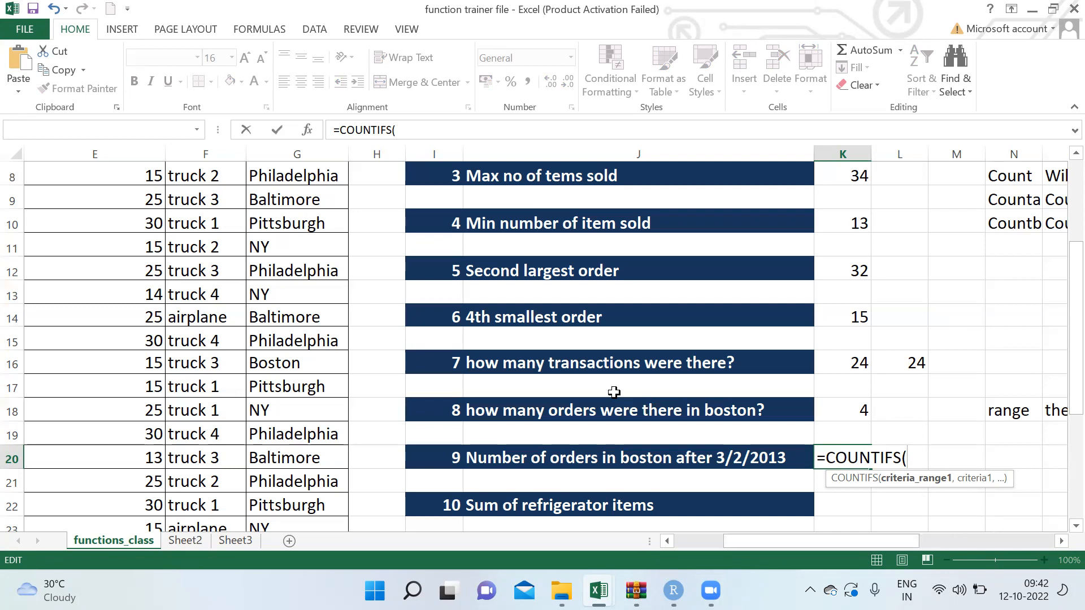
# Step: Set the first COUNTIFS condition to the Destination cells G2:G25 with the criteria "Boston"
pyautogui.click(304, 296)
pyautogui.hotkey('ctrl', 'Up')
pyautogui.press('Down')
pyautogui.hotkey('ctrl', 'shift', 'Down')
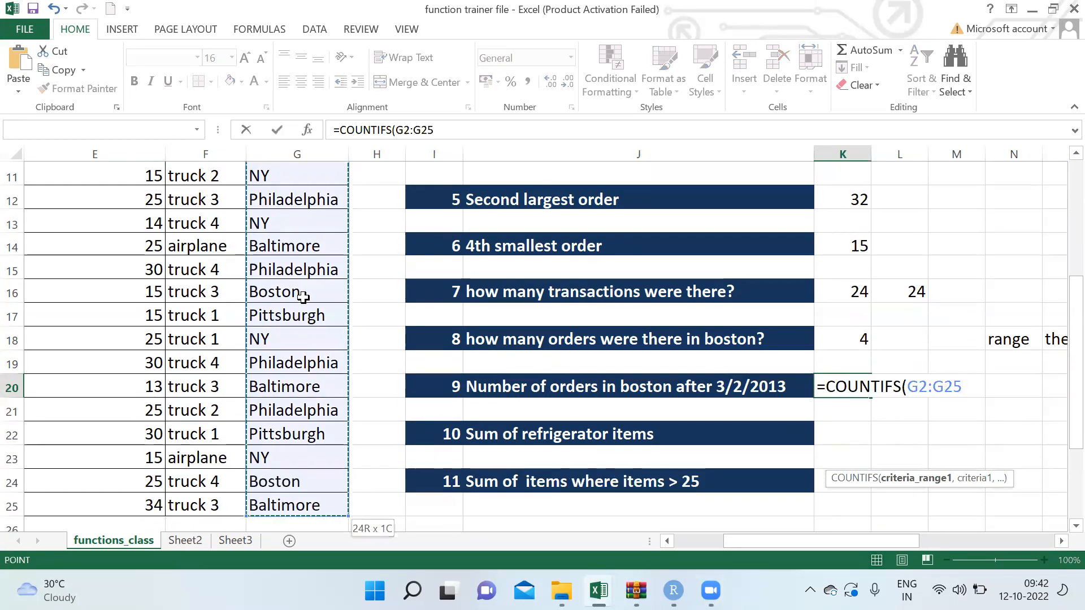
pyautogui.write(',"B')
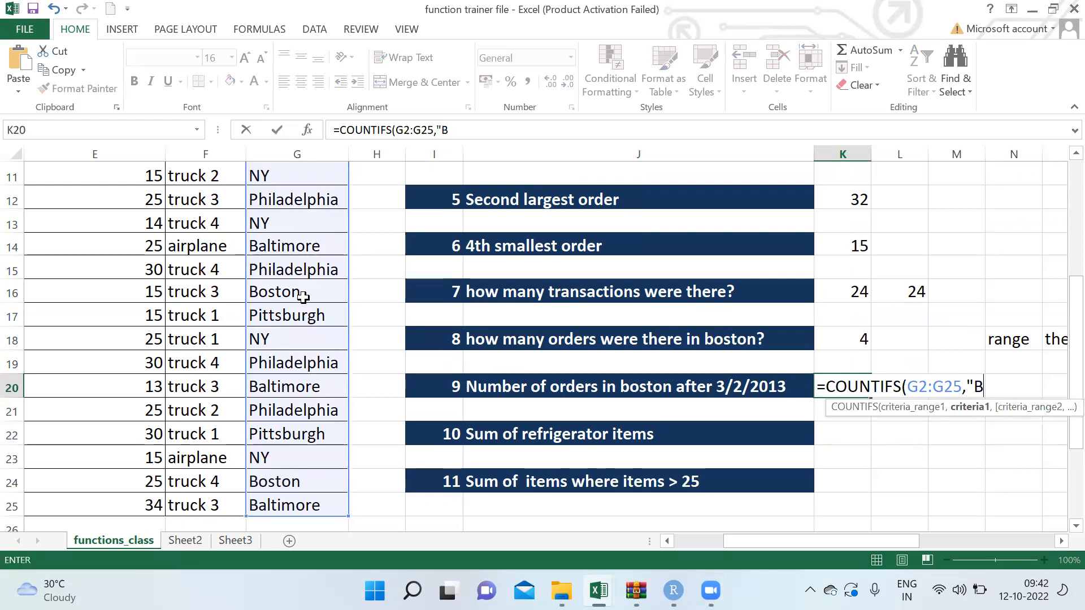
pyautogui.write('oston",')
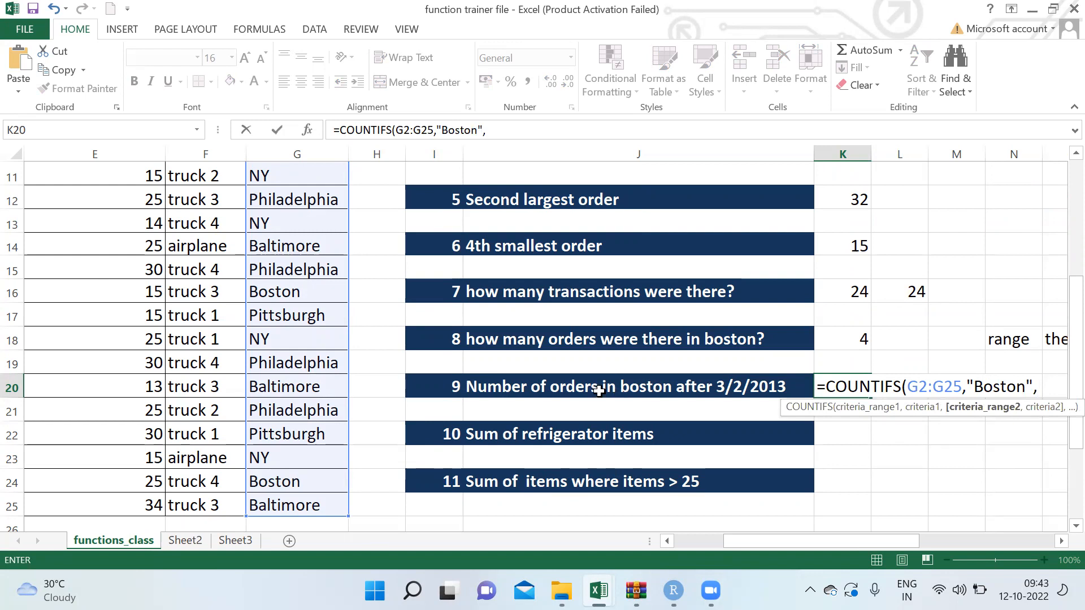
# Step: Set the second COUNTIFS criteria range to the Date cells B2:B25
pyautogui.click(102, 267)
pyautogui.hotkey('ctrl', 'Up')
pyautogui.hotkey('ctrl', 'Left')
pyautogui.press('Down')
pyautogui.hotkey('ctrl', 'shift', 'Down')
pyautogui.hotkey('ctrl', 'Up')
pyautogui.press('Right')
pyautogui.press('Down')
pyautogui.hotkey('ctrl', 'shift', 'Down')
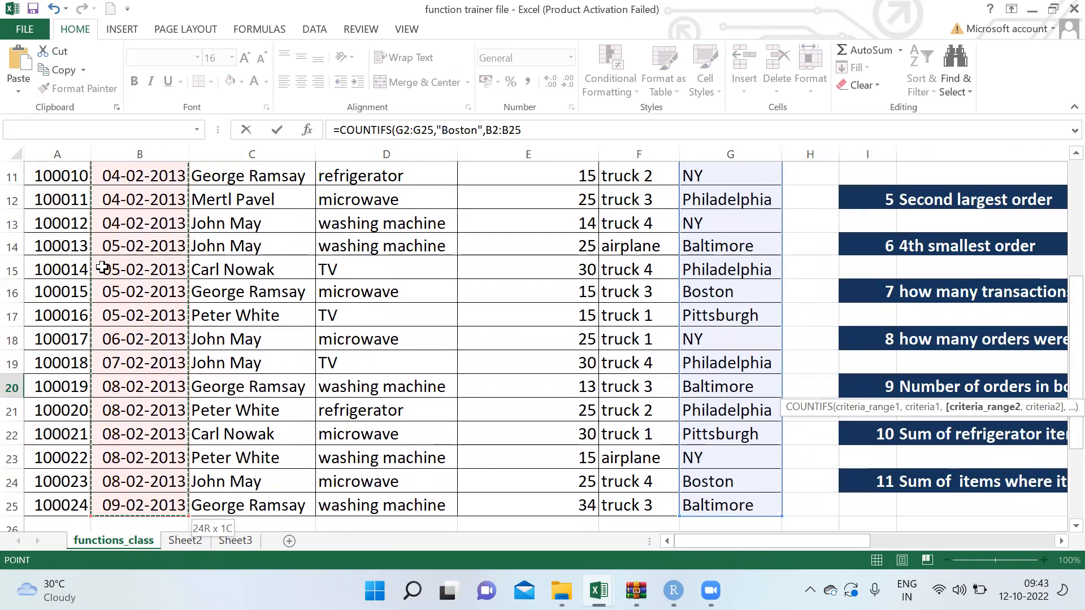
# Step: Set the second COUNTIFS criteria to ">03-02-2013" and enter the completed formula in K20
pyautogui.write(',">')
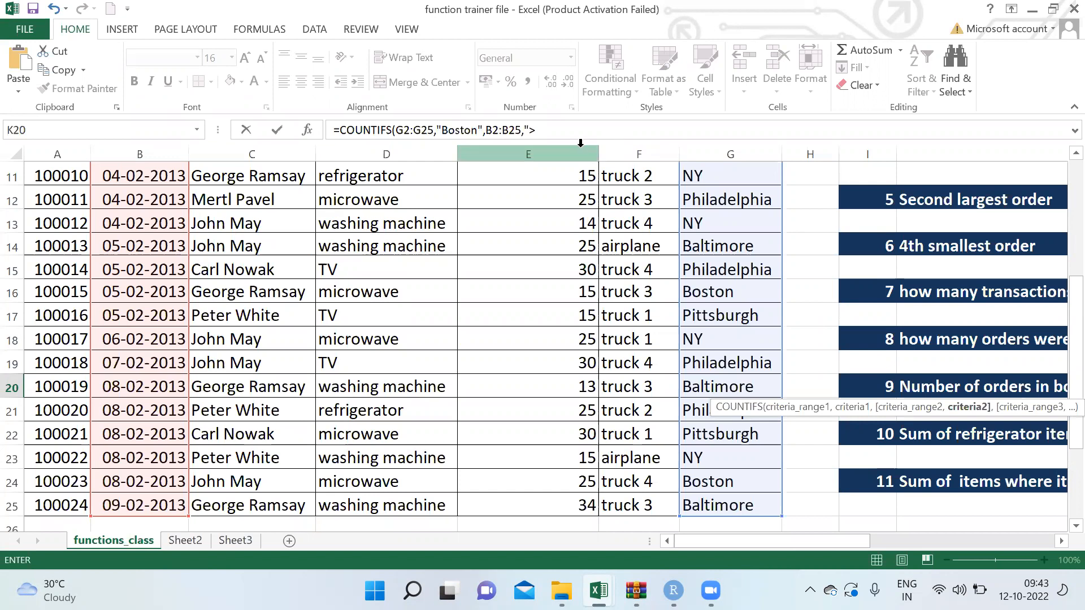
pyautogui.click(572, 133)
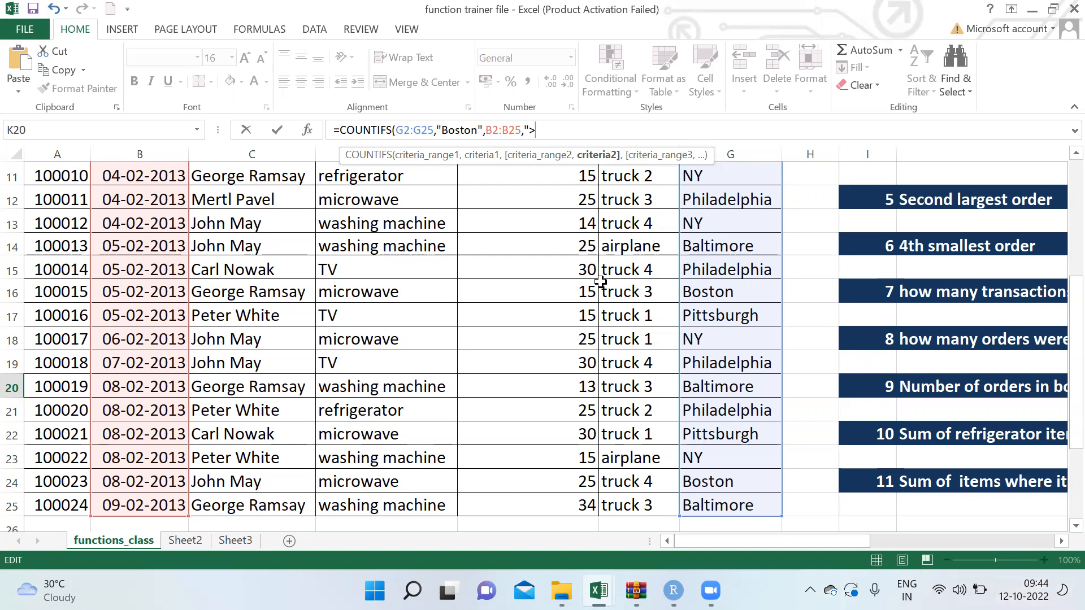
pyautogui.write('03-02-20')
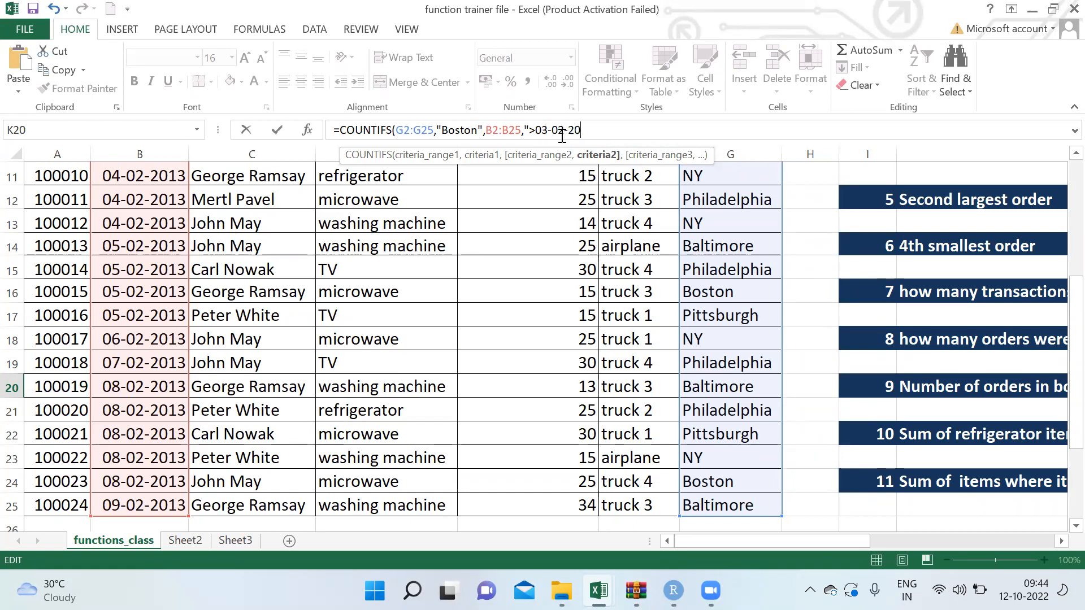
pyautogui.write('13')
pyautogui.moveTo(745, 543); pyautogui.dragTo(836, 546)
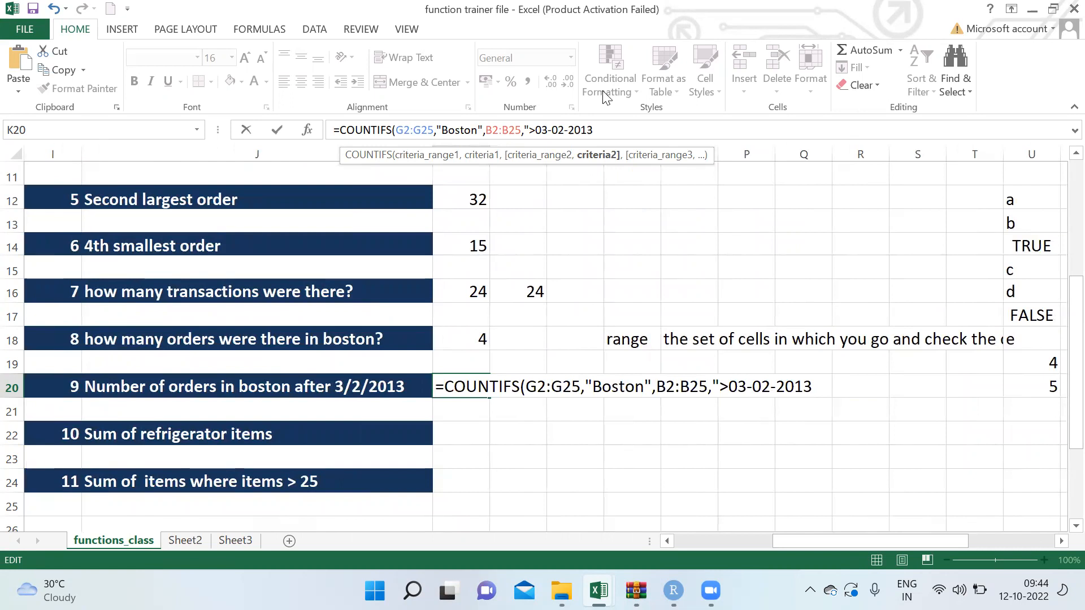
pyautogui.write('")')
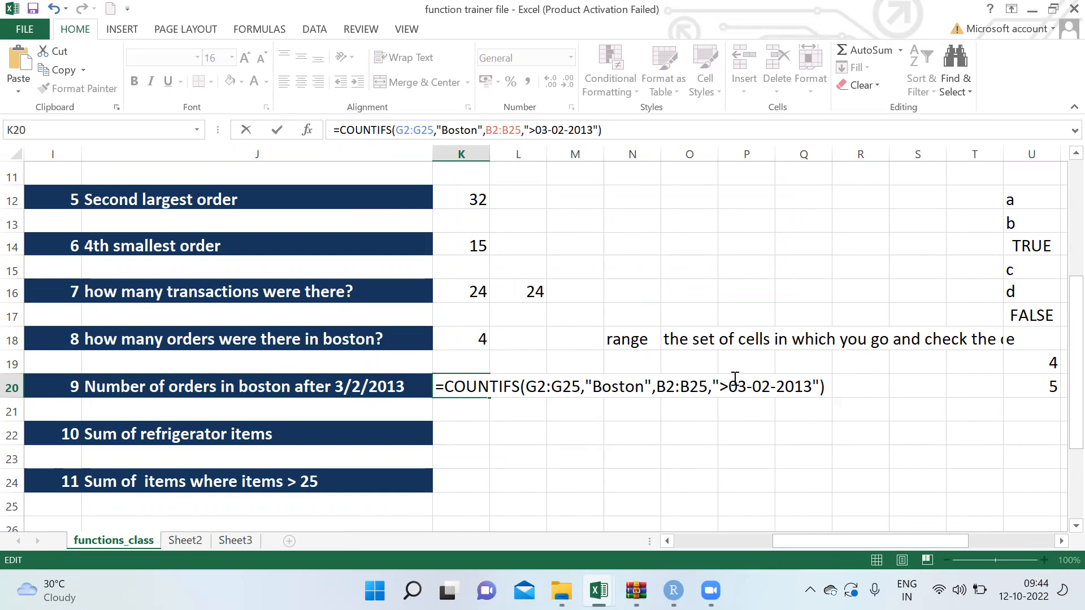
pyautogui.click(826, 384)
pyautogui.press('Return')
pyautogui.press('Up')
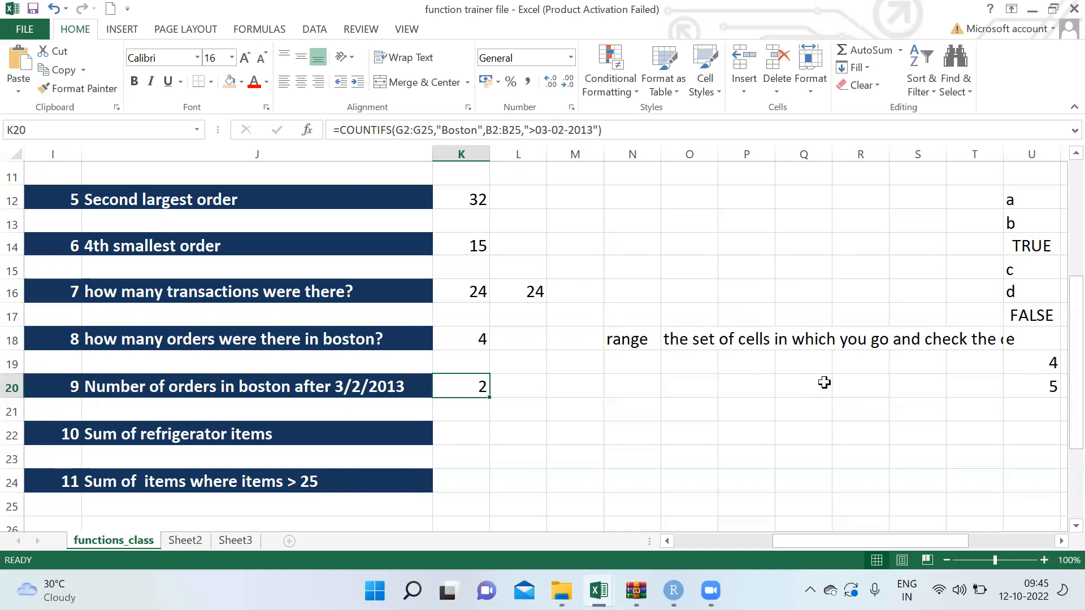
# Step: Start a SUMIF formula in K22 for the sum of refrigerator items
pyautogui.click(579, 104)
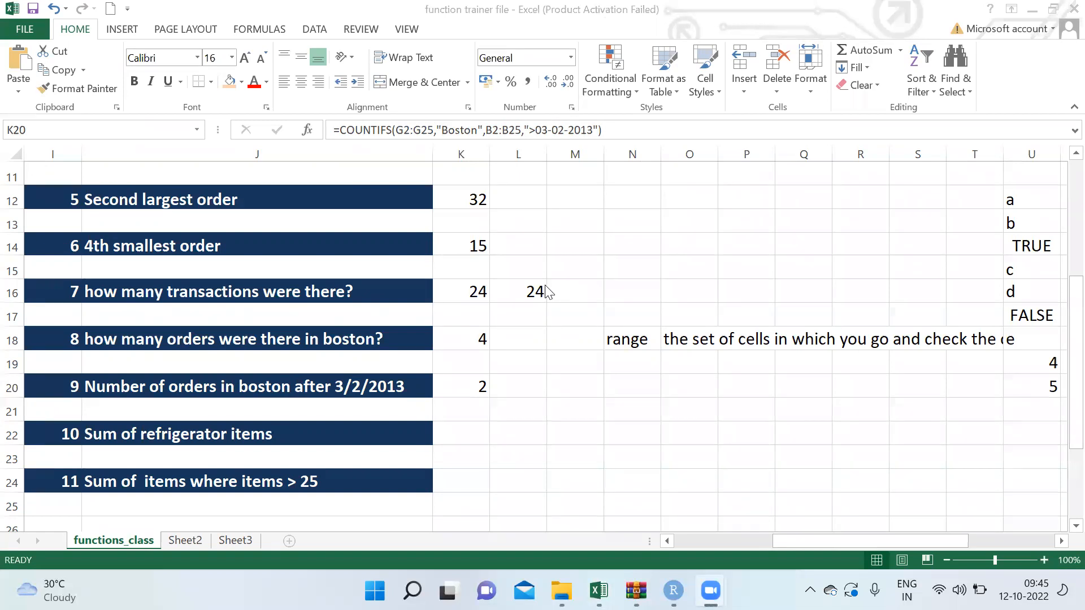
pyautogui.click(453, 385)
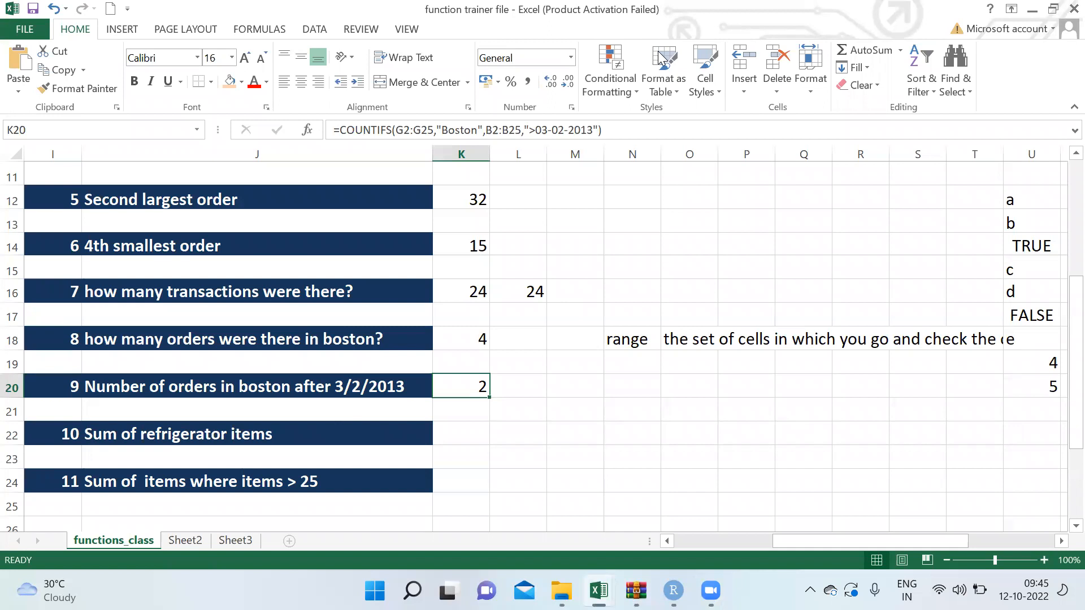
pyautogui.click(305, 424)
pyautogui.click(471, 428)
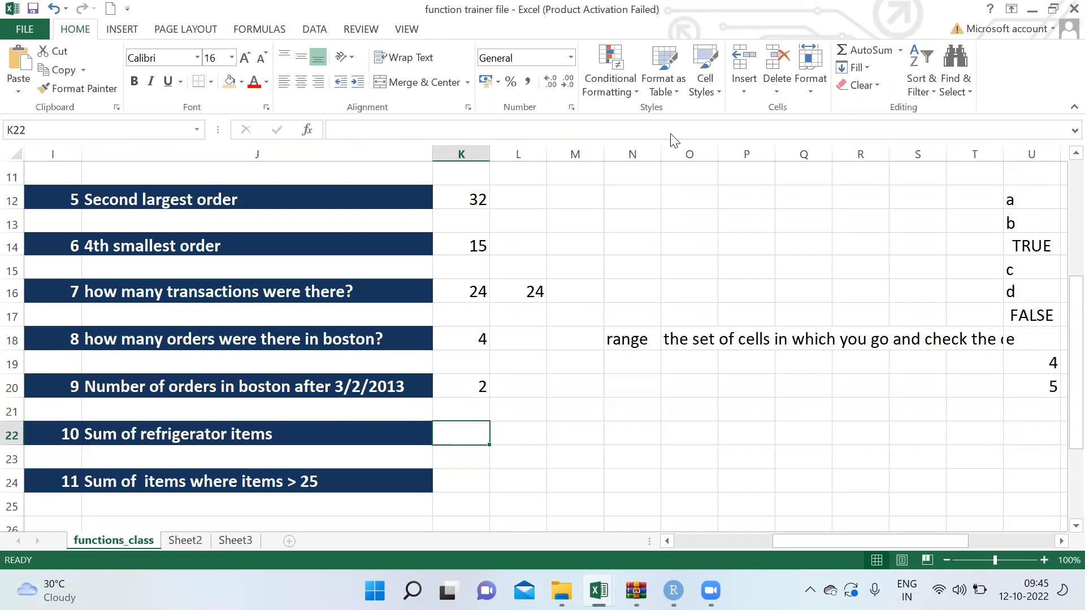
pyautogui.write('=sumif')
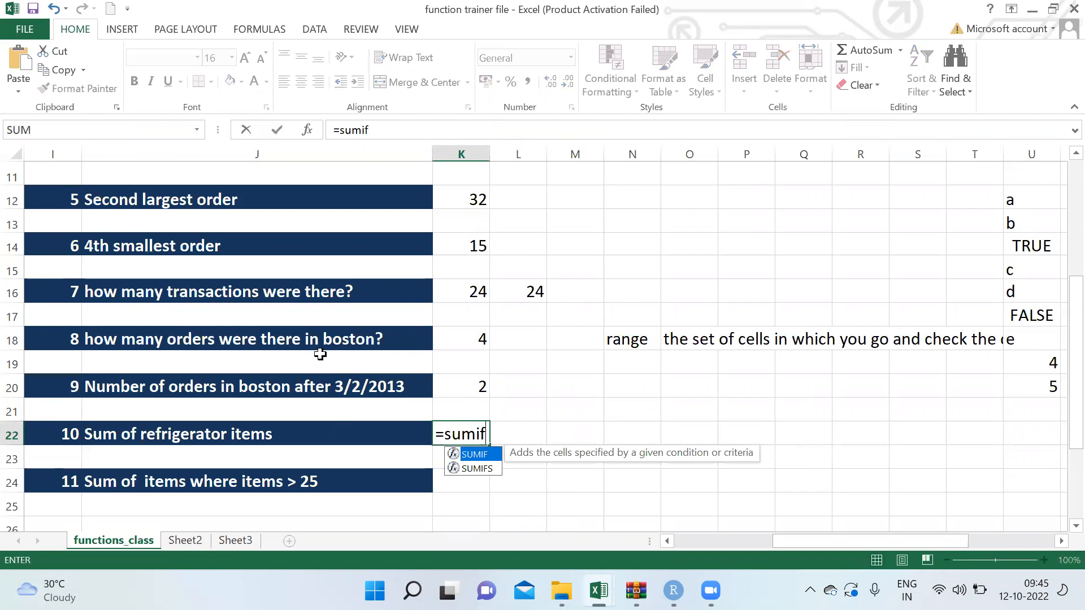
pyautogui.press('Tab')
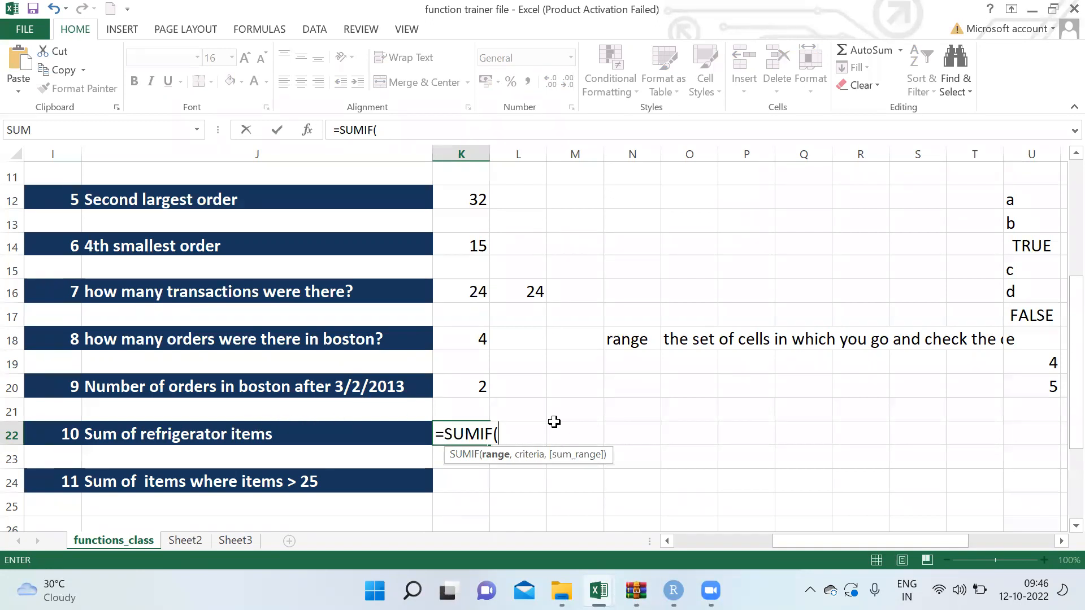
# Step: Set the SUMIF criteria range to the Item cells D2:D25
pyautogui.click(111, 399)
pyautogui.press('Left')
pyautogui.press('Left')
pyautogui.press('Left')
pyautogui.press('Up')
pyautogui.press('Up')
pyautogui.press('Up')
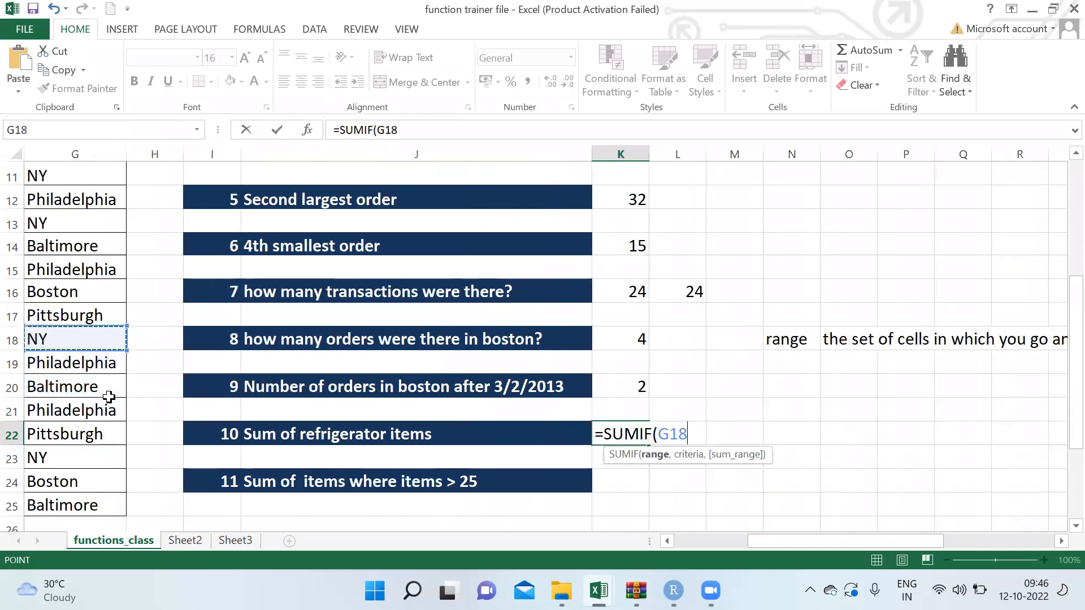
pyautogui.hotkey('ctrl', 'Up')
pyautogui.press('Left')
pyautogui.press('Left')
pyautogui.press('Left')
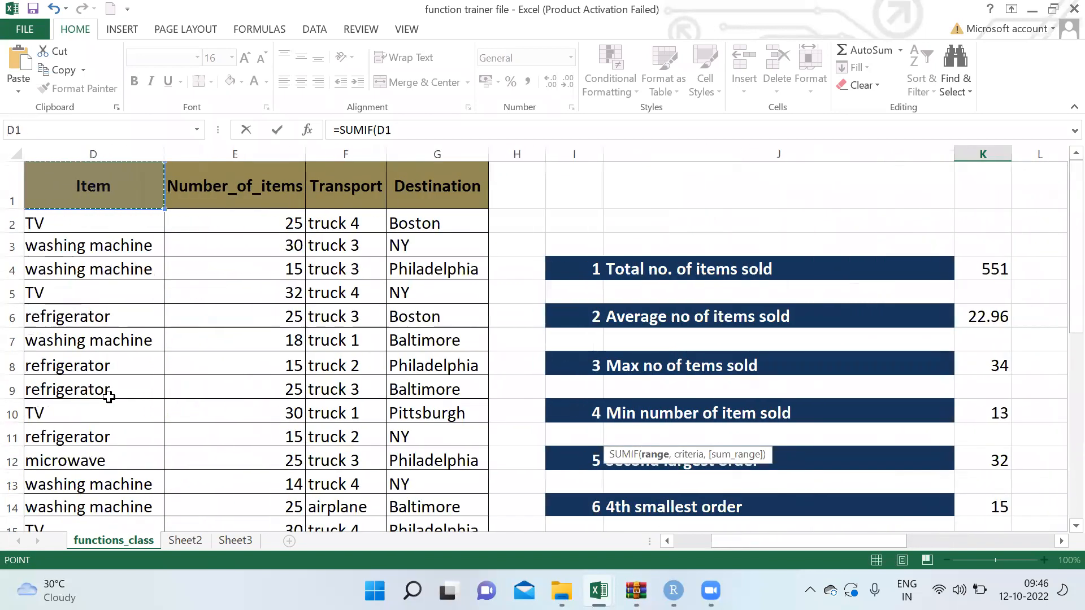
pyautogui.press('Left')
pyautogui.press('Down')
pyautogui.press('Right')
pyautogui.hotkey('ctrl', 'shift', 'Down')
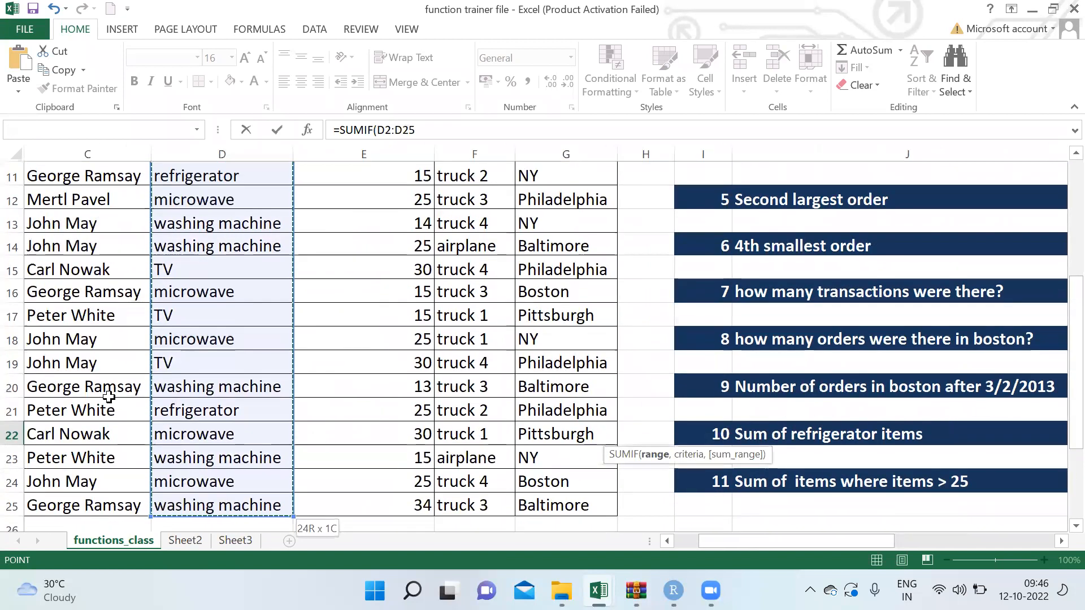
# Step: Set the SUMIF criteria to "refrigerator"
pyautogui.write(',"')
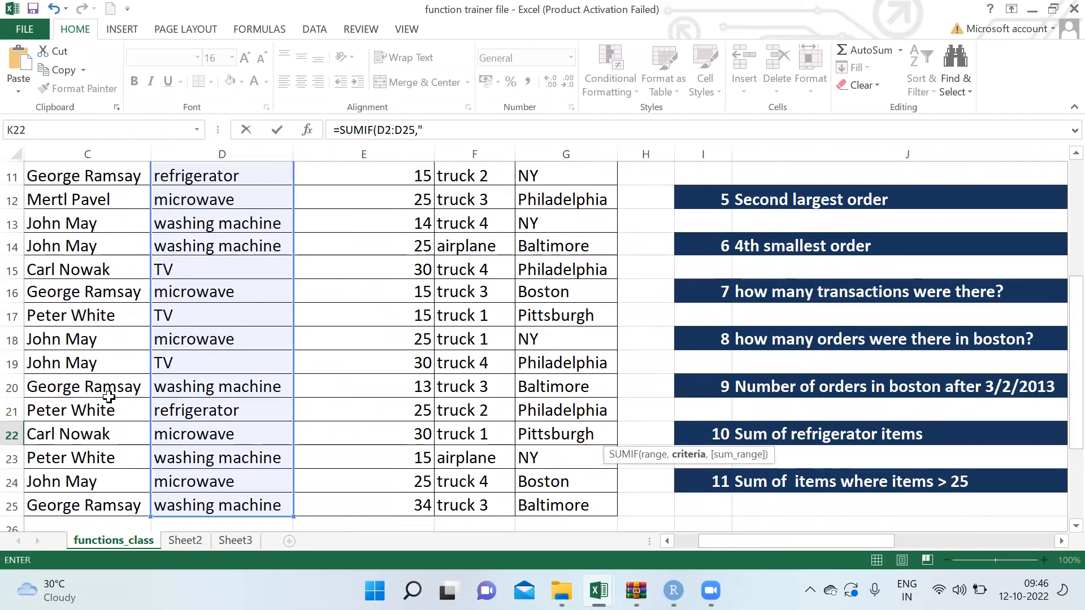
pyautogui.write('re')
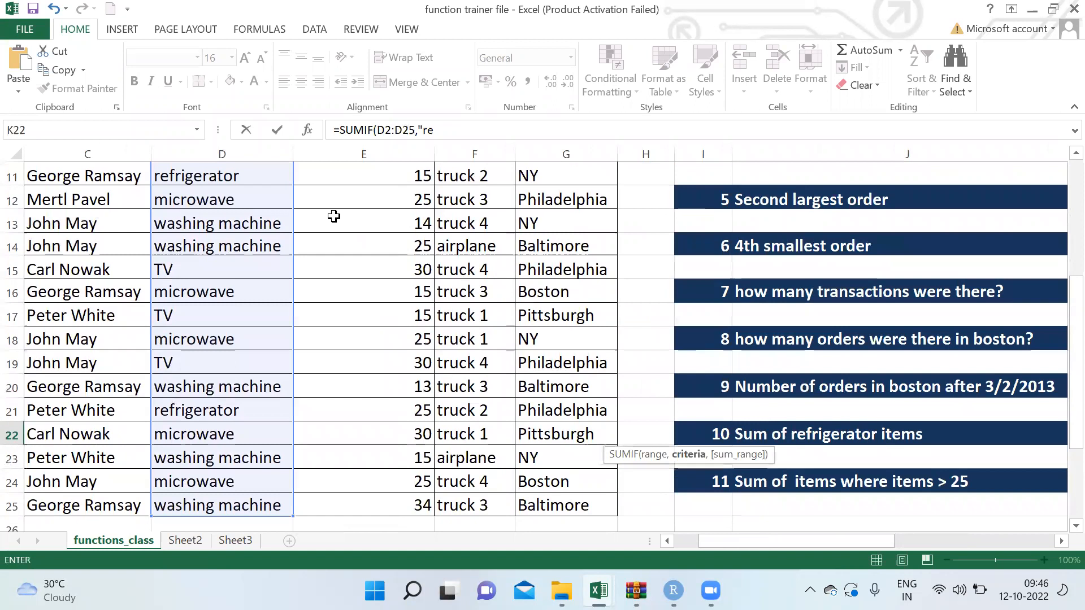
pyautogui.write('frigerat')
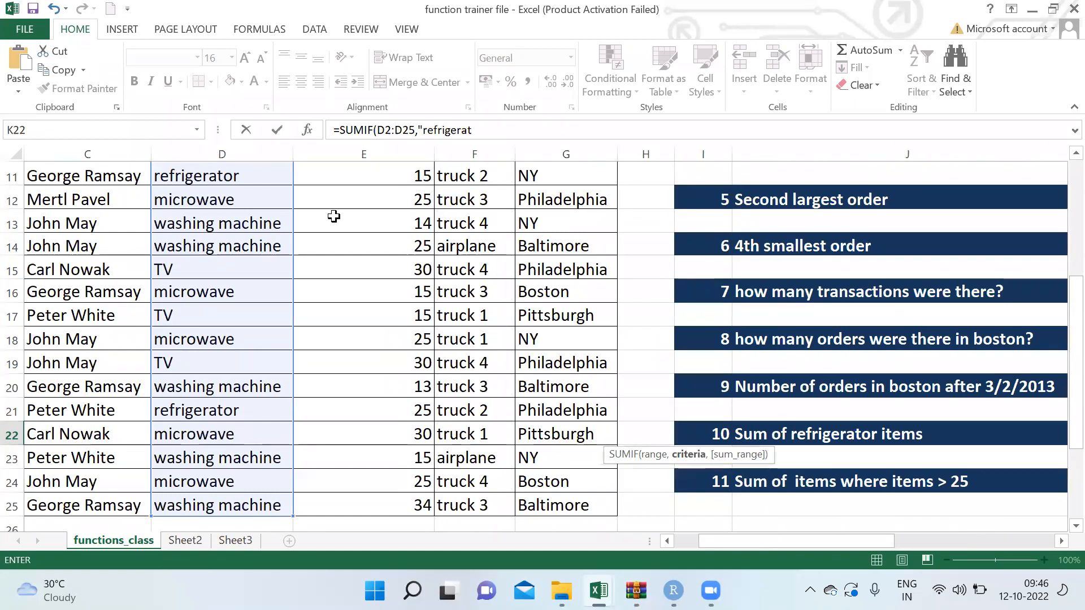
pyautogui.write('or",')
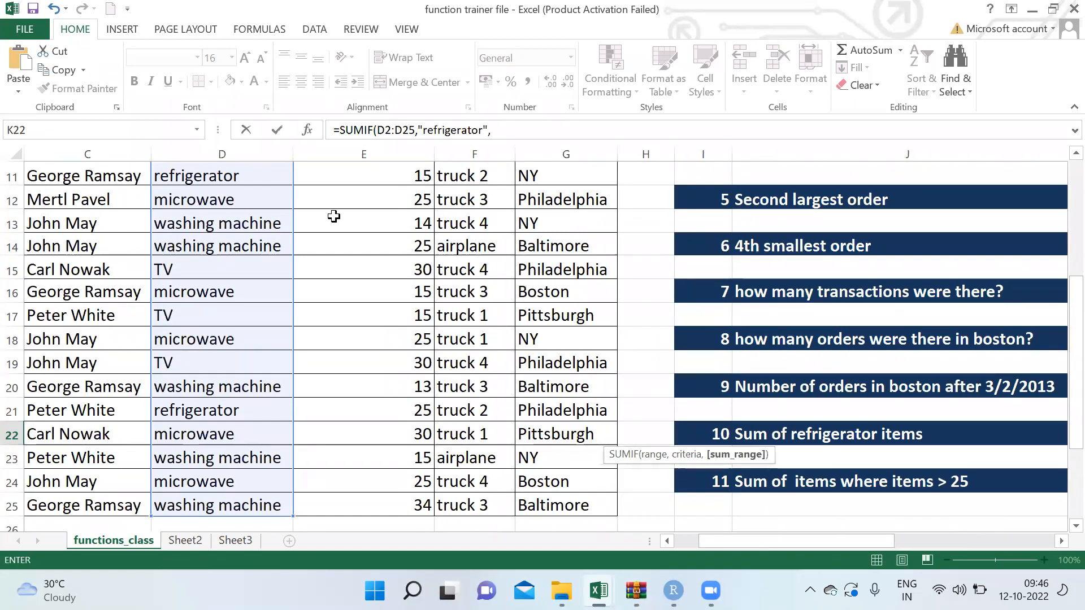
# Step: Set the sum range to the Number_of_items cells E2:E25 and enter the completed SUMIF formula in K22
pyautogui.moveTo(782, 541); pyautogui.dragTo(924, 544)
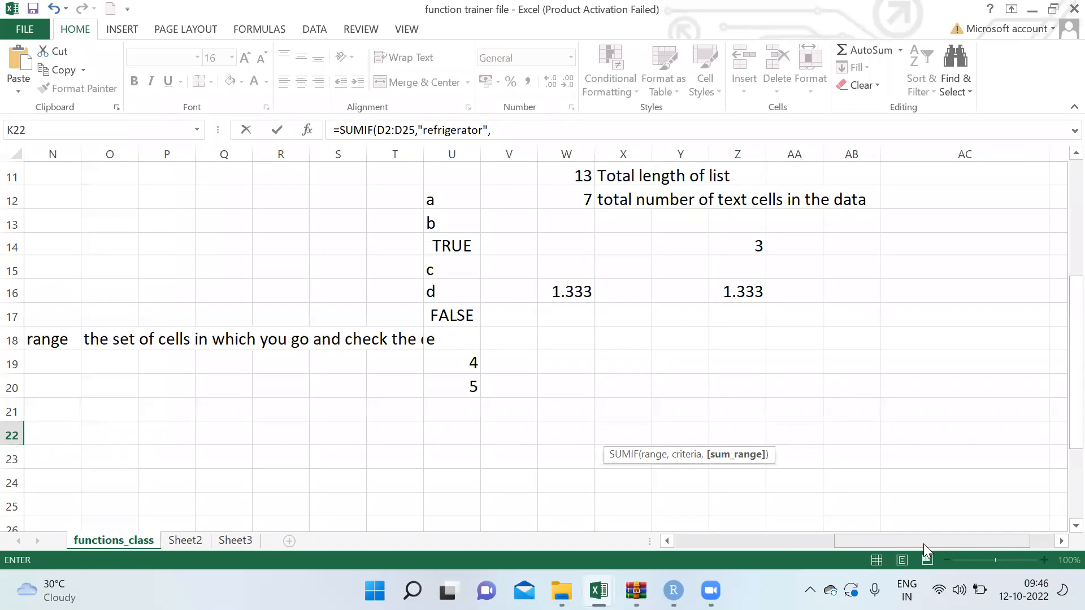
pyautogui.moveTo(924, 544); pyautogui.dragTo(799, 548)
pyautogui.click(236, 277)
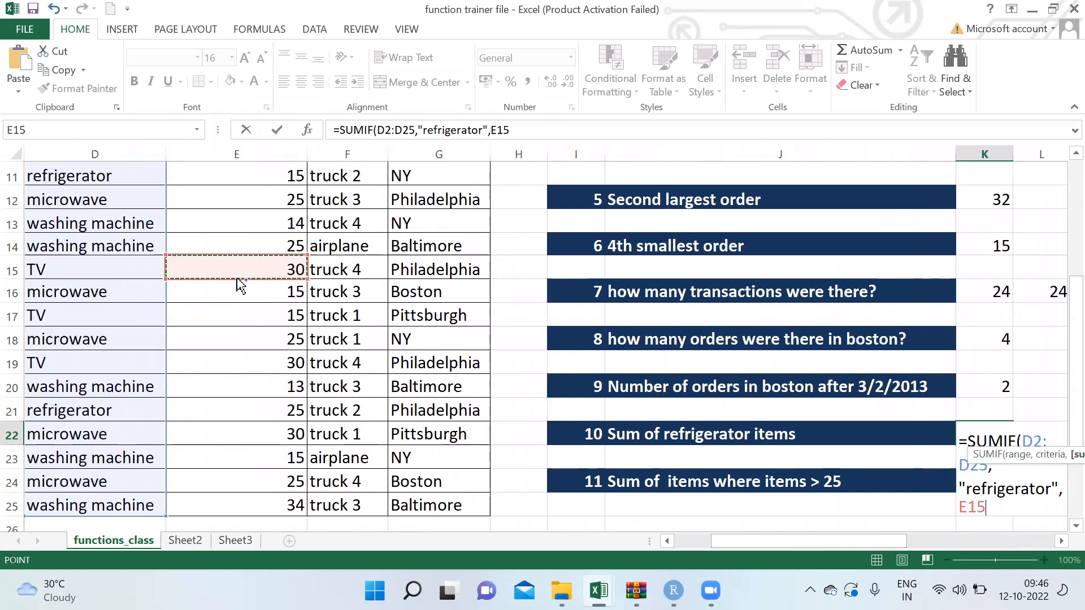
pyautogui.hotkey('ctrl', 'Up')
pyautogui.press('Down')
pyautogui.hotkey('ctrl', 'shift', 'Down')
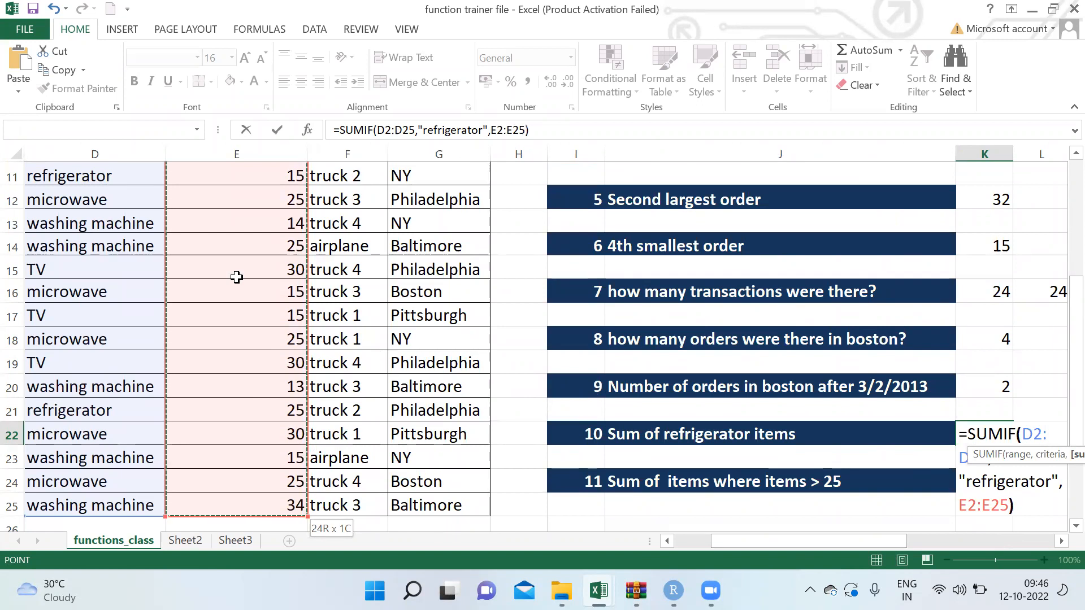
pyautogui.write(')')
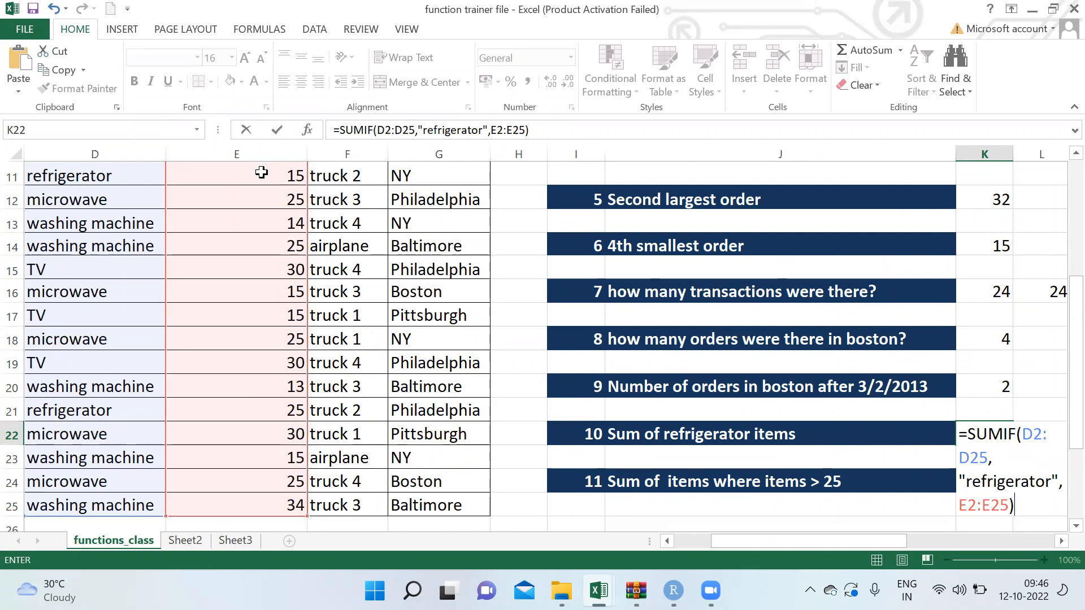
pyautogui.press('Return')
pyautogui.press('Up')
pyautogui.hscroll(1, 262, 173)
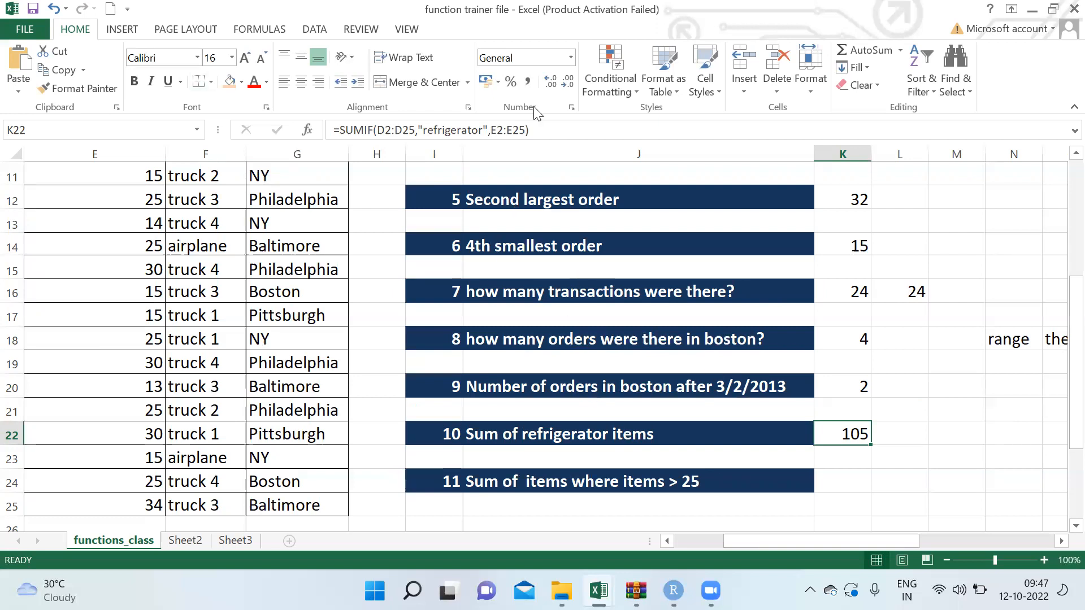
# Step: Examine the range, criteria and sum range arguments of the SUMIF formula in K22 without changing it
pyautogui.click(555, 129)
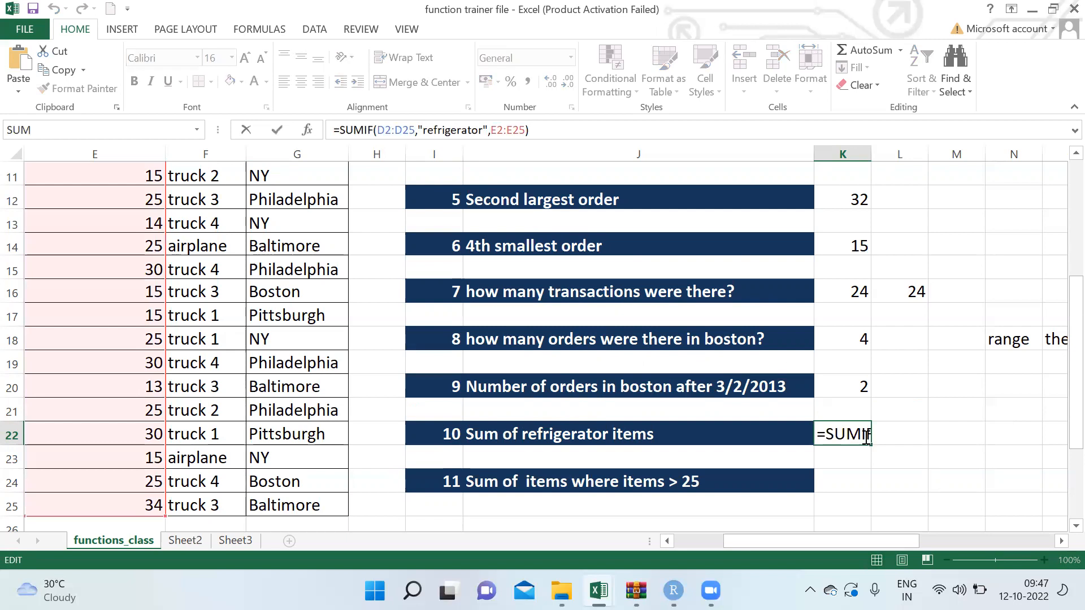
pyautogui.hotkey('ctrl', 'Return')
pyautogui.rightClick(844, 435)
pyautogui.doubleClick(844, 434)
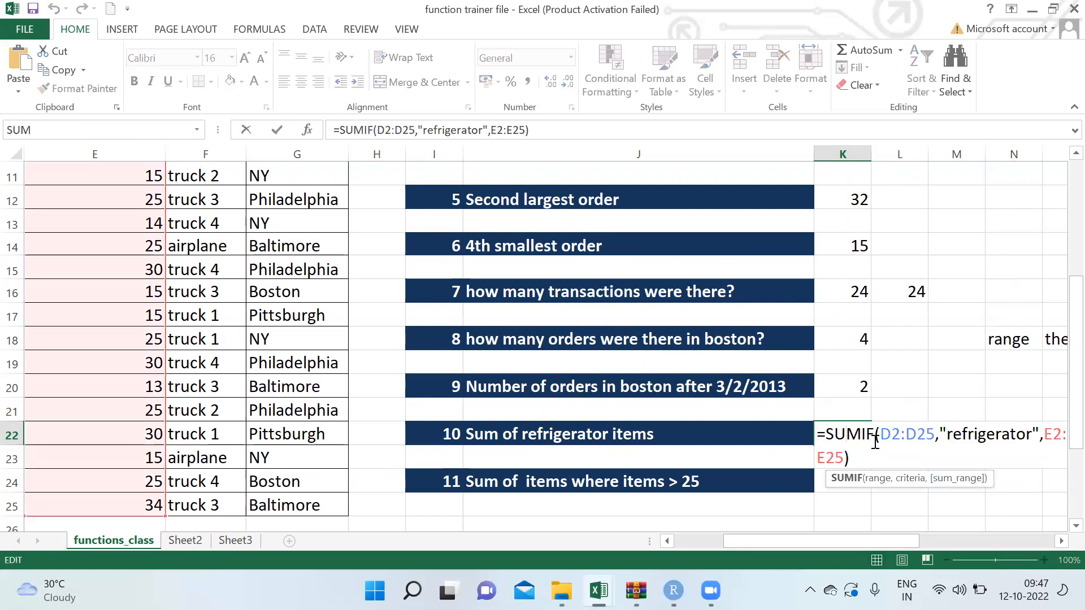
pyautogui.click(885, 453)
pyautogui.click(927, 434)
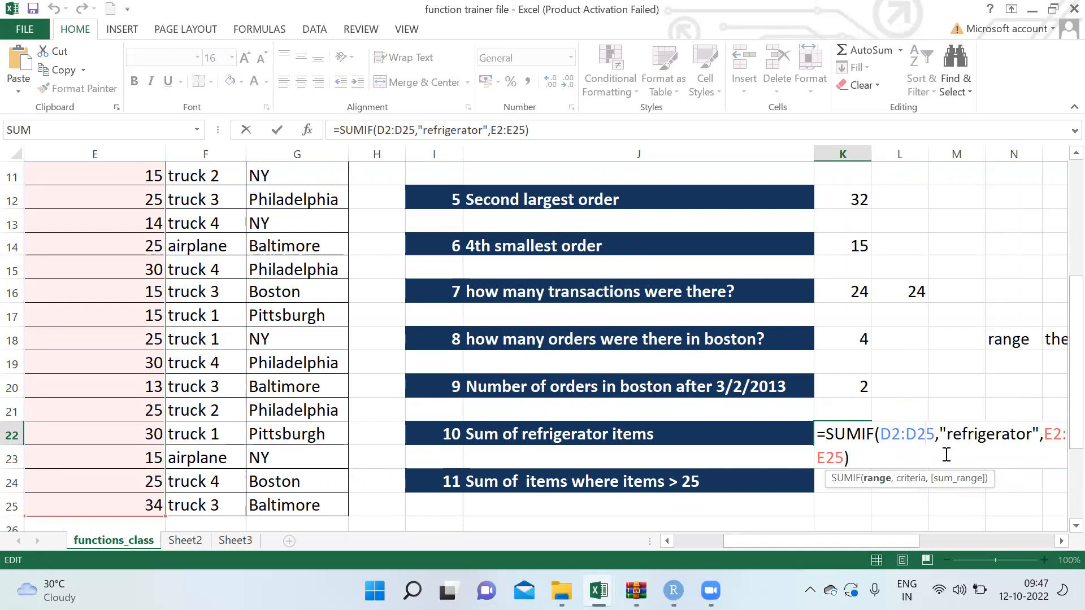
pyautogui.click(974, 432)
pyautogui.click(1051, 434)
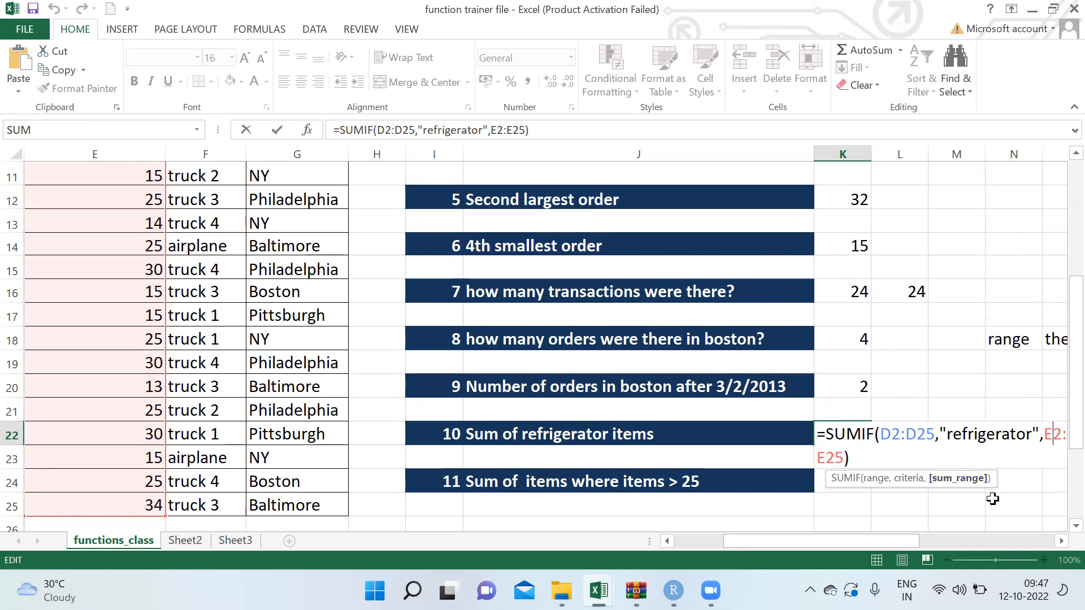
pyautogui.press('Return')
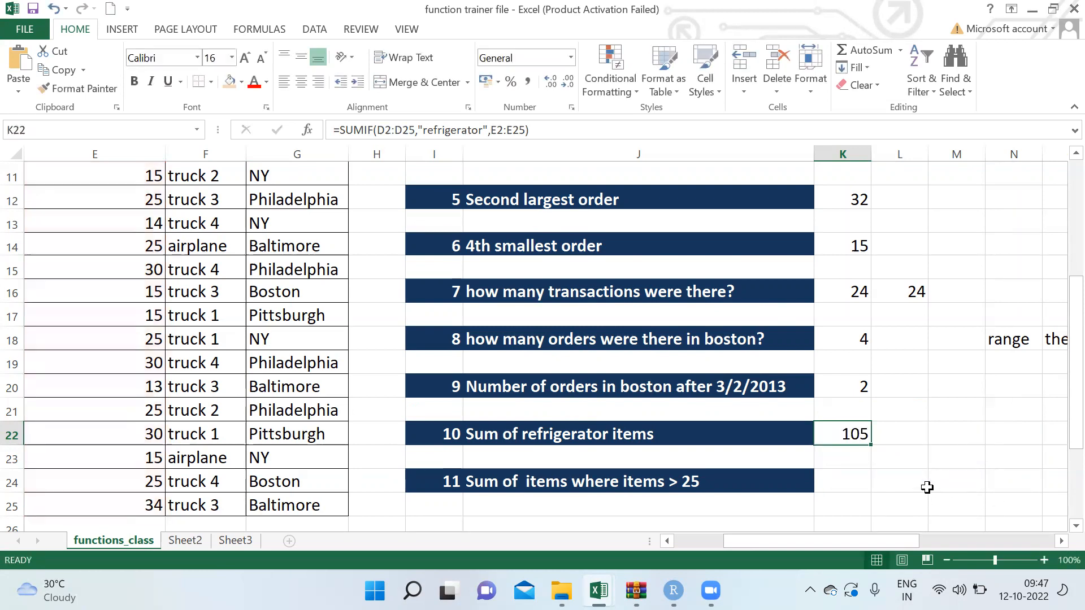
# Step: Start a SUMIF formula in K24 for the sum of items where items exceed 25
pyautogui.click(859, 482)
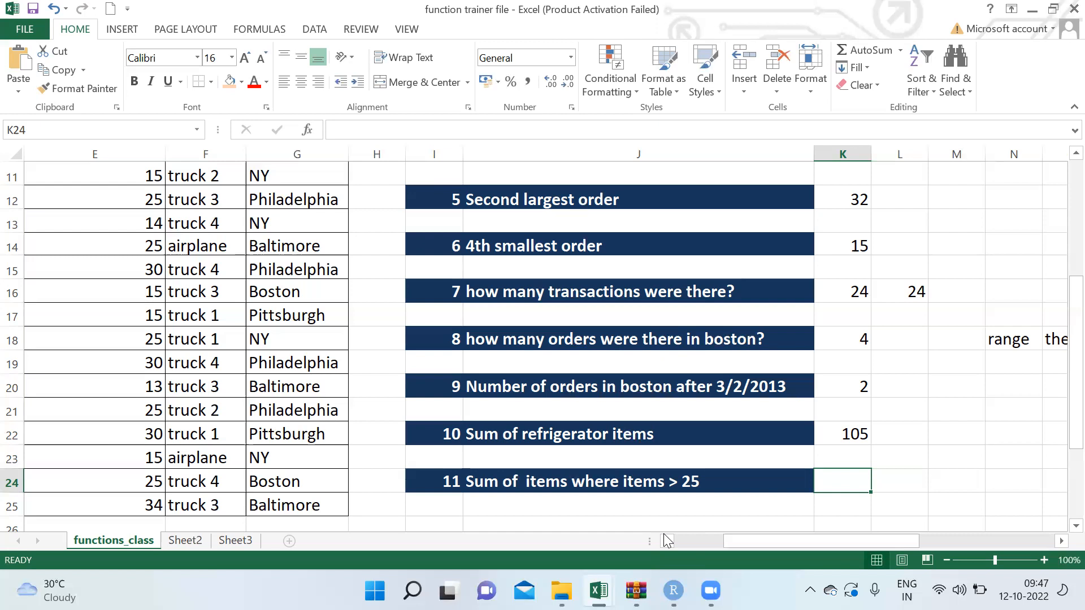
pyautogui.click(609, 94)
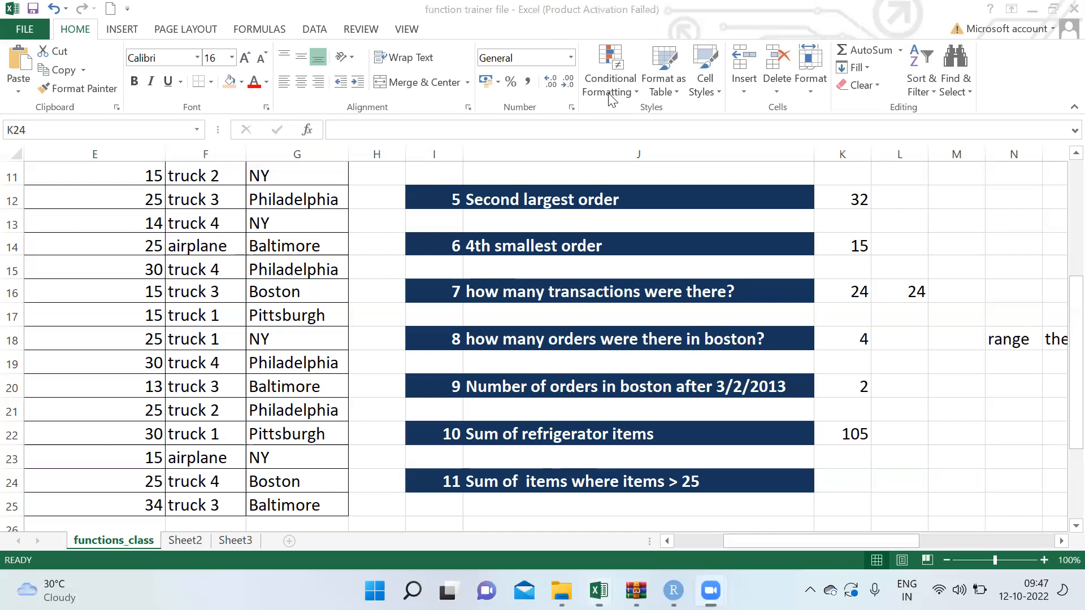
pyautogui.click(649, 186)
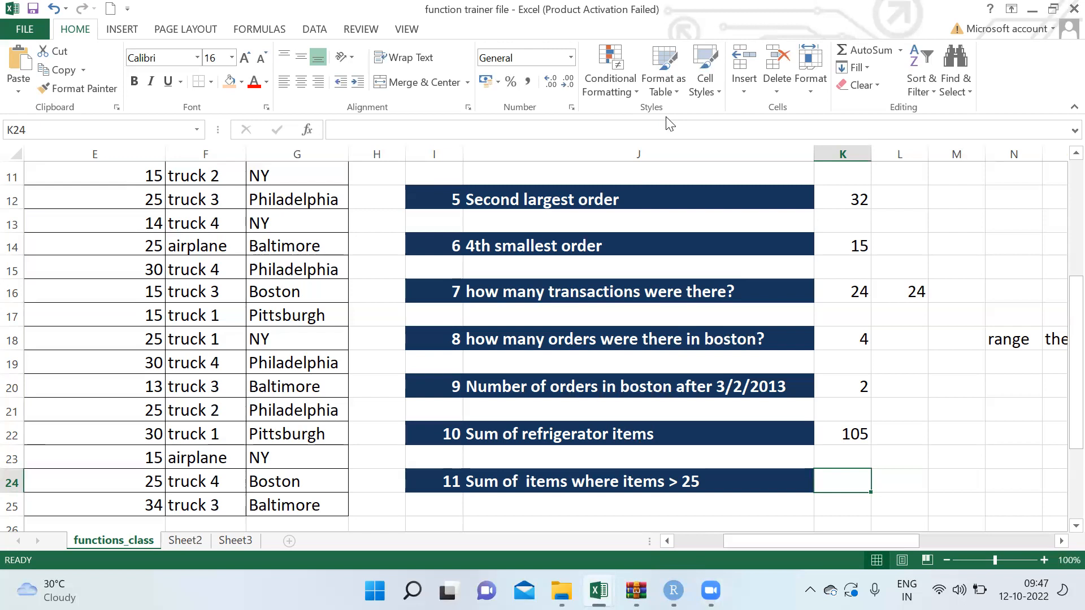
pyautogui.click(667, 118)
pyautogui.click(789, 484)
pyautogui.write('=sum')
pyautogui.press('Down')
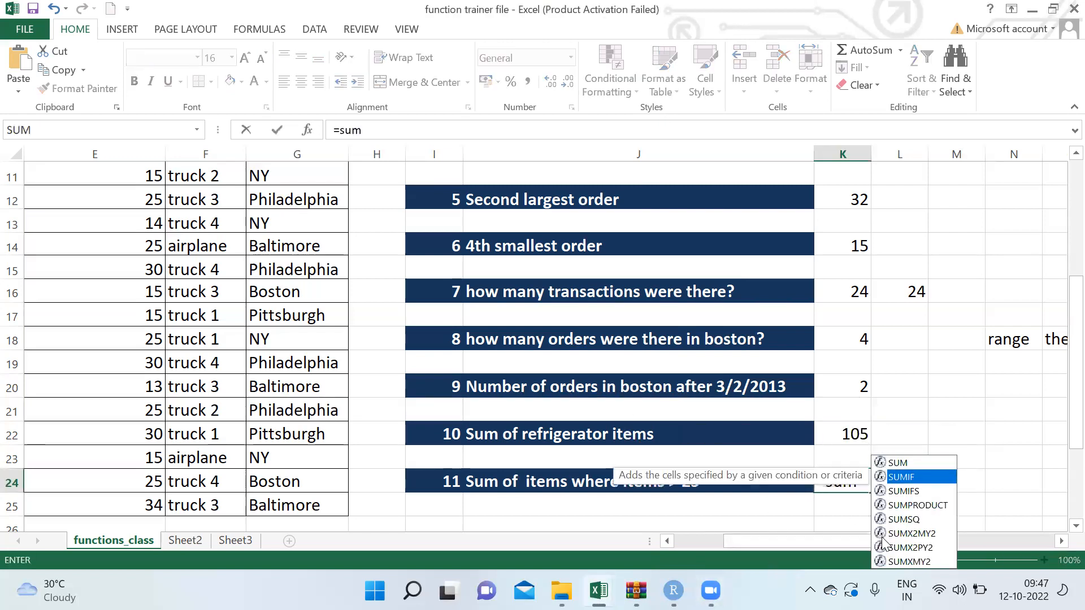
pyautogui.press('Tab')
pyautogui.click(231, 313)
pyautogui.press('Up')
pyautogui.hotkey('ctrl', 'Up')
pyautogui.press('Left')
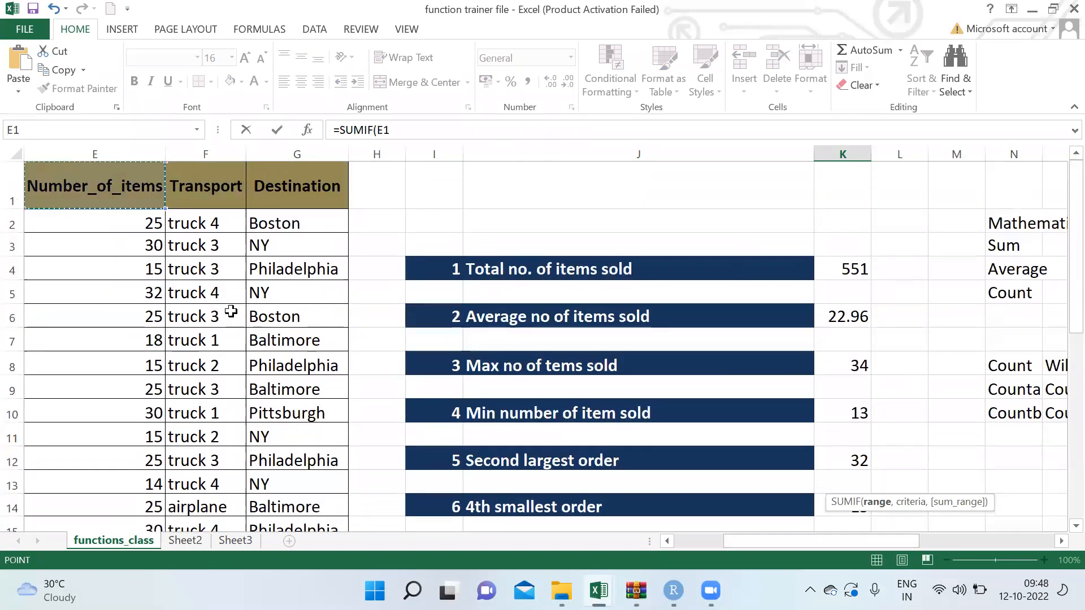
pyautogui.press('Down')
pyautogui.hotkey('ctrl', 'shift', 'Down')
pyautogui.write(',"')
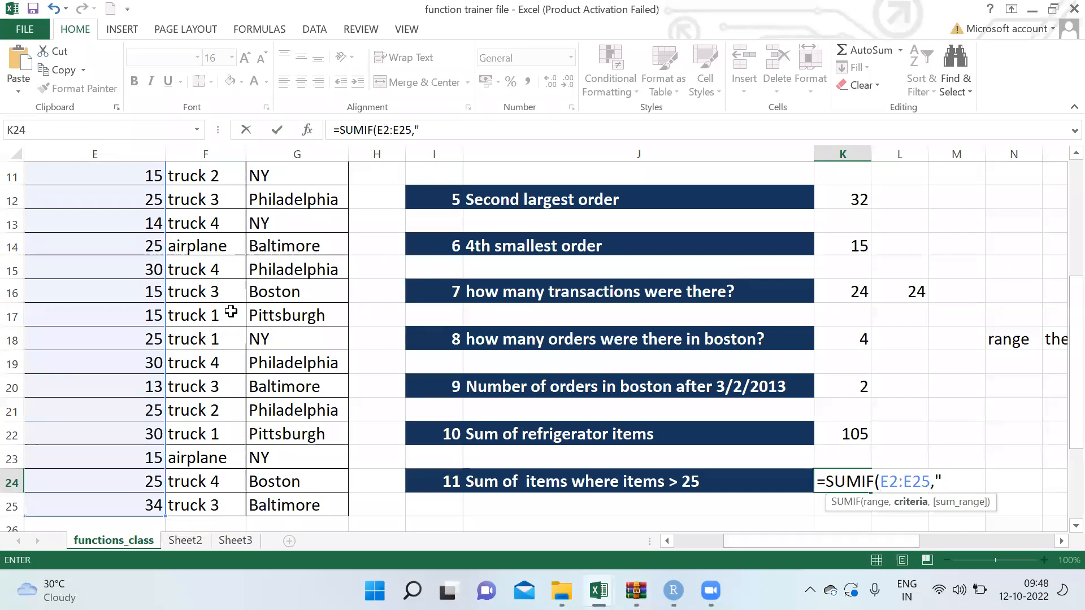
pyautogui.write('>25')
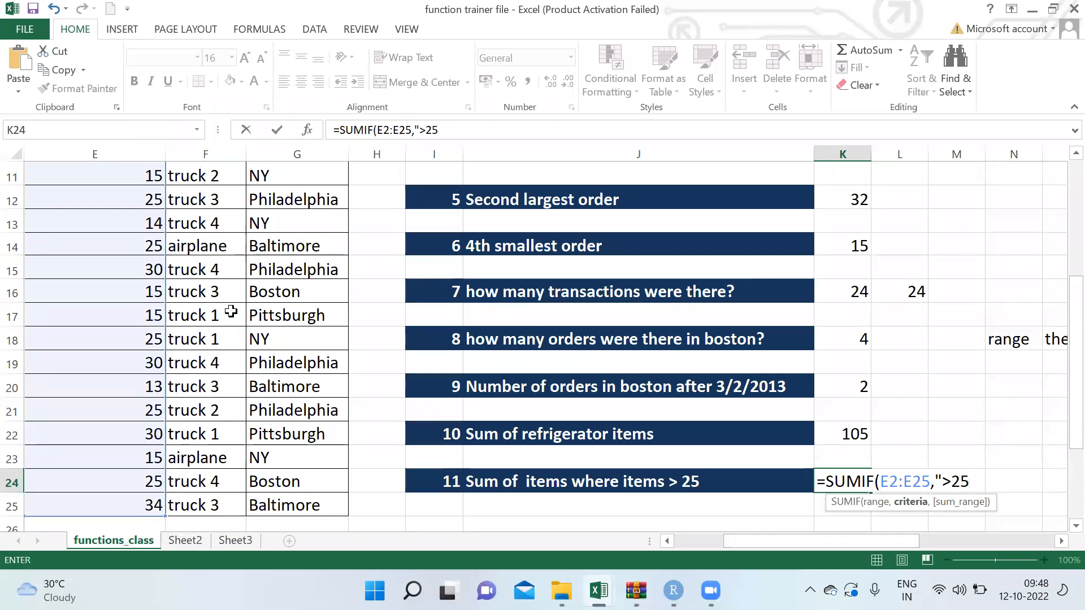
pyautogui.write('",')
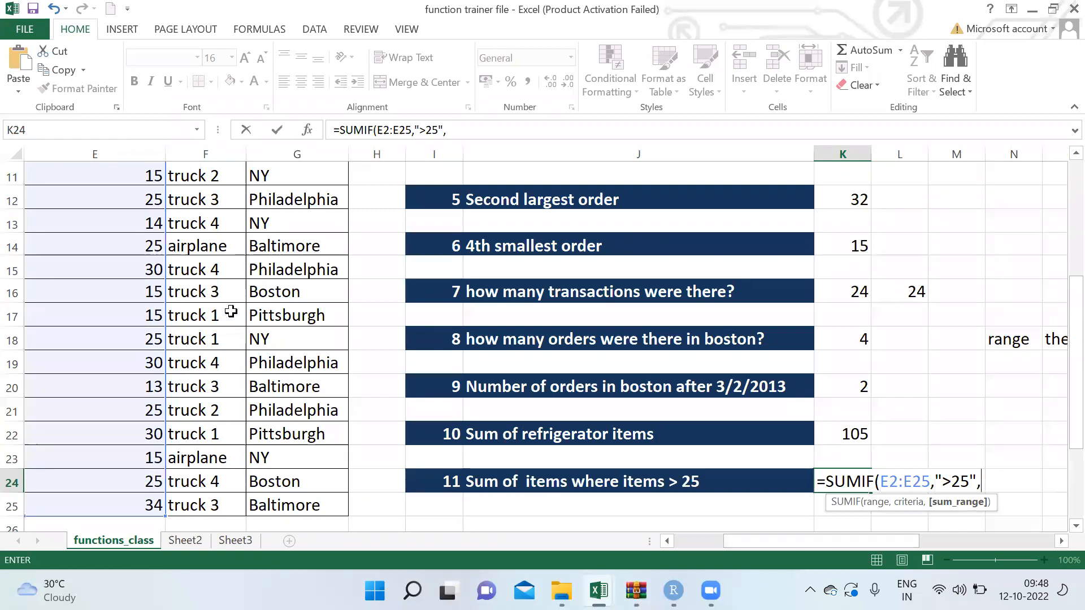
pyautogui.click(479, 183)
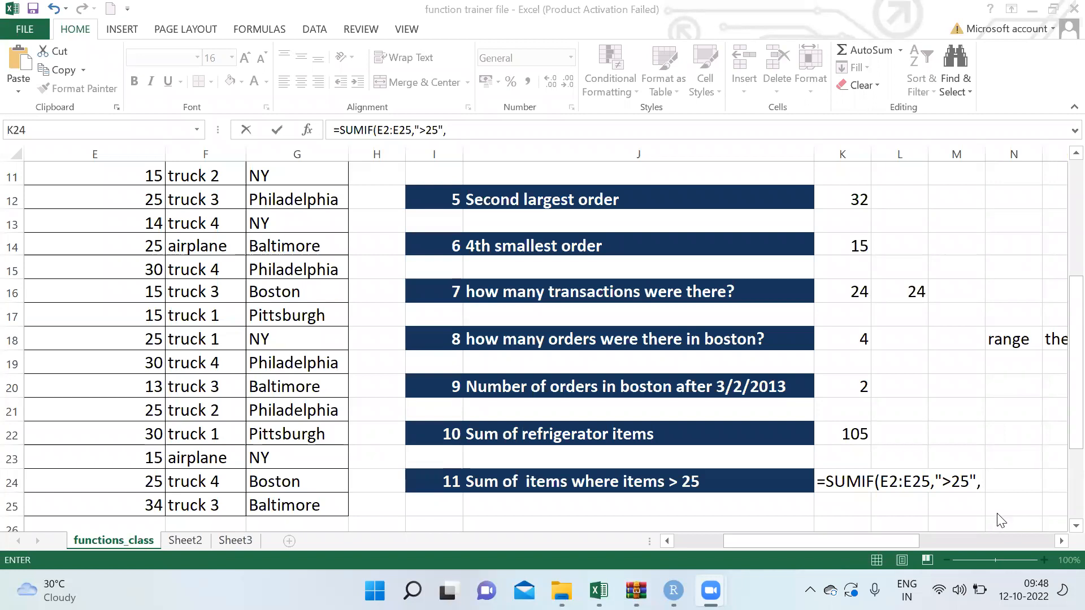
pyautogui.click(904, 490)
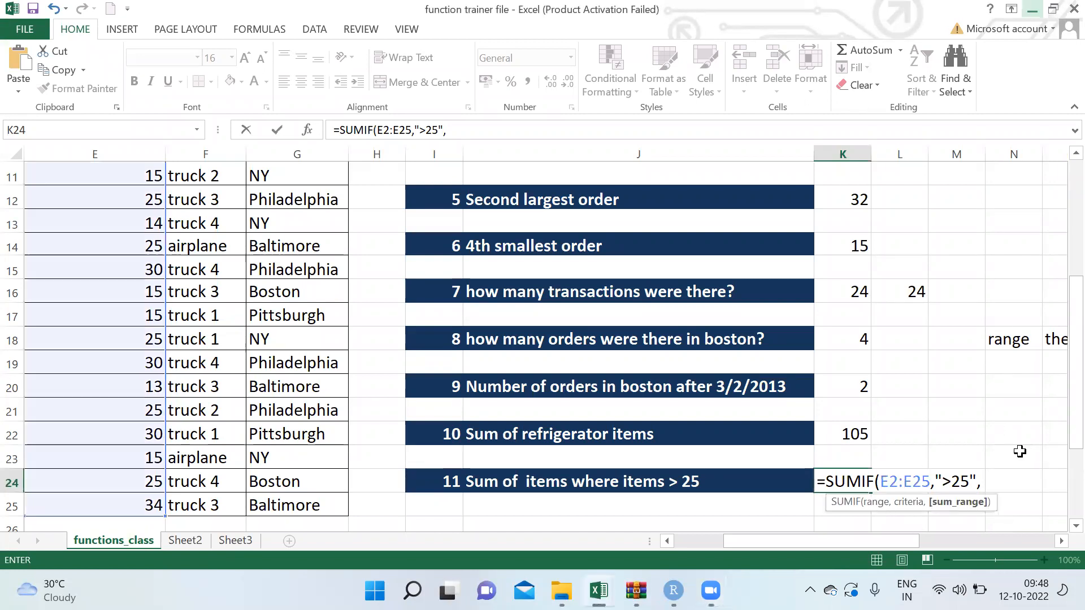
pyautogui.click(969, 479)
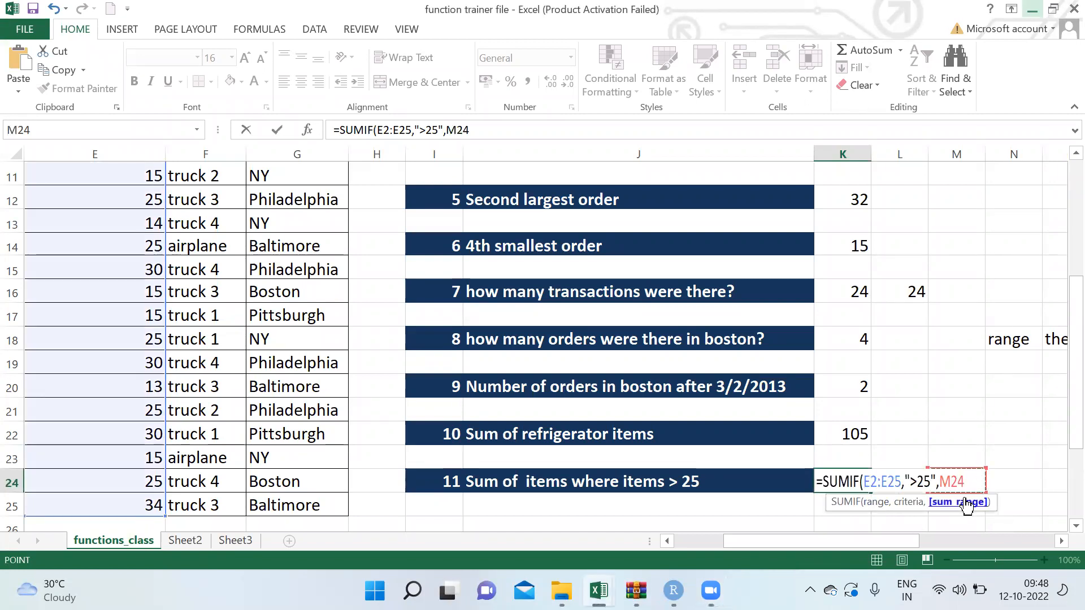
pyautogui.press('Escape')
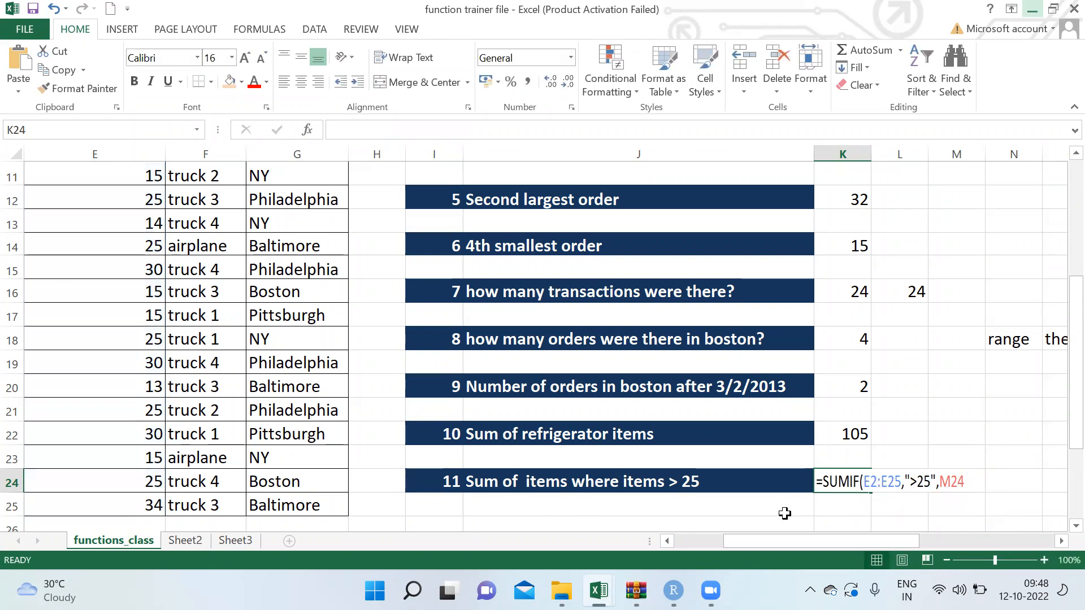
# Step: Enter a SUMIF formula in K24 with the Number_of_items cells E2:E25 as range and ">25" as criteria
pyautogui.click(667, 541)
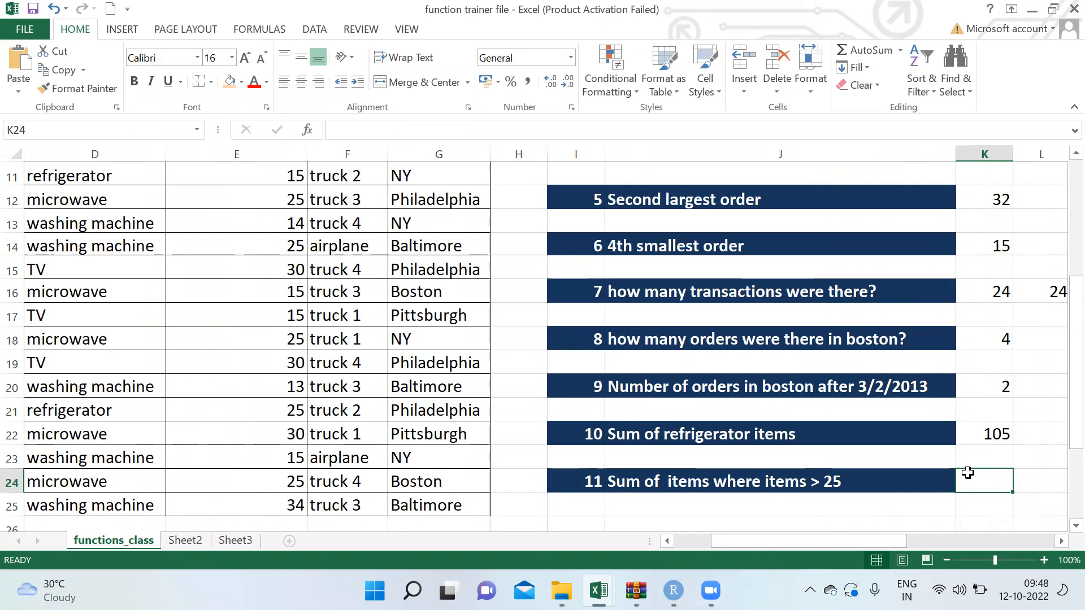
pyautogui.write('=sum')
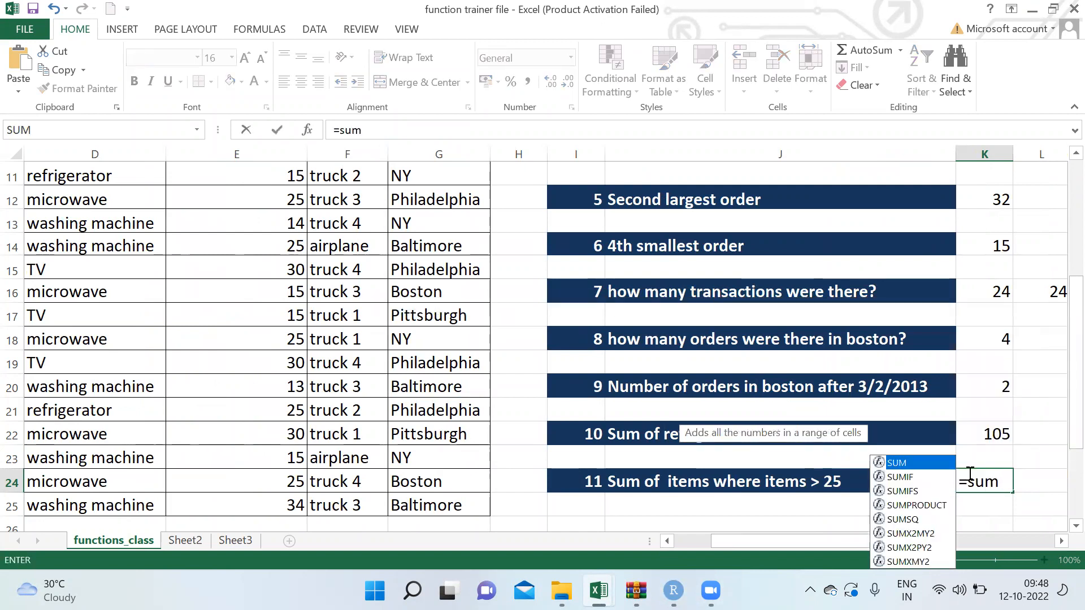
pyautogui.press('Down')
pyautogui.press('Tab')
pyautogui.click(235, 360)
pyautogui.hotkey('ctrl', 'Up')
pyautogui.press('Down')
pyautogui.hotkey('ctrl', 'shift', 'Down')
pyautogui.write(',">25")')
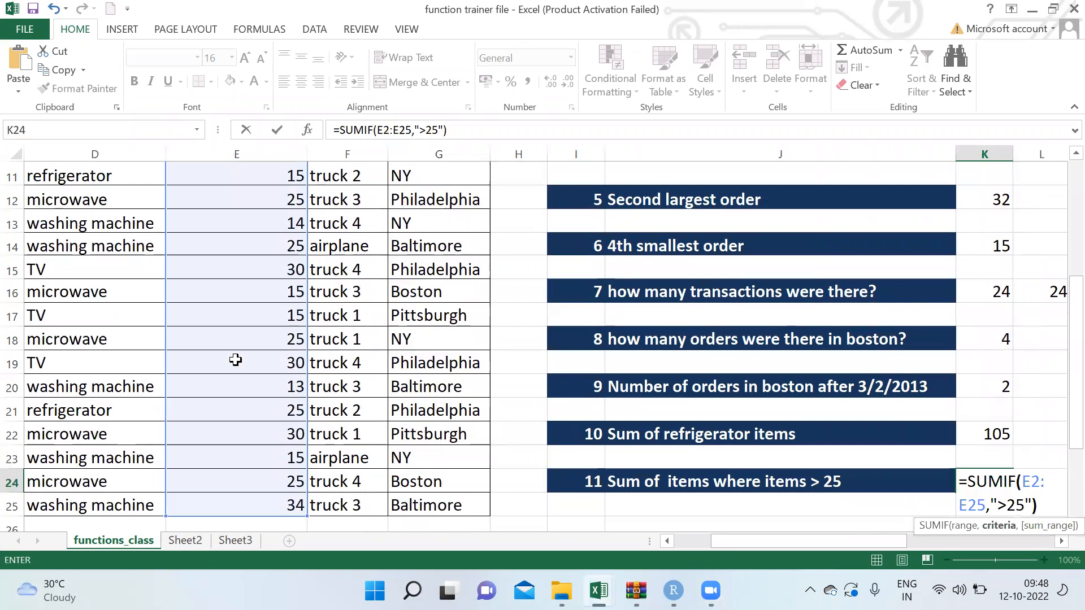
pyautogui.press('Return')
# Step: Examine the range, criteria and optional sum range arguments of the SUMIF formula in K24 without changing it
pyautogui.press('Up')
pyautogui.press('Right')
pyautogui.press('Left')
pyautogui.press('Down')
pyautogui.press('Down')
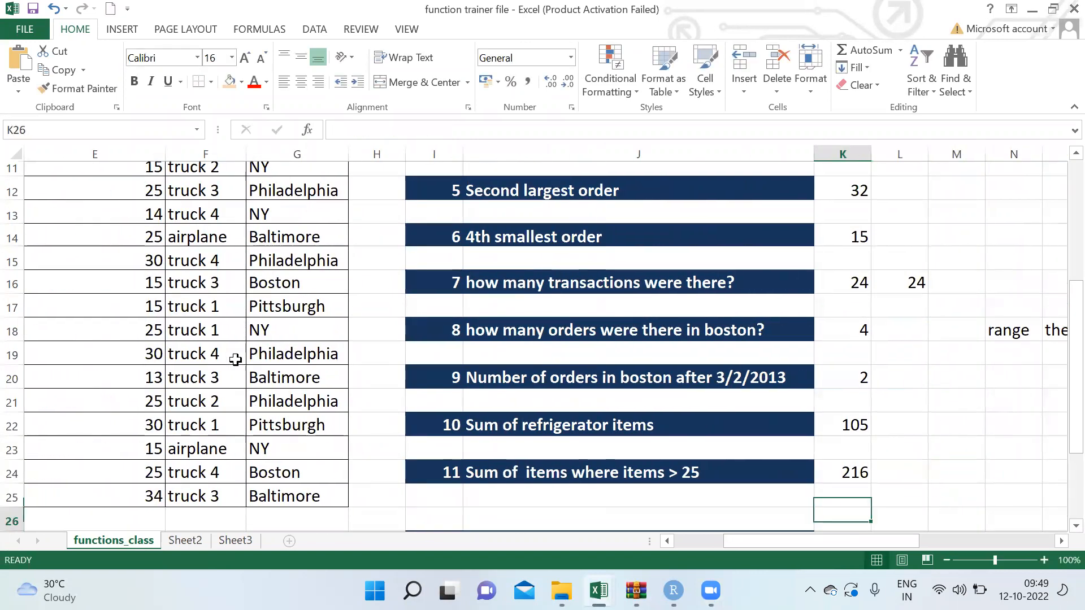
pyautogui.press('Up')
pyautogui.press('Up')
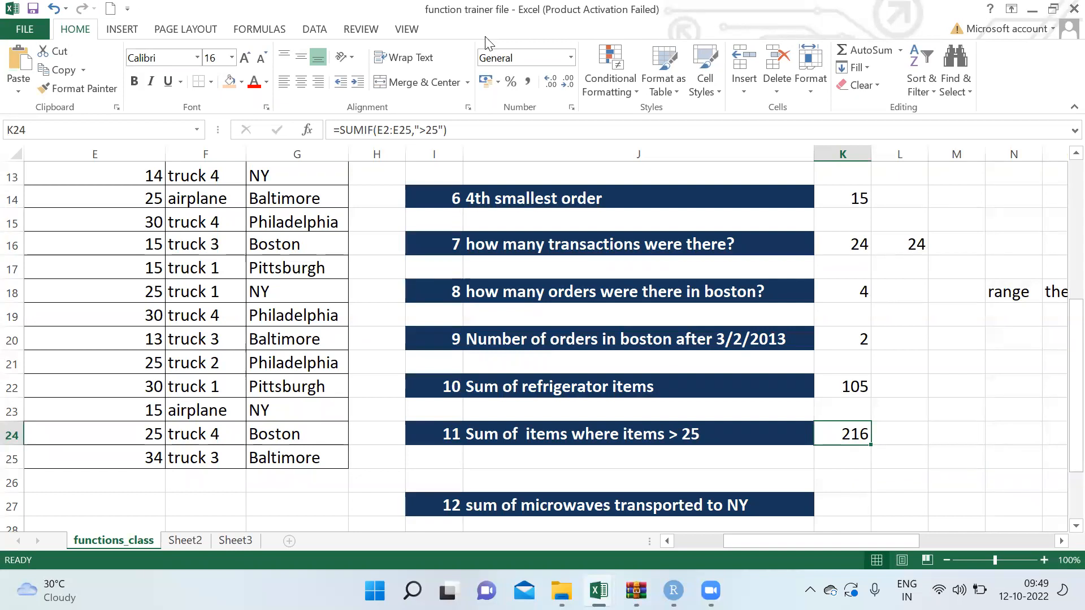
pyautogui.click(474, 134)
pyautogui.press('Escape')
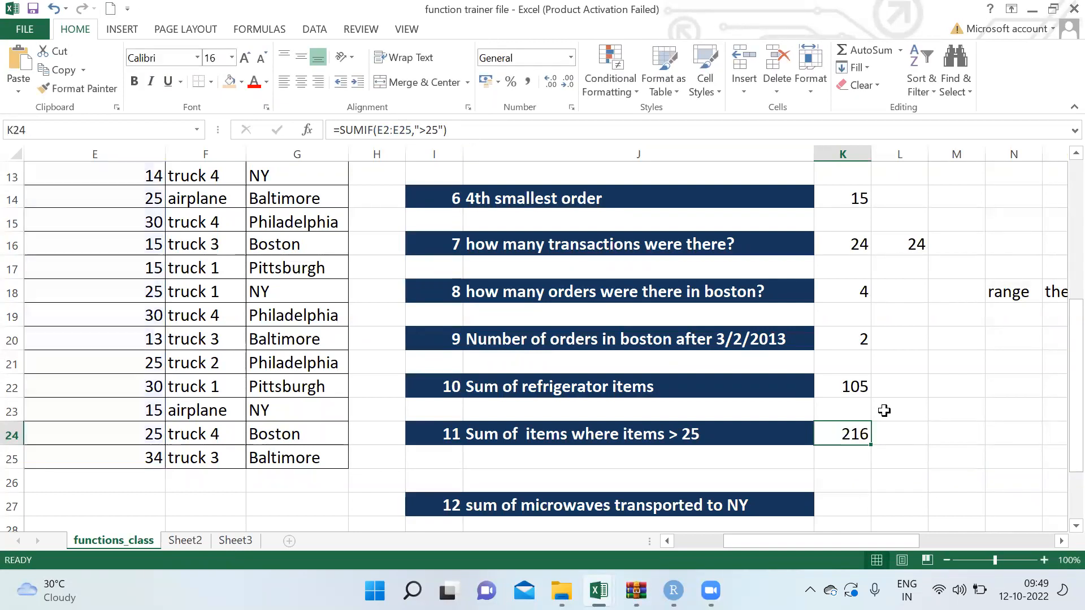
pyautogui.doubleClick(862, 431)
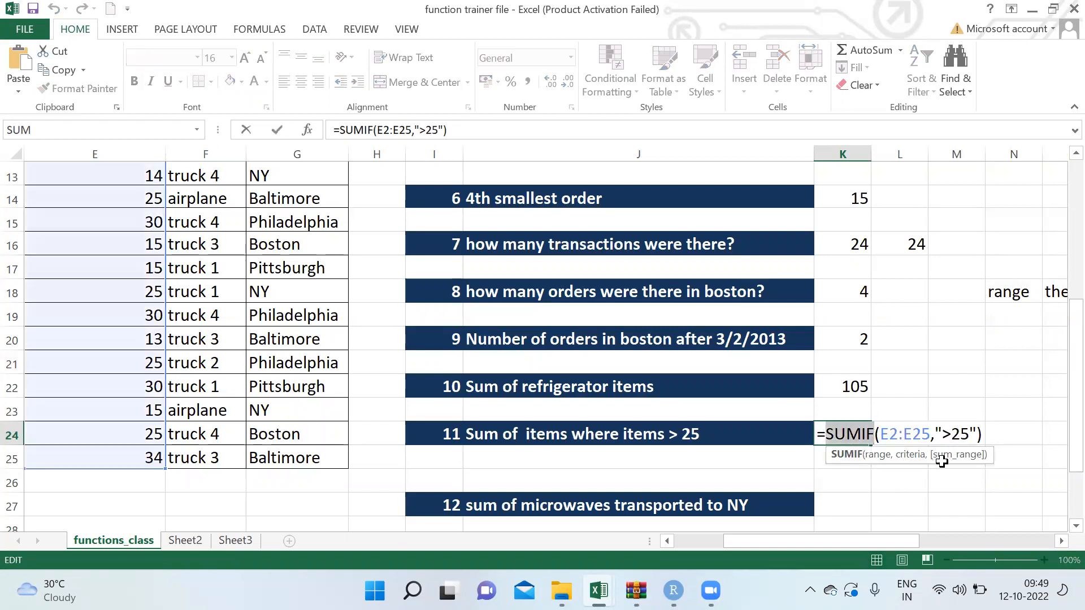
pyautogui.press('Escape')
pyautogui.doubleClick(825, 430)
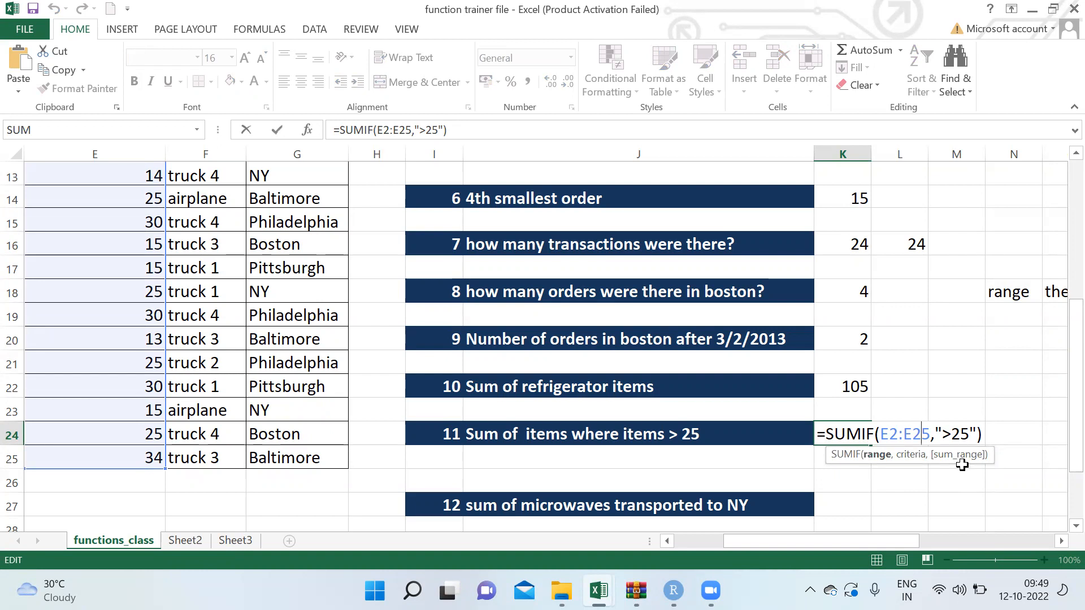
pyautogui.hotkey('ctrl', 'Return')
pyautogui.click(829, 503)
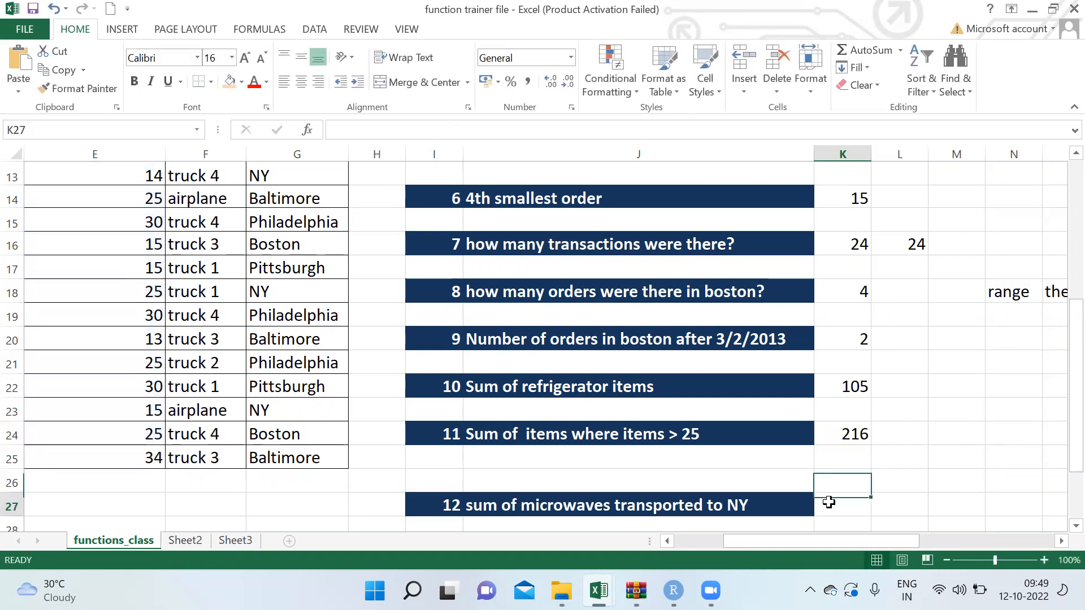
pyautogui.scroll(-1, 829, 503)
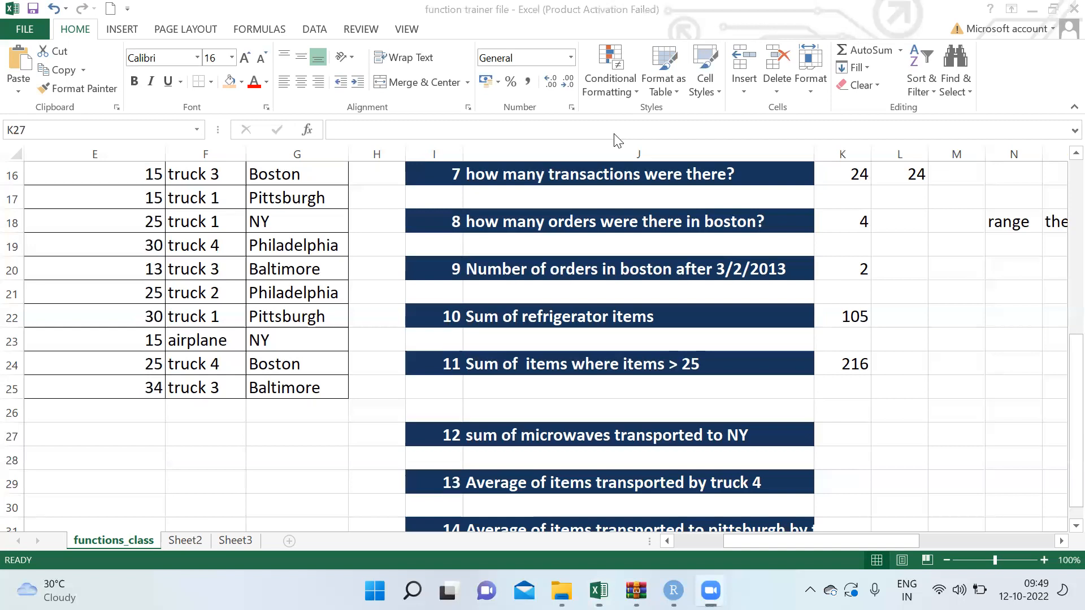
pyautogui.doubleClick(846, 363)
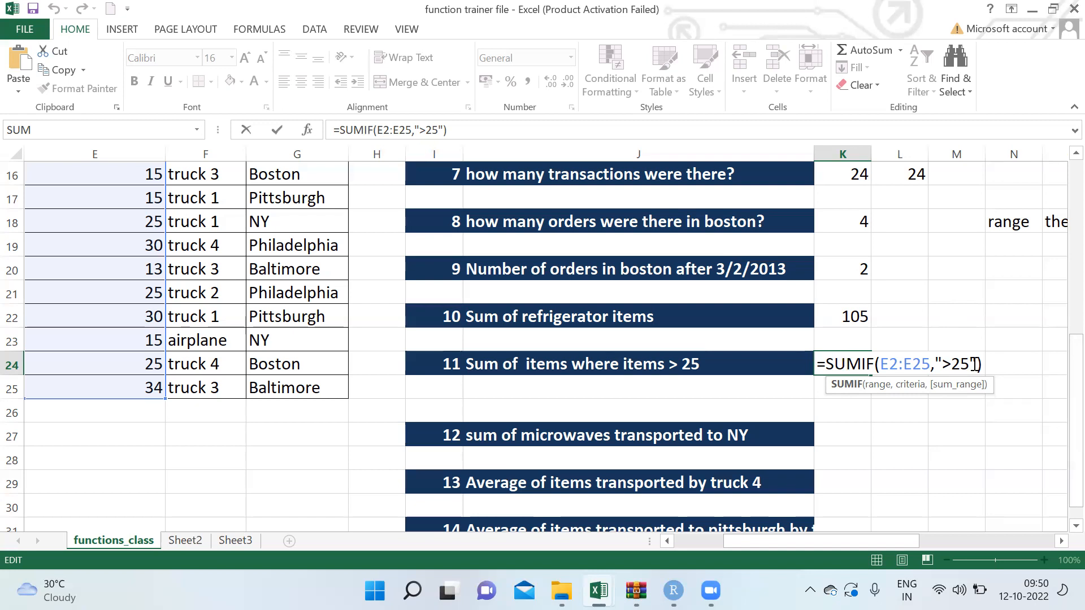
pyautogui.press('Escape')
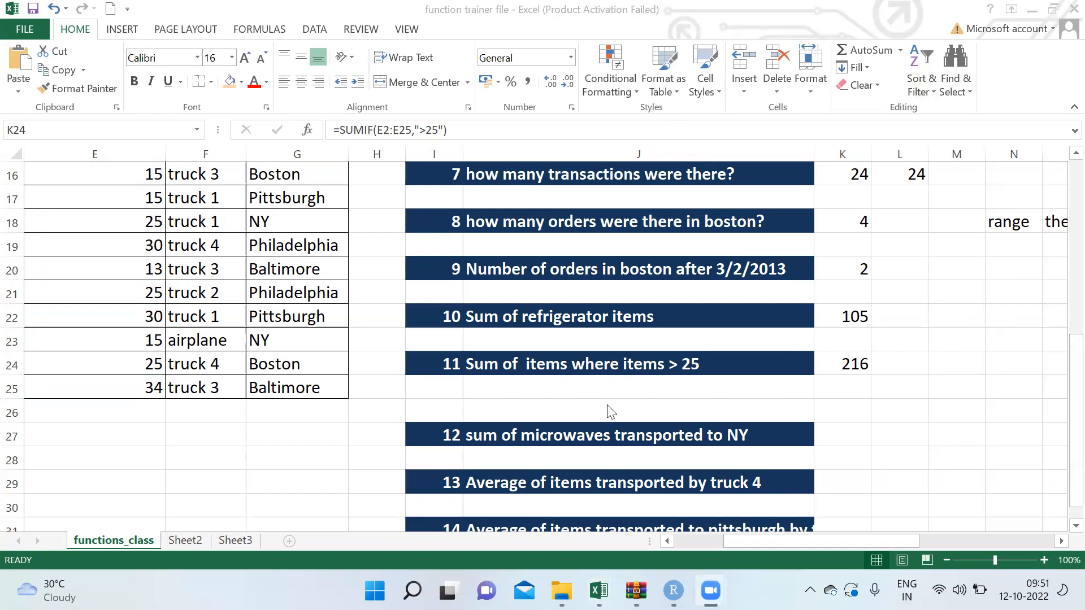
# Step: Examine the refrigerator SUMIF formula in K22, comparing its Item range and Number_of_items sum range with the data columns
pyautogui.click(852, 313)
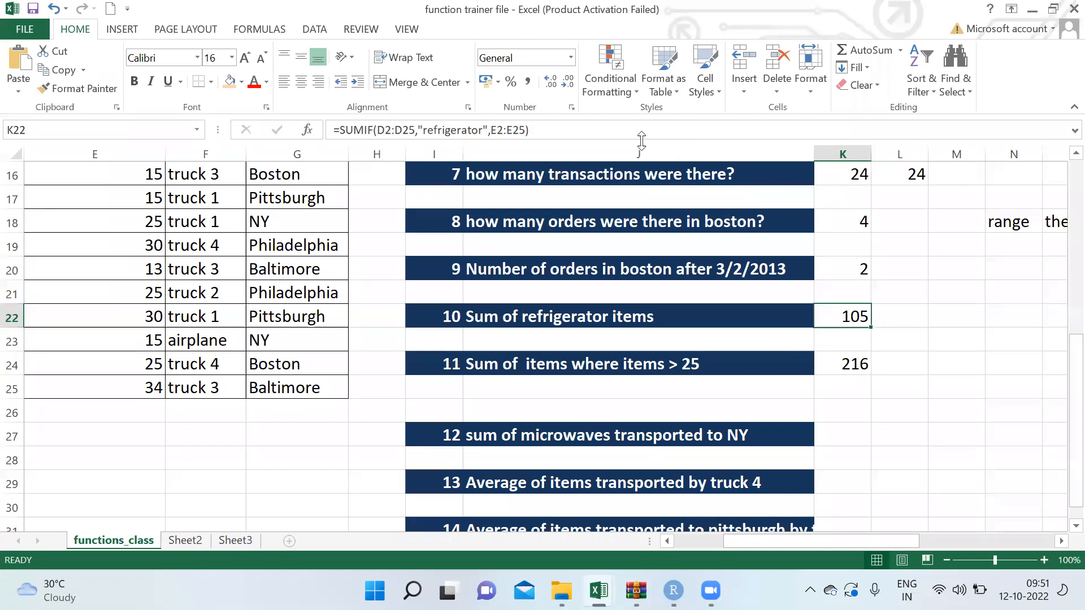
pyautogui.click(611, 125)
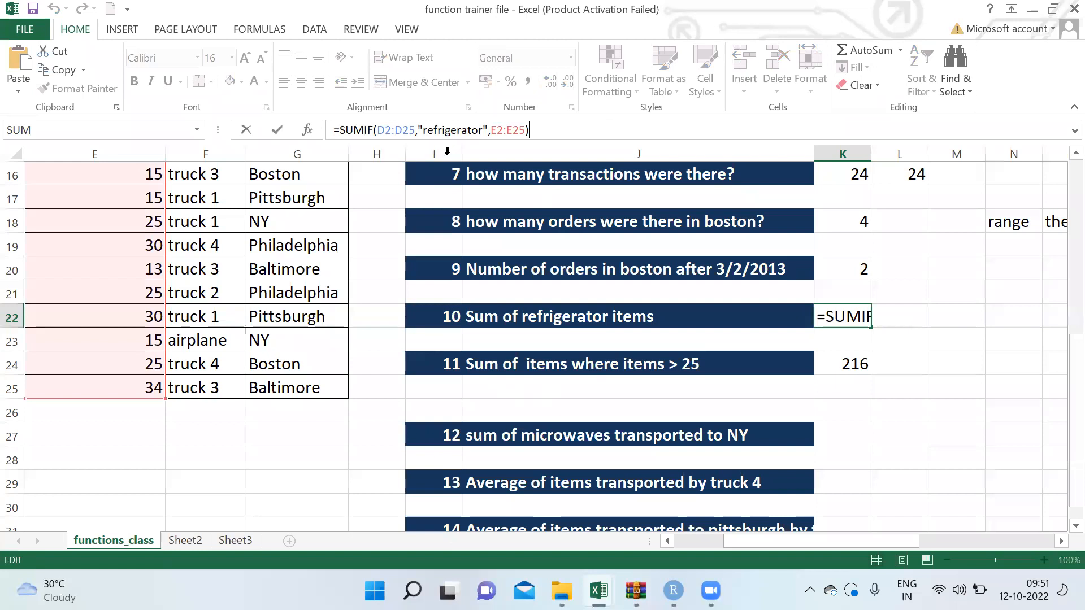
pyautogui.click(399, 129)
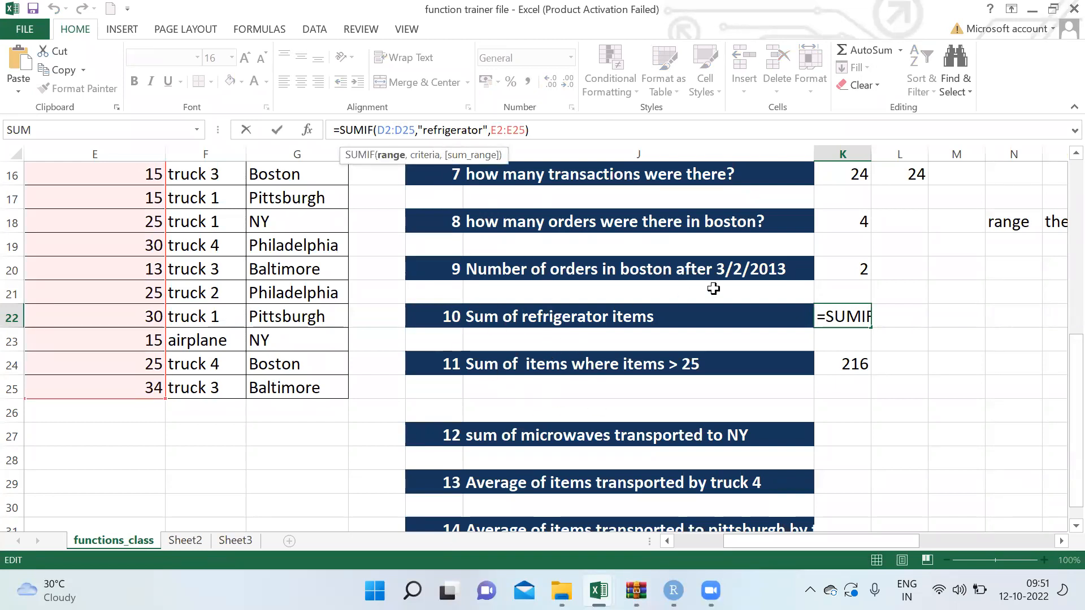
pyautogui.moveTo(742, 543); pyautogui.dragTo(719, 542)
pyautogui.moveTo(1071, 398); pyautogui.dragTo(1059, 212)
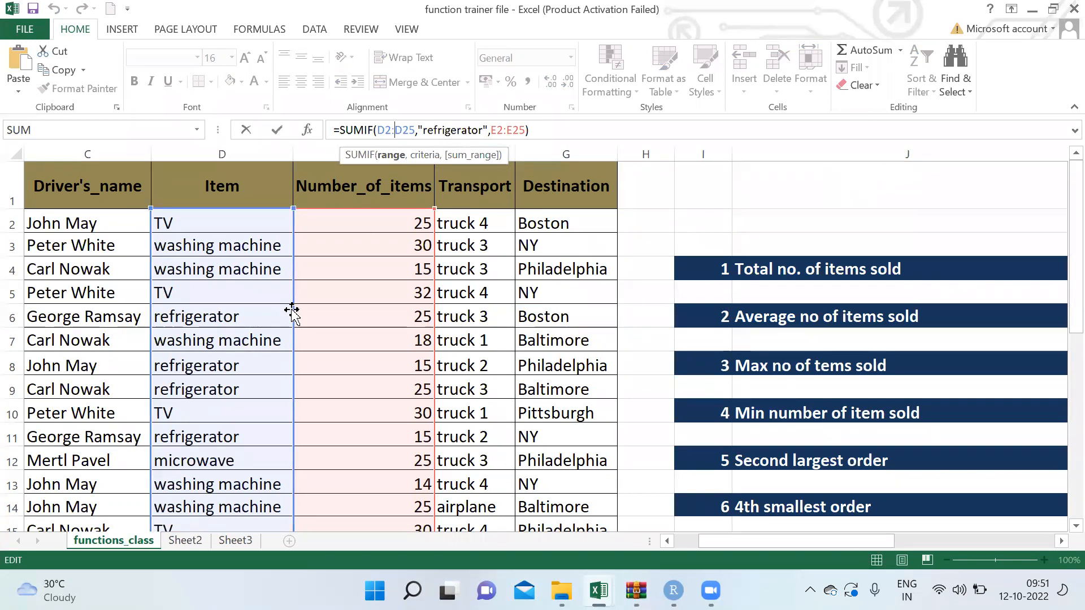
pyautogui.click(512, 133)
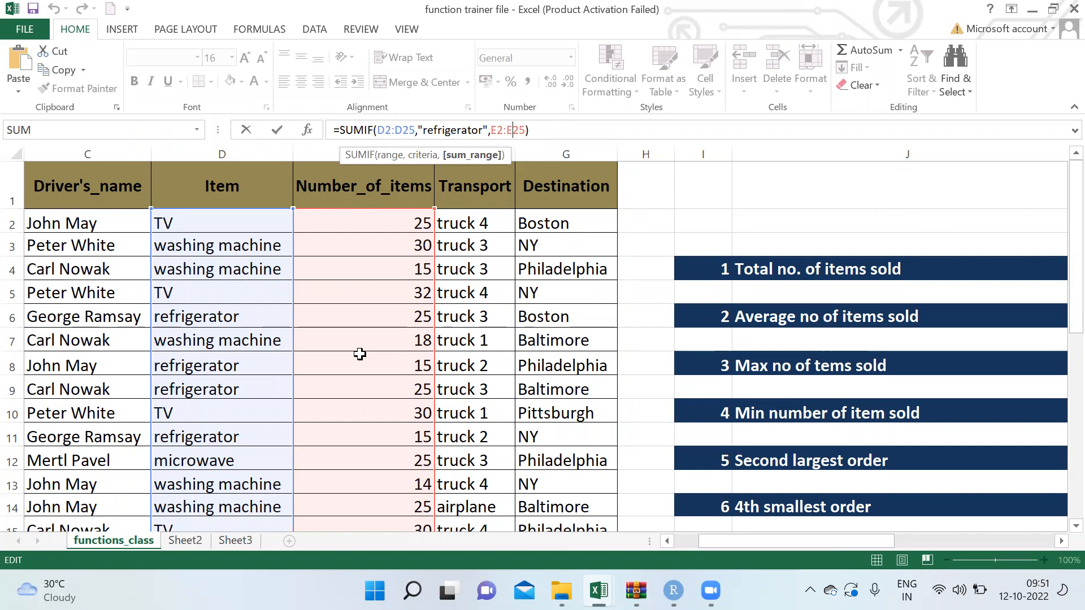
pyautogui.click(386, 76)
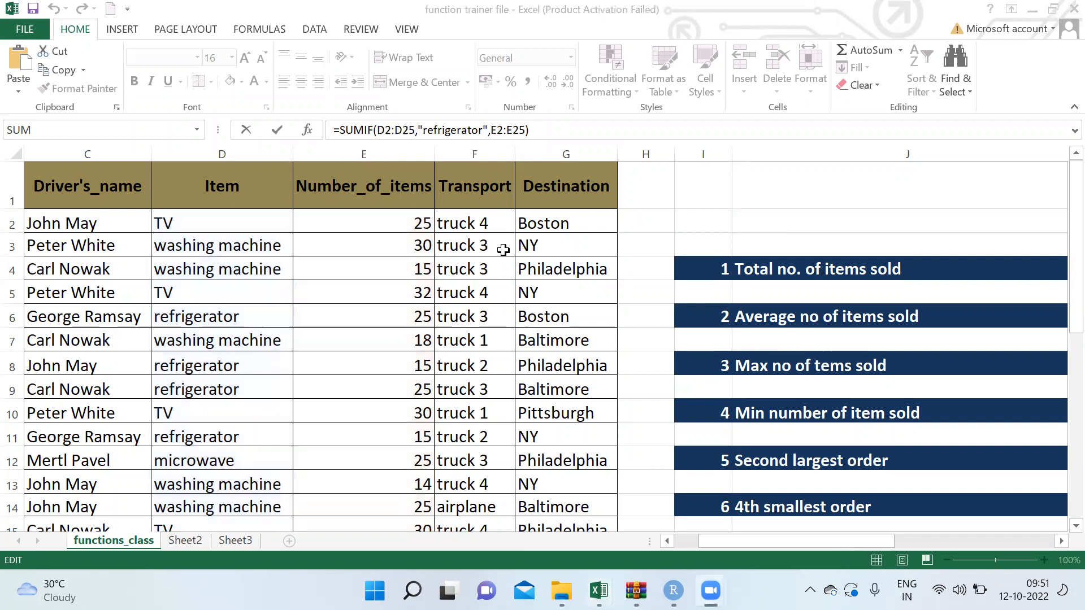
pyautogui.click(534, 277)
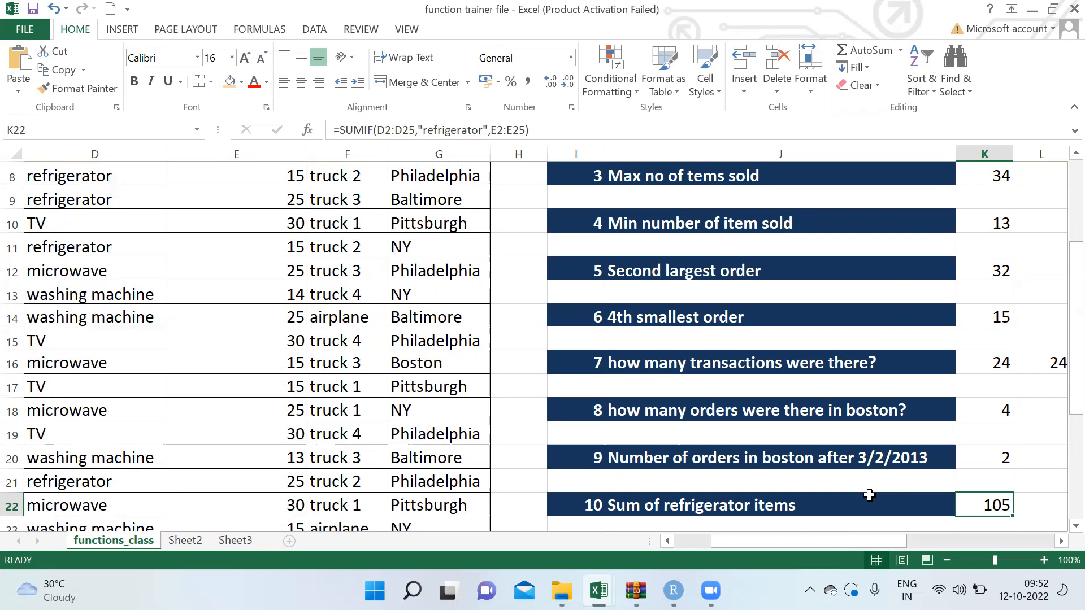
# Step: Review the answers to questions 10 and 11 and read the unanswered questions 12 to 14
pyautogui.click(655, 140)
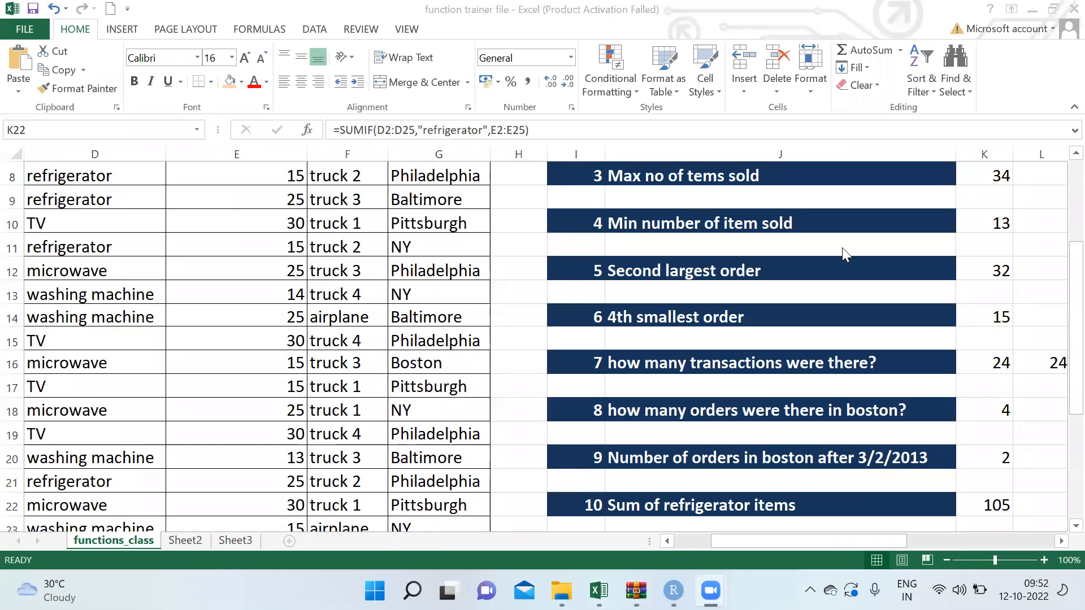
pyautogui.click(1012, 489)
pyautogui.press('Down')
pyautogui.press('Down')
pyautogui.press('Down')
pyautogui.press('Down')
pyautogui.press('Up')
pyautogui.press('Up')
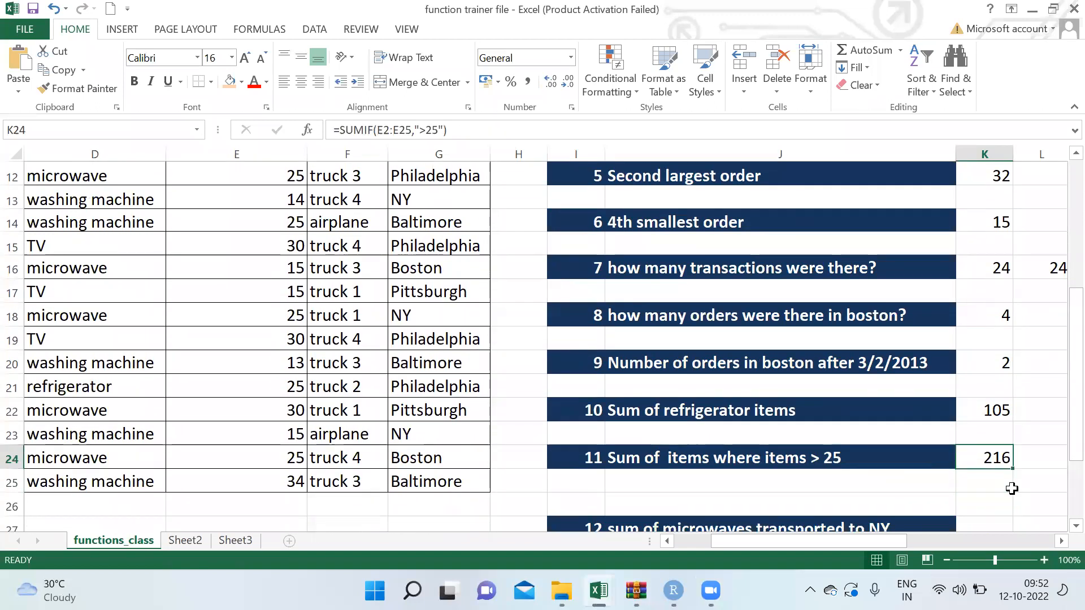
pyautogui.press('Down')
pyautogui.press('Down')
pyautogui.press('Down')
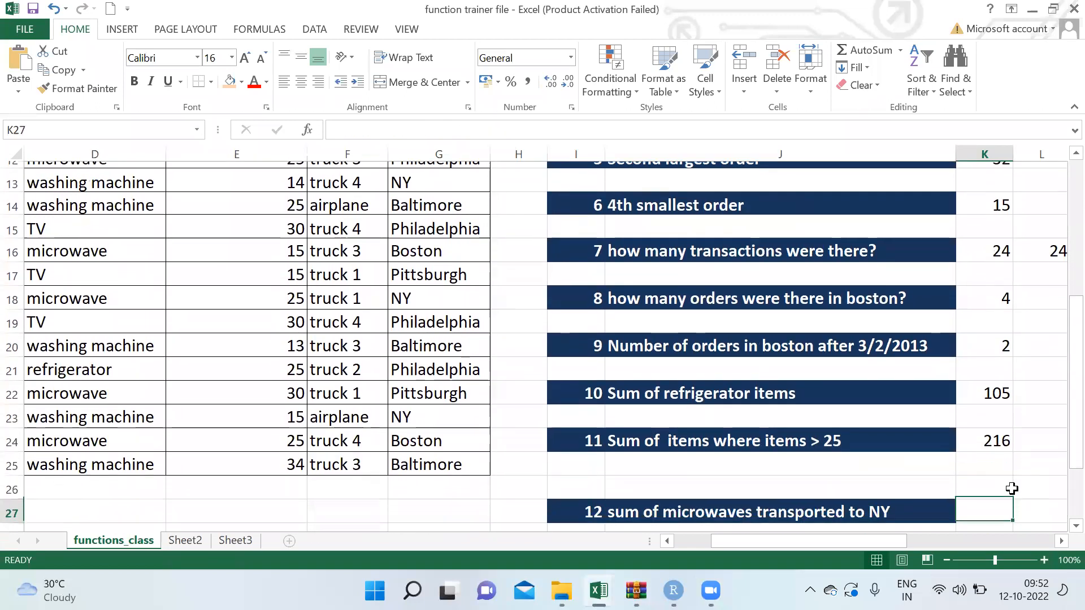
pyautogui.press('Up')
pyautogui.press('Up')
pyautogui.press('Down')
pyautogui.press('Down')
pyautogui.press('Down')
pyautogui.press('Down')
pyautogui.press('Down')
pyautogui.press('Down')
pyautogui.press('Up')
pyautogui.press('Up')
pyautogui.press('Up')
pyautogui.press('Up')
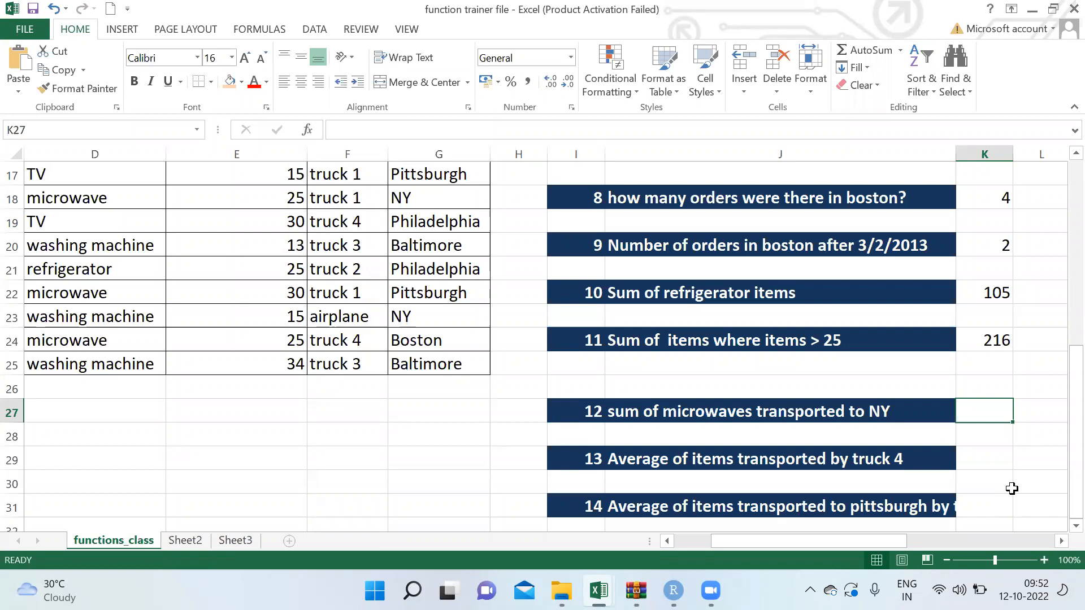
pyautogui.click(717, 140)
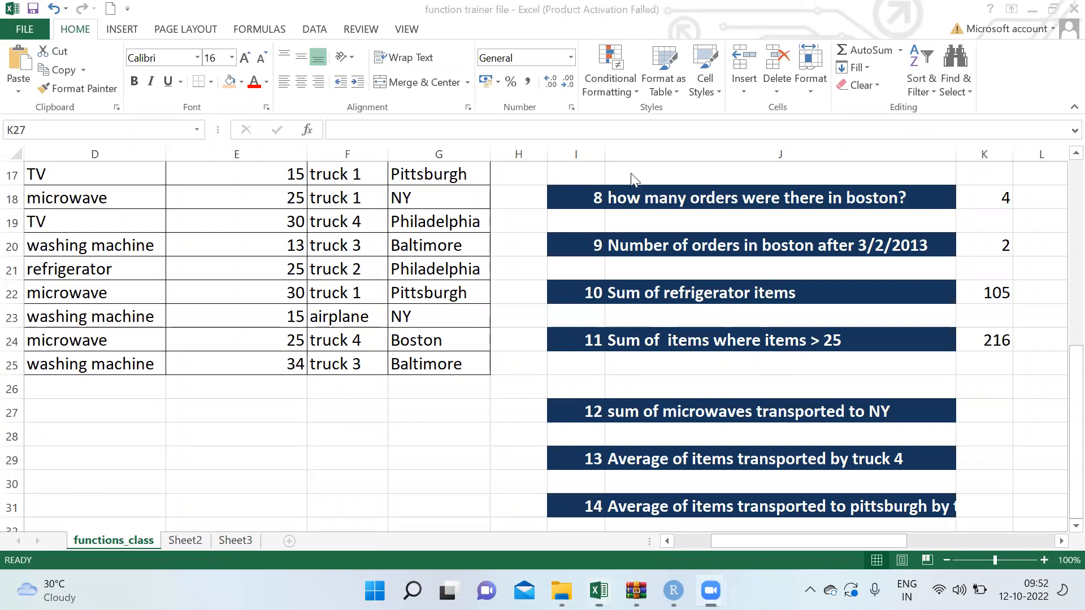
pyautogui.click(959, 411)
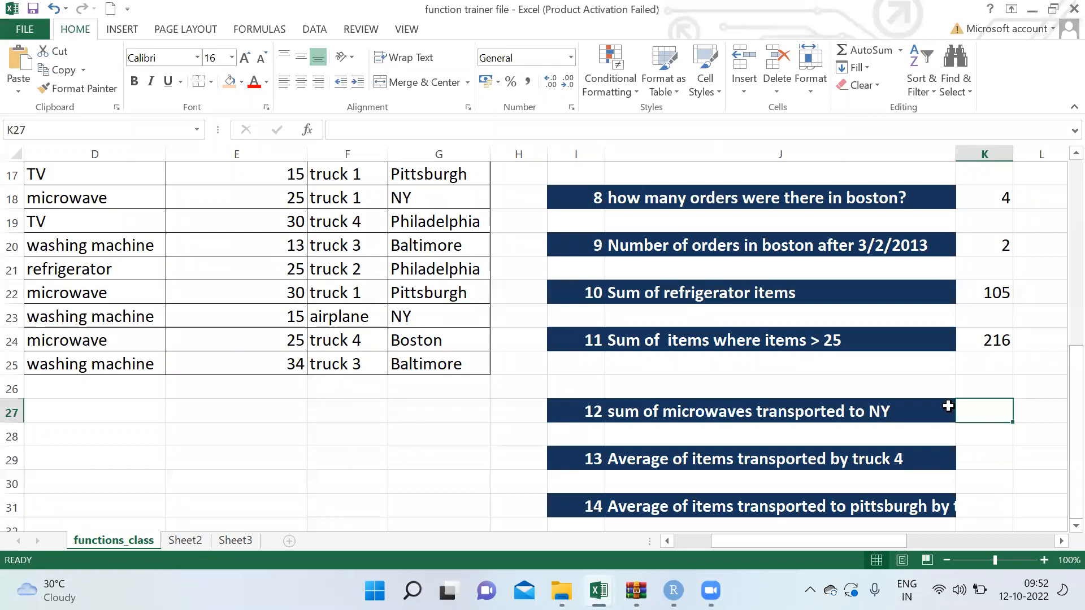
pyautogui.write('=sum')
pyautogui.press('Down')
pyautogui.press('Down')
pyautogui.press('Tab')
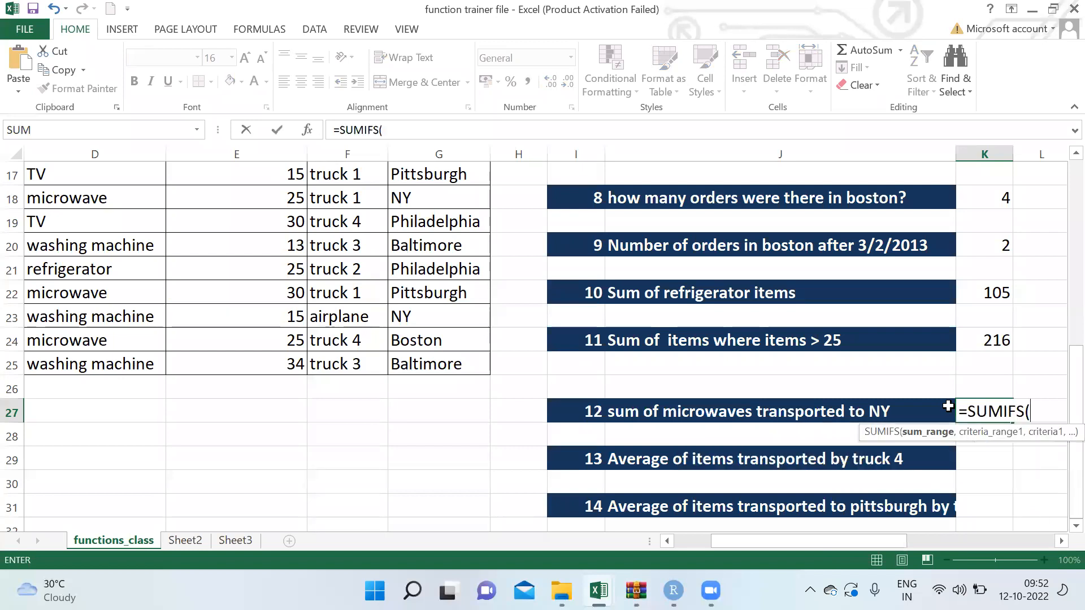
pyautogui.click(367, 319)
pyautogui.hotkey('ctrl', 'Up')
pyautogui.press('Down')
pyautogui.press('Down')
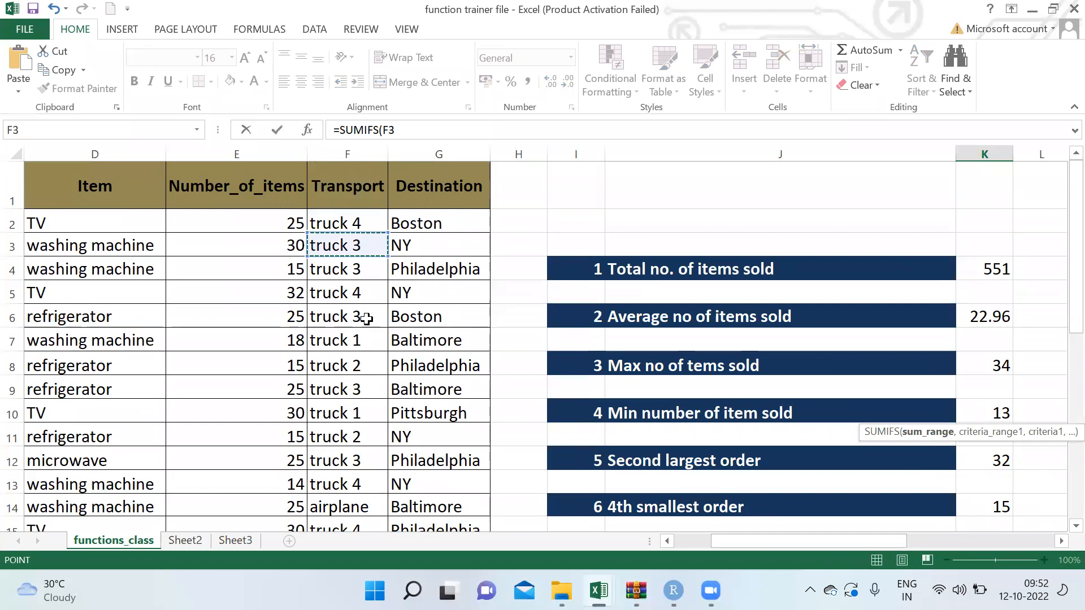
pyautogui.press('Escape')
# Step: Start a SUMIFS formula in K27 for question 12 with the Number_of_items cells E2:E25 as sum range
pyautogui.scroll(-1, 367, 319)
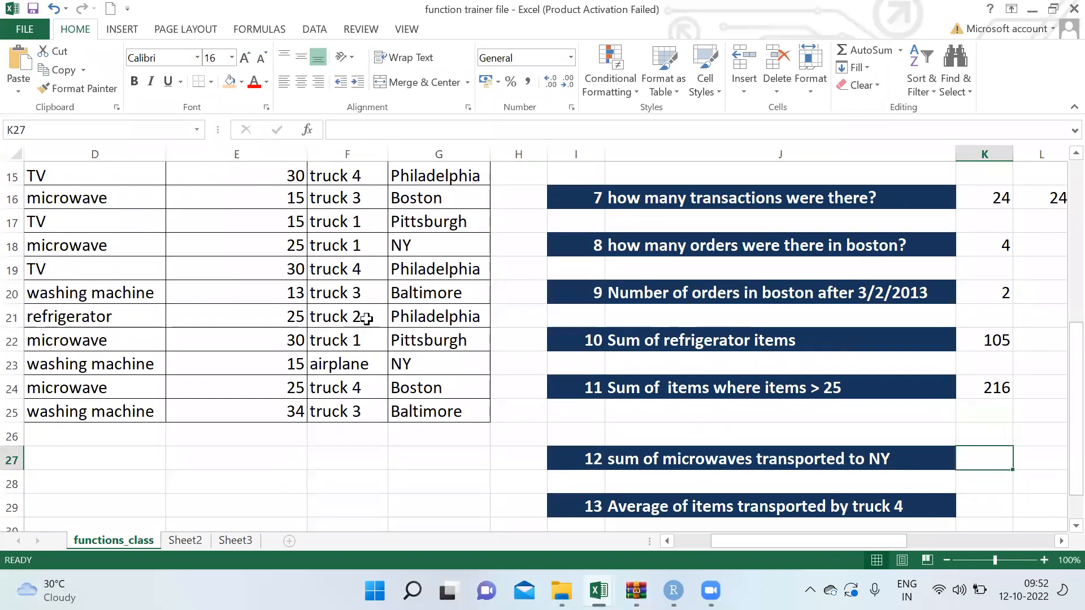
pyautogui.write('=sum')
pyautogui.press('Down')
pyautogui.press('Down')
pyautogui.press('Tab')
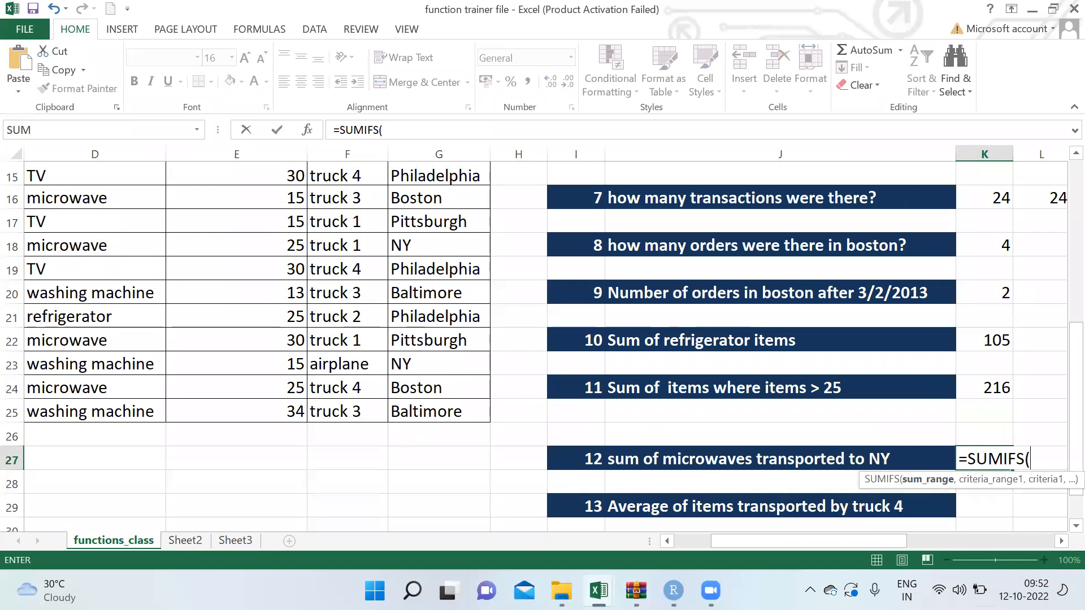
pyautogui.moveTo(848, 543); pyautogui.dragTo(909, 541)
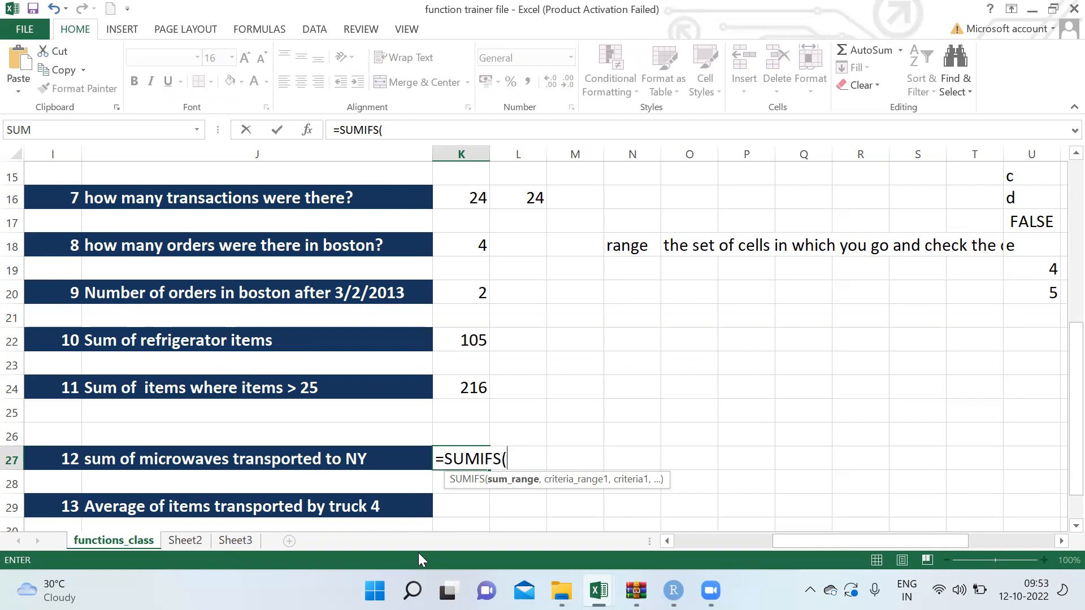
pyautogui.moveTo(923, 545); pyautogui.dragTo(784, 543)
pyautogui.click(526, 340)
pyautogui.hotkey('ctrl', 'Up')
pyautogui.press('Down')
pyautogui.hotkey('ctrl', 'shift', 'Down')
pyautogui.scroll(-1, 526, 340)
pyautogui.write(',')
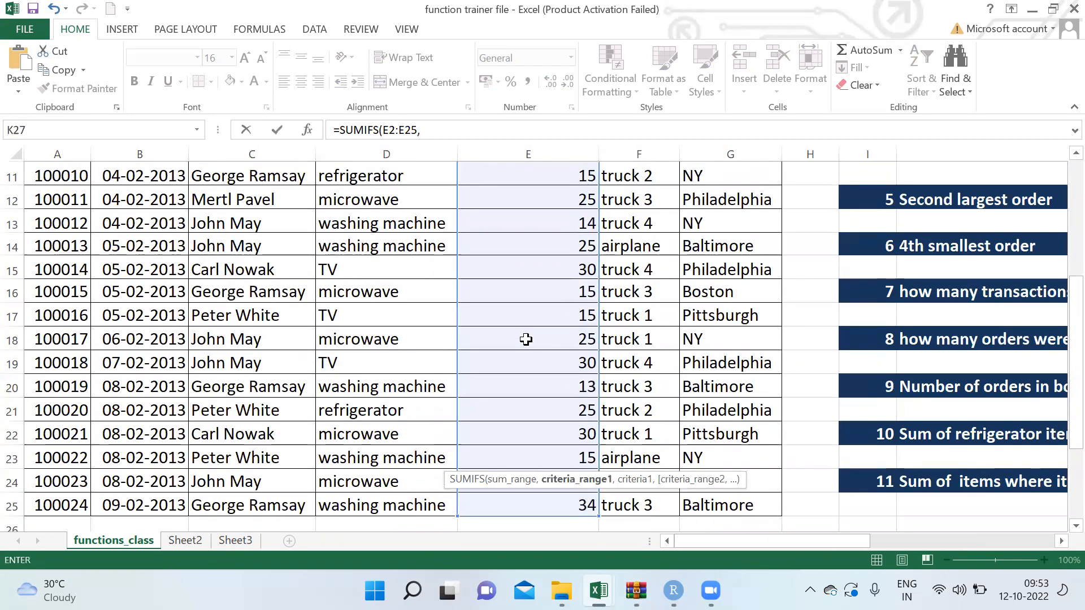
# Step: Add the Item cells D2:D25 as the first criteria range of the SUMIFS formula with the criterion "microwave"
pyautogui.click(353, 226)
pyautogui.hotkey('ctrl', 'Up')
pyautogui.press('Down')
pyautogui.hotkey('ctrl', 'shift', 'Down')
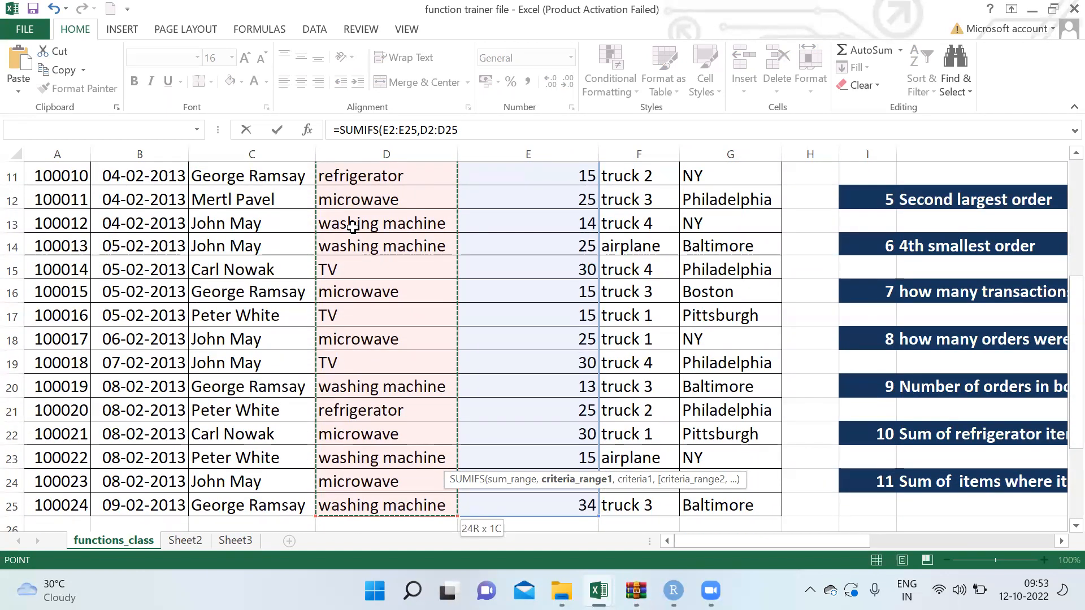
pyautogui.write(',')
pyautogui.write('"micr')
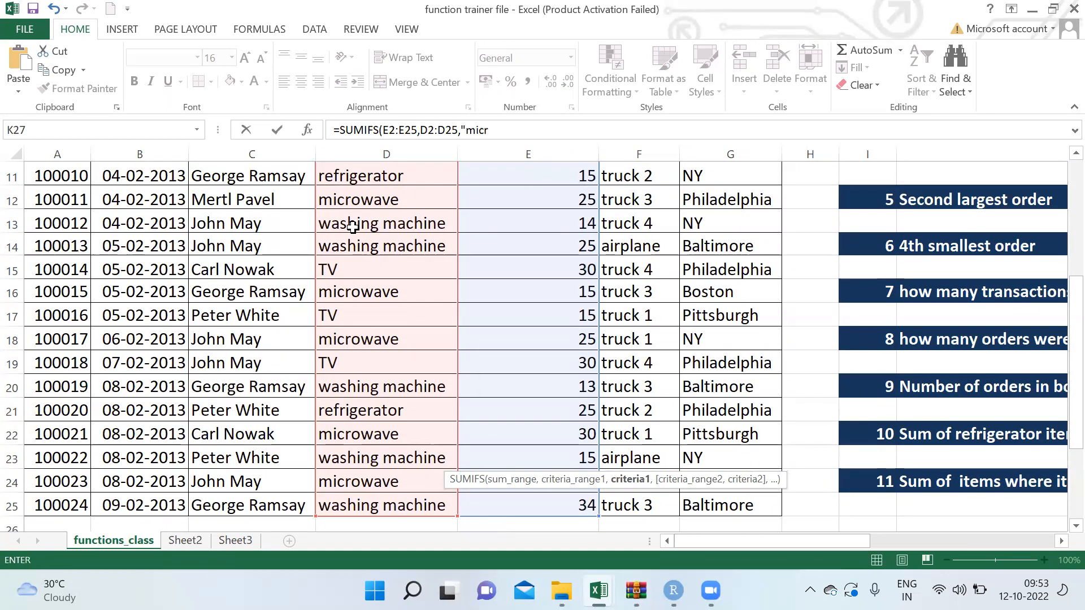
pyautogui.write('owave",')
# Step: Add the Destination cells G2:G25 with the criterion "NY" and complete the SUMIFS formula in K27
pyautogui.click(712, 224)
pyautogui.hotkey('ctrl', 'Up')
pyautogui.press('Down')
pyautogui.hotkey('ctrl', 'shift', 'Down')
pyautogui.write(',"')
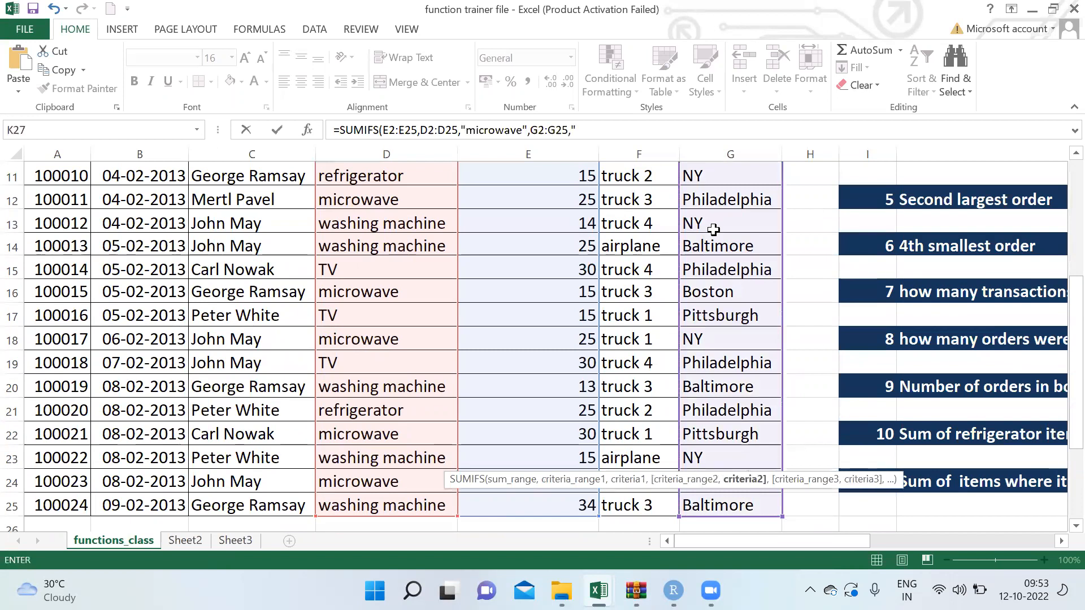
pyautogui.write('NY")')
pyautogui.press('Return')
pyautogui.scroll(-1, 713, 229)
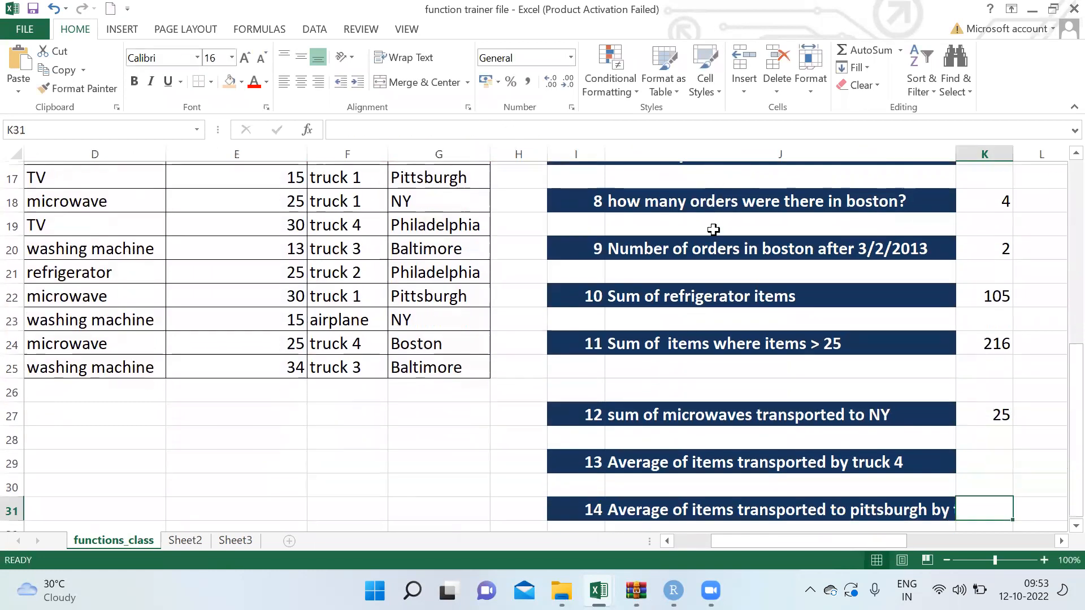
# Step: Examine the sum range, criteria ranges and criteria of the SUMIFS formula in K27 against question 12 without changing it
pyautogui.press('Up')
pyautogui.press('Right')
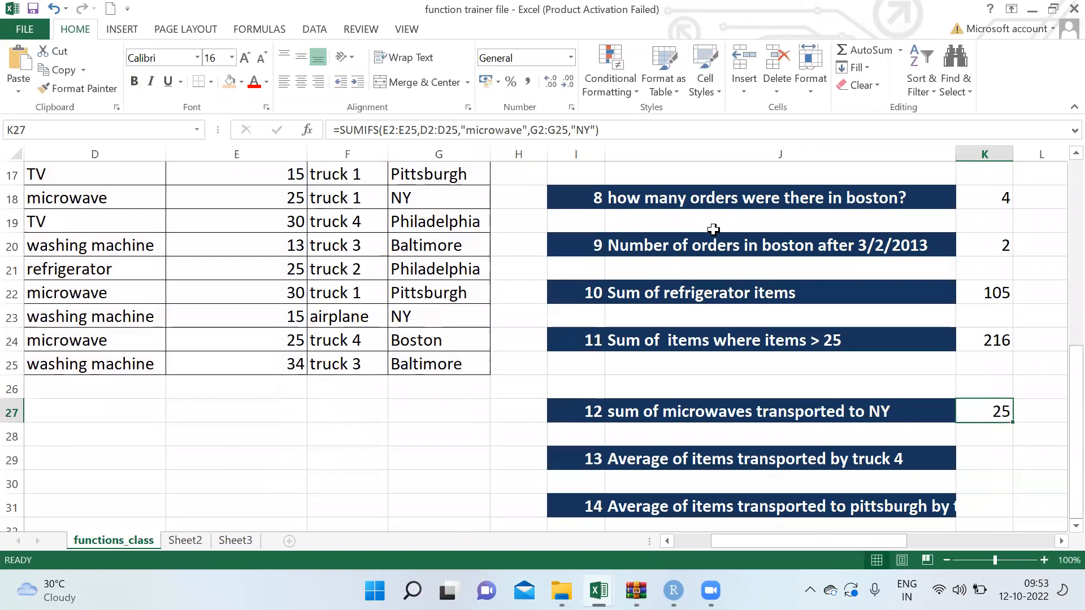
pyautogui.press('Left')
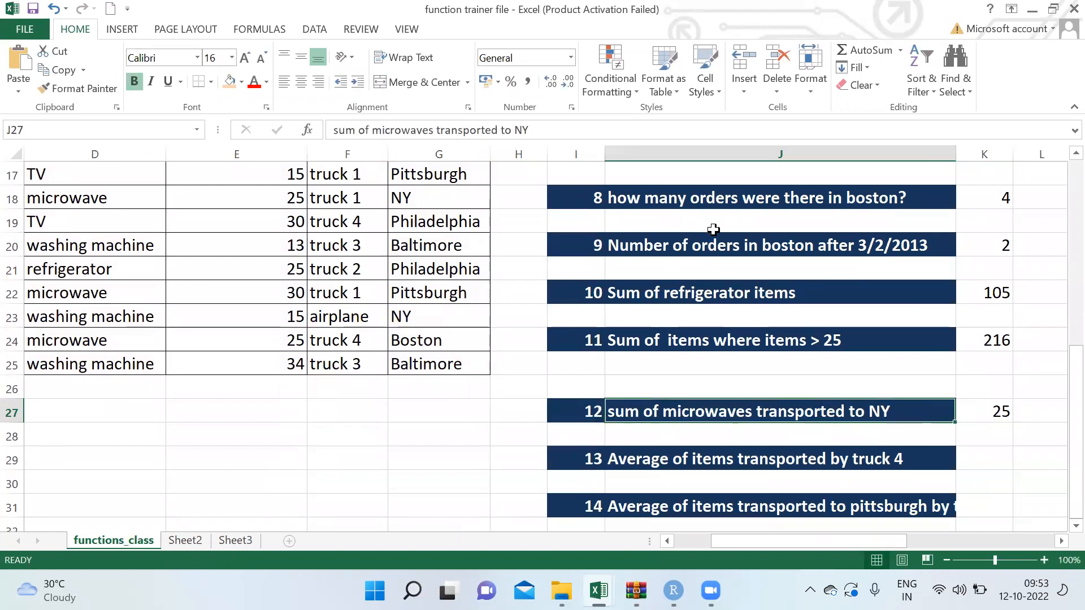
pyautogui.press('Right')
pyautogui.press('Right')
pyautogui.press('Left')
pyautogui.press('Down')
pyautogui.press('Down')
pyautogui.press('Down')
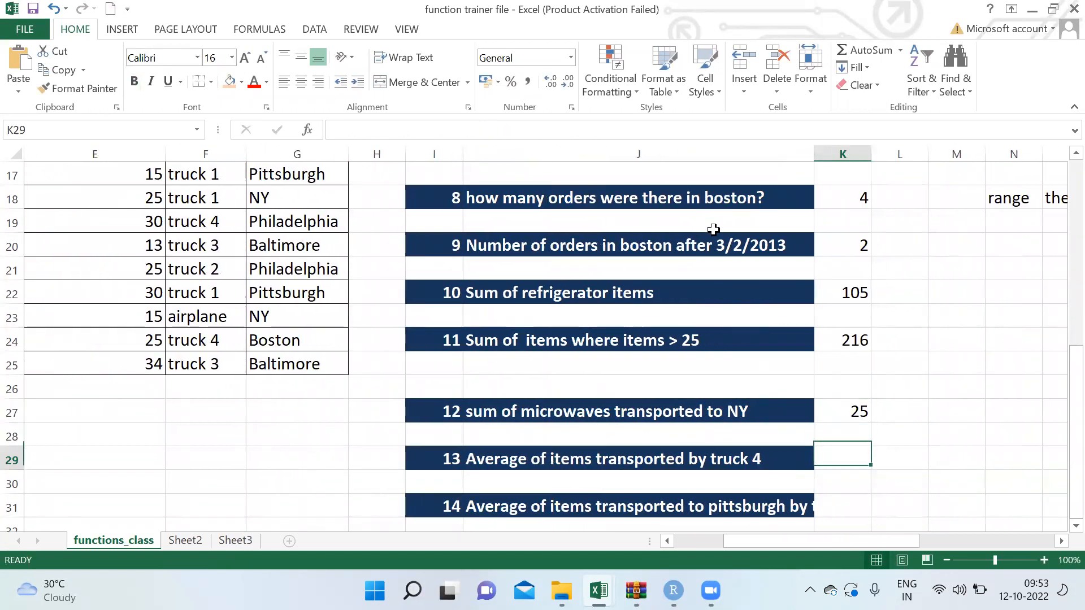
pyautogui.press('Down')
pyautogui.press('Down')
pyautogui.press('Down')
pyautogui.press('Up')
pyautogui.press('Up')
pyautogui.press('Up')
pyautogui.press('Up')
pyautogui.press('Up')
pyautogui.press('Up')
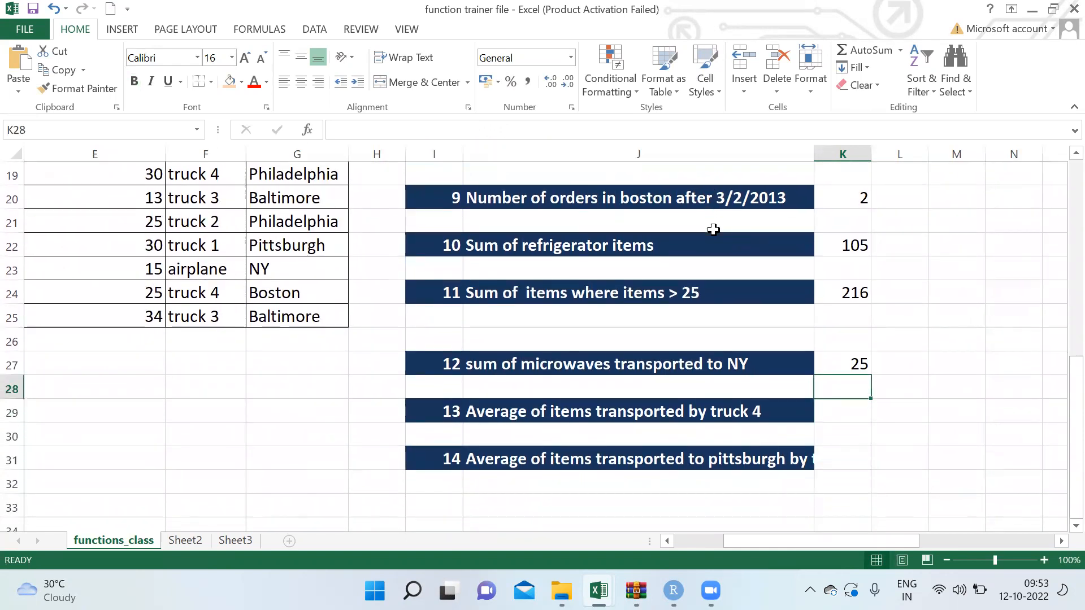
pyautogui.click(614, 128)
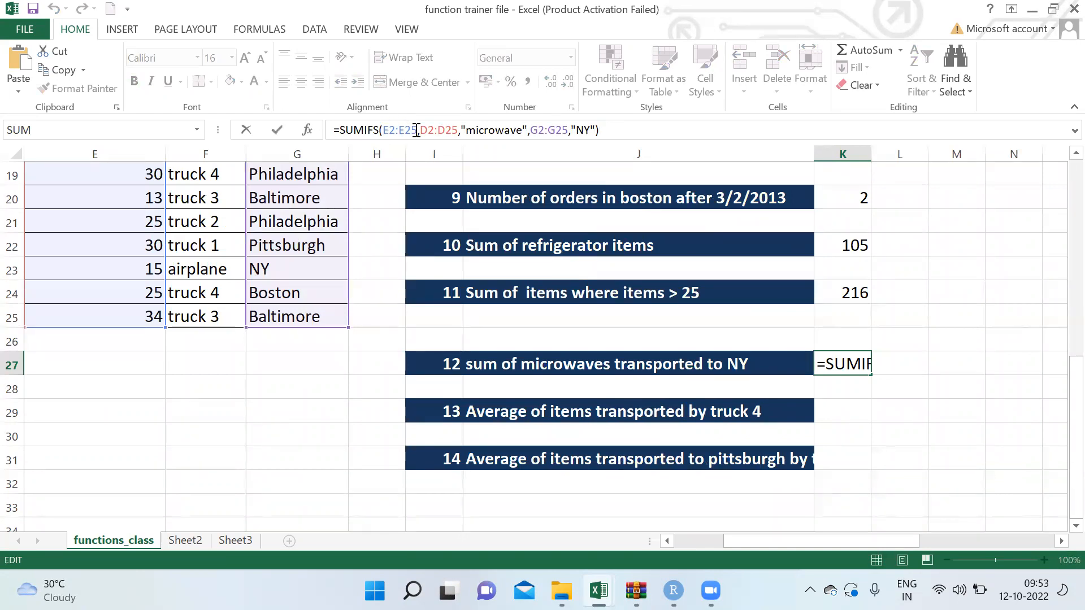
pyautogui.hotkey('ctrl', 'Return')
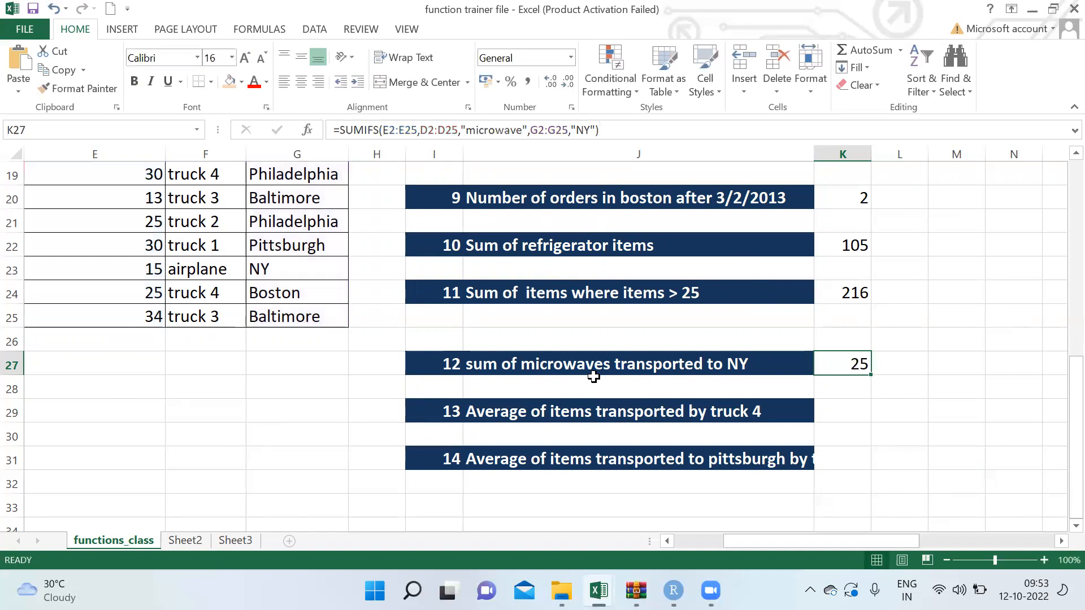
# Step: Start an AVERAGEIF formula in K29 for question 13 with the Transport cells F2:F25 as range and "truck 4" as criteria
pyautogui.click(580, 427)
pyautogui.click(576, 405)
pyautogui.click(853, 407)
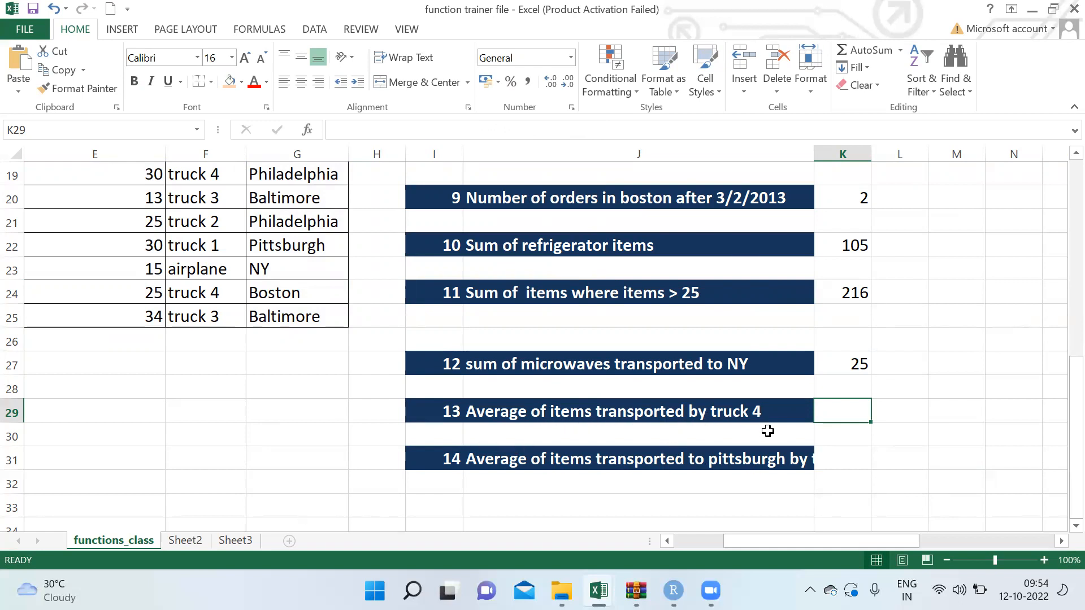
pyautogui.write('=averg')
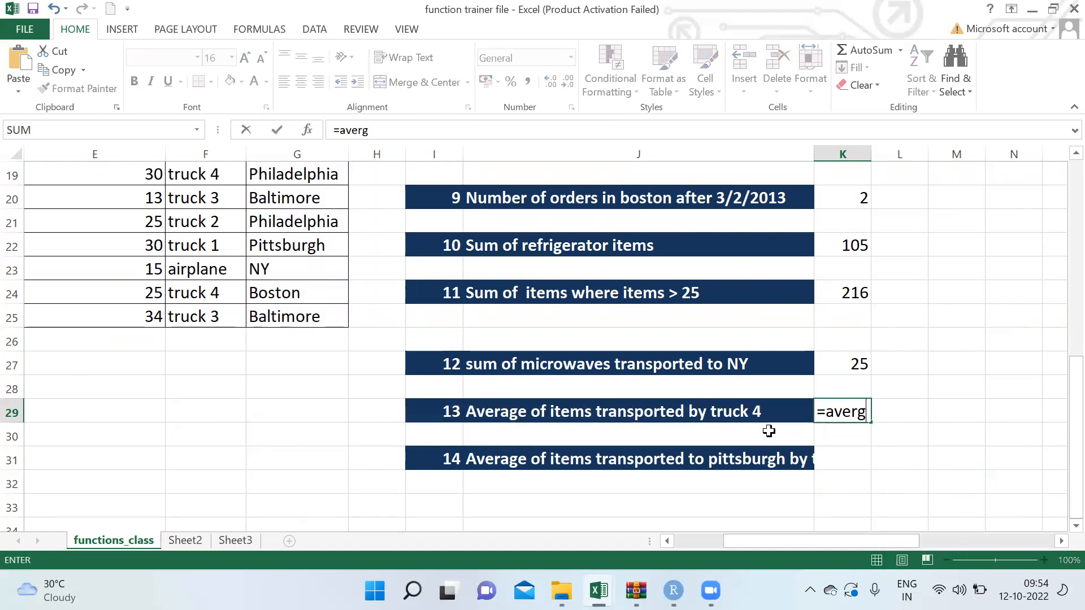
pyautogui.press('BackSpace')
pyautogui.press('Down')
pyautogui.press('Down')
pyautogui.press('Tab')
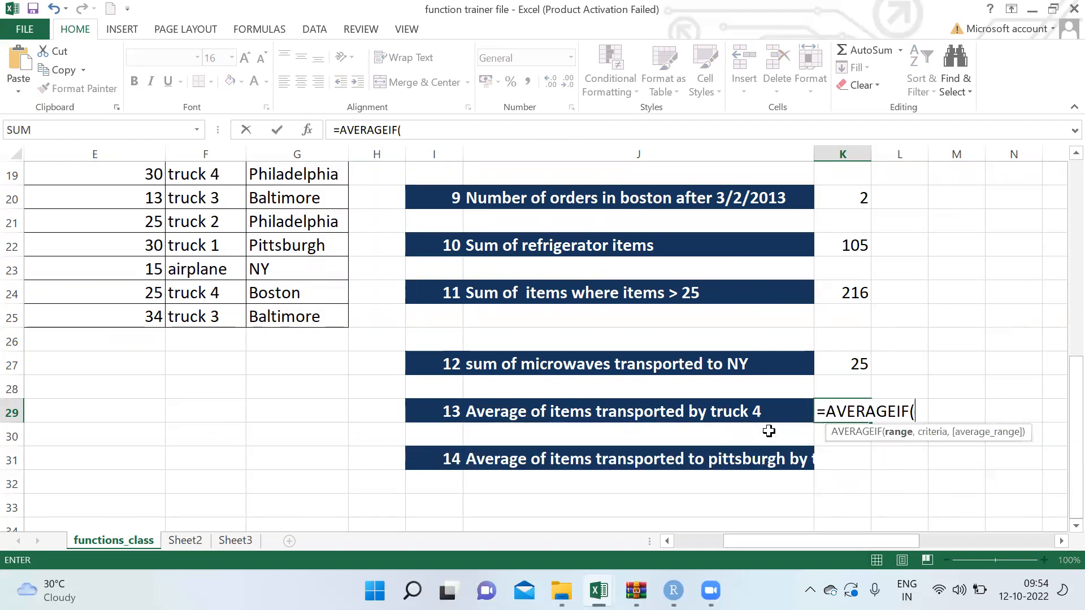
pyautogui.click(195, 266)
pyautogui.hotkey('ctrl', 'Up')
pyautogui.press('Down')
pyautogui.hotkey('ctrl', 'shift', 'Down')
pyautogui.write(',"truck 4",')
# Step: Set the Number_of_items cells E2:E25 as the average range and complete the AVERAGEIF formula in K29
pyautogui.click(78, 268)
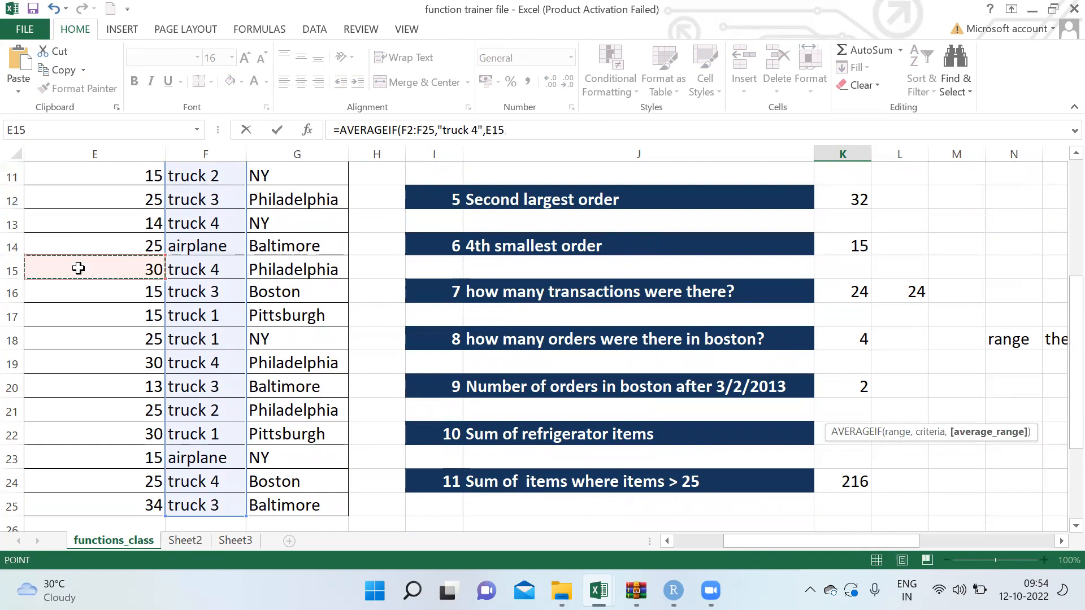
pyautogui.hotkey('ctrl', 'Up')
pyautogui.press('Down')
pyautogui.hotkey('ctrl', 'shift', 'Down')
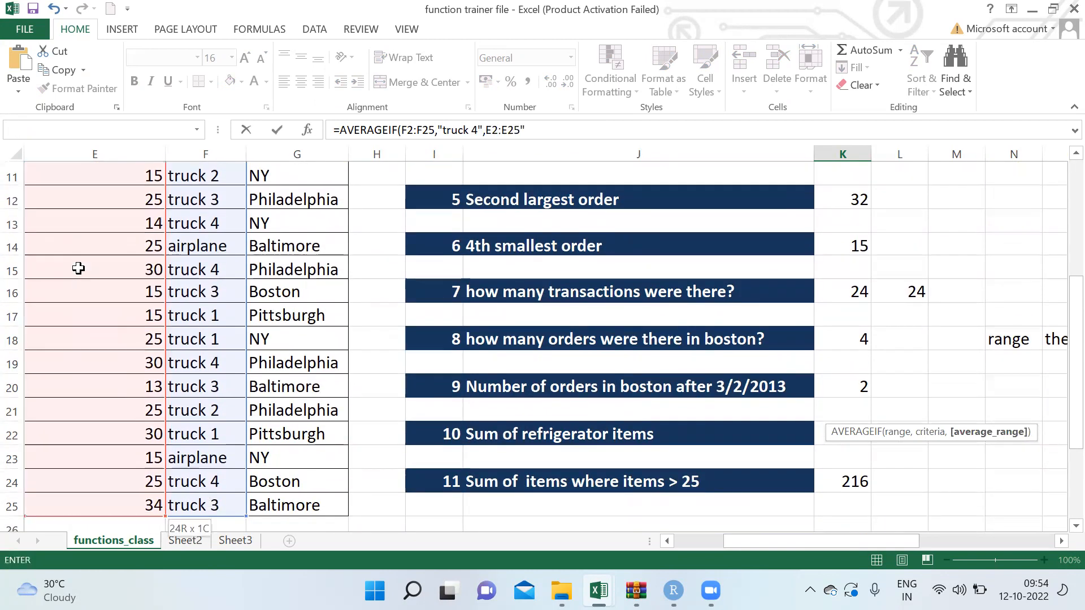
pyautogui.write(')')
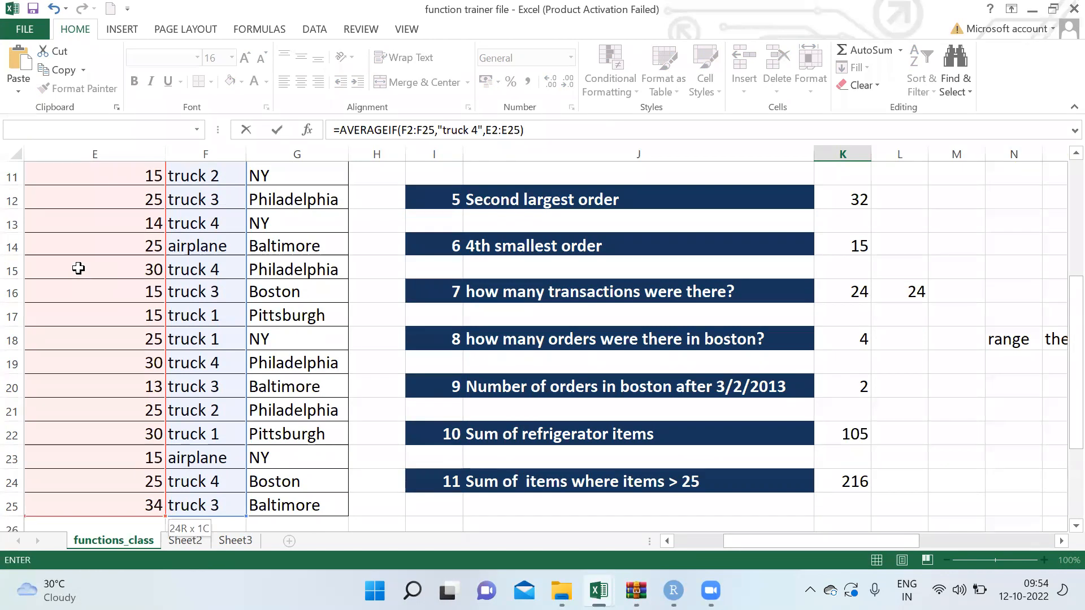
pyautogui.press('Return')
pyautogui.scroll(-1, 78, 268)
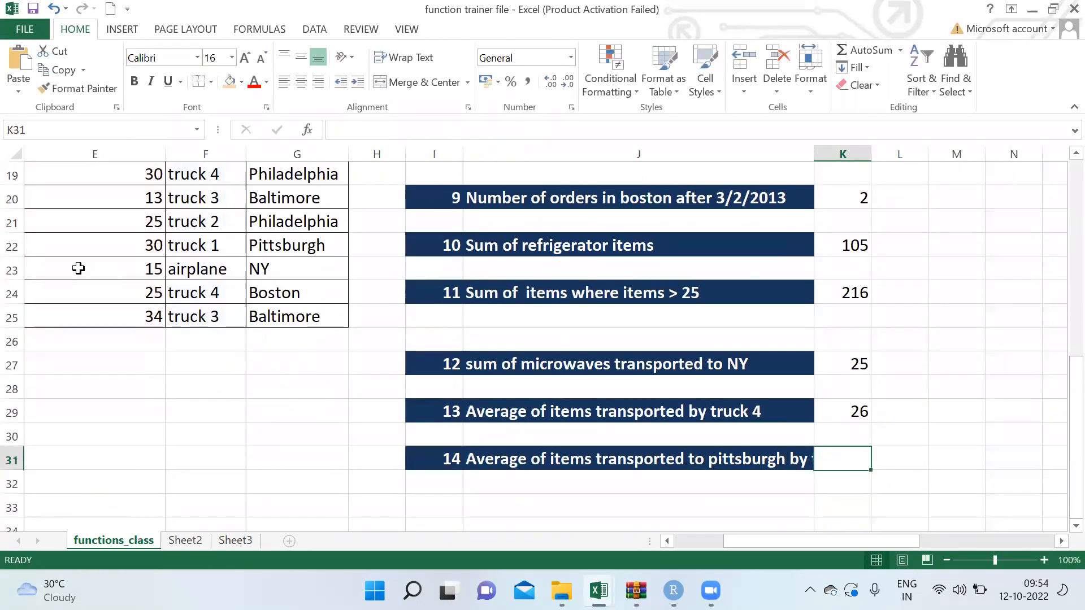
# Step: Review the AVERAGEIF formula and answer in K29 beside question 13
pyautogui.press('Left')
pyautogui.press('Up')
pyautogui.press('Right')
pyautogui.press('Right')
pyautogui.press('Left')
pyautogui.press('Left')
pyautogui.press('Right')
pyautogui.press('Right')
pyautogui.press('Left')
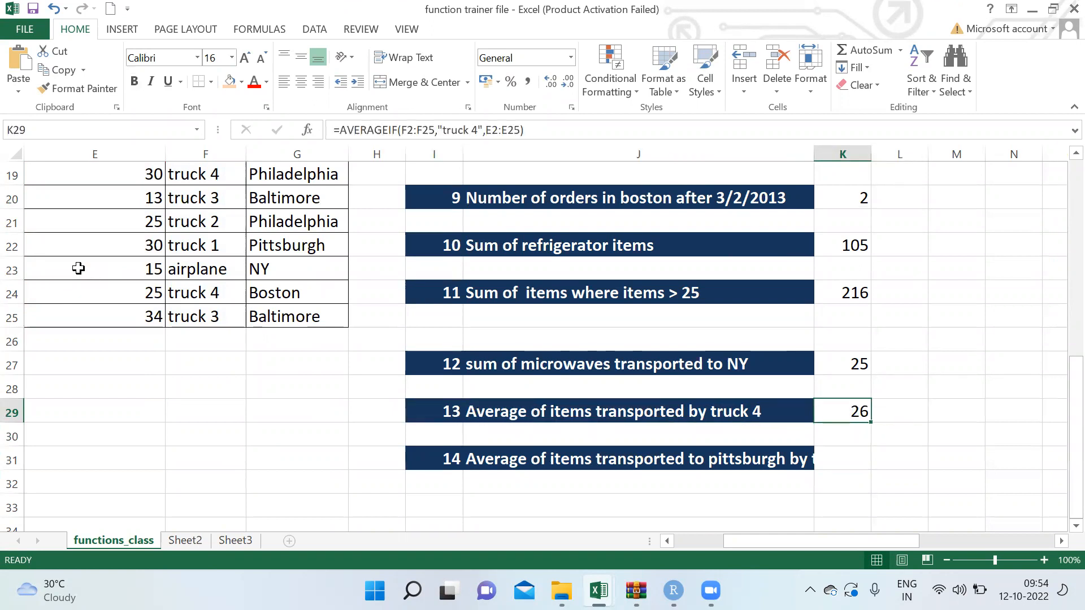
pyautogui.press('Down')
pyautogui.press('Down')
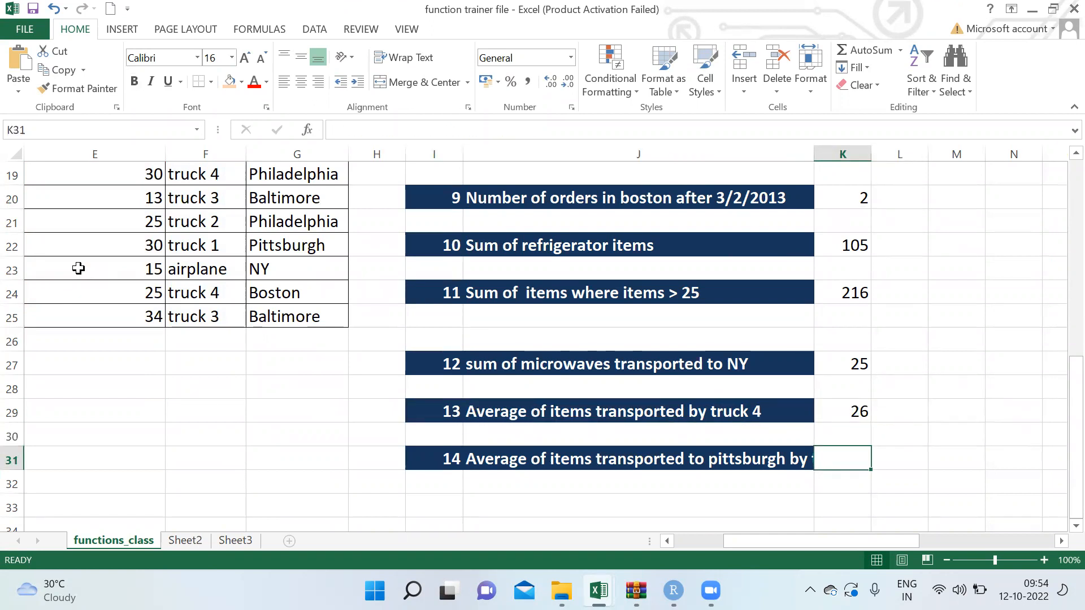
# Step: Autofit column J to its contents and select question 14 to read its full text
pyautogui.doubleClick(814, 154)
pyautogui.click(637, 475)
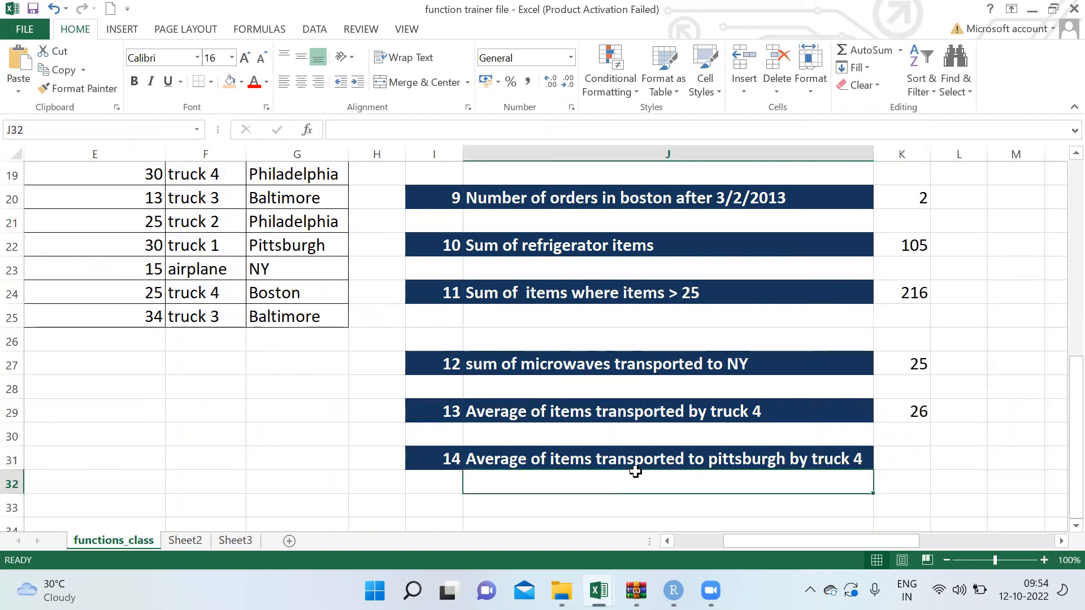
pyautogui.click(630, 454)
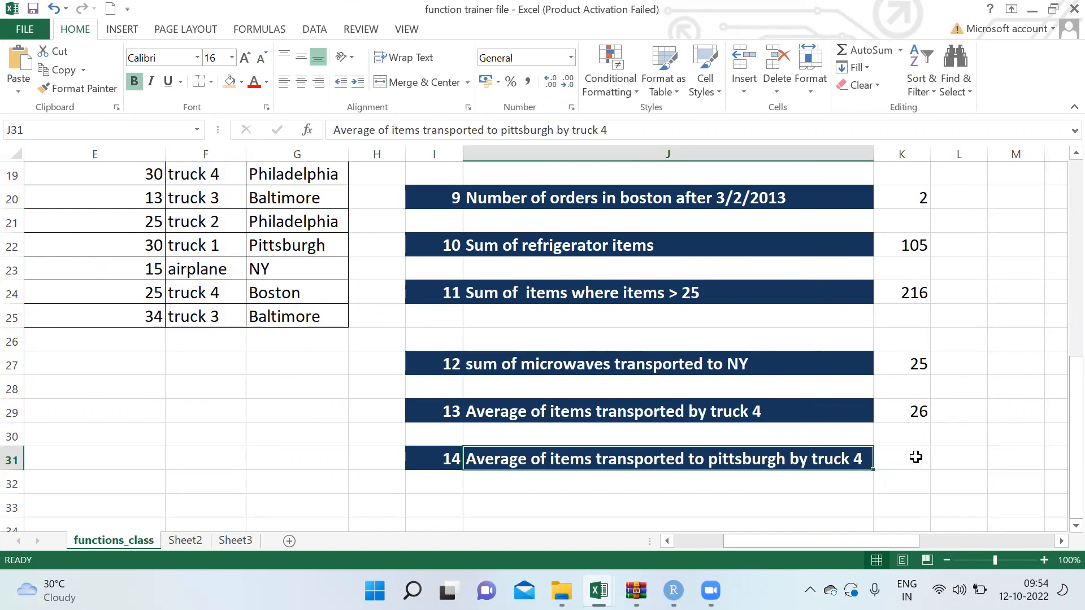
# Step: Start an AVERAGEIFS formula in K31 for question 14 with the Number_of_items cells E2:E25 as average range
pyautogui.click(914, 456)
pyautogui.write('=aver')
pyautogui.press('Down')
pyautogui.press('Down')
pyautogui.press('Down')
pyautogui.press('Tab')
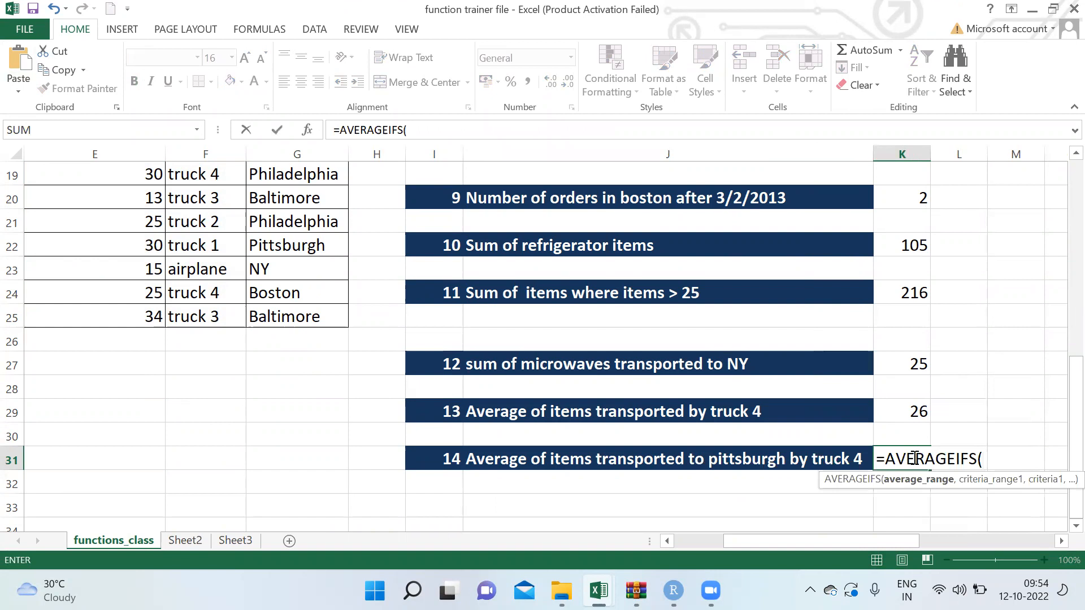
pyautogui.click(113, 274)
pyautogui.hotkey('ctrl', 'Up')
pyautogui.press('Down')
pyautogui.hotkey('ctrl', 'shift', 'Down')
pyautogui.write(',')
# Step: Add the Transport cells F2:F25 as the first criteria range of the AVERAGEIFS formula with the criterion "truck 4"
pyautogui.click(210, 272)
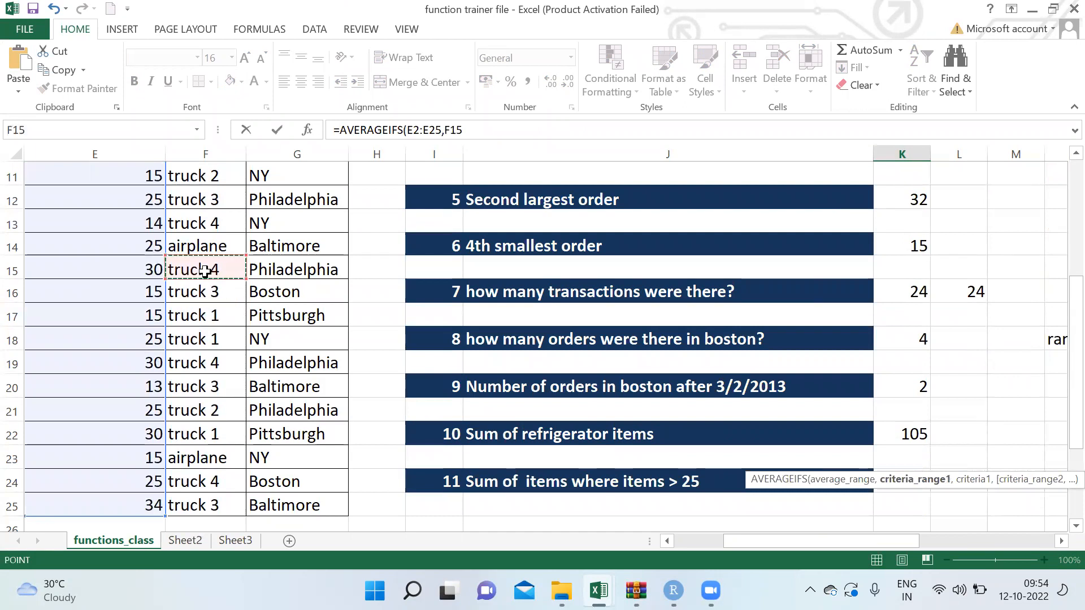
pyautogui.hotkey('ctrl', 'Up')
pyautogui.press('Down')
pyautogui.hotkey('ctrl', 'shift', 'Down')
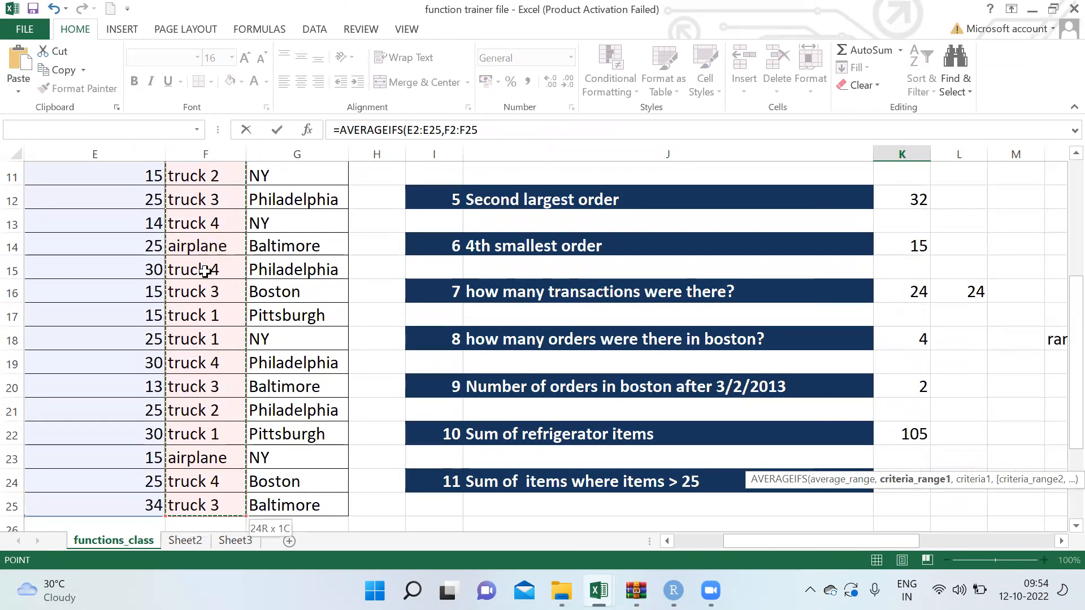
pyautogui.write(',"t')
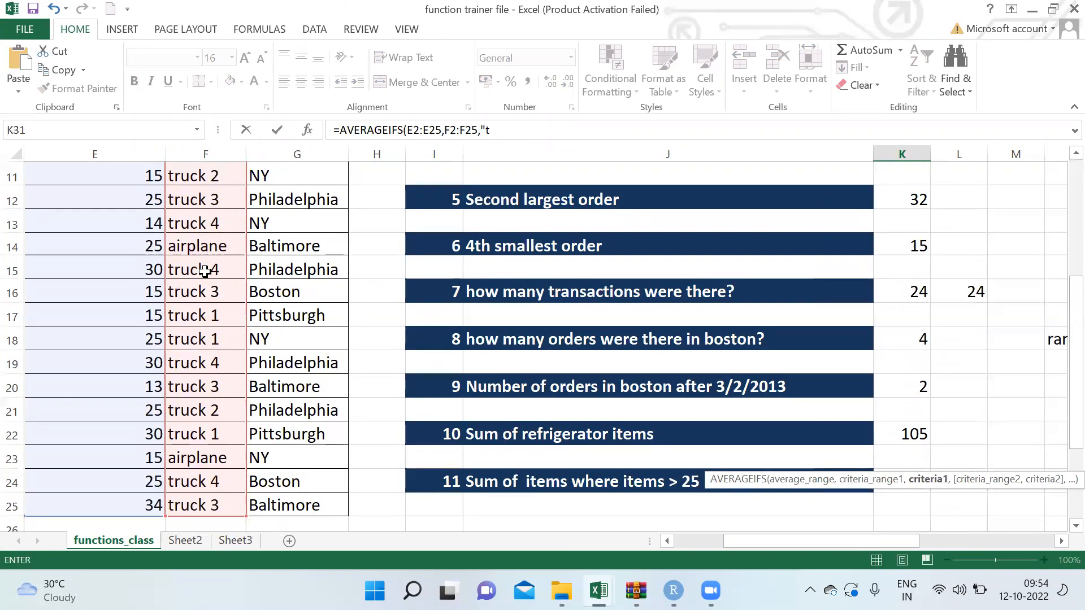
pyautogui.write('ruck 4",')
# Step: Add the Destination cells G2:G25 with the criterion "Pittsburgh" to the AVERAGEIFS formula and enter it in K31
pyautogui.click(310, 288)
pyautogui.hotkey('ctrl', 'Up')
pyautogui.press('Down')
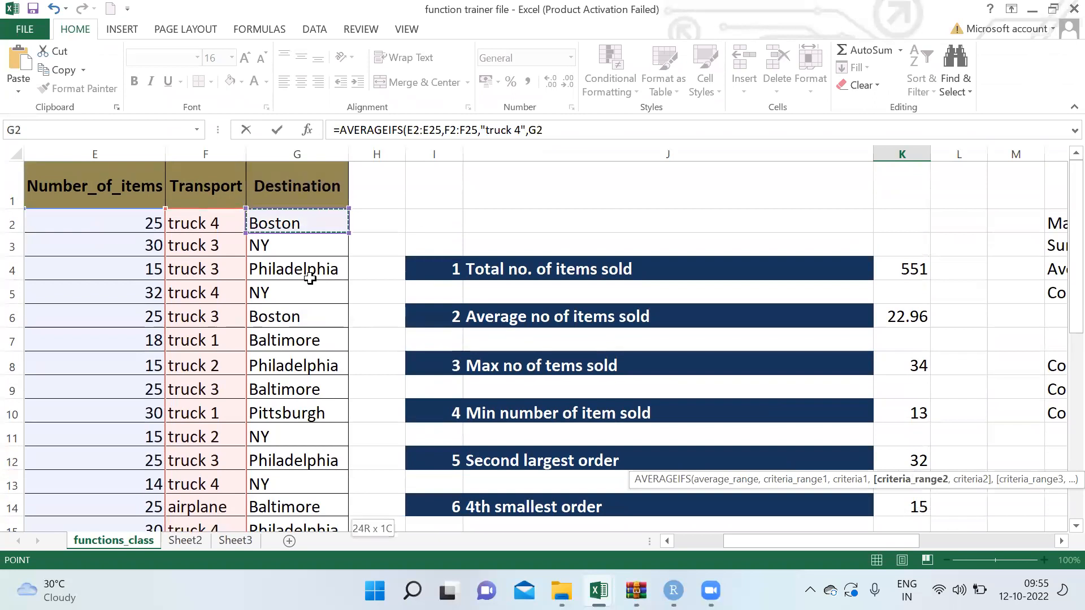
pyautogui.hotkey('ctrl', 'shift', 'Down')
pyautogui.write(',"Pii')
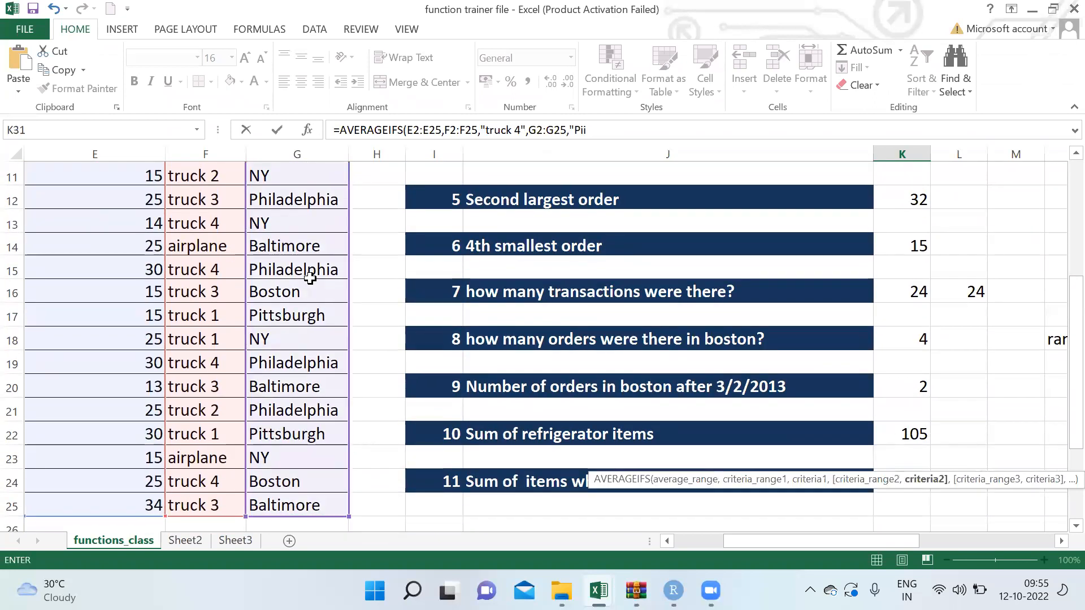
pyautogui.write('s')
pyautogui.press('BackSpace')
pyautogui.press('BackSpace')
pyautogui.write('ttsburgh")/')
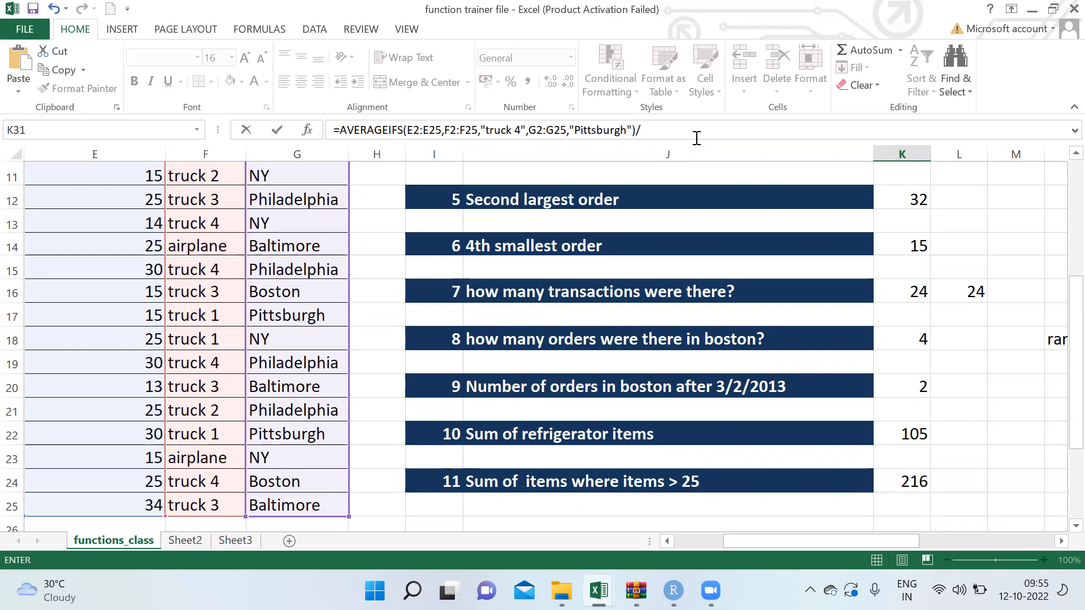
pyautogui.press('BackSpace')
pyautogui.press('Return')
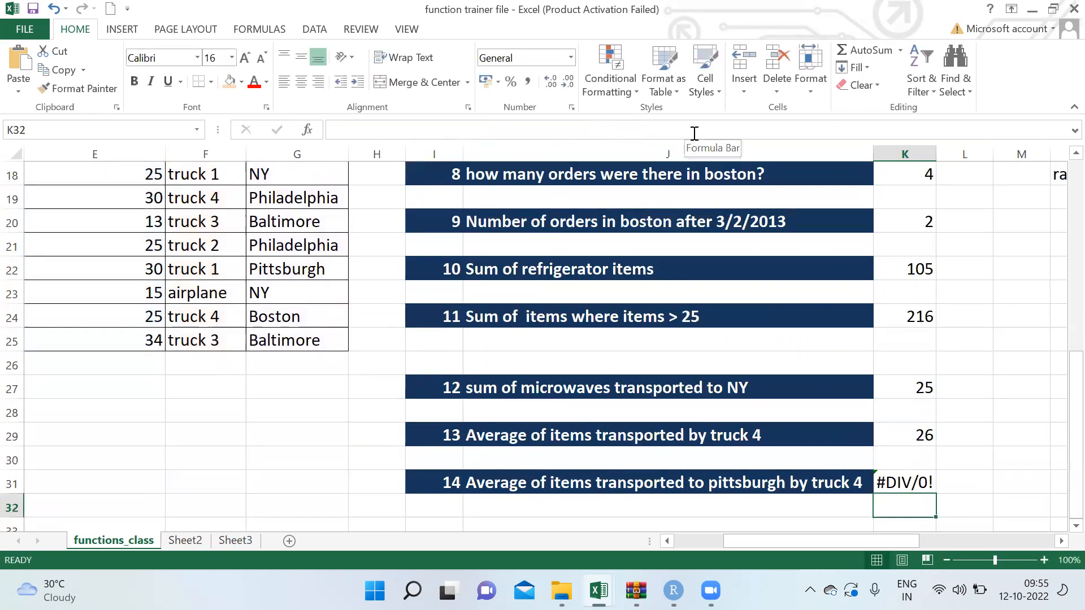
# Step: Review the AVERAGEIFS formula in K31 and the ranges it references beside question 14
pyautogui.press('Up')
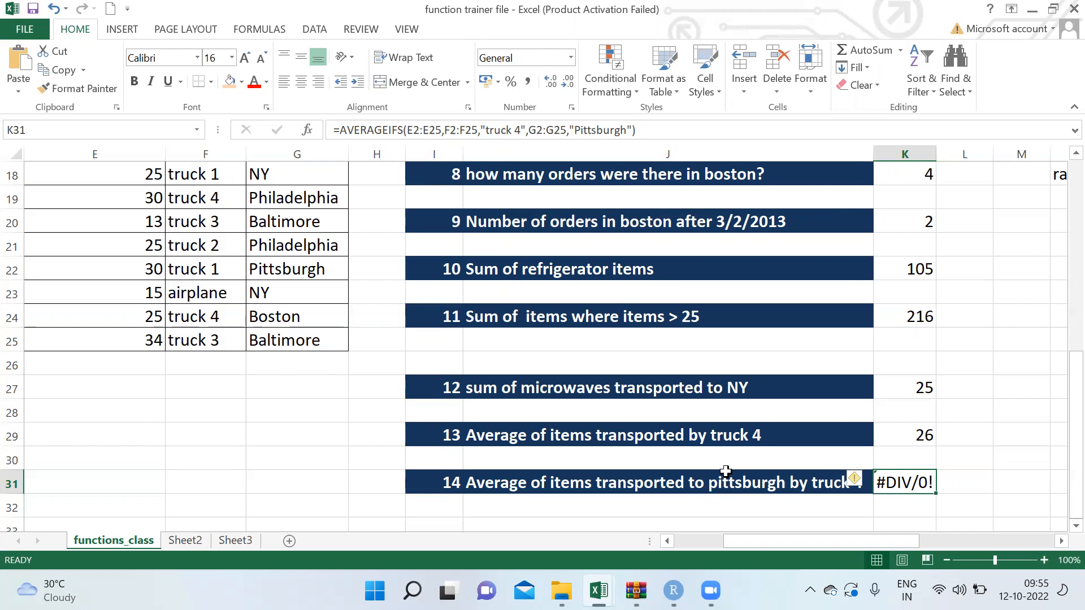
pyautogui.click(839, 554)
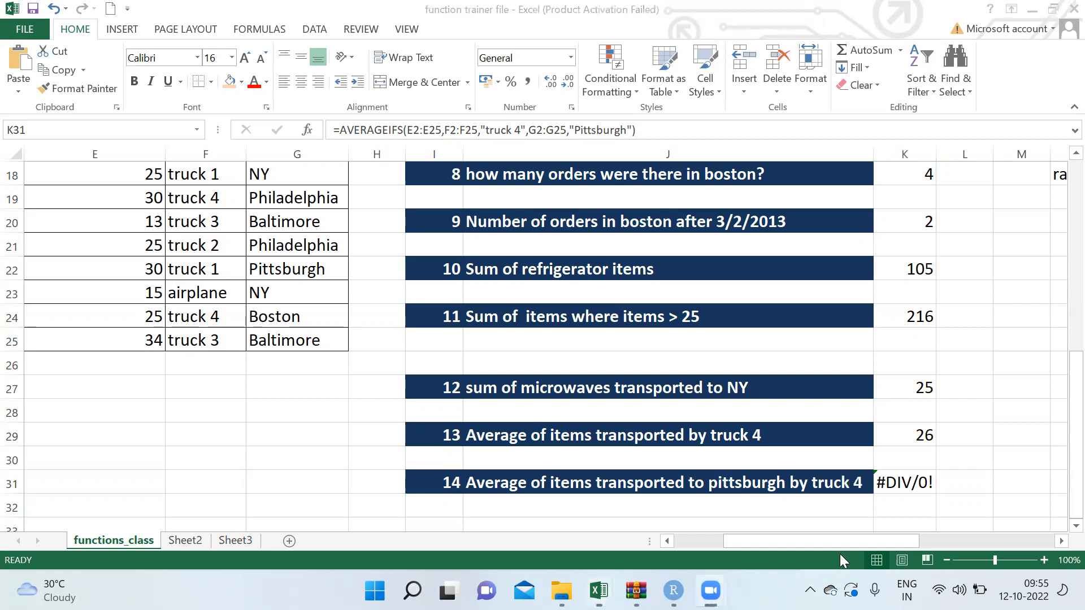
pyautogui.click(584, 560)
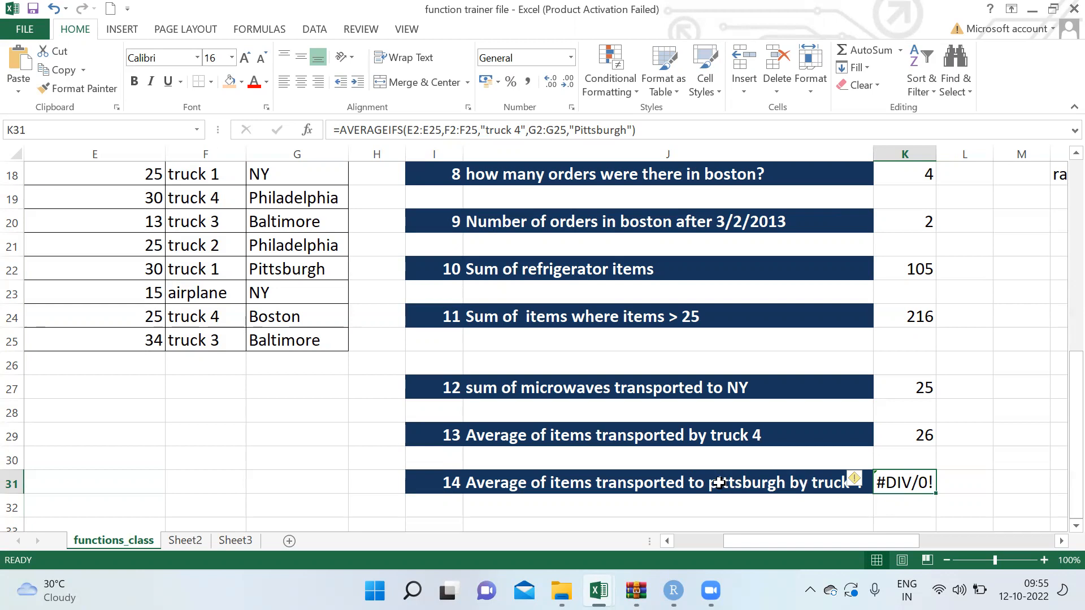
pyautogui.click(683, 138)
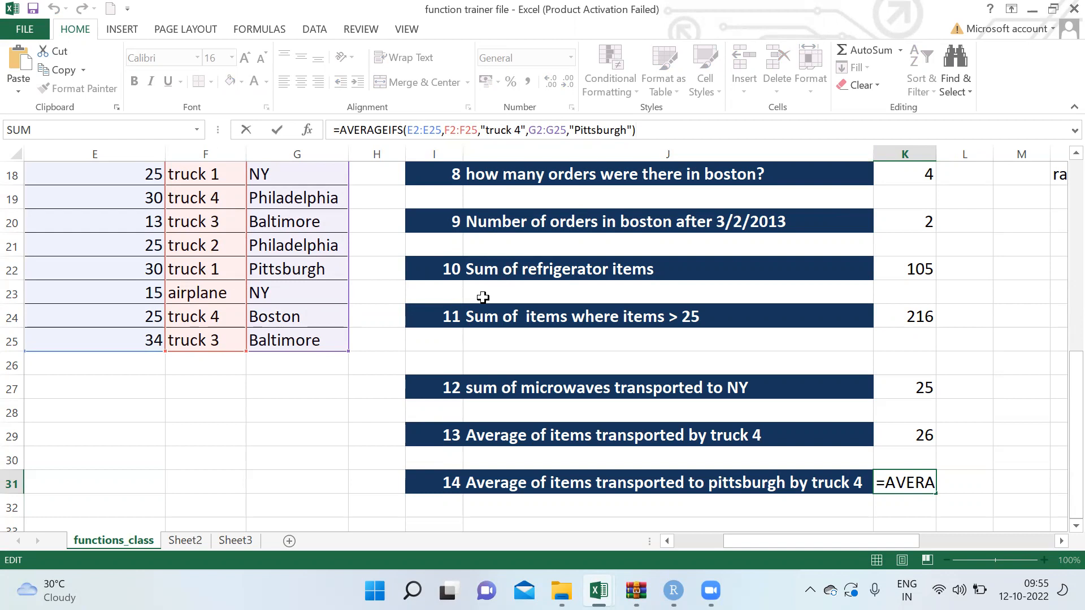
pyautogui.hotkey('ctrl', 'Return')
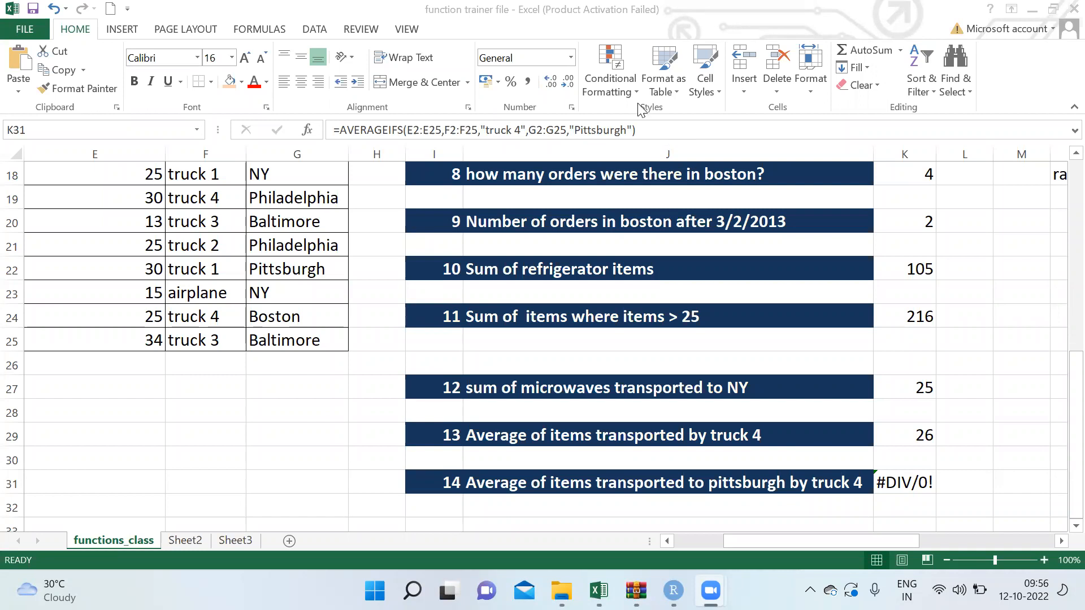
# Step: Switch to File Explorer with the Trainer File folder
pyautogui.hotkey('alt', 'Tab')
pyautogui.hotkey('alt', 'Tab')
pyautogui.hotkey('alt', 'Tab')
pyautogui.hotkey('alt', 'shift', 'Tab')
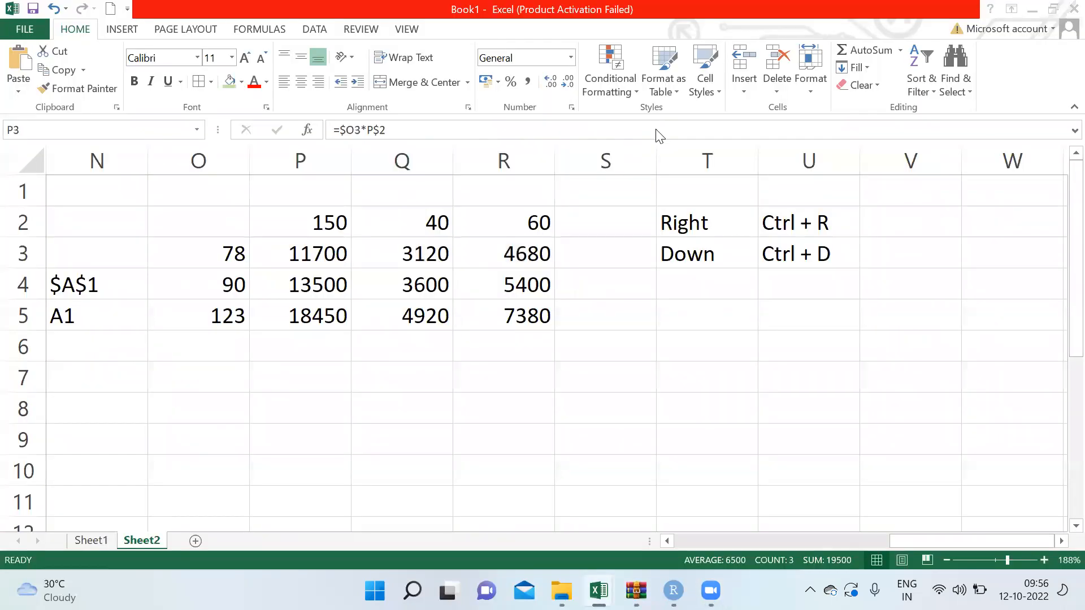
pyautogui.hotkey('alt', 'Tab')
pyautogui.hotkey('alt', 'Tab')
pyautogui.hotkey('alt', 'Tab')
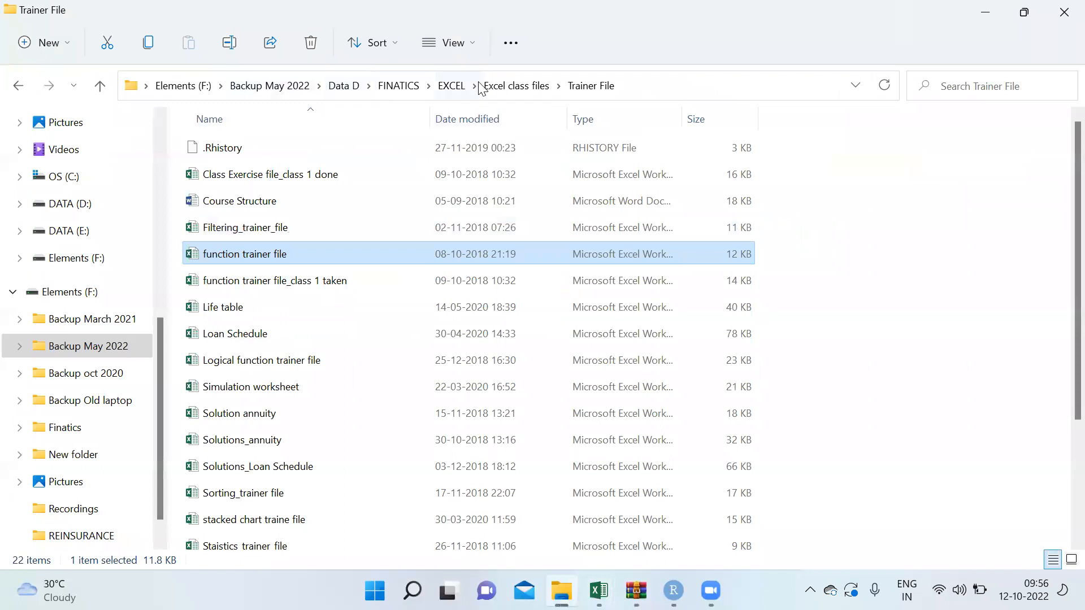
# Step: Open the Class Exercise Files folder under Excel class files and look through its exercise files
pyautogui.click(497, 85)
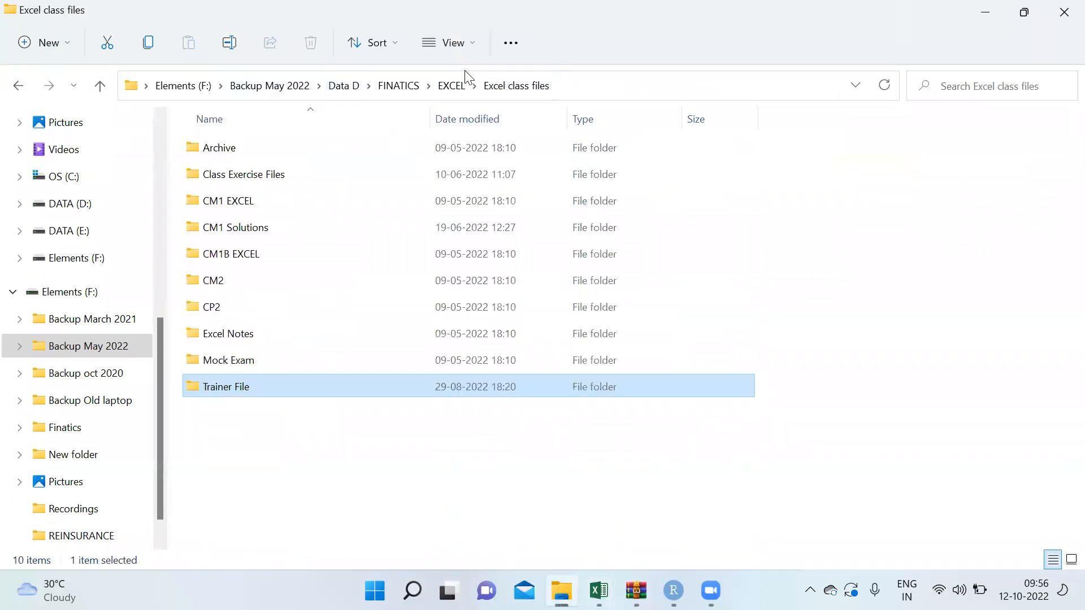
pyautogui.click(244, 178)
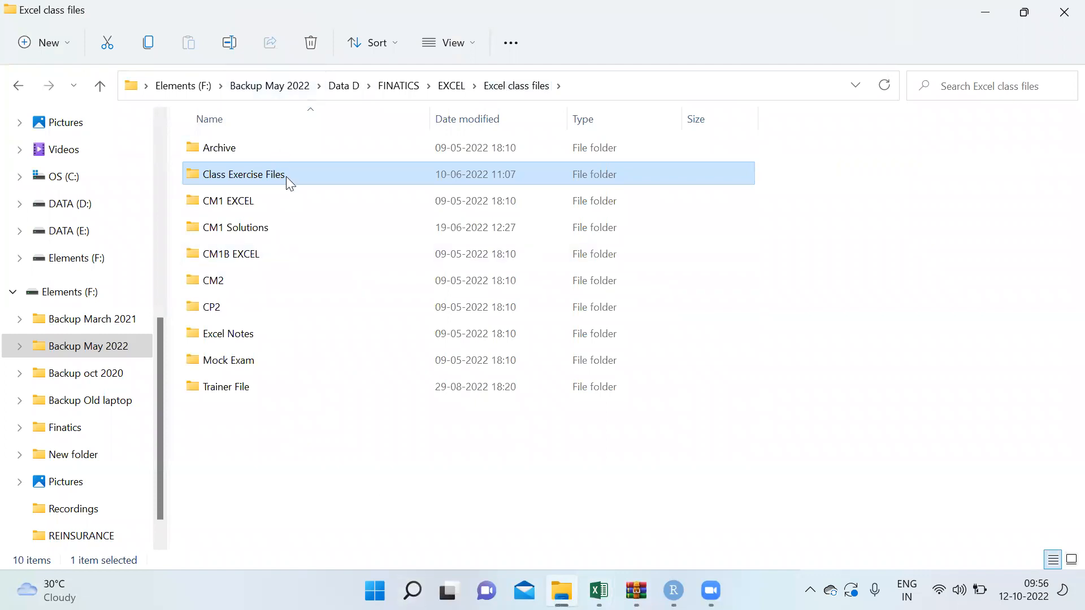
pyautogui.click(328, 444)
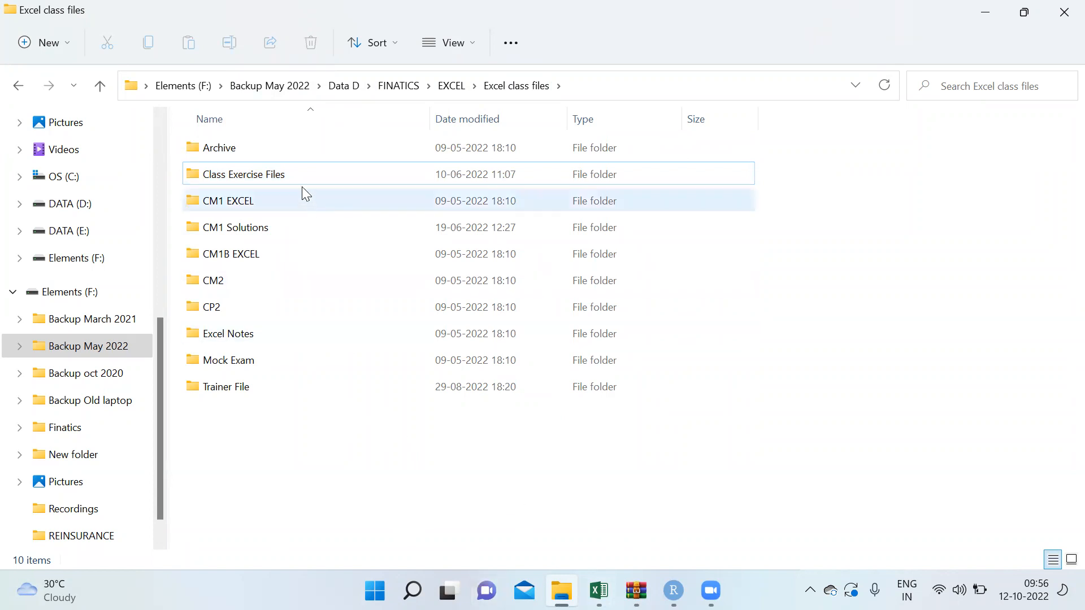
pyautogui.doubleClick(295, 172)
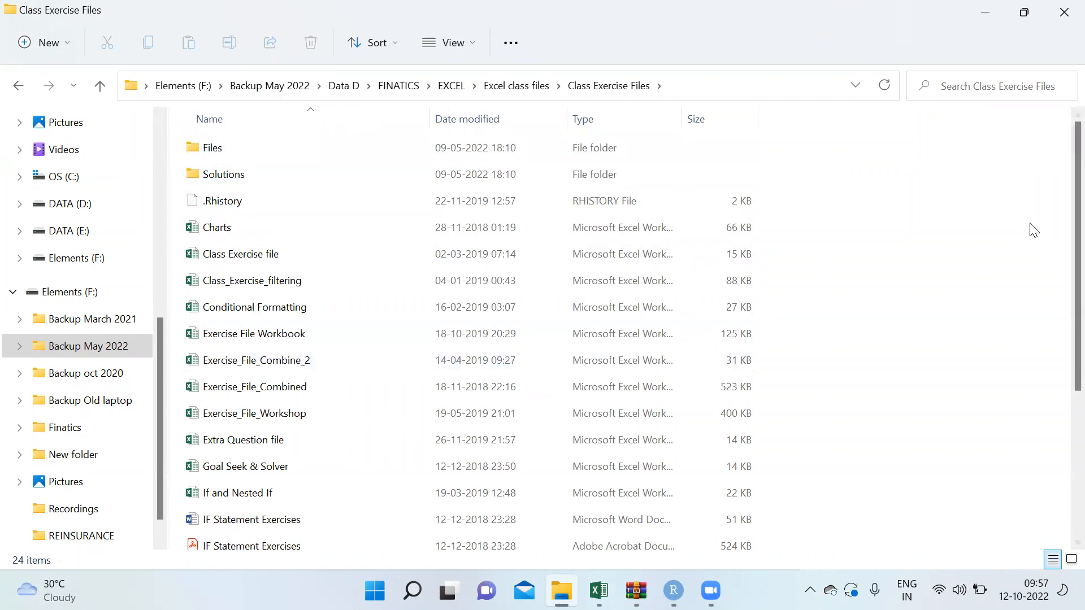
pyautogui.scroll(-3, 1059, 356)
pyautogui.scroll(2, 1061, 196)
pyautogui.scroll(1, 1059, 197)
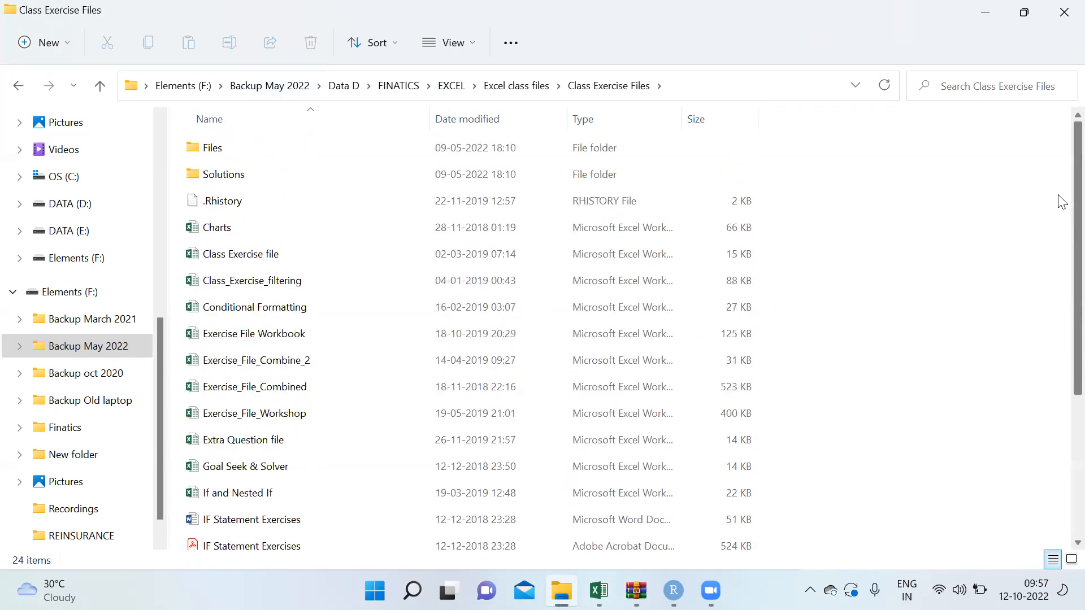
# Step: Go up to the EXCEL folder and open the Class 2 folder inside Advanced Excel
pyautogui.click(507, 86)
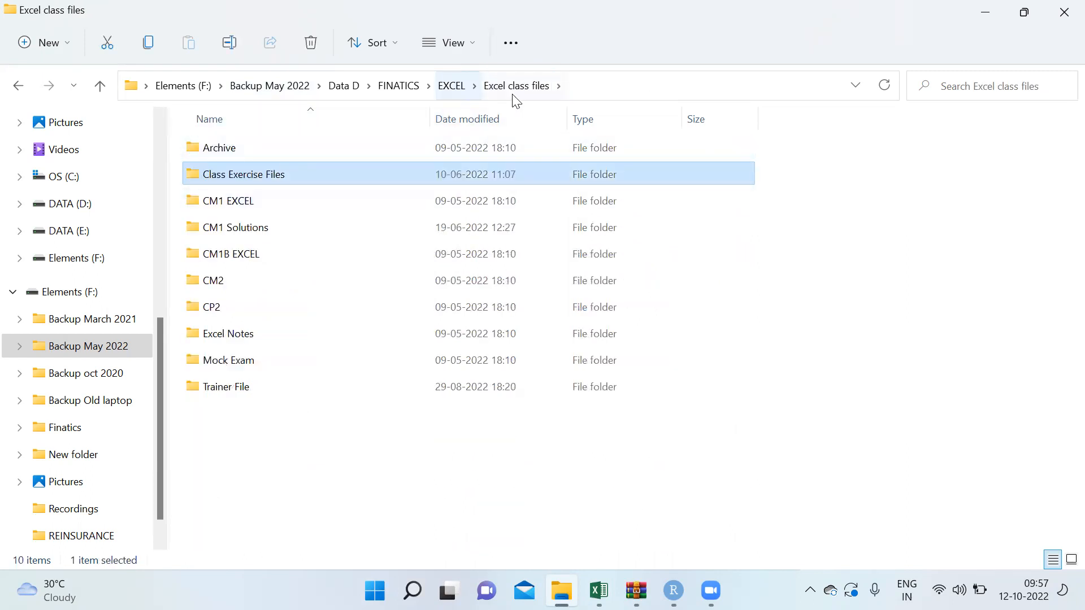
pyautogui.click(430, 85)
pyautogui.click(431, 87)
pyautogui.click(450, 85)
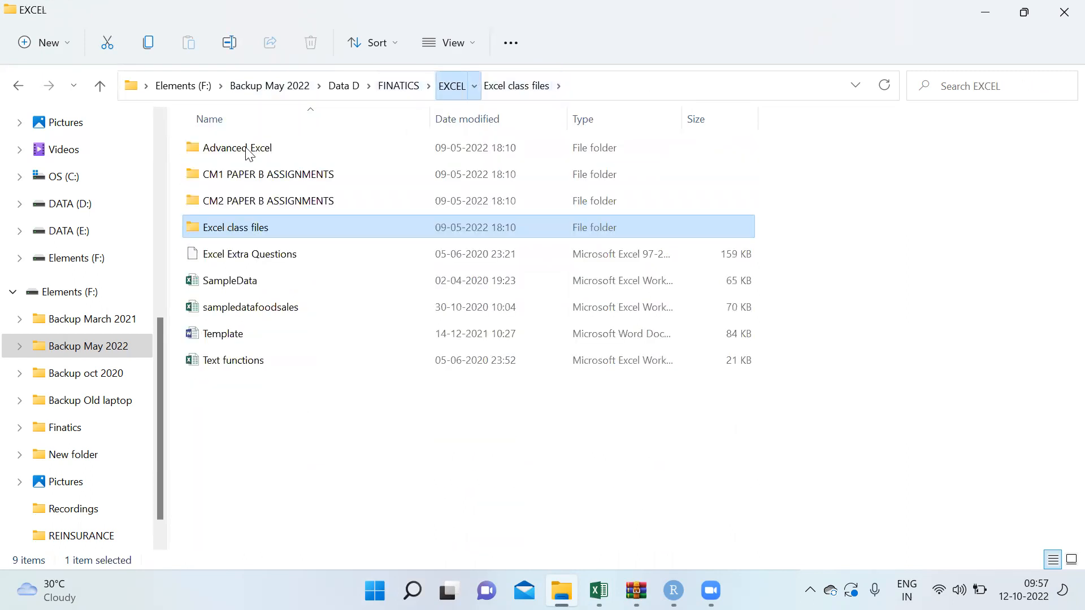
pyautogui.click(244, 151)
pyautogui.click(244, 151)
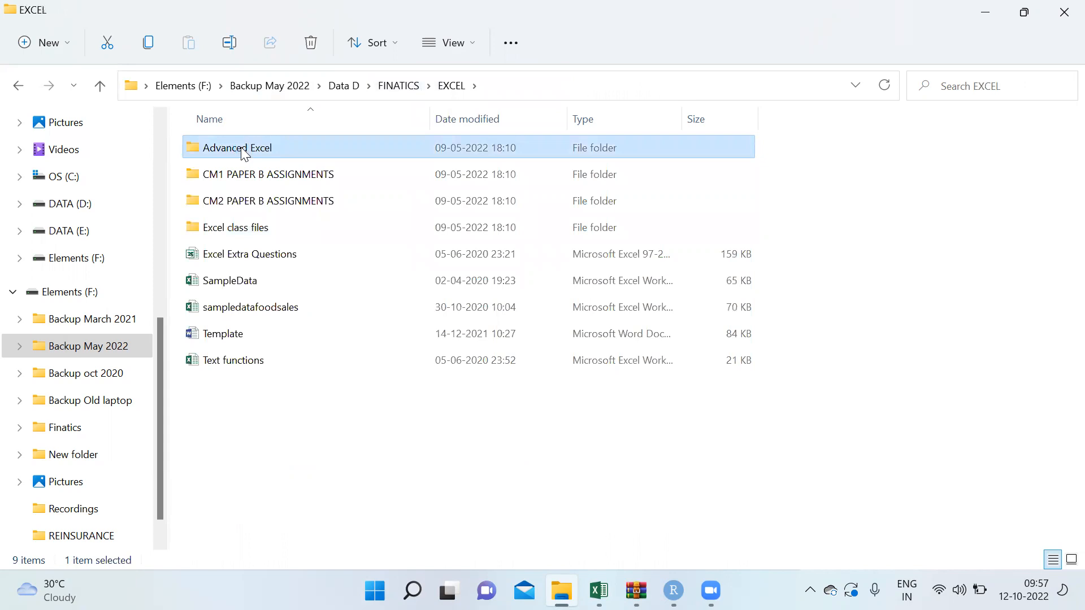
pyautogui.doubleClick(244, 151)
pyautogui.doubleClick(225, 176)
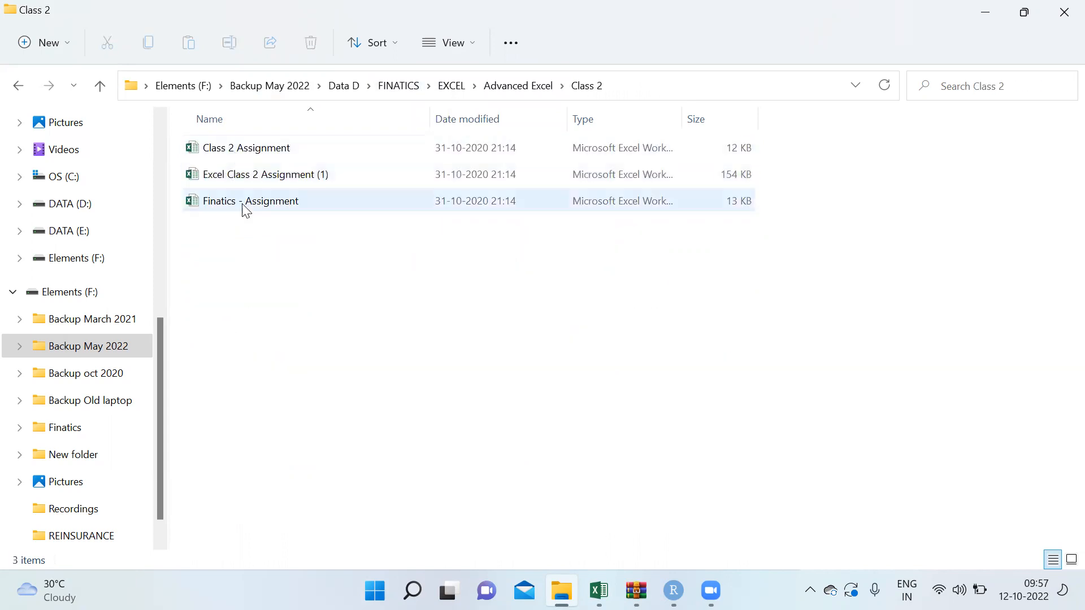
# Step: Open the Class 2 Assignment workbook and view its widget inventory questions
pyautogui.doubleClick(245, 148)
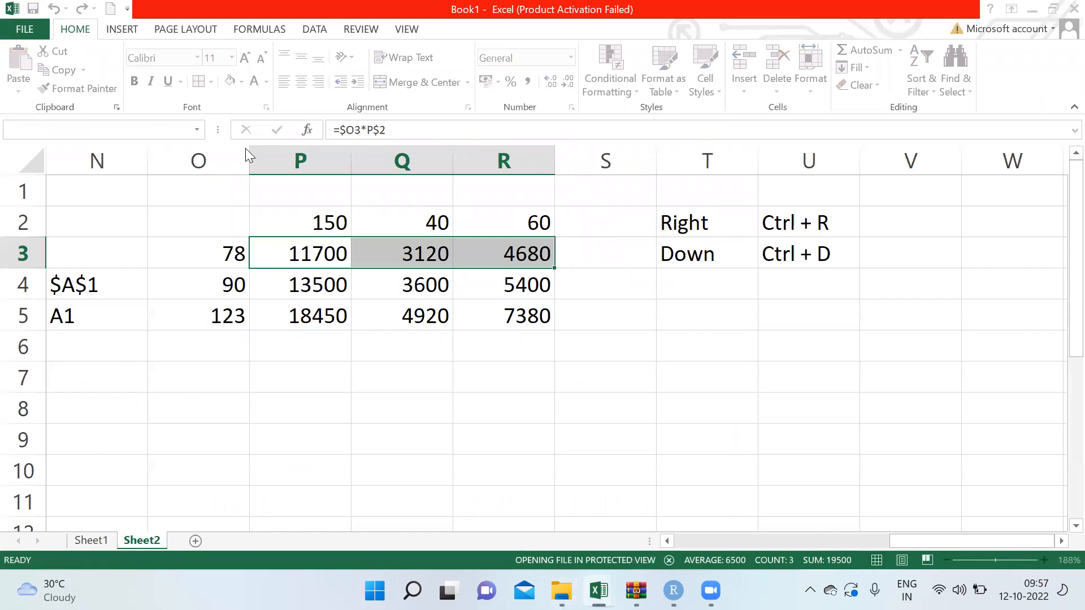
pyautogui.hotkey('alt', 'Tab')
pyautogui.hotkey('alt', 'Tab')
pyautogui.hotkey('alt', 'Tab')
pyautogui.hotkey('alt', 'Tab')
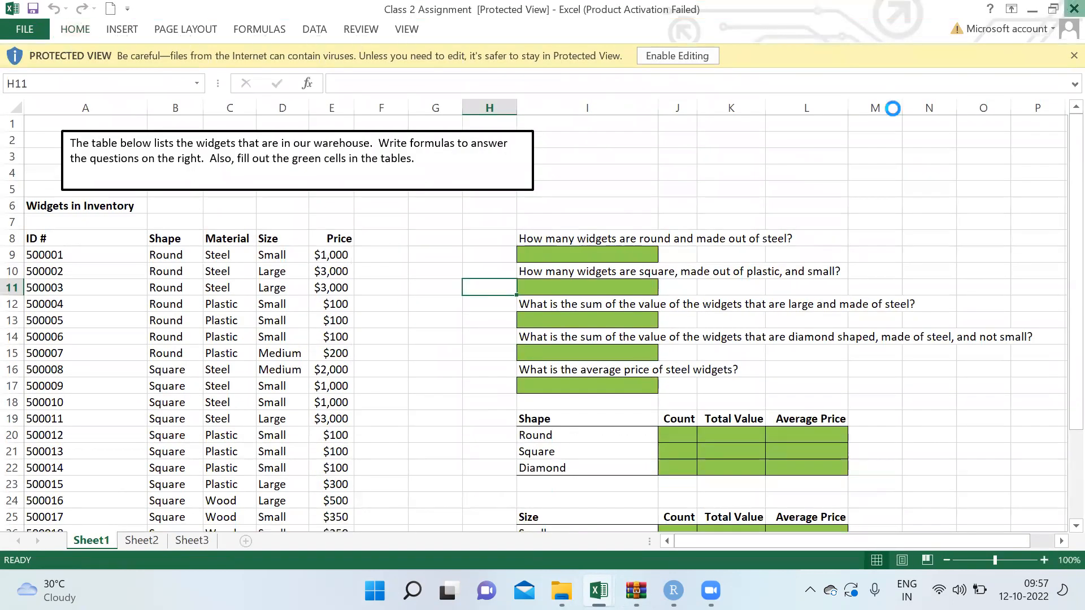
# Step: Open the Finatics - Assignment workbook from the Class 2 folder and enable editing
pyautogui.hotkey('alt', 'Tab')
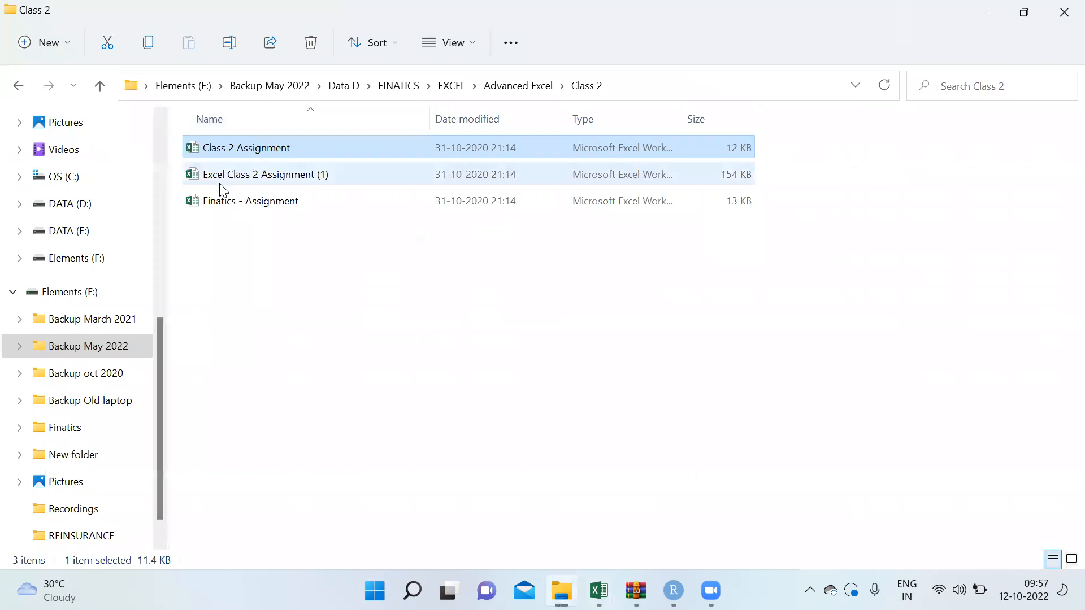
pyautogui.doubleClick(228, 203)
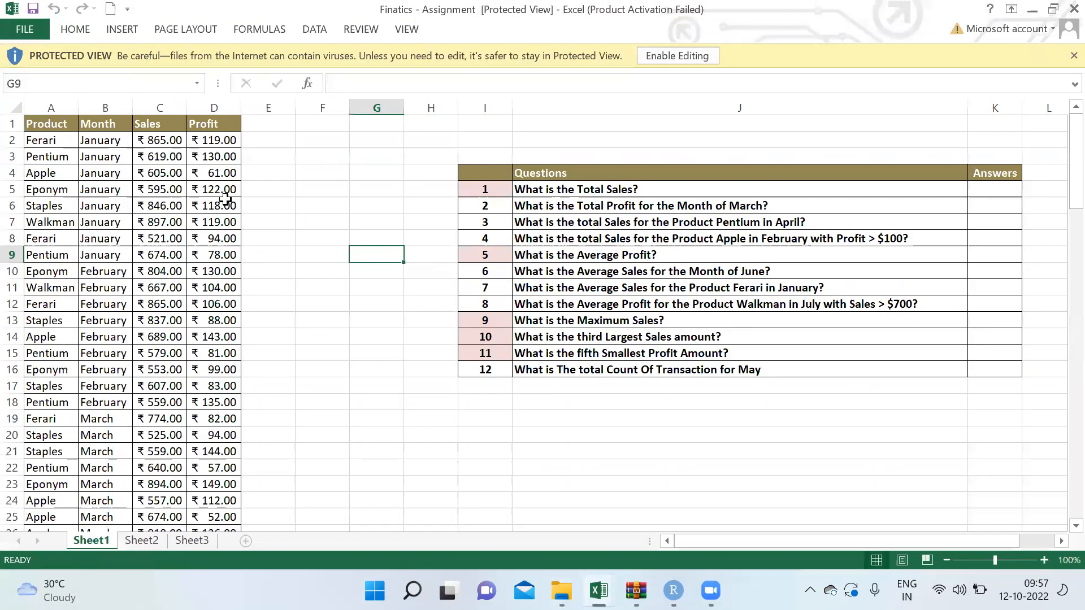
pyautogui.click(678, 56)
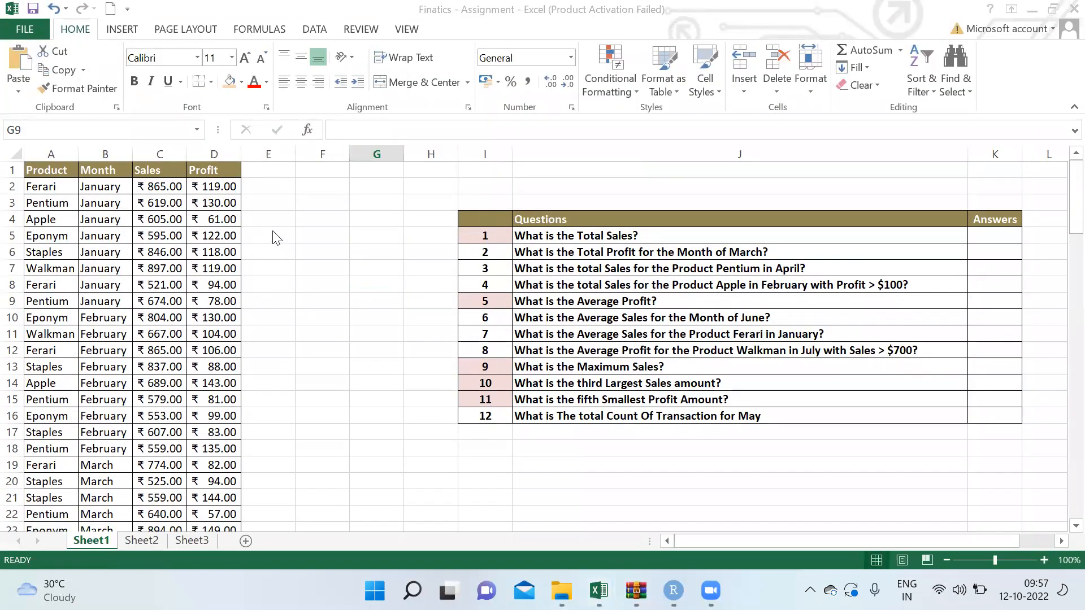
pyautogui.hotkey('alt', 'Tab')
pyautogui.hotkey('alt', 'Tab')
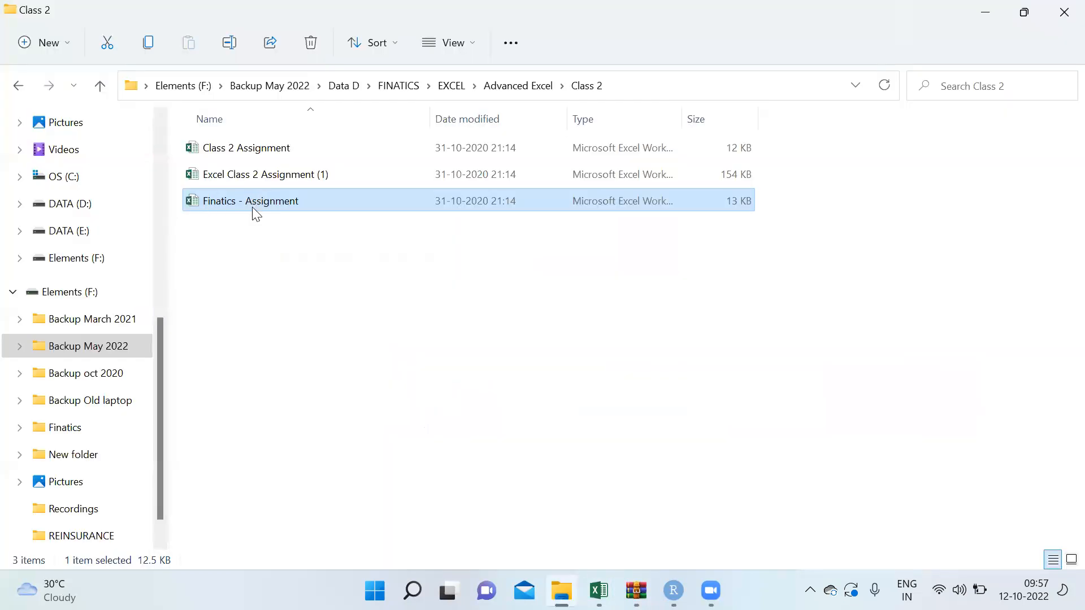
pyautogui.hotkey('alt', 'Tab')
pyautogui.click(326, 229)
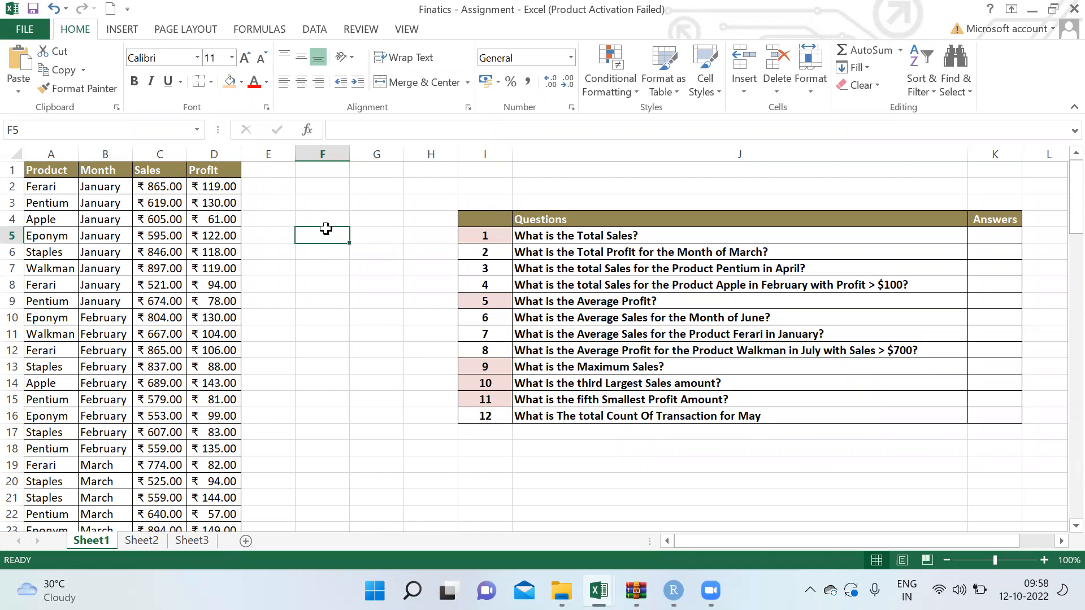
# Step: Go through the assignment's numbered question list in columns I and J to examine what each question asks
pyautogui.click(517, 267)
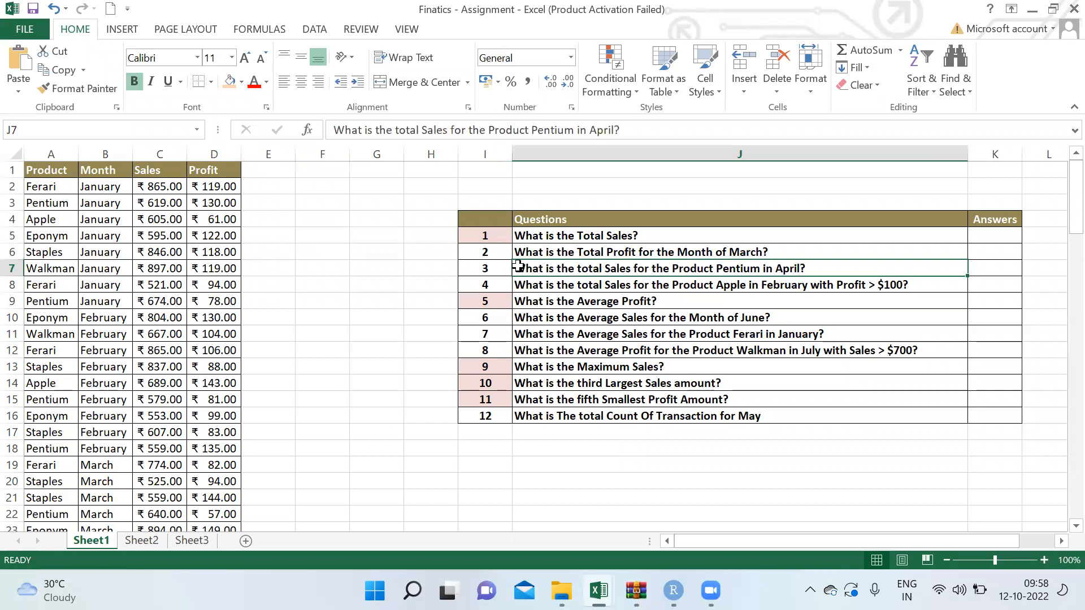
pyautogui.press('Up')
pyautogui.press('Left')
pyautogui.press('Left')
pyautogui.press('Up')
pyautogui.press('Right')
pyautogui.press('Down')
pyautogui.press('Down')
pyautogui.press('Down')
pyautogui.press('Up')
pyautogui.press('Up')
pyautogui.press('Up')
pyautogui.press('Down')
pyautogui.press('Down')
pyautogui.press('Down')
pyautogui.press('Down')
pyautogui.press('Down')
pyautogui.press('Down')
pyautogui.press('Down')
pyautogui.press('Down')
pyautogui.press('Down')
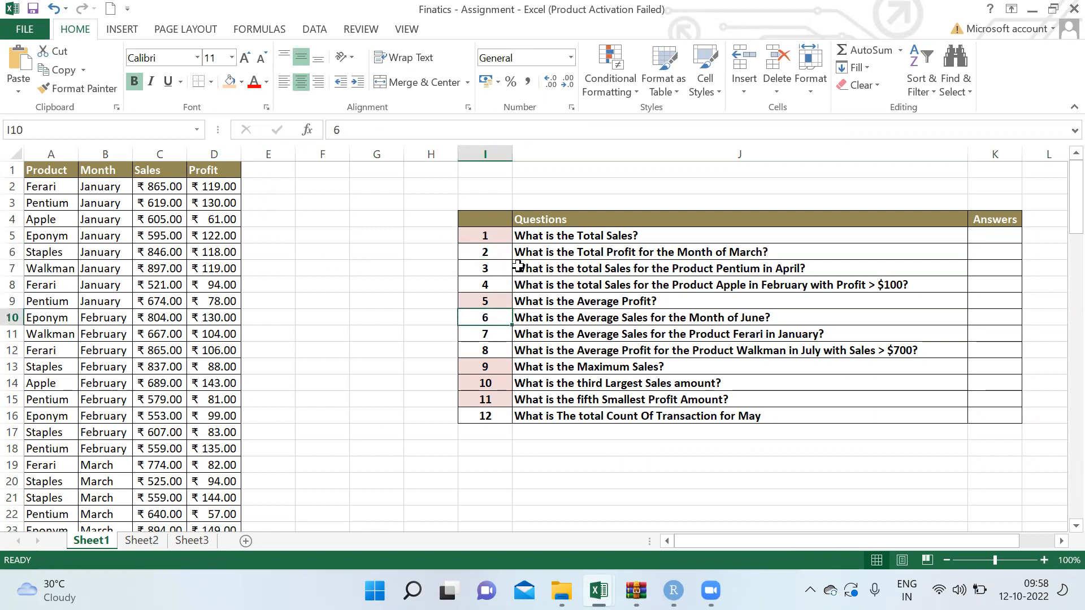
pyautogui.press('Up')
pyautogui.press('Up')
pyautogui.press('Up')
pyautogui.press('Up')
pyautogui.press('Up')
pyautogui.press('Up')
pyautogui.press('Up')
pyautogui.press('Up')
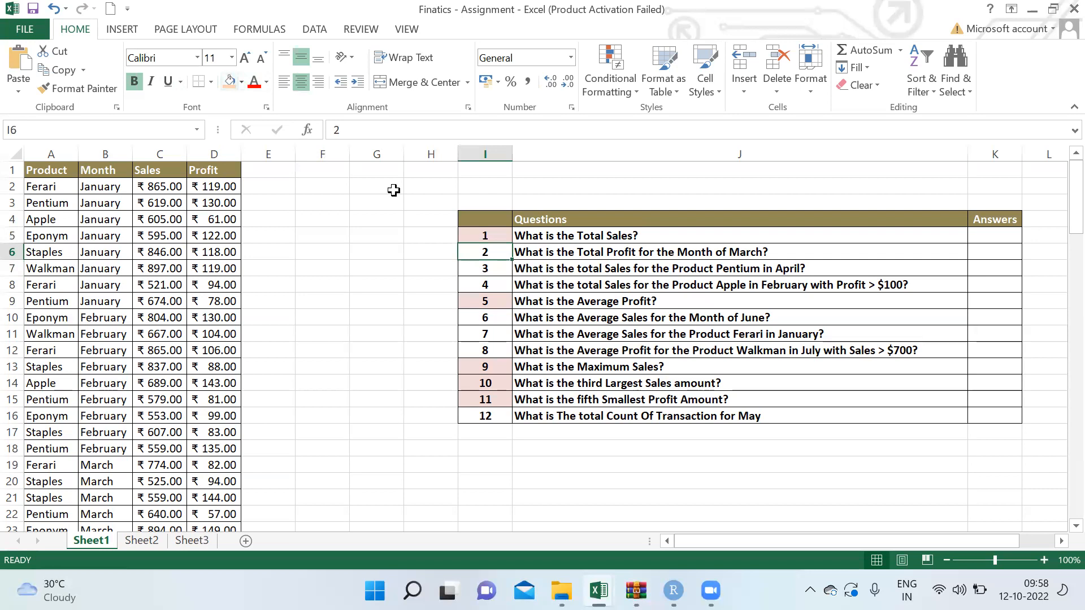
# Step: Fill the number cells of questions 1 and 2 in column I with light orange
pyautogui.click(226, 88)
pyautogui.press('Down')
pyautogui.press('Down')
pyautogui.press('Up')
pyautogui.press('Up')
pyautogui.press('Up')
pyautogui.press('Down')
pyautogui.press('Down')
pyautogui.press('Down')
pyautogui.press('Down')
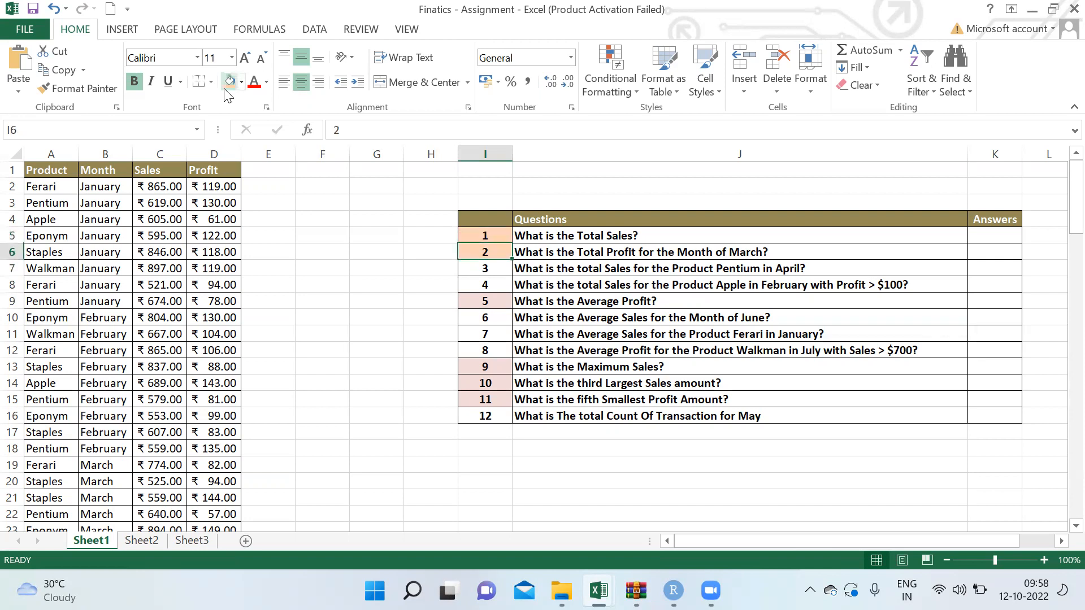
pyautogui.press('Up')
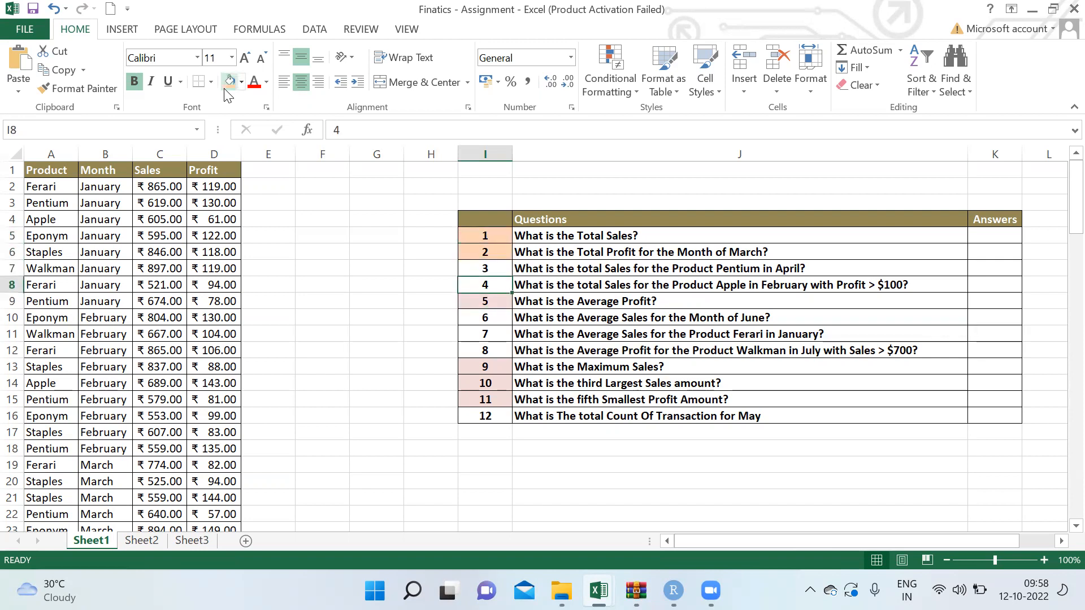
# Step: Fill the number cells of questions 5 and 8 in column I with light orange
pyautogui.press('Down')
pyautogui.press('Down')
pyautogui.press('Down')
pyautogui.press('Down')
pyautogui.press('Up')
pyautogui.press('Down')
pyautogui.click(226, 90)
pyautogui.press('Down')
pyautogui.press('Down')
pyautogui.press('Down')
pyautogui.press('Up')
pyautogui.press('Down')
pyautogui.press('Down')
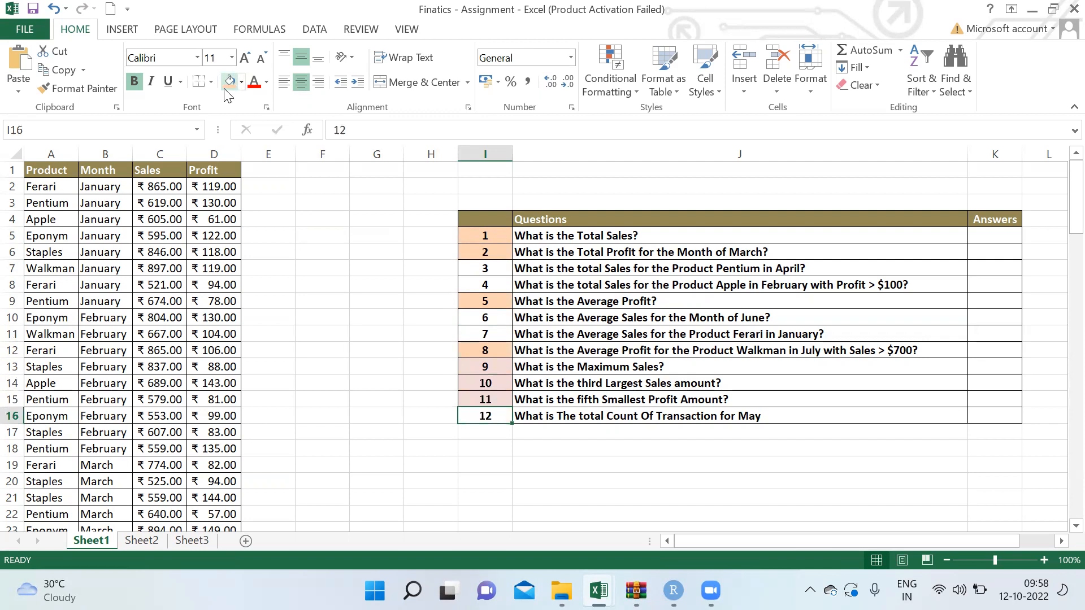
# Step: Fill the number cells of questions 9 to 12 in column I with light orange
pyautogui.press('Up')
pyautogui.press('Up')
pyautogui.press('Up')
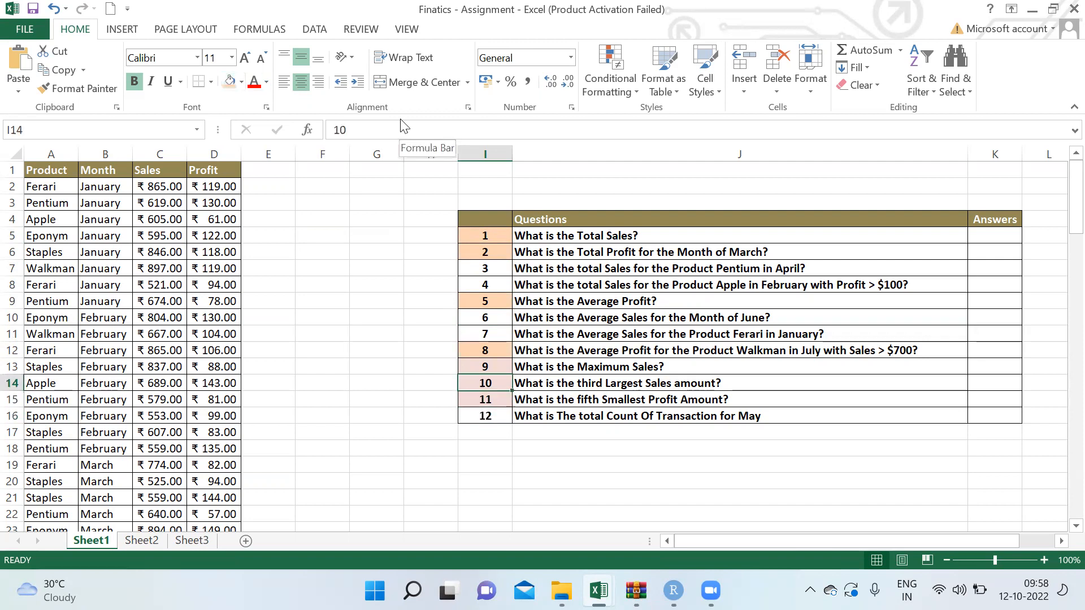
pyautogui.hotkey('shift', 'Down')
pyautogui.hotkey('shift', 'Down')
pyautogui.hotkey('shift', 'Down')
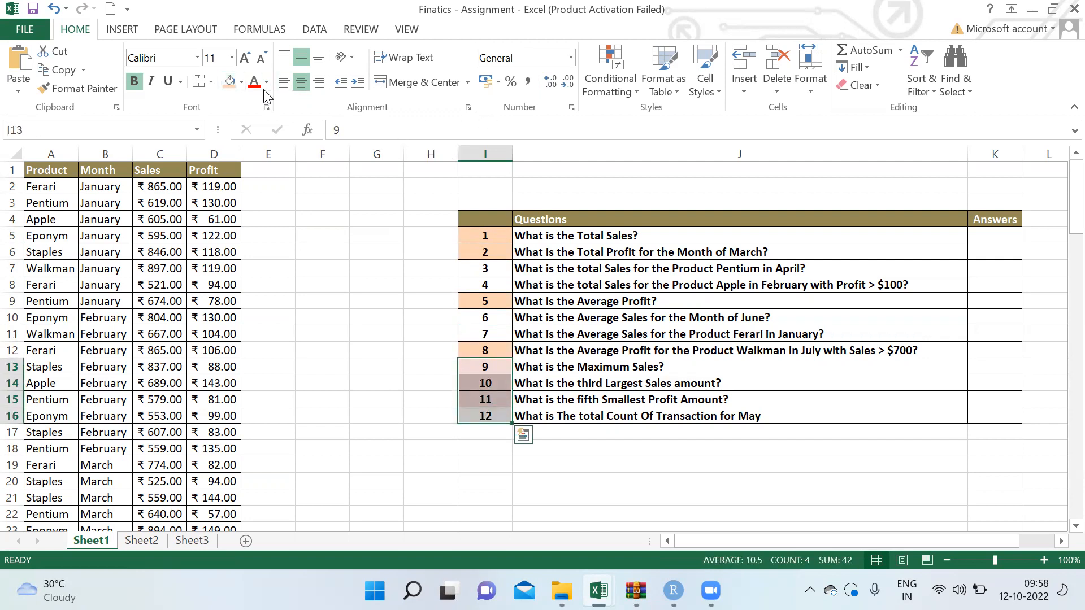
pyautogui.click(229, 81)
pyautogui.click(733, 353)
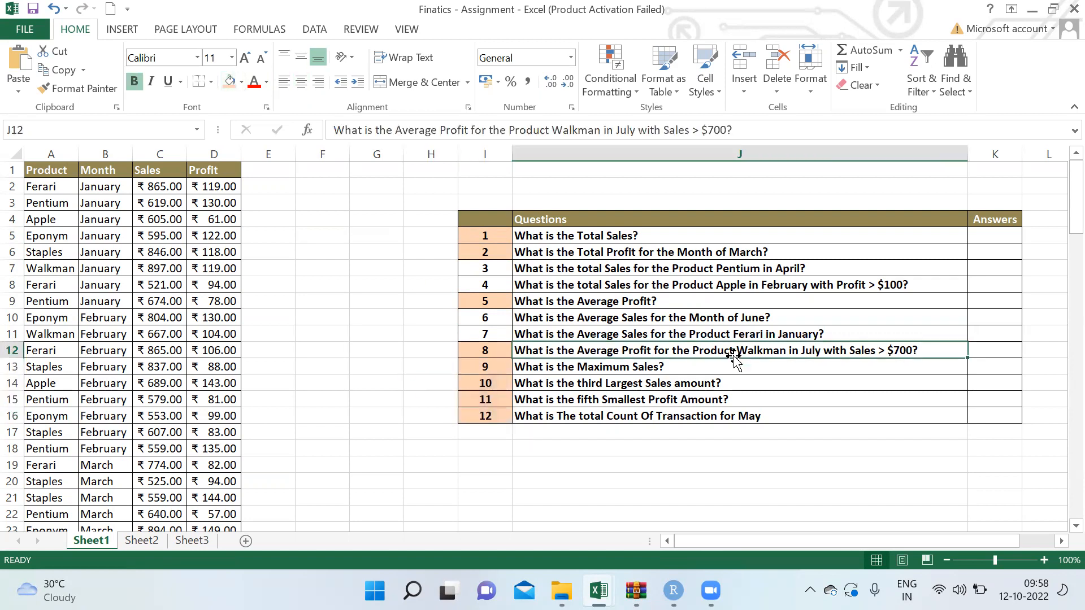
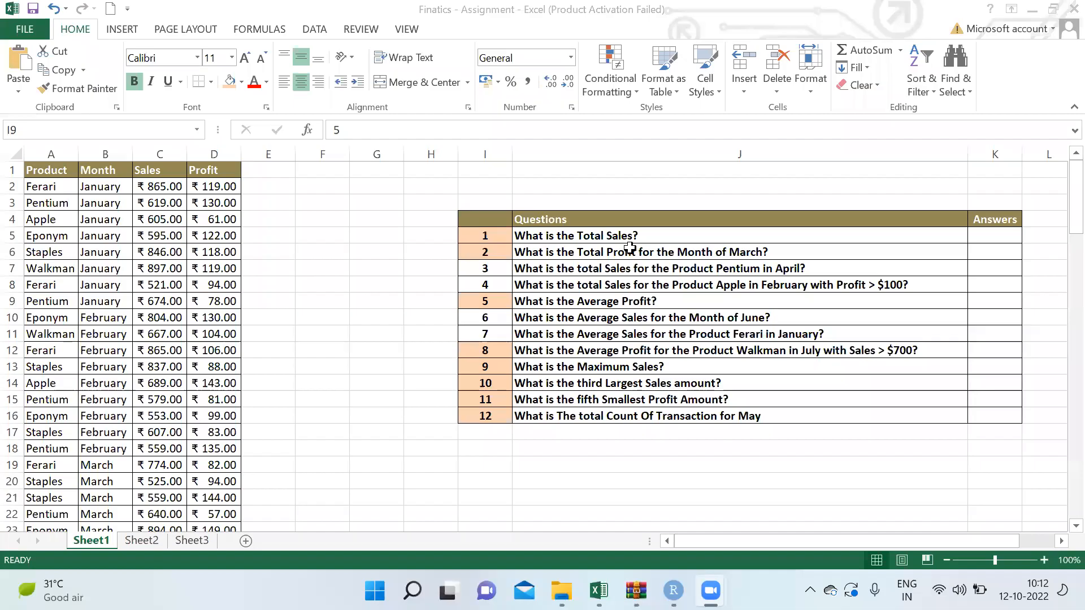
pyautogui.click(605, 229)
pyautogui.press('Right')
pyautogui.press('Right')
pyautogui.press('Right')
pyautogui.press('Left')
pyautogui.press('Left')
pyautogui.press('Left')
pyautogui.press('Left')
pyautogui.press('Left')
pyautogui.press('Up')
pyautogui.press('Up')
pyautogui.press('Up')
pyautogui.press('Up')
pyautogui.press('Left')
pyautogui.press('Left')
pyautogui.press('Left')
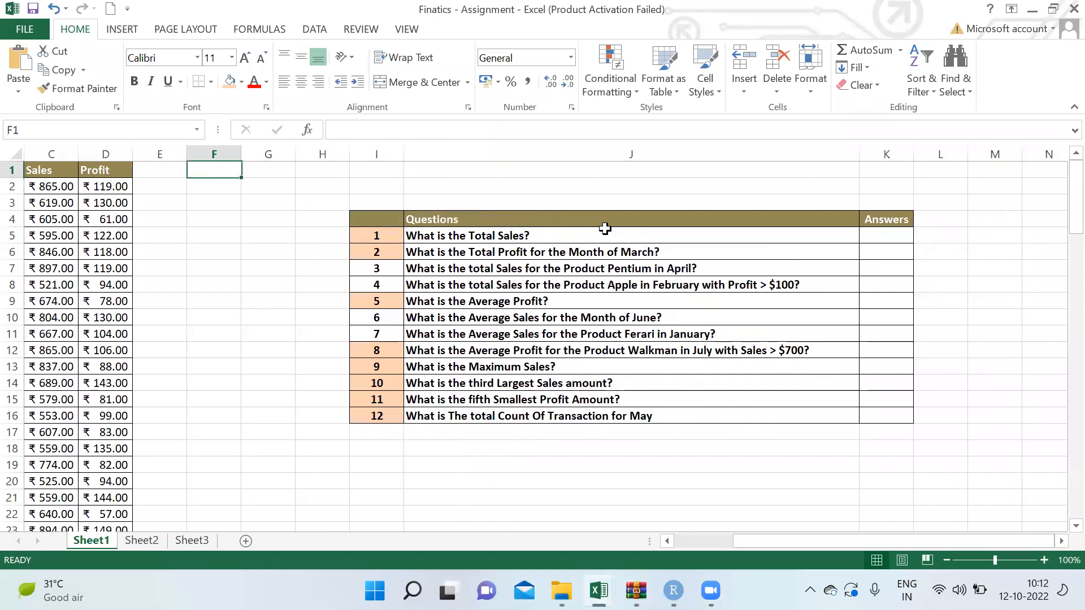
# Step: Answer question 1 in K5 with a SUM of the Sales range C2:C106
pyautogui.press('Down')
pyautogui.press('Right')
pyautogui.press('Right')
pyautogui.press('Right')
pyautogui.press('Down')
pyautogui.press('Down')
pyautogui.press('Down')
pyautogui.press('Right')
pyautogui.press('Right')
pyautogui.press('Right')
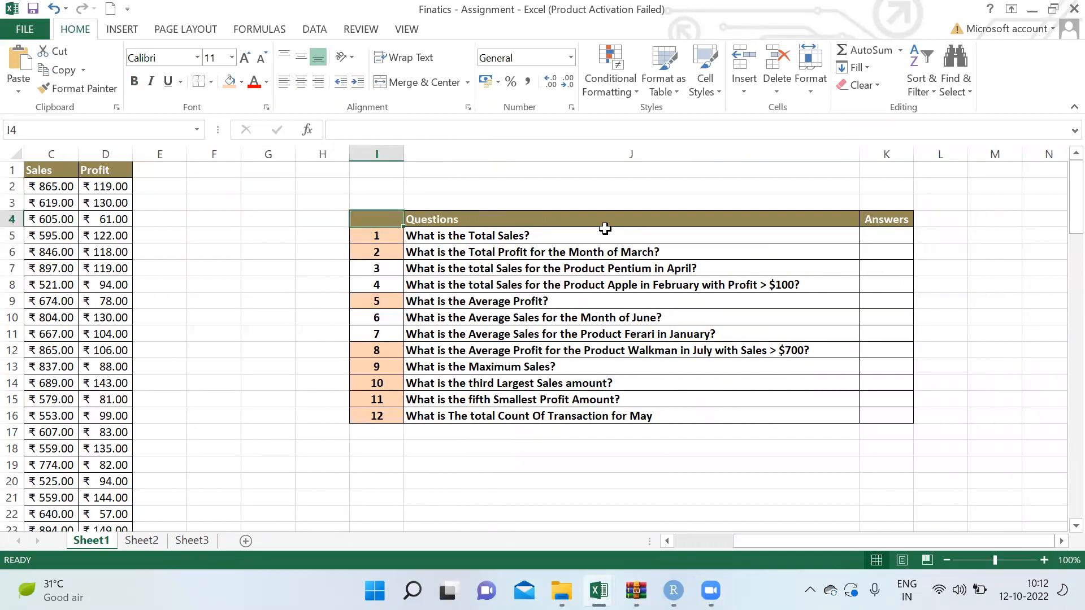
pyautogui.write('=SUM(')
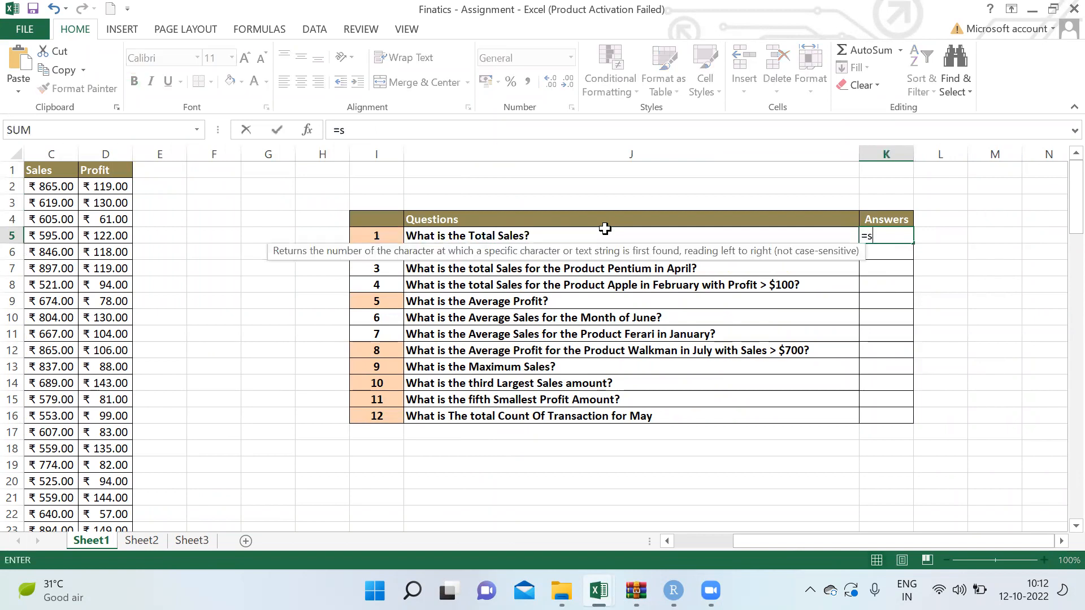
pyautogui.press('Left')
pyautogui.press('Left')
pyautogui.press('Left')
pyautogui.press('Left')
pyautogui.press('Left')
pyautogui.press('Left')
pyautogui.press('Left')
pyautogui.press('Up')
pyautogui.press('Up')
pyautogui.press('Left')
pyautogui.press('Up')
pyautogui.hotkey('ctrl', 'shift', 'Down')
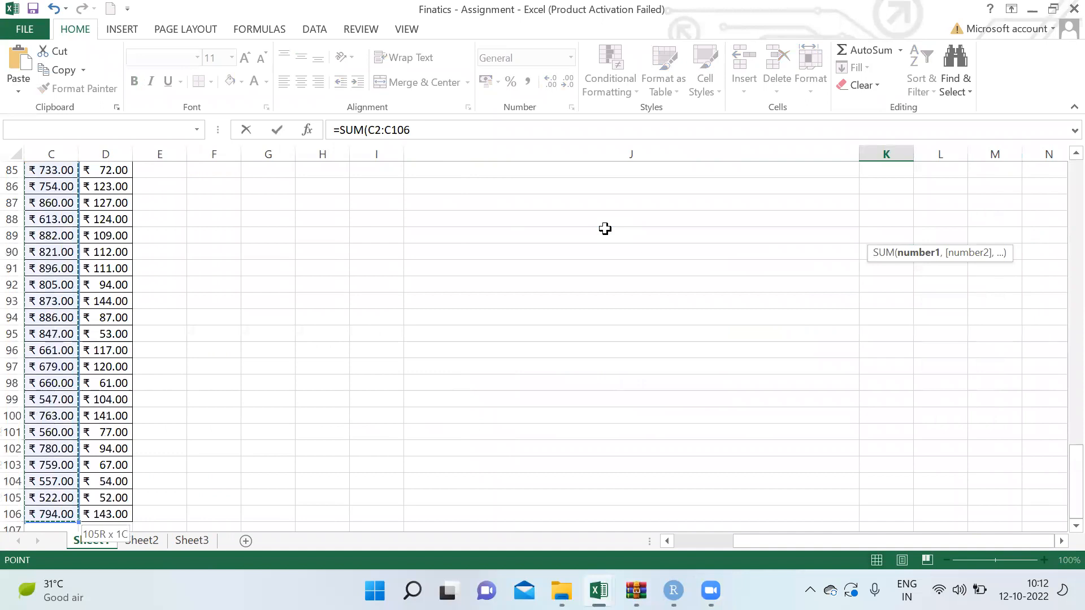
pyautogui.press('Up')
pyautogui.press('Down')
pyautogui.hotkey('ctrl', 'shift', 'Down')
pyautogui.write(')')
pyautogui.press('Return')
pyautogui.press('Up')
pyautogui.press('Up')
pyautogui.press('Up')
pyautogui.press('Up')
pyautogui.press('Up')
pyautogui.press('Down')
pyautogui.press('Down')
pyautogui.press('Down')
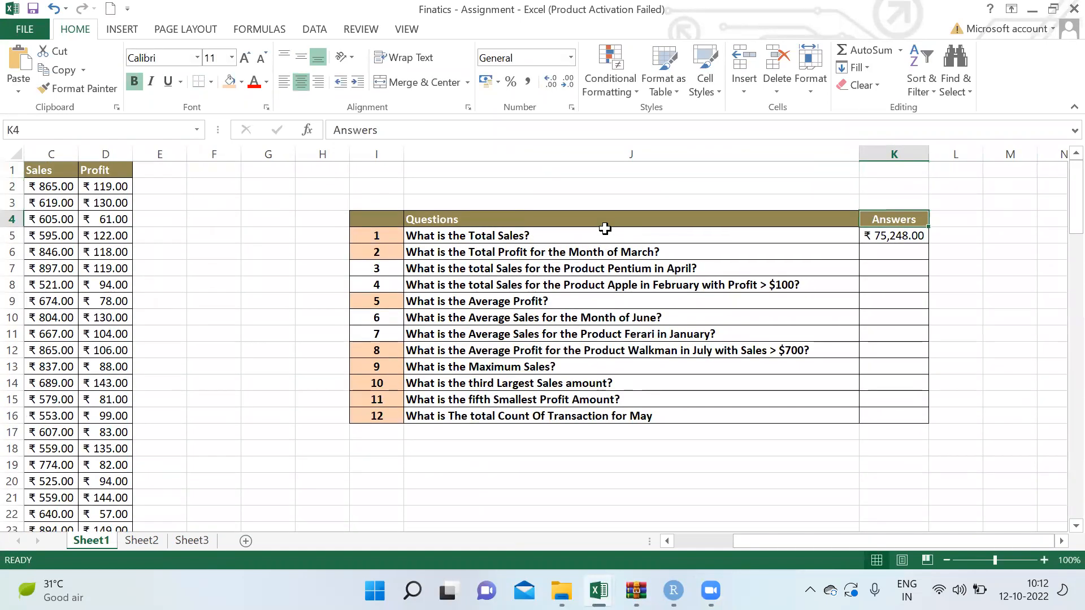
# Step: Start a SUMIF formula in K6 for question 2, with range B2:B106 and criterion "March"
pyautogui.press('Left')
pyautogui.press('Left')
pyautogui.press('Left')
pyautogui.press('Down')
pyautogui.press('Down')
pyautogui.press('Right')
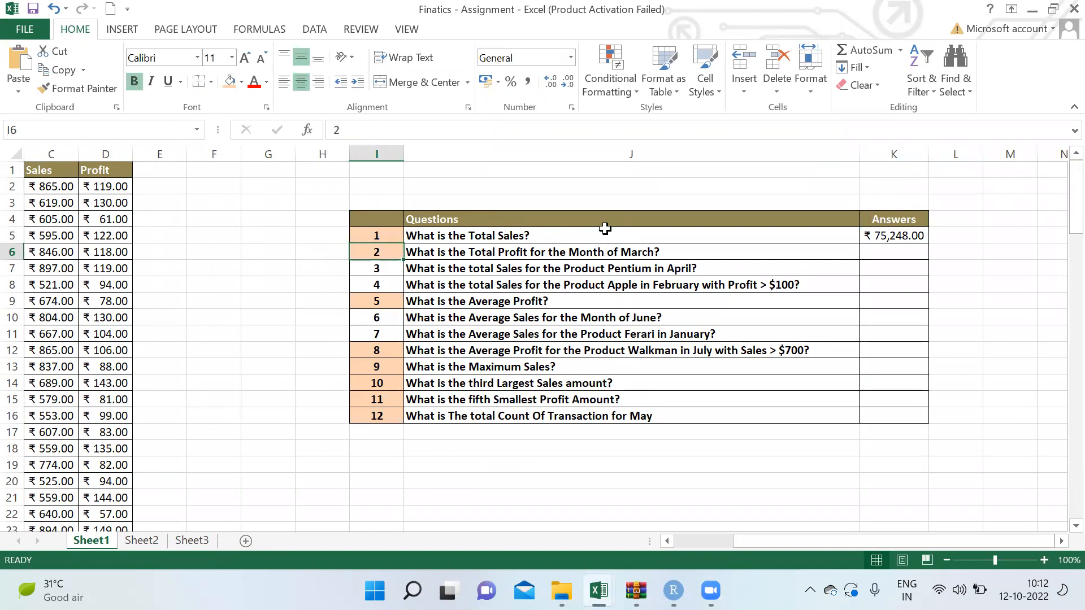
pyautogui.press('Right')
pyautogui.press('Right')
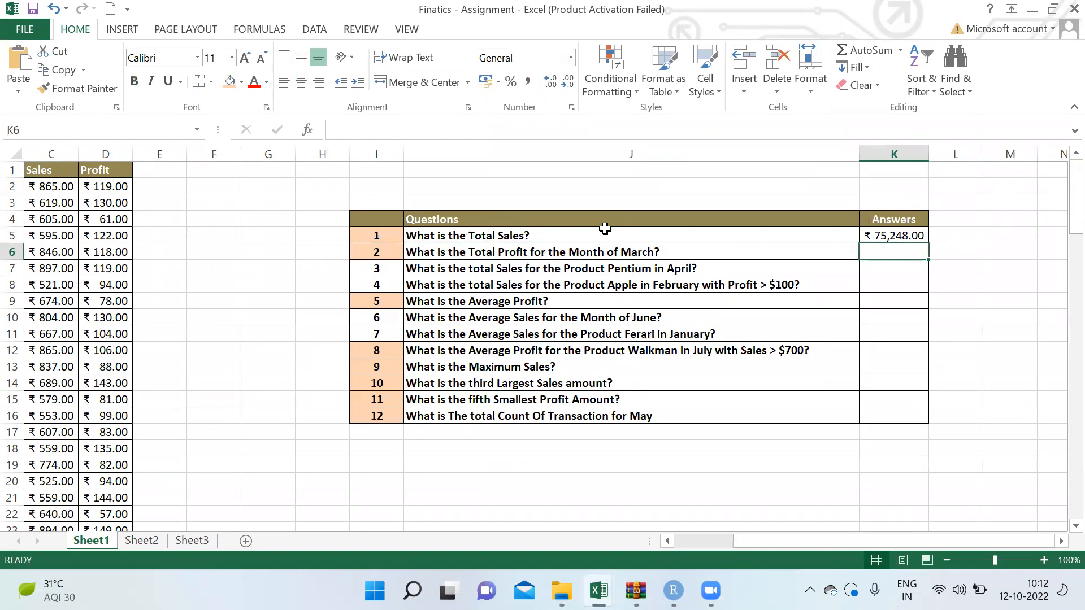
pyautogui.write('=sum')
pyautogui.press('Down')
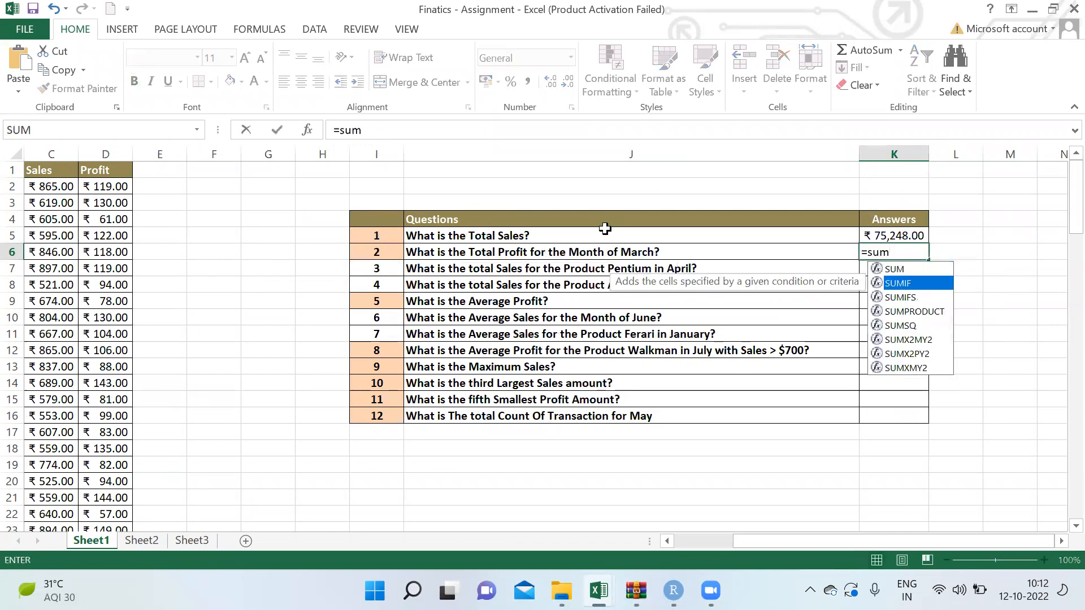
pyautogui.press('Tab')
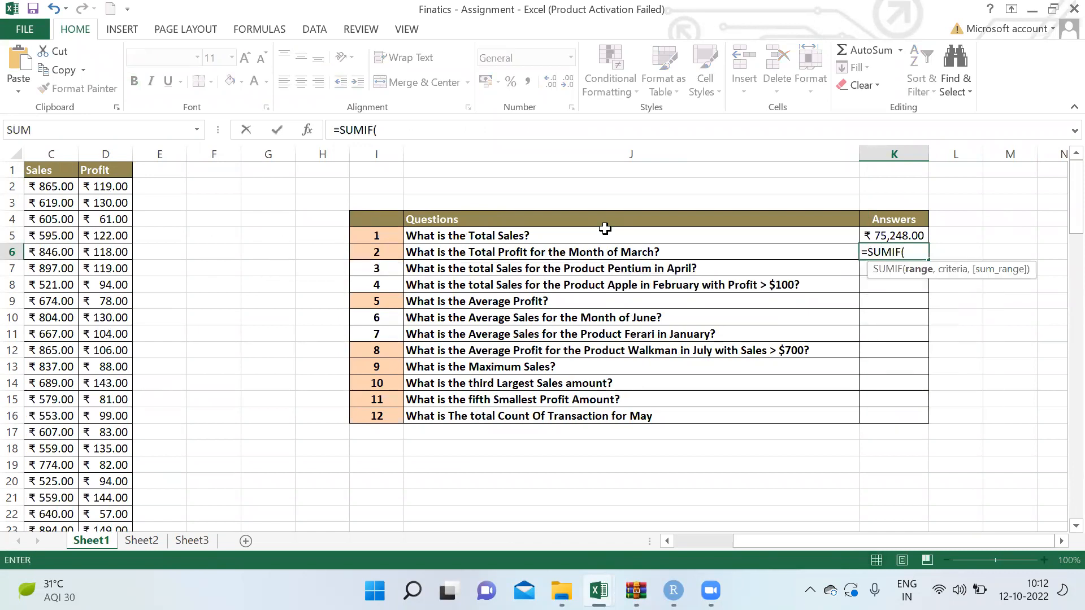
pyautogui.click(78, 187)
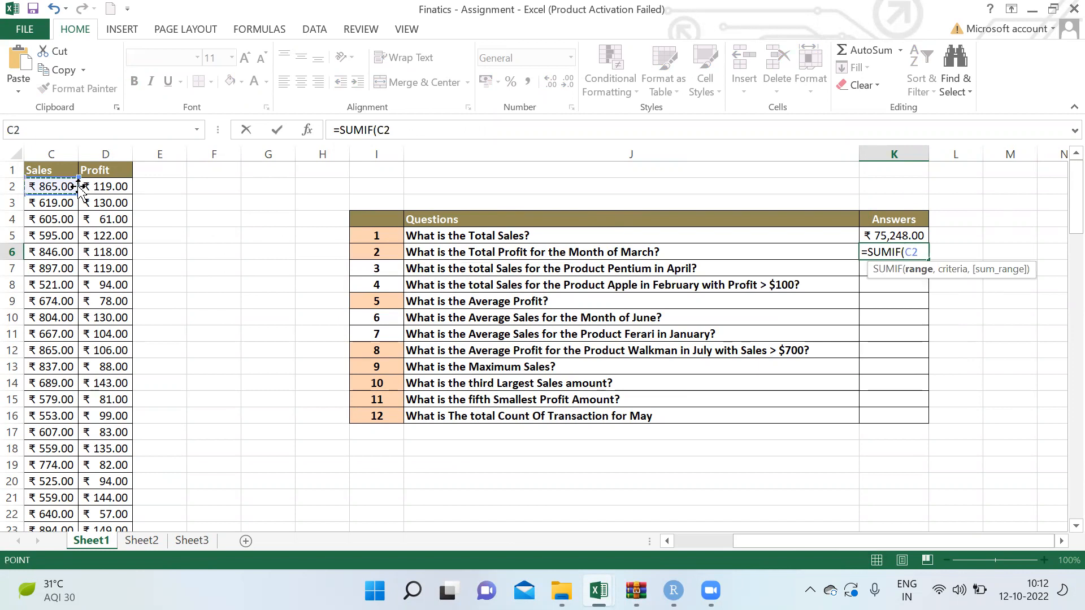
pyautogui.press('Left')
pyautogui.press('Left')
pyautogui.press('Right')
pyautogui.hotkey('ctrl', 'shift', 'Down')
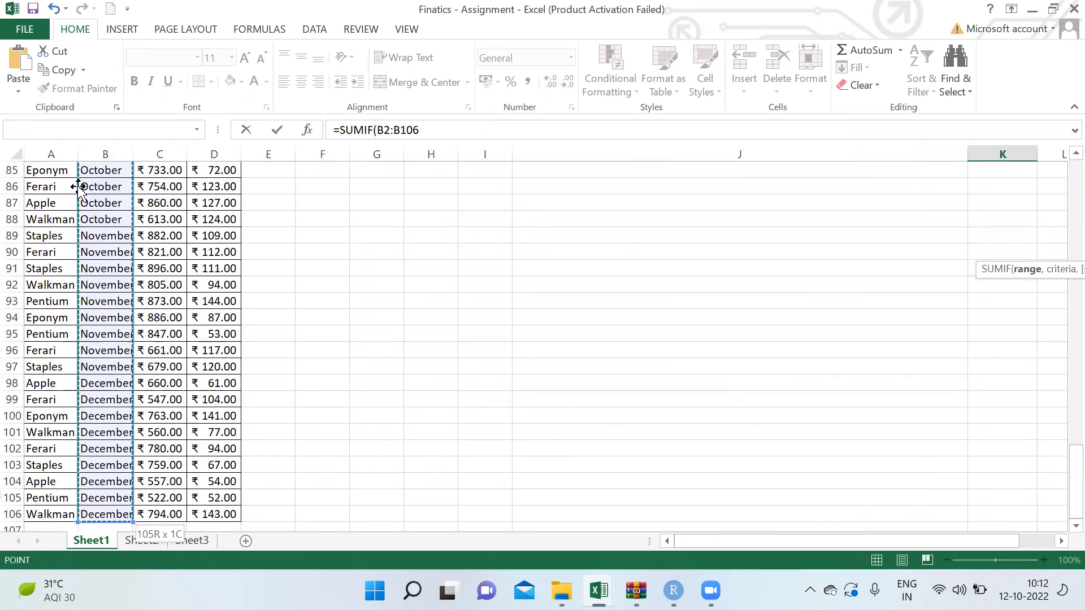
pyautogui.write(',"Mar')
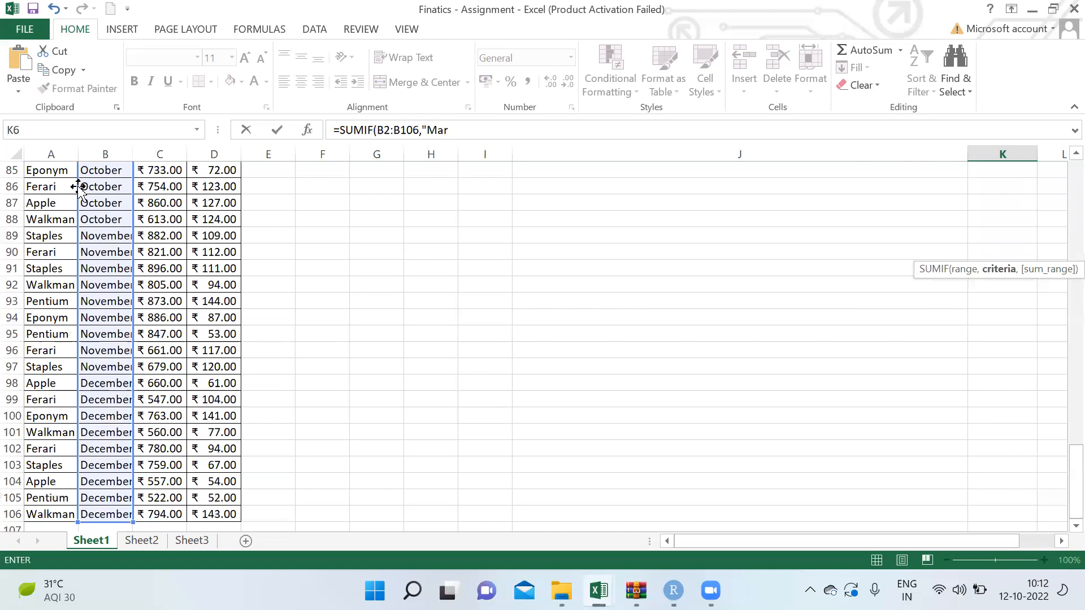
pyautogui.write('ch",')
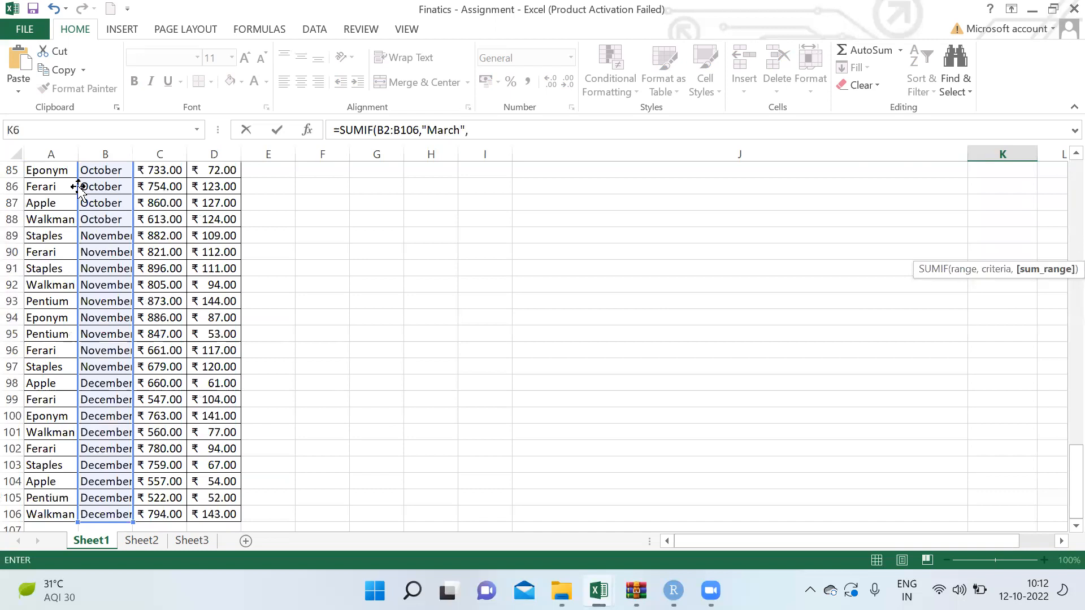
# Step: Complete the question 2 SUMIF formula with the Profit range D2:D106 as the sum range
pyautogui.click(221, 231)
pyautogui.hotkey('ctrl', 'Up')
pyautogui.press('Down')
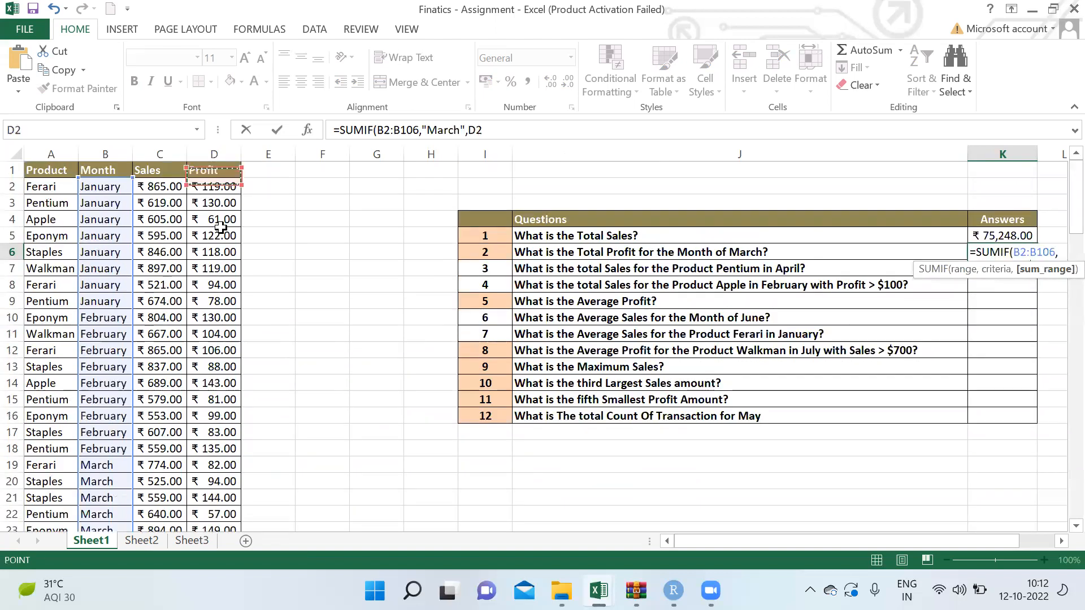
pyautogui.hotkey('ctrl', 'shift', 'Down')
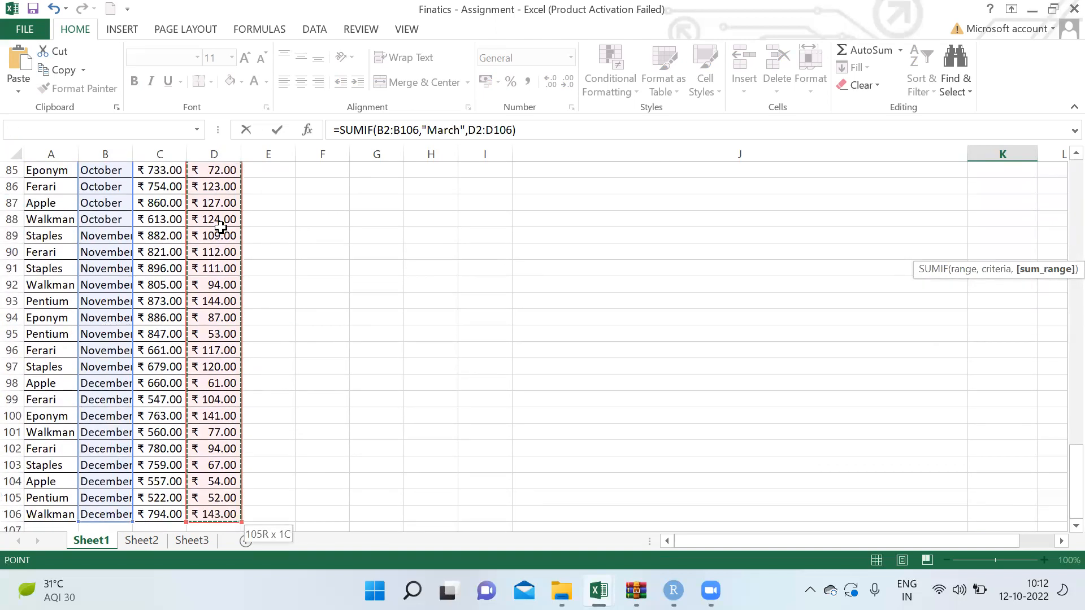
pyautogui.press('Return')
pyautogui.press('Up')
pyautogui.press('Up')
pyautogui.press('Up')
pyautogui.press('Up')
pyautogui.press('Down')
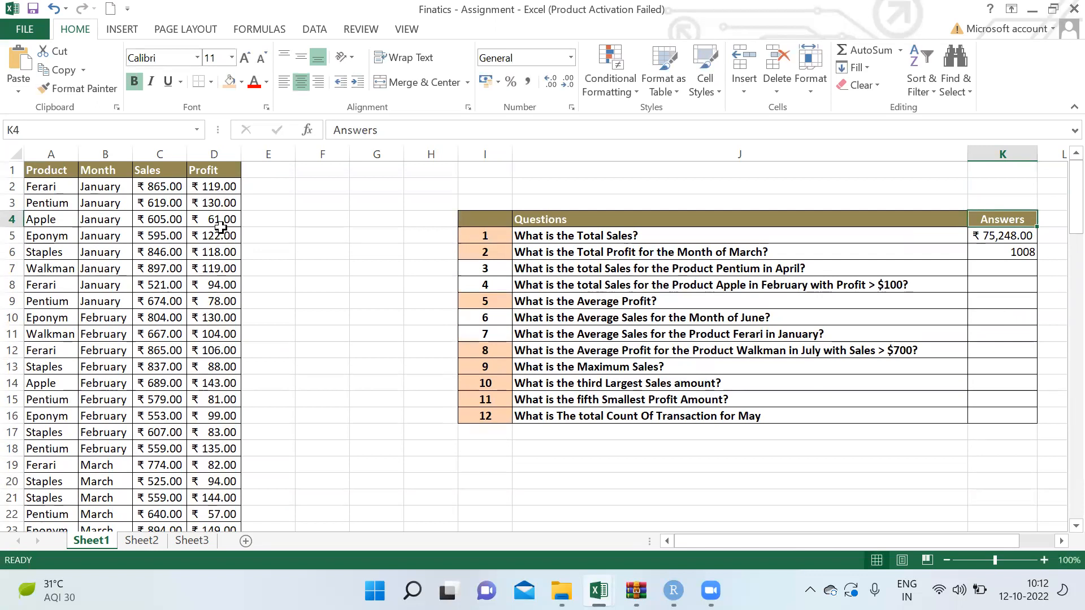
pyautogui.press('Down')
pyautogui.press('Down')
pyautogui.press('Down')
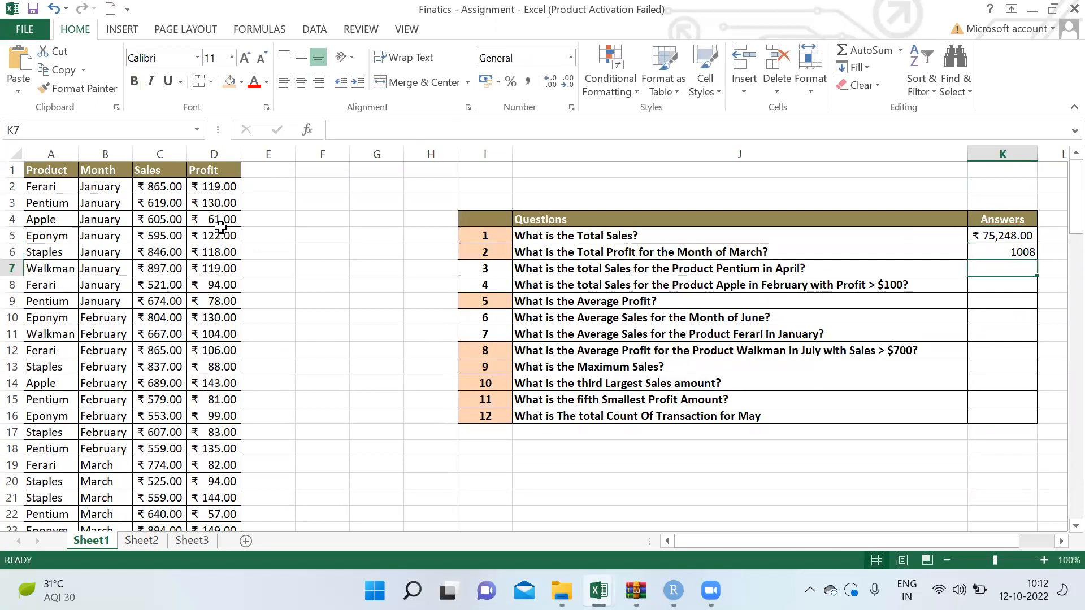
pyautogui.press('Left')
pyautogui.press('Left')
pyautogui.press('Left')
pyautogui.press('Down')
pyautogui.press('Right')
pyautogui.press('Right')
pyautogui.press('Down')
pyautogui.press('Right')
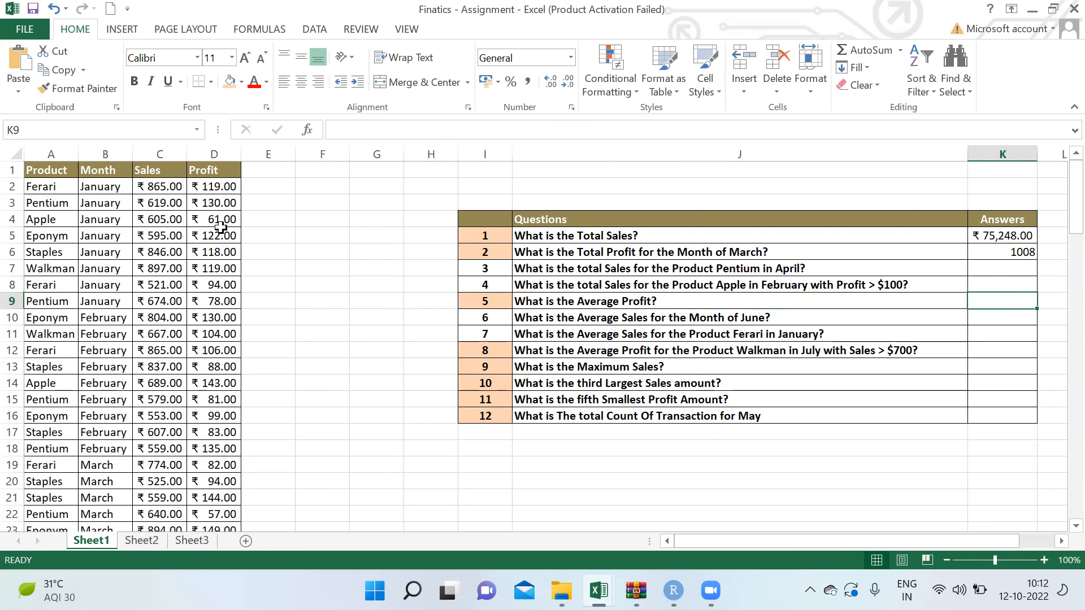
# Step: Inspect the SUMIF formula behind question 2's answer without changing it
pyautogui.press('Up')
pyautogui.press('Up')
pyautogui.press('Up')
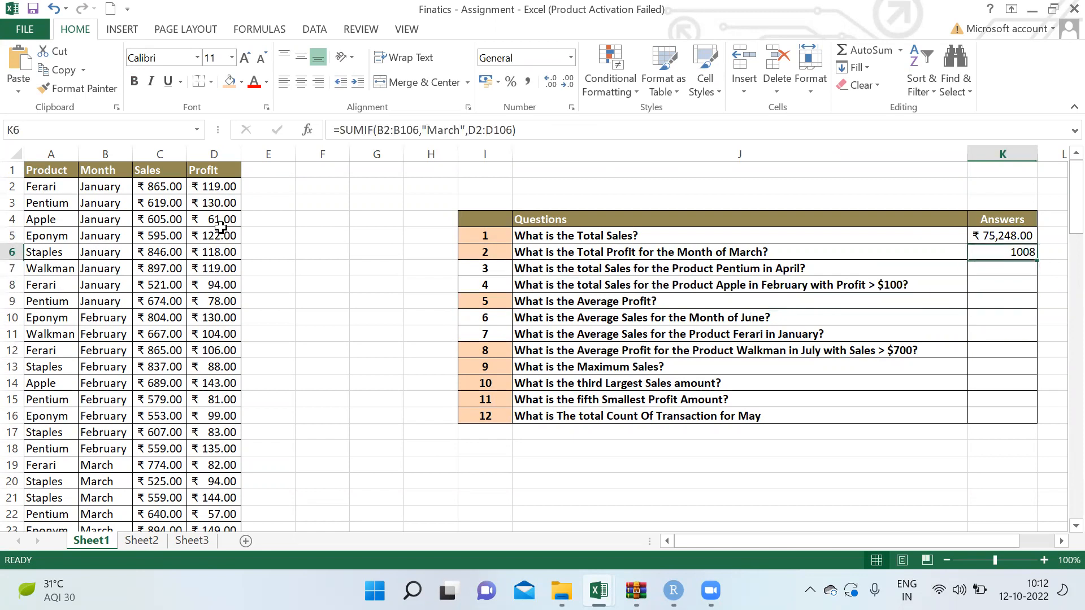
pyautogui.click(525, 127)
pyautogui.press('Escape')
pyautogui.press('Right')
pyautogui.press('Right')
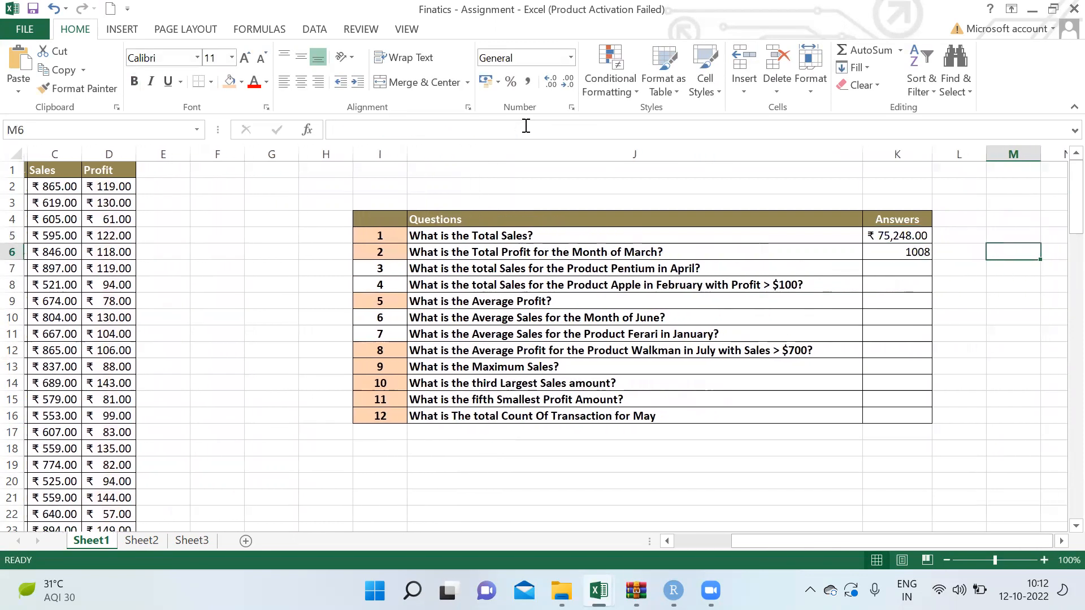
# Step: Answer question 5 in K9 with an AVERAGE of the Profit range D2:D106
pyautogui.press('Left')
pyautogui.press('Left')
pyautogui.press('Left')
pyautogui.press('Left')
pyautogui.press('Left')
pyautogui.press('Down')
pyautogui.press('Down')
pyautogui.press('Down')
pyautogui.press('Right')
pyautogui.press('Right')
pyautogui.press('Right')
pyautogui.press('Right')
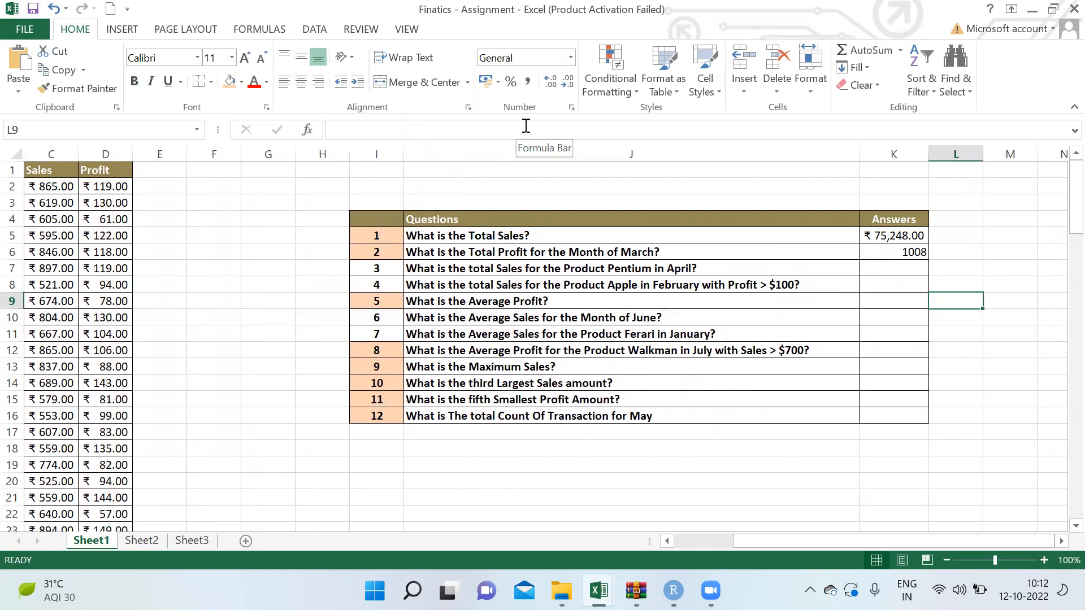
pyautogui.press('Left')
pyautogui.write('=av')
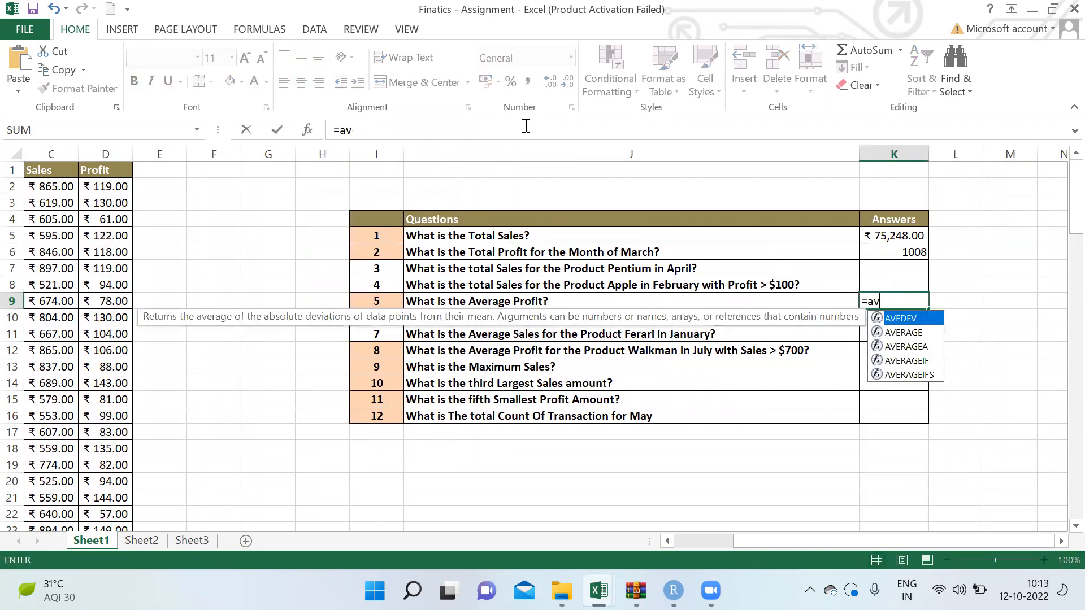
pyautogui.press('Down')
pyautogui.press('Escape')
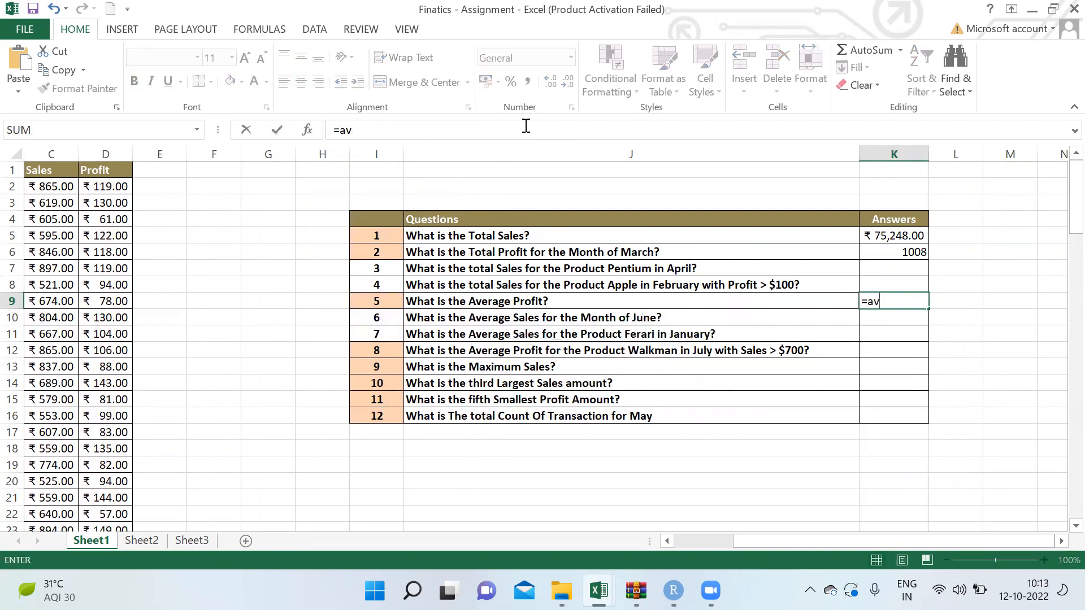
pyautogui.write('er')
pyautogui.press('Tab')
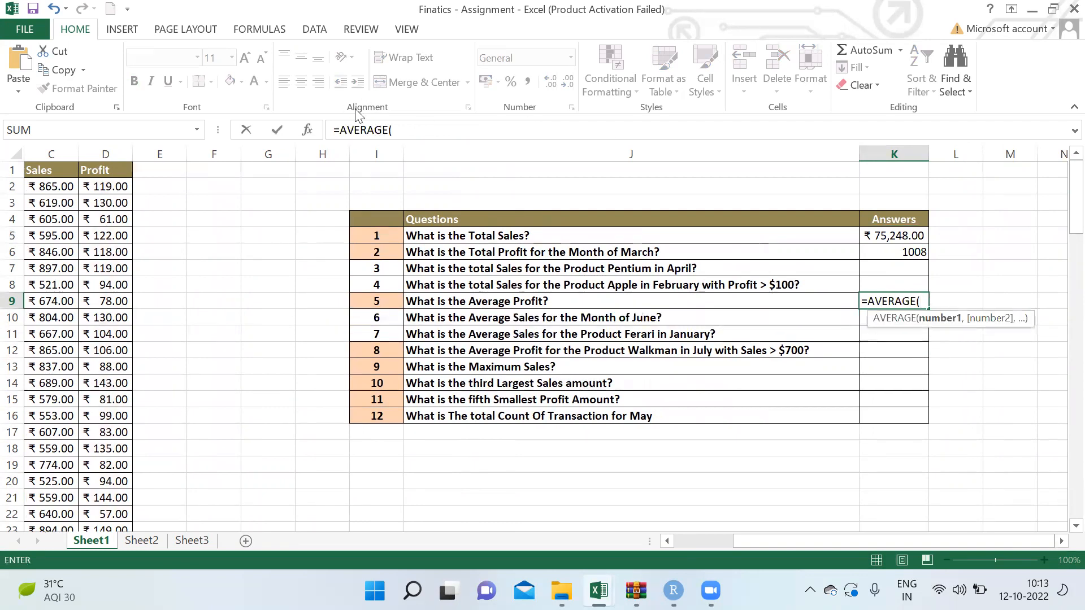
pyautogui.click(97, 186)
pyautogui.hotkey('ctrl', 'shift', 'Down')
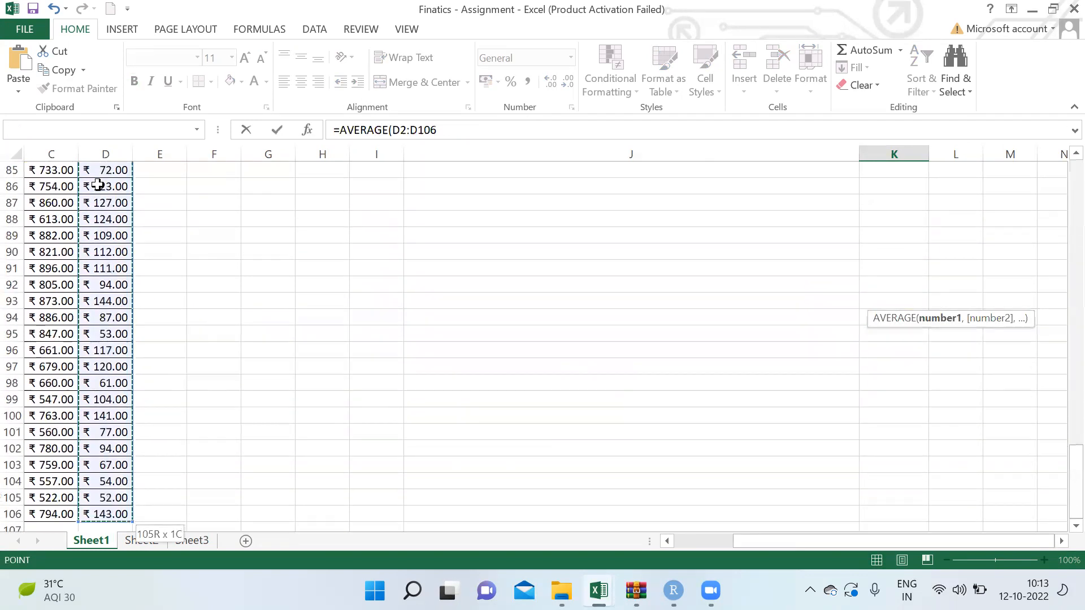
pyautogui.press('Return')
pyautogui.press('Up')
pyautogui.press('Up')
pyautogui.press('Up')
pyautogui.press('Up')
pyautogui.press('Up')
pyautogui.press('Up')
pyautogui.press('Up')
pyautogui.press('Up')
pyautogui.press('Up')
pyautogui.press('Down')
pyautogui.press('Down')
pyautogui.press('Down')
pyautogui.press('Down')
pyautogui.press('Left')
pyautogui.press('Left')
pyautogui.press('Down')
pyautogui.press('Down')
pyautogui.press('Down')
pyautogui.press('Down')
pyautogui.press('Down')
pyautogui.press('Right')
pyautogui.press('Down')
pyautogui.press('Right')
pyautogui.press('Down')
pyautogui.press('Left')
pyautogui.press('Left')
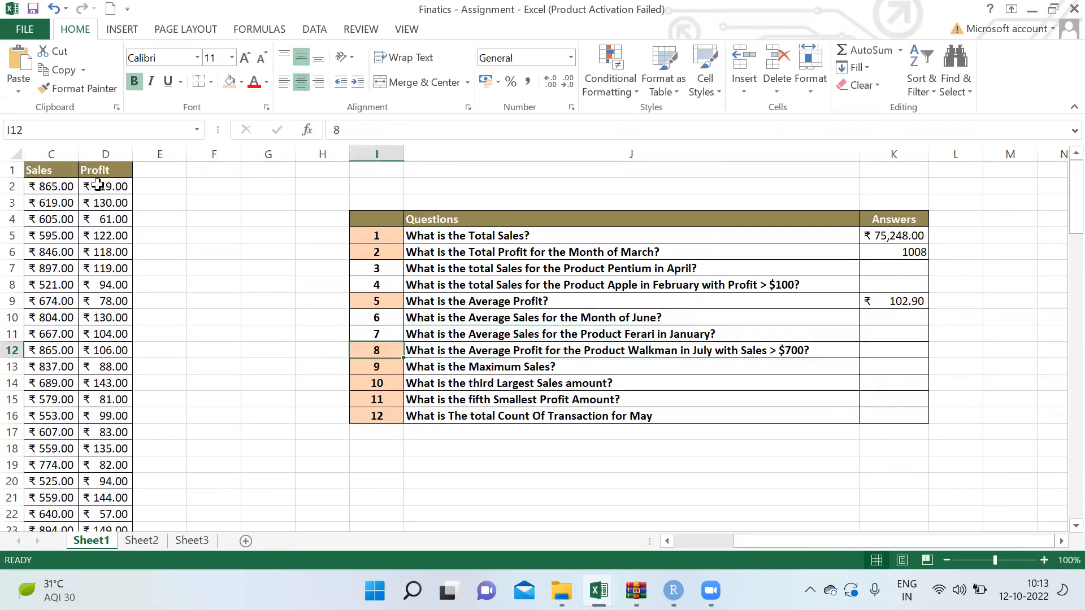
pyautogui.press('Right')
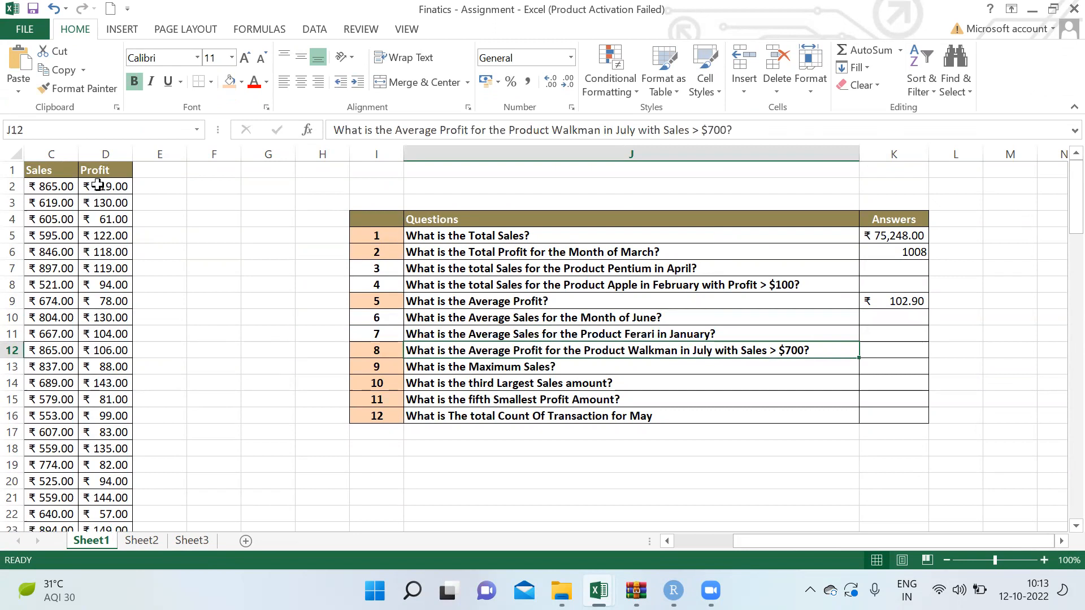
pyautogui.press('Right')
pyautogui.write('=AVER')
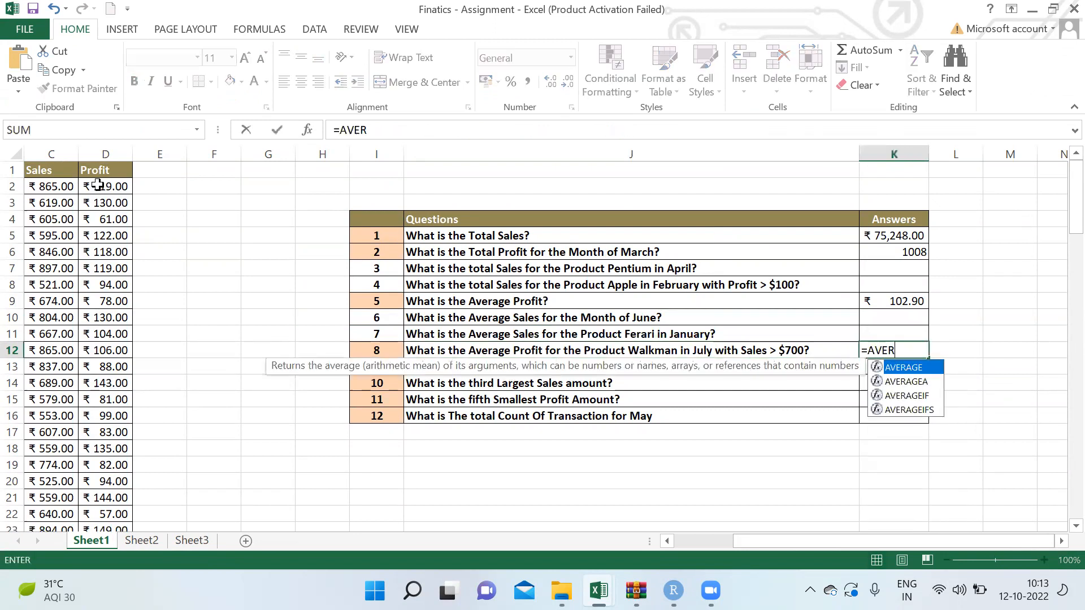
pyautogui.press('Down')
pyautogui.press('Down')
pyautogui.press('Down')
pyautogui.press('Tab')
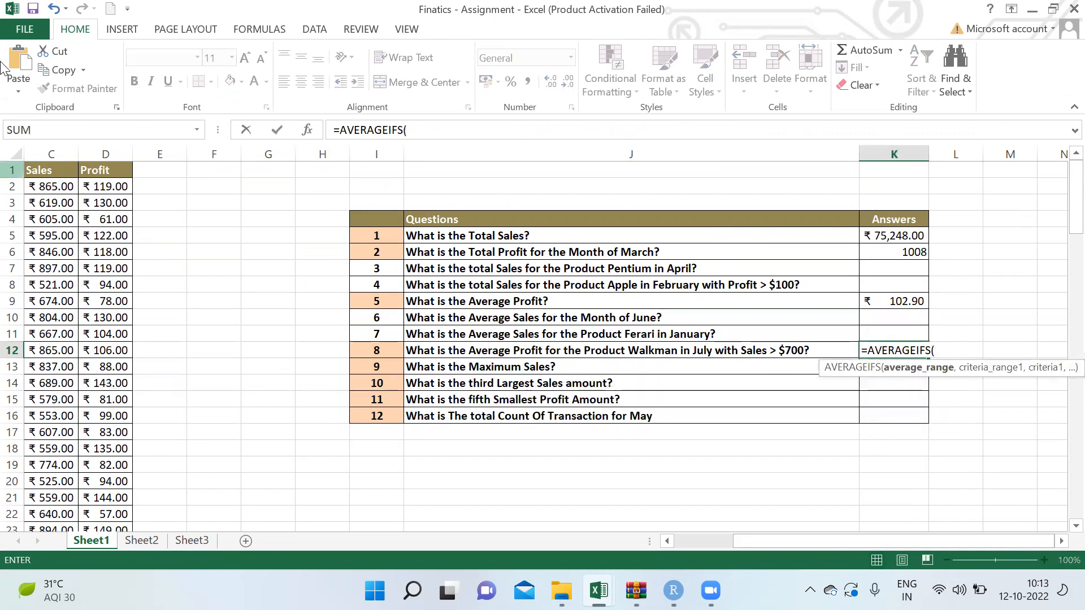
pyautogui.click(153, 134)
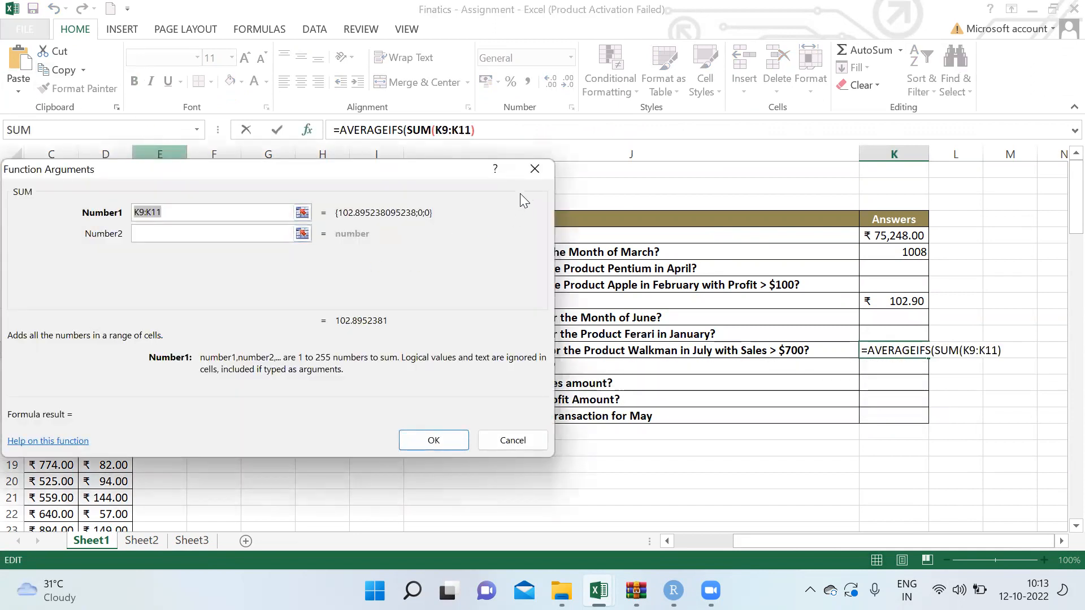
pyautogui.click(529, 170)
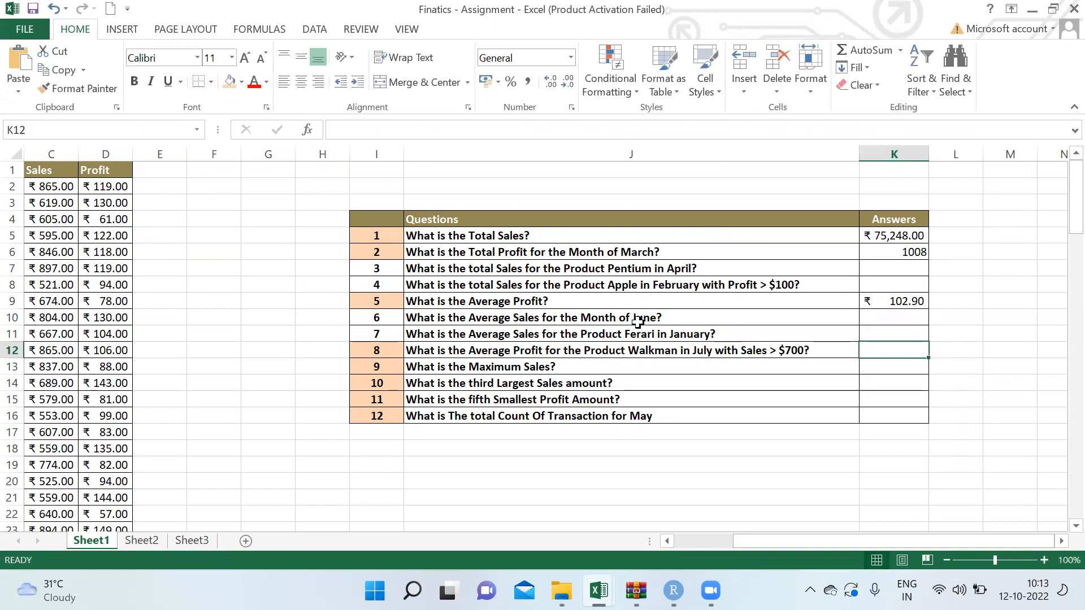
# Step: Start an AVERAGEIFS formula in K12 for question 8, with the Profit range D2:D106 as the average range
pyautogui.write('=AVER')
pyautogui.press('Down')
pyautogui.press('Down')
pyautogui.press('Tab')
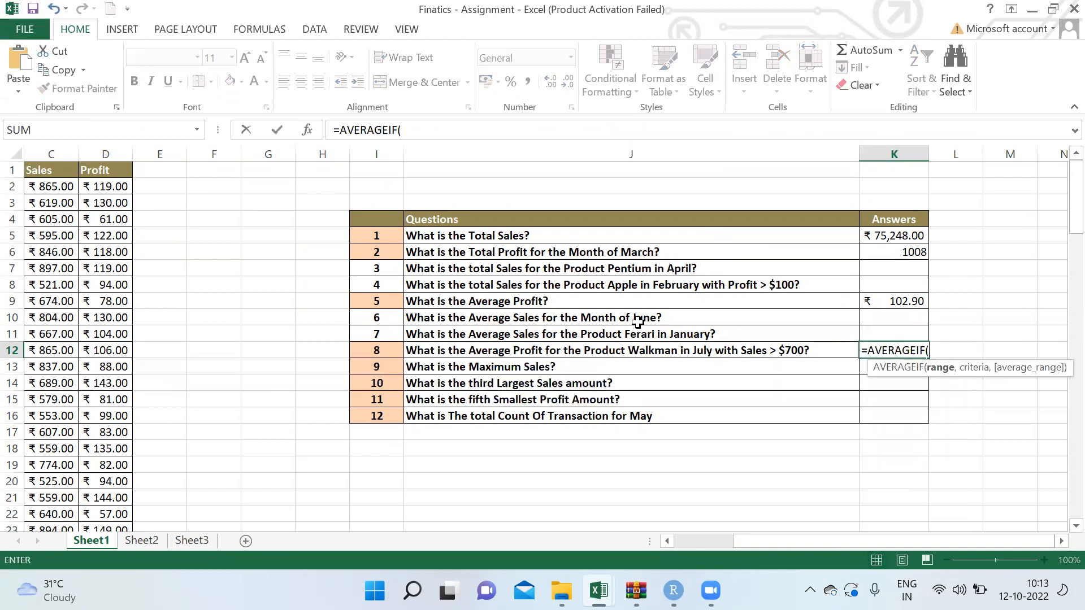
pyautogui.press('BackSpace')
pyautogui.press('Tab')
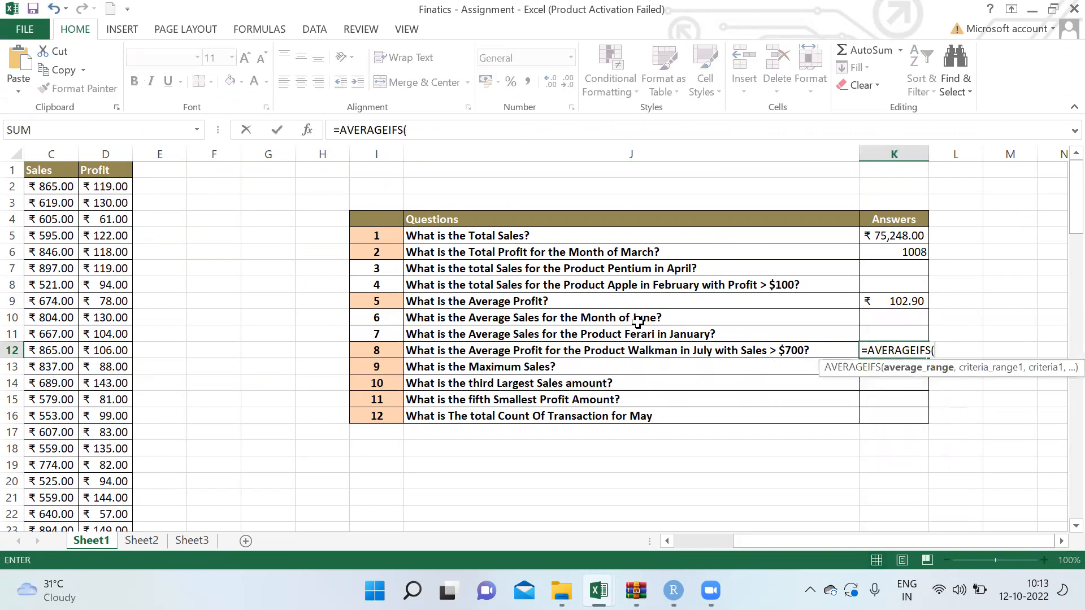
pyautogui.click(115, 188)
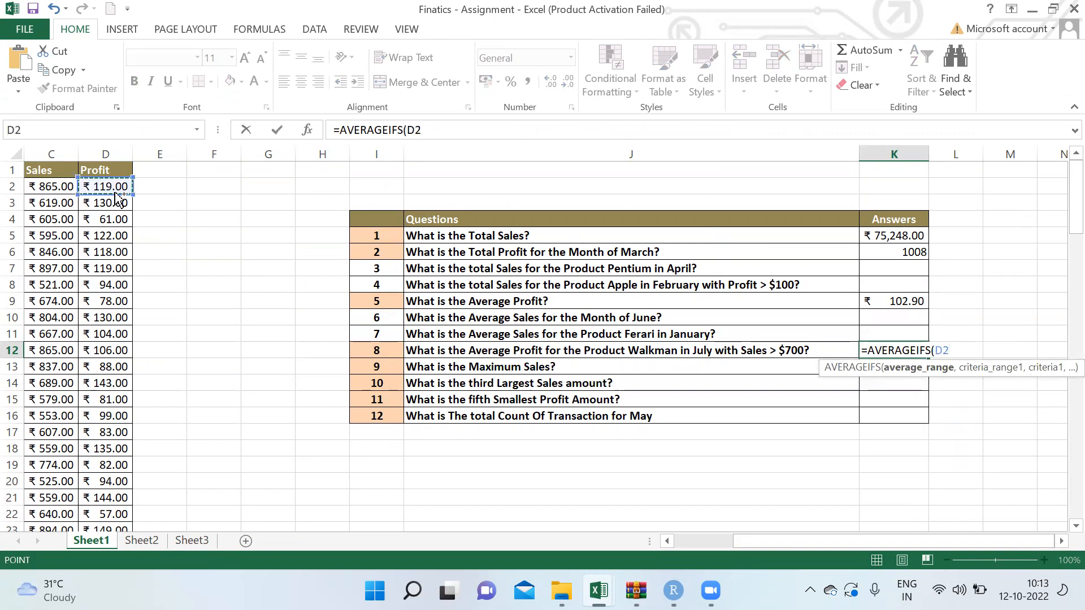
pyautogui.hotkey('ctrl', 'shift', 'Down')
pyautogui.write(',')
# Step: Add the Product range A2:A106 with the criterion "Walkman" to the AVERAGEIFS formula
pyautogui.press('Up')
pyautogui.press('Up')
pyautogui.press('Up')
pyautogui.press('Up')
pyautogui.press('Up')
pyautogui.press('Up')
pyautogui.press('Up')
pyautogui.press('Up')
pyautogui.press('Up')
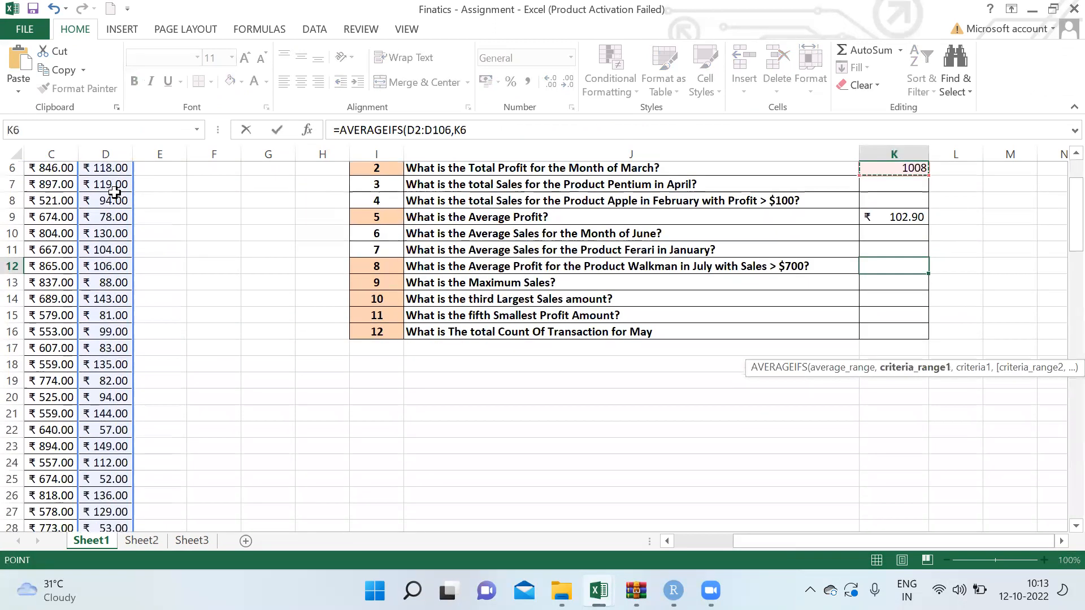
pyautogui.press('Left')
pyautogui.press('Left')
pyautogui.press('Left')
pyautogui.press('Left')
pyautogui.press('Left')
pyautogui.press('Left')
pyautogui.press('Left')
pyautogui.press('Left')
pyautogui.press('Left')
pyautogui.press('Left')
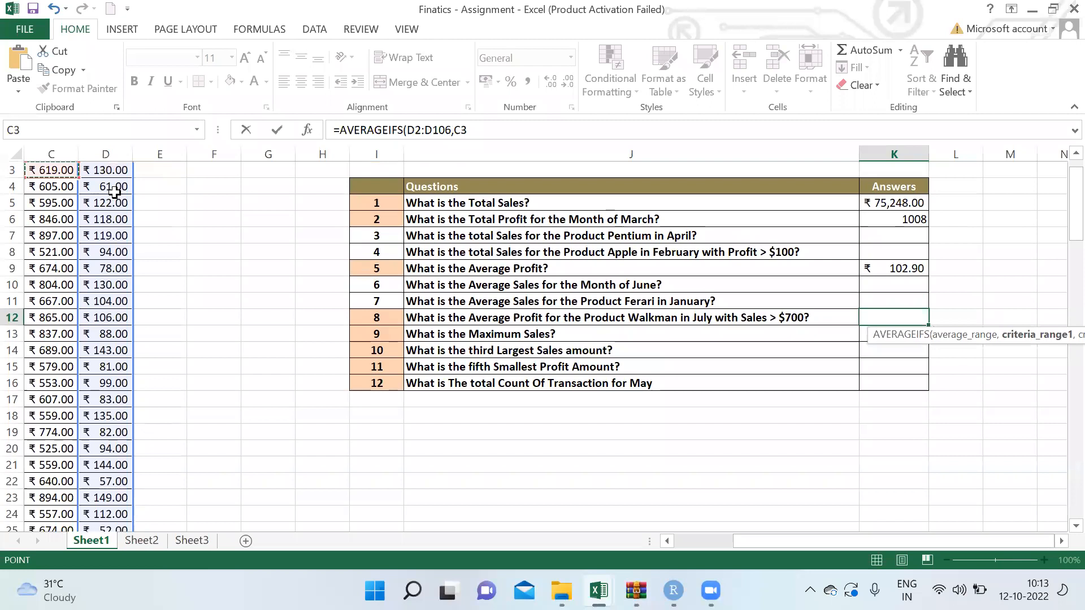
pyautogui.press('Up')
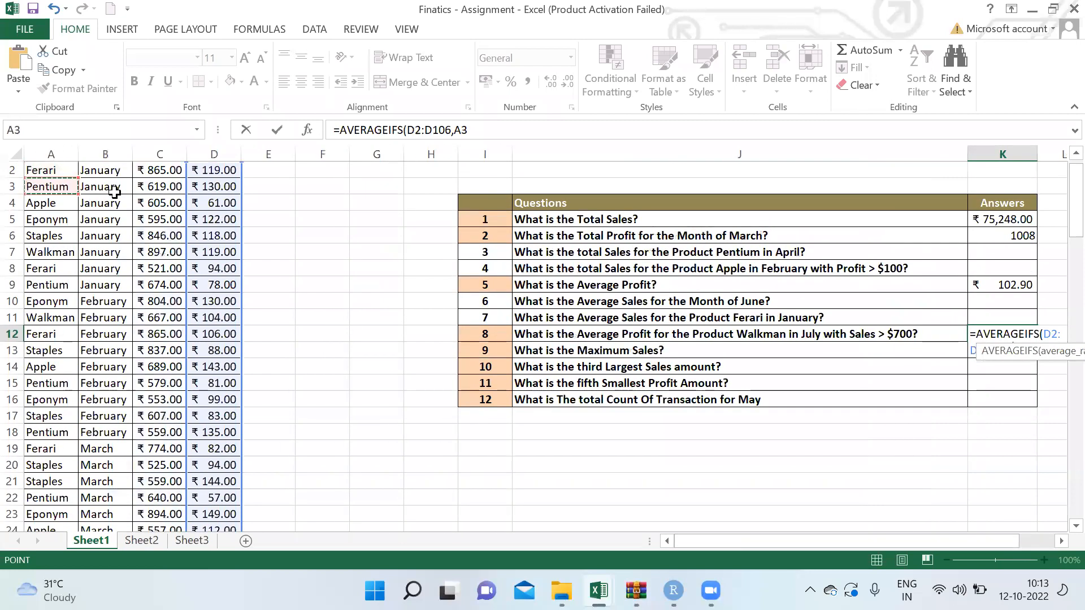
pyautogui.hotkey('ctrl', 'shift', 'Down')
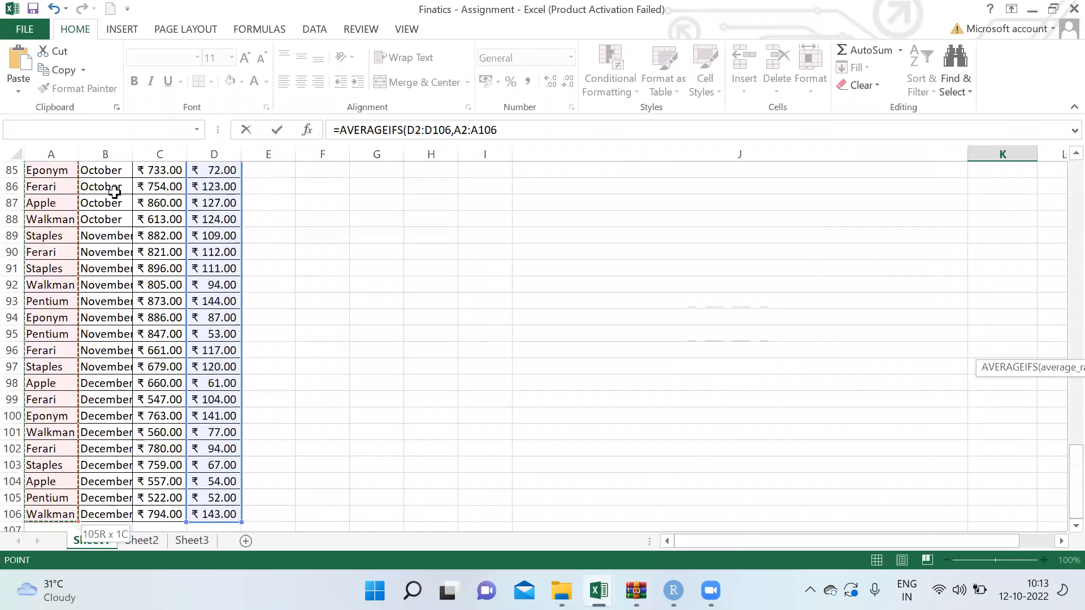
pyautogui.write(',"wALKMA')
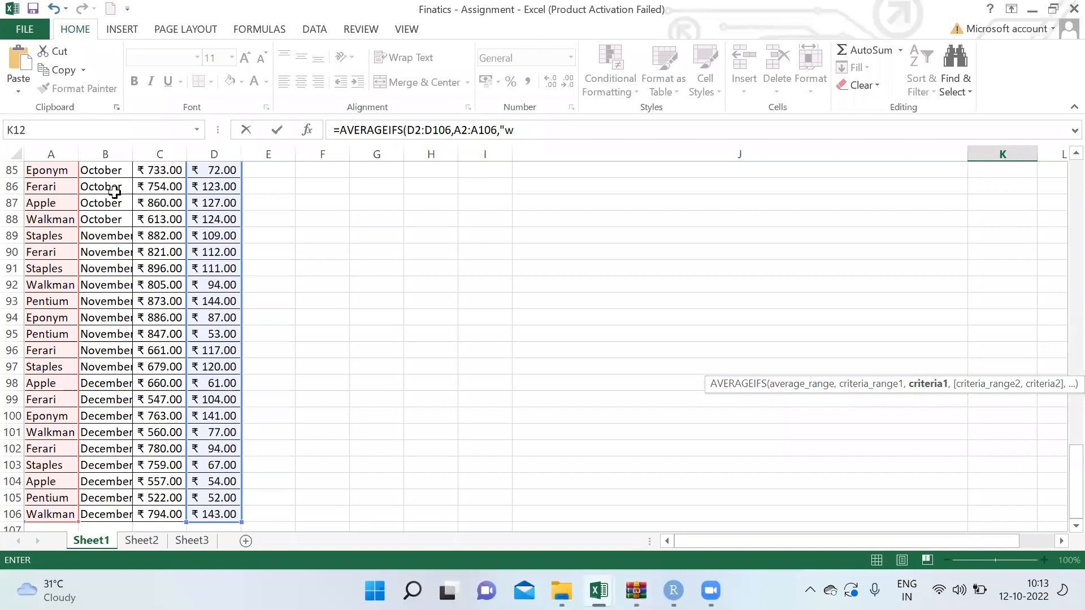
pyautogui.write('kman')
# Step: Add the Month range B2:B106 with the criterion "July" as the formula's second condition
pyautogui.write(',')
pyautogui.press('Up')
pyautogui.press('Up')
pyautogui.press('Up')
pyautogui.press('Up')
pyautogui.press('Up')
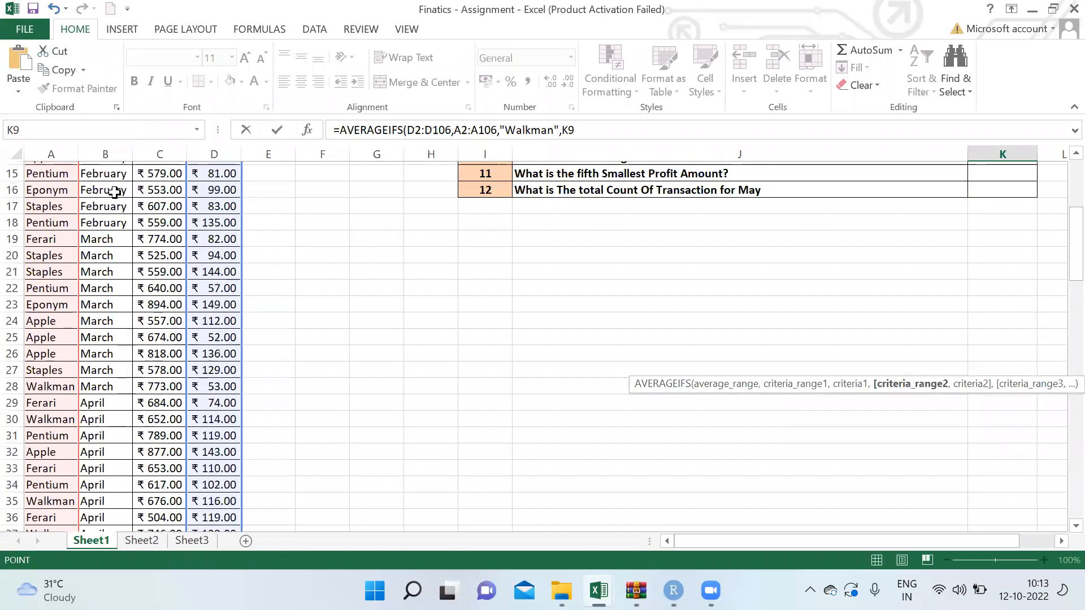
pyautogui.press('Down')
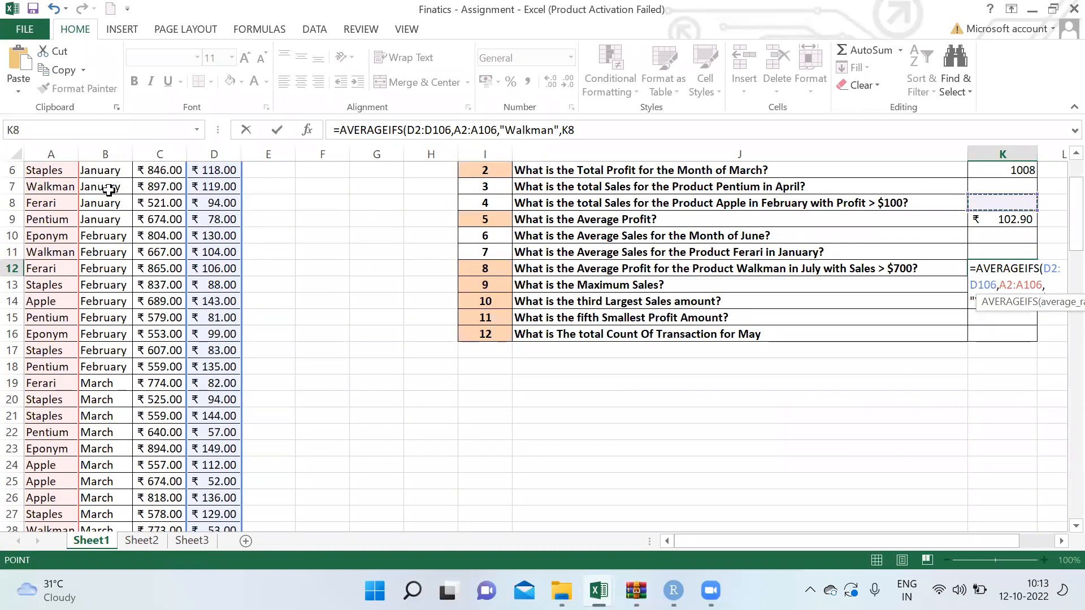
pyautogui.click(112, 191)
pyautogui.scroll(2, 109, 191)
pyautogui.click(109, 191)
pyautogui.hotkey('ctrl', 'shift', 'Down')
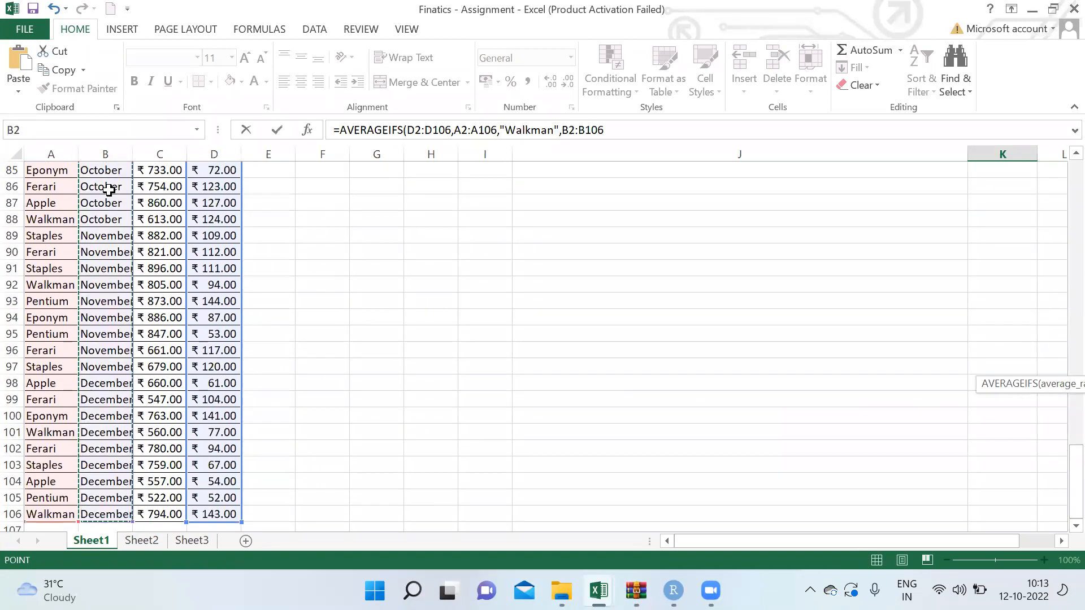
pyautogui.write(',"July')
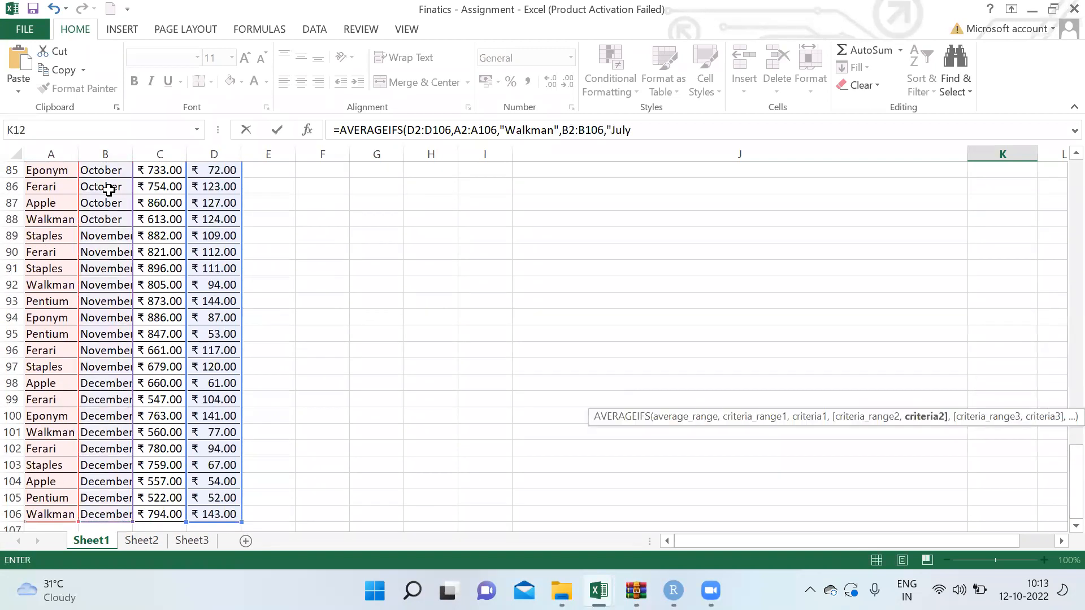
pyautogui.write('",')
# Step: Complete the question 8 formula with the Sales range C2:C106 and the criterion ">700" as the third condition
pyautogui.click(172, 214)
pyautogui.hotkey('ctrl', 'Up')
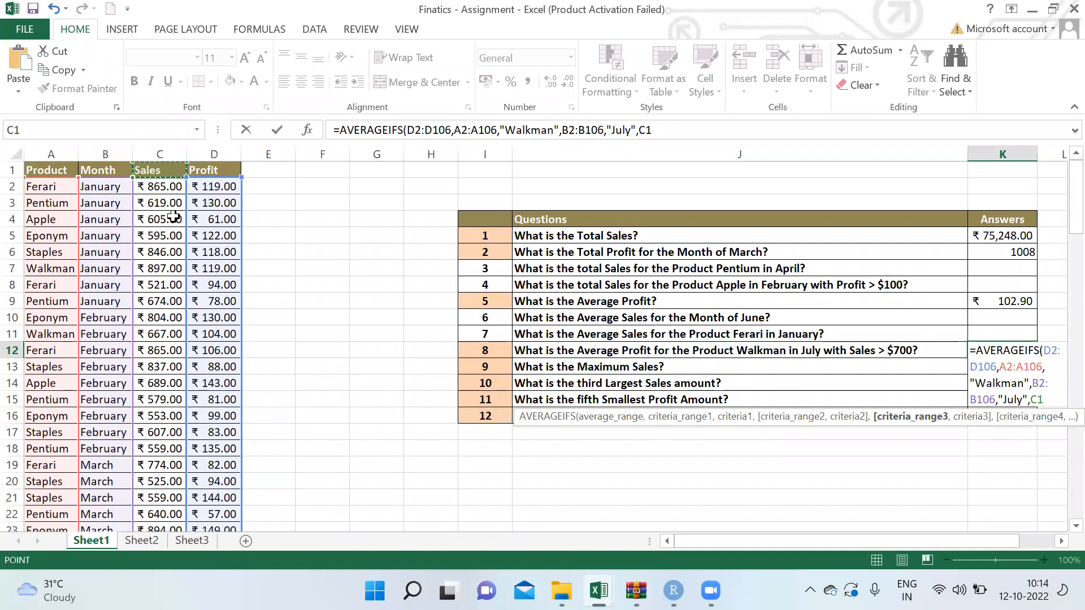
pyautogui.press('Down')
pyautogui.hotkey('ctrl', 'shift', 'Down')
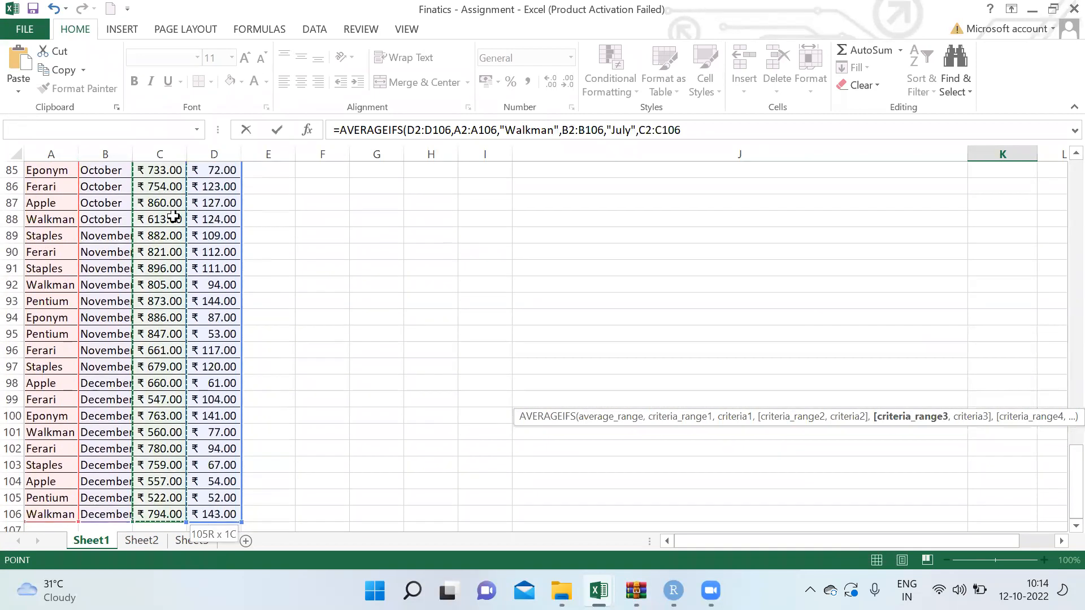
pyautogui.write(',">7')
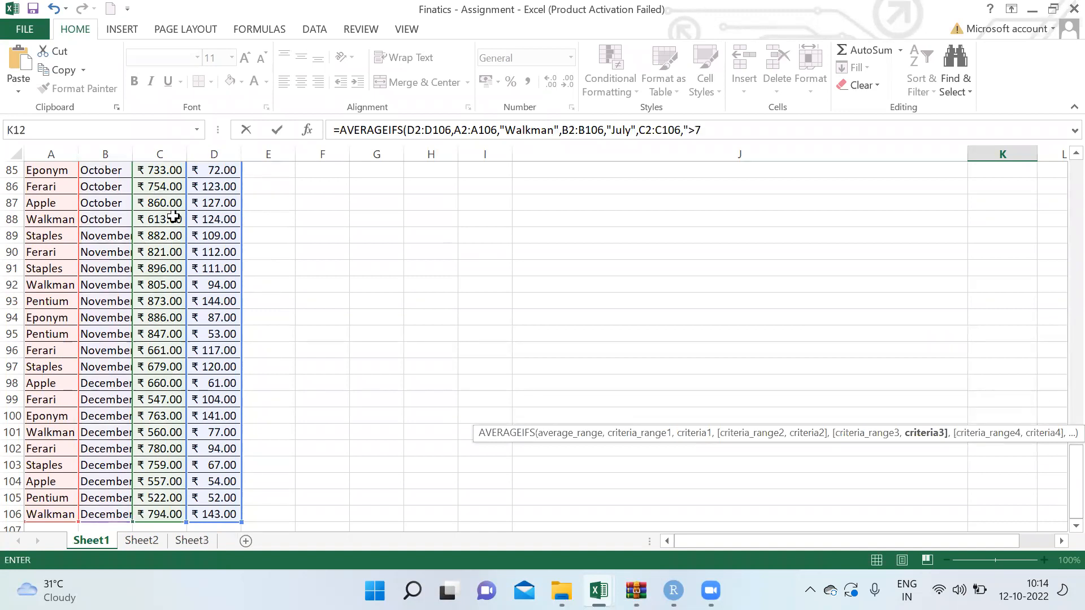
pyautogui.write('00")')
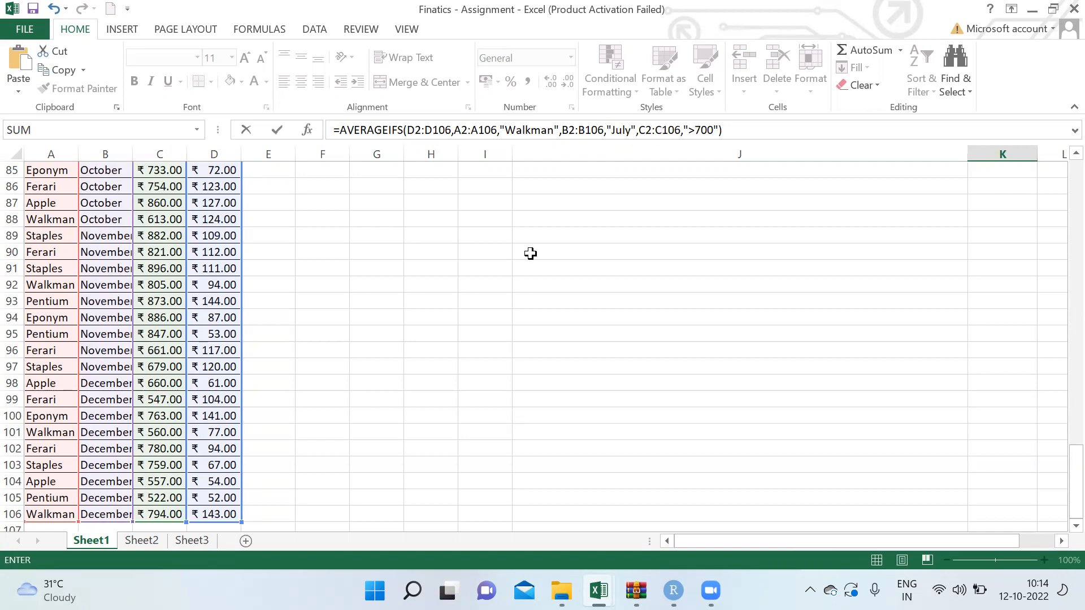
pyautogui.press('Return')
# Step: Answer question 9 in K13 with the MAX of the Sales range C2:C106
pyautogui.press('Up')
pyautogui.press('Up')
pyautogui.press('Up')
pyautogui.press('Up')
pyautogui.press('Up')
pyautogui.press('Up')
pyautogui.press('Up')
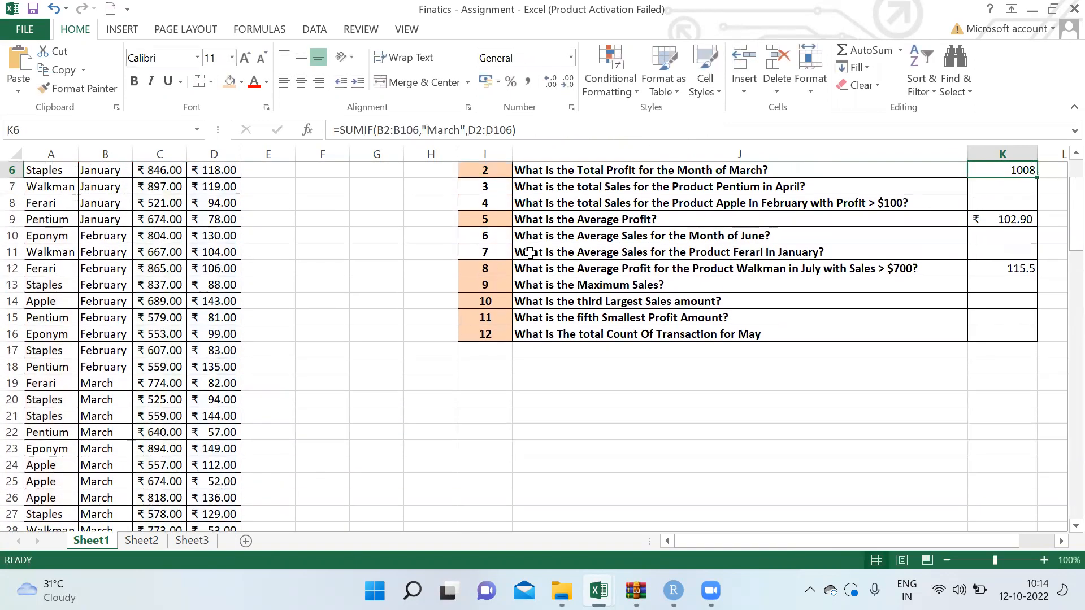
pyautogui.press('Up')
pyautogui.press('Up')
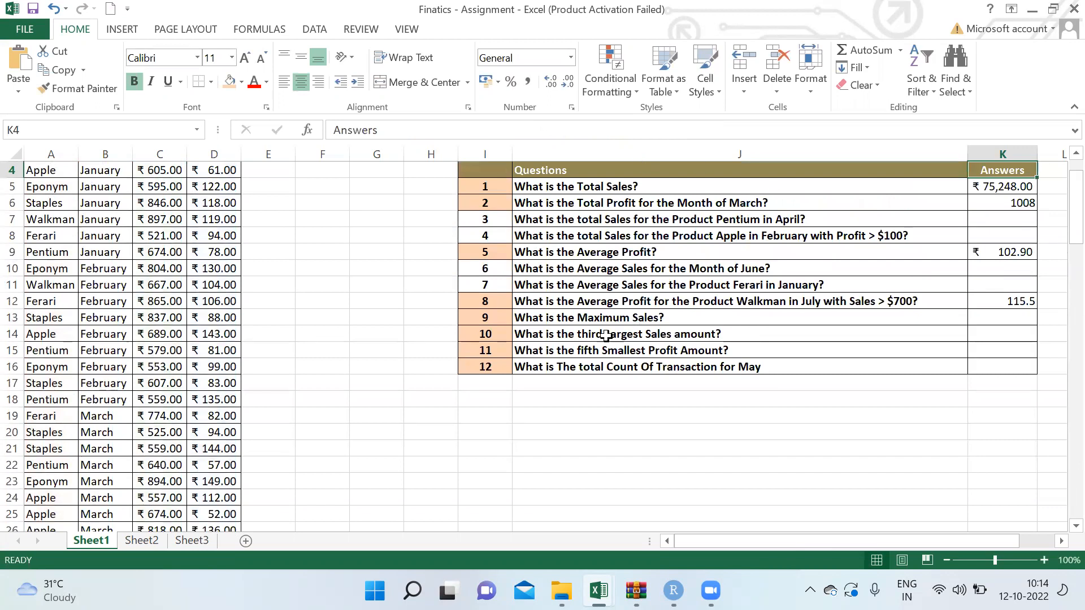
pyautogui.click(605, 335)
pyautogui.press('Up')
pyautogui.press('Right')
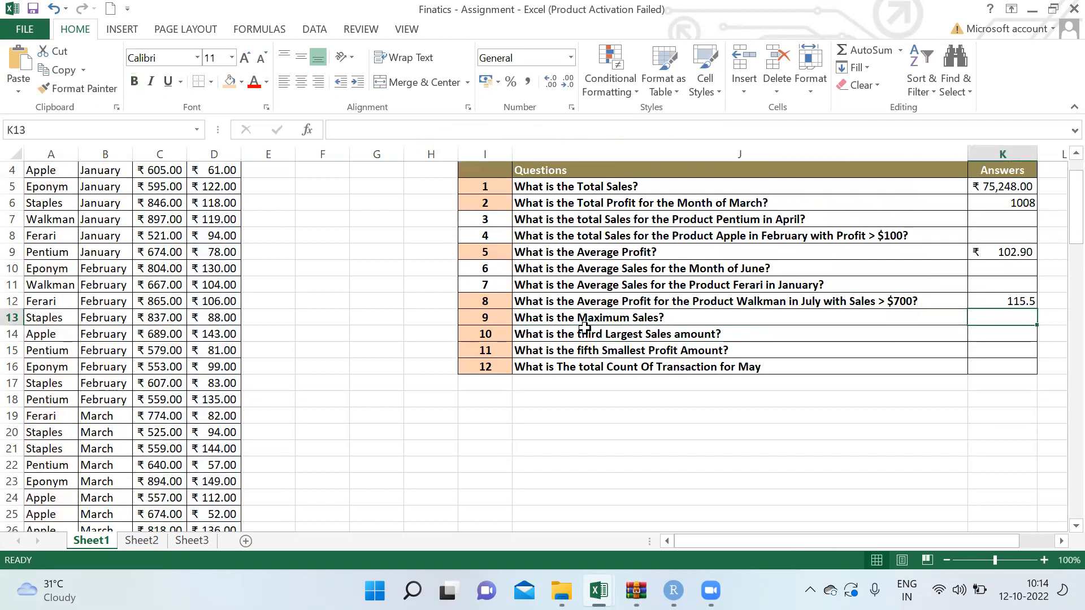
pyautogui.write('=max')
pyautogui.press('Tab')
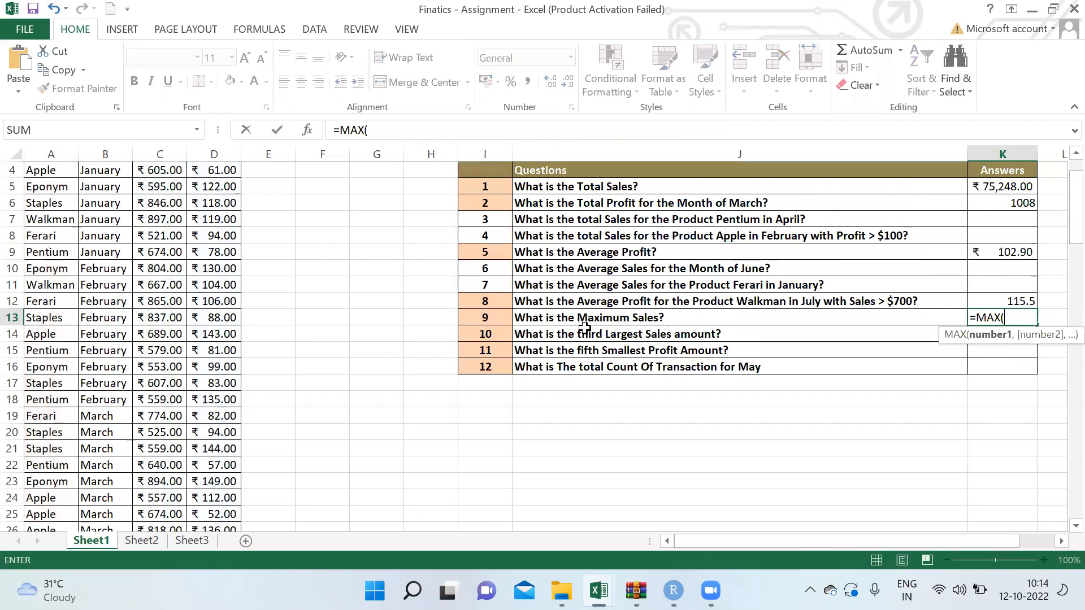
pyautogui.click(151, 265)
pyautogui.hotkey('ctrl', 'Up')
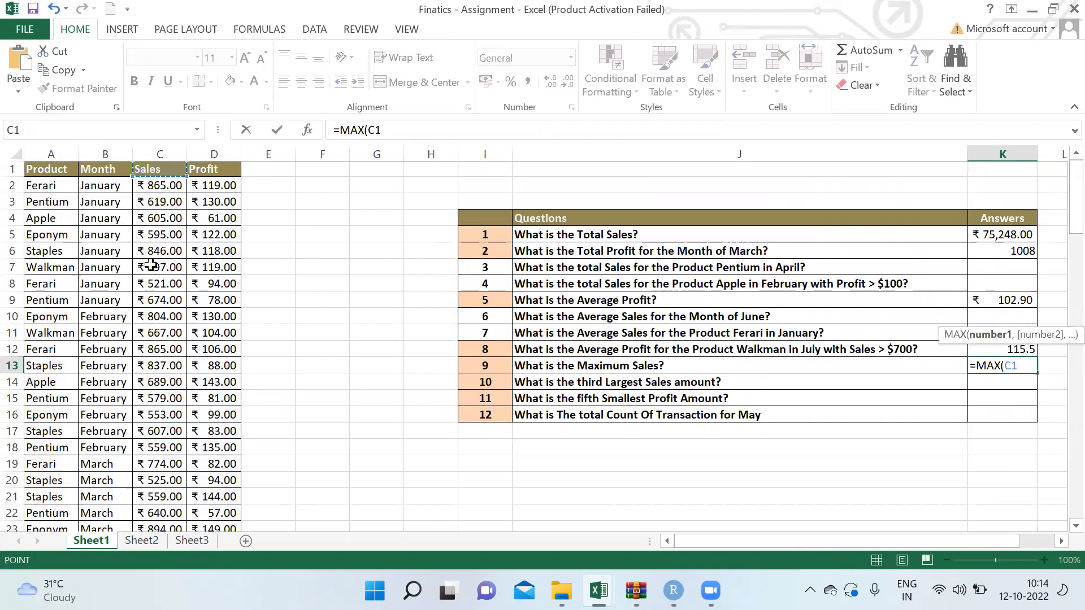
pyautogui.press('Down')
pyautogui.hotkey('ctrl', 'shift', 'Down')
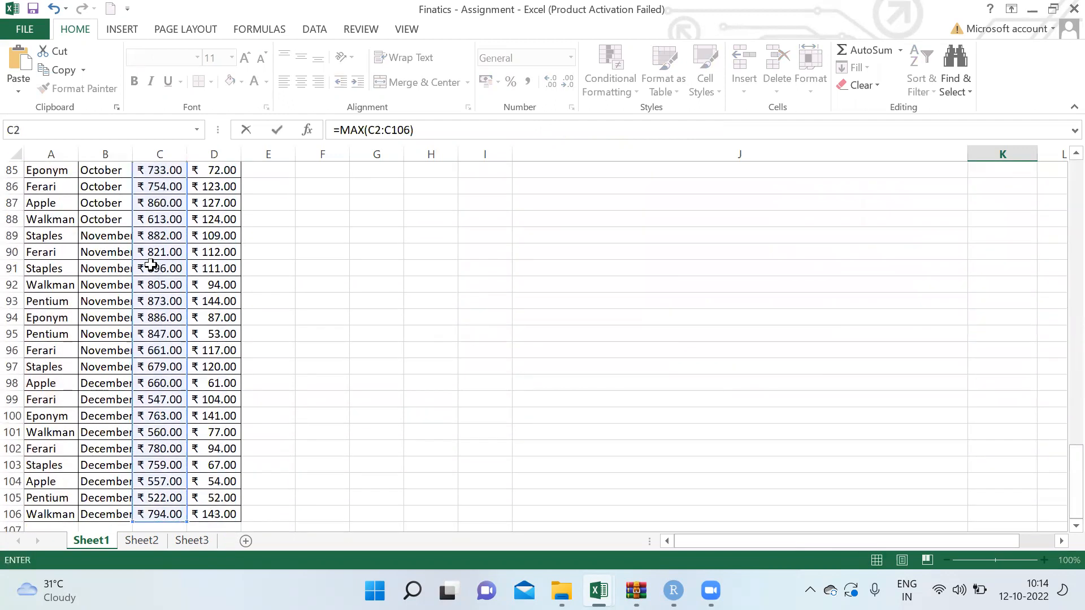
pyautogui.press('Return')
# Step: Answer question 10 in K14 with a LARGE formula returning the third largest value of the Sales range C2:C106
pyautogui.press('Up')
pyautogui.press('Up')
pyautogui.press('Up')
pyautogui.press('Up')
pyautogui.press('Down')
pyautogui.press('Down')
pyautogui.press('Left')
pyautogui.press('Left')
pyautogui.press('Down')
pyautogui.press('Right')
pyautogui.press('Right')
pyautogui.press('Down')
pyautogui.write('=larg')
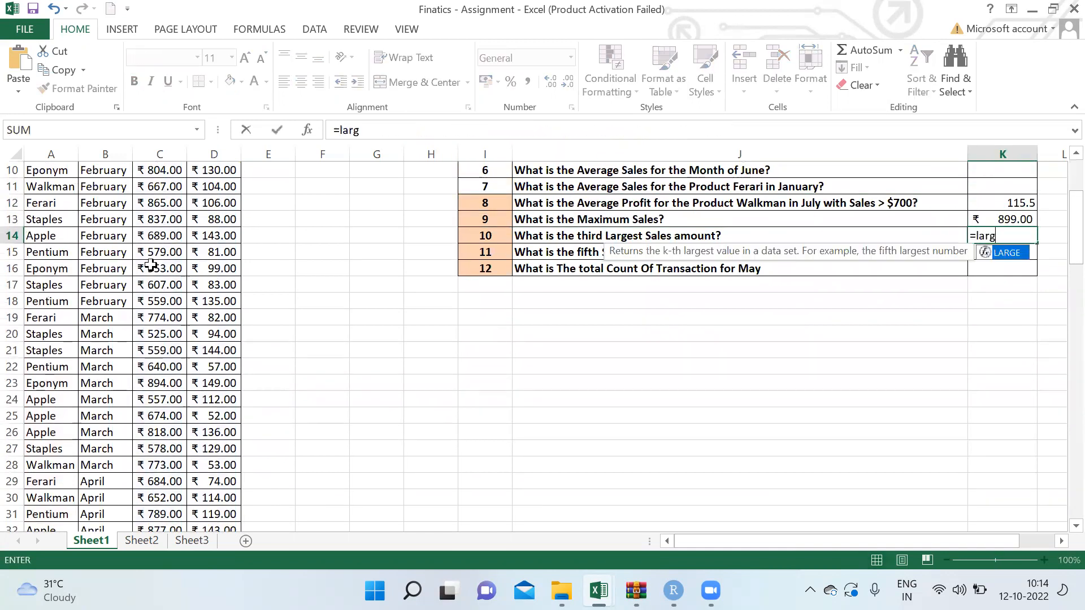
pyautogui.press('Tab')
pyautogui.click(173, 203)
pyautogui.hotkey('ctrl', 'Up')
pyautogui.hotkey('ctrl', 'shift', 'Down')
pyautogui.write(',')
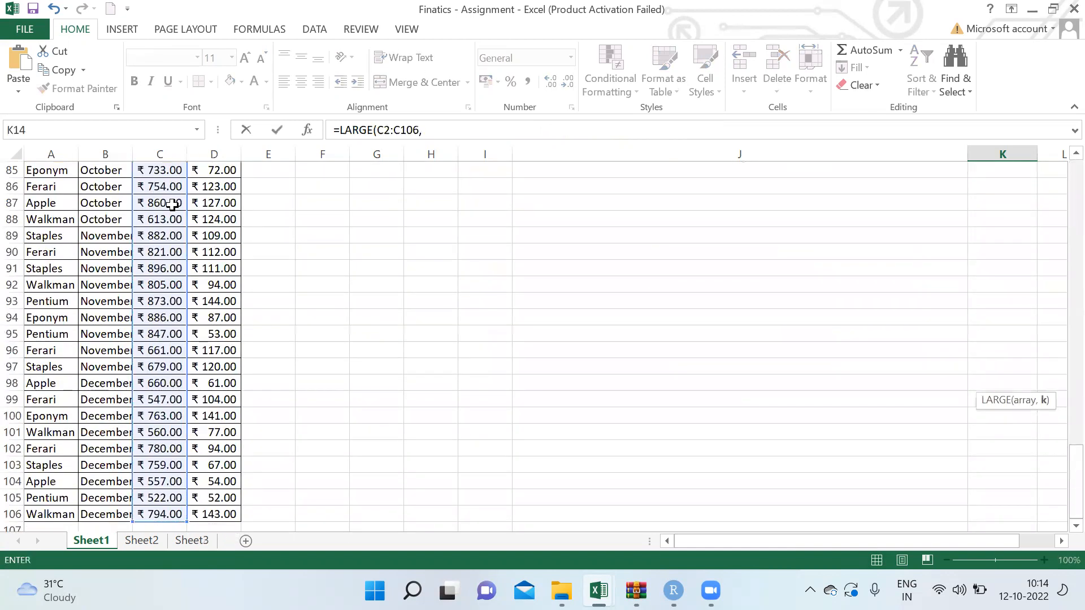
pyautogui.press('Return')
# Step: Answer question 11 in K15 with a SMALL formula on the Profit range D2:D106, using 5 as k
pyautogui.press('Up')
pyautogui.press('Up')
pyautogui.press('Up')
pyautogui.press('Up')
pyautogui.press('Up')
pyautogui.press('Up')
pyautogui.press('Down')
pyautogui.press('Down')
pyautogui.press('Down')
pyautogui.press('Down')
pyautogui.press('Down')
pyautogui.press('Left')
pyautogui.press('Down')
pyautogui.press('Right')
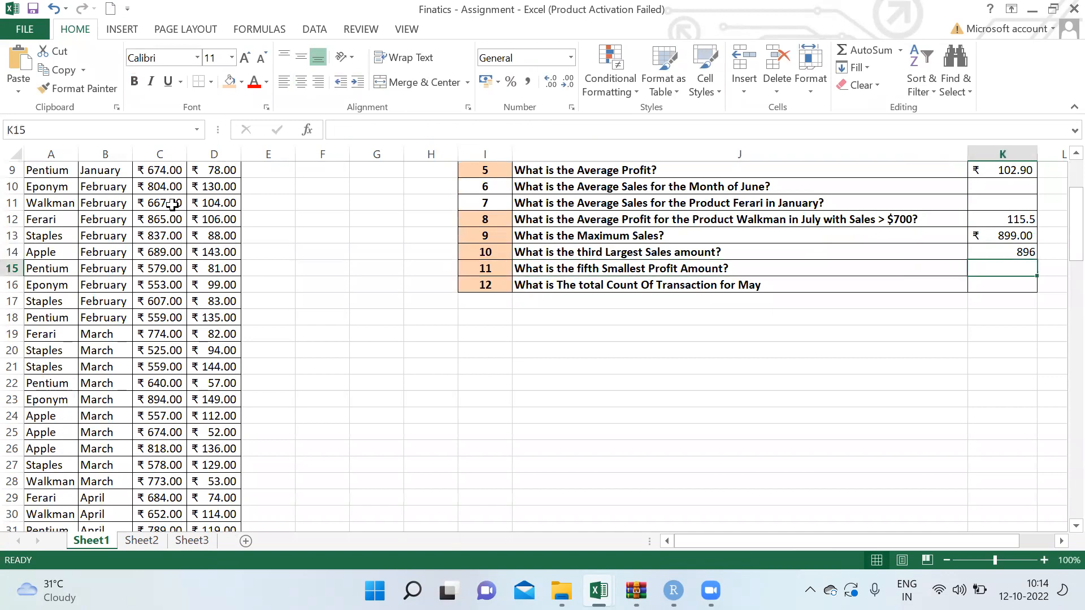
pyautogui.write('=smal')
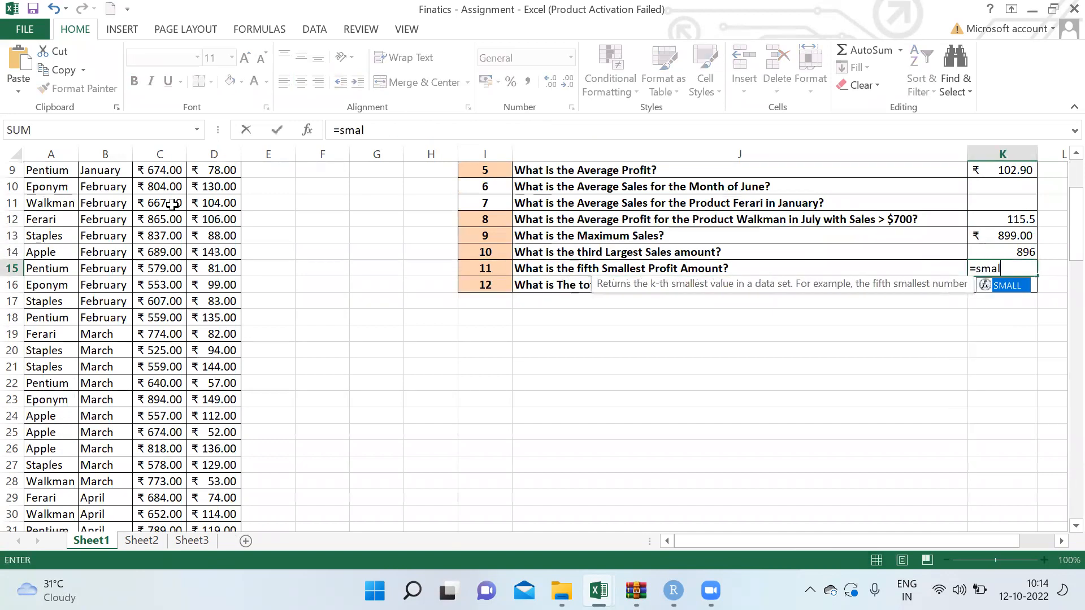
pyautogui.write('l')
pyautogui.press('Tab')
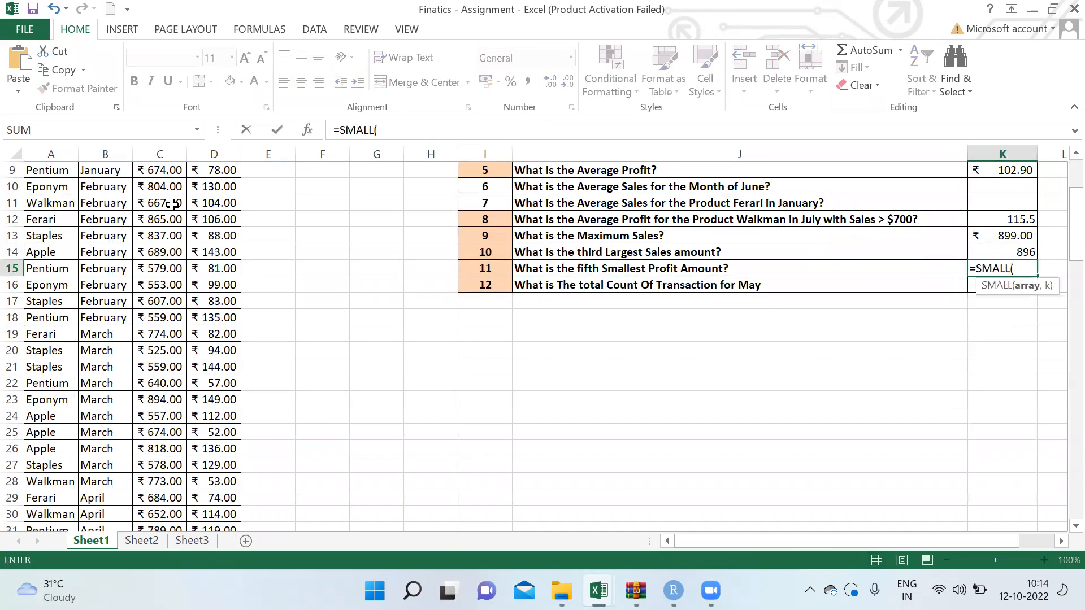
pyautogui.click(219, 196)
pyautogui.hotkey('ctrl', 'Up')
pyautogui.press('Down')
pyautogui.hotkey('ctrl', 'shift', 'Down')
pyautogui.write(',')
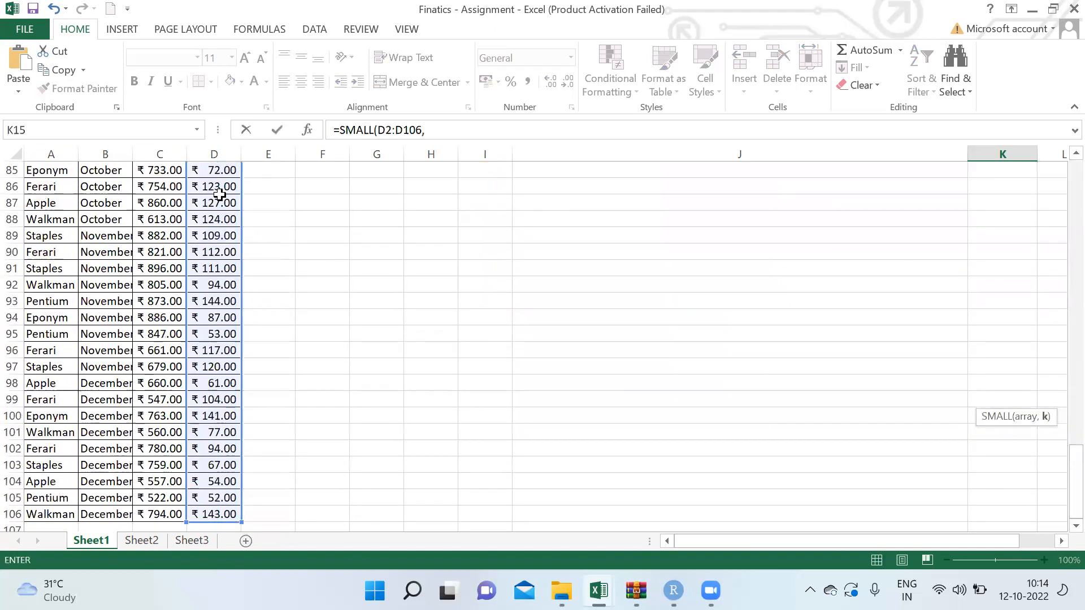
pyautogui.write('5)')
pyautogui.press('Return')
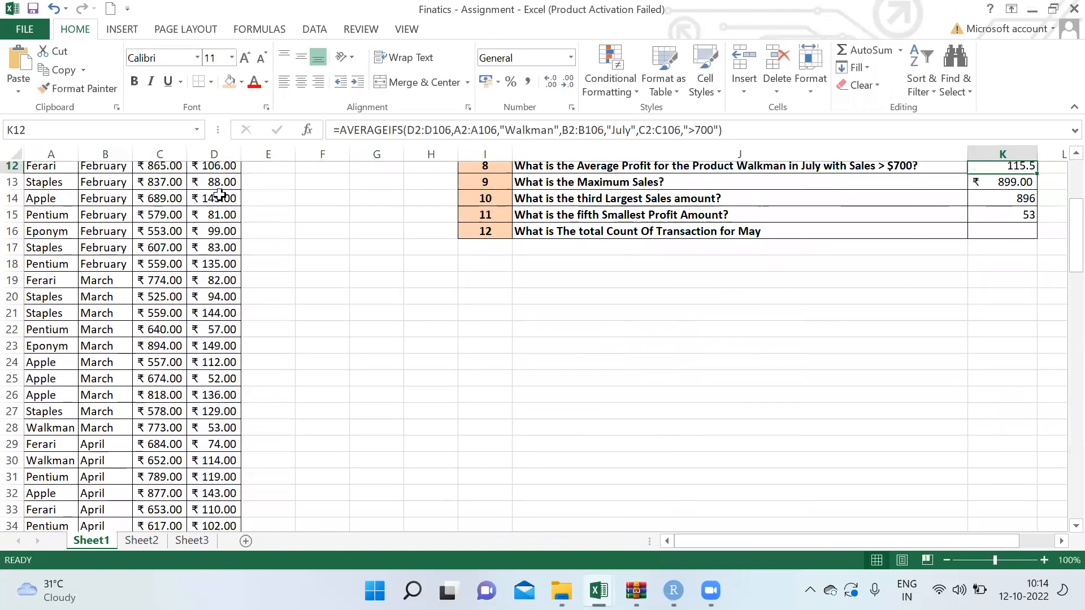
pyautogui.press('Up')
pyautogui.press('Up')
pyautogui.press('Left')
pyautogui.press('Down')
pyautogui.press('Right')
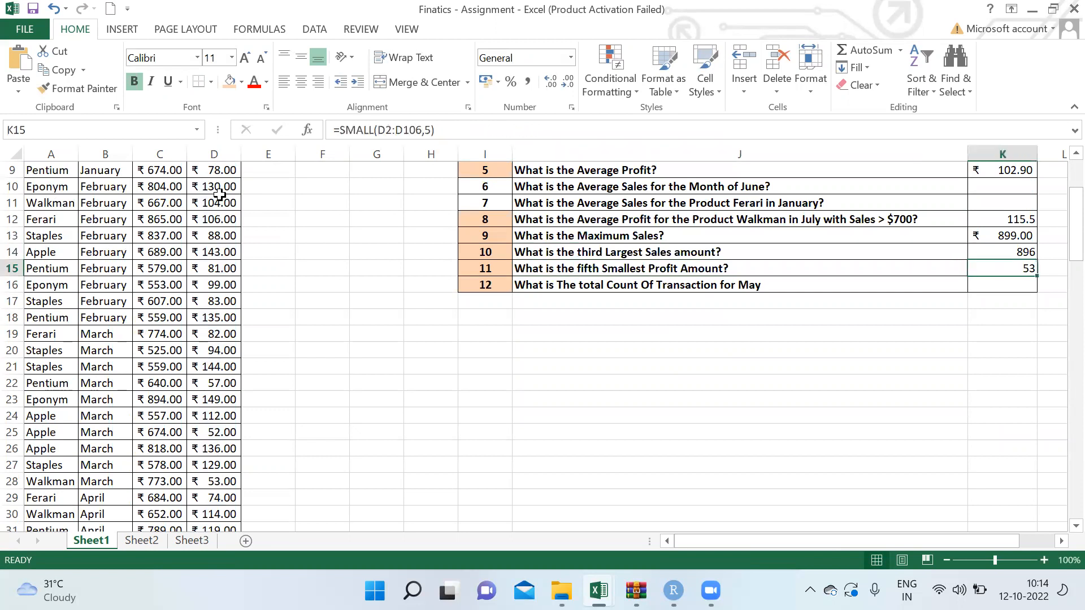
# Step: Answer question 12 in K16 with a COUNTIF formula on the month range B2:B106, using "May" as the criterion
pyautogui.press('Down')
pyautogui.write('=coy')
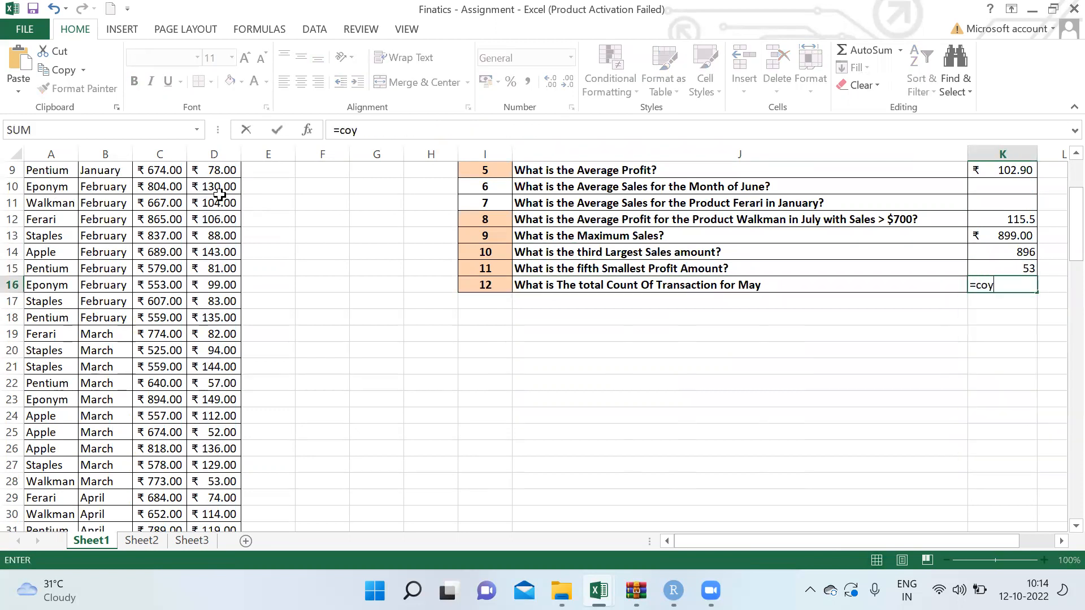
pyautogui.press('BackSpace')
pyautogui.write('un')
pyautogui.press('Down')
pyautogui.press('Down')
pyautogui.press('Down')
pyautogui.press('Tab')
pyautogui.click(61, 185)
pyautogui.hotkey('ctrl', 'Home')
pyautogui.press('Right')
pyautogui.press('Down')
pyautogui.hotkey('ctrl', 'shift', 'Down')
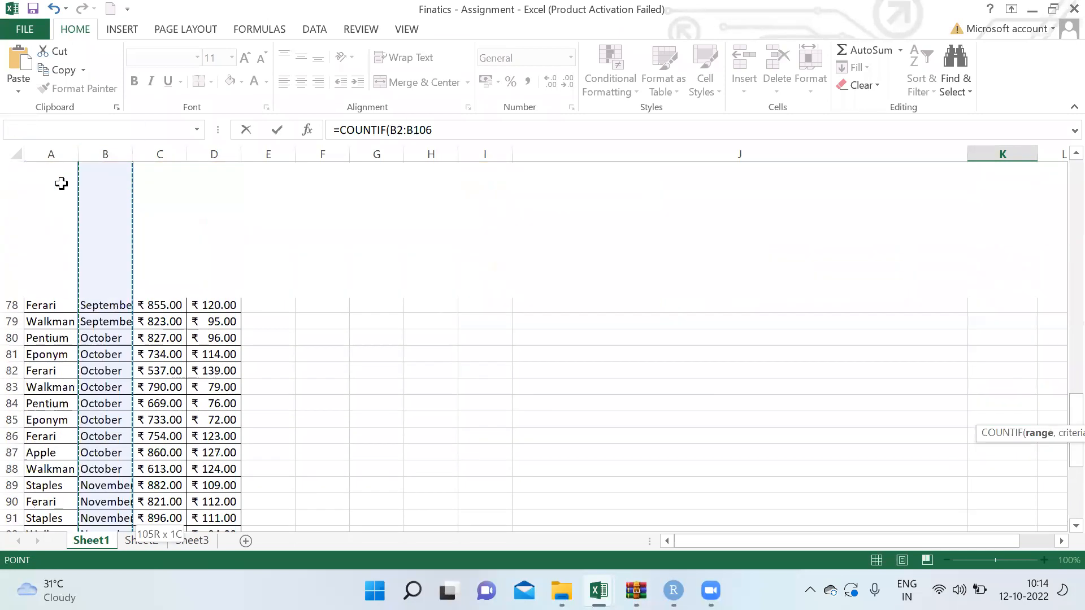
pyautogui.write(',"May')
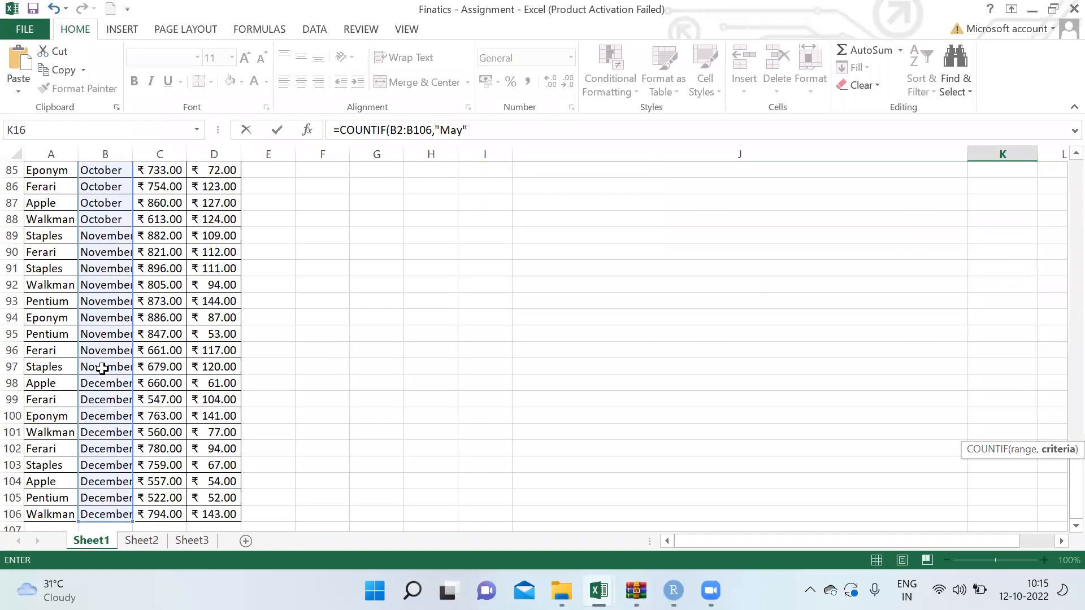
pyautogui.press('Return')
# Step: Review the completed answers in column K from question 12 up to the header, then return to the question 5 average profit formula
pyautogui.press('Up')
pyautogui.press('Up')
pyautogui.press('Up')
pyautogui.press('Up')
pyautogui.press('Up')
pyautogui.press('Up')
pyautogui.press('Up')
pyautogui.press('Up')
pyautogui.press('Up')
pyautogui.press('Up')
pyautogui.press('Up')
pyautogui.press('Up')
pyautogui.press('Up')
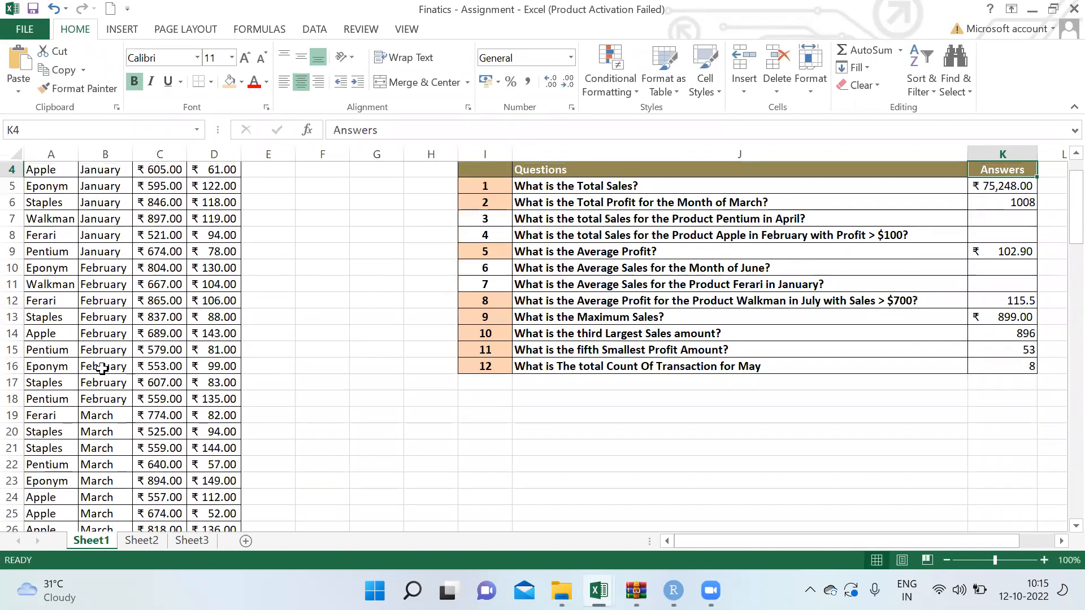
pyautogui.press('Down')
pyautogui.press('Down')
pyautogui.press('Down')
pyautogui.press('Down')
pyautogui.press('Down')
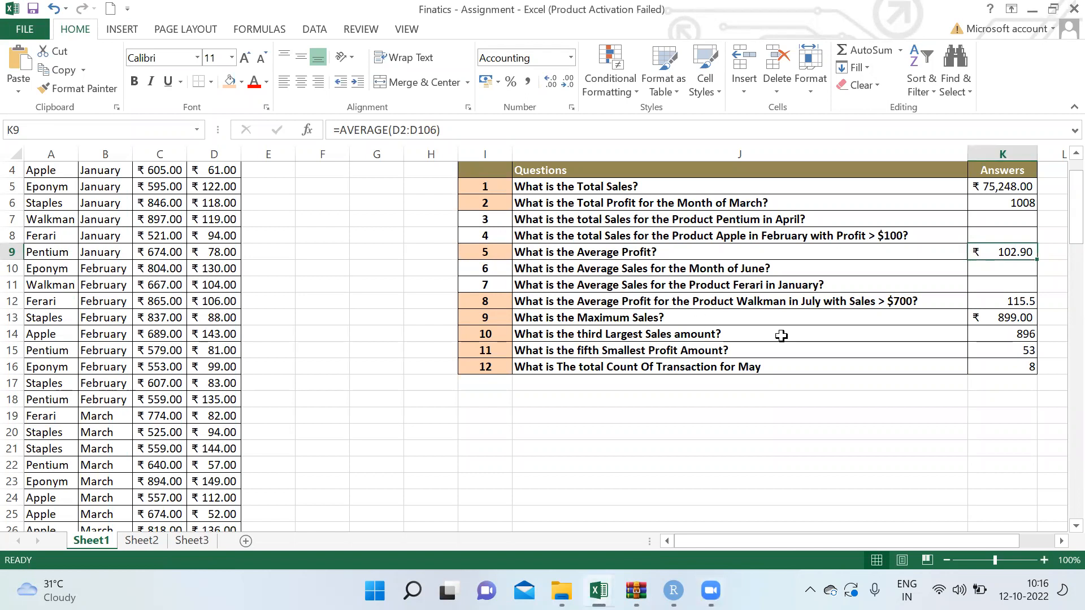
# Step: Examine the arguments and referenced ranges of the question 8 AVERAGEIFS formula in K12 without changing it
pyautogui.click(975, 303)
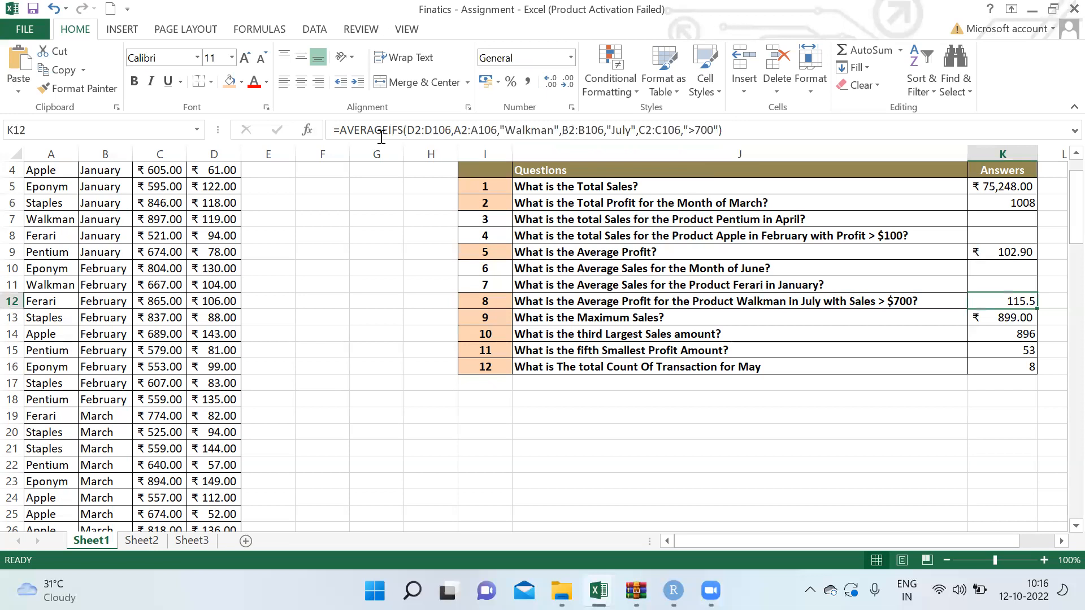
pyautogui.click(402, 133)
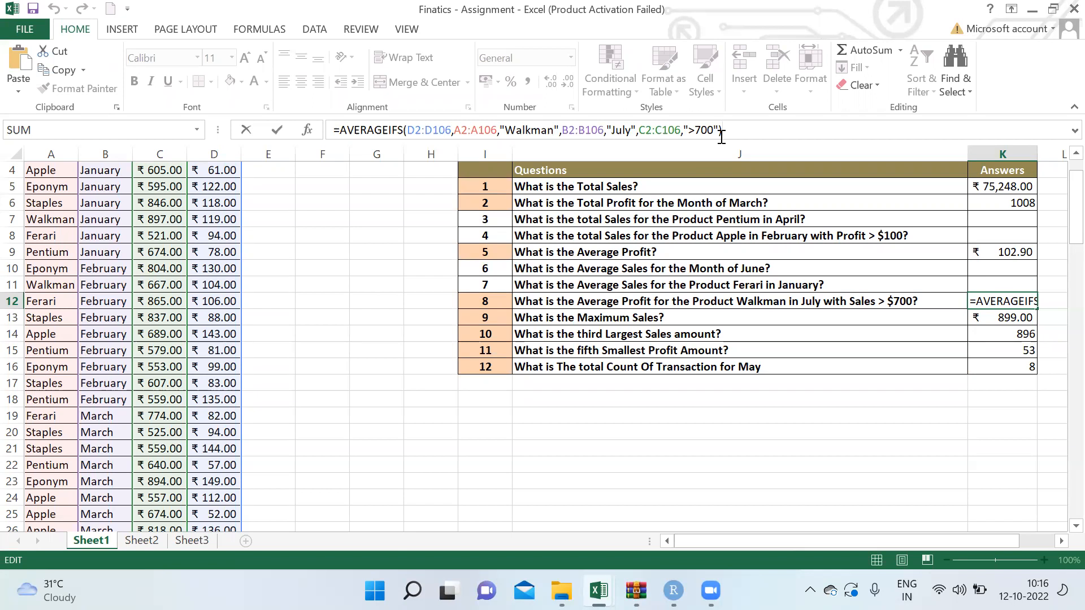
pyautogui.press('Return')
pyautogui.press('Up')
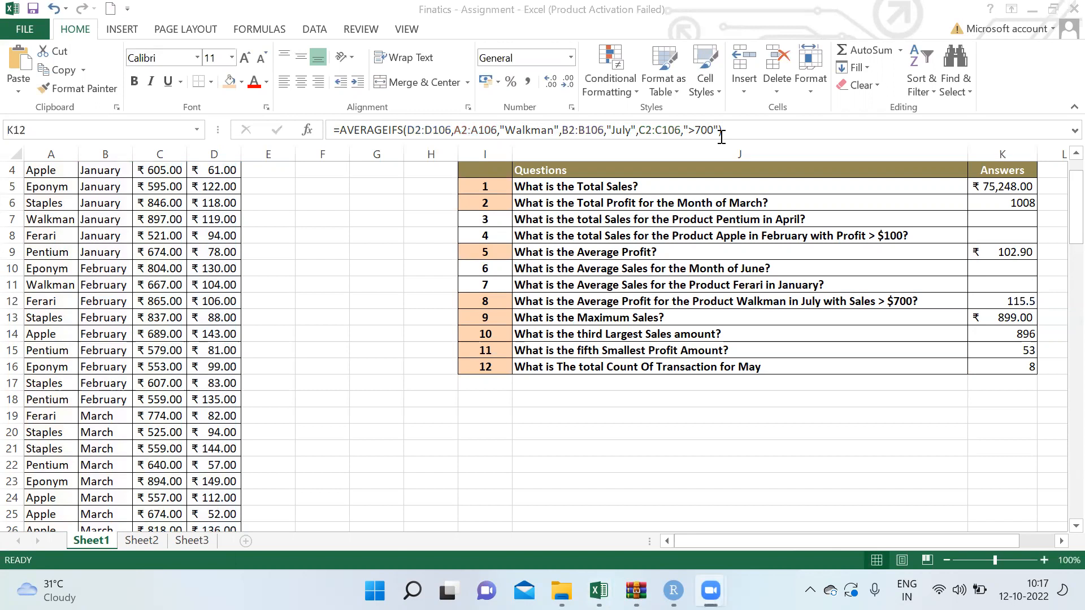
pyautogui.press('F2')
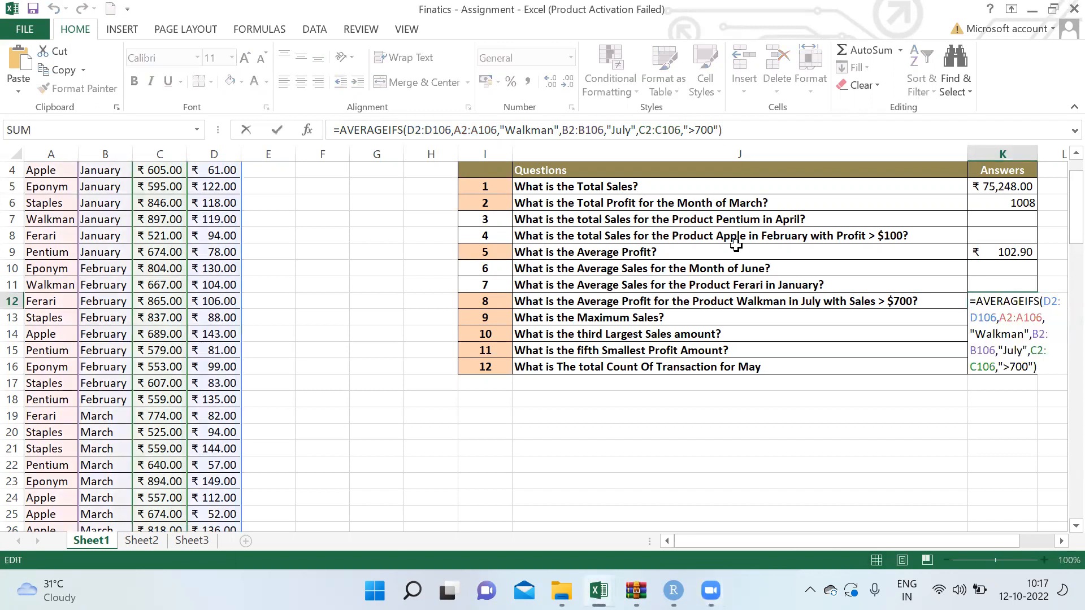
# Step: Leave the AVERAGEIFS formula unedited and examine the ranges and criteria of the SUMIF formula for March profit in K6
pyautogui.press('Escape')
pyautogui.click(972, 207)
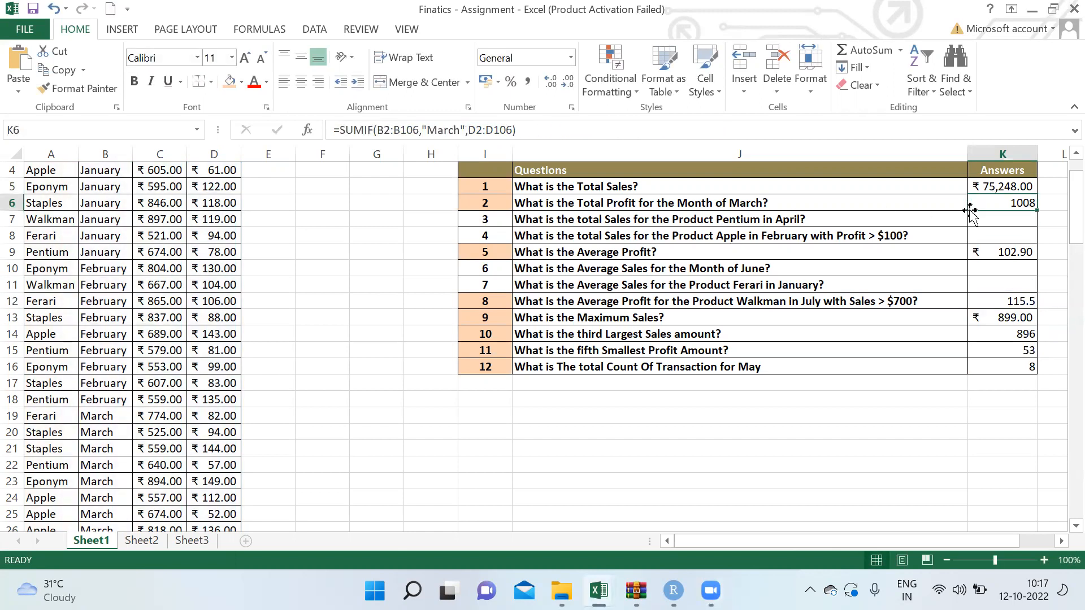
pyautogui.press('F2')
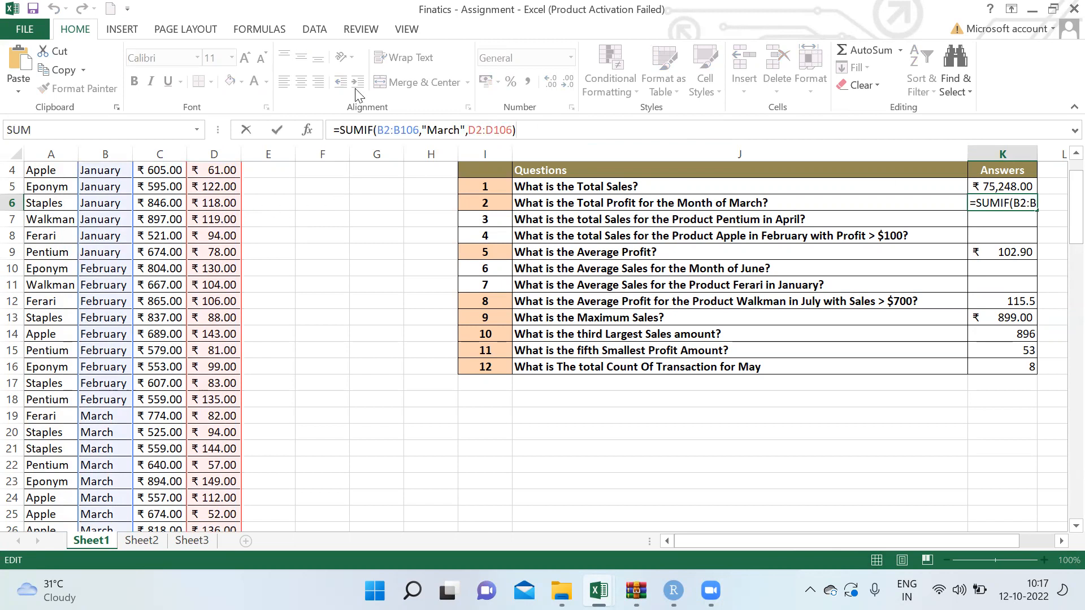
pyautogui.click(396, 133)
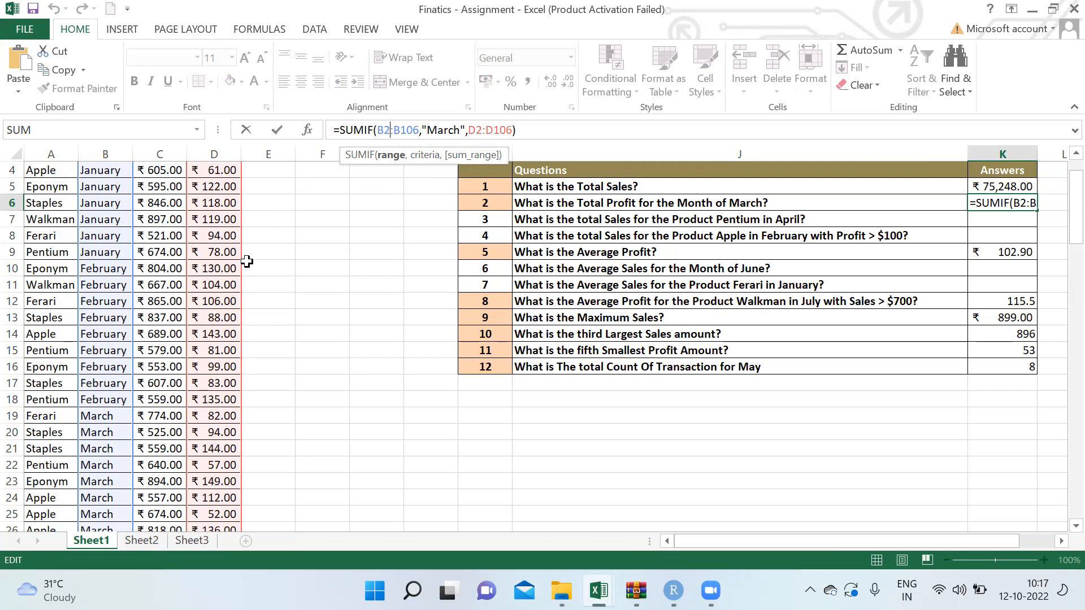
pyautogui.hotkey('ctrl', 'Return')
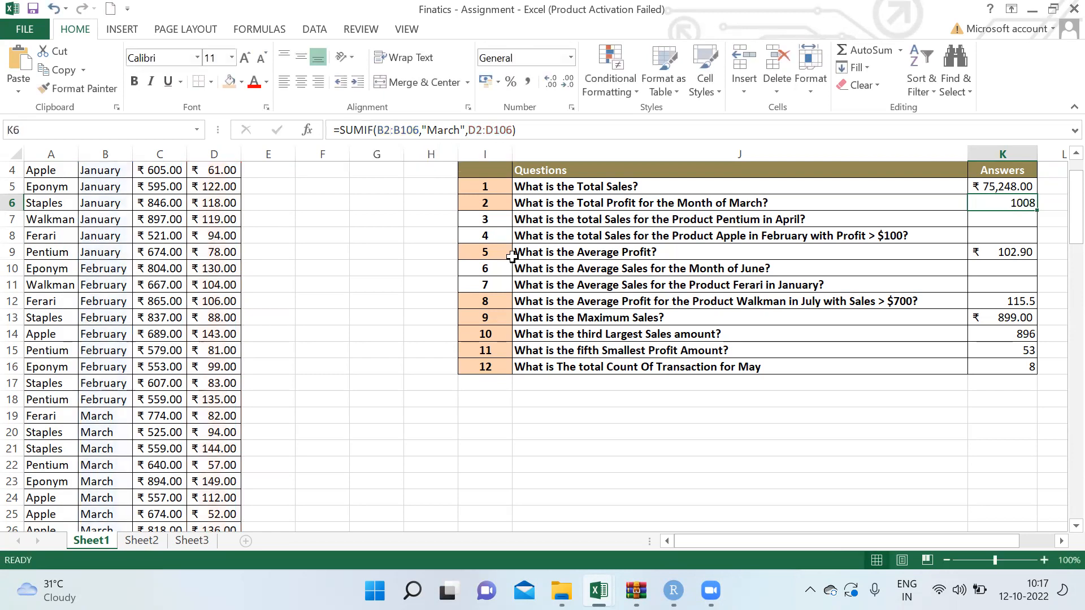
# Step: Examine the MAX formula in K13 that answers the maximum sales question
pyautogui.click(590, 314)
pyautogui.click(995, 320)
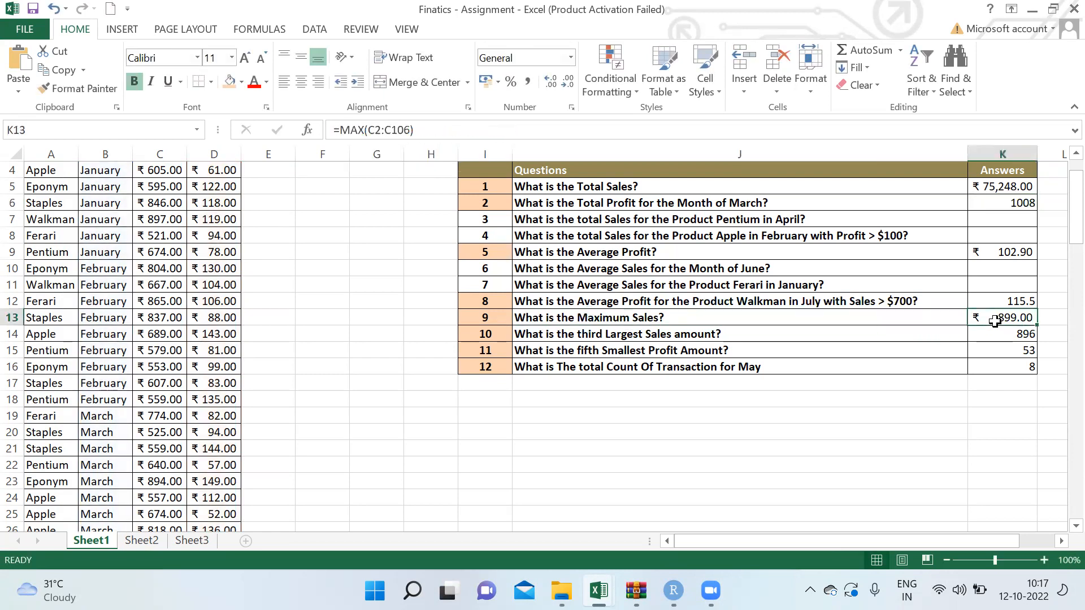
pyautogui.click(510, 127)
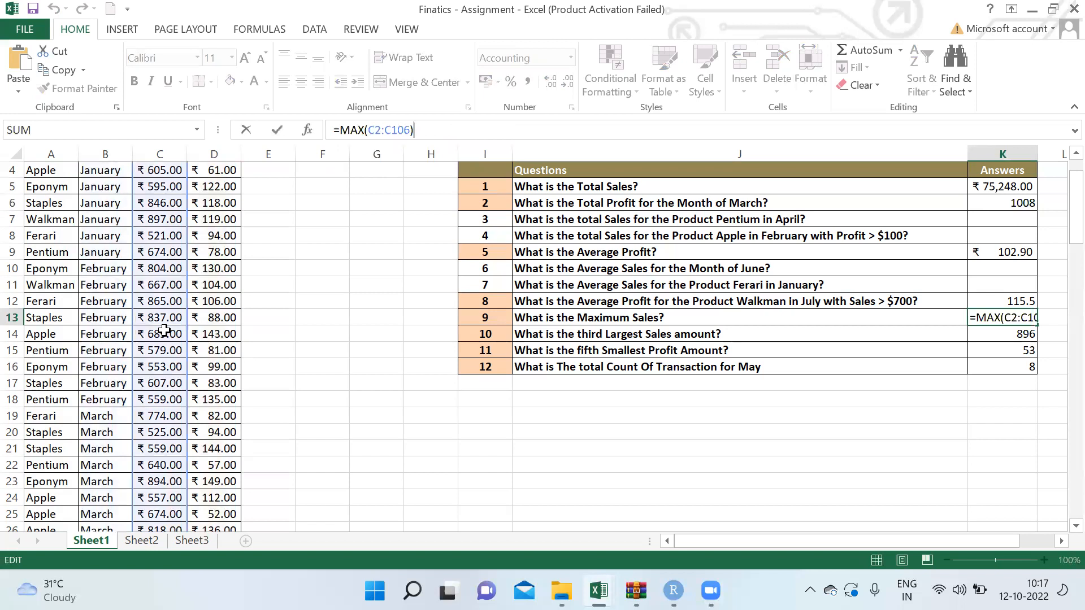
pyautogui.hotkey('ctrl', 'Return')
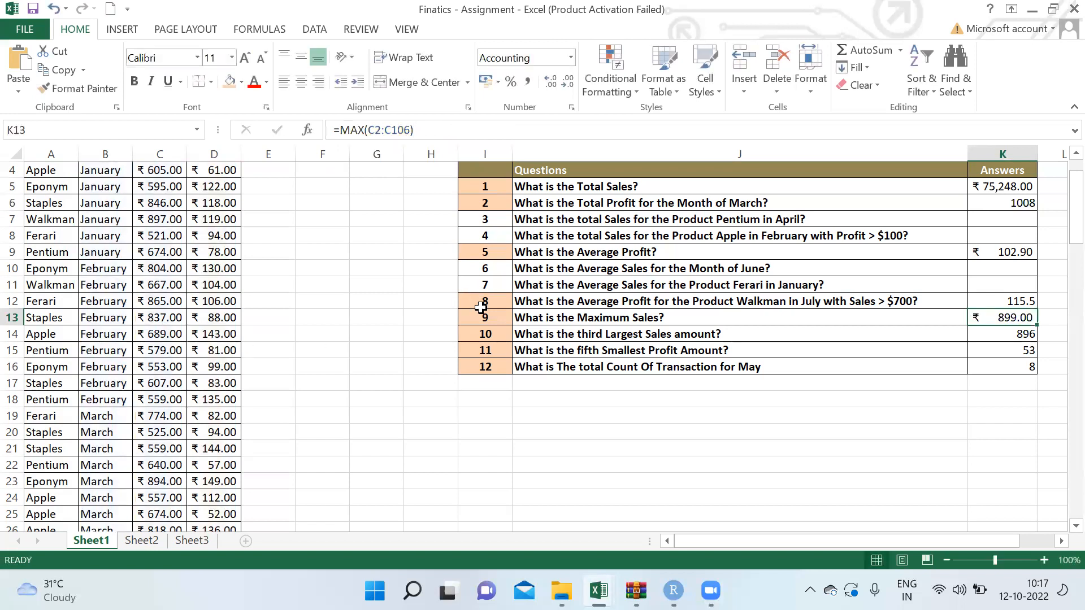
# Step: Examine the COUNTIF formula in K16 that answers the May transaction count question
pyautogui.click(568, 367)
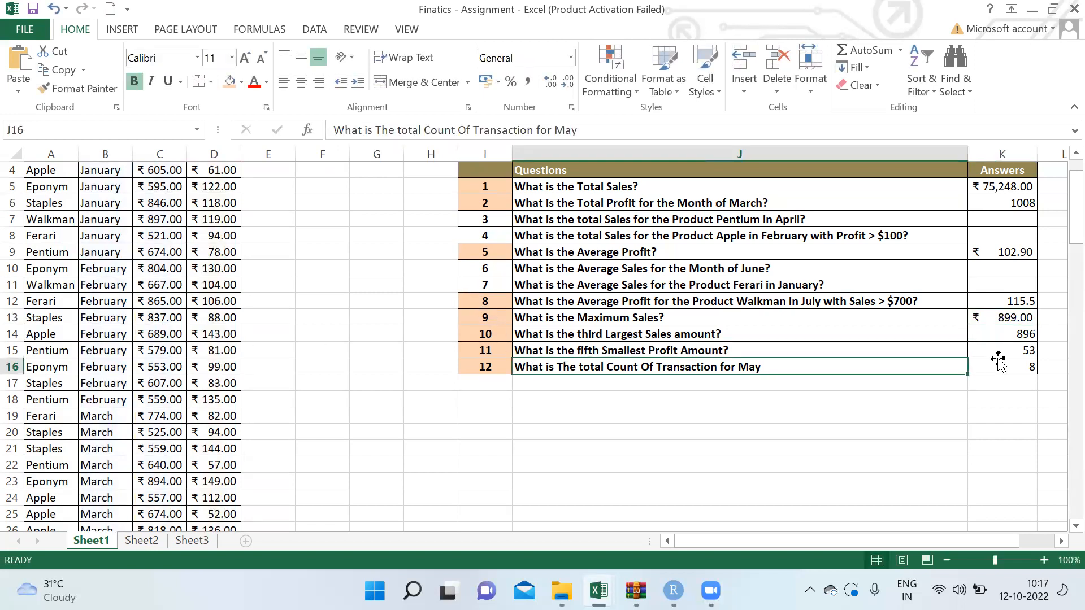
pyautogui.click(999, 366)
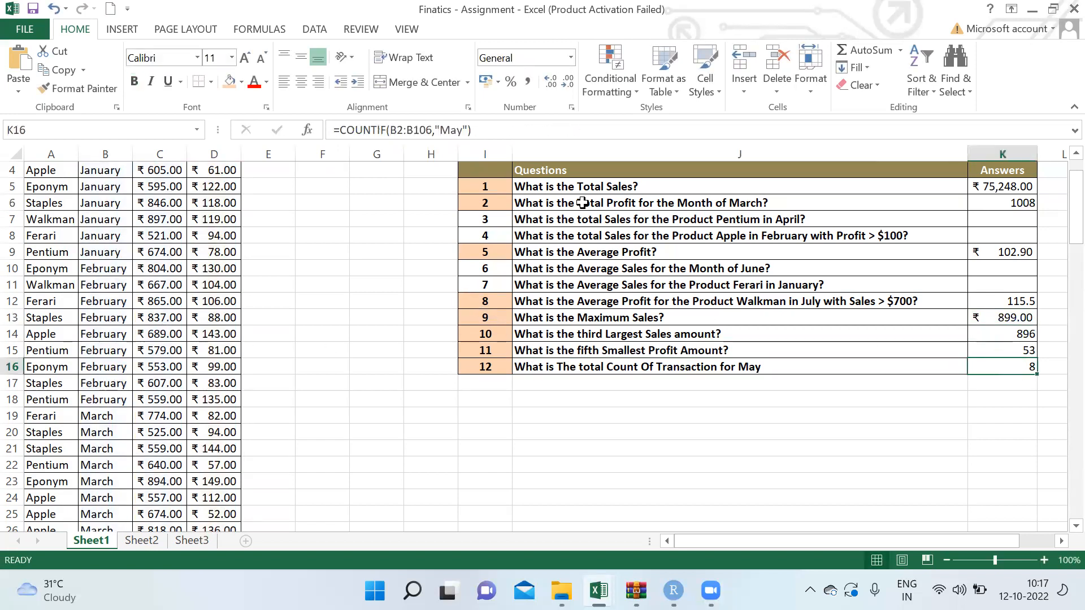
pyautogui.click(480, 130)
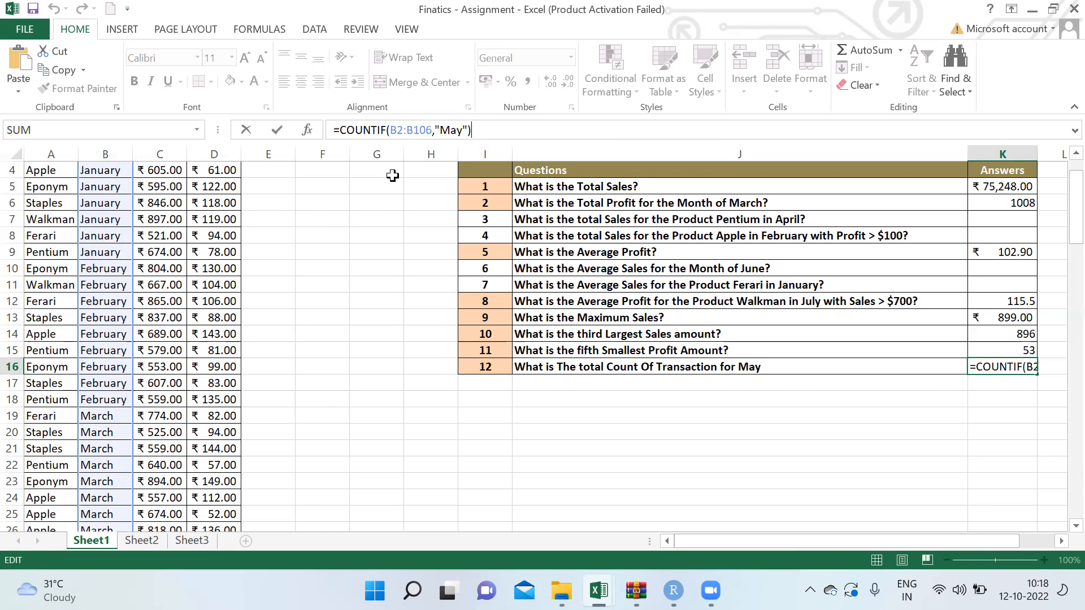
pyautogui.press('Return')
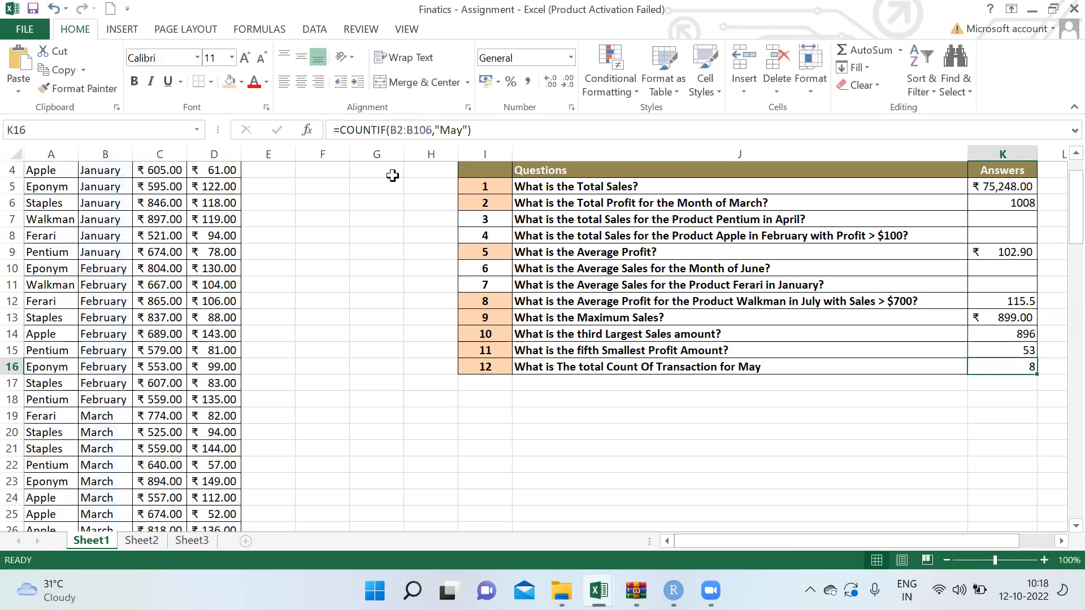
# Step: Check how far down the Profit column's data extends, starting from its first value
pyautogui.press('Right')
pyautogui.press('Right')
pyautogui.press('Left')
pyautogui.hotkey('ctrl', 'Up')
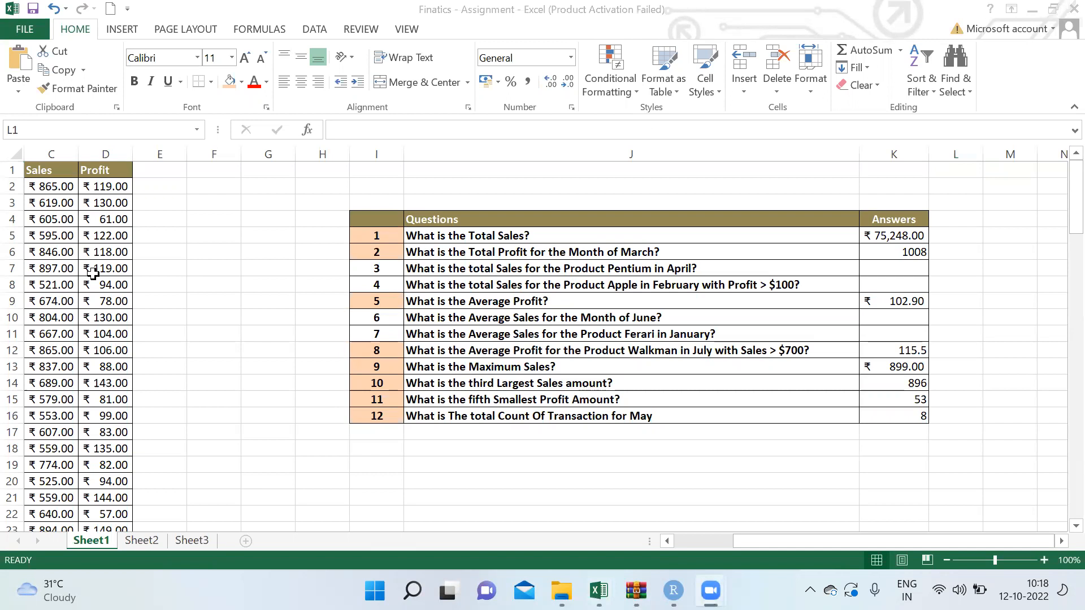
pyautogui.click(99, 188)
pyautogui.hotkey('ctrl', 'Down')
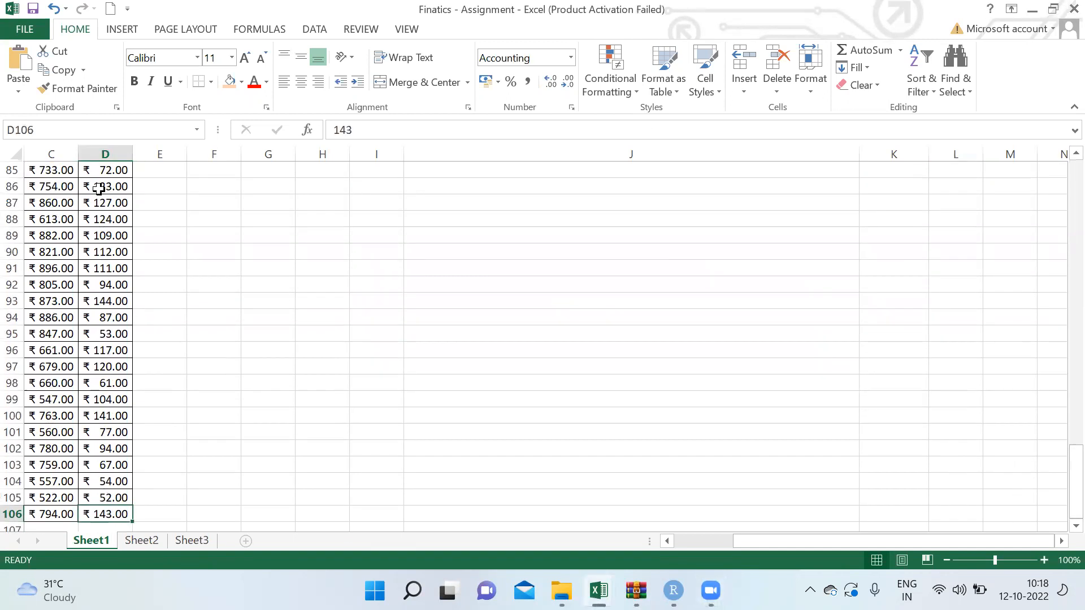
pyautogui.hotkey('ctrl', 'Home')
pyautogui.press('Down')
pyautogui.press('Right')
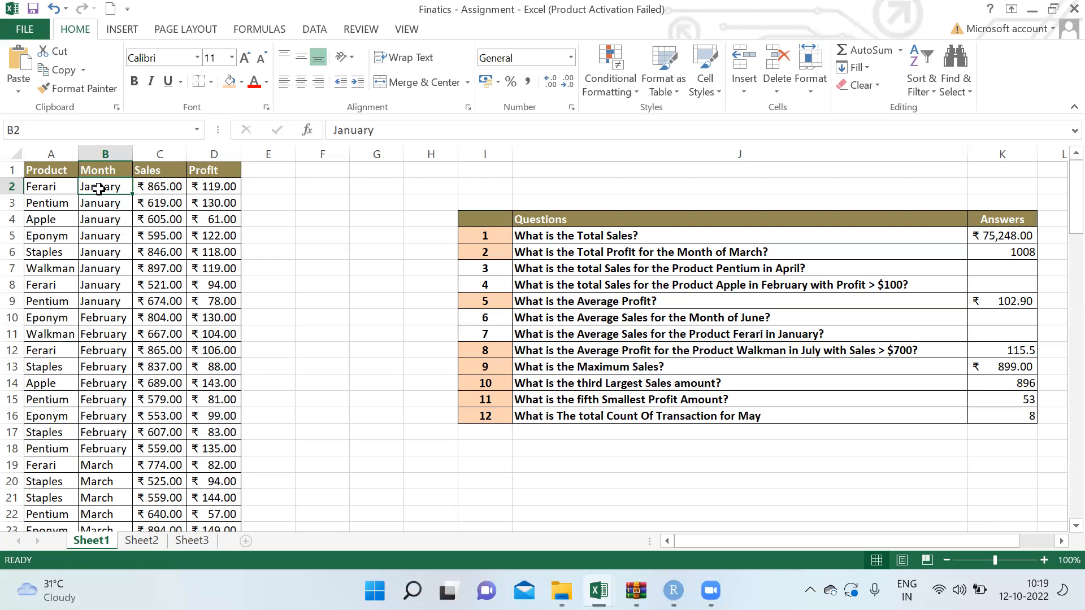
pyautogui.hotkey('ctrl', 'shift', 'Down')
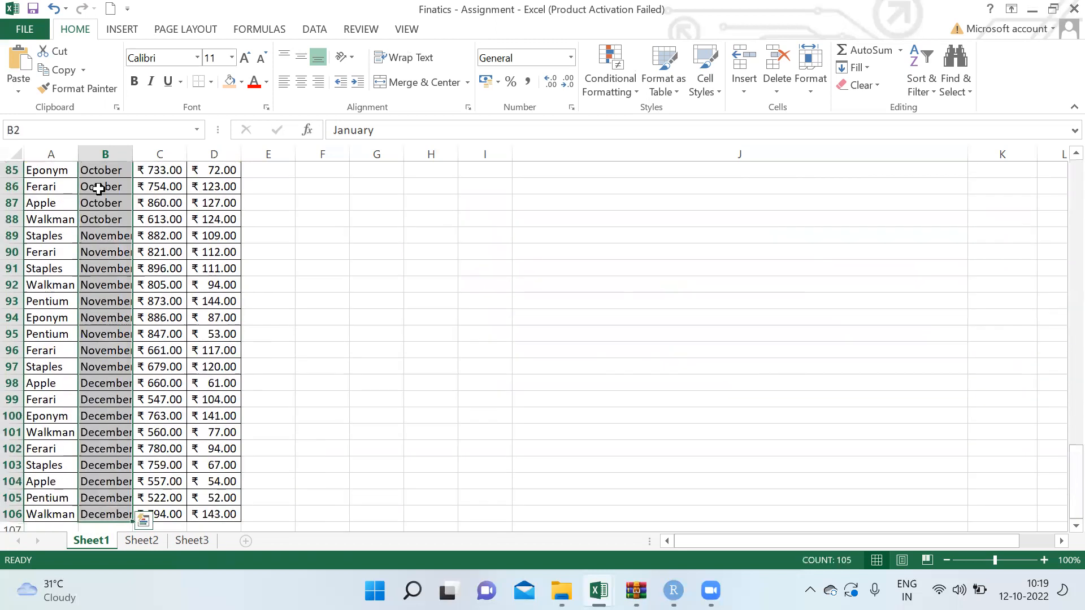
pyautogui.click(51, 134)
pyautogui.click(338, 283)
# Step: Enter a person's first name as sample text in cell F3 and reselect that cell
pyautogui.hotkey('ctrl', 'Up')
pyautogui.press('Right')
pyautogui.press('Right')
pyautogui.press('Down')
pyautogui.press('Down')
pyautogui.press('Left')
pyautogui.press('Left')
pyautogui.write('Hel')
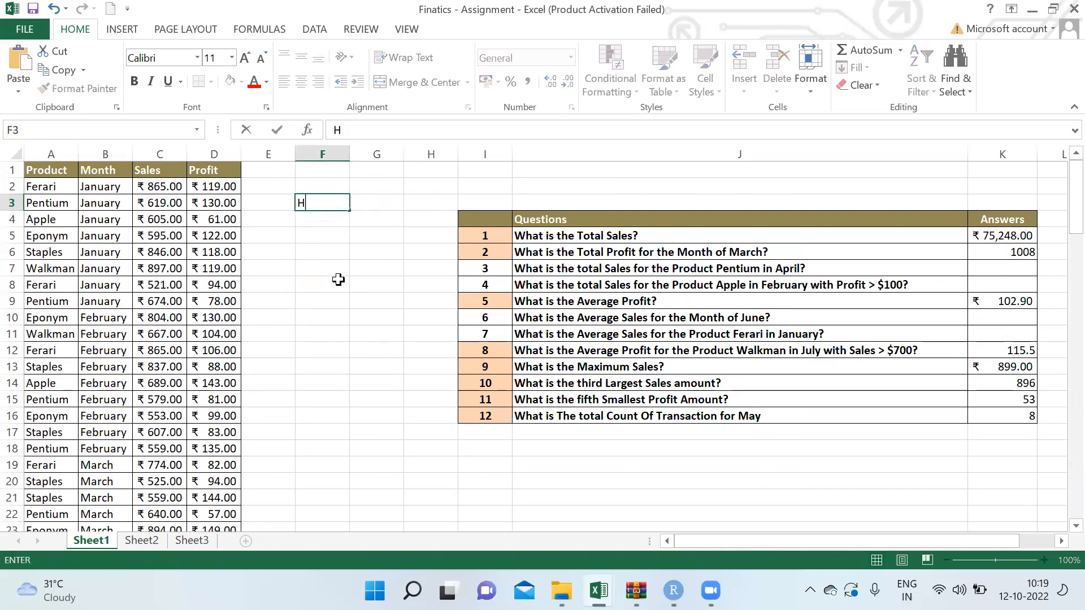
pyautogui.press('BackSpace')
pyautogui.press('BackSpace')
pyautogui.write('arsh')
pyautogui.press('Return')
pyautogui.press('Up')
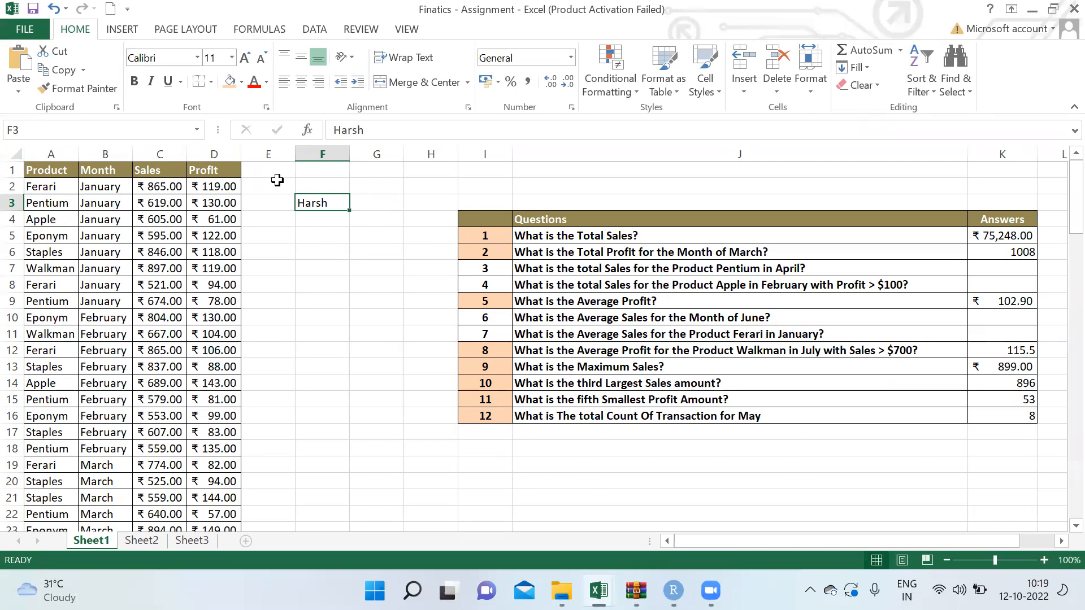
# Step: Name cell F3 after the first name it contains, and compare its reference with those of the neighbouring cells
pyautogui.click(30, 131)
pyautogui.write('Harsh')
pyautogui.press('Return')
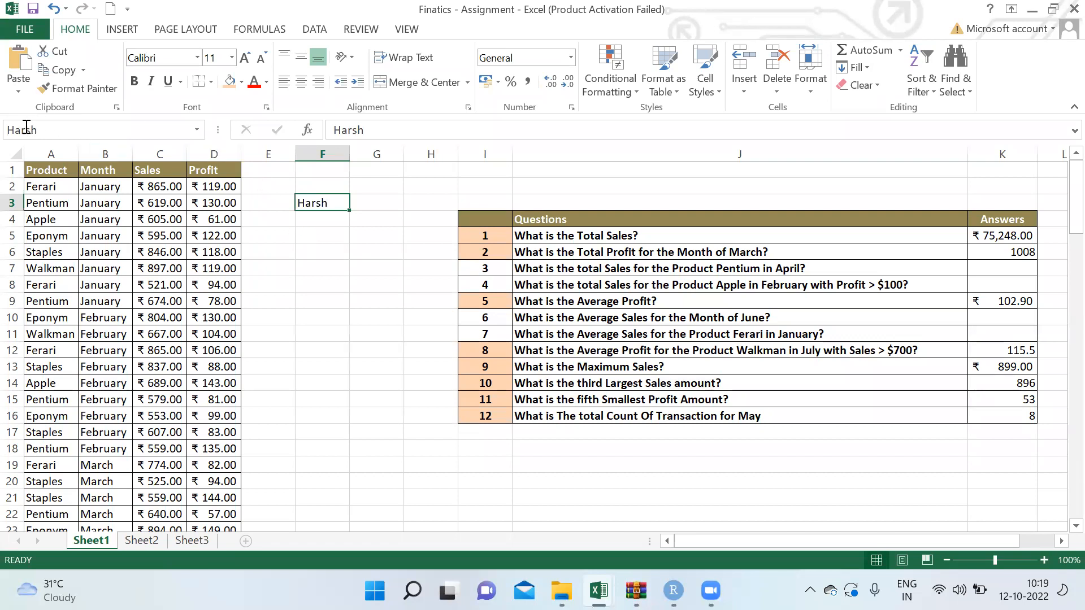
pyautogui.click(301, 171)
pyautogui.click(322, 185)
pyautogui.click(322, 218)
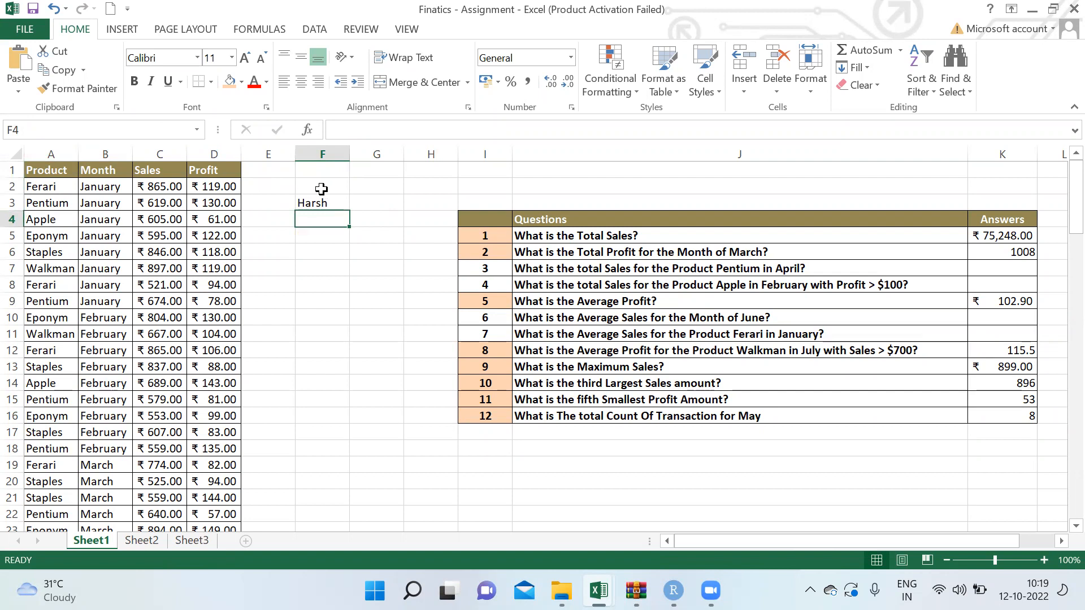
pyautogui.click(317, 202)
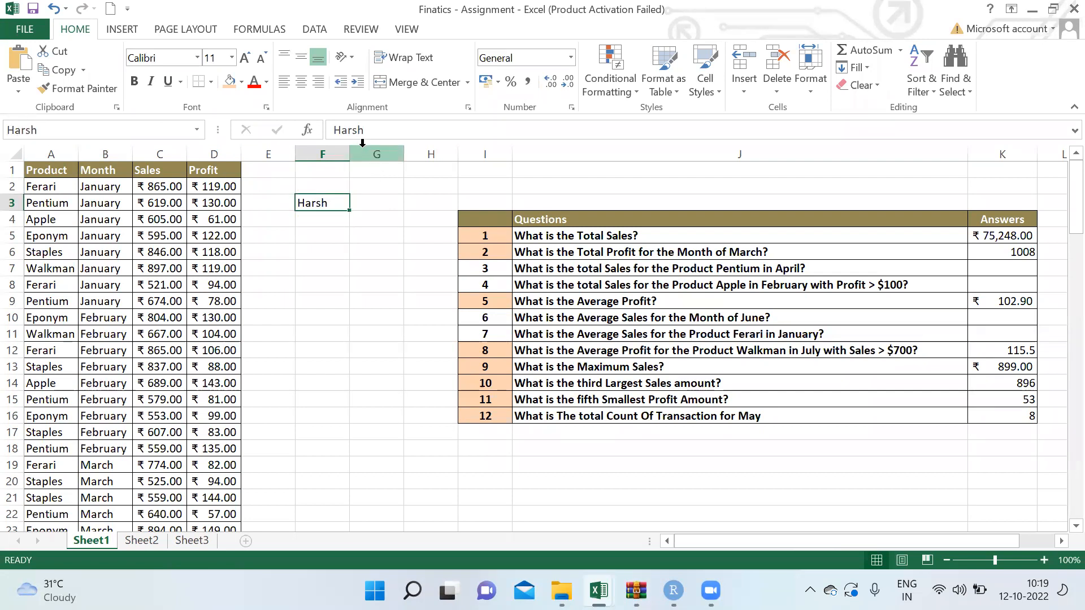
# Step: Undo the naming of cell F3 and clear its sample text
pyautogui.hotkey('ctrl', 'z')
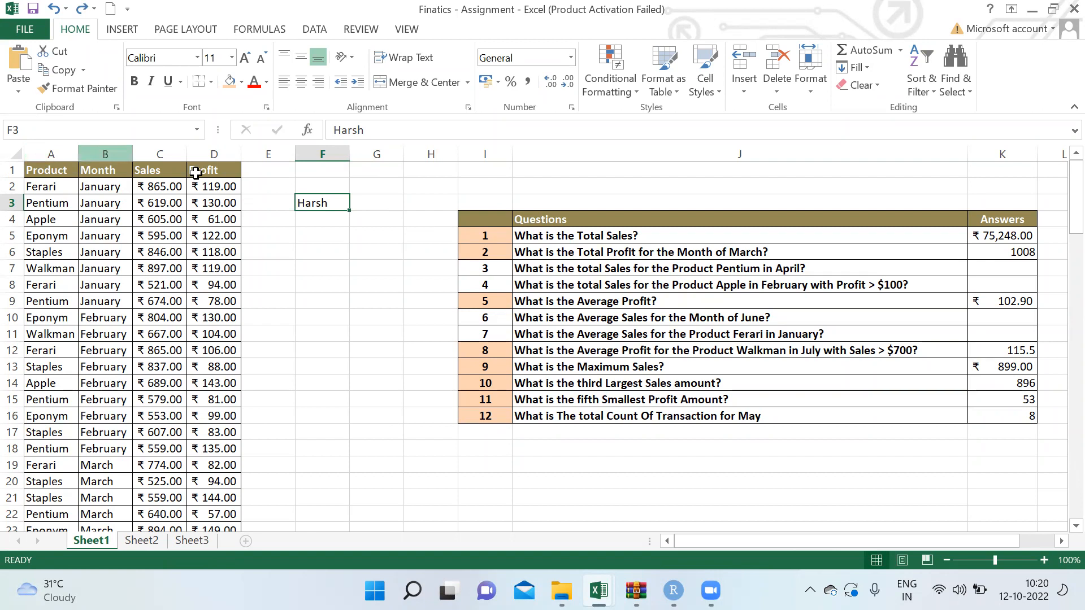
pyautogui.press('Delete')
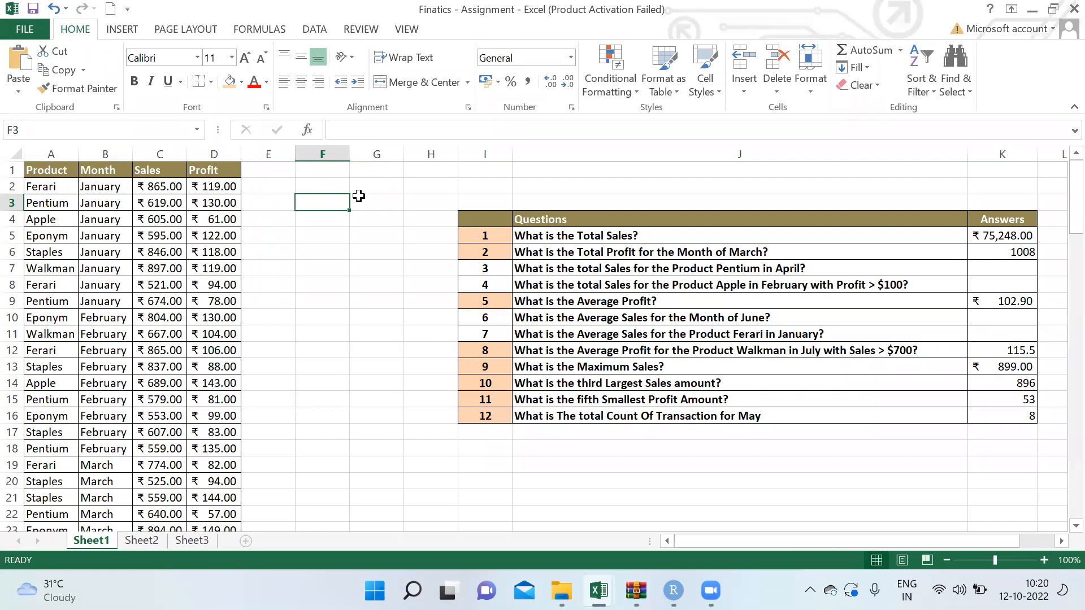
# Step: Enter the heading "Rules of naming" in cell N4, beside the questions table
pyautogui.press('Right')
pyautogui.press('Right')
pyautogui.press('Right')
pyautogui.press('Right')
pyautogui.press('Right')
pyautogui.press('Right')
pyautogui.press('Right')
pyautogui.press('Right')
pyautogui.press('Right')
pyautogui.press('Right')
pyautogui.press('Right')
pyautogui.press('Right')
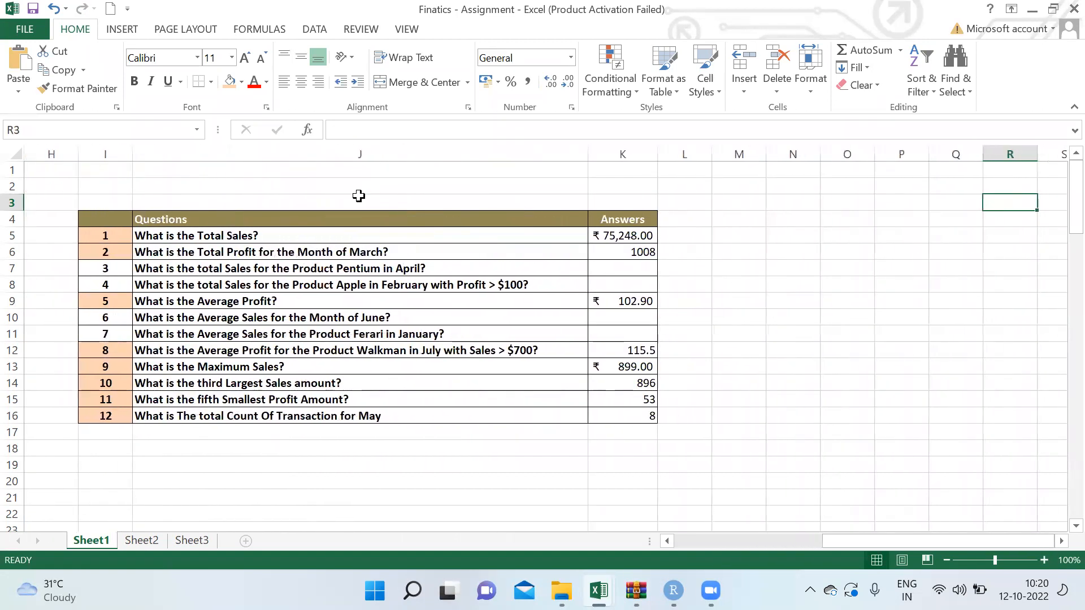
pyautogui.press('Right')
pyautogui.press('Left')
pyautogui.press('Left')
pyautogui.press('Left')
pyautogui.press('Left')
pyautogui.press('Down')
pyautogui.press('Left')
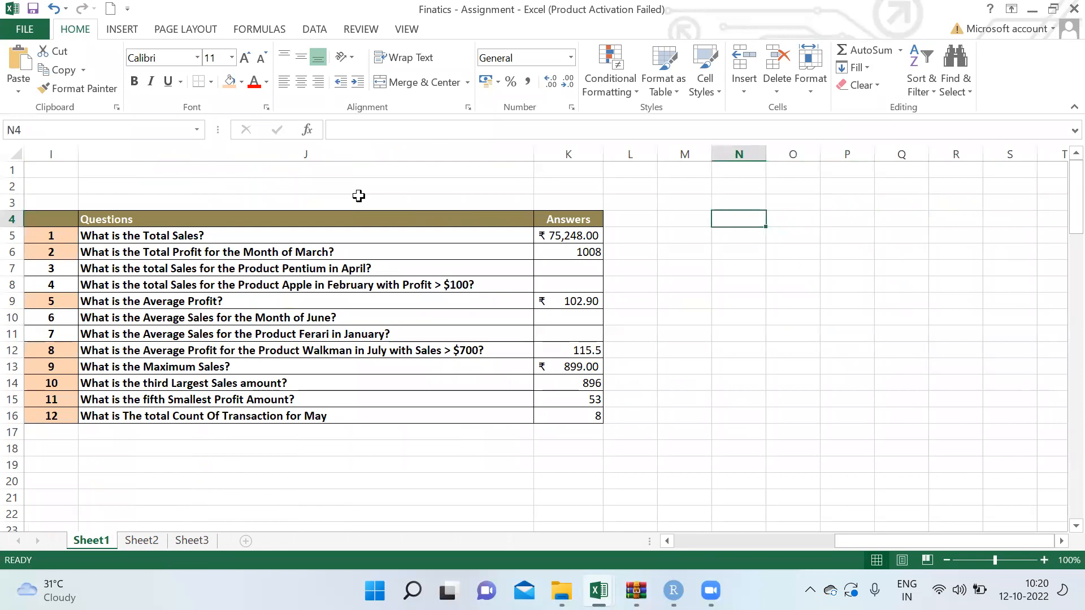
pyautogui.write('Rules of')
pyautogui.write(' am')
pyautogui.press('BackSpace')
pyautogui.press('BackSpace')
pyautogui.write('naming')
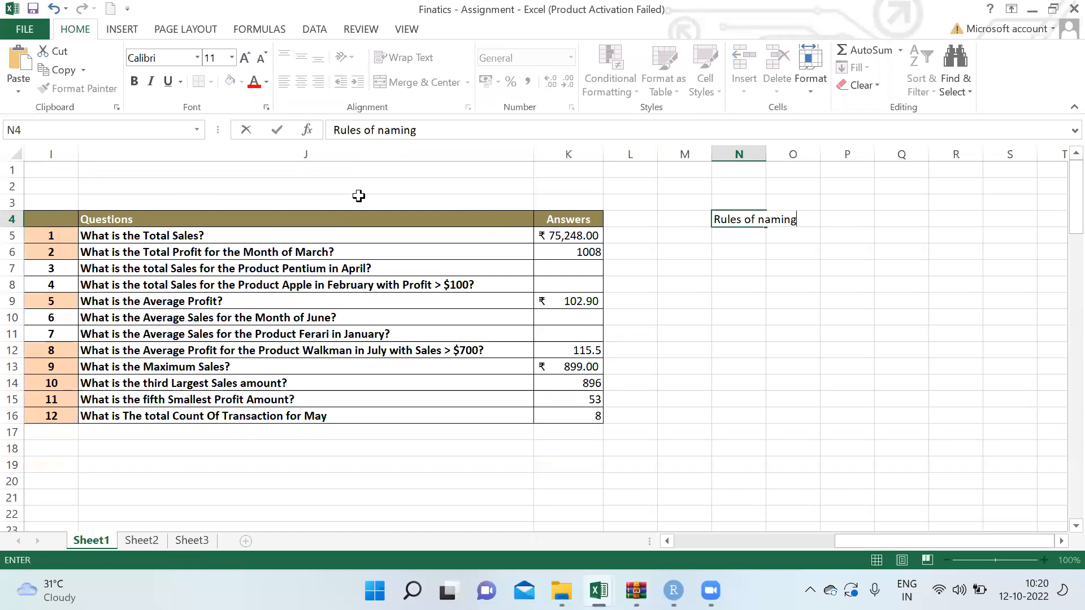
pyautogui.press('Return')
# Step: Enter "-no spaces" as the first naming rule in N5 and reselect that cell
pyautogui.write('-')
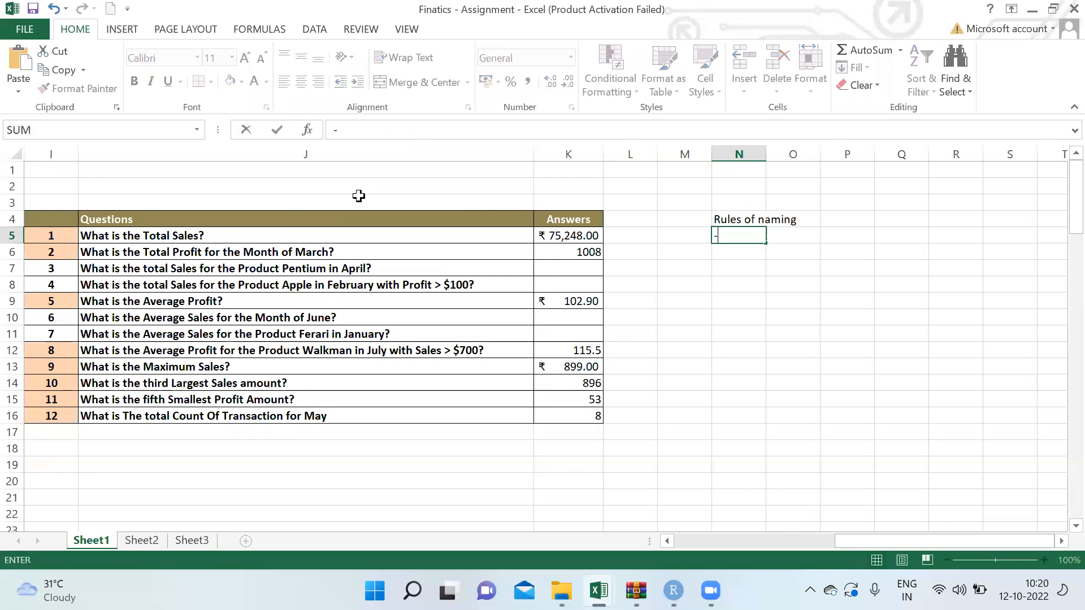
pyautogui.write('no spaces')
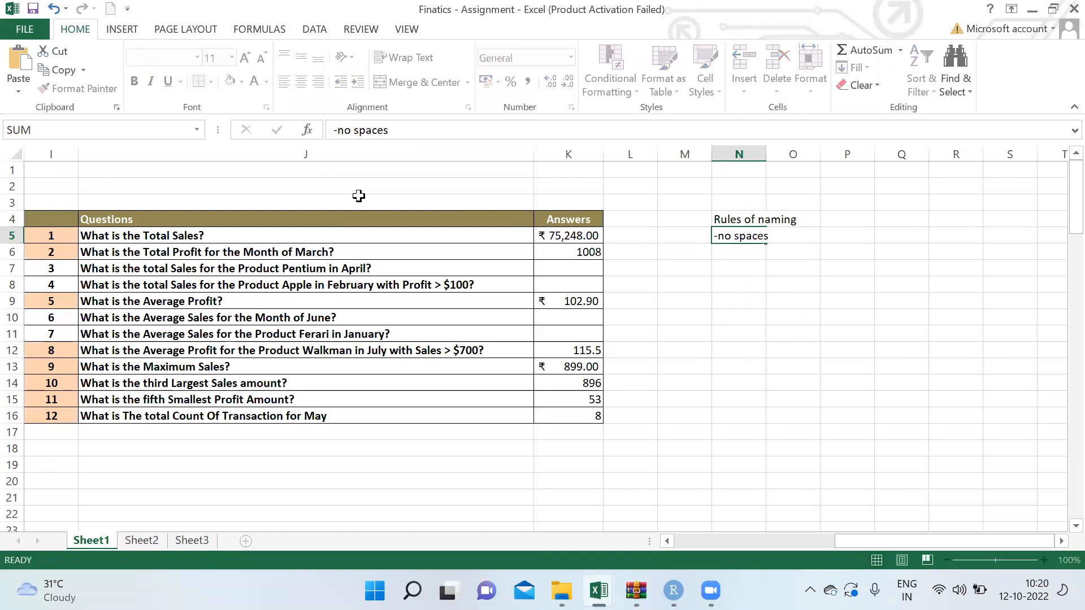
pyautogui.press('Return')
pyautogui.press('Up')
pyautogui.hscroll(1, 350, 187)
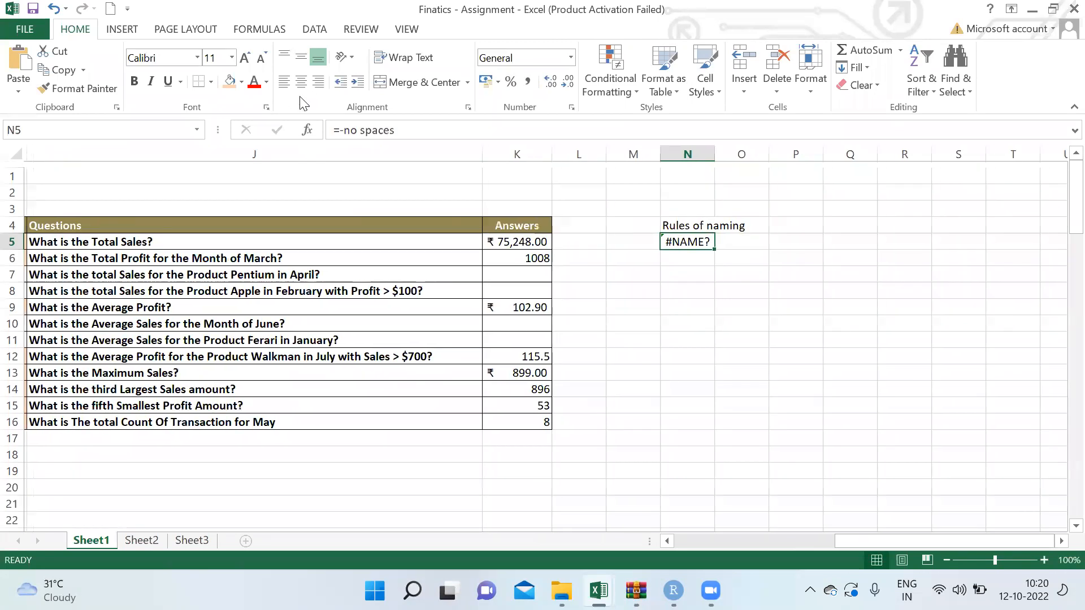
# Step: Remove the leading equals sign and hyphen from N5 so the rule reads "no spaces"
pyautogui.scroll(-1, 305, 124)
pyautogui.click(338, 131)
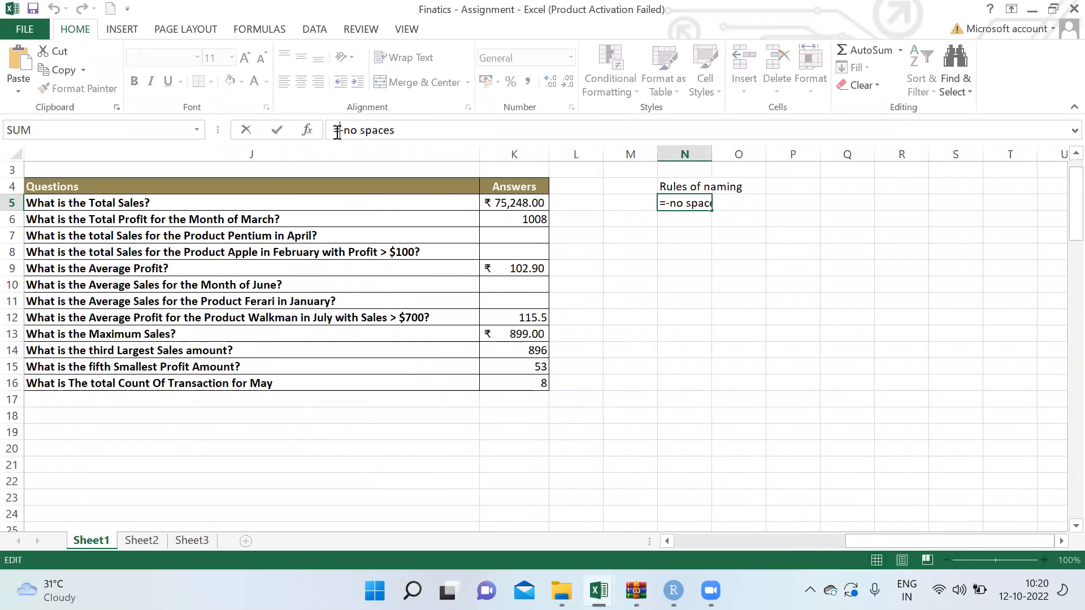
pyautogui.press('BackSpace')
pyautogui.press('BackSpace')
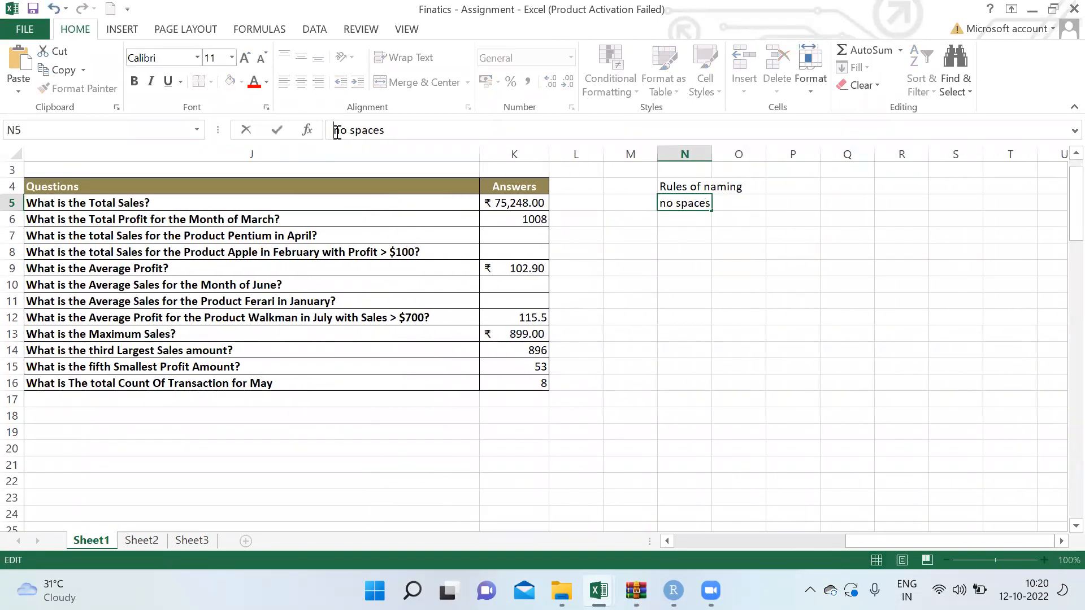
pyautogui.press('Return')
pyautogui.press('Up')
pyautogui.press('Down')
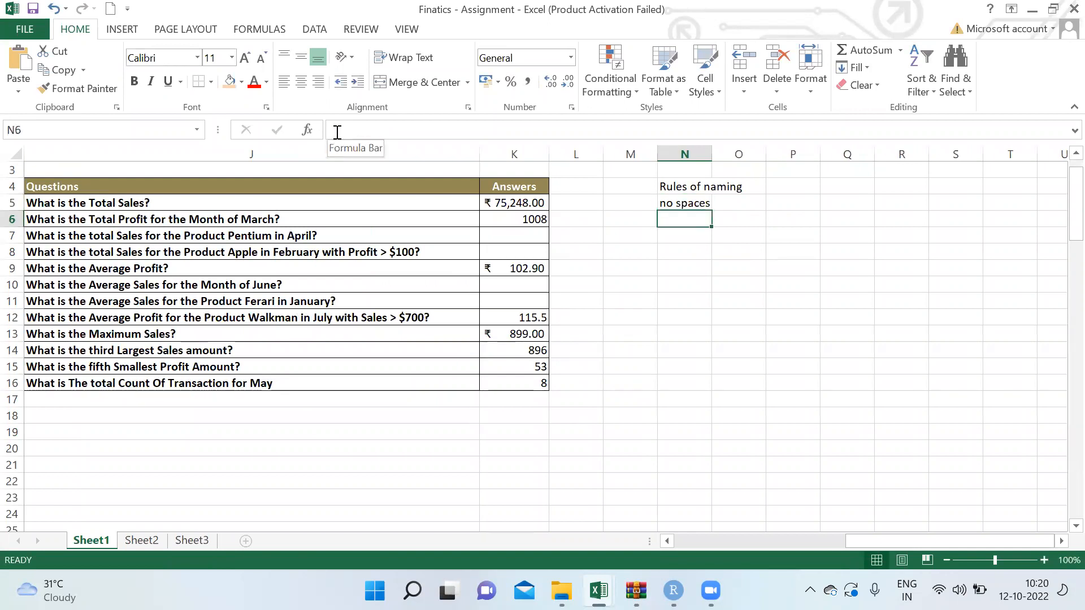
# Step: Enter the second naming rule "it should not start with numbers" in N6
pyautogui.write('it should b')
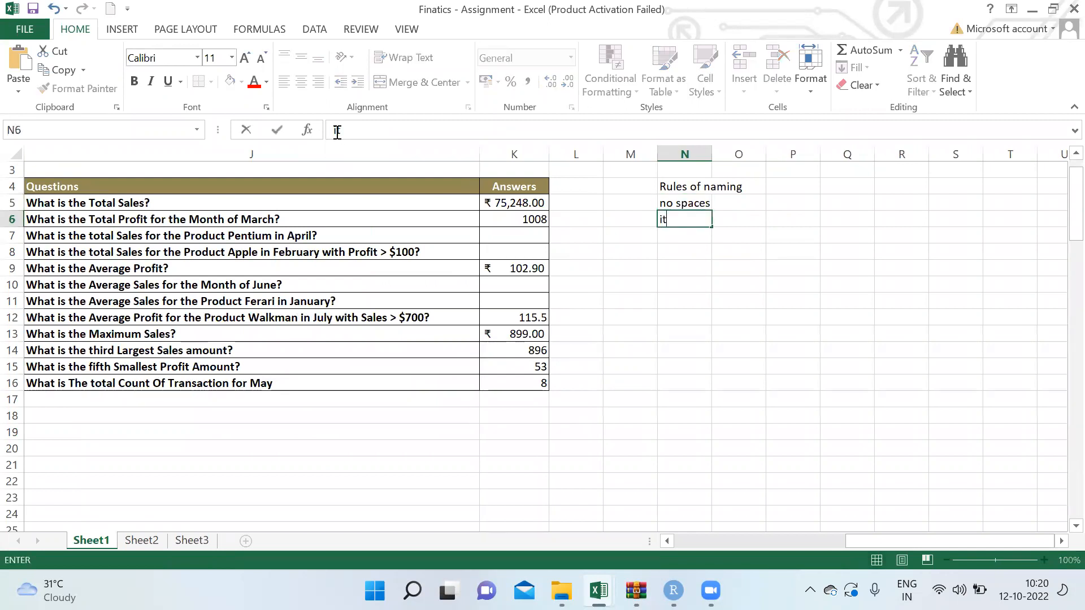
pyautogui.press('BackSpace')
pyautogui.write('not start with numbers')
pyautogui.hotkey('ctrl', 'Return')
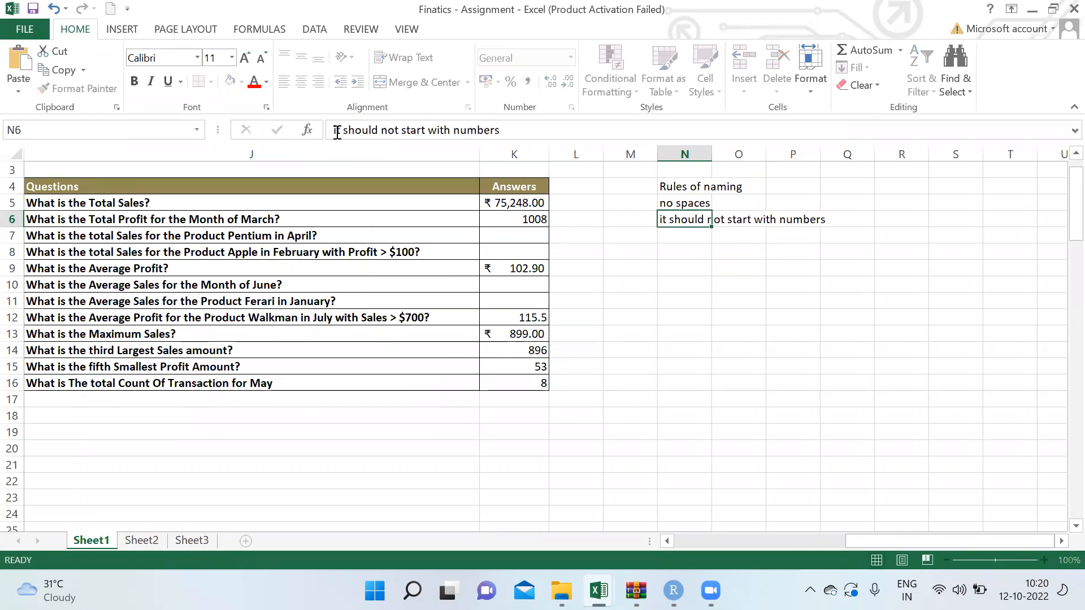
# Step: Enter the third naming rule "there should be no special characters" in N7
pyautogui.press('Down')
pyautogui.write('there')
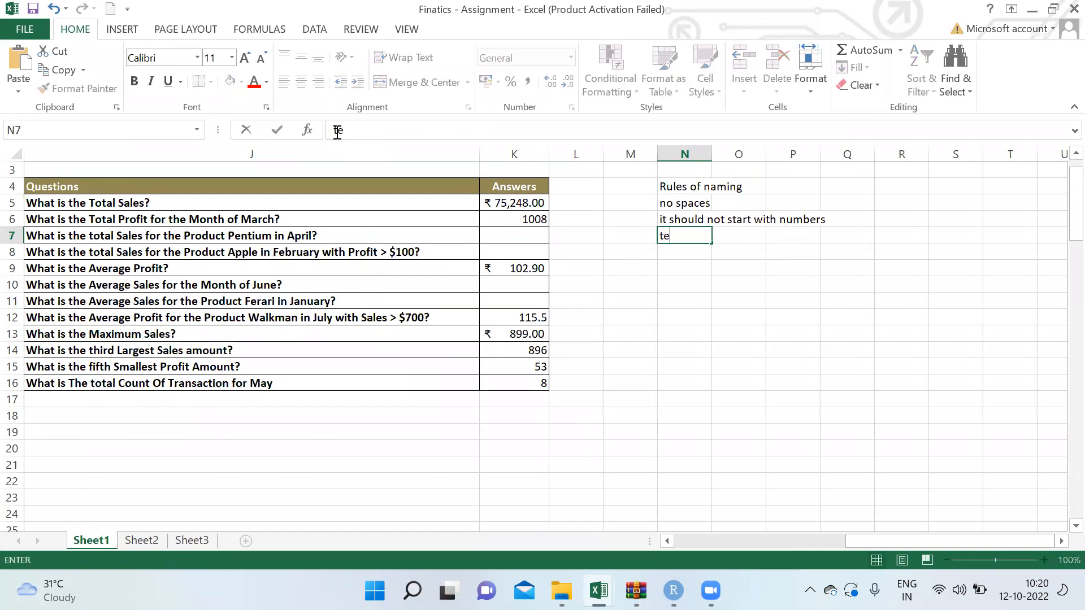
pyautogui.write(' sholld b')
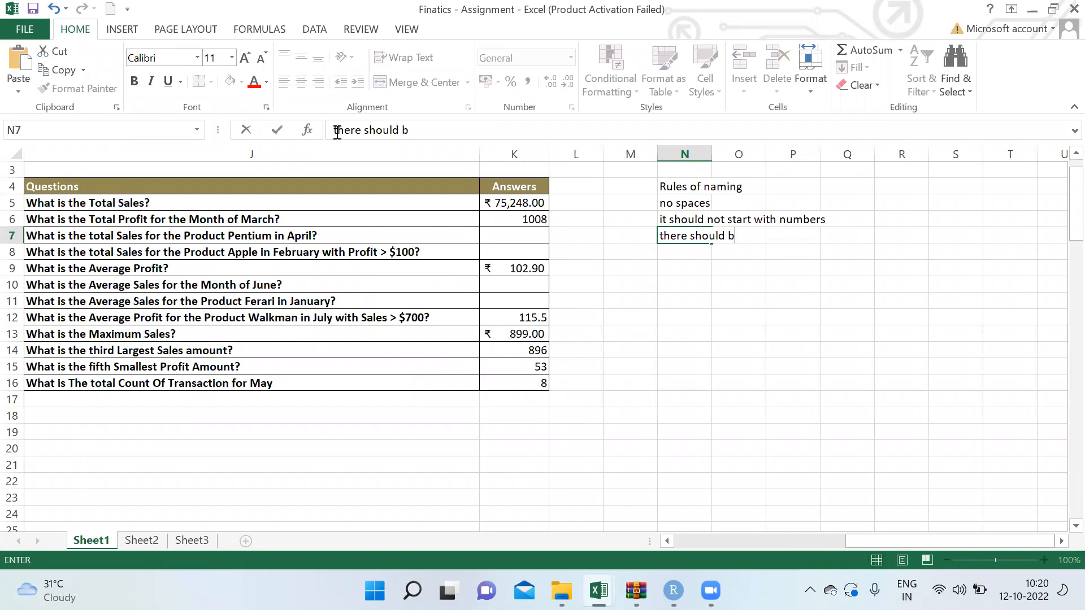
pyautogui.write('e no special')
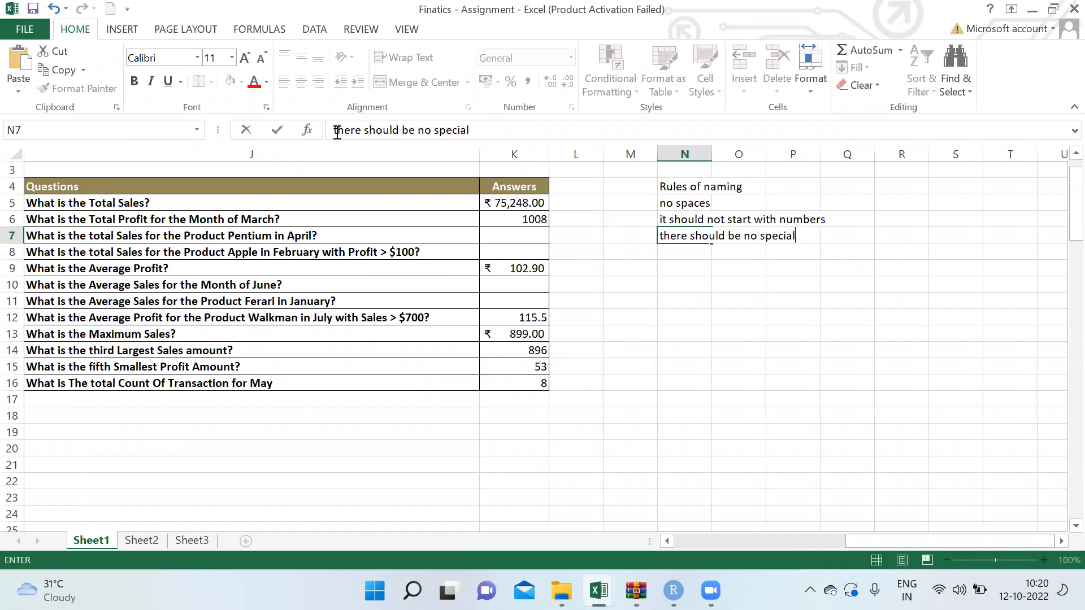
pyautogui.write(' characters')
pyautogui.press('Return')
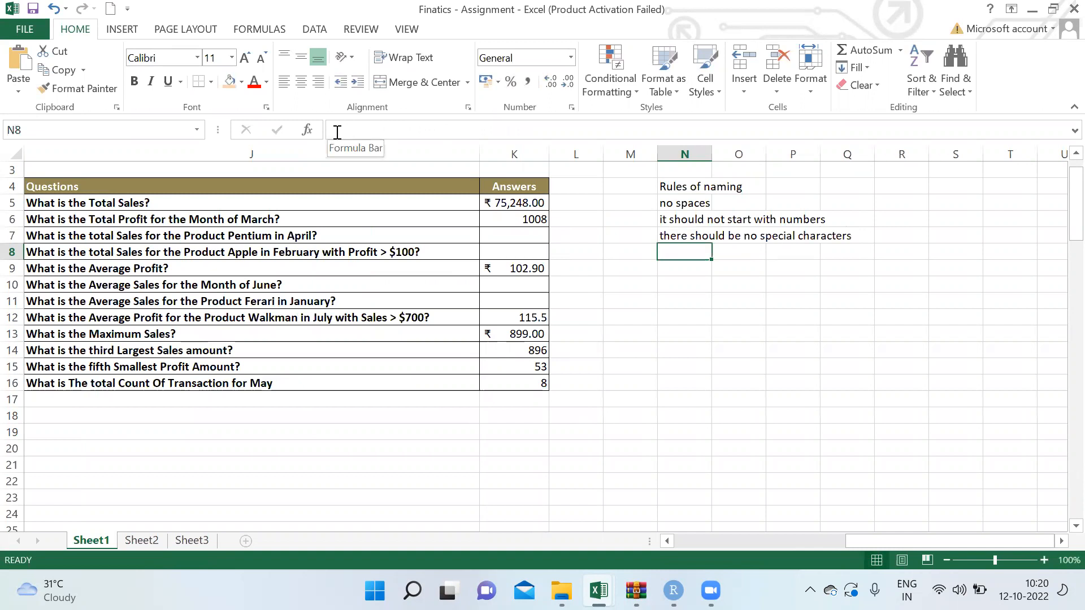
# Step: Enter the fourth naming rule "the name should not be more than 255 characters" in N8
pyautogui.write('the')
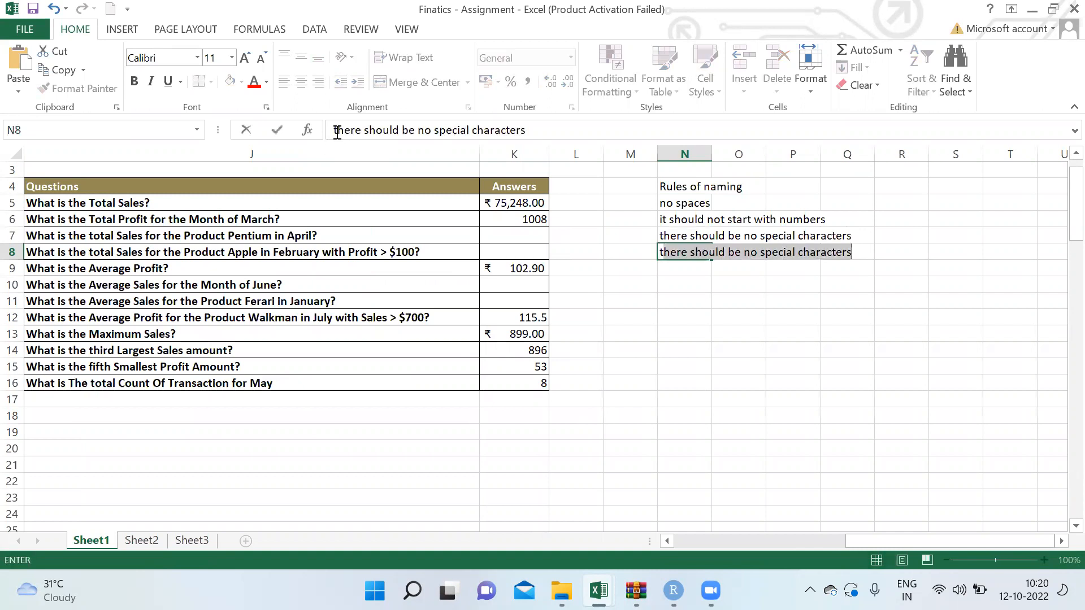
pyautogui.write(' names ')
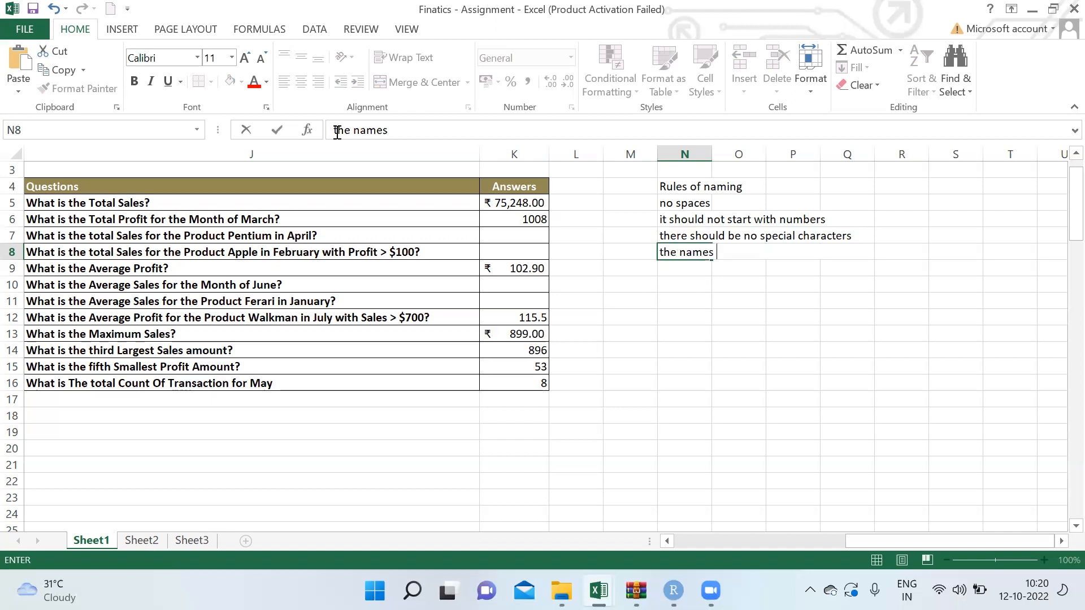
pyautogui.press('BackSpace')
pyautogui.press('BackSpace')
pyautogui.write(' should not be more')
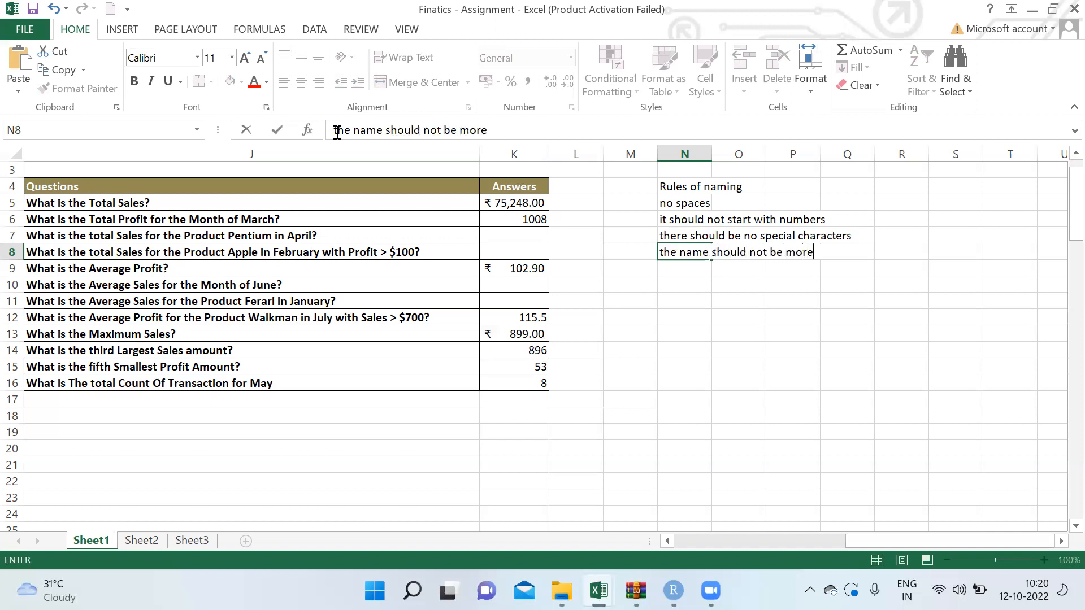
pyautogui.write(' than 255 cha')
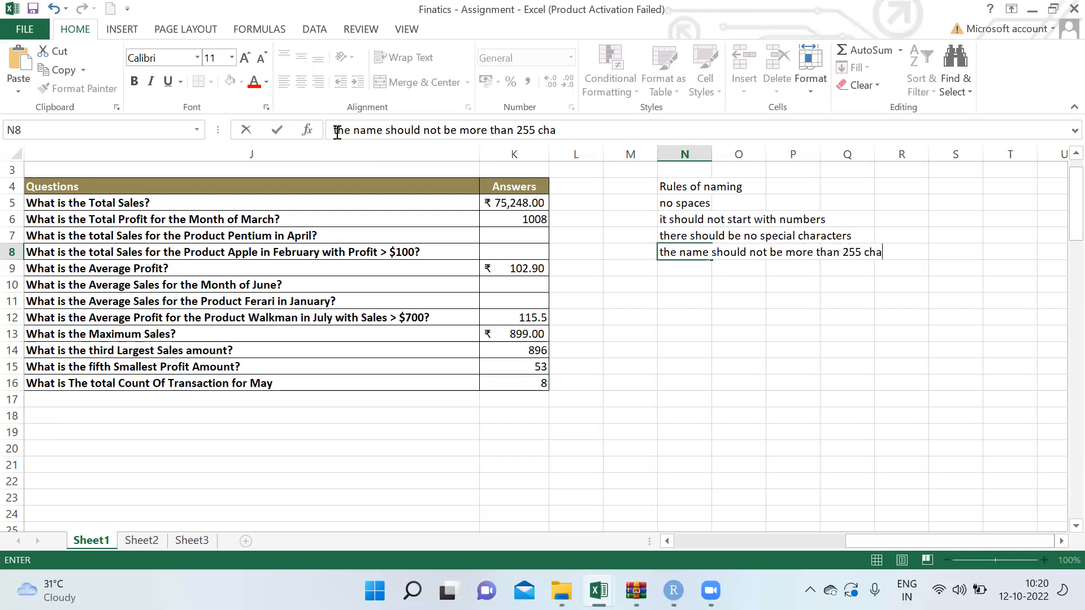
pyautogui.write('racters')
pyautogui.press('Return')
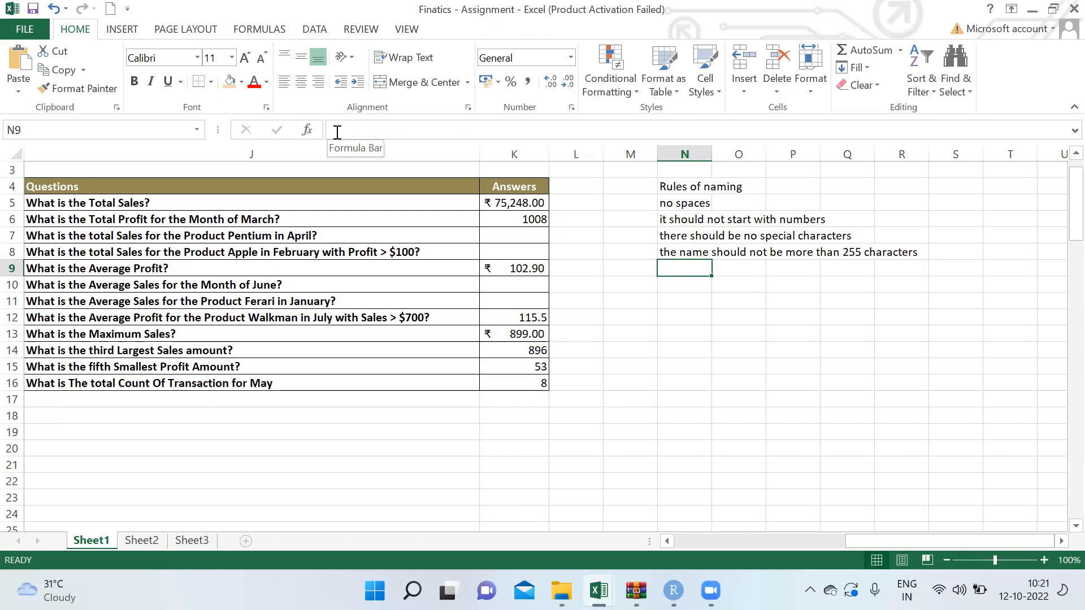
# Step: Go through the Product, Month, Sales and Profit columns of the data table, selecting the entries of each in turn
pyautogui.hotkey('ctrl', 'Home')
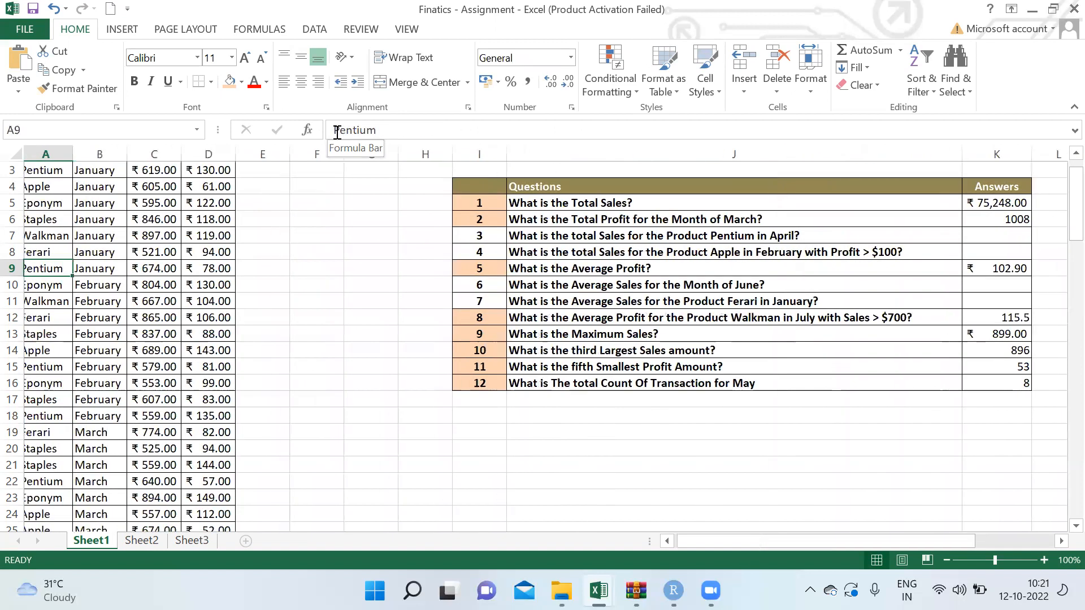
pyautogui.hotkey('ctrl', 'shift', 'Down')
pyautogui.hotkey('ctrl', 'Home')
pyautogui.press('Down')
pyautogui.hotkey('ctrl', 'shift', 'Down')
pyautogui.hotkey('ctrl', 'Home')
pyautogui.press('Right')
pyautogui.press('Down')
pyautogui.press('Down')
pyautogui.hotkey('ctrl', 'shift', 'Down')
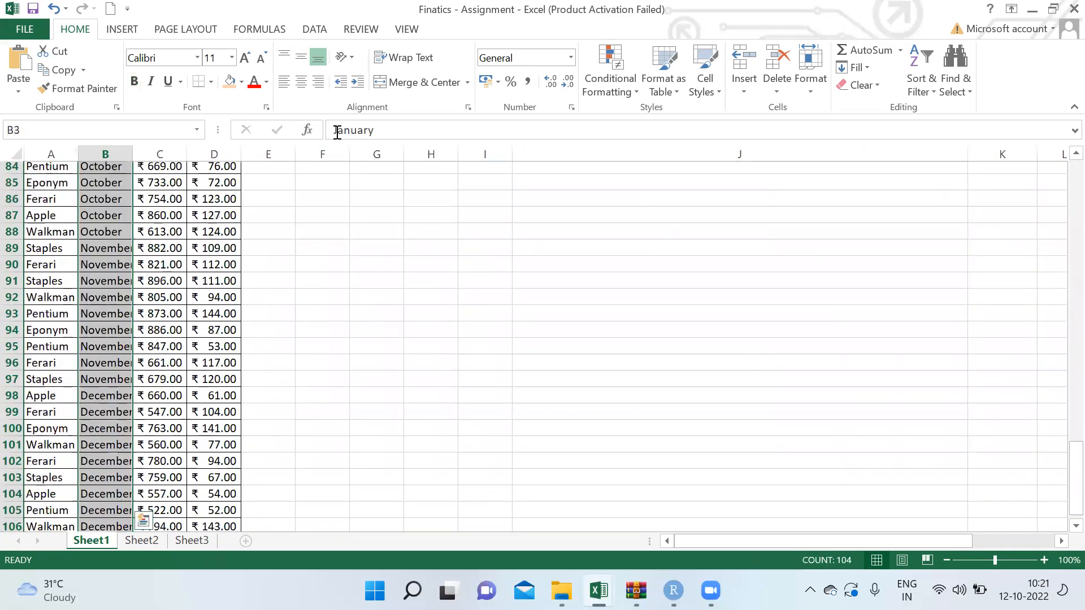
pyautogui.press('Up')
pyautogui.press('Right')
pyautogui.press('Down')
pyautogui.hotkey('ctrl', 'shift', 'Down')
pyautogui.press('Up')
pyautogui.press('Right')
pyautogui.hotkey('ctrl', 'shift', 'Down')
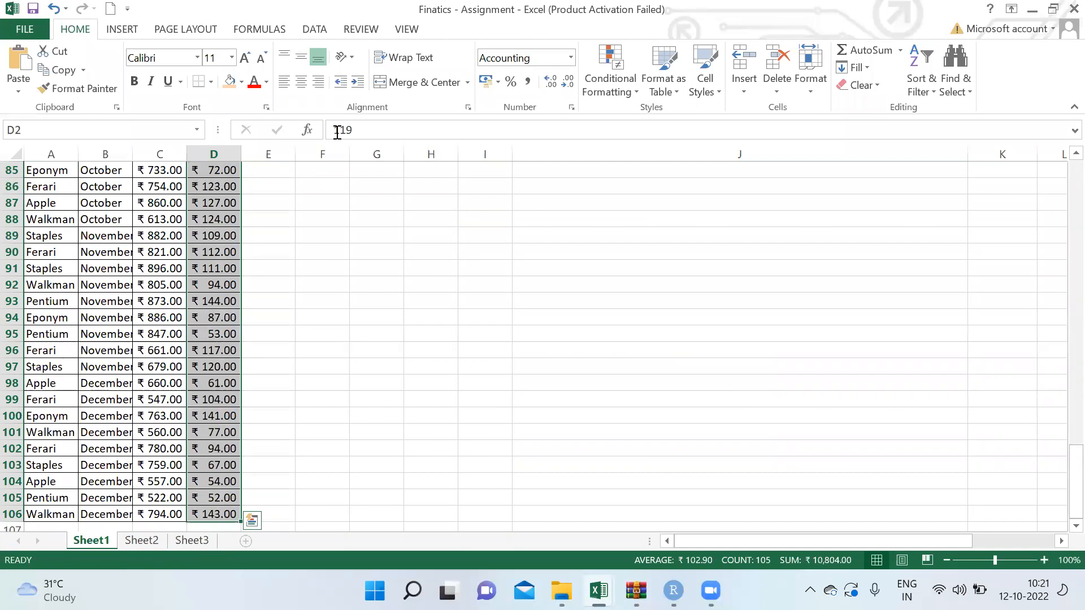
# Step: Create named ranges from the whole data table A1:D106, using only the top row labels and not the left column
pyautogui.hotkey('ctrl', 'Up')
pyautogui.press('Left')
pyautogui.press('Left')
pyautogui.press('Left')
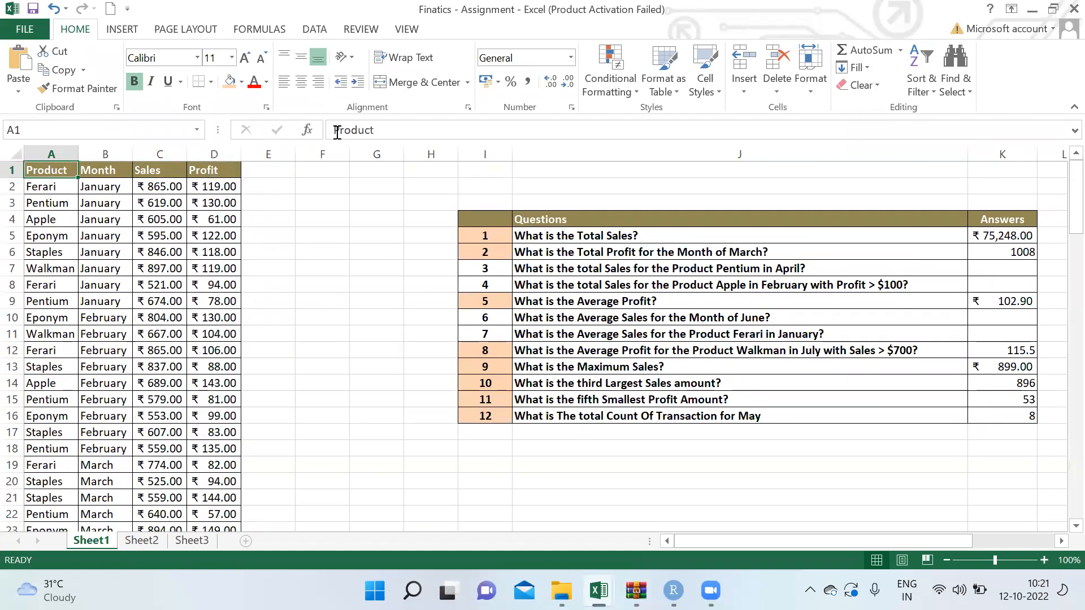
pyautogui.hotkey('shift', 'Right')
pyautogui.hotkey('shift', 'Right')
pyautogui.hotkey('shift', 'Right')
pyautogui.hotkey('ctrl', 'shift', 'Down')
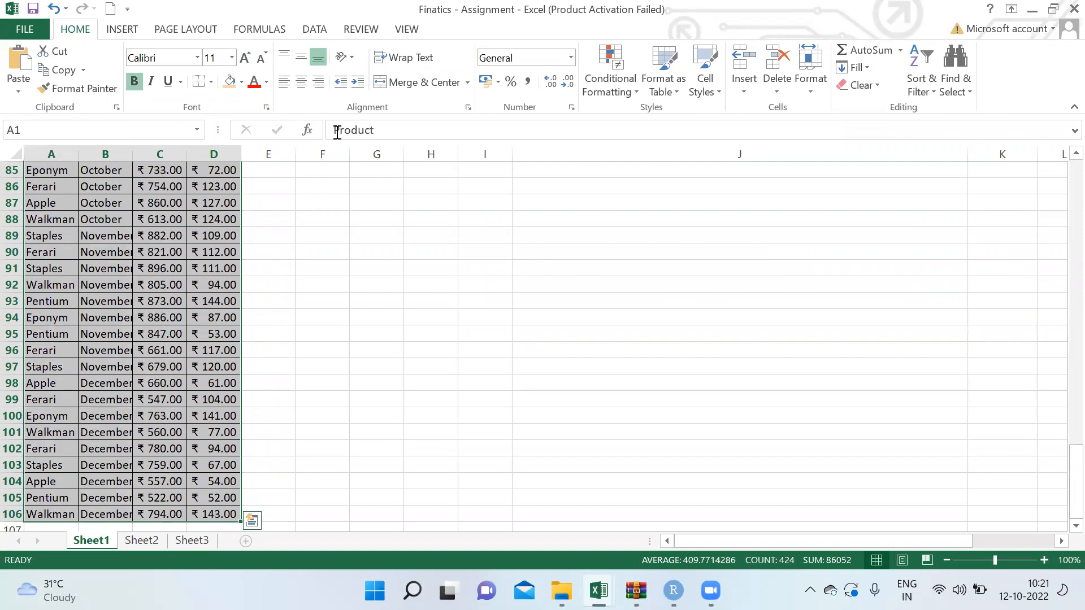
pyautogui.click(246, 34)
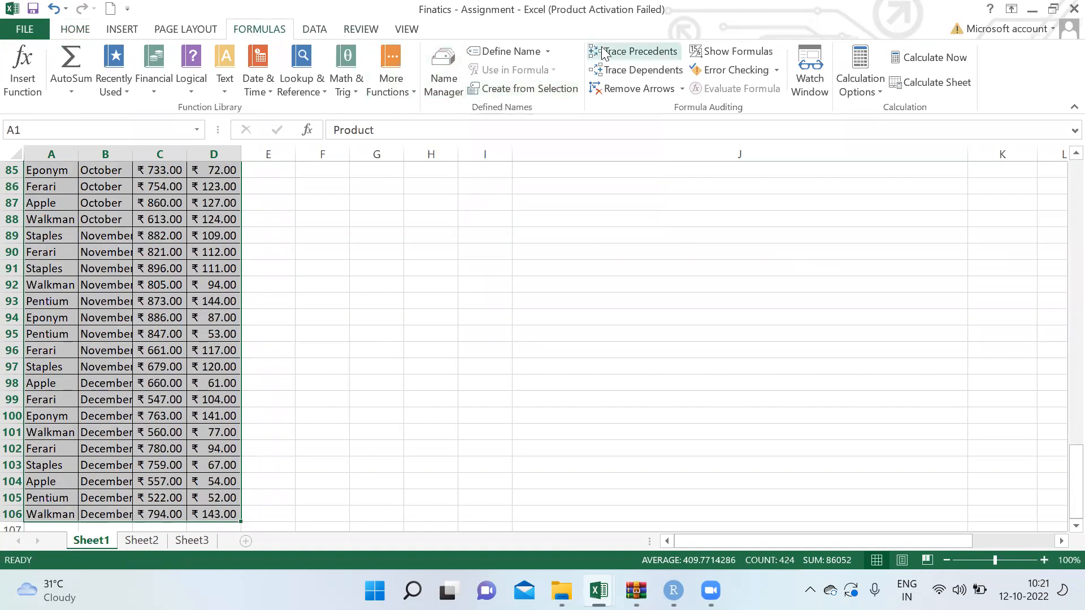
pyautogui.click(507, 88)
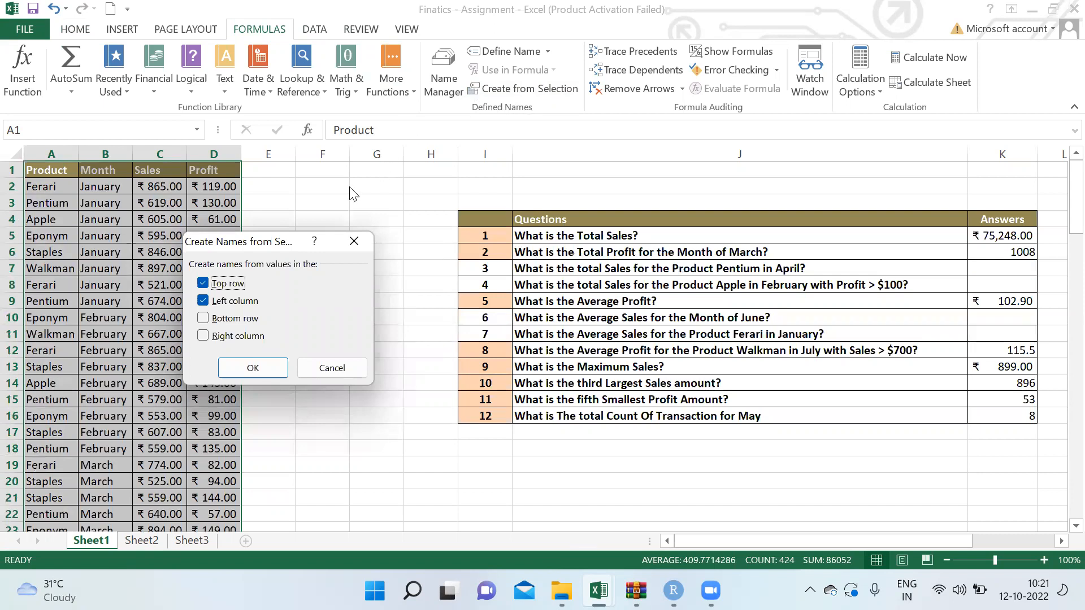
pyautogui.moveTo(272, 242); pyautogui.dragTo(392, 101)
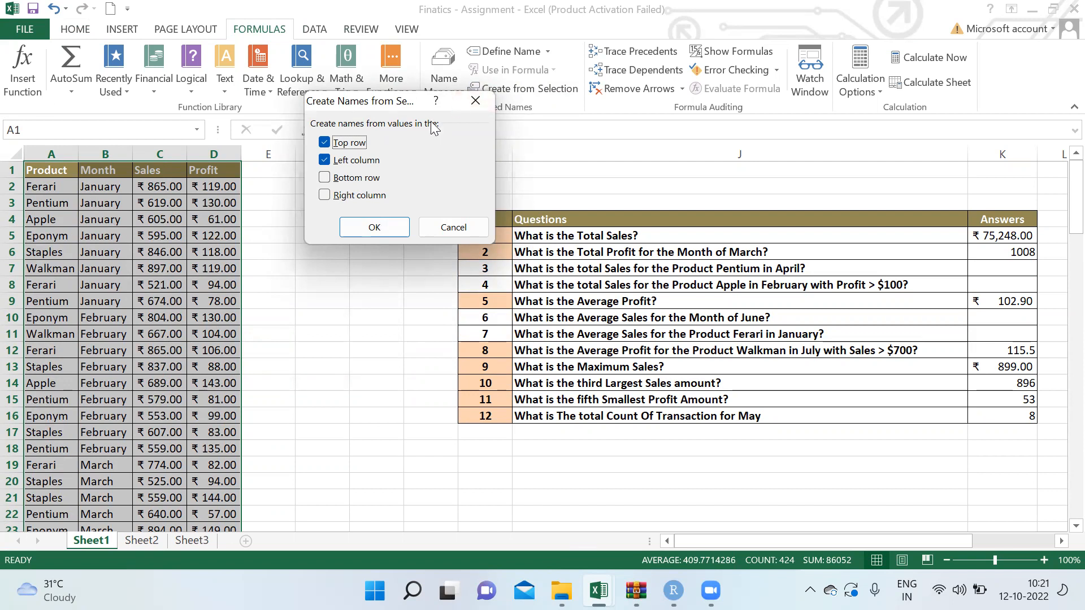
pyautogui.click(365, 163)
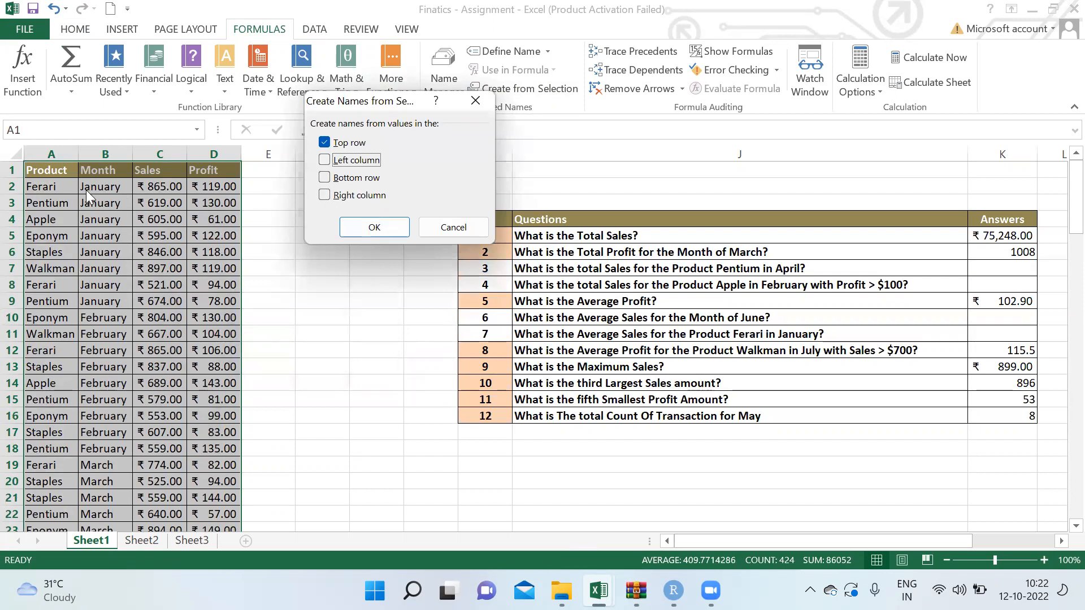
pyautogui.click(375, 234)
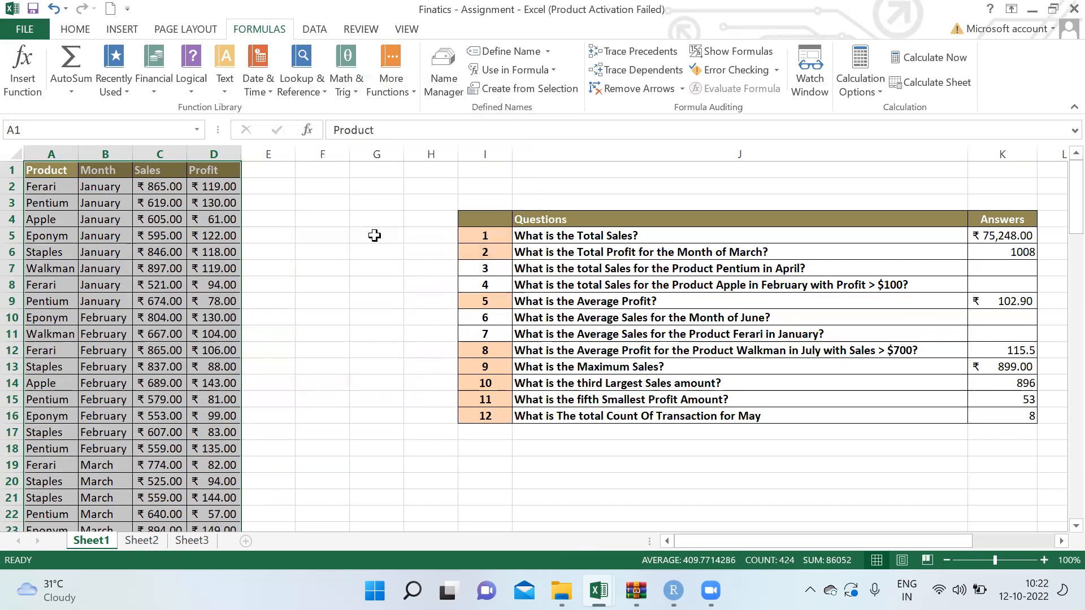
# Step: Select the Product entries and the Month entries below their headers to check which name each range carries
pyautogui.click(57, 202)
pyautogui.click(55, 192)
pyautogui.press('Up')
pyautogui.press('Down')
pyautogui.hotkey('ctrl', 'shift', 'Down')
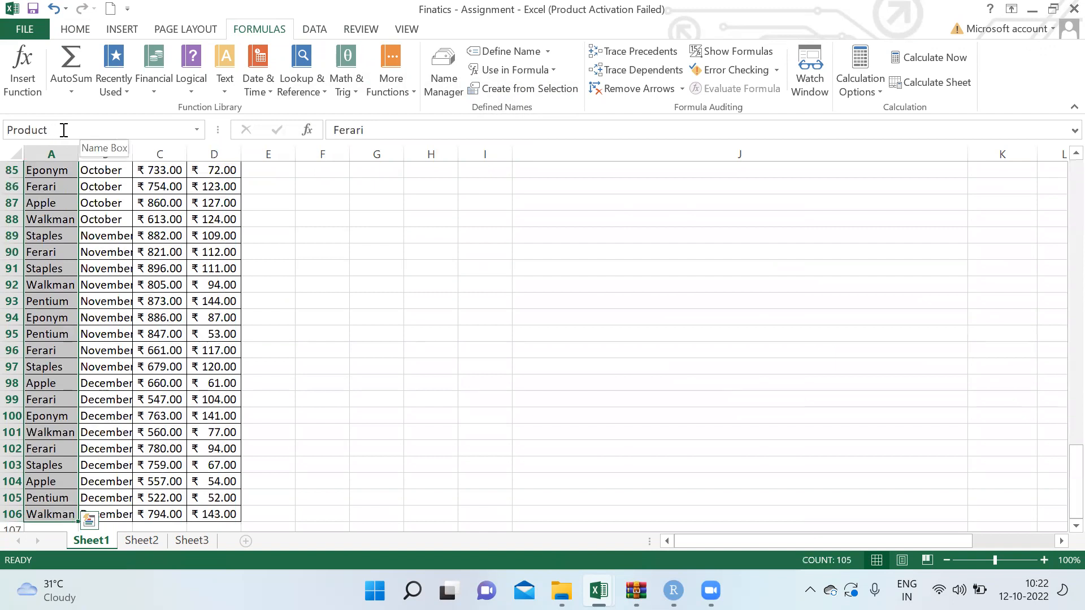
pyautogui.click(101, 190)
pyautogui.hotkey('ctrl', 'Up')
pyautogui.press('Down')
pyautogui.hotkey('ctrl', 'shift', 'Down')
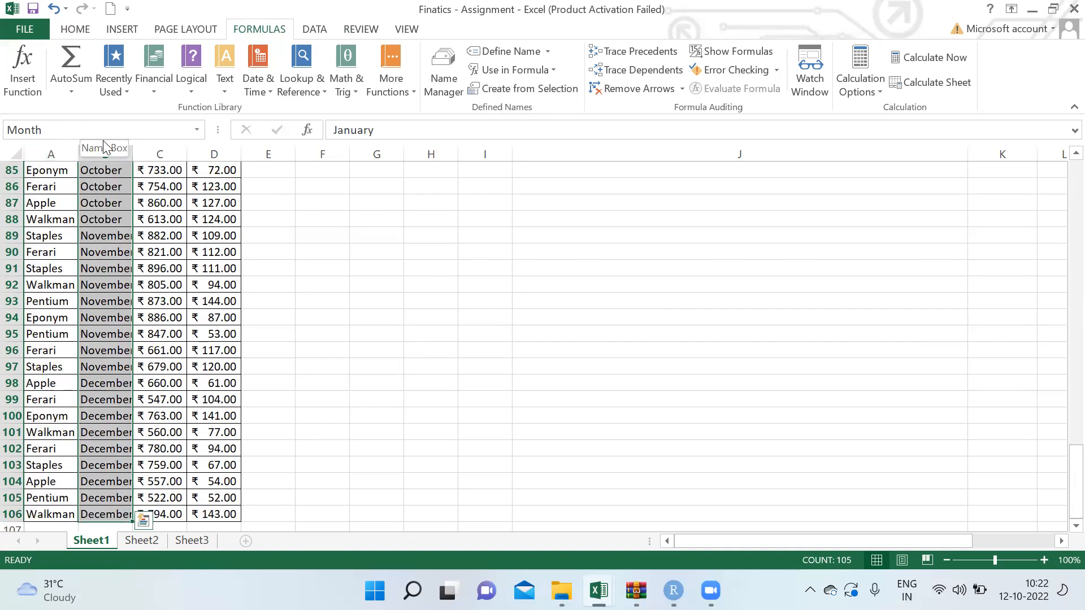
# Step: Select the Sales entries and the Profit entries below their headers to check their range names
pyautogui.click(152, 186)
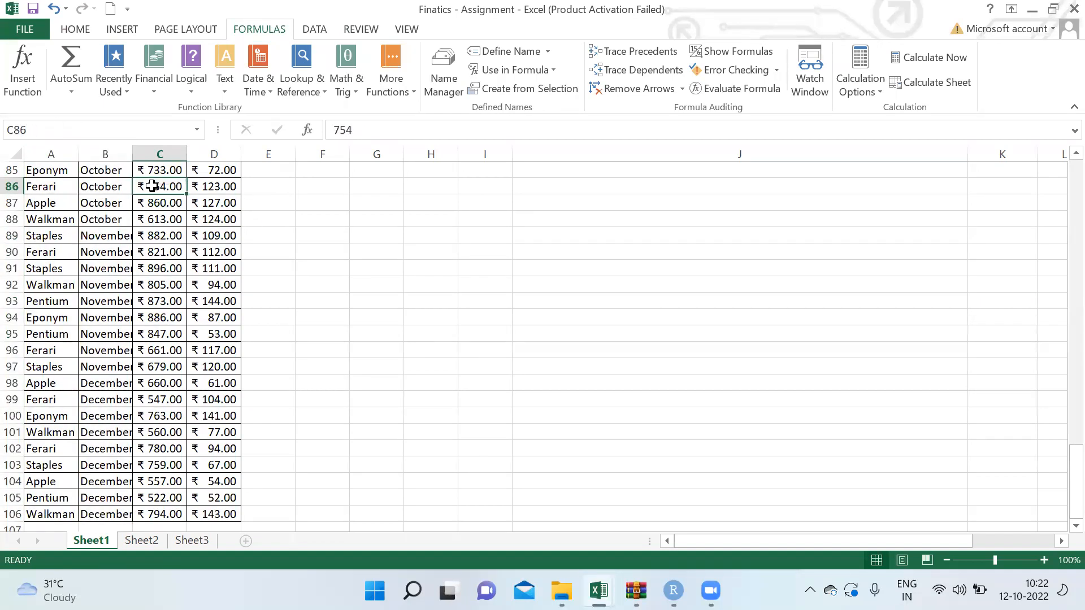
pyautogui.hotkey('ctrl', 'Up')
pyautogui.press('Down')
pyautogui.hotkey('ctrl', 'shift', 'Down')
pyautogui.hotkey('ctrl', 'shift', 'Up')
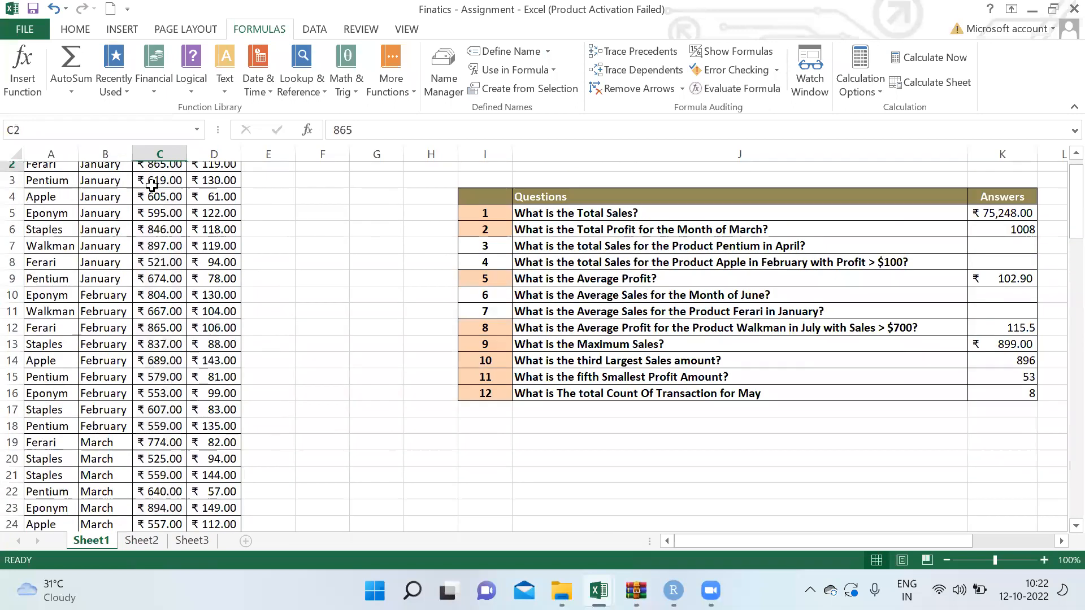
pyautogui.press('Right')
pyautogui.hotkey('ctrl', 'shift', 'Down')
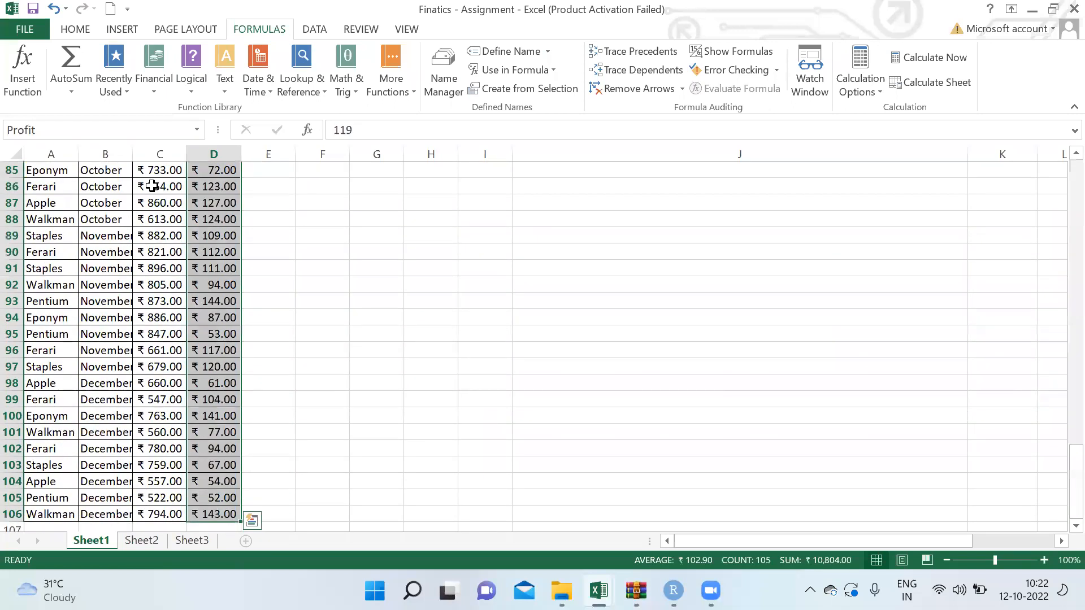
# Step: Repeat creating names from the selection A1:D106, with Left column turned off and Top row kept on
pyautogui.hotkey('ctrl', 'Home')
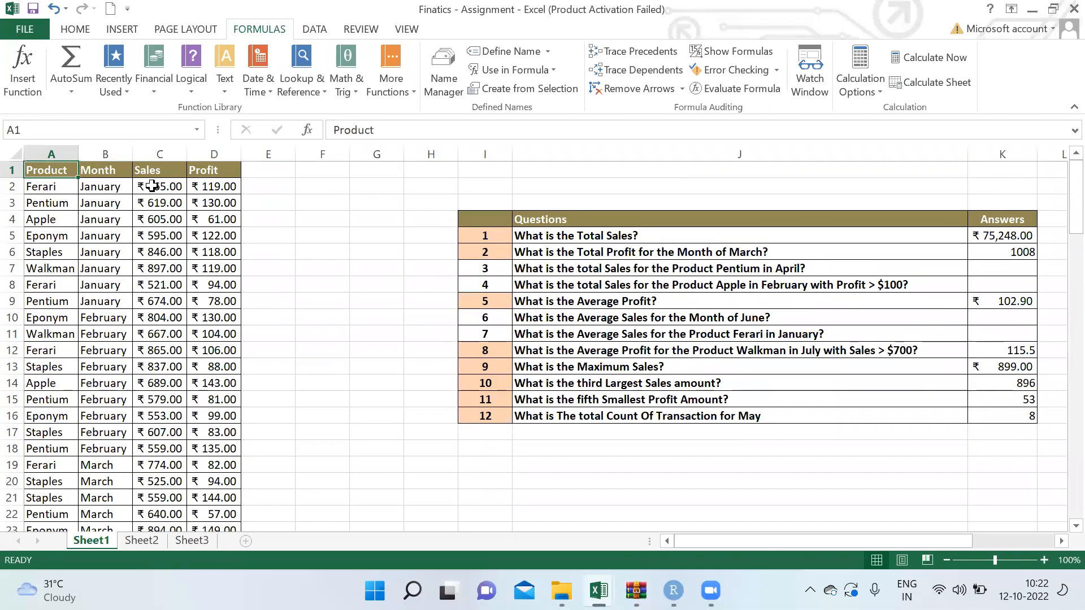
pyautogui.hotkey('ctrl', 'shift', 'Right')
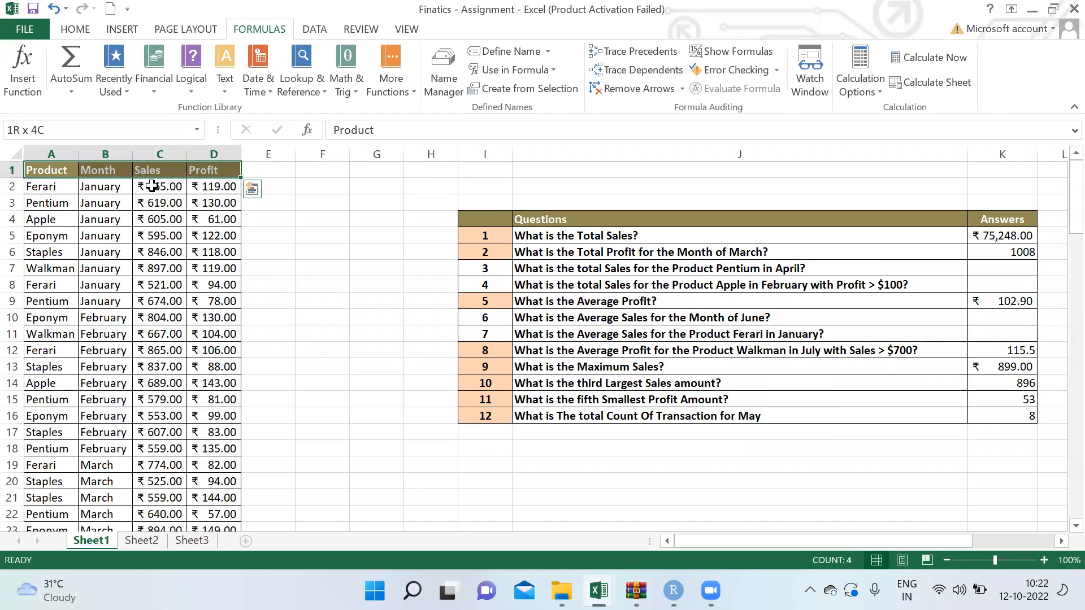
pyautogui.hotkey('ctrl', 'shift', 'Down')
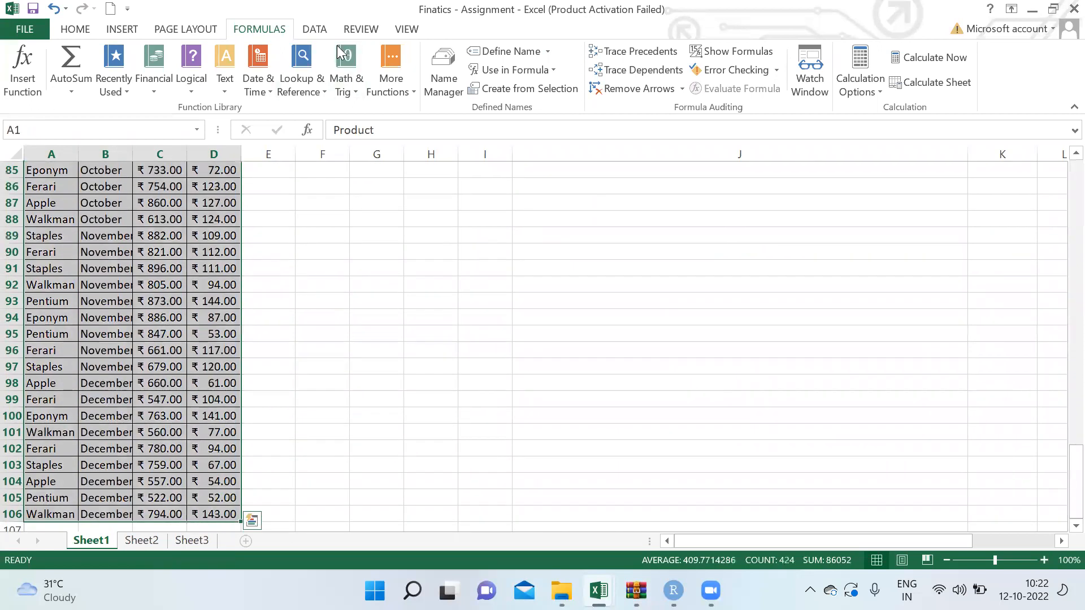
pyautogui.click(507, 93)
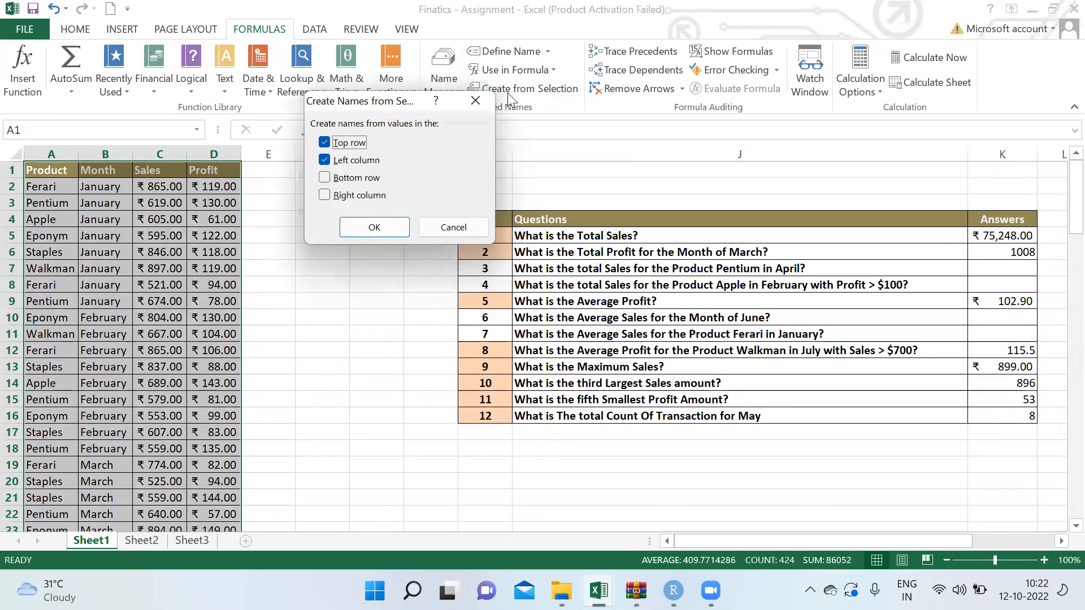
pyautogui.click(357, 162)
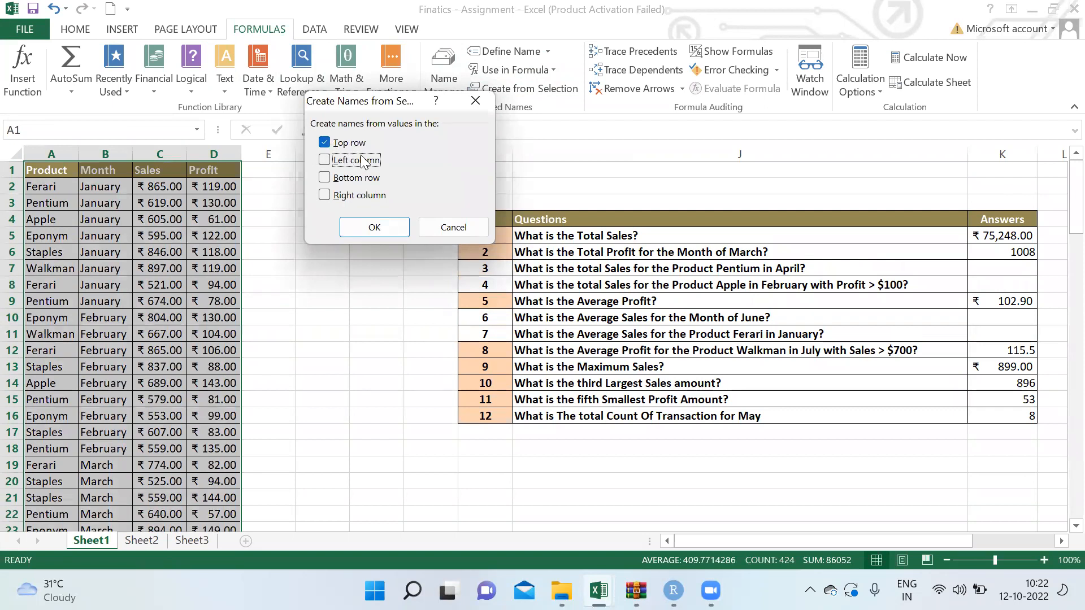
pyautogui.click(367, 227)
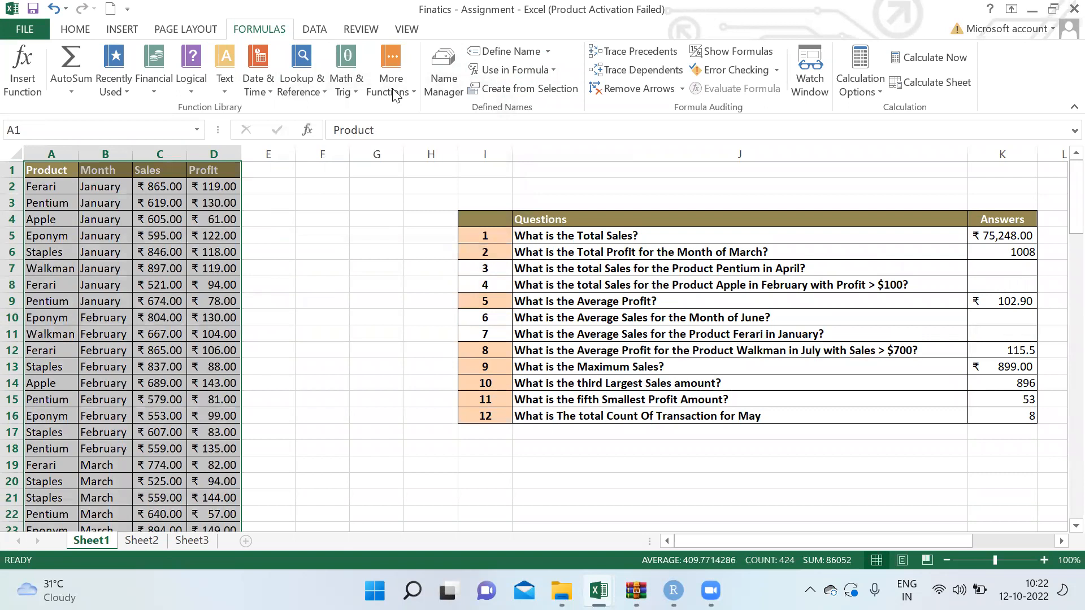
# Step: Review the defined names in the Name Manager, widening the Refers To column to read each name's full range
pyautogui.click(444, 82)
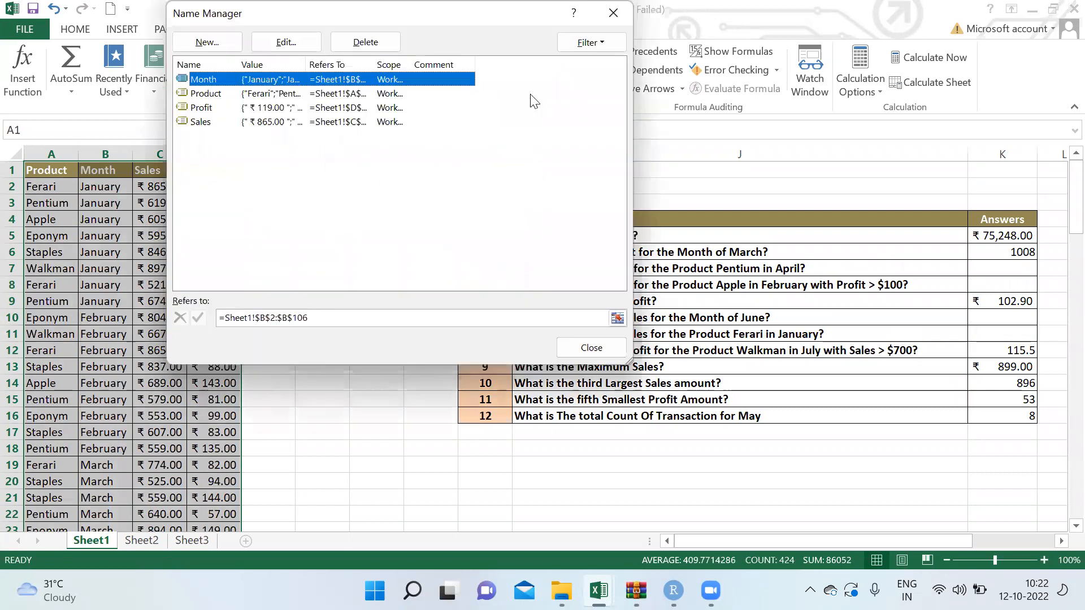
pyautogui.click(612, 13)
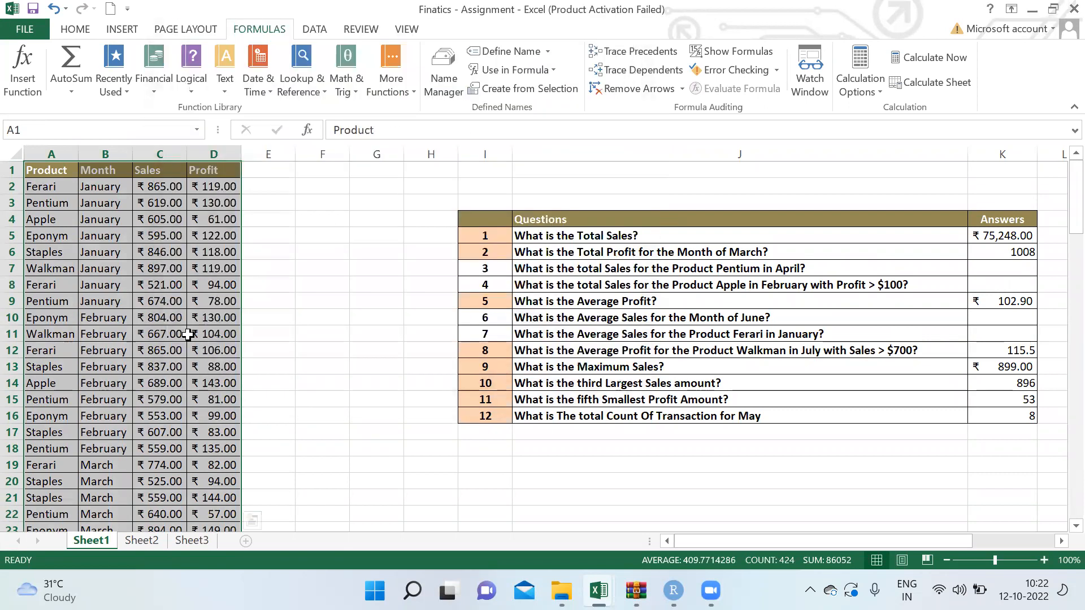
pyautogui.click(213, 334)
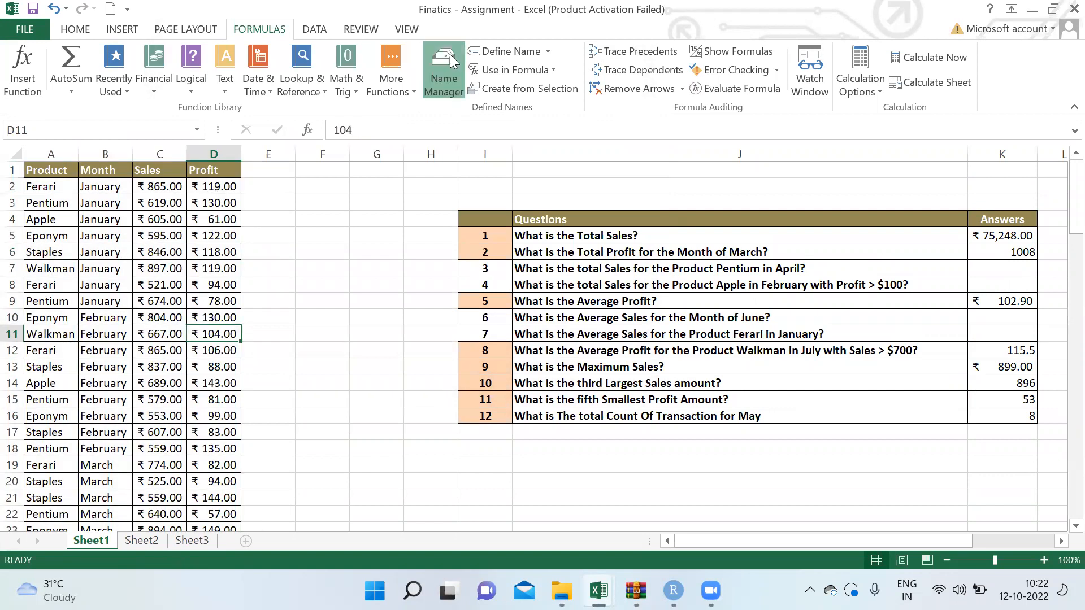
pyautogui.click(446, 60)
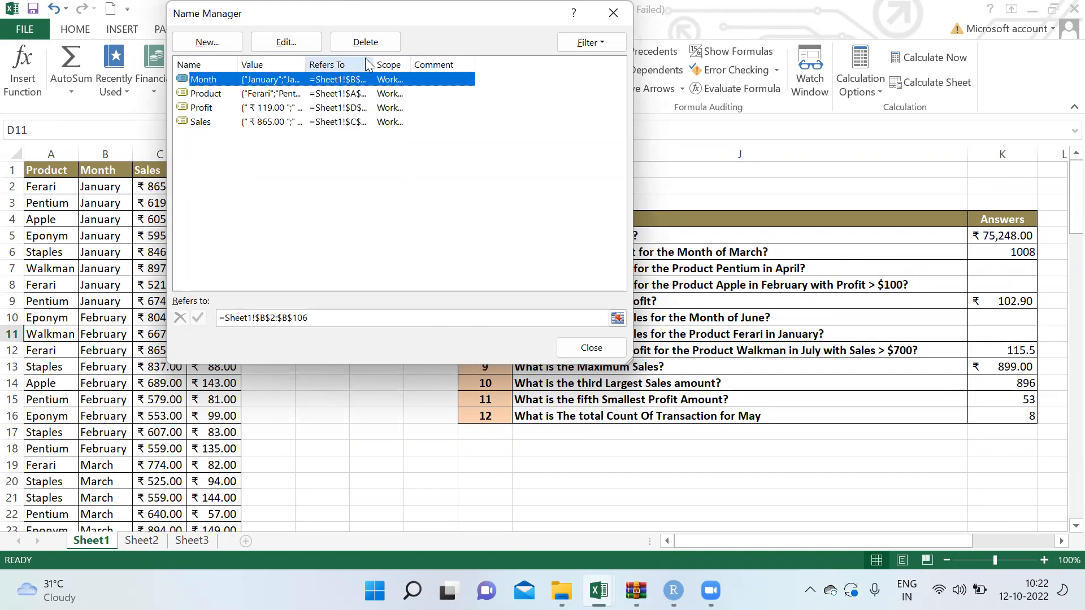
pyautogui.moveTo(375, 64); pyautogui.dragTo(465, 68)
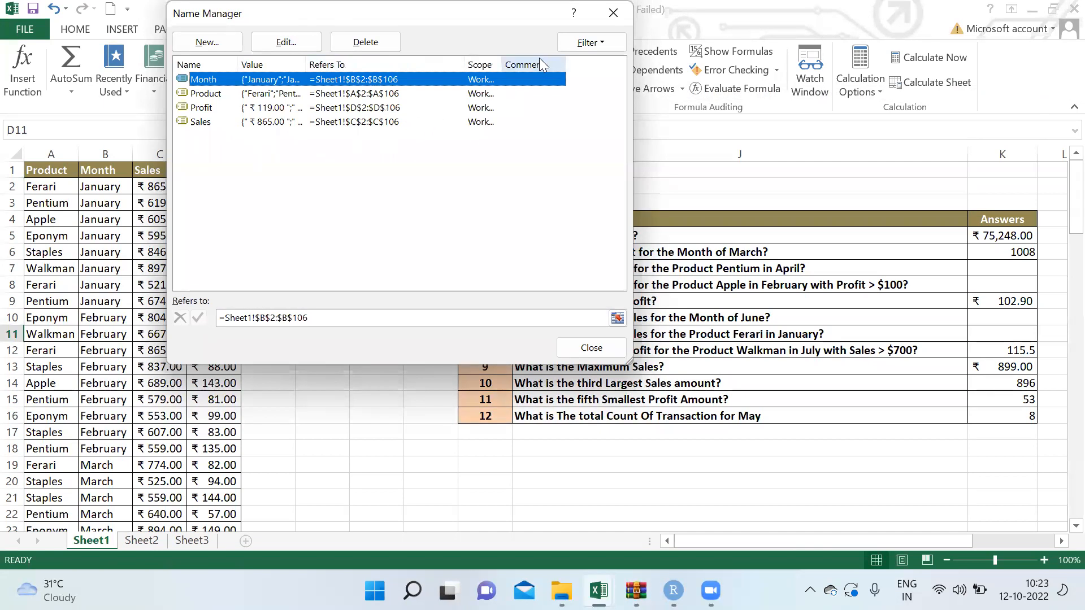
# Step: Close the Name Manager and select the empty answer cell K7 for question 3
pyautogui.click(613, 13)
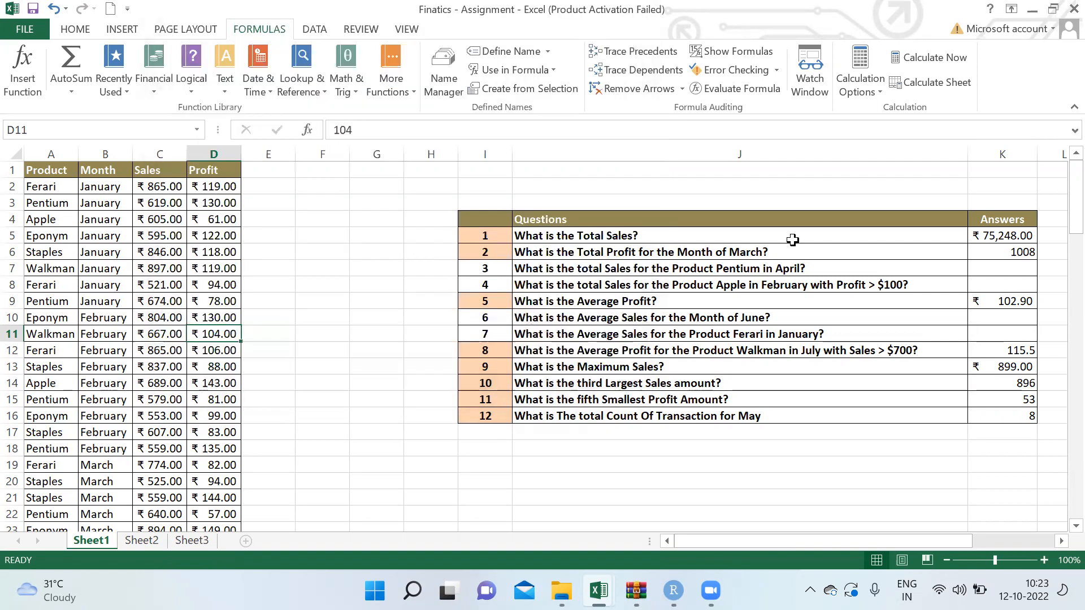
pyautogui.click(870, 334)
pyautogui.click(543, 283)
pyautogui.click(543, 274)
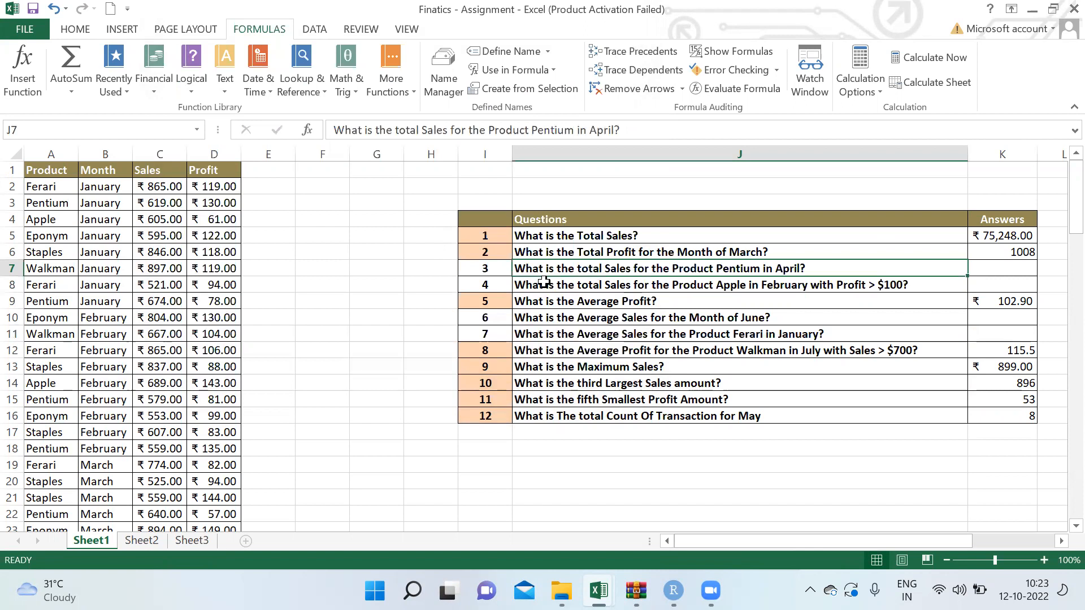
pyautogui.press('Right')
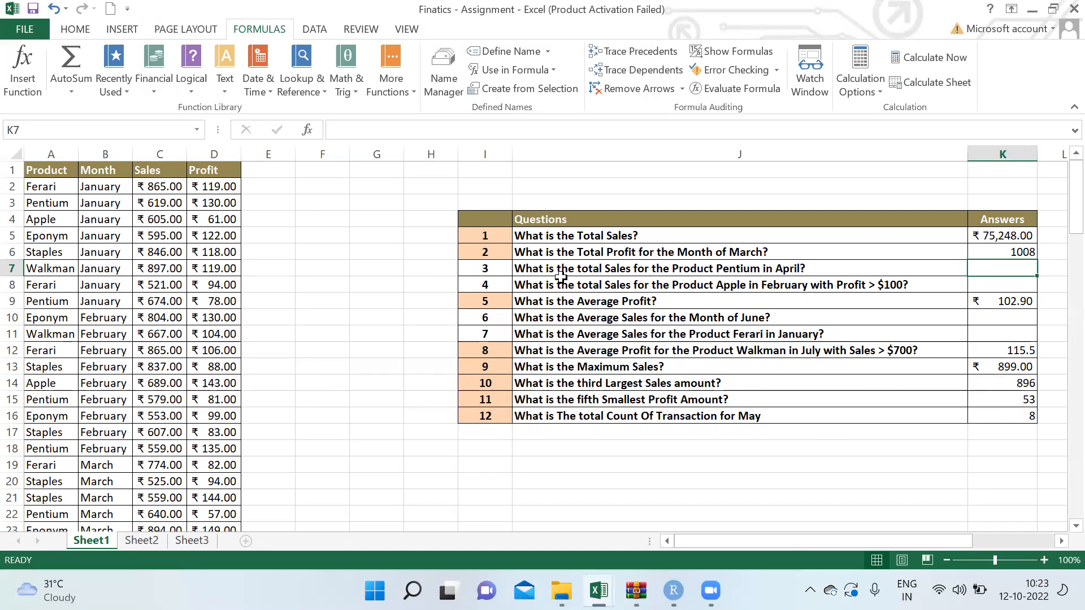
# Step: Start a SUMIFS formula in K7 with the named range Sales as its sum range
pyautogui.write('=sum')
pyautogui.press('Down')
pyautogui.press('Down')
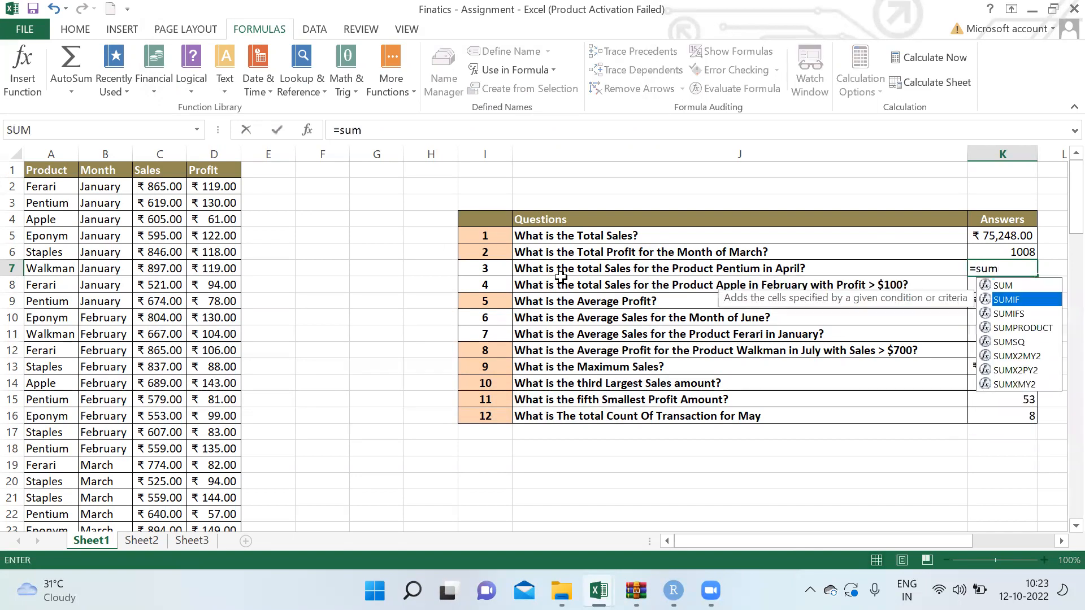
pyautogui.press('Tab')
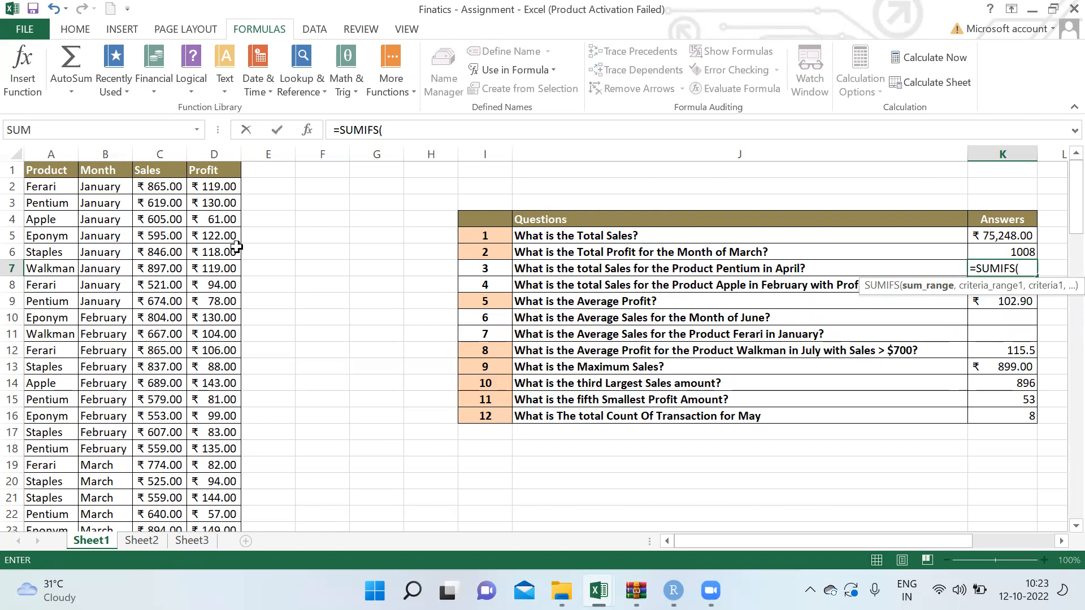
pyautogui.write('sal')
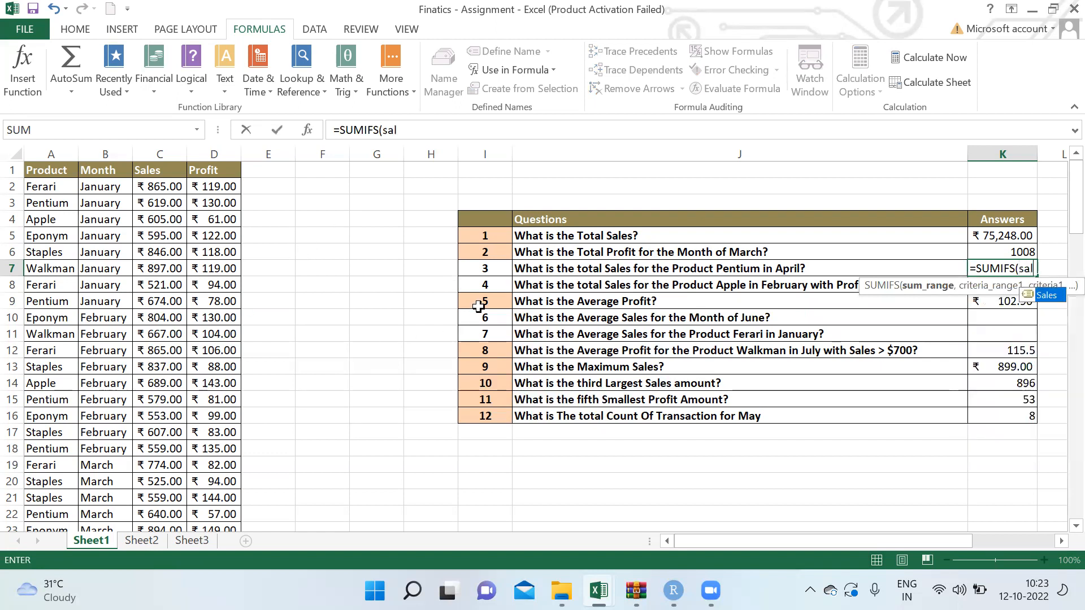
pyautogui.doubleClick(1038, 299)
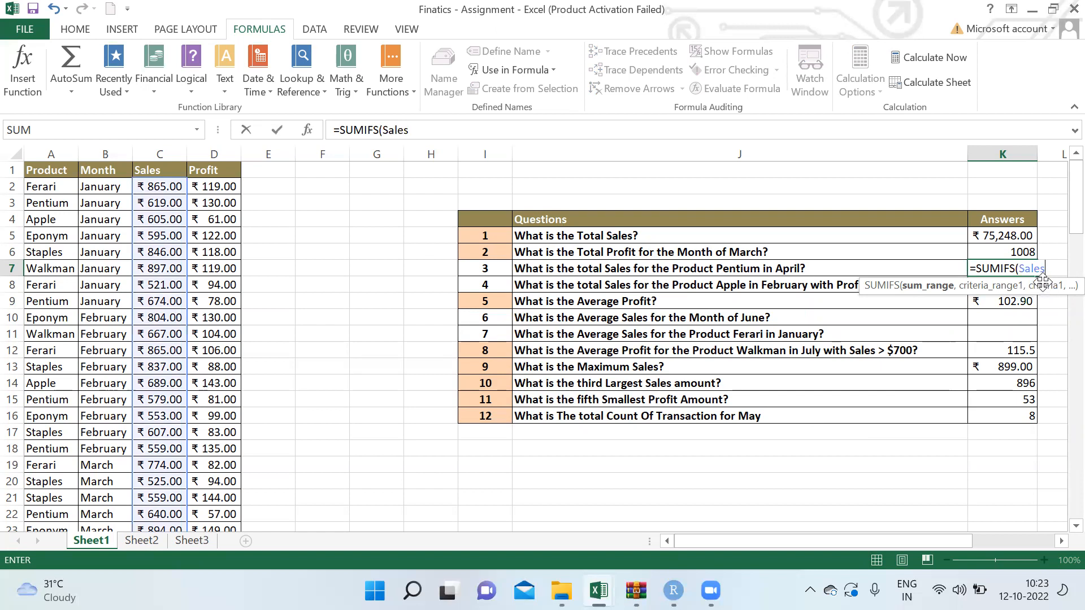
# Step: Add the first condition to K7's formula, with the named range Product matching "Pentium"
pyautogui.write(',')
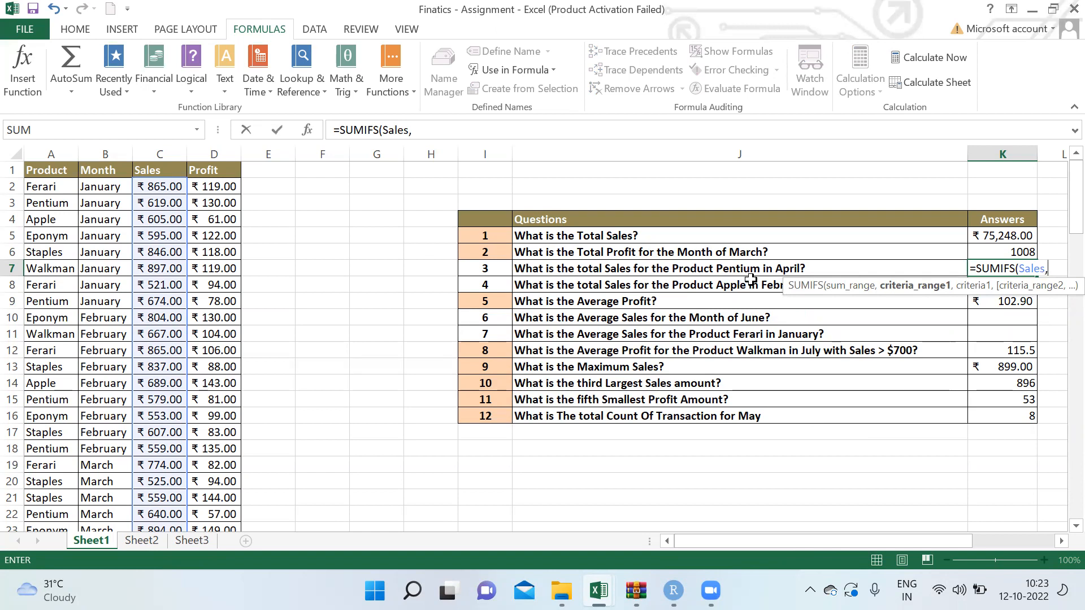
pyautogui.write('produ')
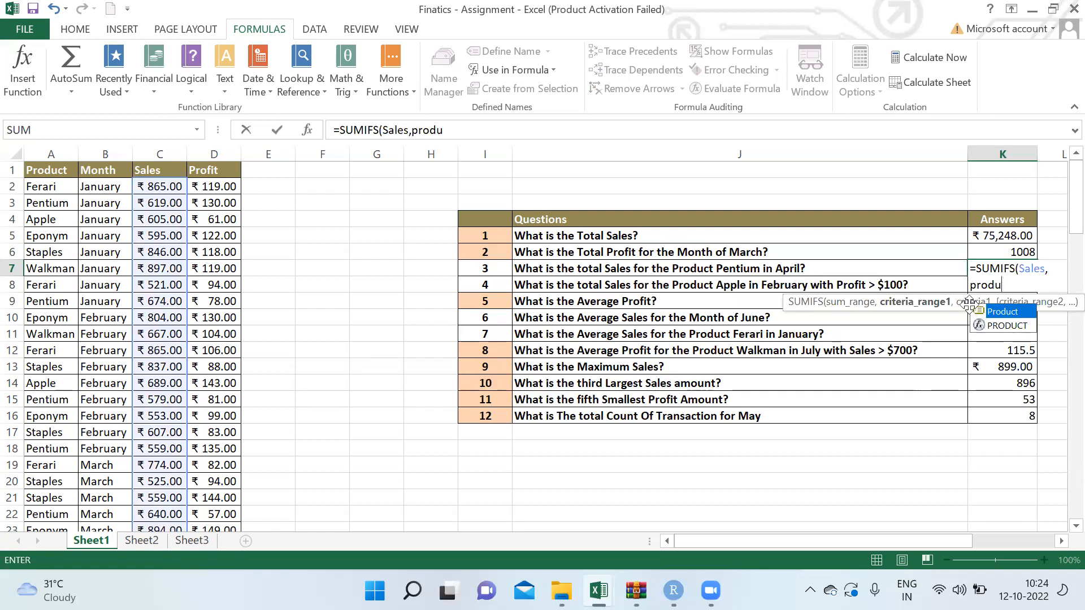
pyautogui.doubleClick(981, 310)
pyautogui.write(',"Pentium"')
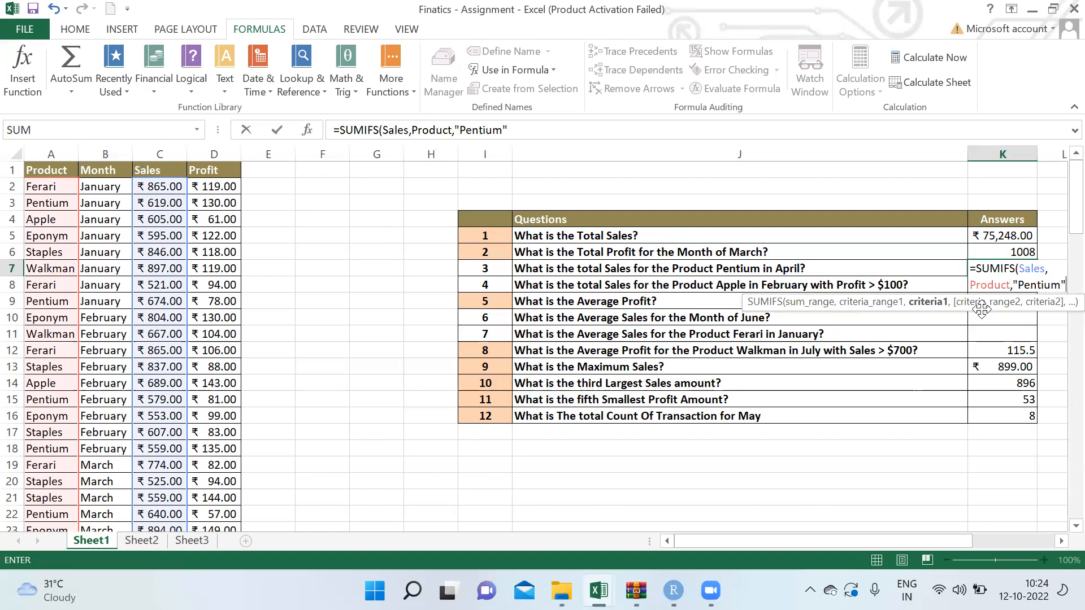
# Step: Complete K7's SUMIFS formula with the second condition, named range Month matching "April", and return to the cell
pyautogui.write(',')
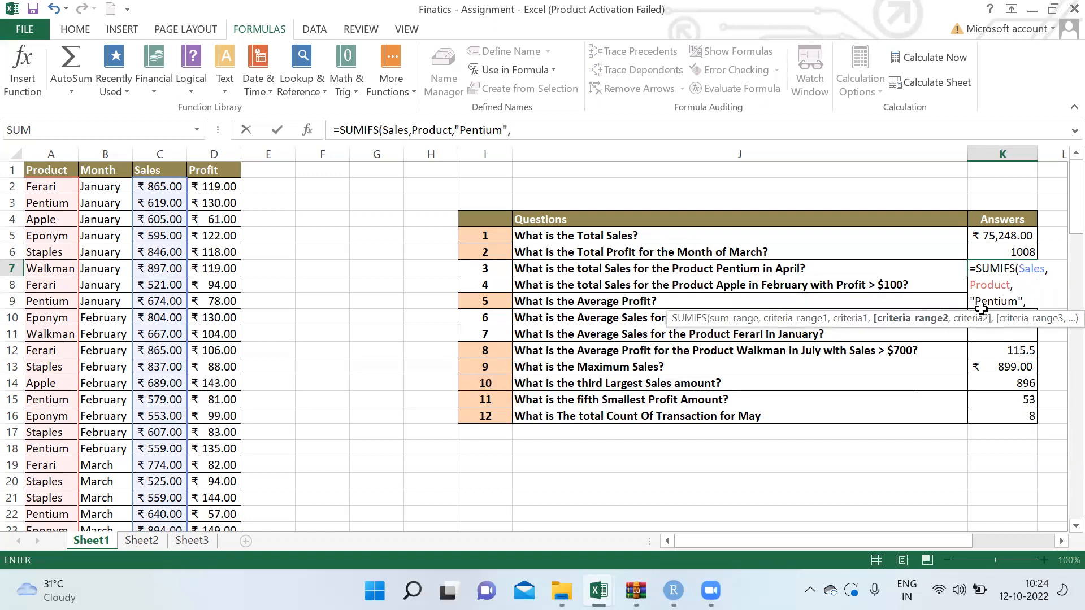
pyautogui.write('Mon')
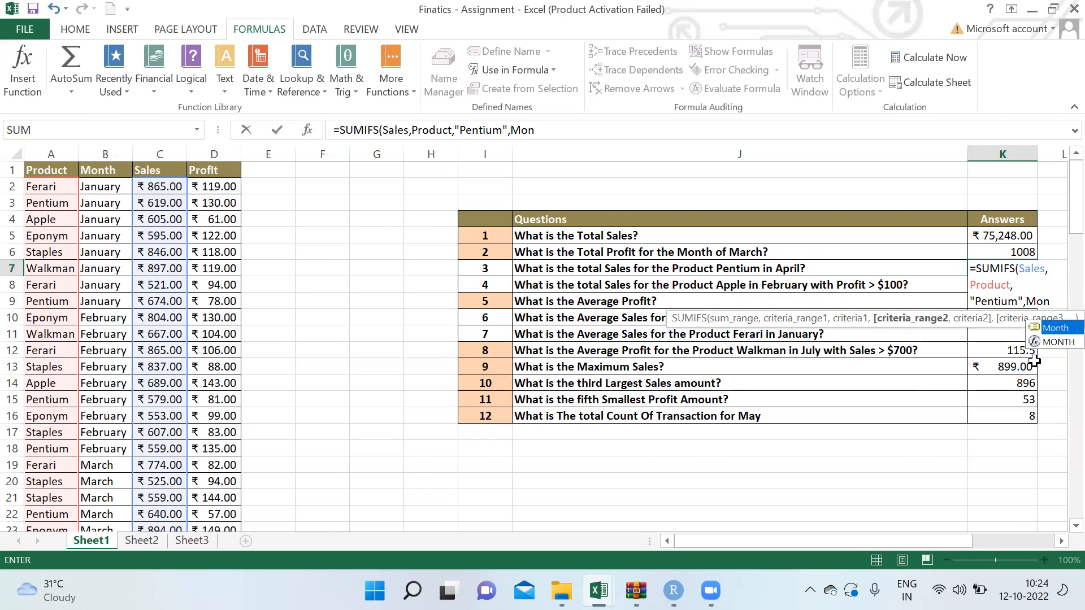
pyautogui.doubleClick(1032, 328)
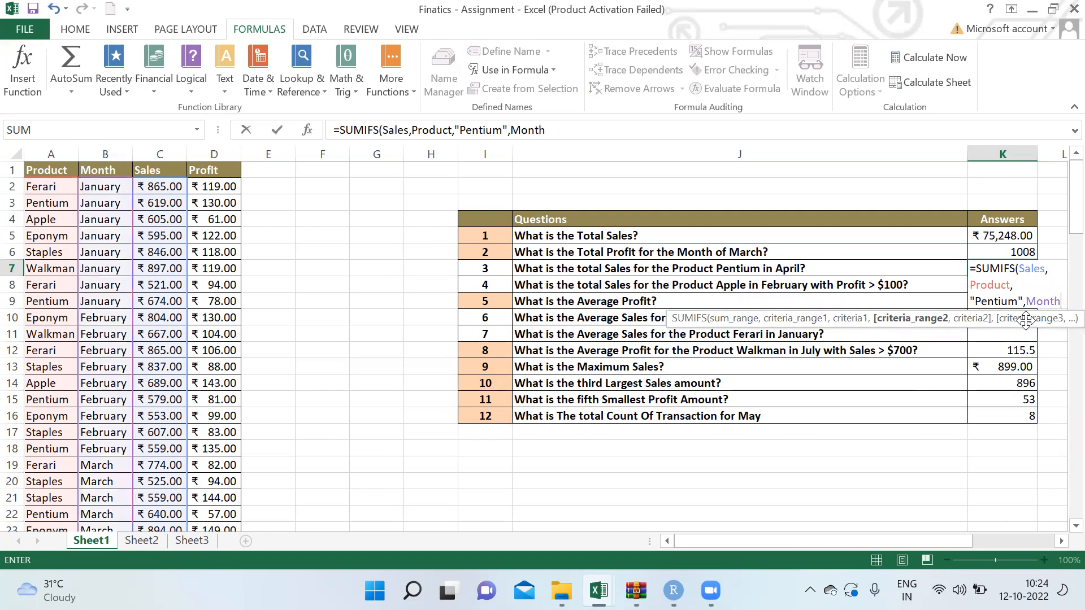
pyautogui.write(',"A')
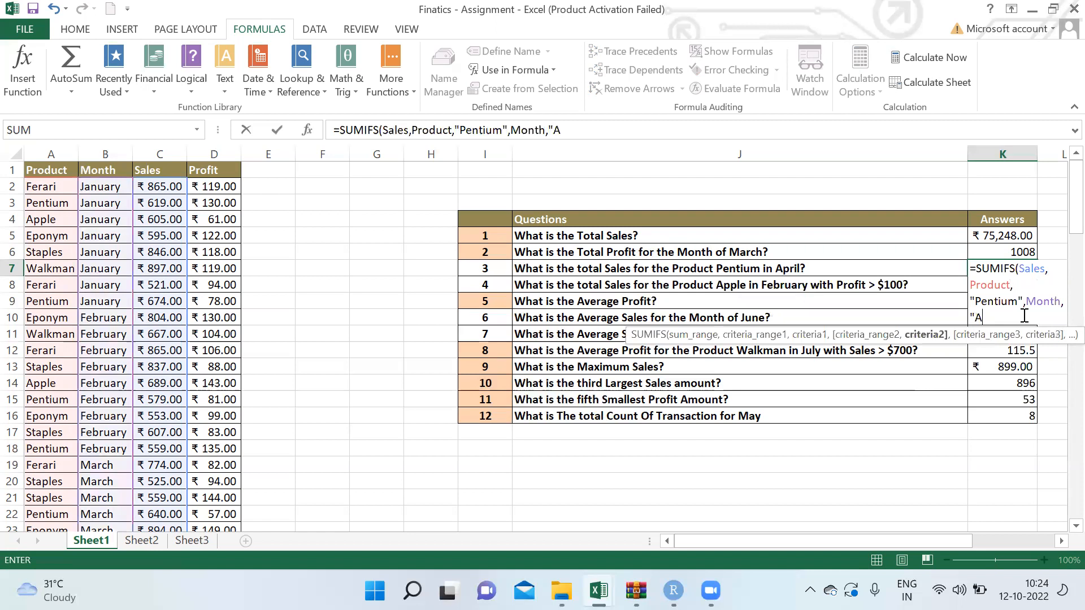
pyautogui.write('pril")')
pyautogui.press('Return')
pyautogui.press('Up')
pyautogui.press('Right')
pyautogui.press('Right')
pyautogui.press('Right')
pyautogui.press('Left')
pyautogui.press('Left')
pyautogui.press('Left')
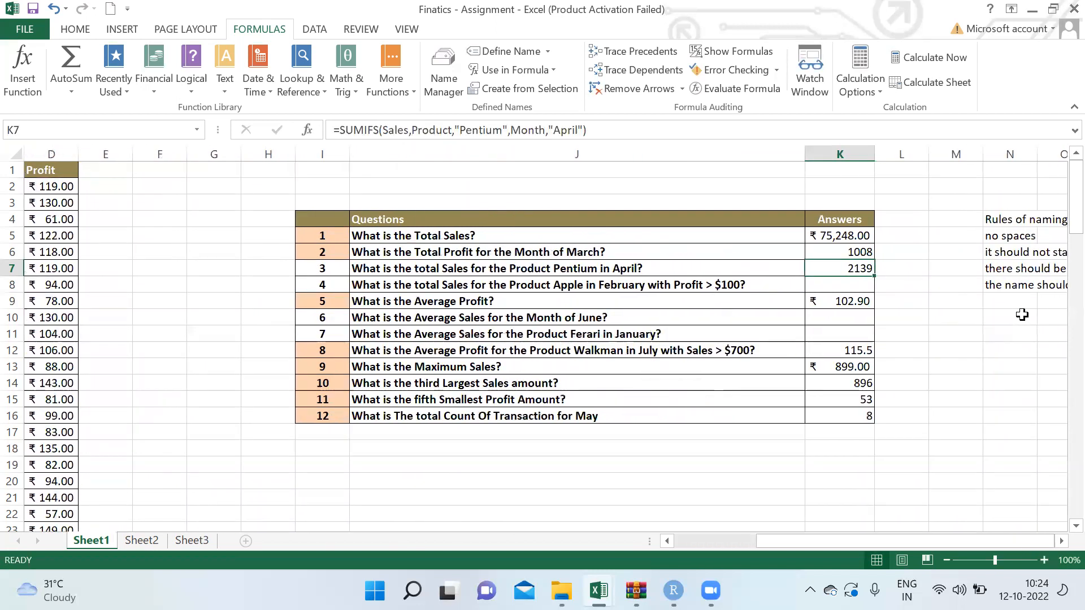
# Step: Re-enter the formula in K7 from scratch as SUMIFS, using the named range Sales as the sum range
pyautogui.write('=sum')
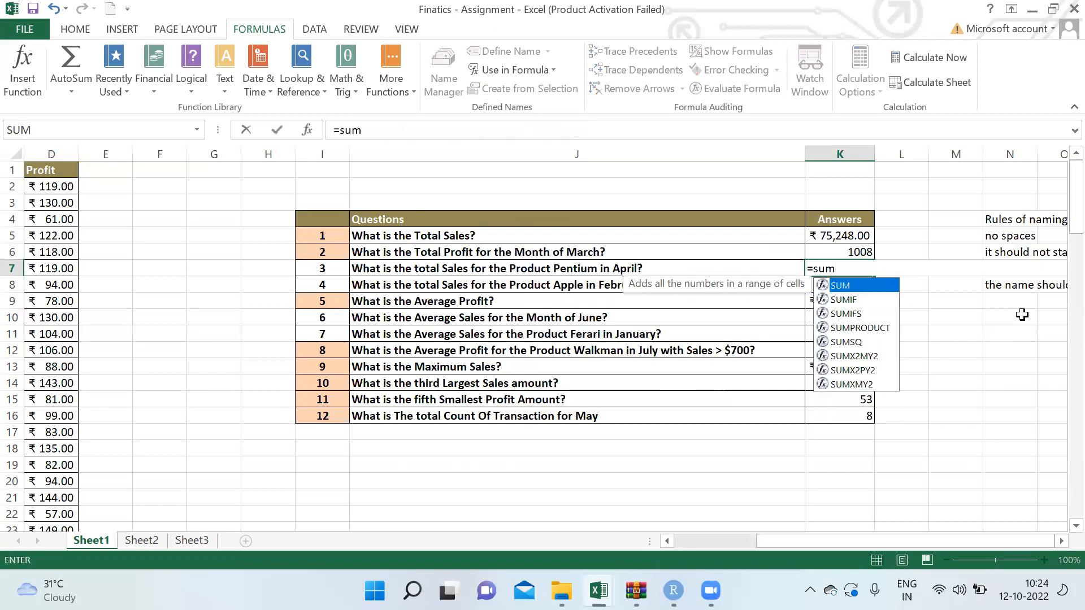
pyautogui.press('Tab')
pyautogui.press('BackSpace')
pyautogui.write('if')
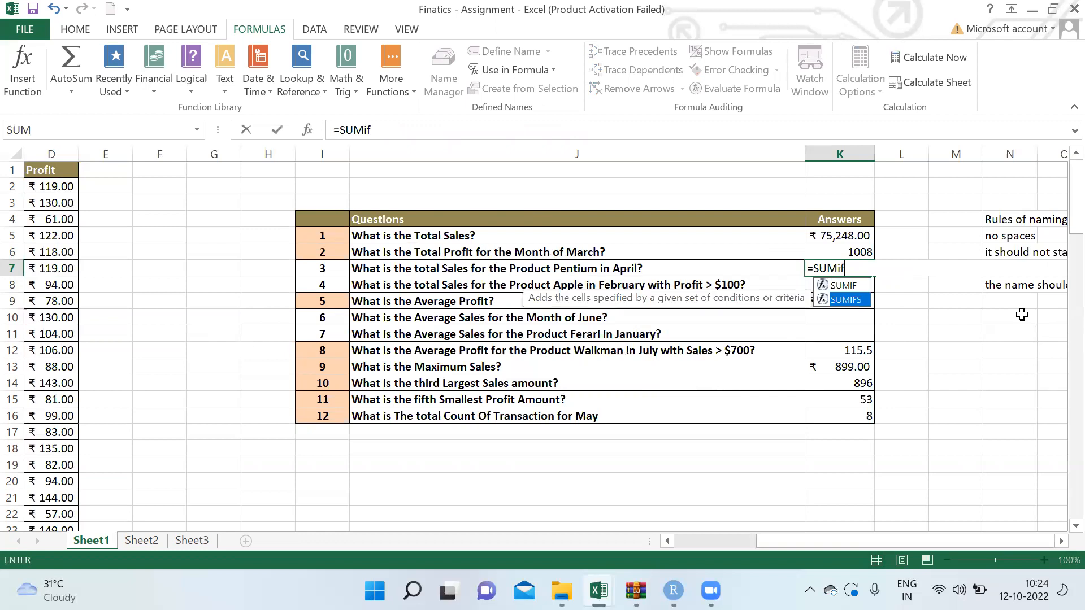
pyautogui.press('Tab')
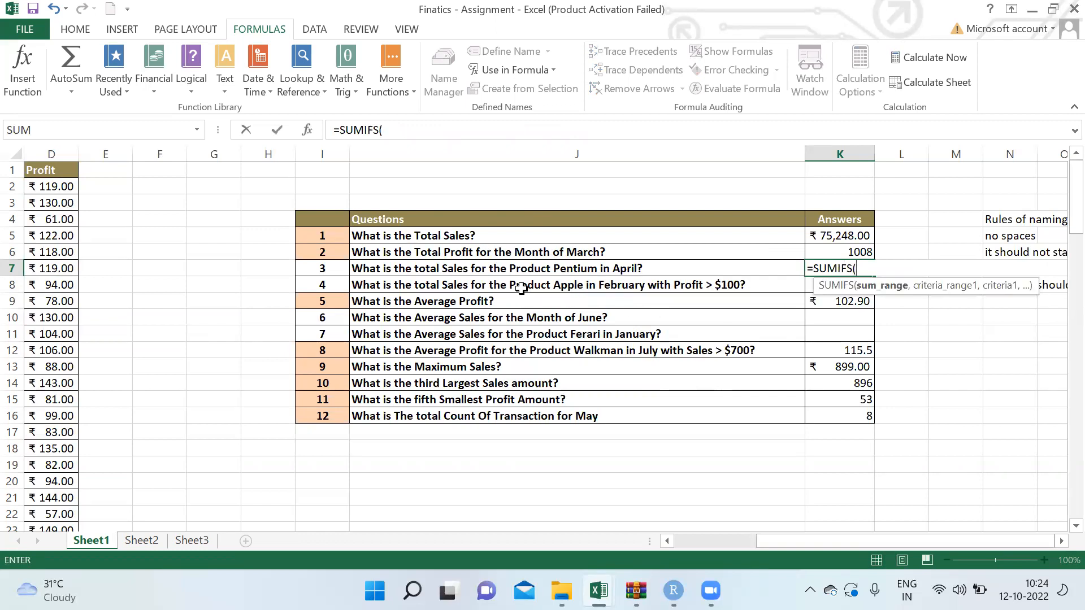
pyautogui.write('Sa')
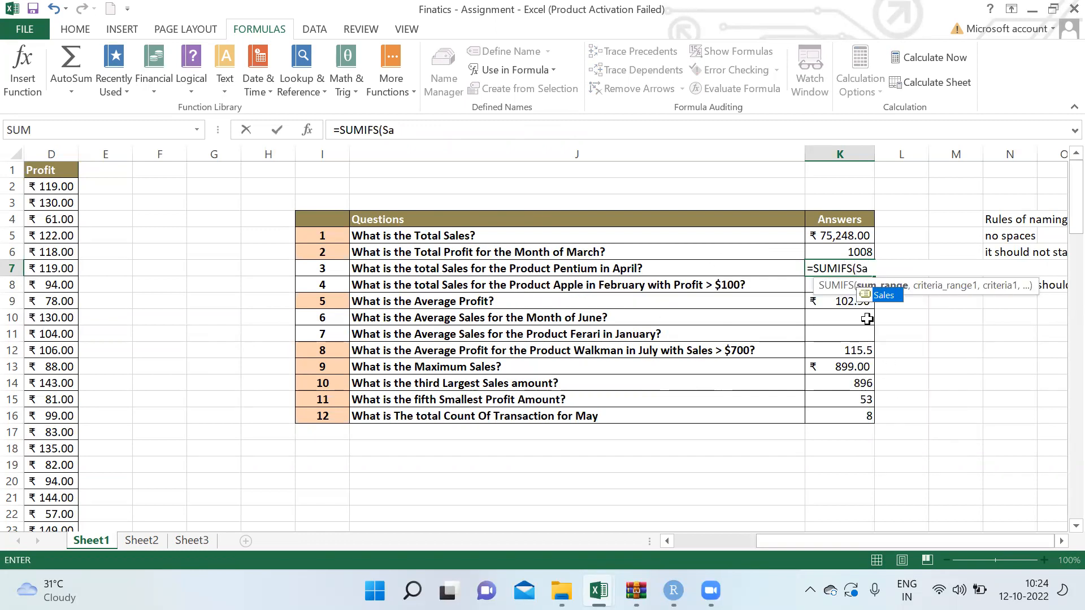
pyautogui.press('Tab')
pyautogui.write(',')
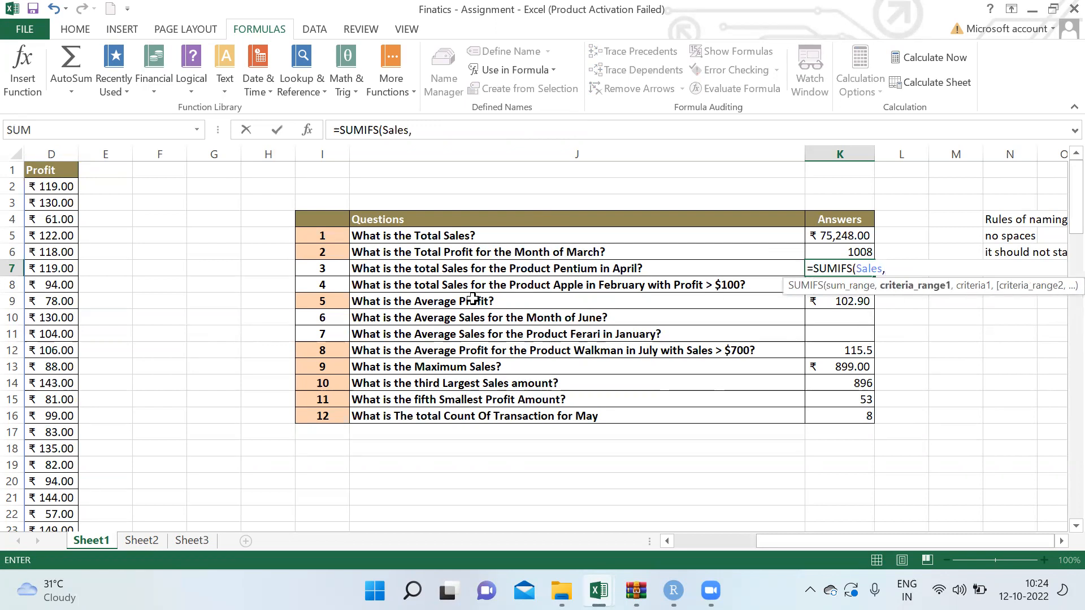
# Step: Give the re-entered SUMIFS in K7 the named range Product as first criteria range, with "Pentium" as its criterion
pyautogui.write('Pro')
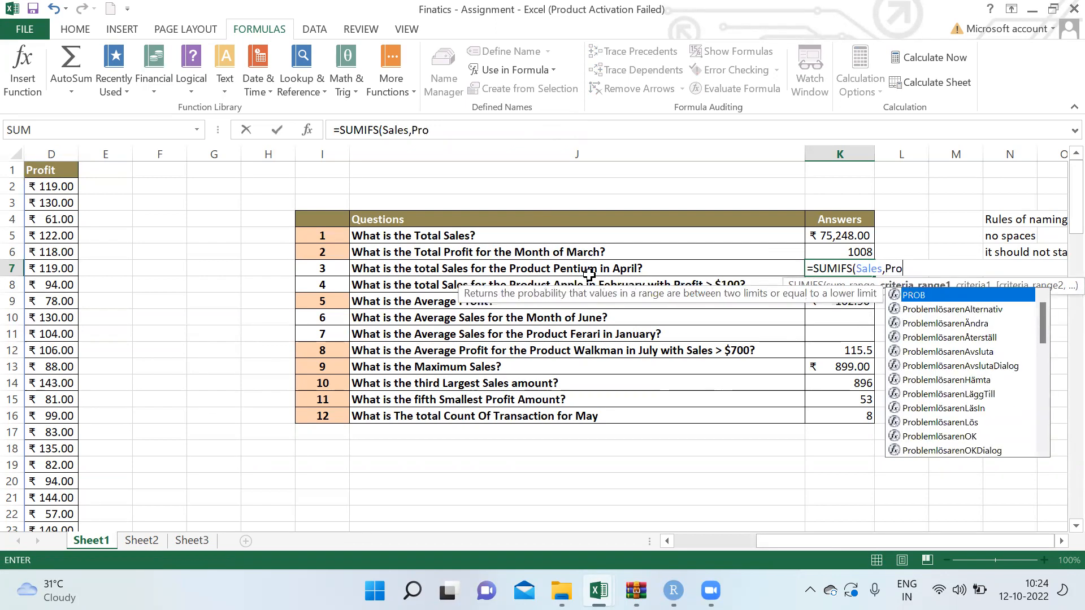
pyautogui.write('duct')
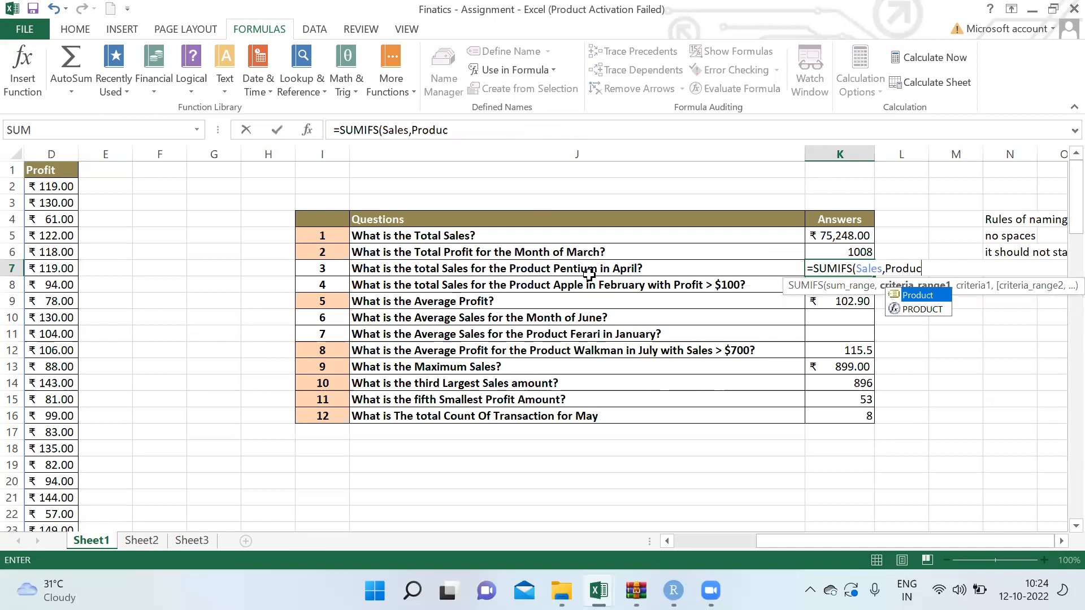
pyautogui.press('Tab')
pyautogui.write('"')
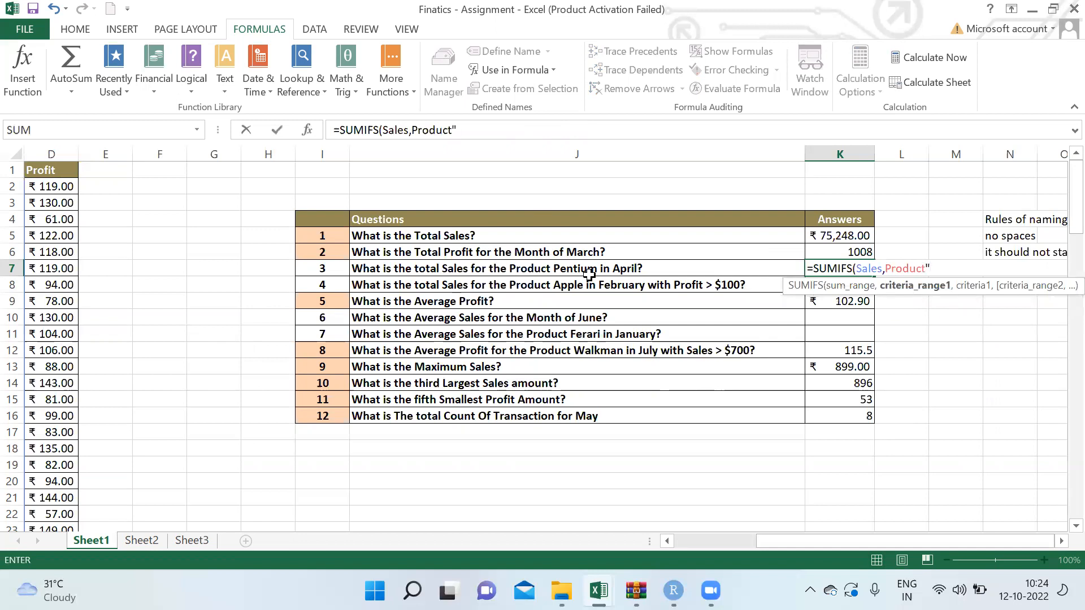
pyautogui.press('BackSpace')
pyautogui.write(',"P')
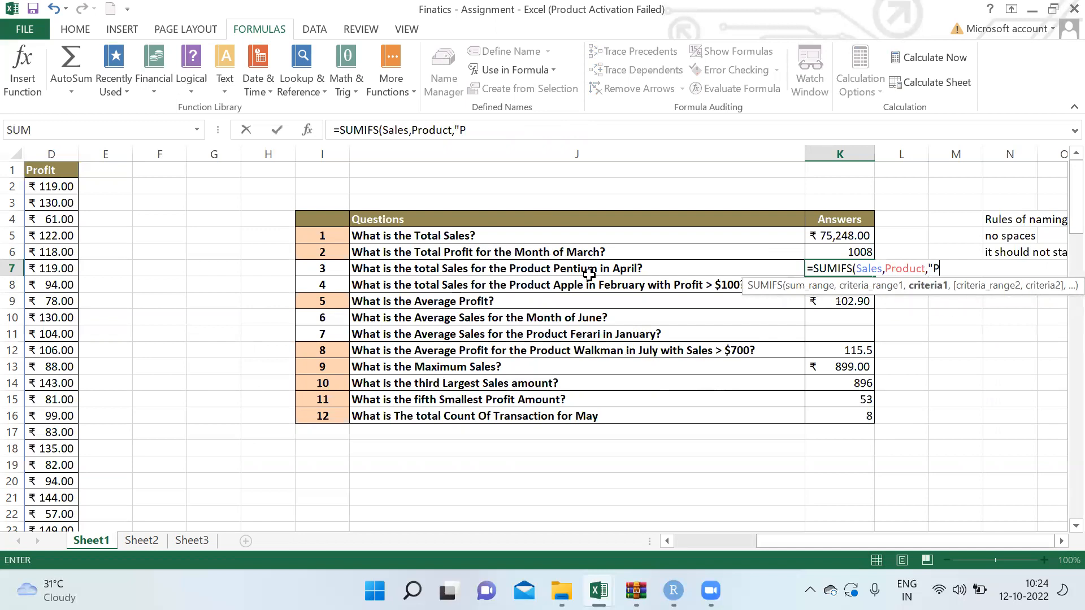
pyautogui.write('entium')
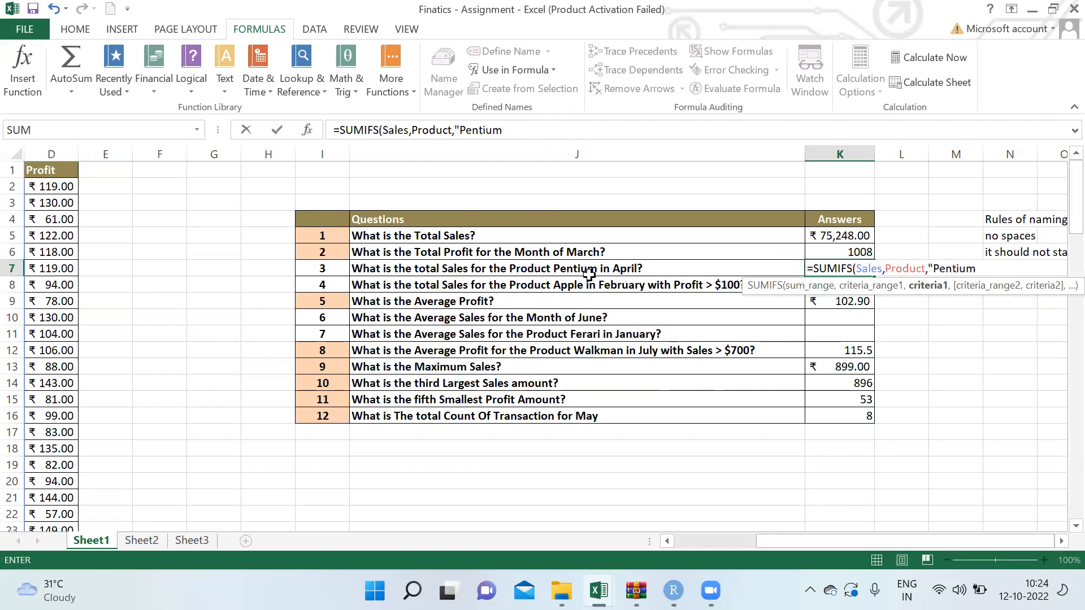
pyautogui.write('",')
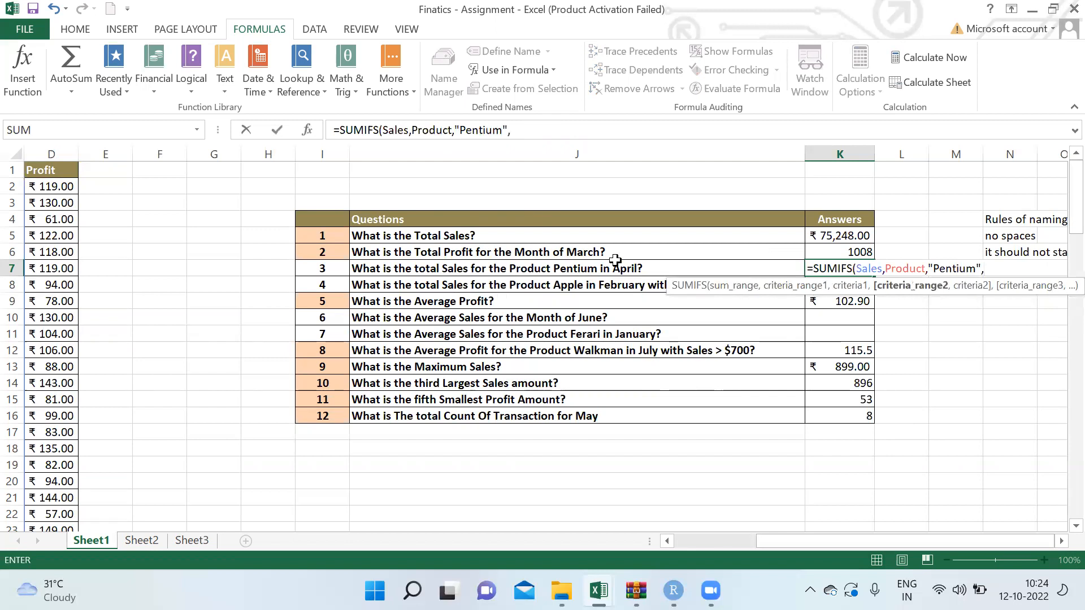
# Step: Add the named range Month with criterion "April" as the second condition and enter the formula in K7
pyautogui.write('Mon')
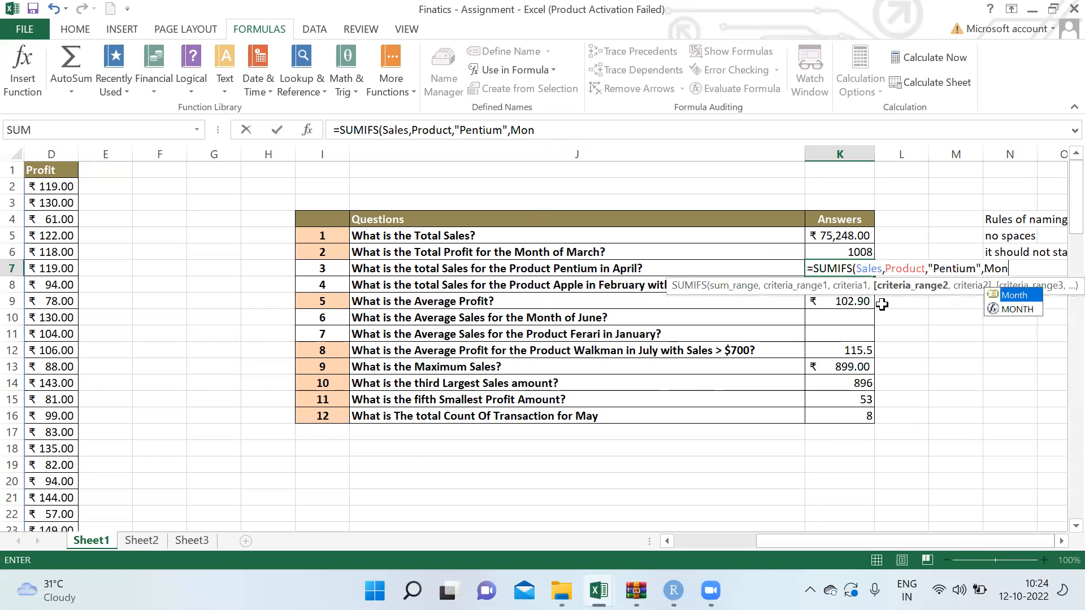
pyautogui.doubleClick(1004, 295)
pyautogui.write(',')
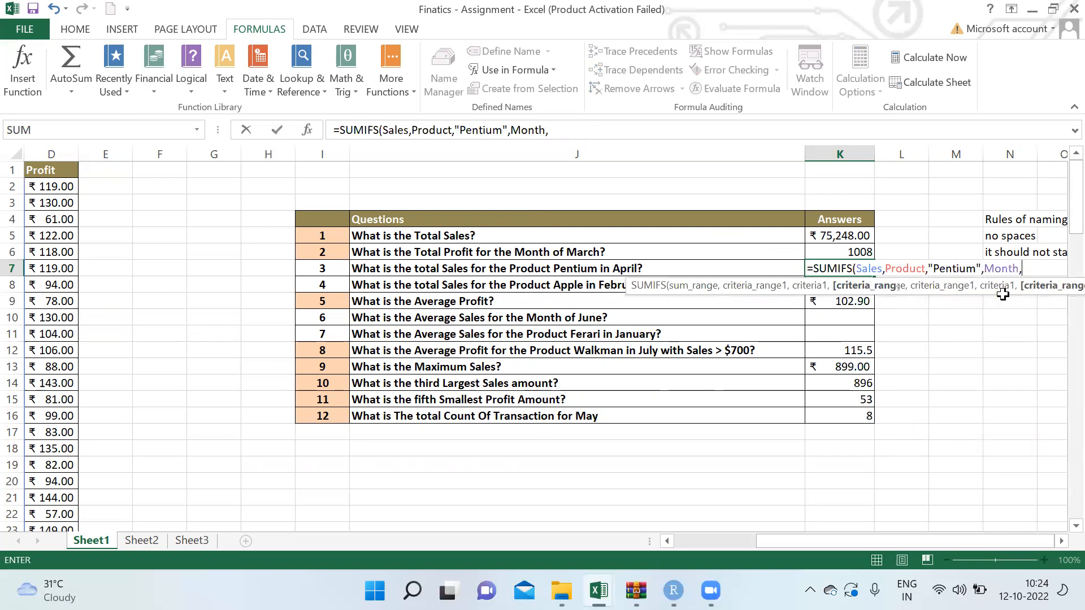
pyautogui.write('"April')
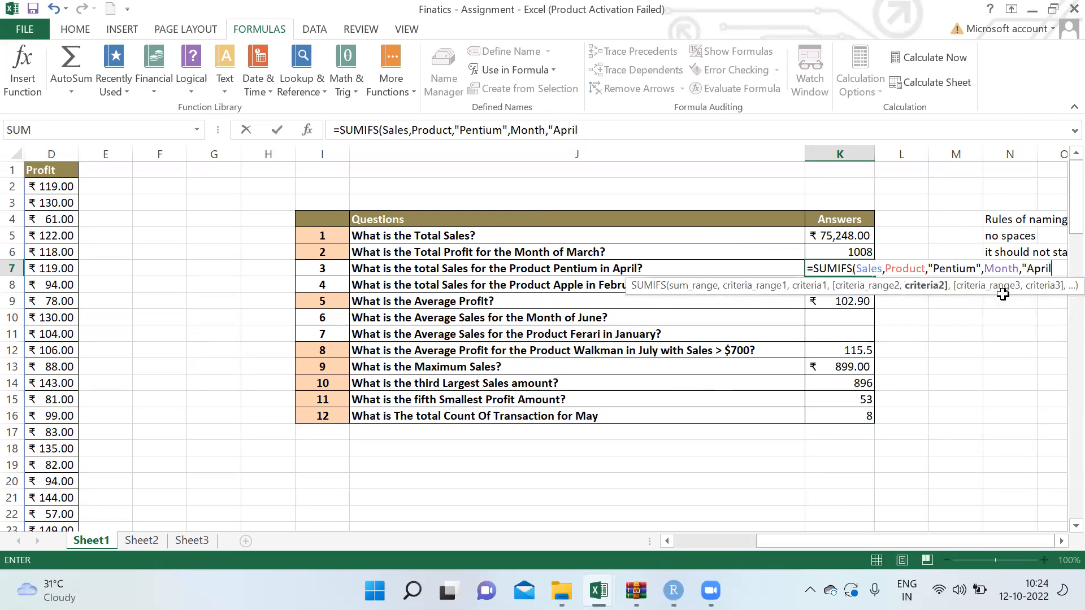
pyautogui.write('")')
pyautogui.press('Return')
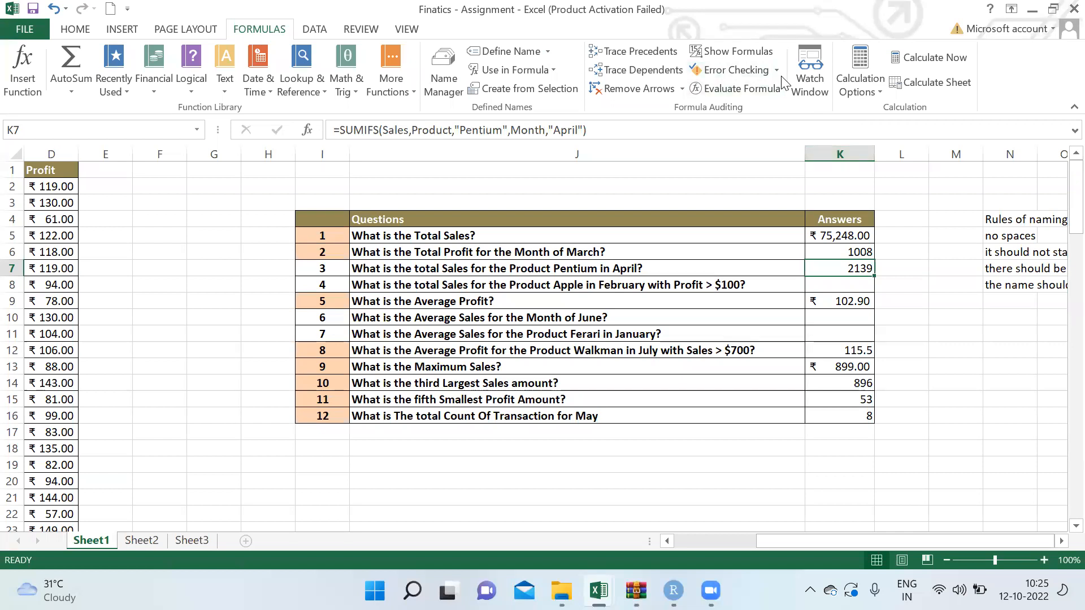
# Step: Start a SUMIFS formula in K8 for question 4, using the named range Sales as the sum range
pyautogui.click(508, 285)
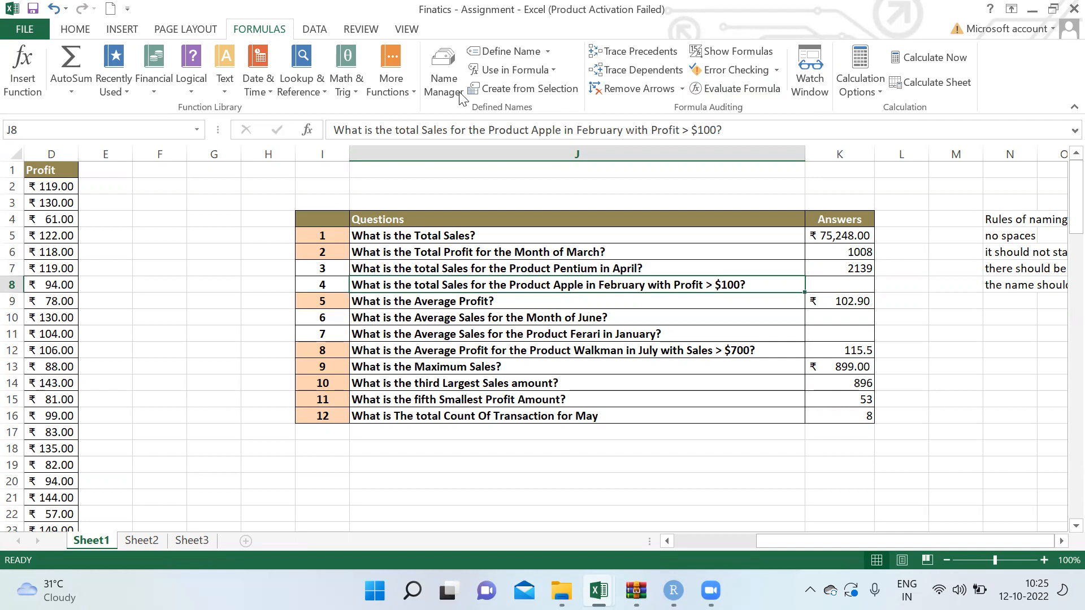
pyautogui.click(824, 284)
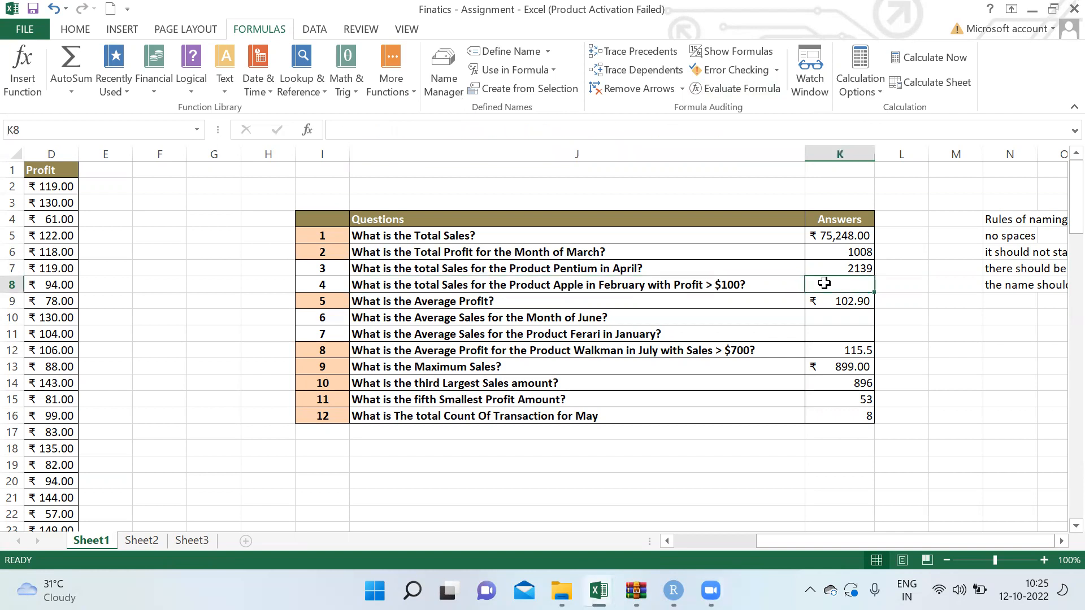
pyautogui.write('=')
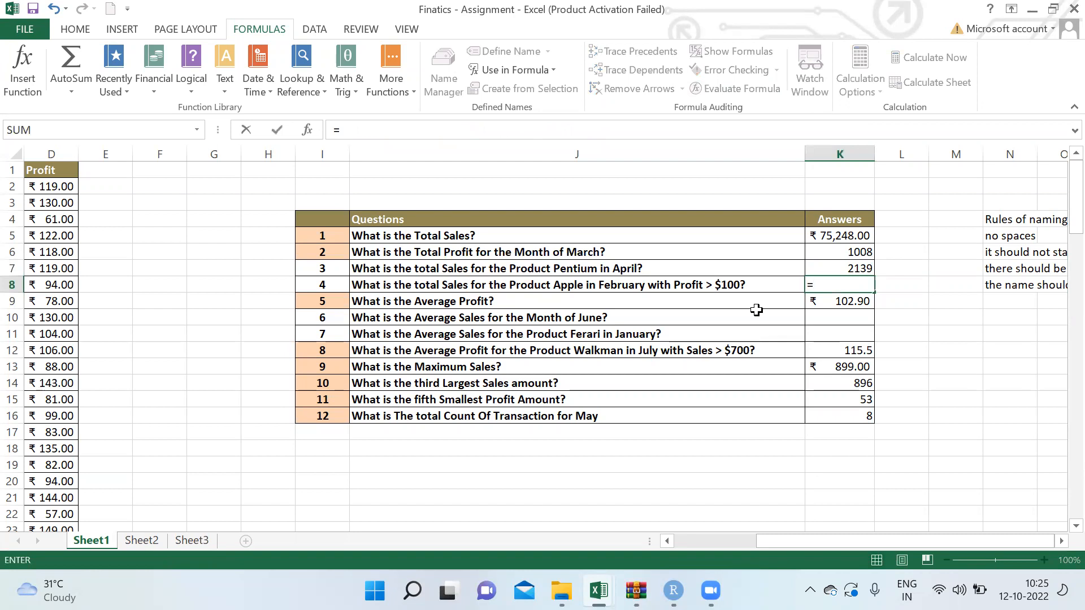
pyautogui.write('sumif')
pyautogui.press('Down')
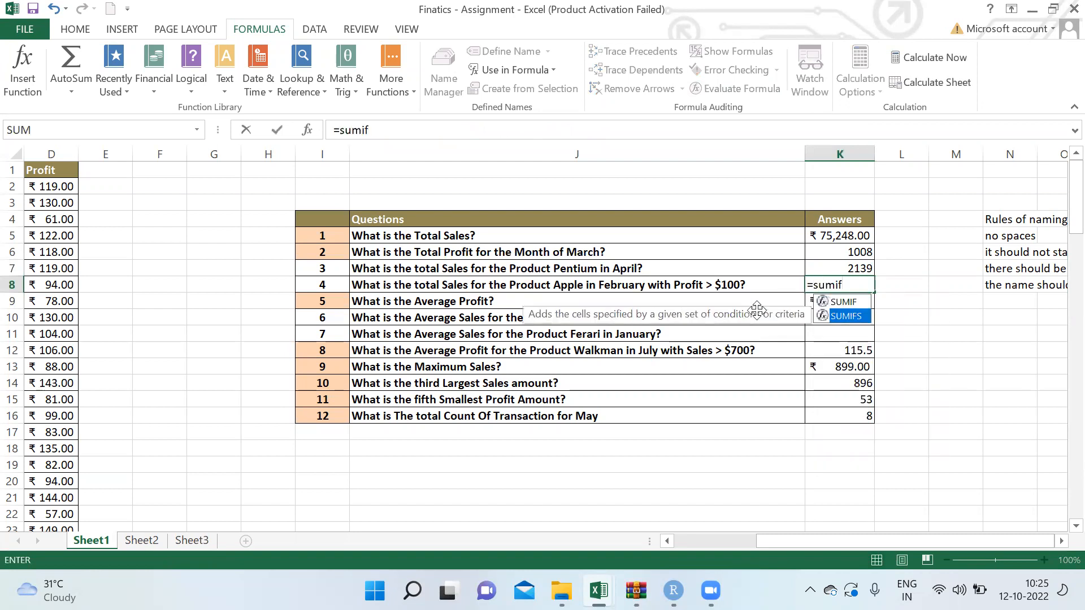
pyautogui.press('Tab')
pyautogui.write('Sales')
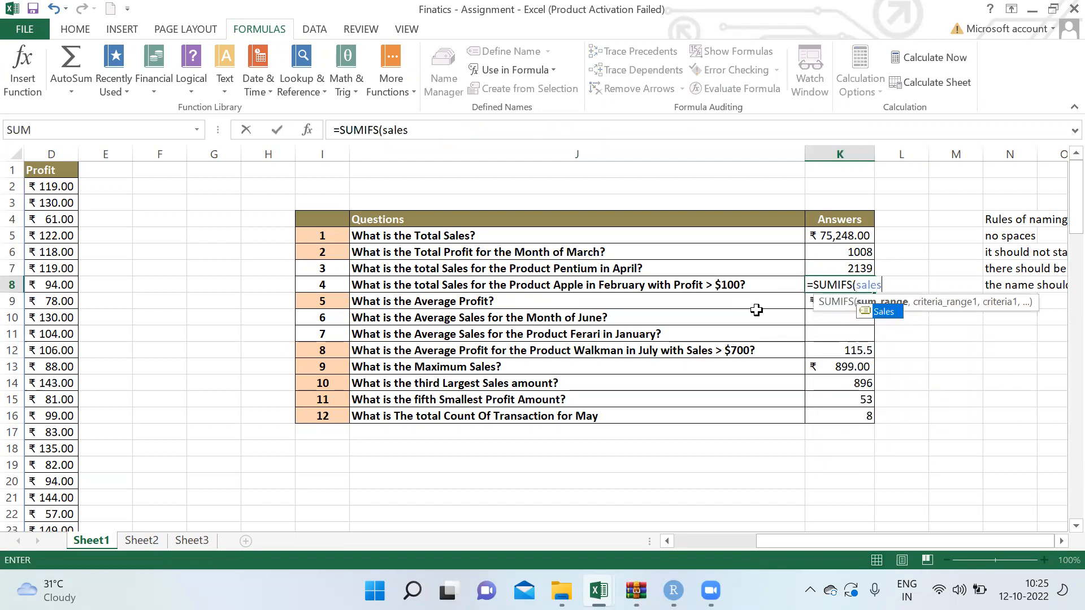
pyautogui.write(',')
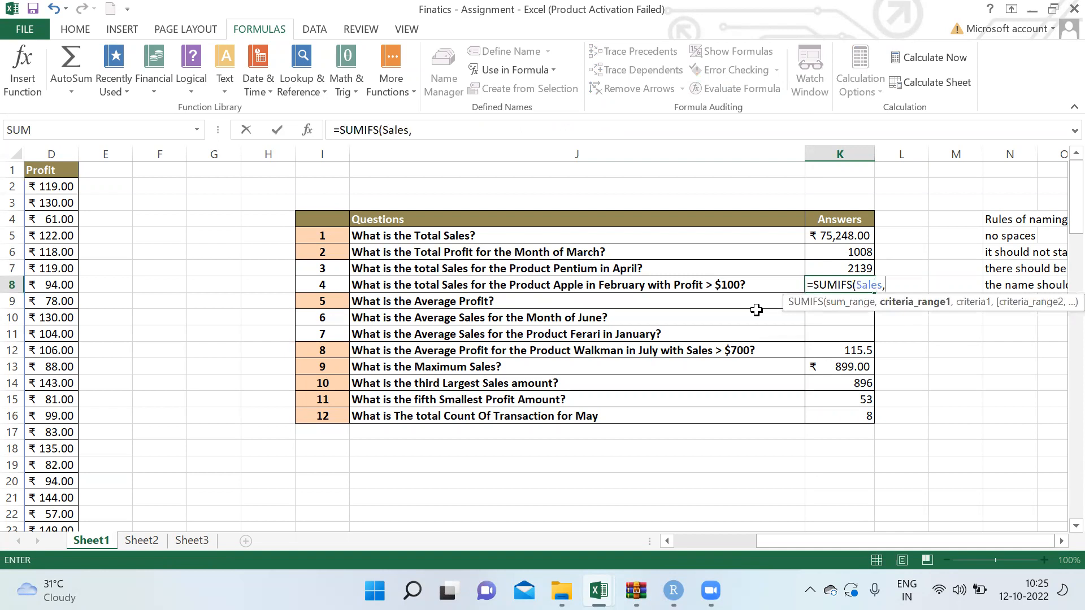
# Step: Give K8's SUMIFS its first two conditions: named range Product matching "Apple" and named range Month matching "February"
pyautogui.write('Prod')
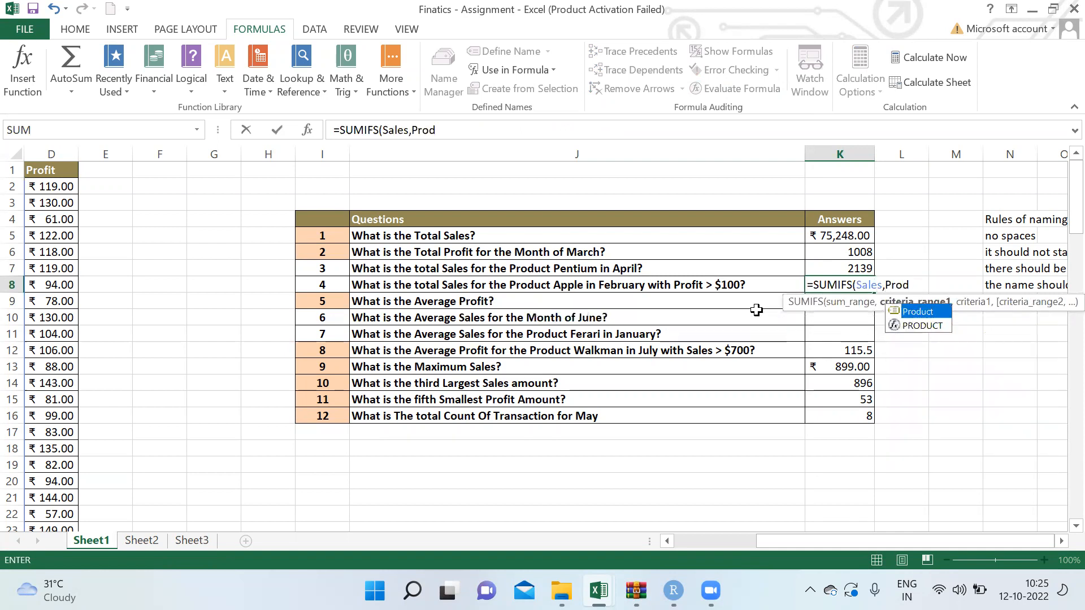
pyautogui.press('Tab')
pyautogui.write(',"Apple",')
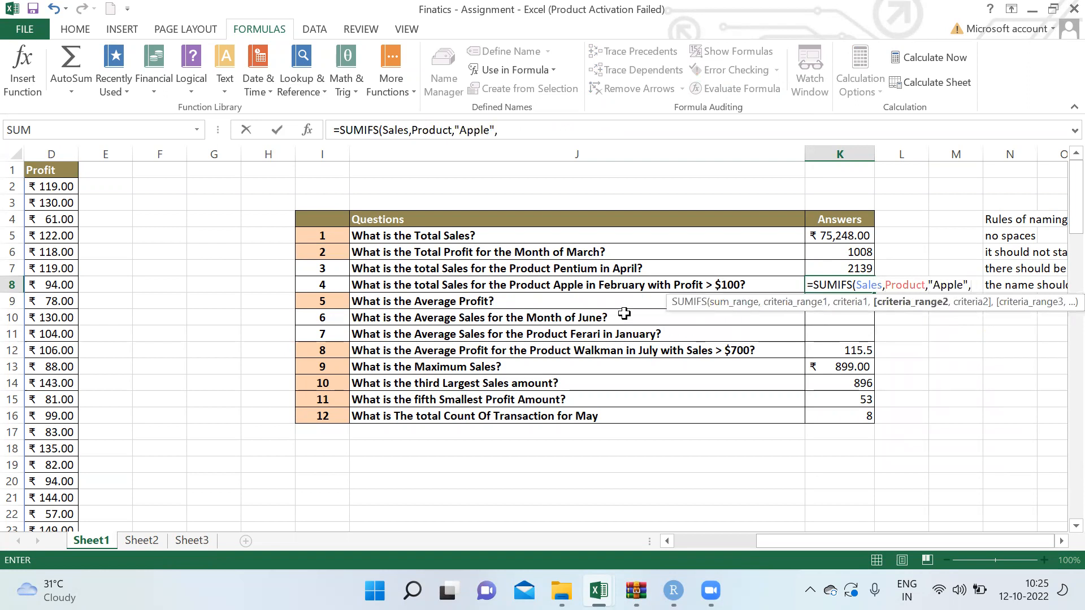
pyautogui.write('Month')
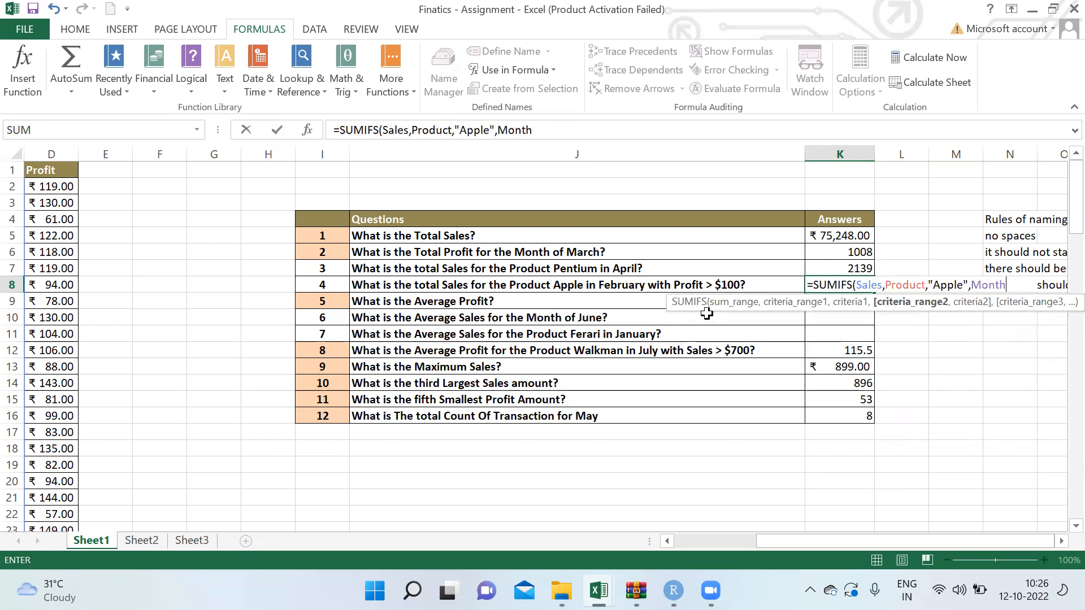
pyautogui.write(',"February')
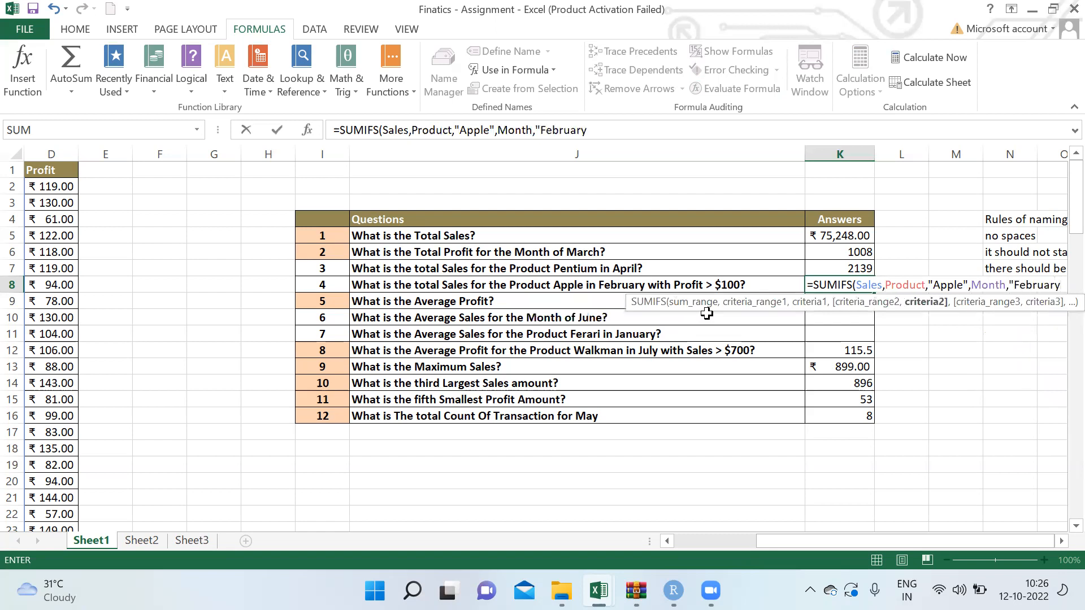
pyautogui.write('",')
# Step: Add the named range Profit with criterion ">100" as the third condition and enter the formula in K8
pyautogui.write('Pro')
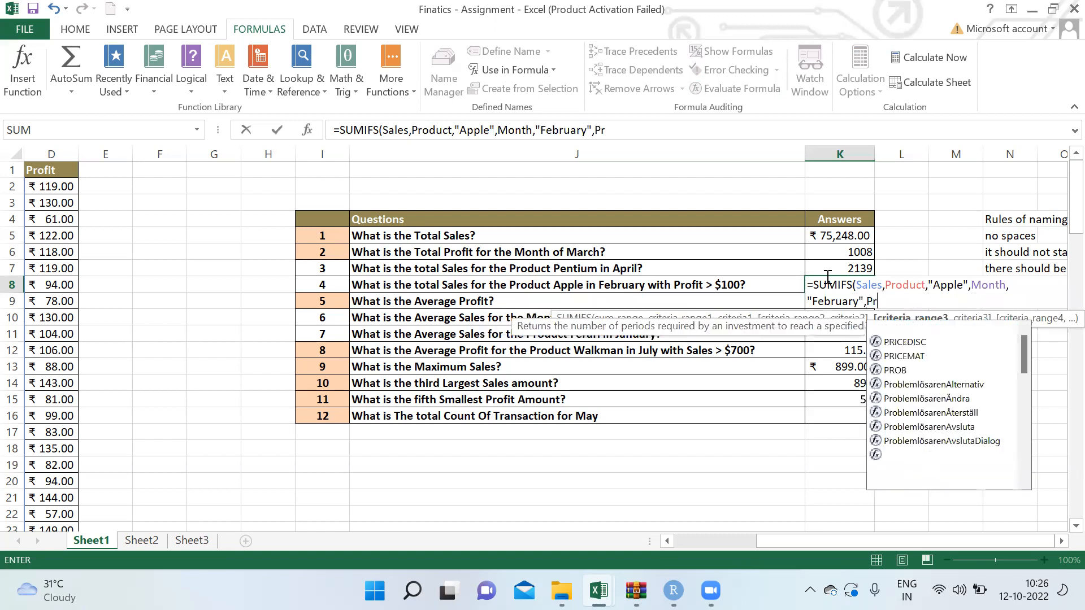
pyautogui.write('fit')
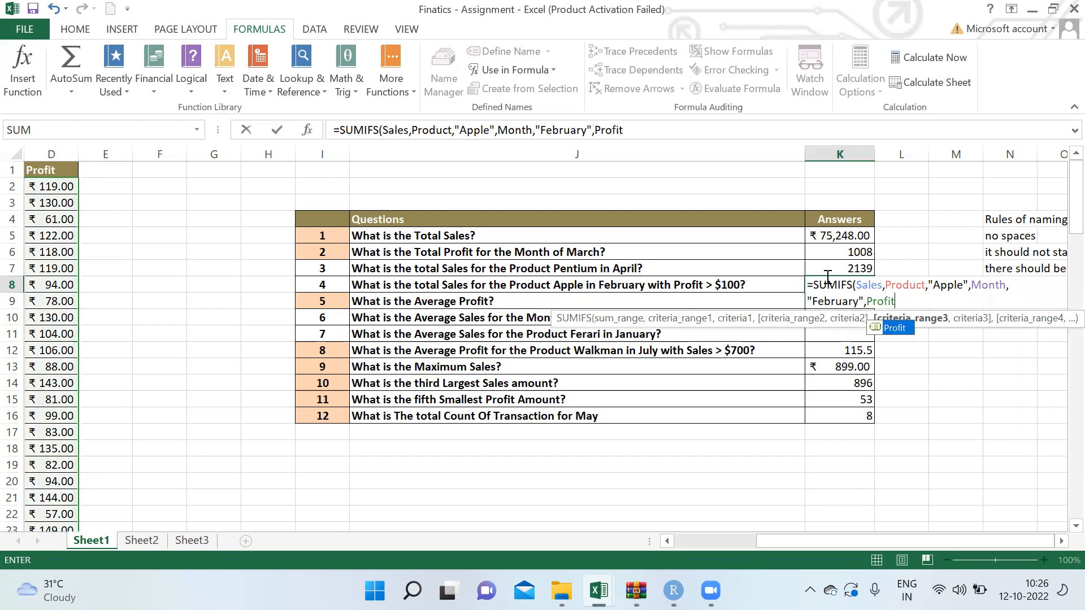
pyautogui.write(',">100')
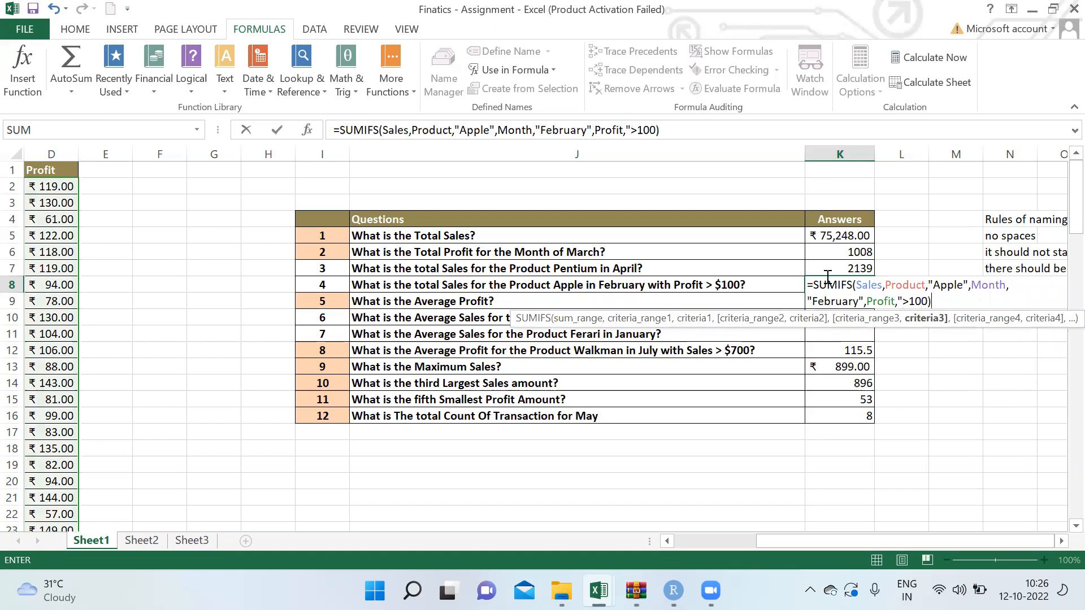
pyautogui.write('")')
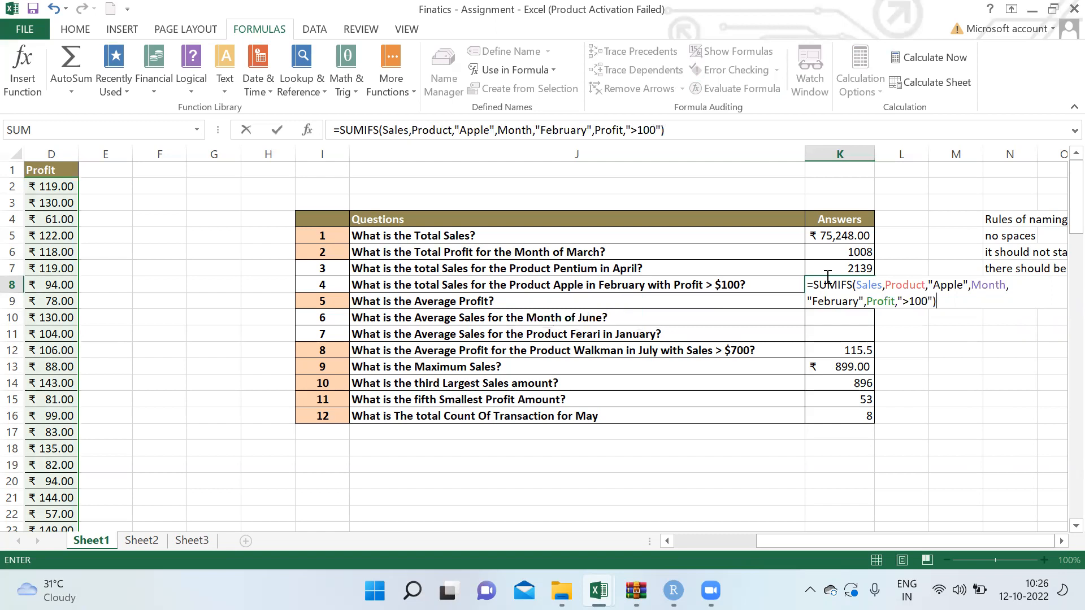
pyautogui.press('Return')
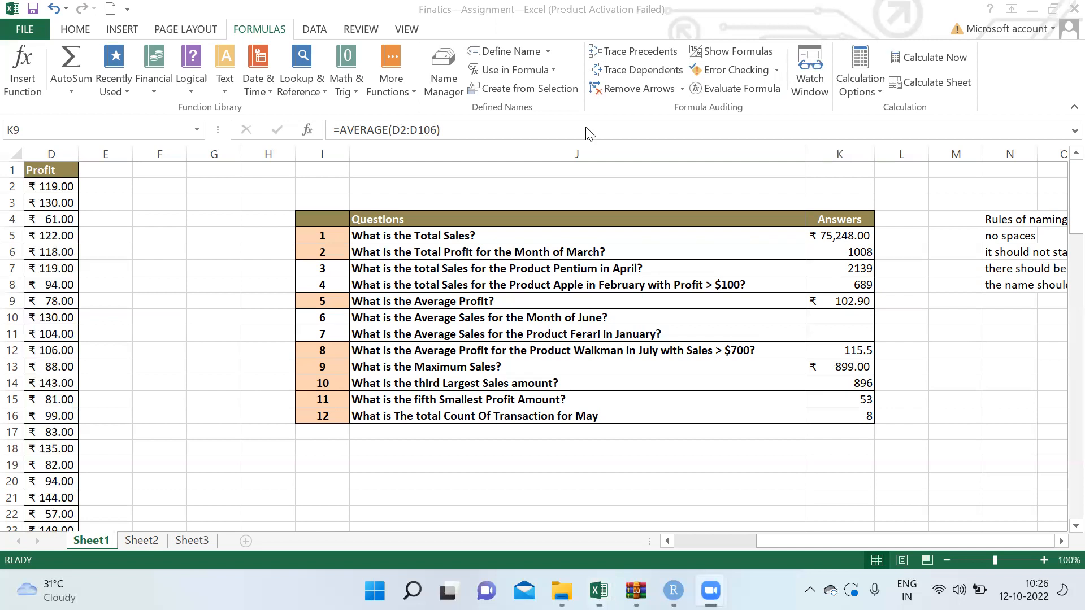
# Step: Check which range the AVERAGE formula in K9 refers to
pyautogui.press('F2')
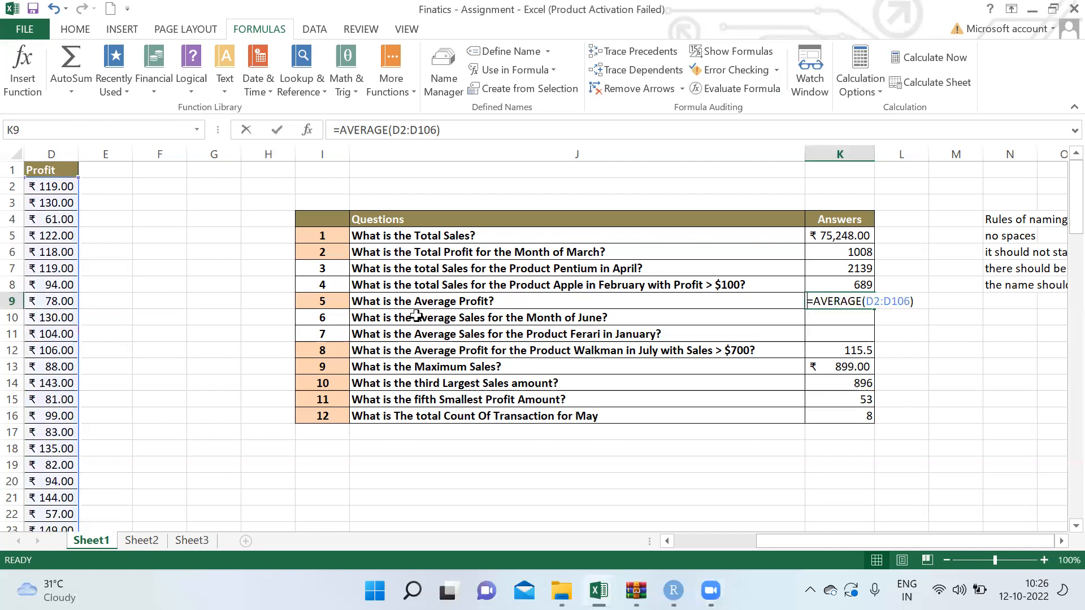
pyautogui.press('Return')
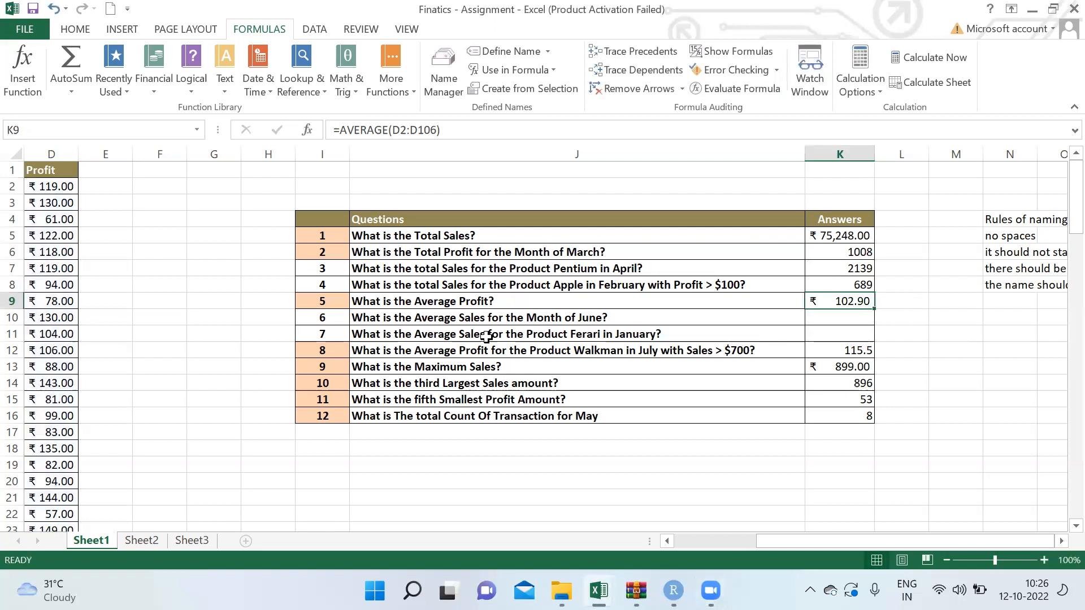
pyautogui.click(487, 338)
# Step: Try to enter an AVERAGEIF formula in K10 with Sales, Month and "June" as its arguments, in that order
pyautogui.click(463, 305)
pyautogui.press('Down')
pyautogui.press('Right')
pyautogui.write('=aver')
pyautogui.press('Down')
pyautogui.press('Down')
pyautogui.press('Tab')
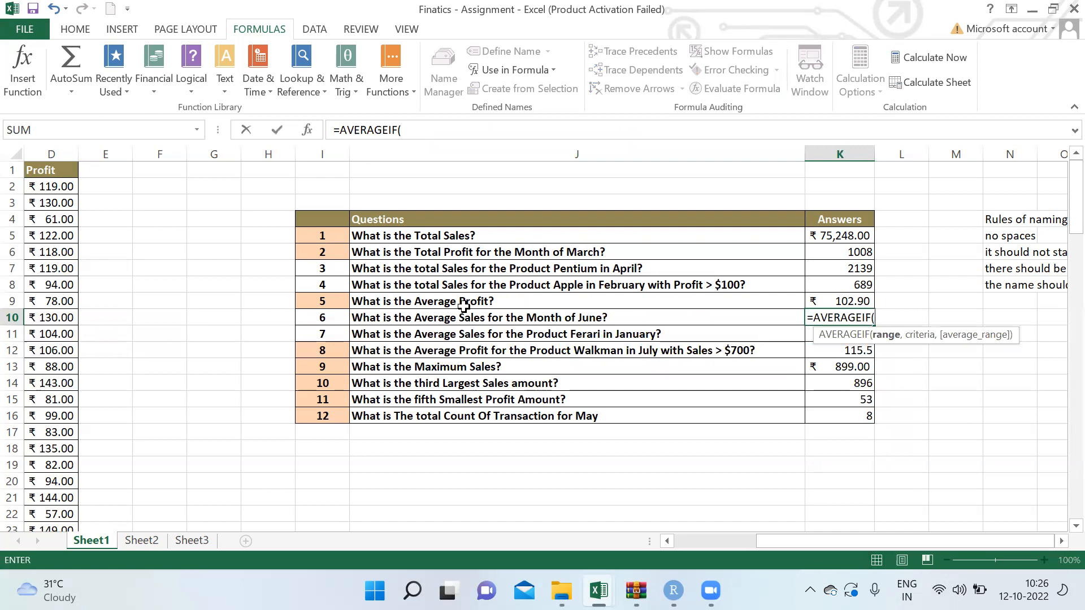
pyautogui.write('Sales,')
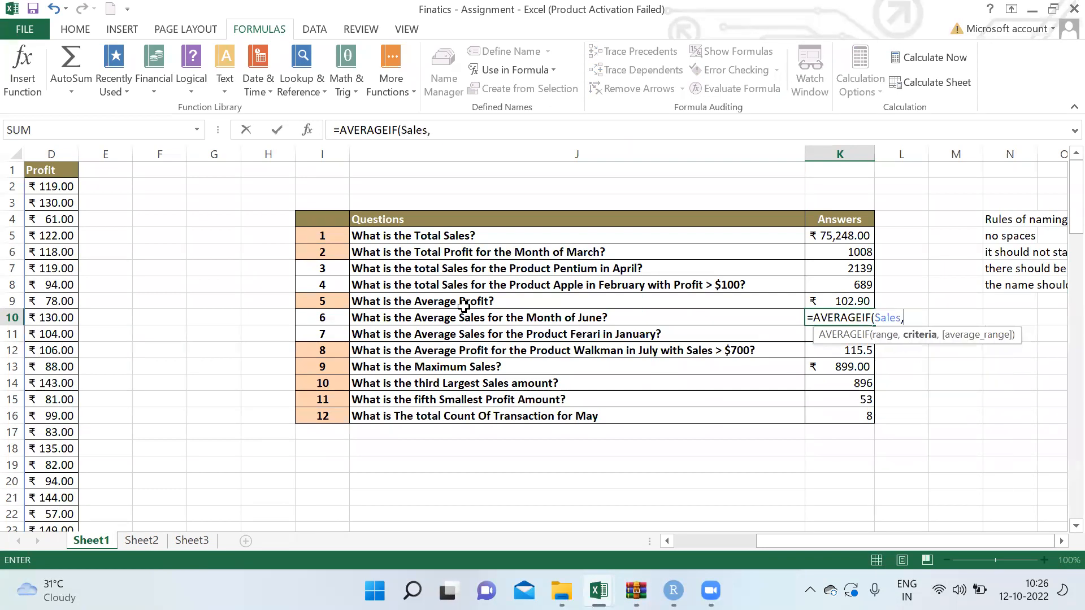
pyautogui.write('Month,')
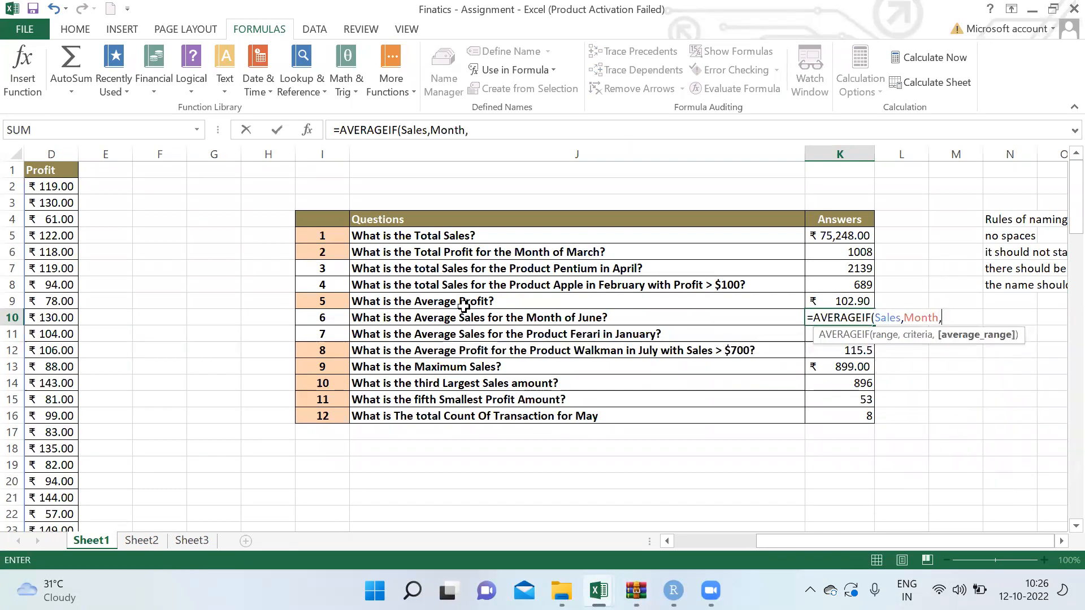
pyautogui.write('"June")')
pyautogui.press('Return')
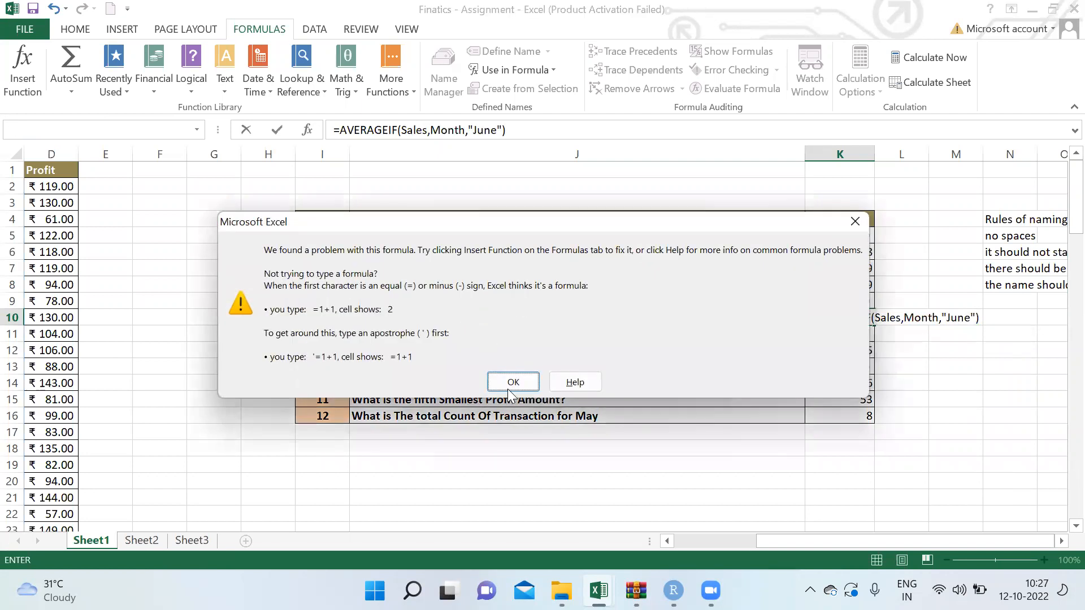
pyautogui.click(490, 379)
pyautogui.click(831, 333)
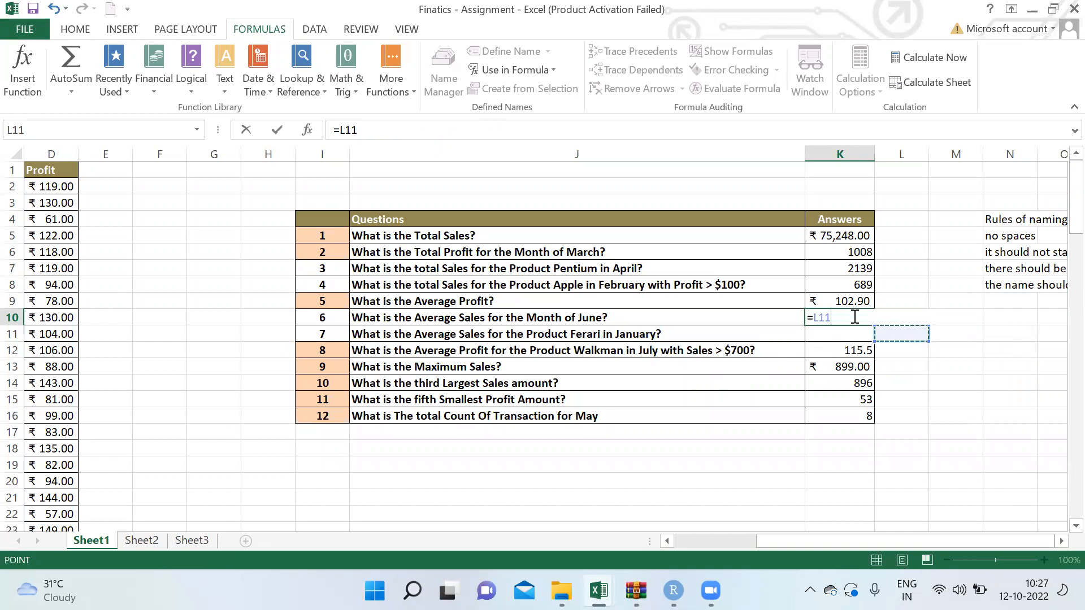
pyautogui.press('Escape')
# Step: Enter an AVERAGEIF formula in K10 with named range Month as range, "June" as criterion and Sales as average range
pyautogui.write('=aver')
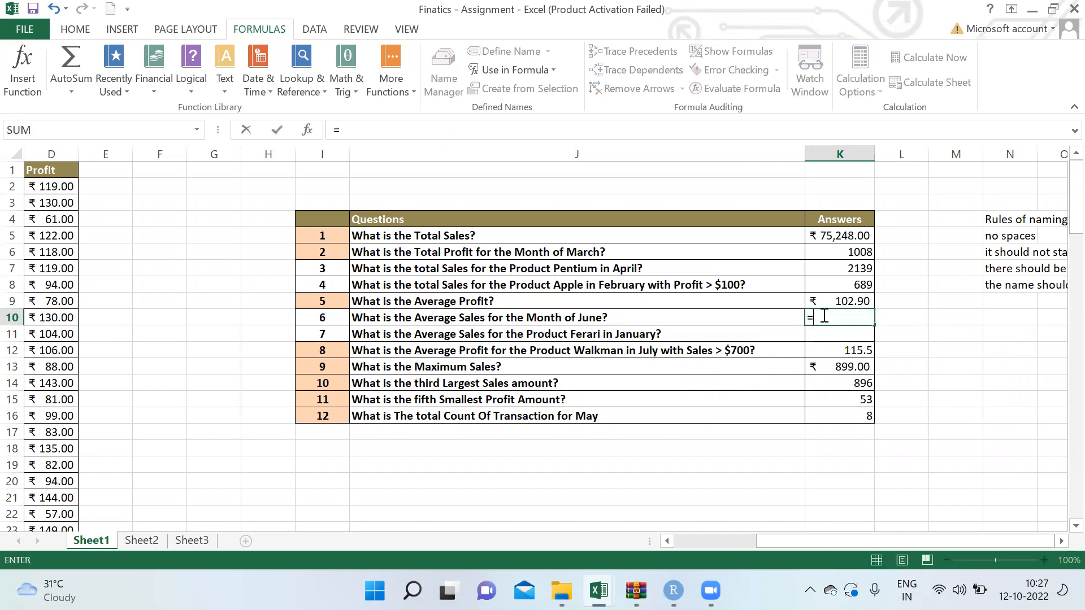
pyautogui.press('Down')
pyautogui.press('Down')
pyautogui.press('Tab')
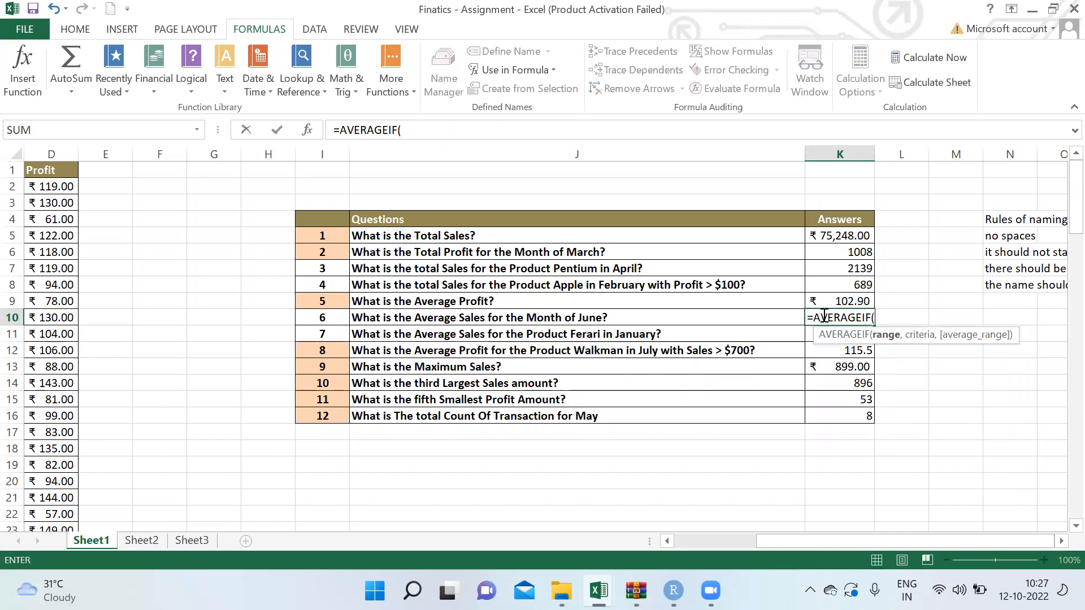
pyautogui.write('S')
pyautogui.press('BackSpace')
pyautogui.write('Mon')
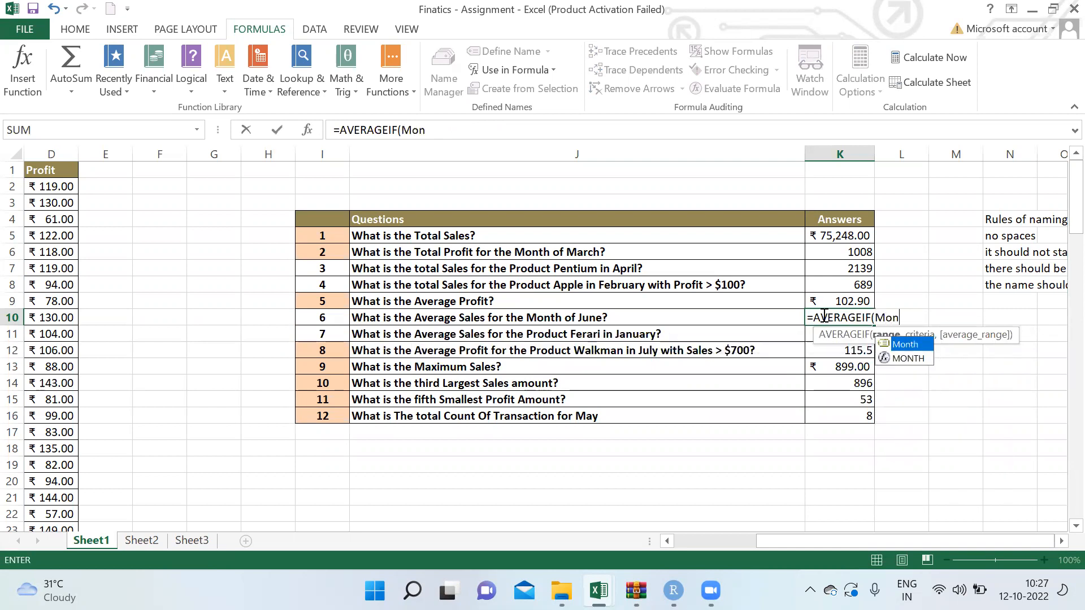
pyautogui.write('th,"Ju')
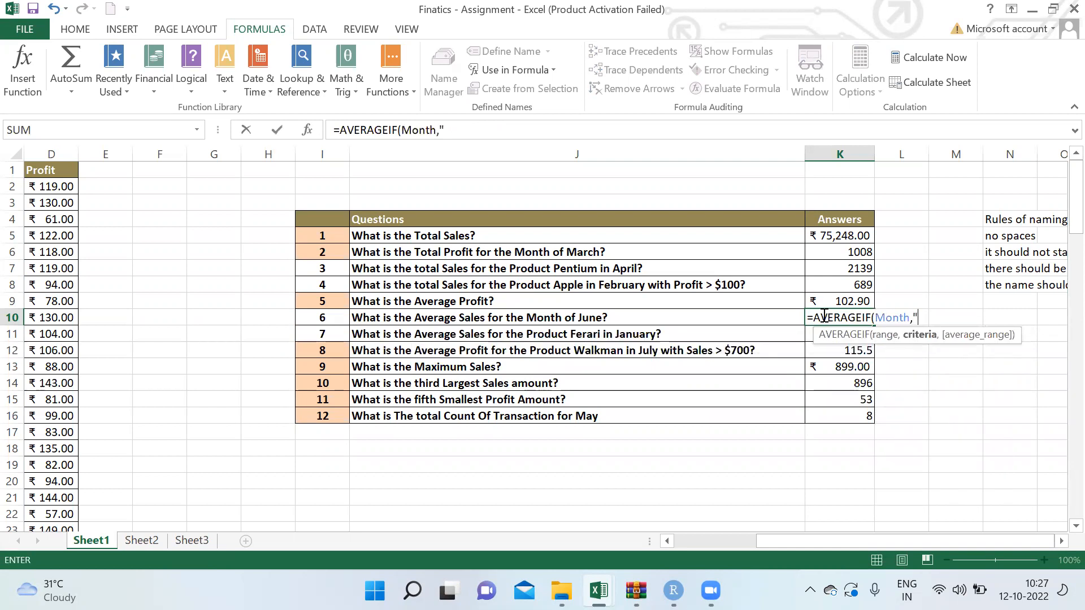
pyautogui.write('ne",Sales')
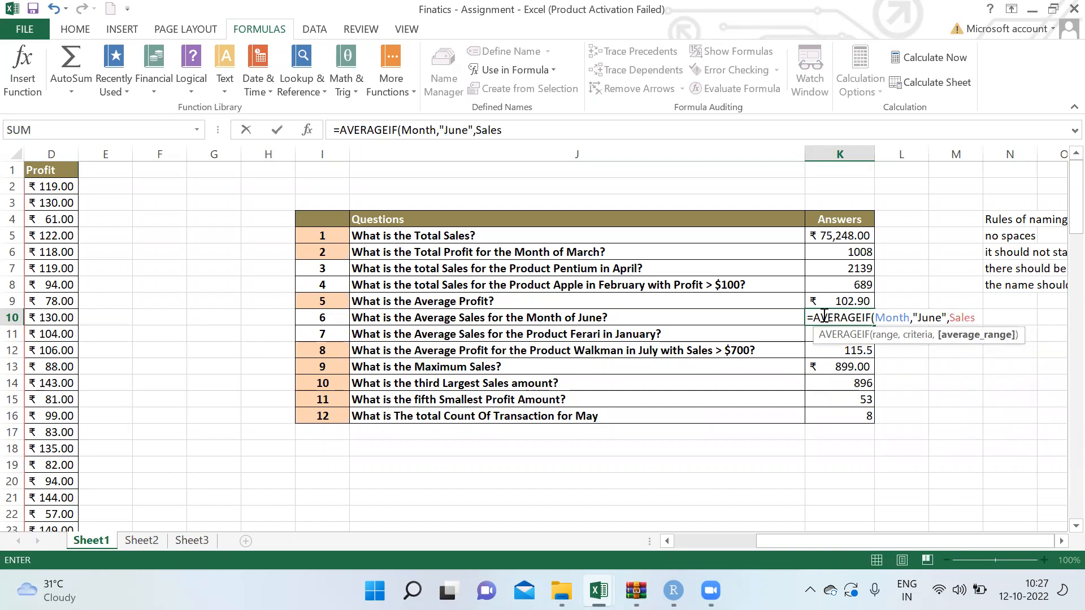
pyautogui.press('Return')
pyautogui.press('Left')
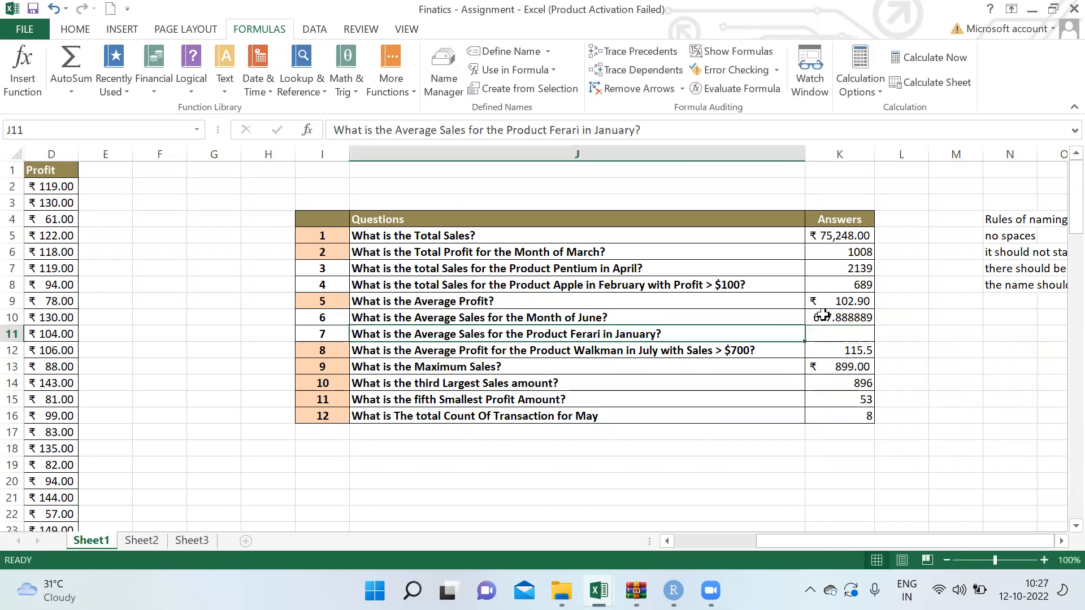
pyautogui.press('Right')
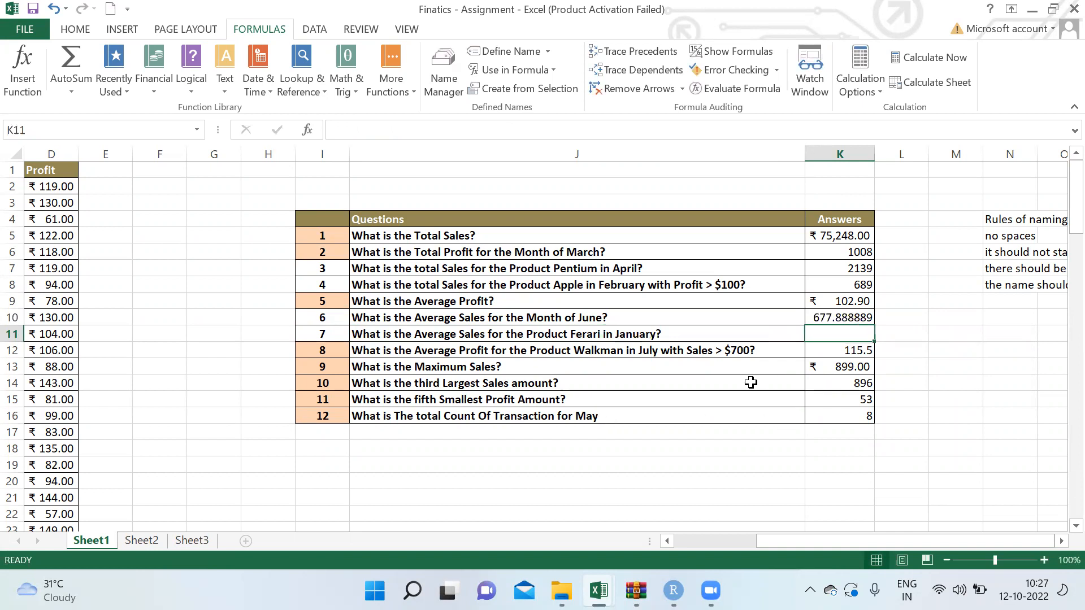
pyautogui.write('Averg')
pyautogui.press('BackSpace')
pyautogui.press('BackSpace')
pyautogui.press('BackSpace')
pyautogui.press('BackSpace')
pyautogui.press('BackSpace')
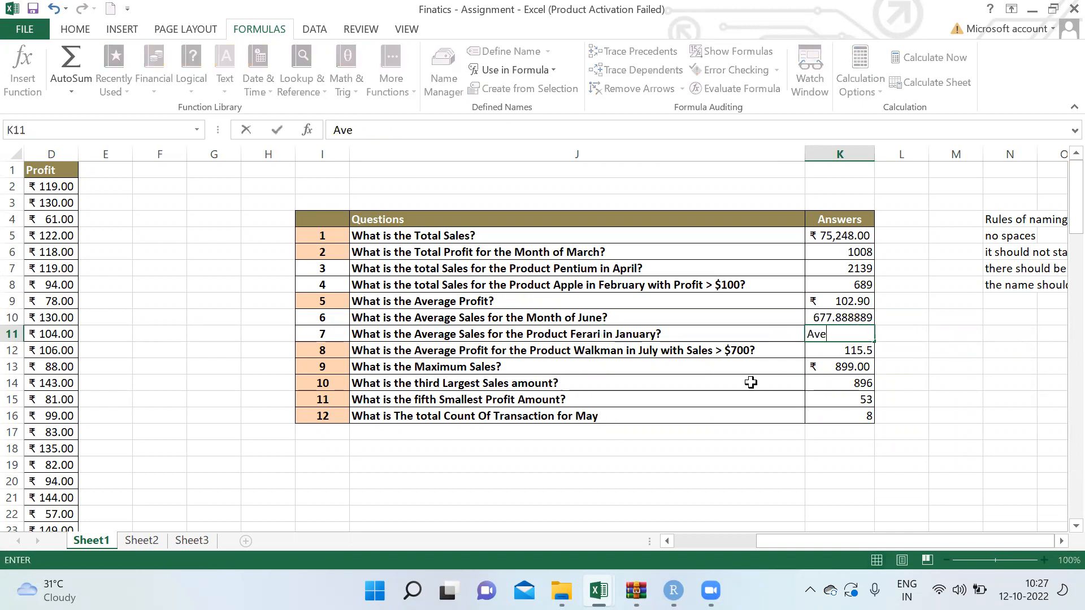
# Step: Start an AVERAGEIFS formula in K11 for question 7, using the named range Sales as the average range
pyautogui.write('=abverg')
pyautogui.press('BackSpace')
pyautogui.press('BackSpace')
pyautogui.press('BackSpace')
pyautogui.press('BackSpace')
pyautogui.press('BackSpace')
pyautogui.press('BackSpace')
pyautogui.write('ve')
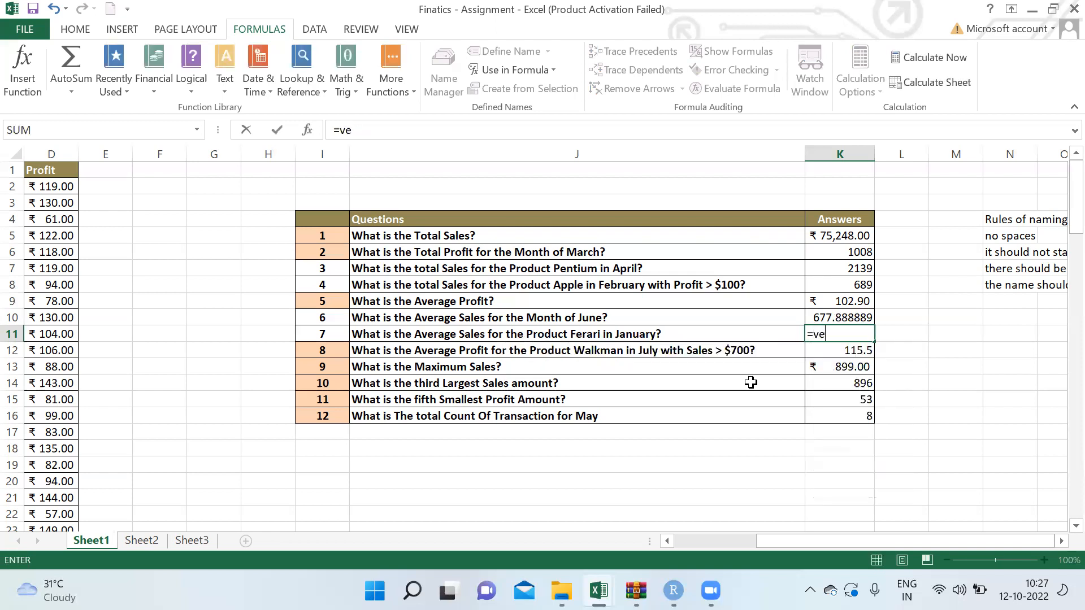
pyautogui.press('BackSpace')
pyautogui.press('BackSpace')
pyautogui.write('averg')
pyautogui.press('BackSpace')
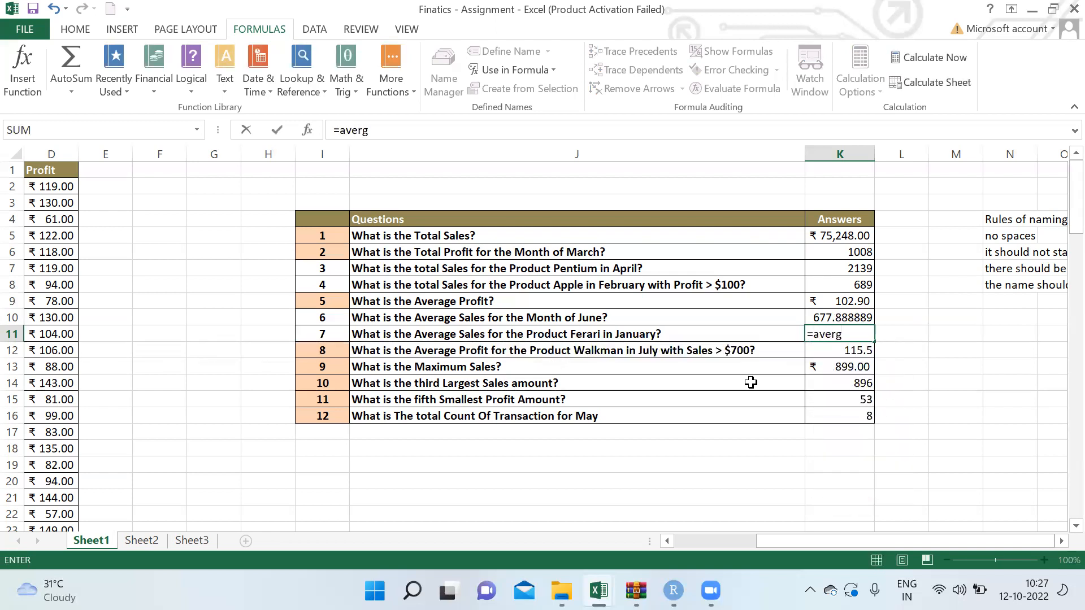
pyautogui.write('a')
pyautogui.press('Down')
pyautogui.press('Down')
pyautogui.press('Down')
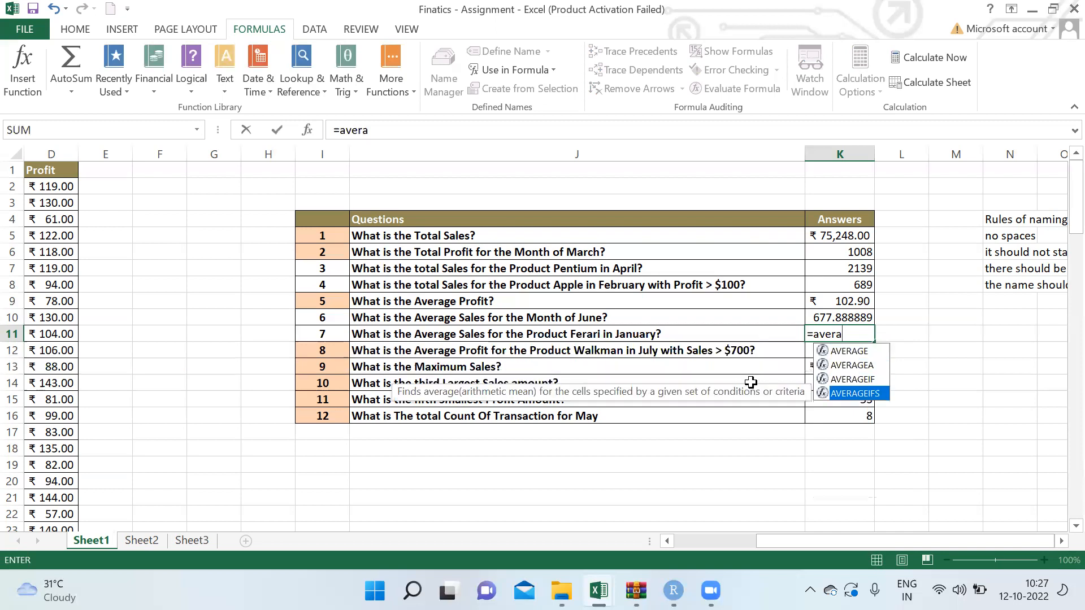
pyautogui.press('Tab')
pyautogui.write('Sa')
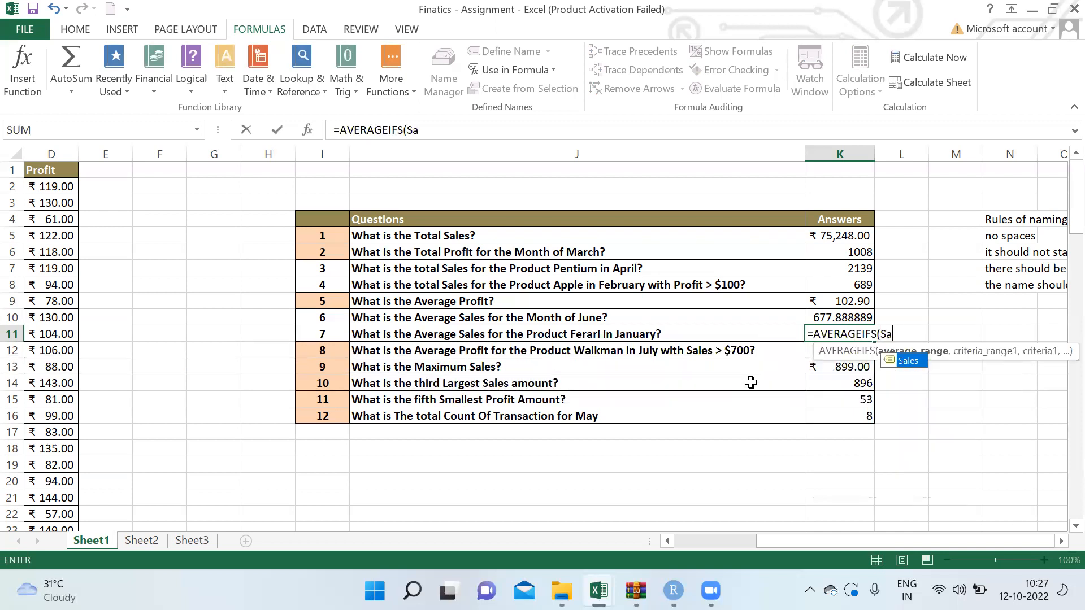
pyautogui.write('les,')
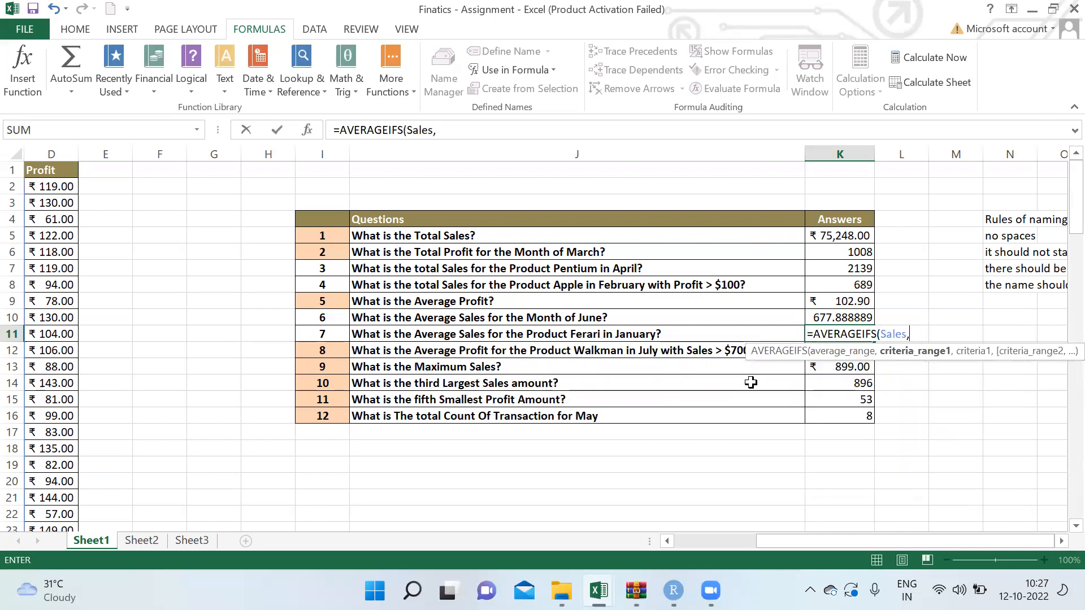
# Step: Complete the AVERAGEIFS formula in K11 with Product matching "Ferari" and Month matching "January" as its two criteria
pyautogui.write('Pro')
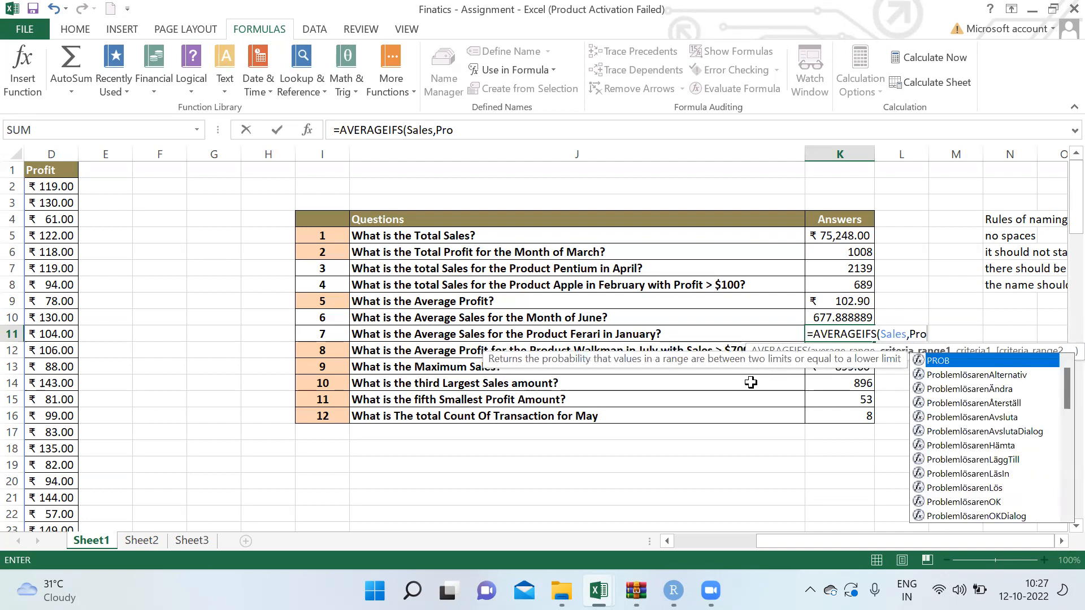
pyautogui.write('duct,"Ferra')
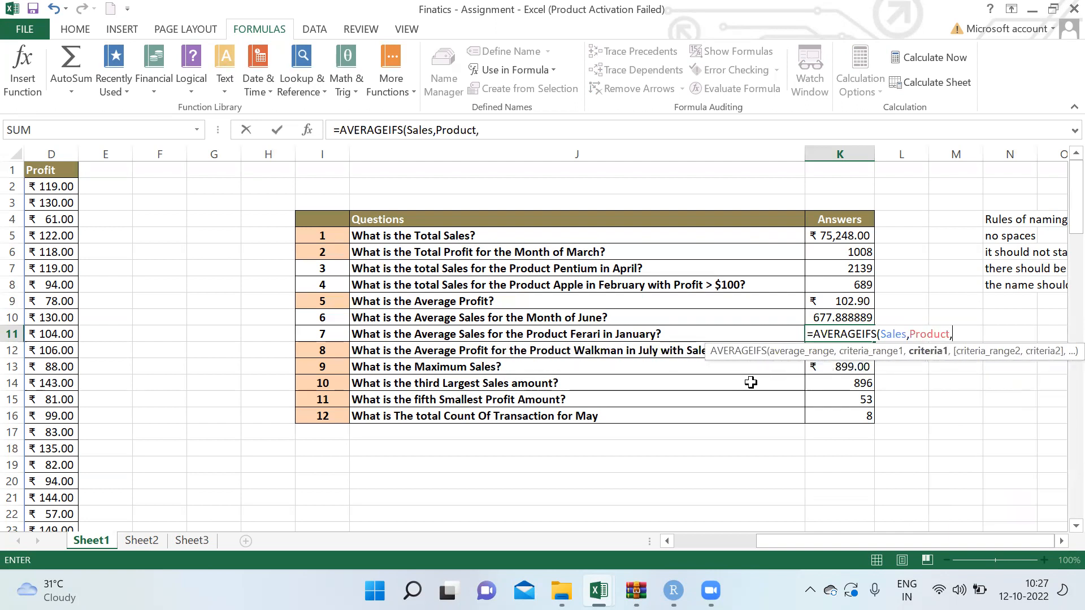
pyautogui.press('BackSpace')
pyautogui.press('BackSpace')
pyautogui.write('ari",Mo')
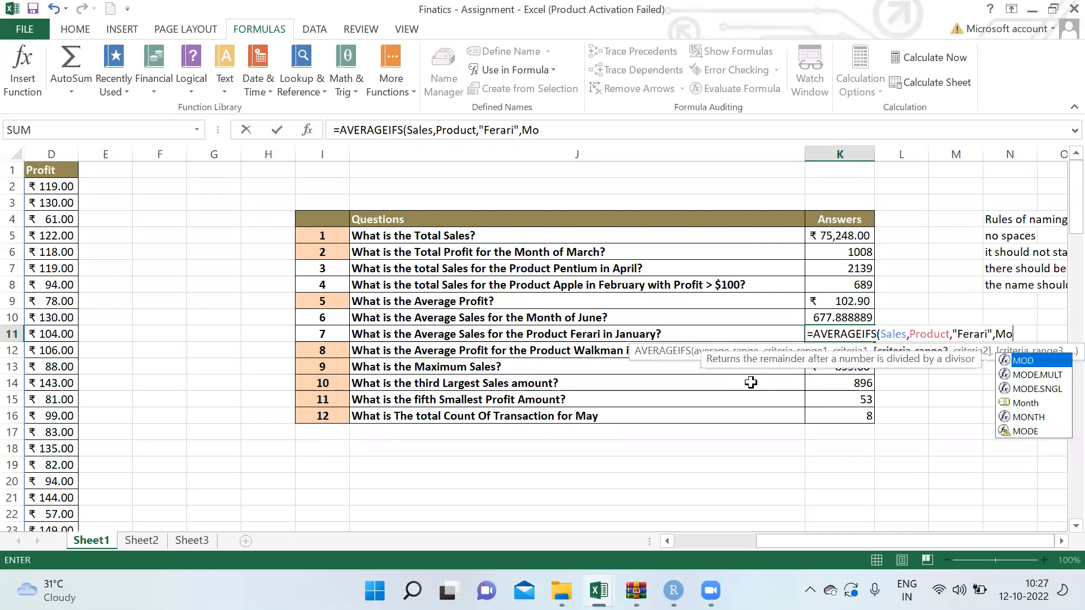
pyautogui.write('nth,"January')
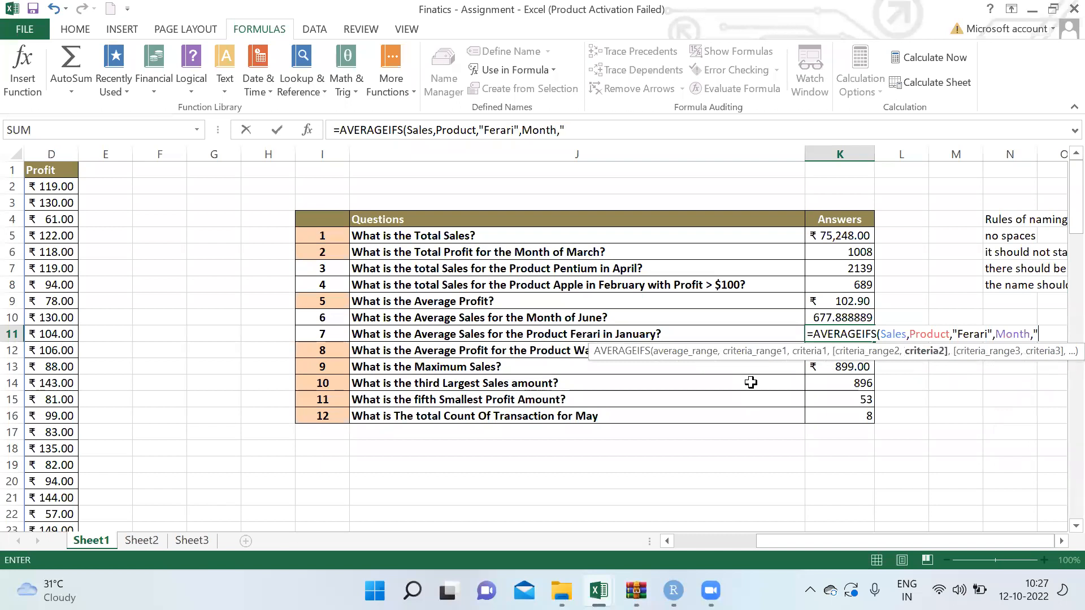
pyautogui.write('")')
pyautogui.press('Return')
pyautogui.press('Up')
pyautogui.press('Left')
pyautogui.press('Left')
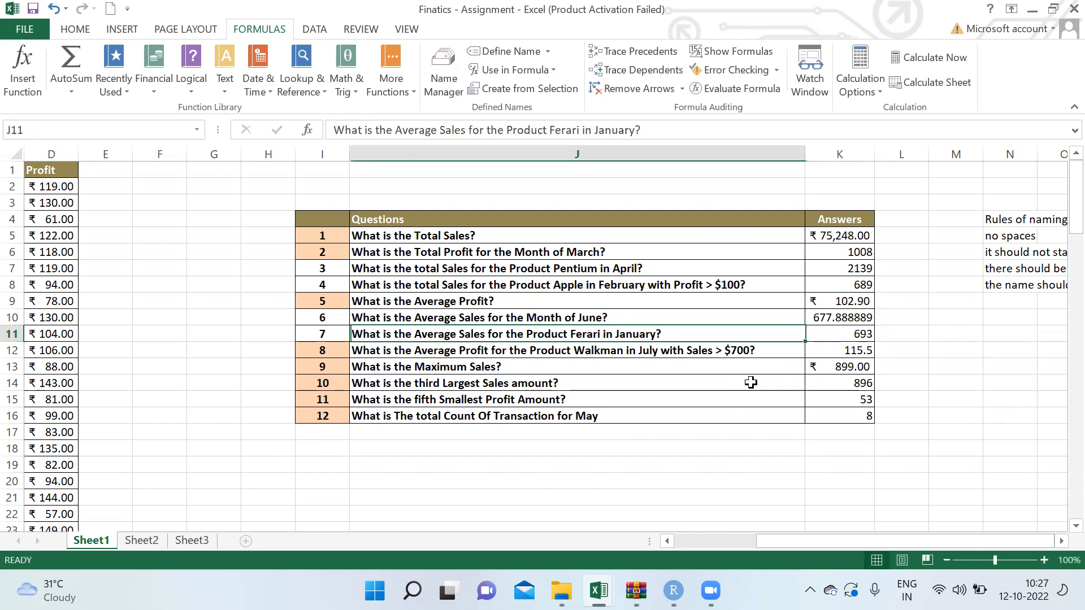
pyautogui.press('Right')
pyautogui.press('Right')
pyautogui.press('Up')
pyautogui.press('Left')
pyautogui.press('Left')
pyautogui.press('Right')
pyautogui.press('Right')
pyautogui.press('Down')
pyautogui.press('Up')
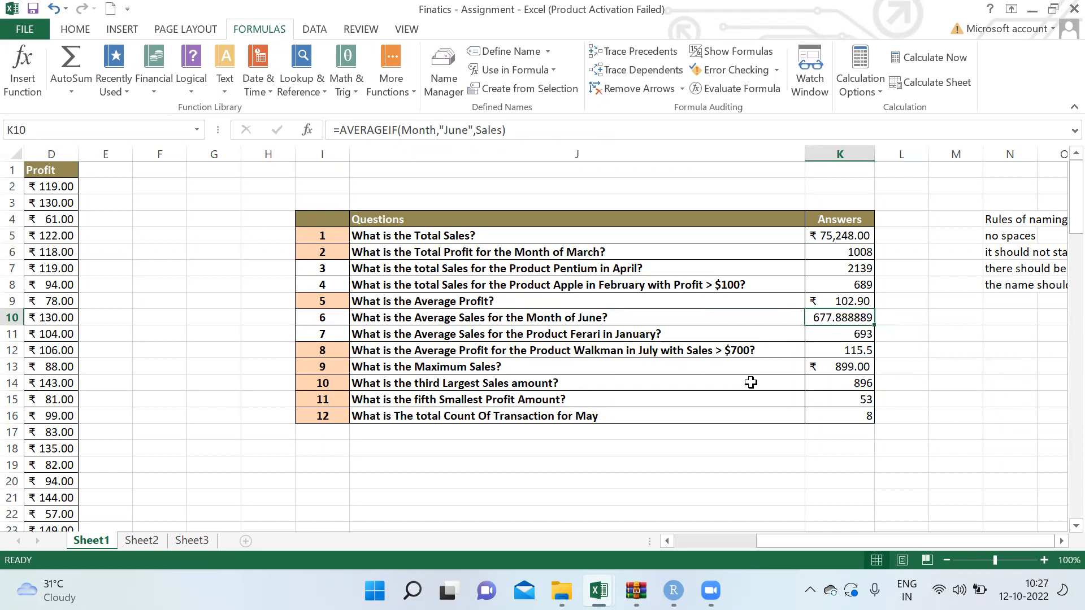
pyautogui.click(544, 95)
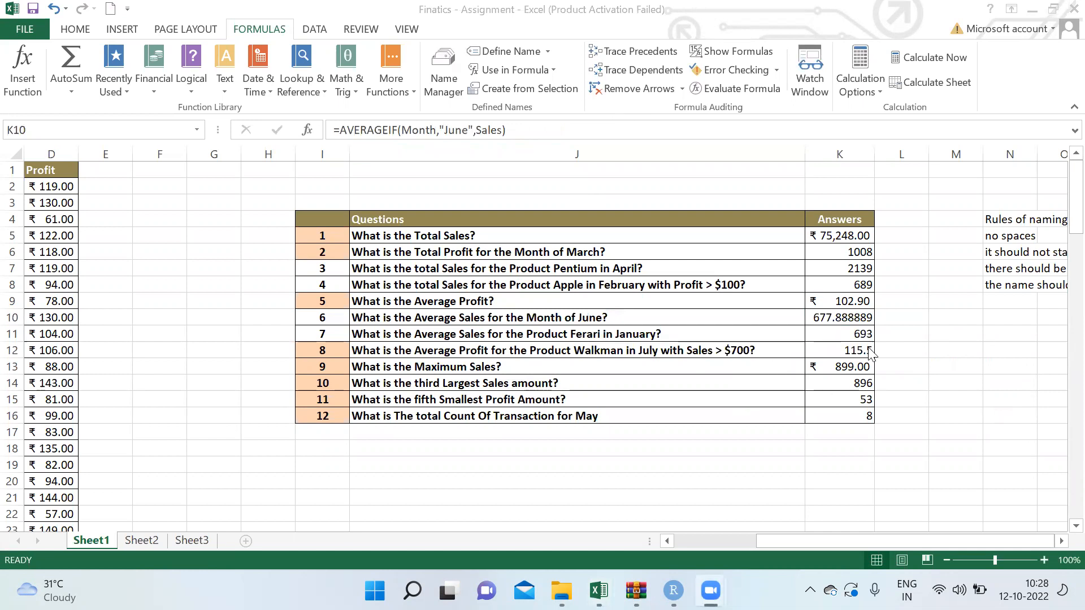
pyautogui.click(904, 315)
pyautogui.press('Right')
pyautogui.press('Right')
pyautogui.press('Right')
pyautogui.press('Right')
pyautogui.press('Right')
pyautogui.press('Right')
pyautogui.press('Right')
pyautogui.press('Right')
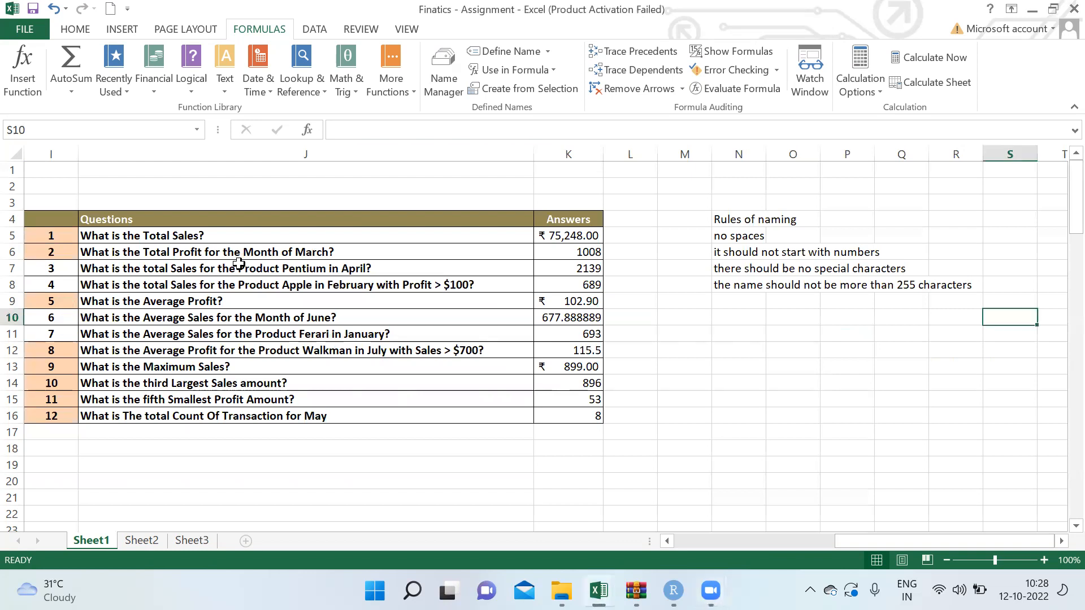
# Step: Examine the SUMIFS formula in K8 argument by argument, matching sum range, criteria ranges and criteria to question 4
pyautogui.click(239, 281)
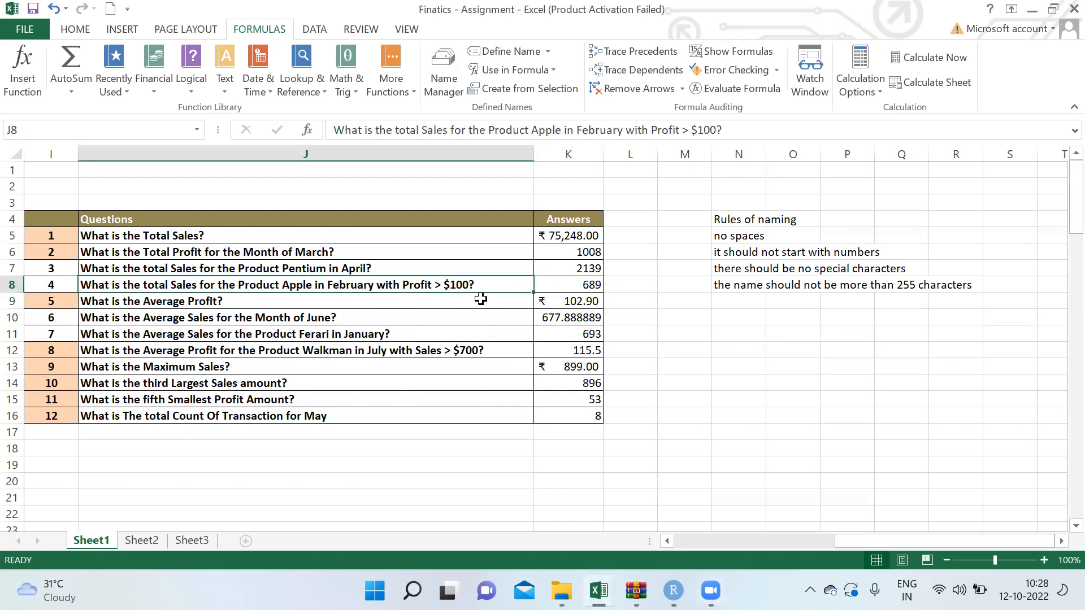
pyautogui.click(592, 286)
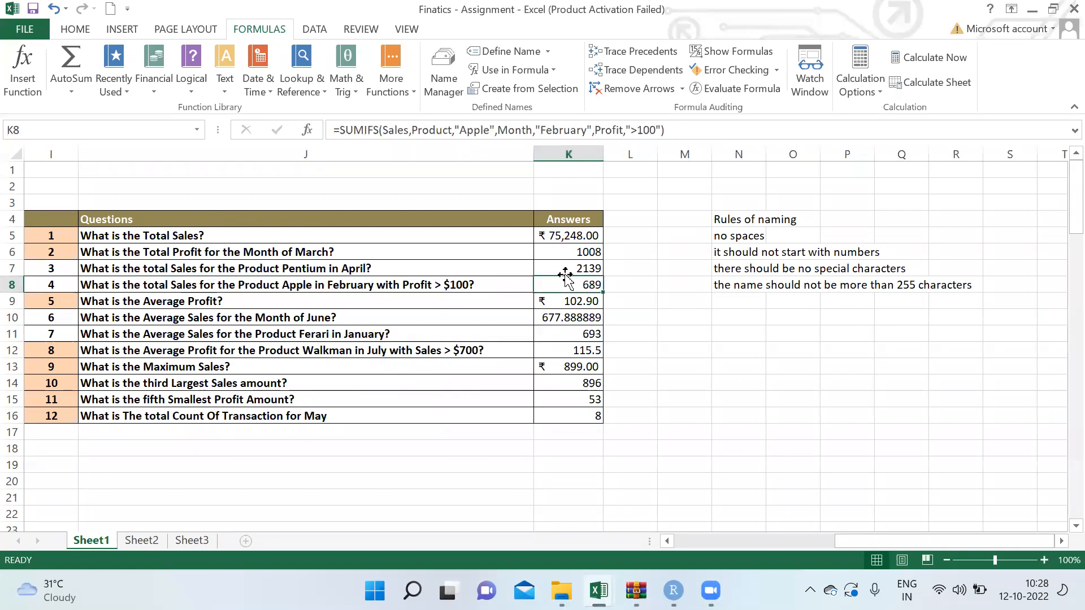
pyautogui.click(706, 129)
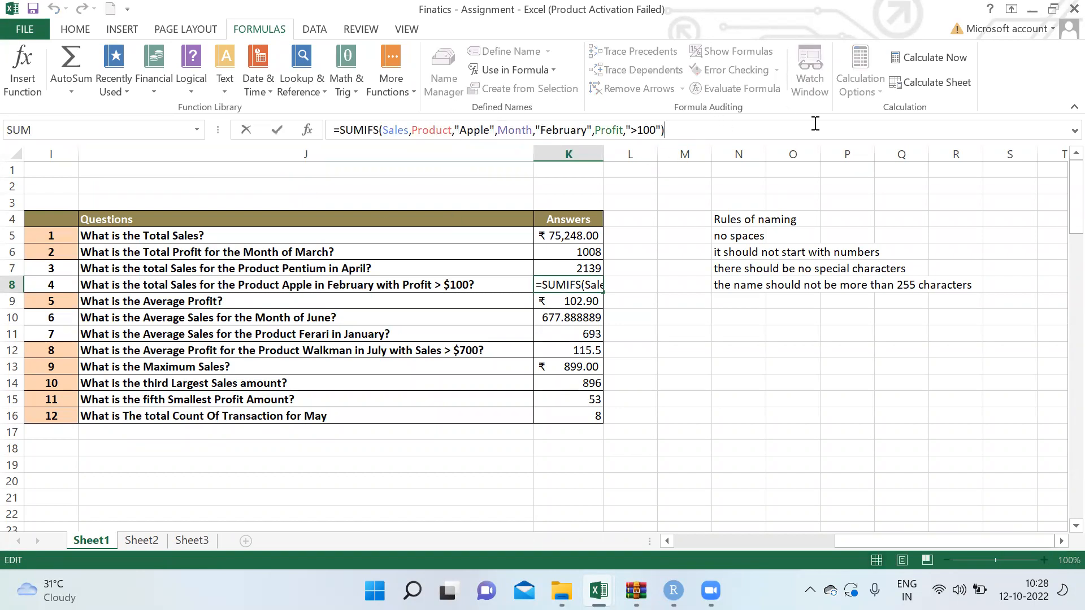
pyautogui.press('Escape')
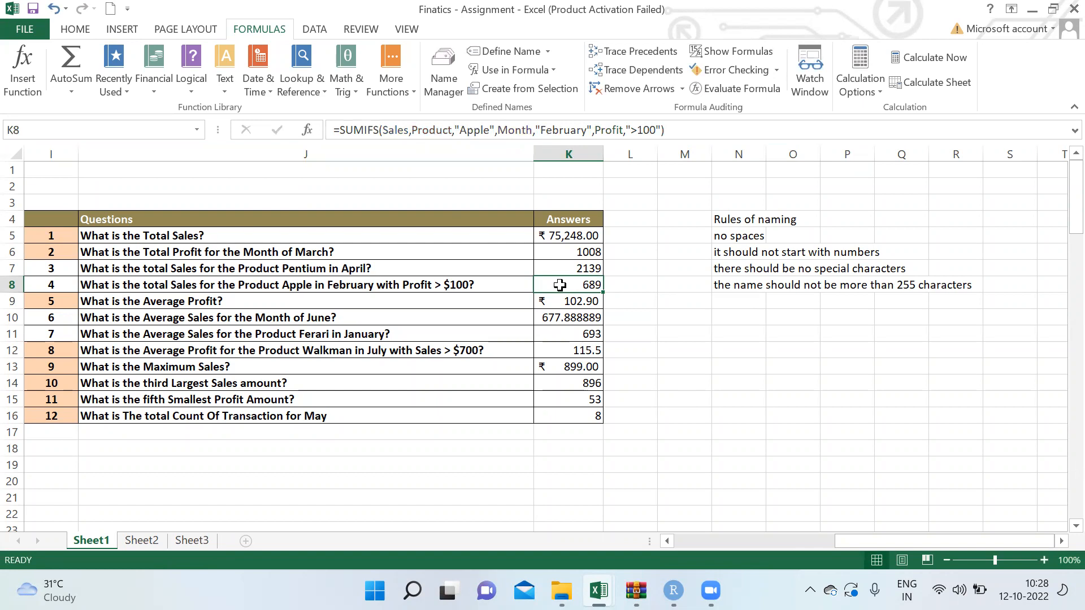
pyautogui.doubleClick(558, 285)
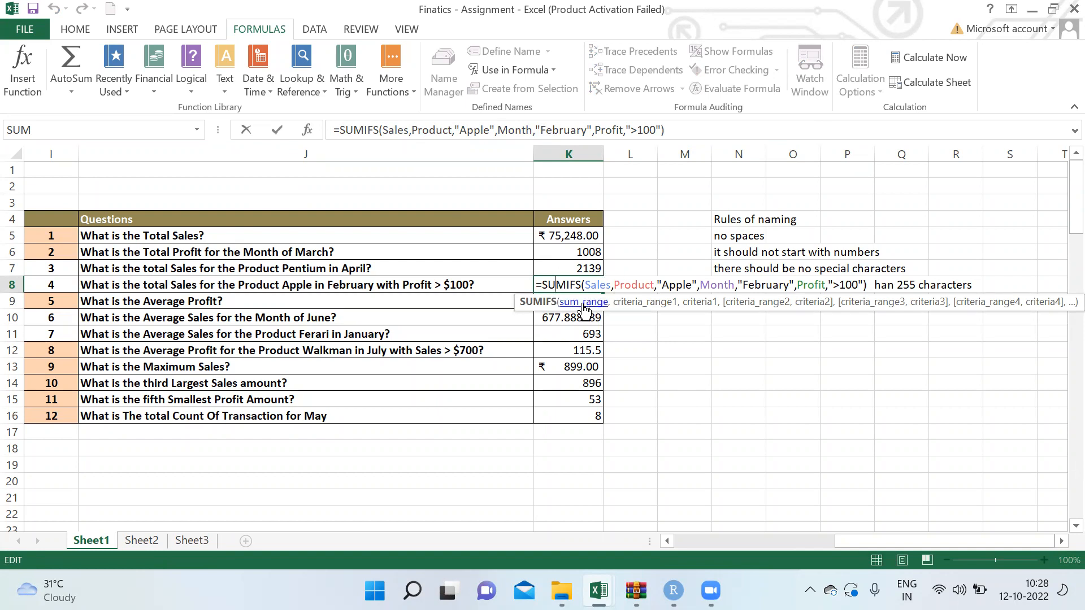
pyautogui.click(592, 285)
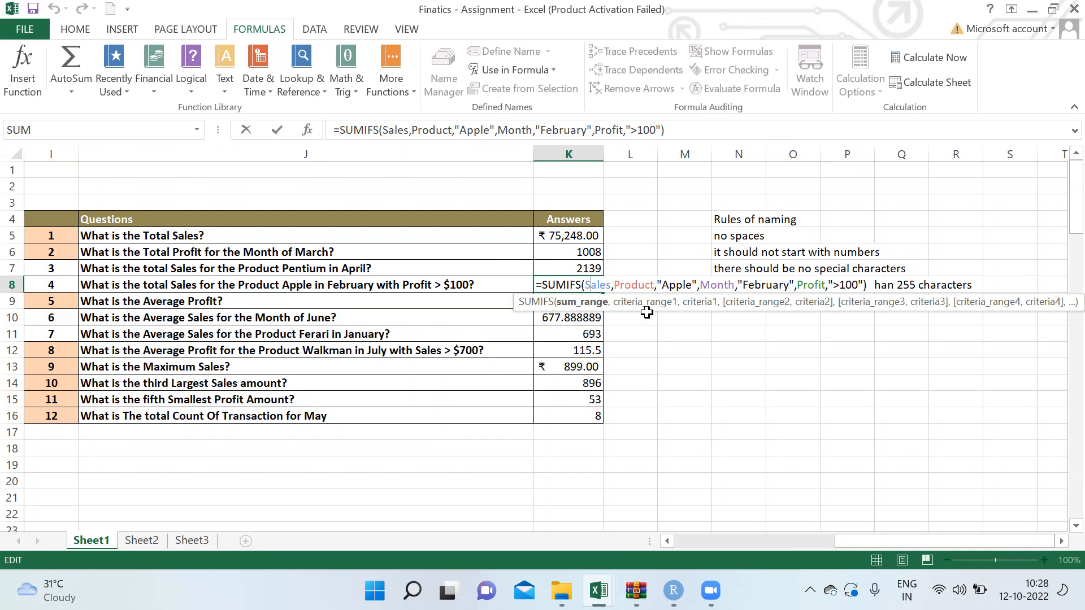
pyautogui.click(631, 285)
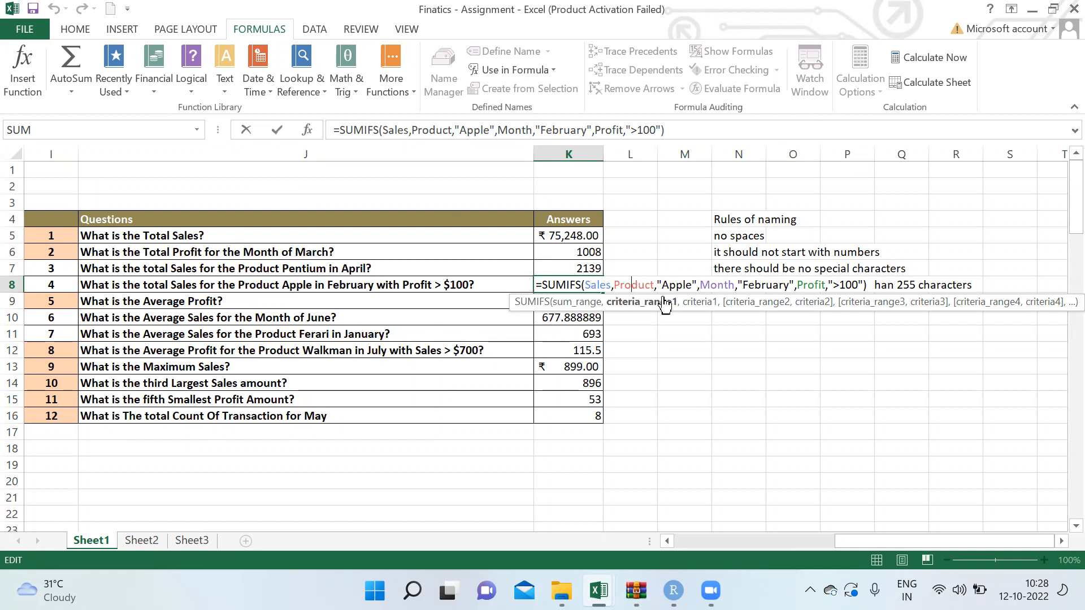
pyautogui.click(684, 285)
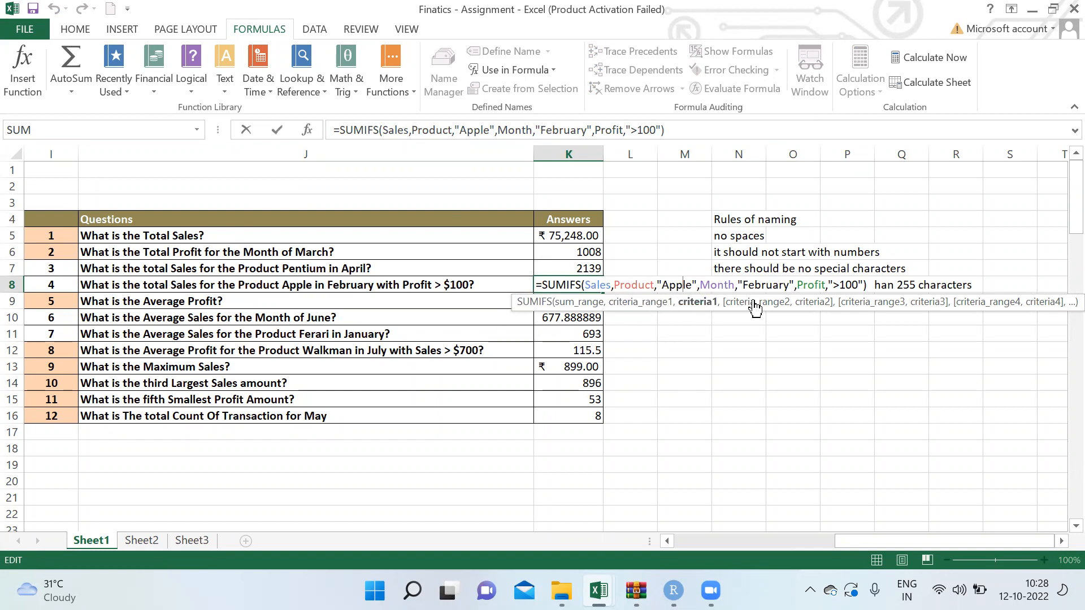
pyautogui.click(718, 285)
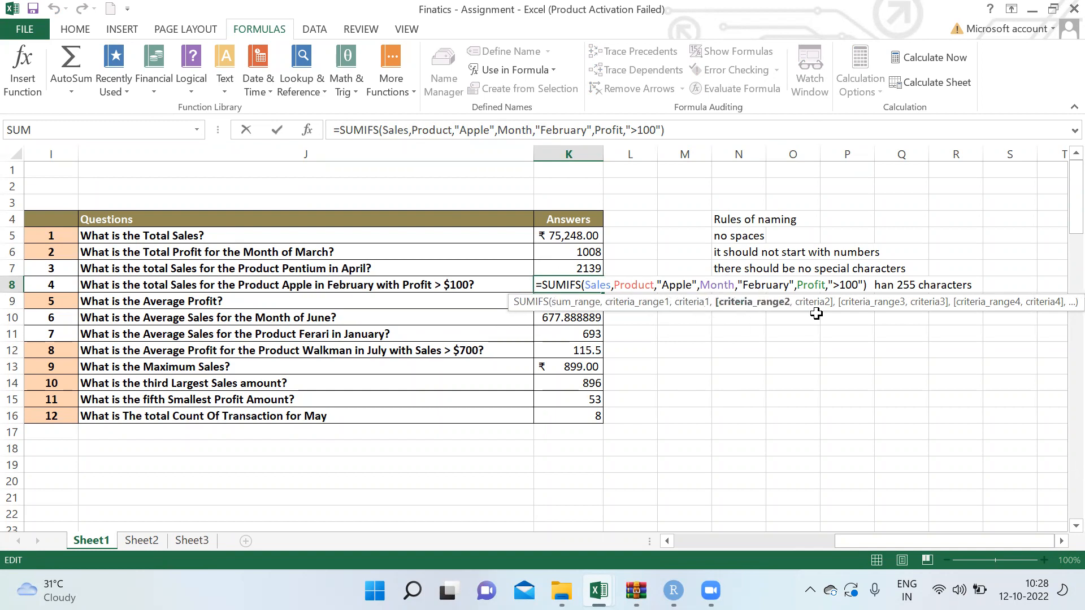
pyautogui.click(765, 285)
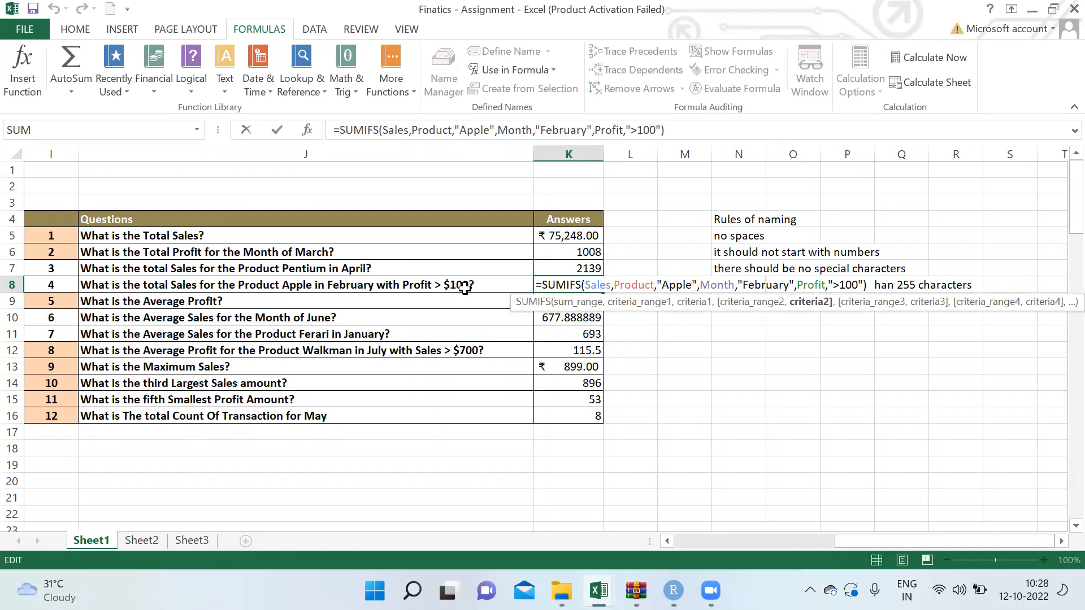
pyautogui.click(813, 284)
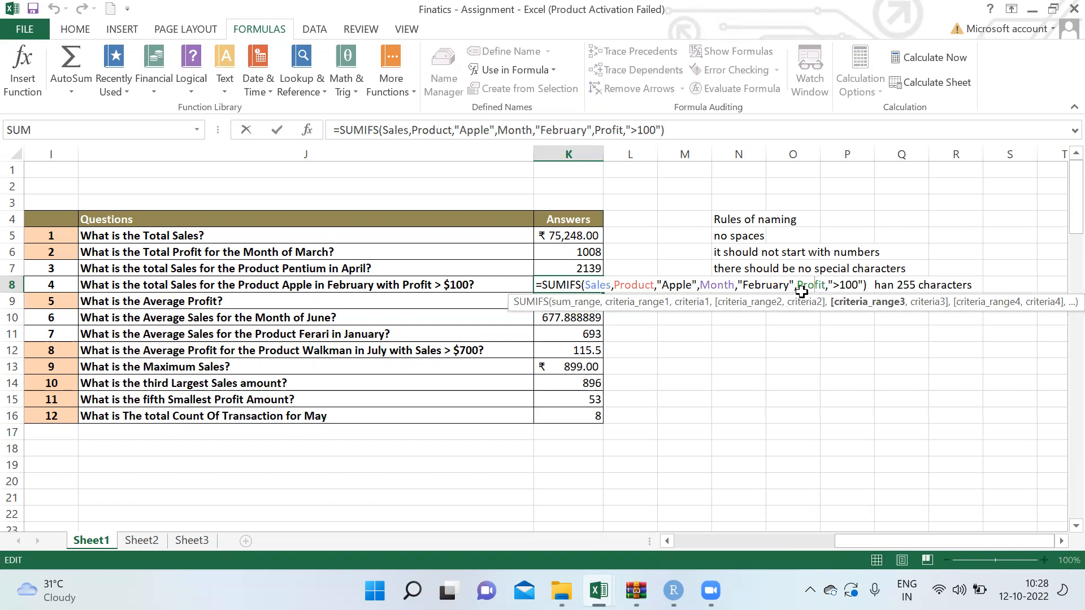
pyautogui.click(852, 287)
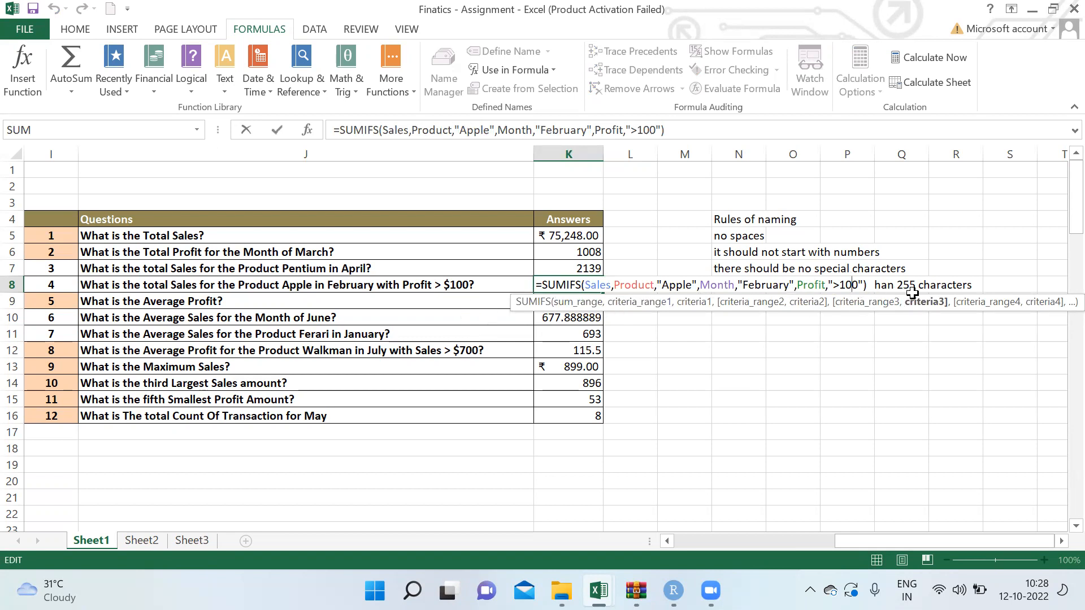
pyautogui.press('Return')
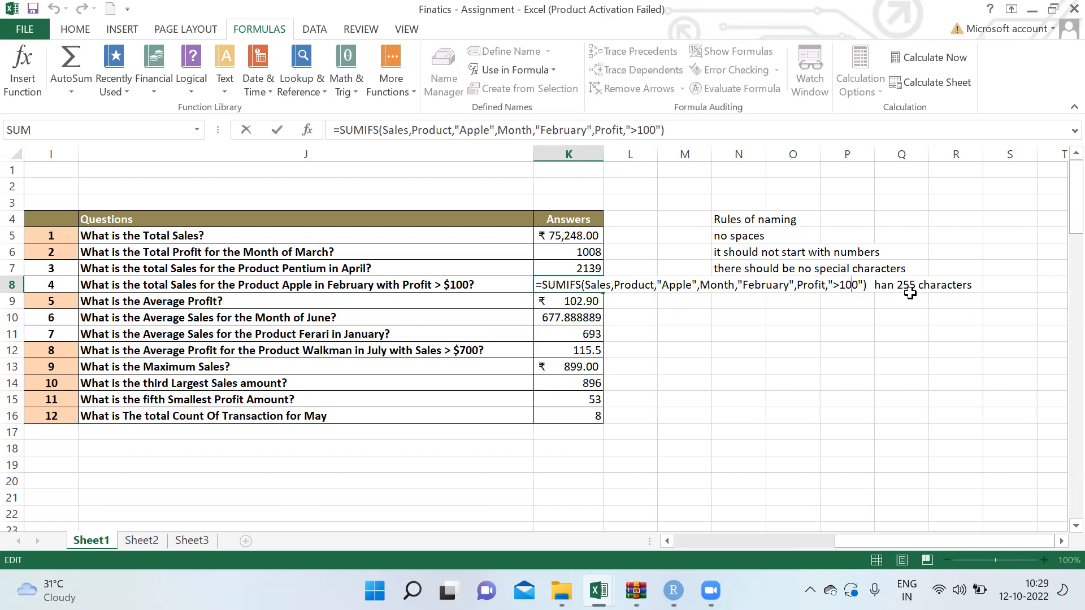
pyautogui.press('Up')
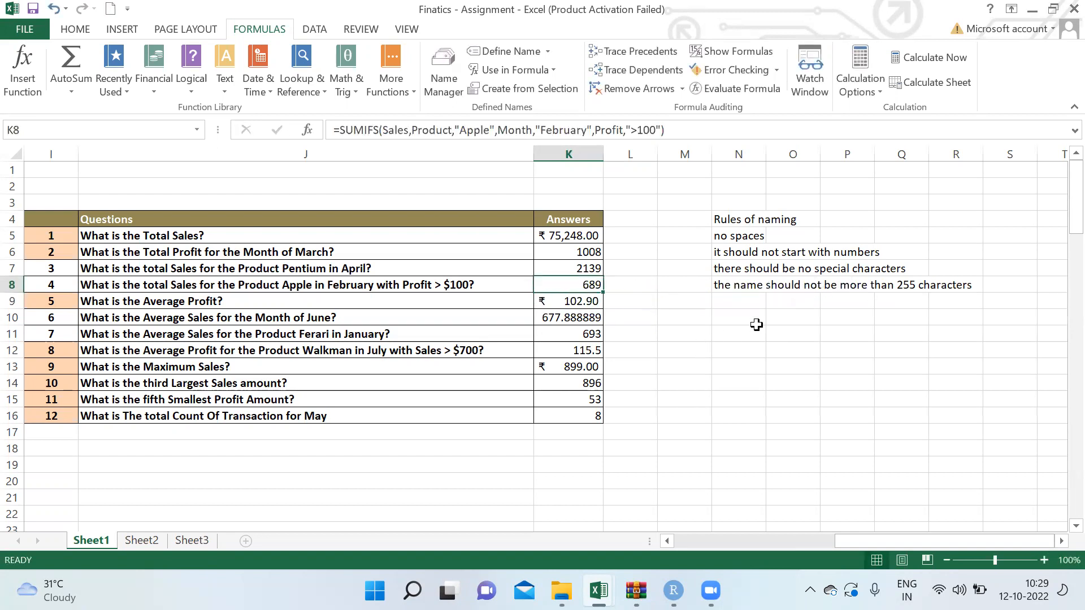
pyautogui.click(779, 319)
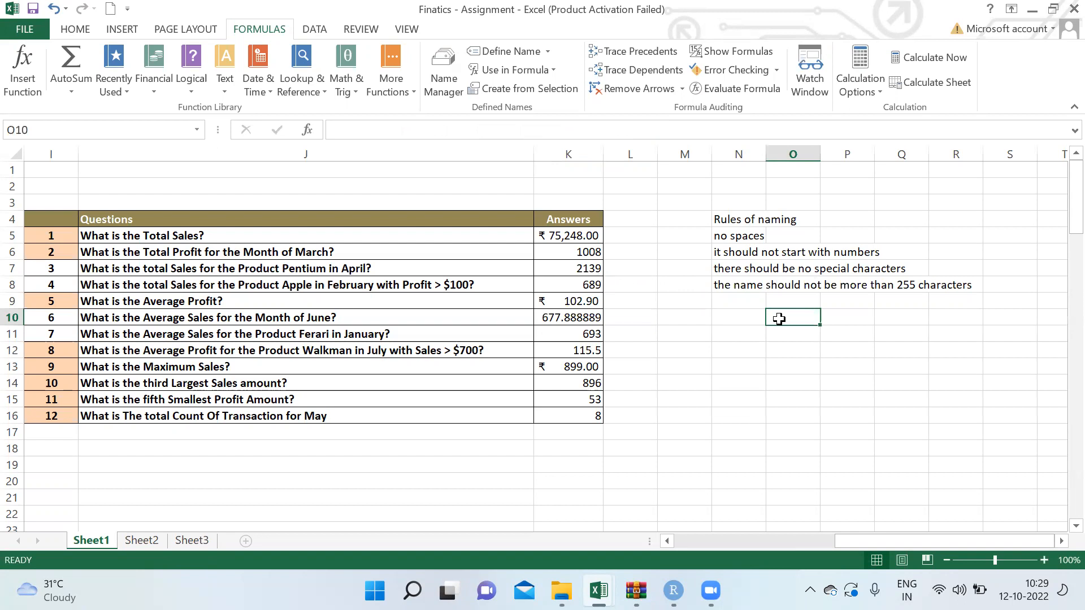
pyautogui.click(291, 74)
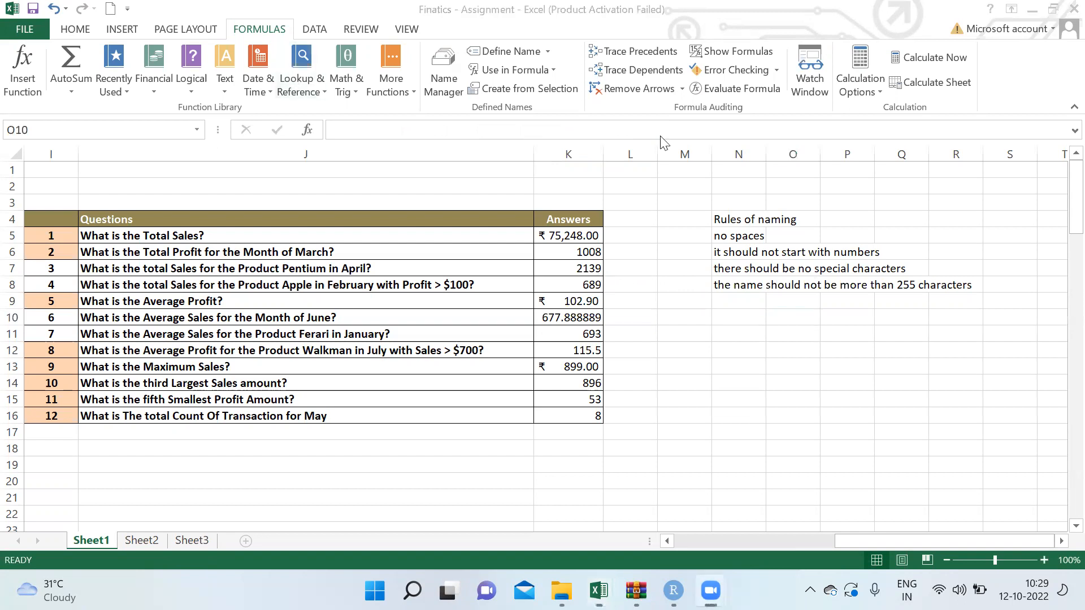
pyautogui.moveTo(714, 219); pyautogui.dragTo(714, 287)
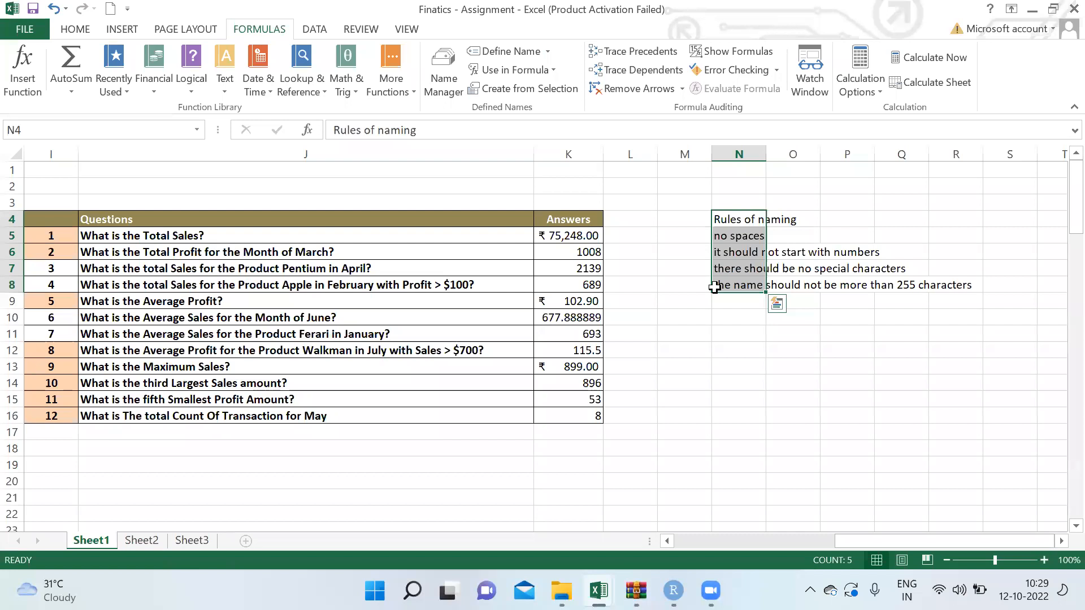
pyautogui.click(529, 83)
pyautogui.click(703, 252)
# Step: Enter the heading "Wild Card Characters" in cell T3, beside the naming rules
pyautogui.click(942, 201)
pyautogui.press('Right')
pyautogui.press('Right')
pyautogui.press('Right')
pyautogui.press('Right')
pyautogui.press('Left')
pyautogui.press('Left')
pyautogui.press('Left')
pyautogui.press('Up')
pyautogui.press('Up')
pyautogui.press('Down')
pyautogui.press('Down')
pyautogui.press('Right')
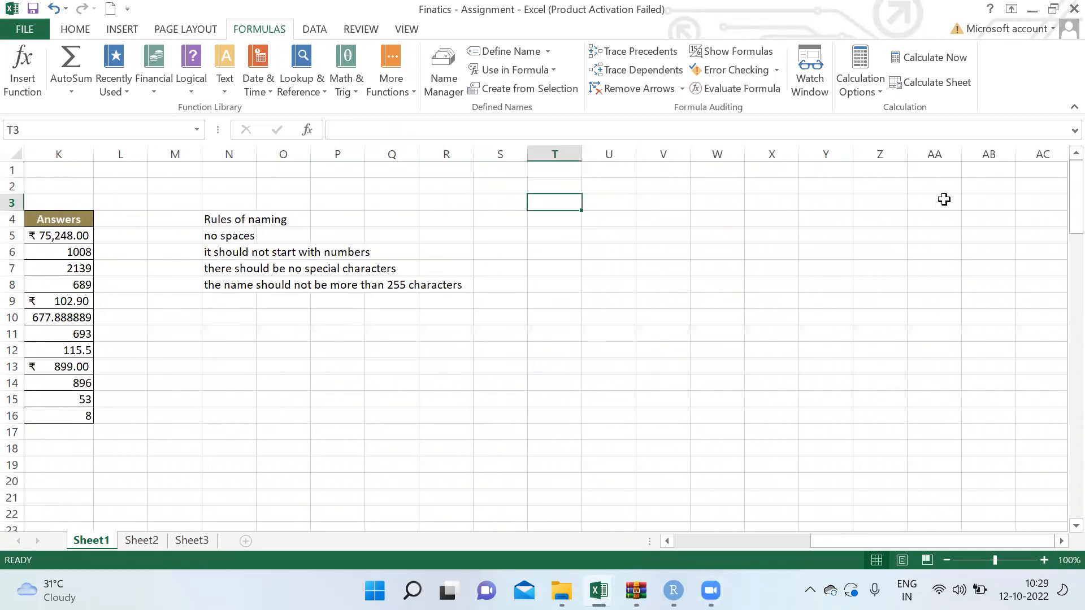
pyautogui.write('Wild Card Characters')
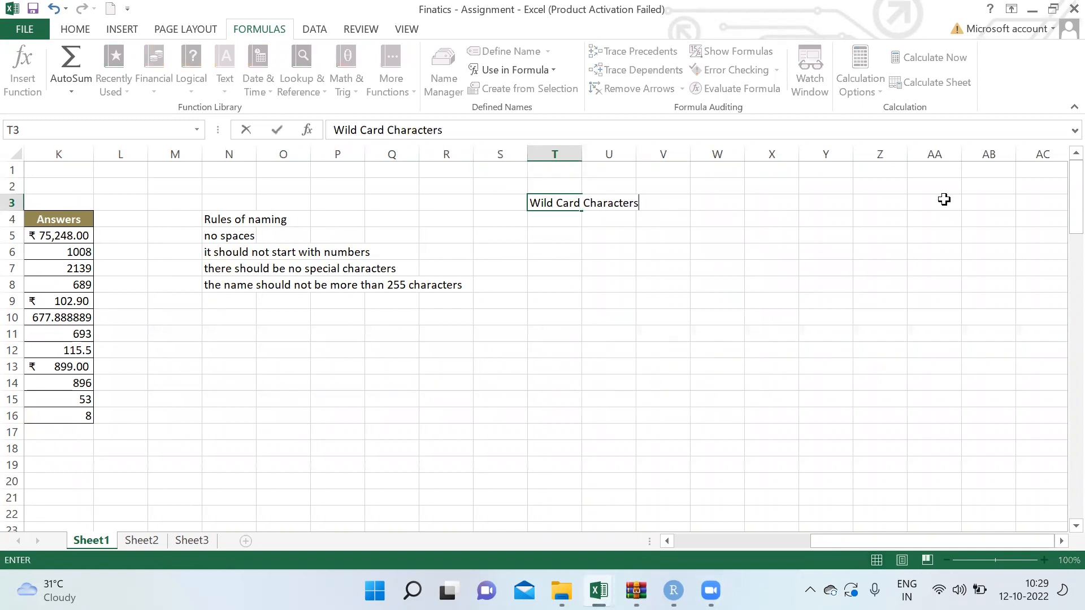
pyautogui.press('Return')
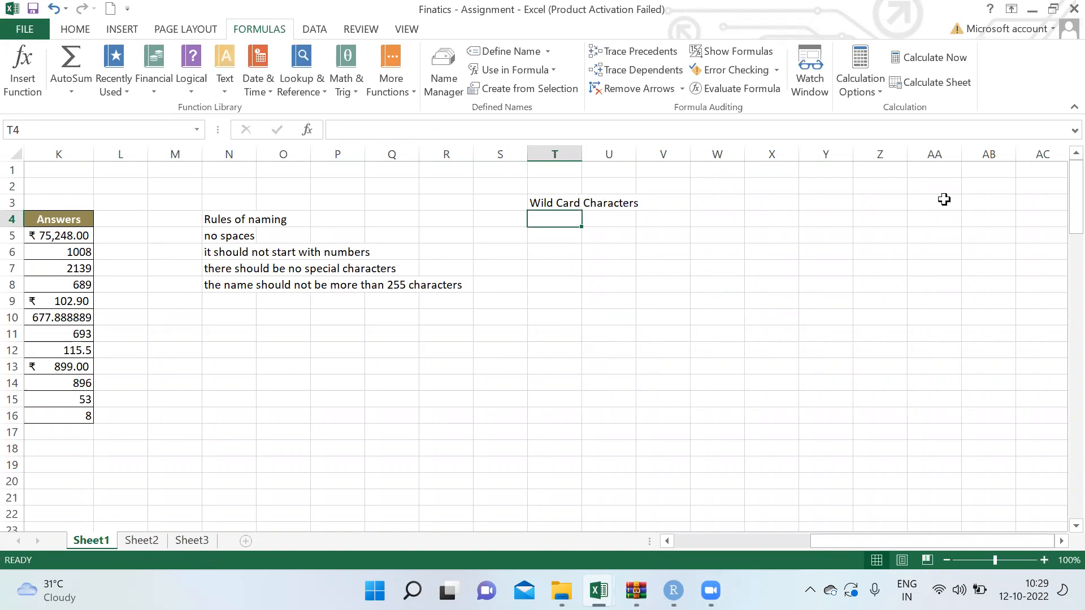
# Step: Review the product names in column A of the sales table
pyautogui.press('Left')
pyautogui.press('Left')
pyautogui.press('Left')
pyautogui.press('Left')
pyautogui.press('Left')
pyautogui.press('Left')
pyautogui.press('Left')
pyautogui.press('Left')
pyautogui.press('Left')
pyautogui.press('Left')
pyautogui.press('Left')
pyautogui.press('Left')
pyautogui.press('Left')
pyautogui.press('Left')
pyautogui.press('Left')
pyautogui.press('Left')
pyautogui.press('Left')
pyautogui.press('Left')
pyautogui.press('Left')
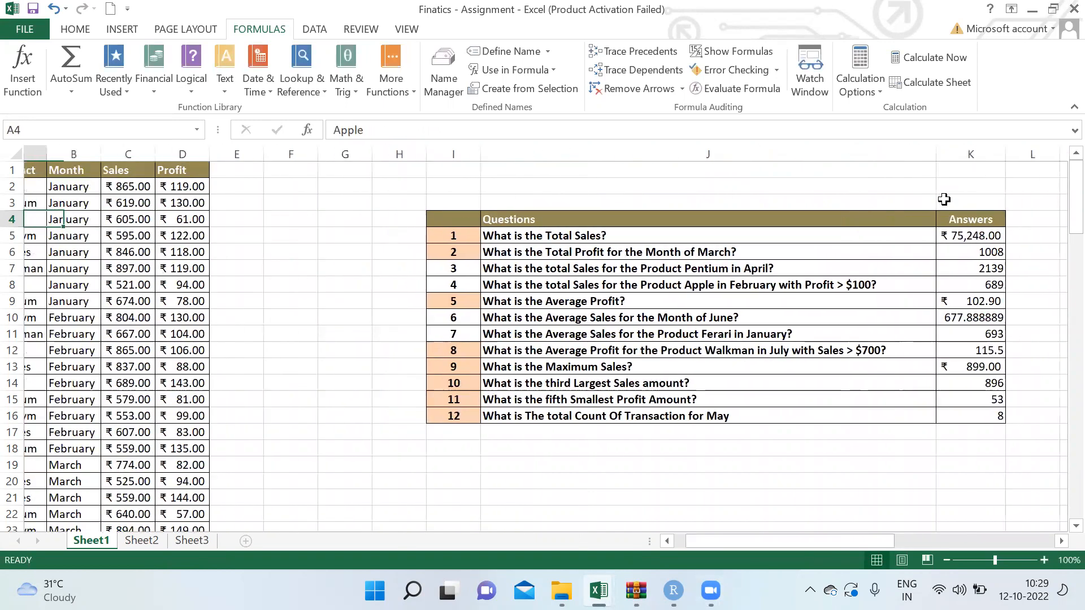
# Step: Enter the text "pp", including its double quotation marks, in T4 below the Wild Card Characters heading
pyautogui.press('Right')
pyautogui.press('Right')
pyautogui.press('Right')
pyautogui.press('Right')
pyautogui.press('Right')
pyautogui.press('Right')
pyautogui.press('Right')
pyautogui.press('Right')
pyautogui.press('Right')
pyautogui.press('Right')
pyautogui.press('Right')
pyautogui.press('Right')
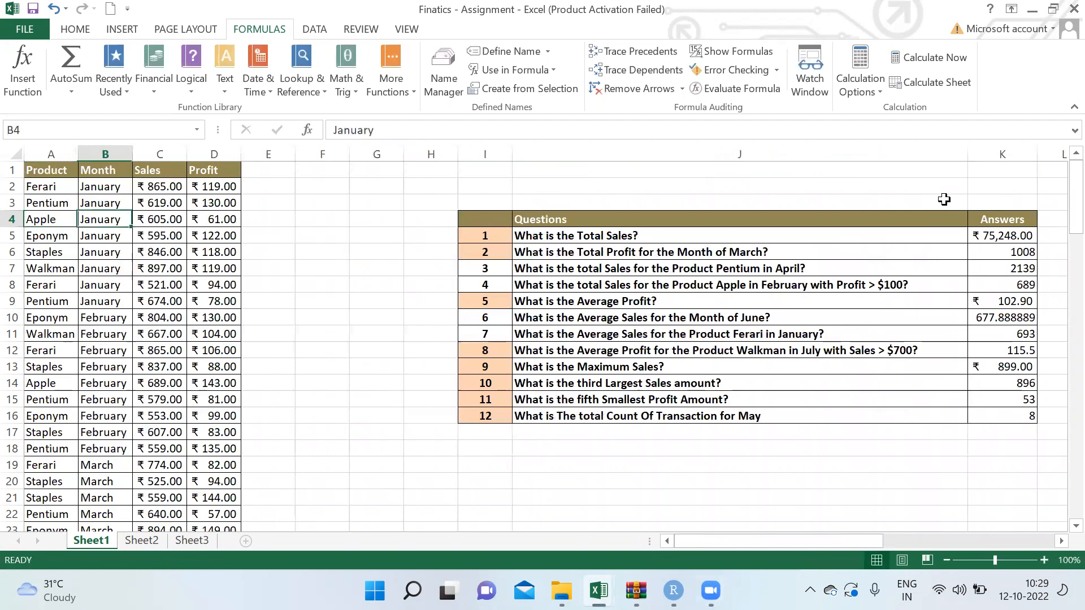
pyautogui.press('Right')
pyautogui.press('Right')
pyautogui.press('Right')
pyautogui.press('Right')
pyautogui.press('Right')
pyautogui.press('Right')
pyautogui.press('Right')
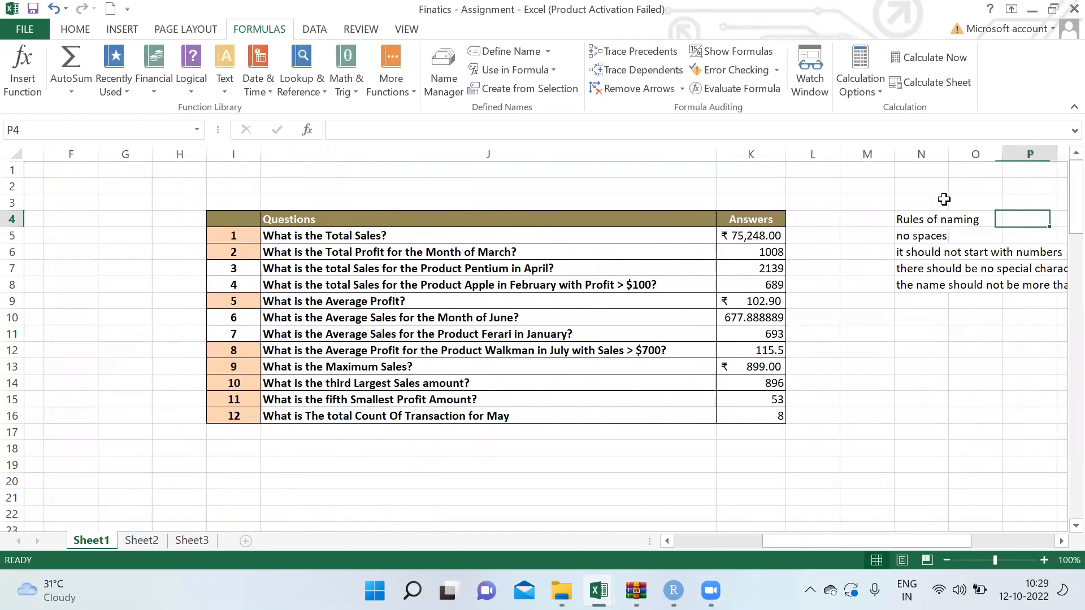
pyautogui.write('"')
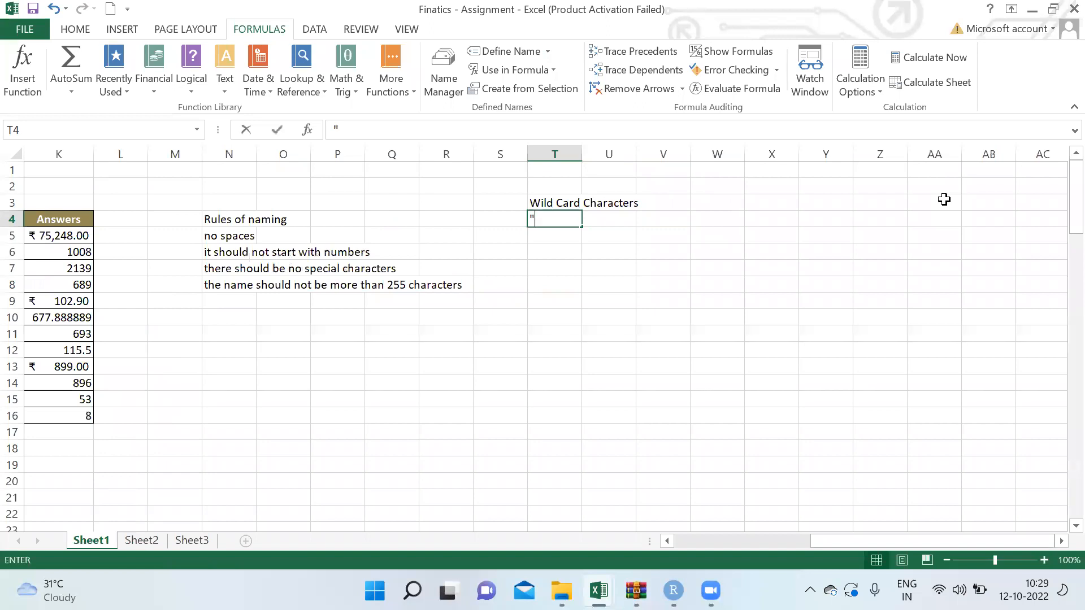
pyautogui.write('pp"')
pyautogui.press('Return')
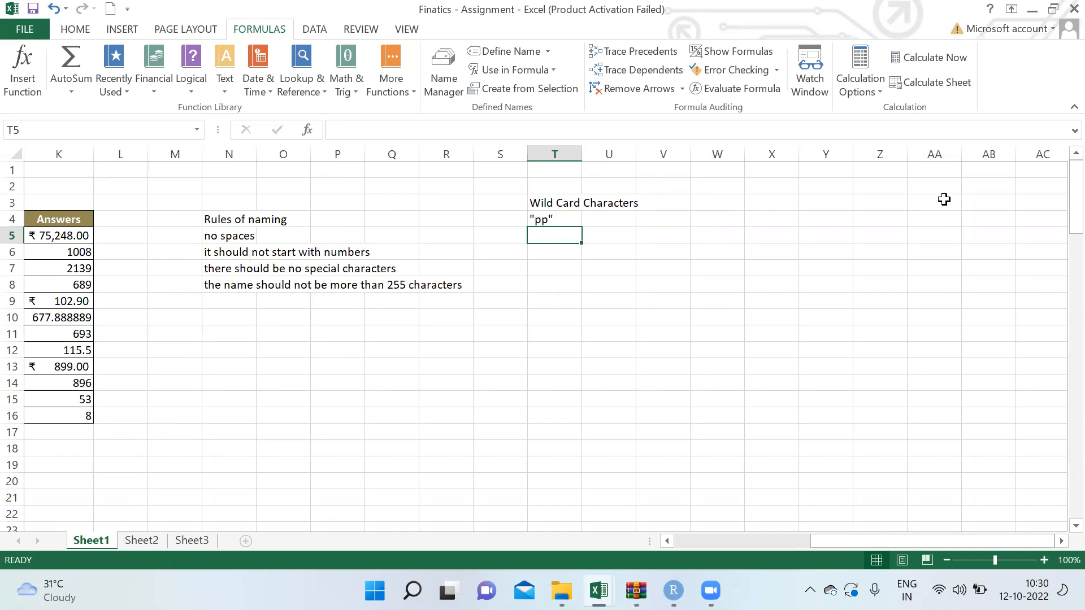
# Step: Start a SUMIFS formula in T5 with the Sales range from column C as the sum range
pyautogui.write('=c')
pyautogui.press('BackSpace')
pyautogui.press('BackSpace')
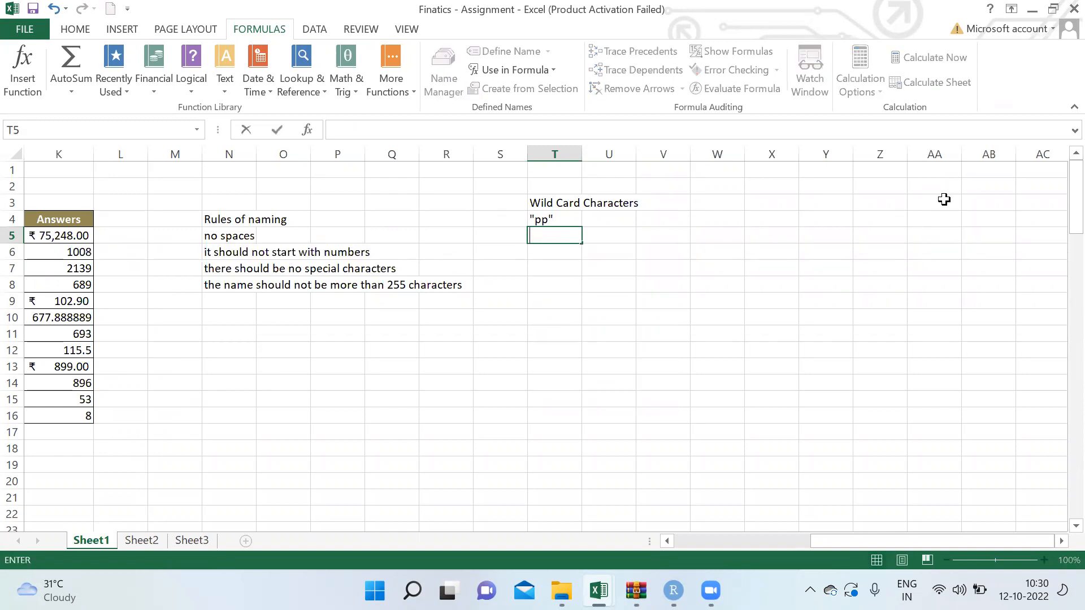
pyautogui.write('=sum')
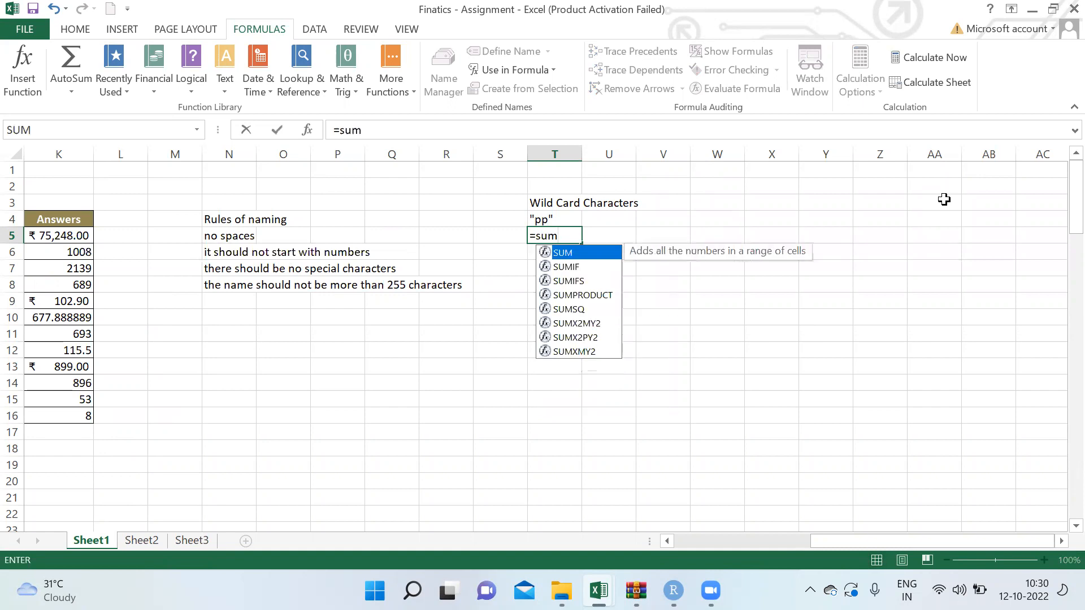
pyautogui.press('Down')
pyautogui.press('Down')
pyautogui.press('Tab')
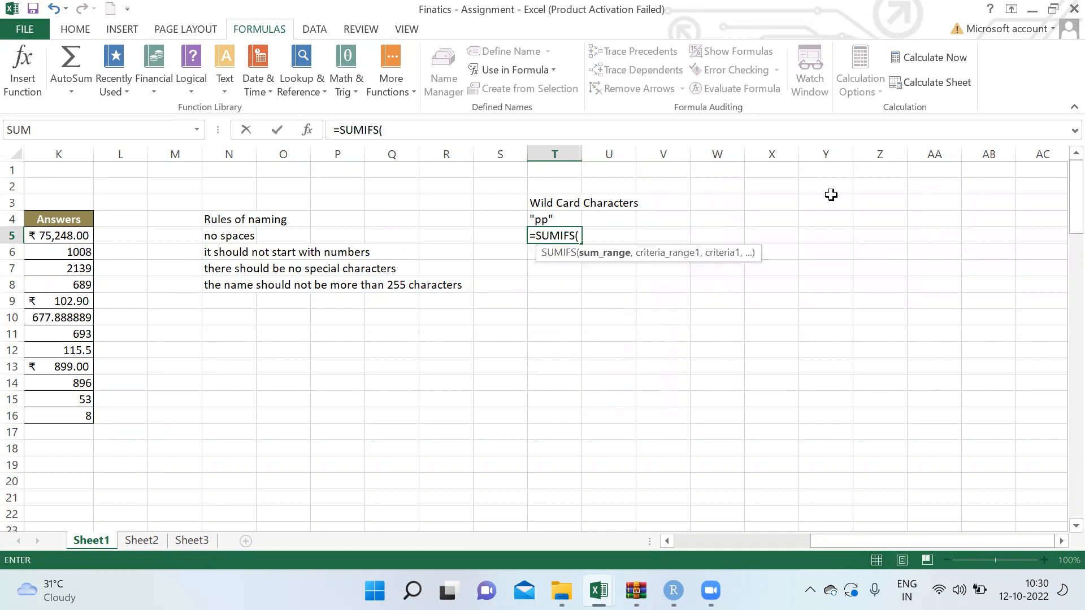
pyautogui.click(165, 190)
pyautogui.press('Left')
pyautogui.press('Left')
pyautogui.press('Left')
pyautogui.press('Left')
pyautogui.press('Left')
pyautogui.press('Left')
pyautogui.press('Left')
pyautogui.press('Left')
pyautogui.press('Left')
pyautogui.press('Left')
pyautogui.press('Left')
pyautogui.press('Right')
pyautogui.hotkey('ctrl', 'shift', 'Down')
pyautogui.write(',')
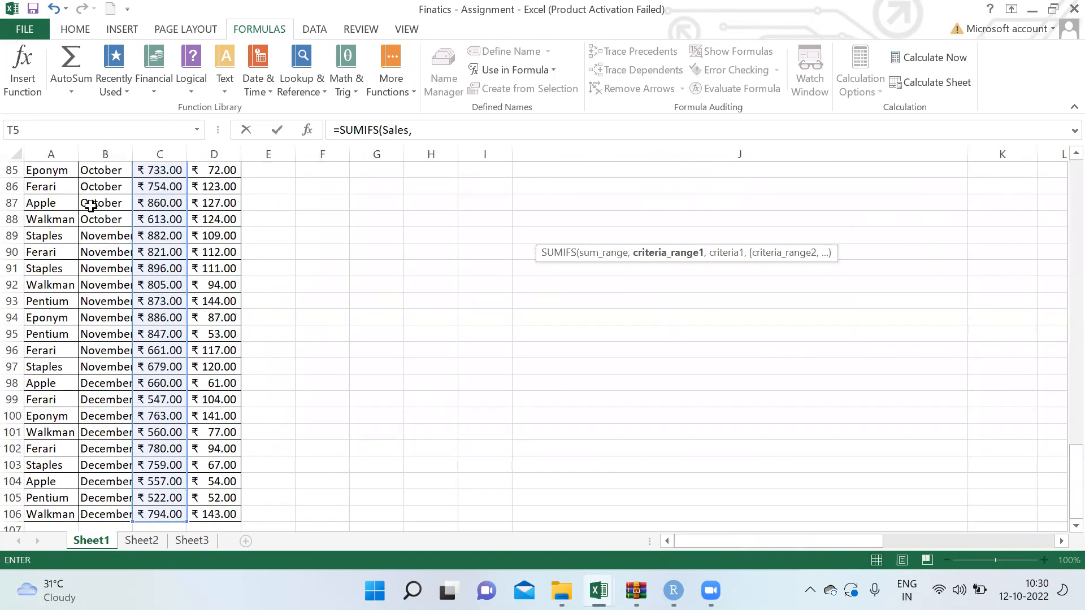
# Step: Complete the T5 SUMIFS formula with the Product range as criteria range and "pp" as the criterion
pyautogui.click(12, 235)
pyautogui.click(44, 221)
pyautogui.hotkey('ctrl', 'Up')
pyautogui.press('Down')
pyautogui.hotkey('ctrl', 'shift', 'Down')
pyautogui.write(',"')
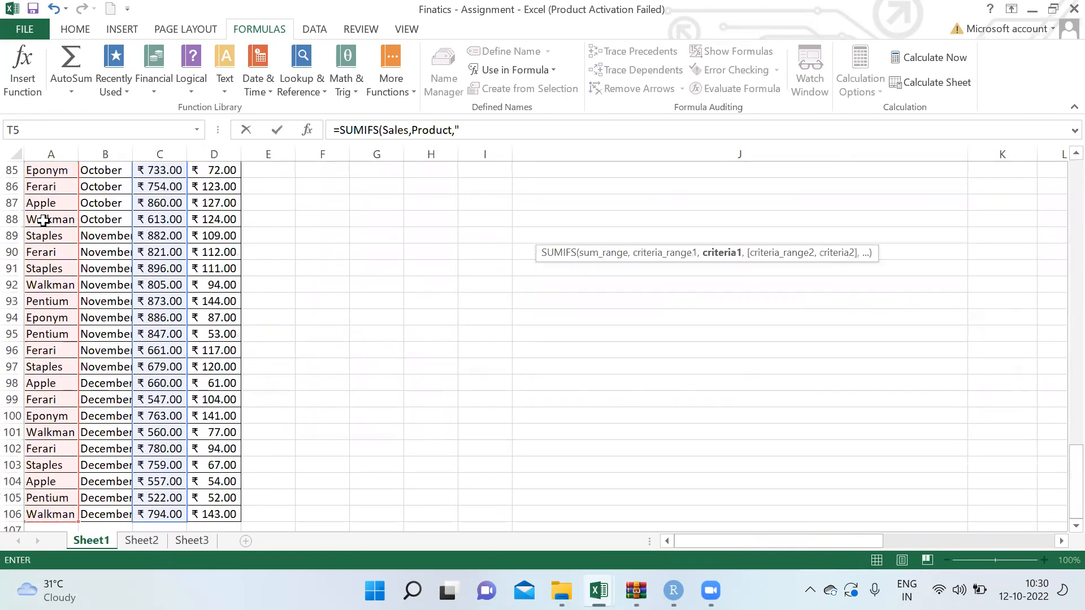
pyautogui.write('pp")')
pyautogui.press('Return')
# Step: Inspect the "pp" criterion inside the SUMIFS formula in T5
pyautogui.press('Up')
pyautogui.press('Up')
pyautogui.scroll(1, 43, 219)
pyautogui.press('Down')
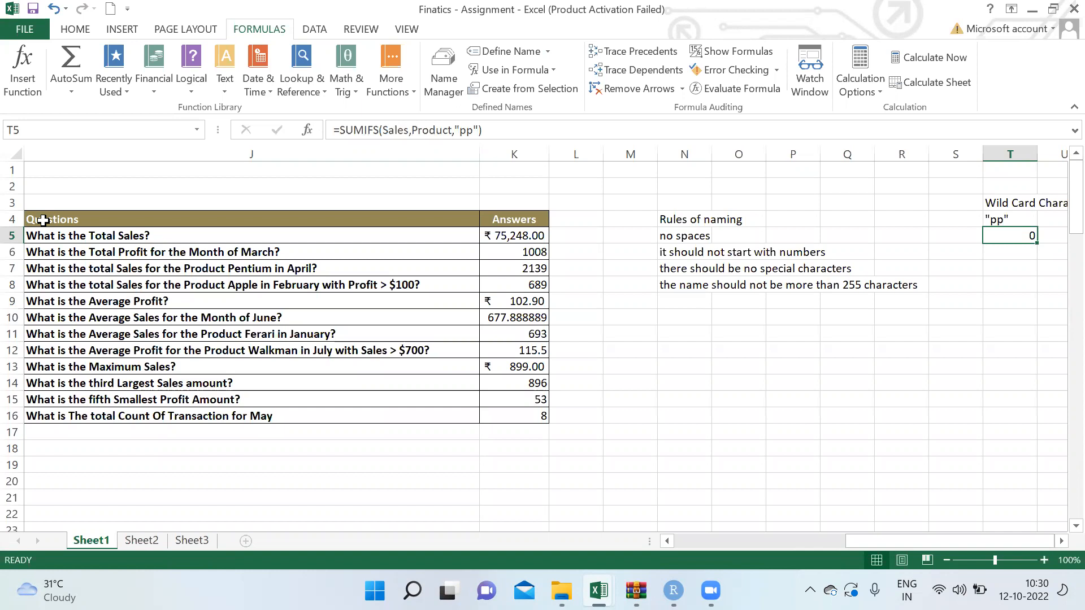
pyautogui.click(483, 130)
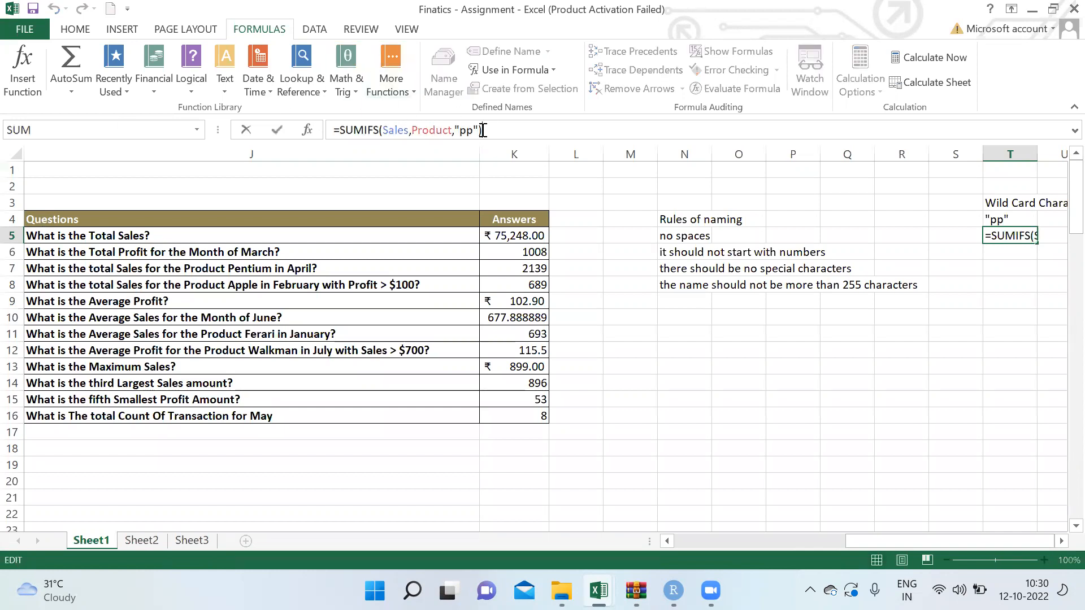
pyautogui.doubleClick(465, 131)
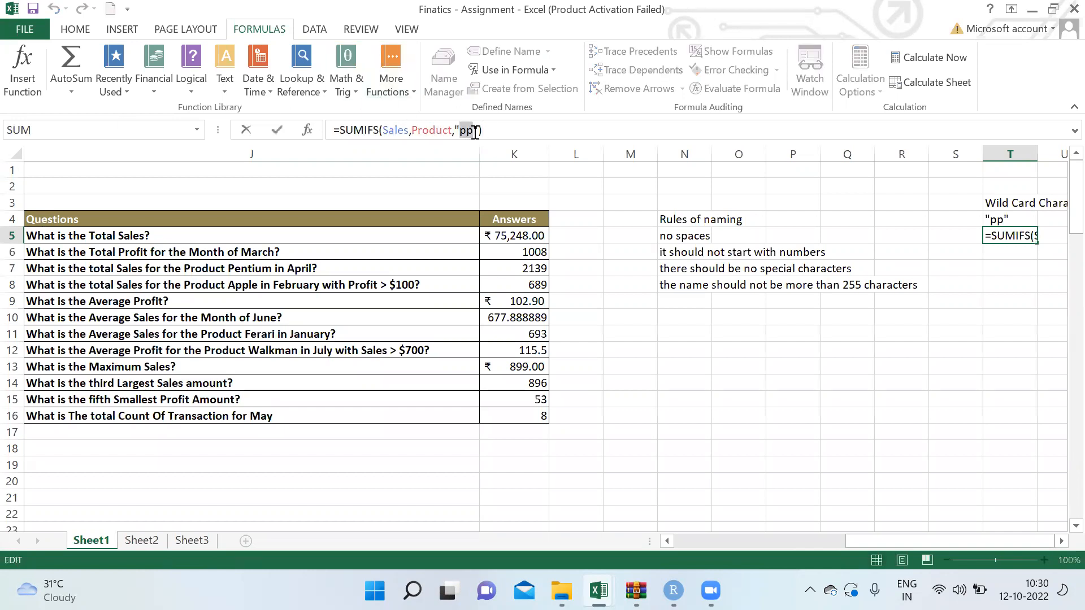
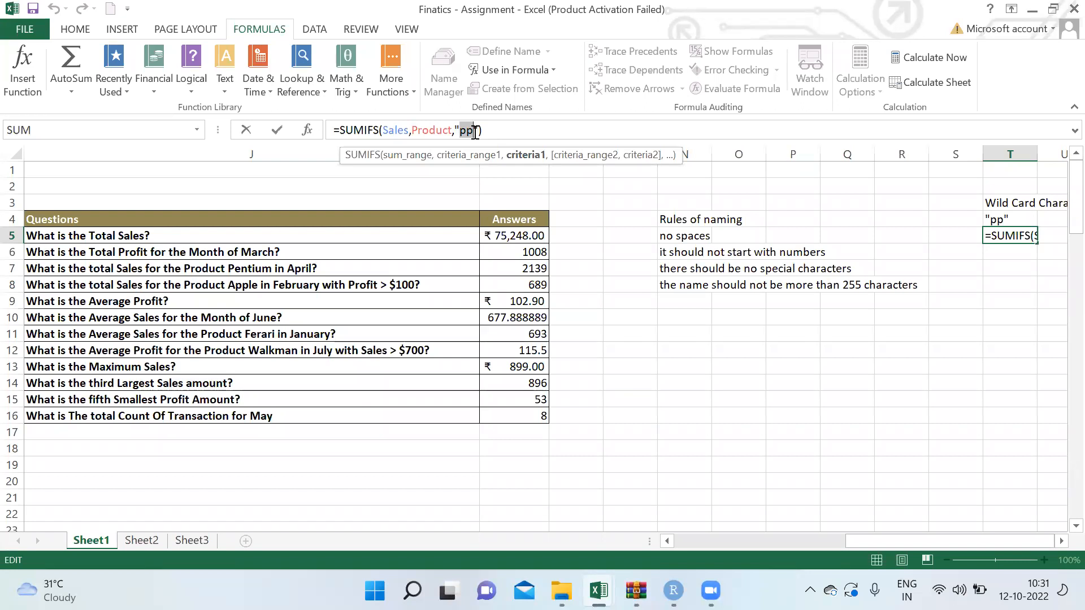
pyautogui.hotkey('ctrl', 'Return')
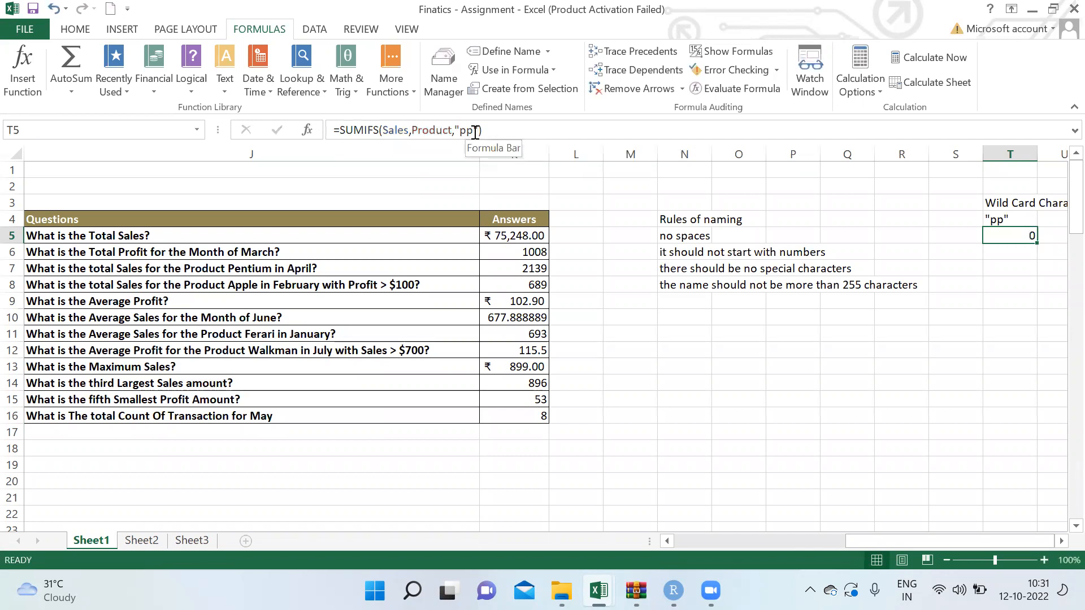
# Step: List the wildcard characters * in W3 and ? in W4, beside the Wild Card Characters heading
pyautogui.press('Right')
pyautogui.press('Right')
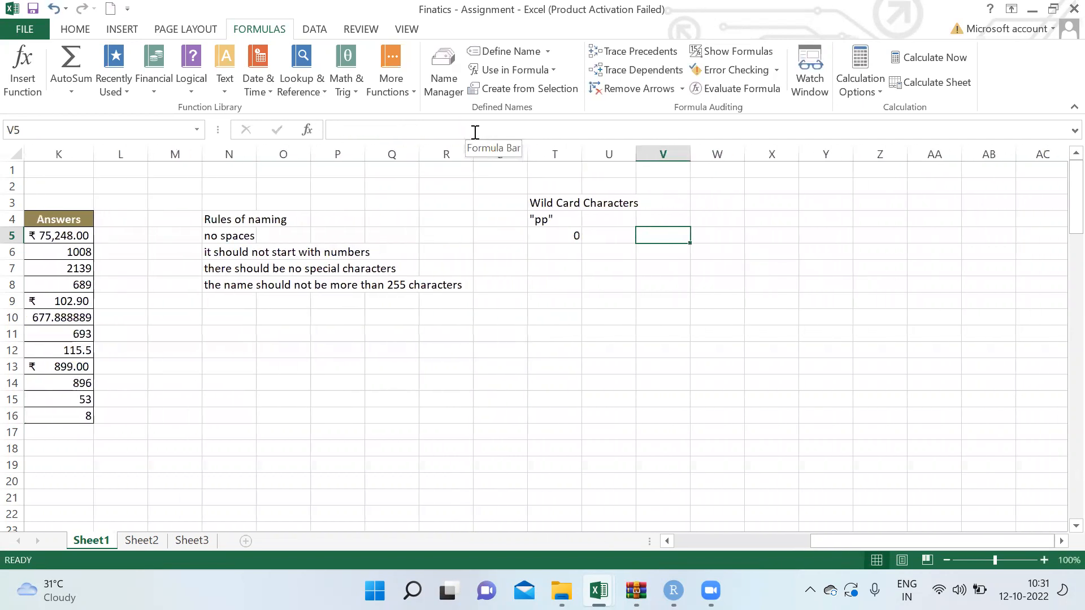
pyautogui.press('Up')
pyautogui.press('Right')
pyautogui.press('Left')
pyautogui.press('Up')
pyautogui.press('Right')
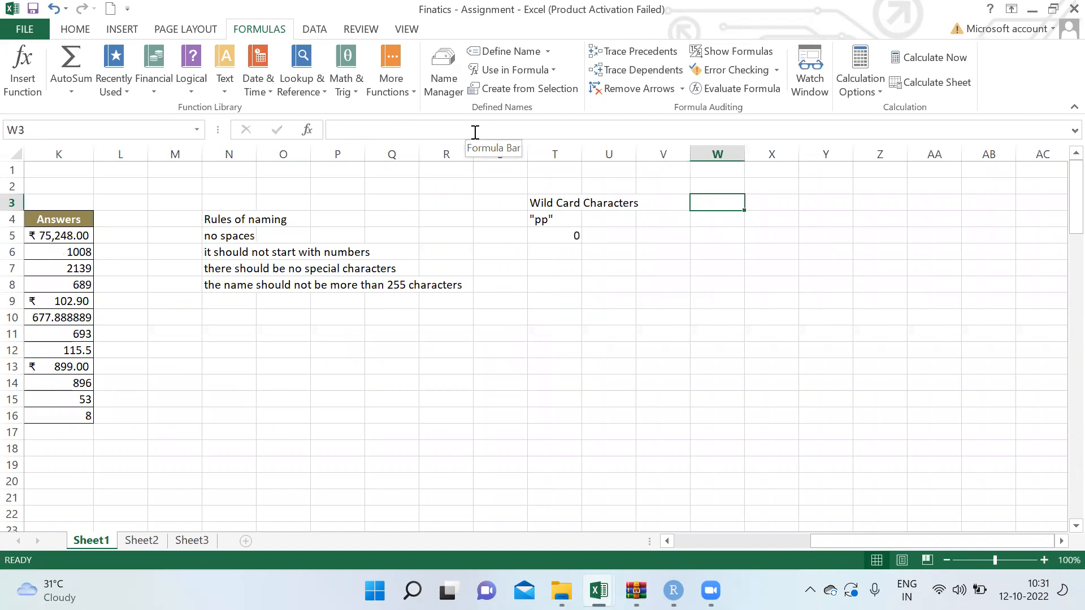
pyautogui.write('*')
pyautogui.press('Return')
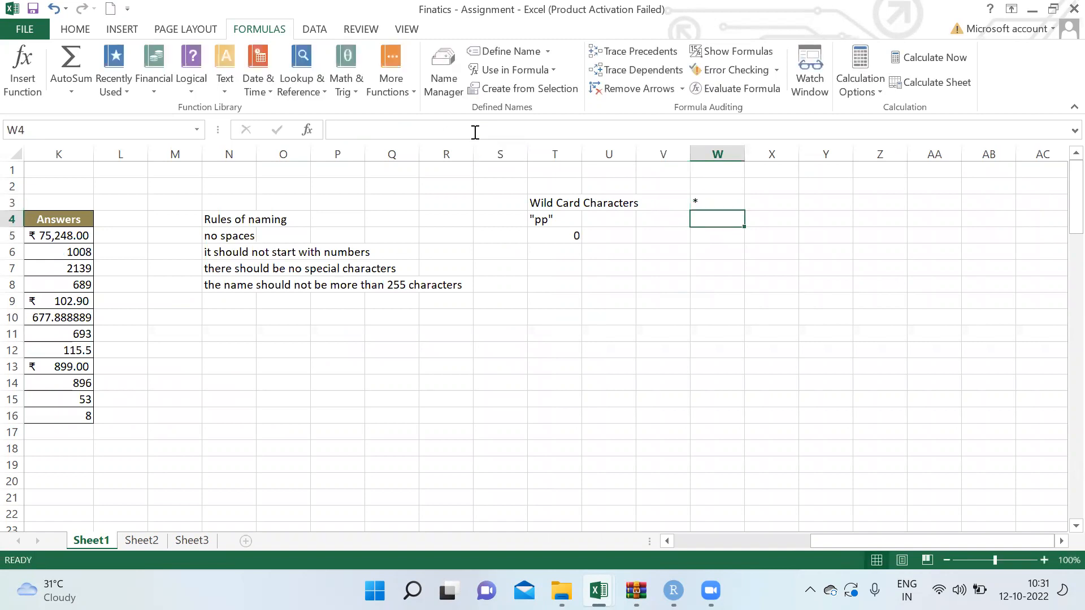
pyautogui.write('?')
pyautogui.press('Return')
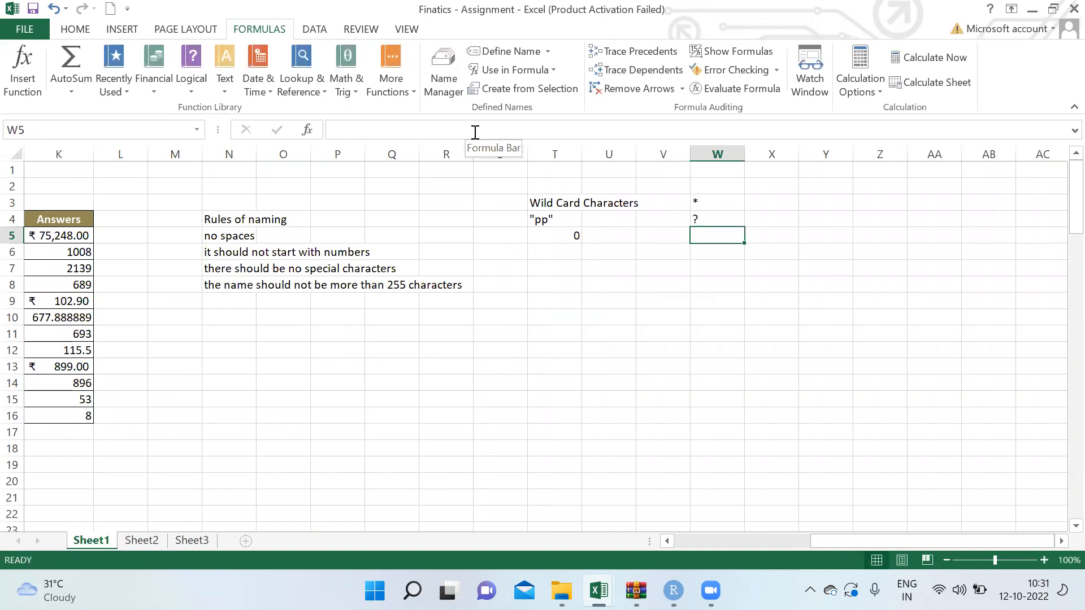
# Step: Describe the asterisk in X3 as "find any charcaters or any number of characters"
pyautogui.press('Up')
pyautogui.press('Right')
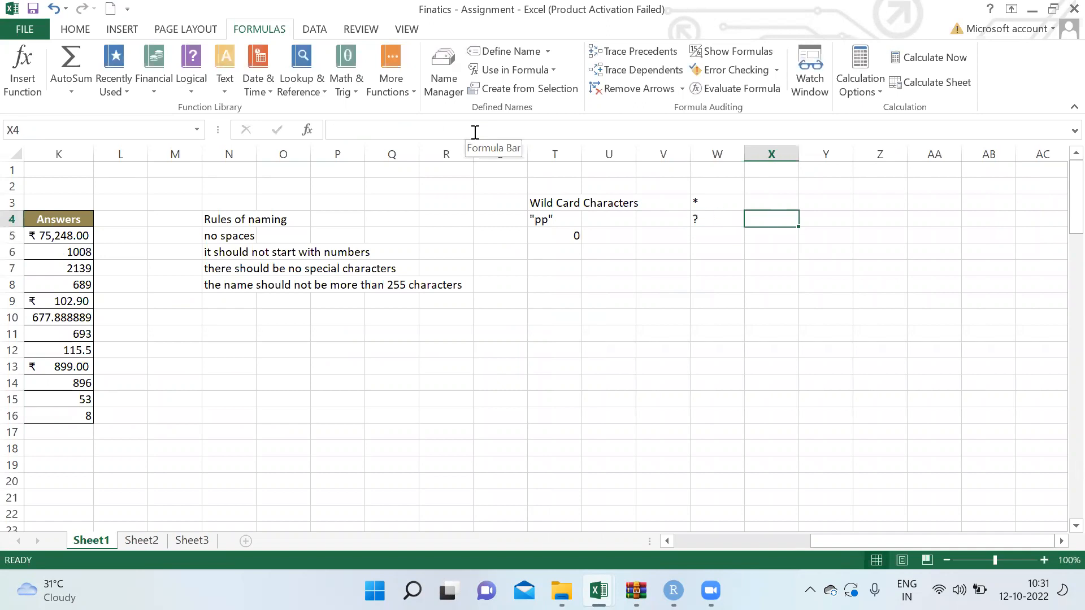
pyautogui.press('Up')
pyautogui.write('replaces')
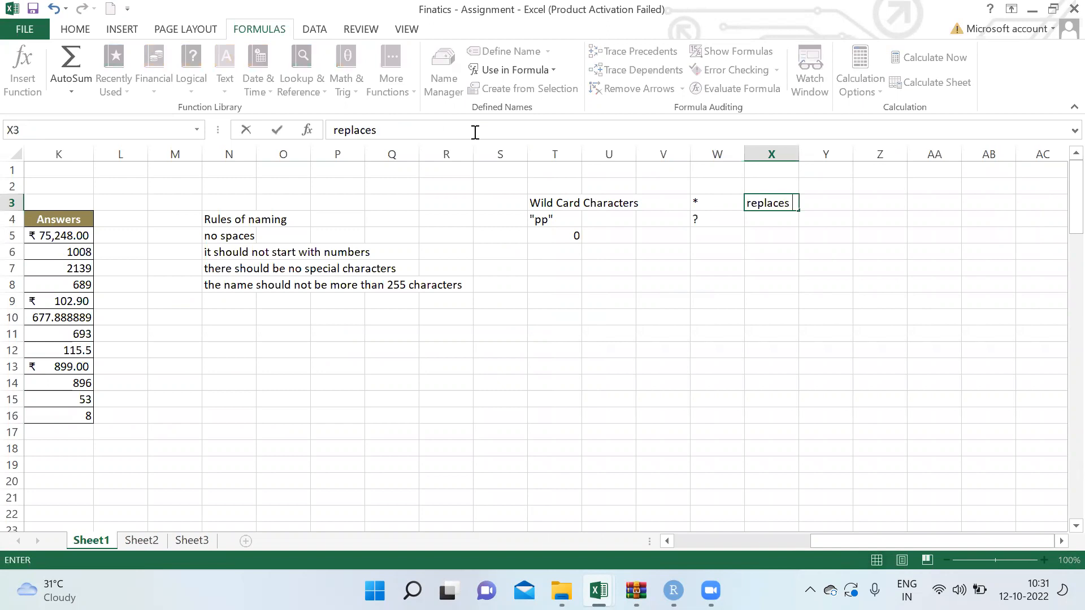
pyautogui.press('BackSpace')
pyautogui.press('BackSpace')
pyautogui.press('BackSpace')
pyautogui.press('BackSpace')
pyautogui.press('BackSpace')
pyautogui.press('BackSpace')
pyautogui.press('BackSpace')
pyautogui.press('BackSpace')
pyautogui.write('find any charcaters or any b')
pyautogui.press('BackSpace')
pyautogui.write('number of characters')
pyautogui.hotkey('ctrl', 'Return')
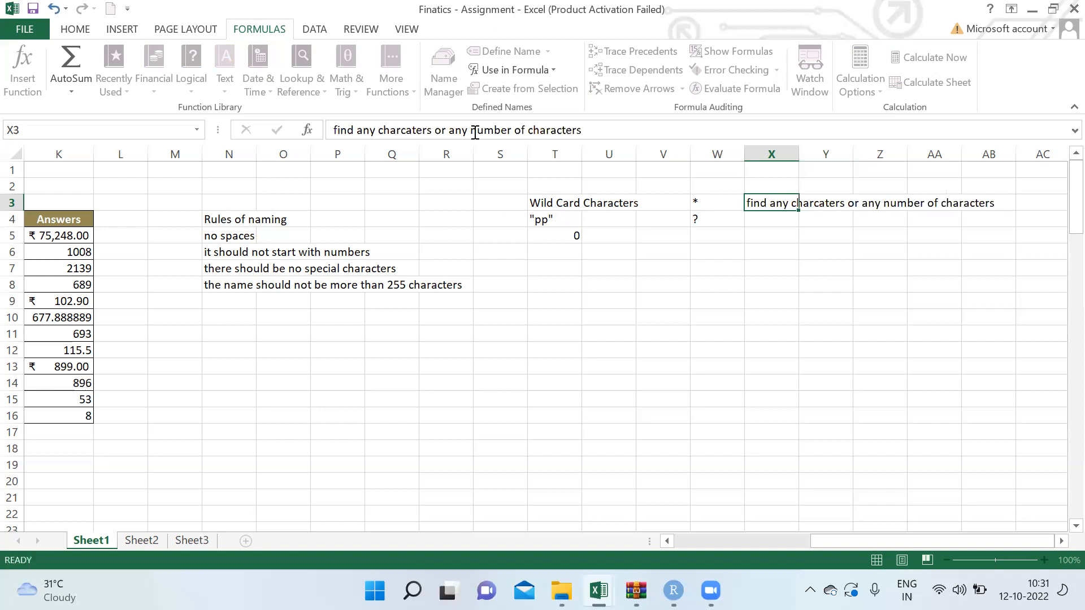
pyautogui.press('Return')
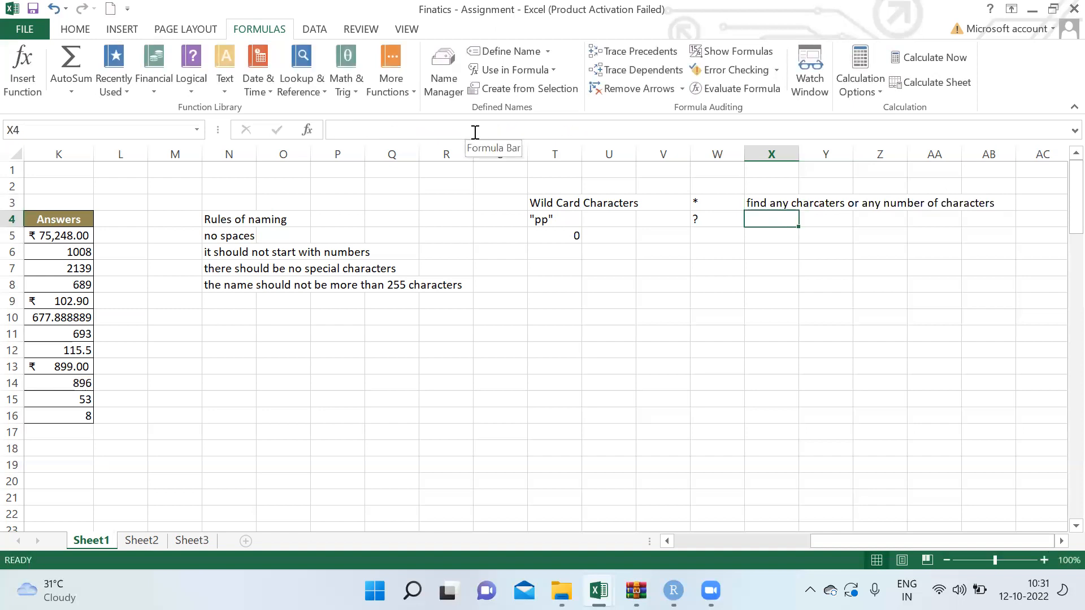
# Step: Describe the question mark wildcard in X4 as "only one character"
pyautogui.write('only')
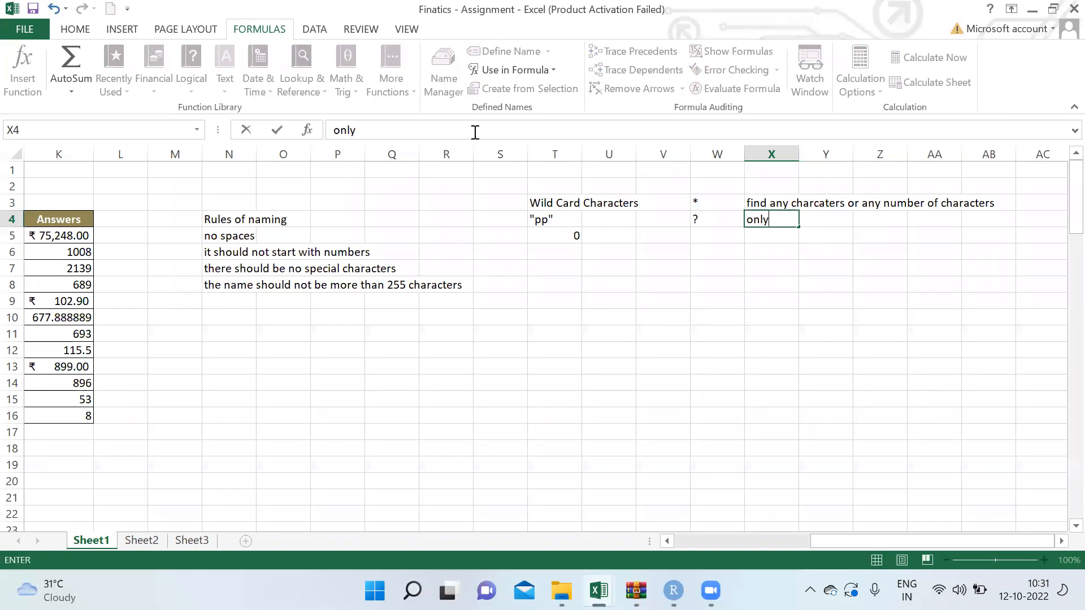
pyautogui.write(' one character')
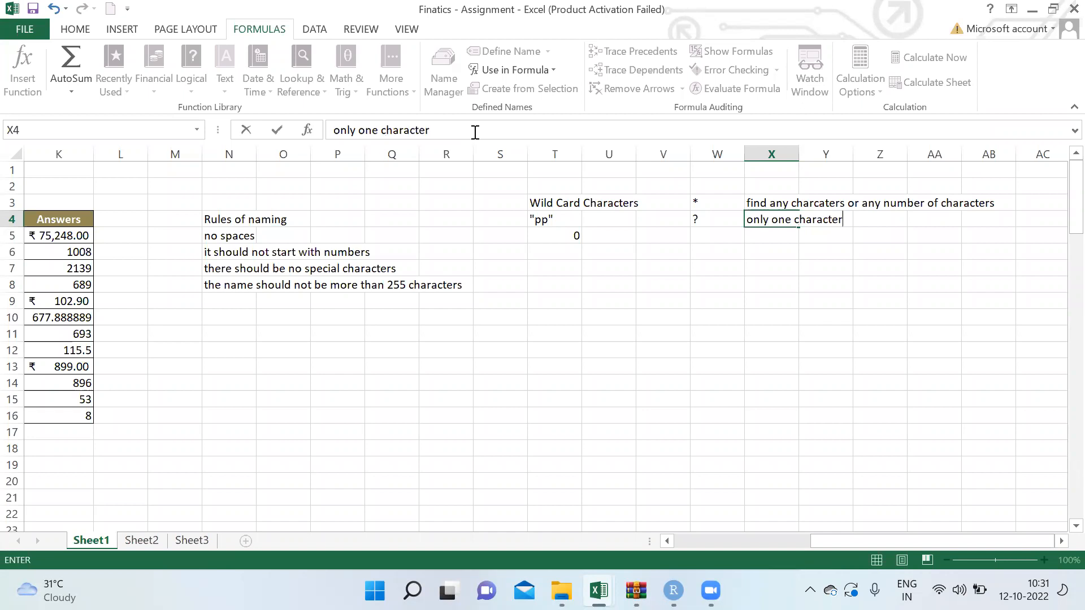
pyautogui.press('Return')
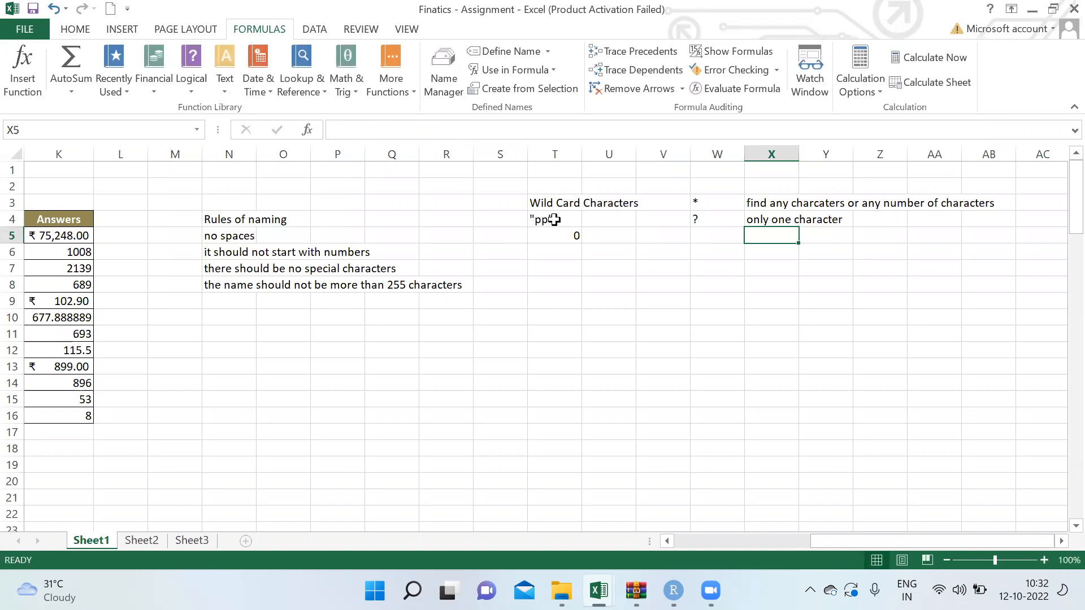
pyautogui.click(545, 236)
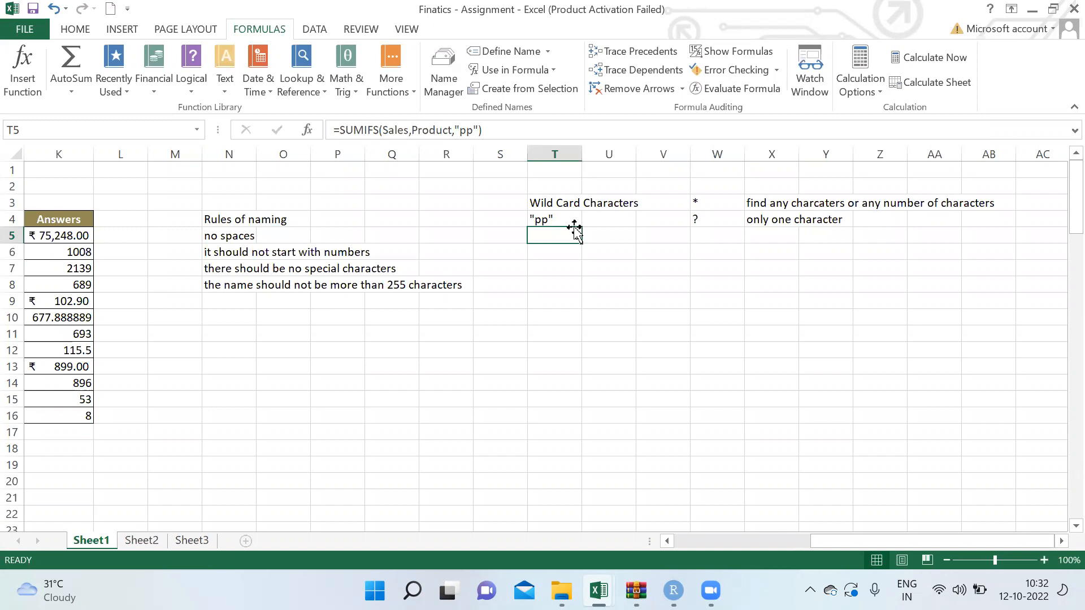
# Step: Enter the label "text" in X7 with the example "abc" in Y7
pyautogui.click(782, 270)
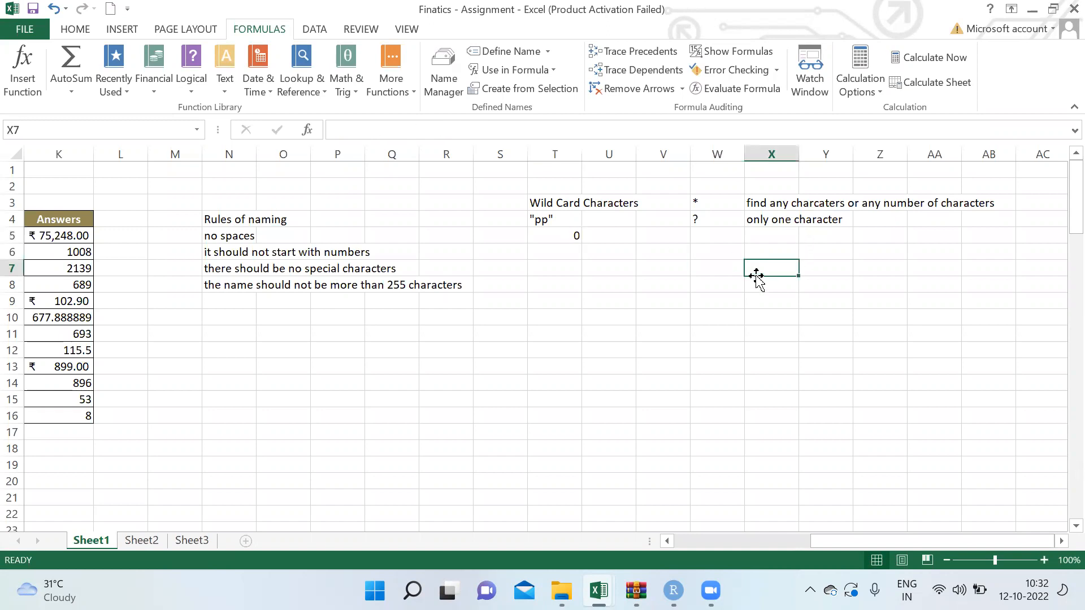
pyautogui.write('text')
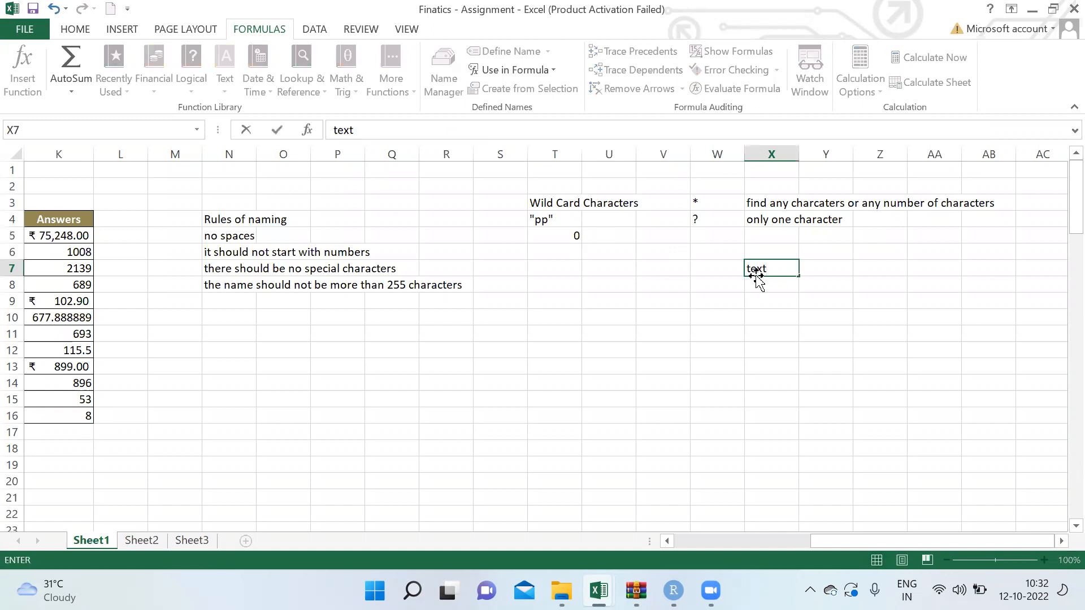
pyautogui.press('Tab')
pyautogui.write('ab')
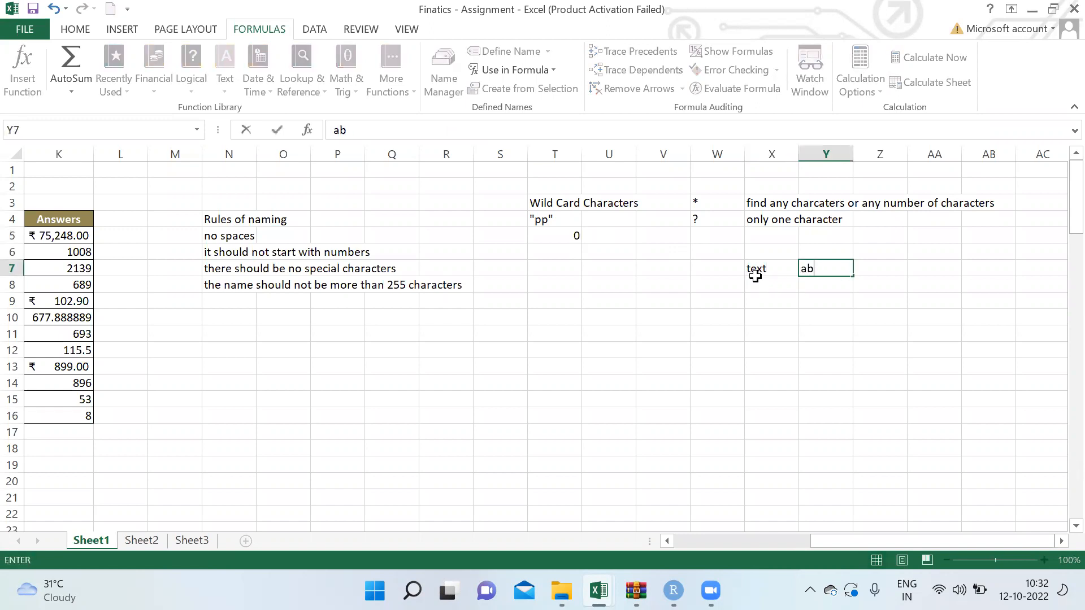
pyautogui.write('c')
pyautogui.press('Return')
# Step: Enter the label "alphanumeric" in X8 with the example "abc123" in Y8
pyautogui.click(756, 278)
pyautogui.write('alp')
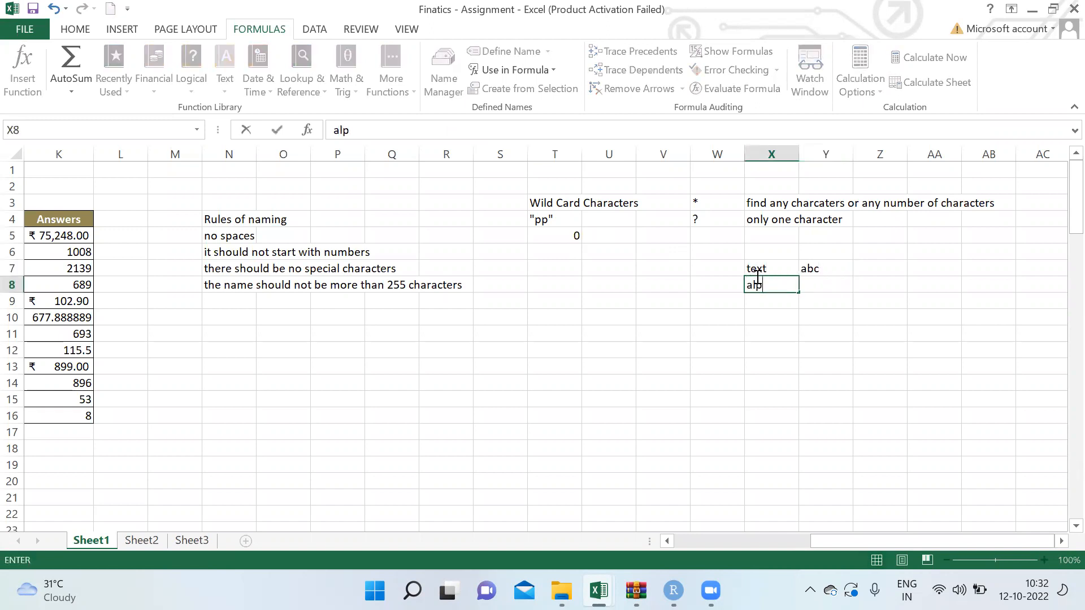
pyautogui.write('hanumbersc')
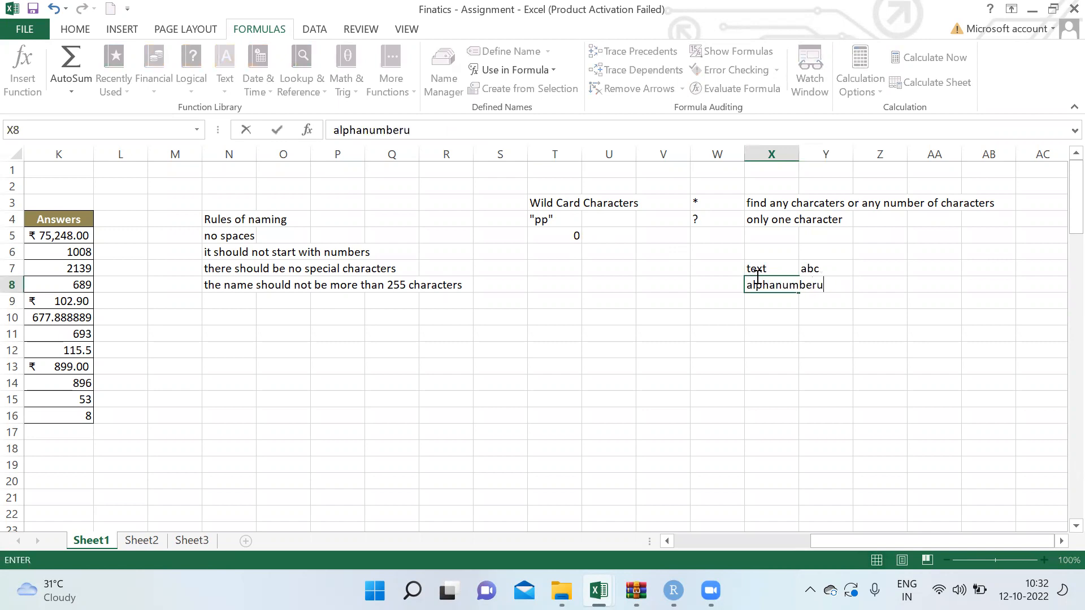
pyautogui.press('BackSpace')
pyautogui.press('BackSpace')
pyautogui.press('BackSpace')
pyautogui.press('BackSpace')
pyautogui.press('BackSpace')
pyautogui.write('eric')
pyautogui.press('Tab')
pyautogui.write('abc123')
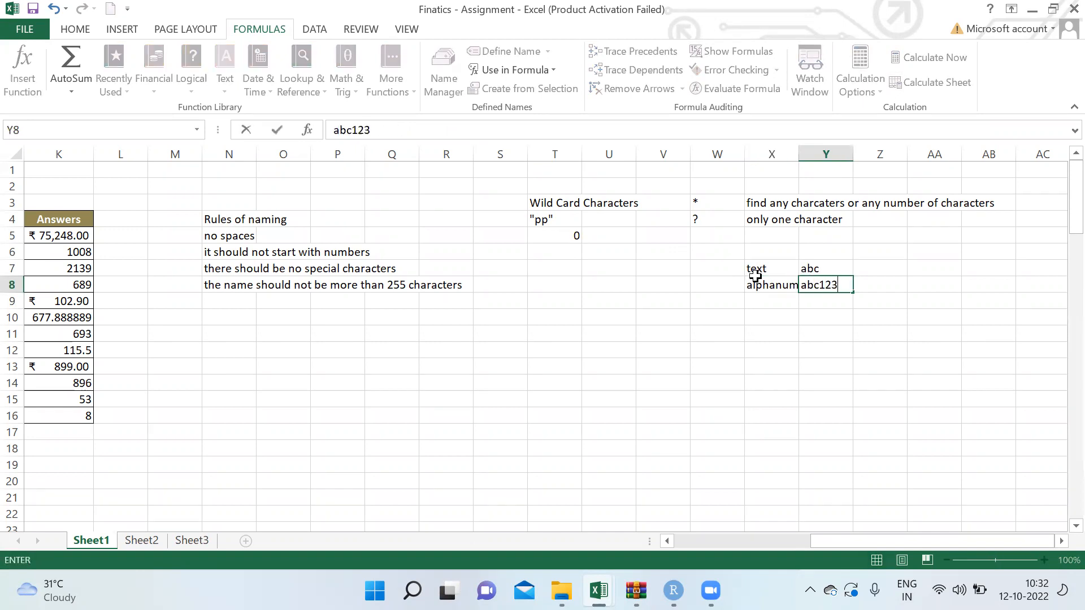
pyautogui.press('Return')
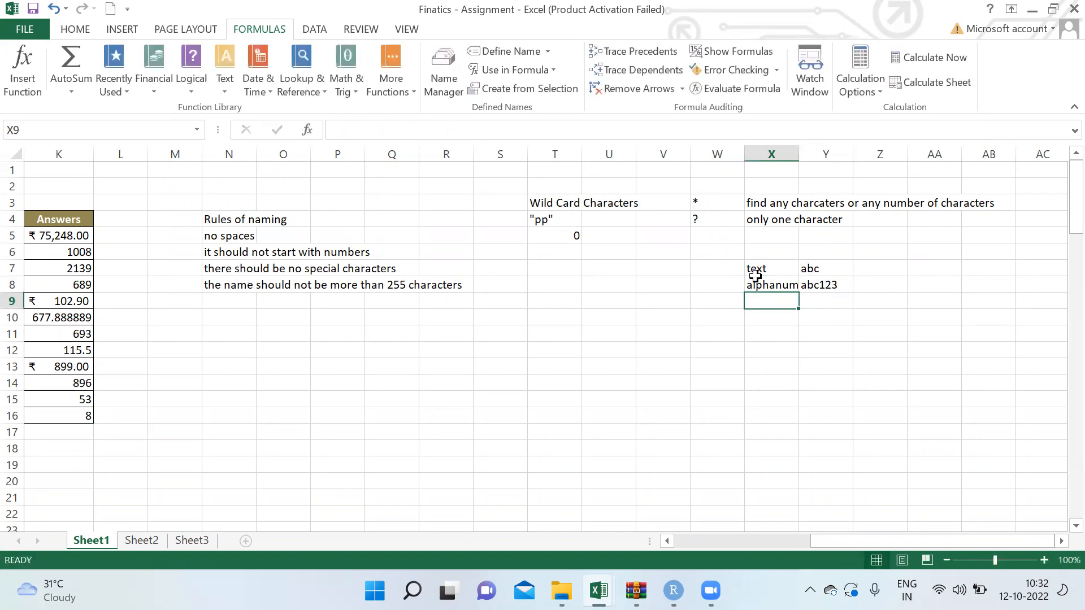
# Step: Enter the label "special characters" in X9 with the example "&,#" in Y9
pyautogui.write('s')
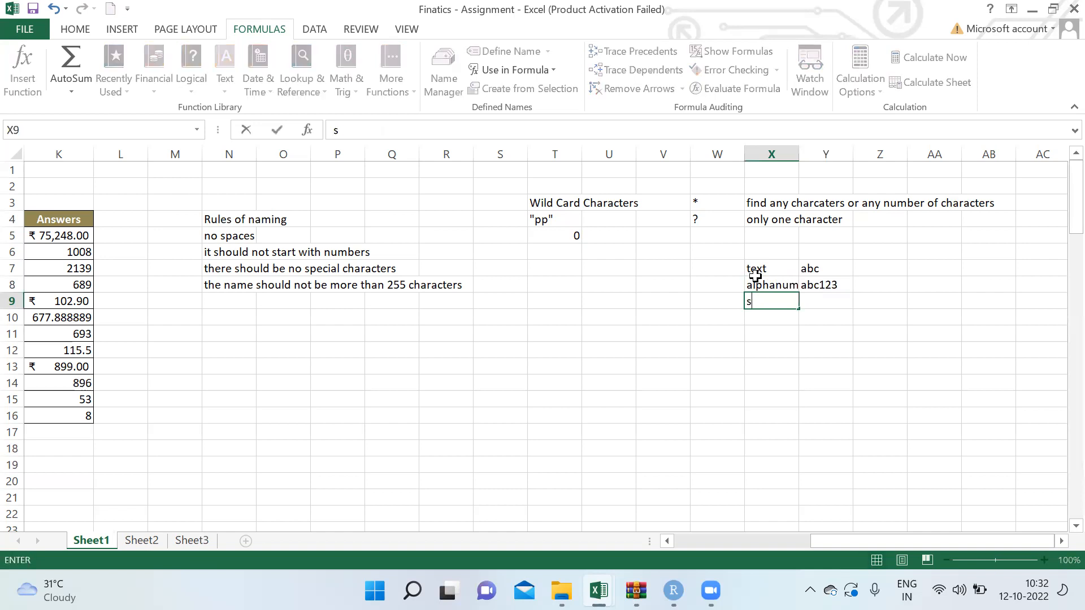
pyautogui.write('pecial characters')
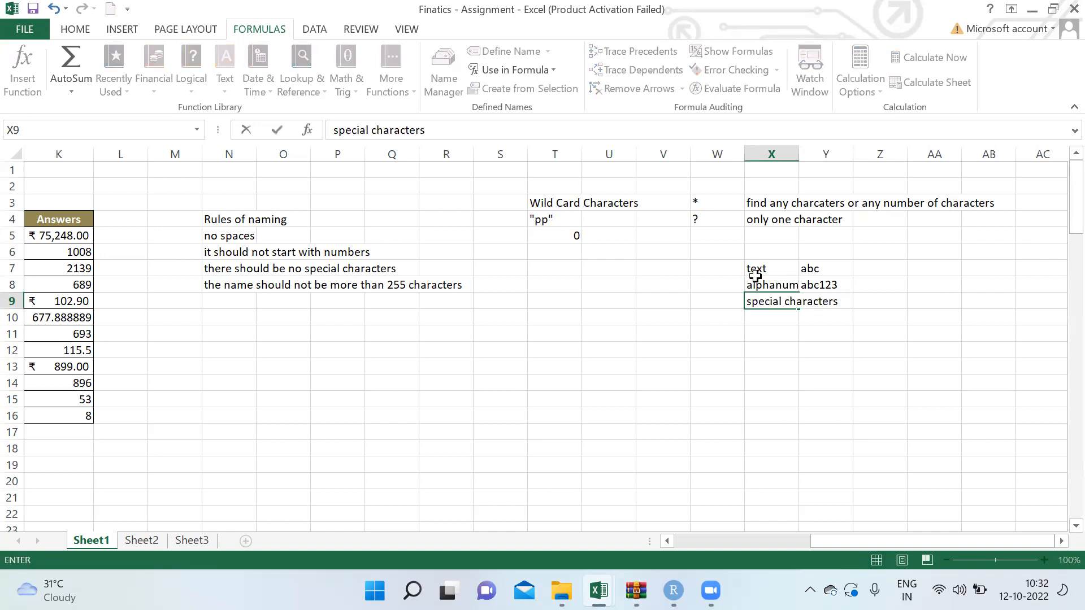
pyautogui.press('Tab')
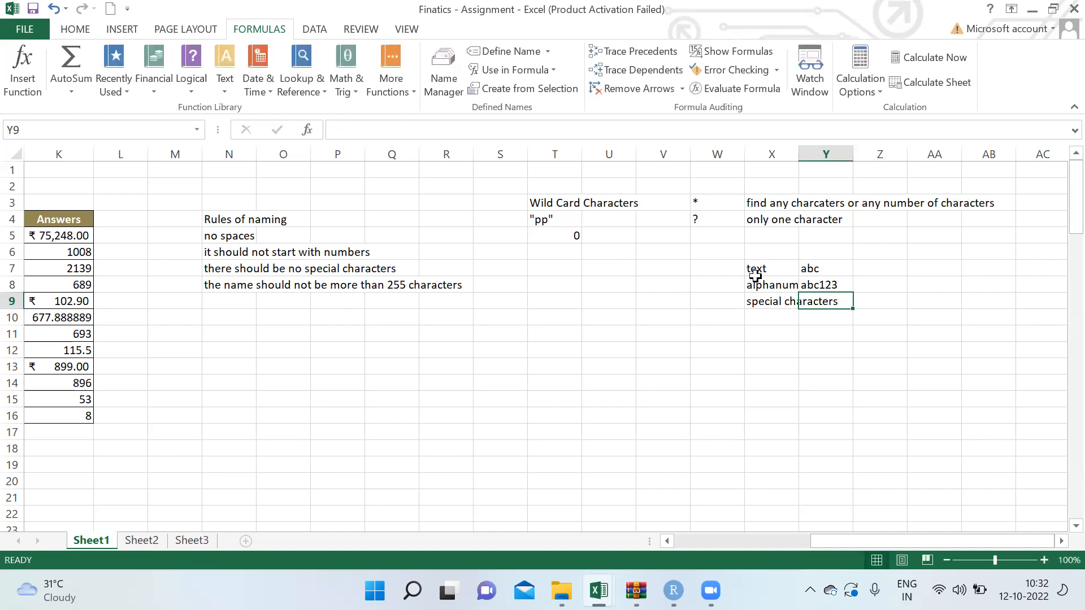
pyautogui.write('$')
pyautogui.press('BackSpace')
pyautogui.write('&,')
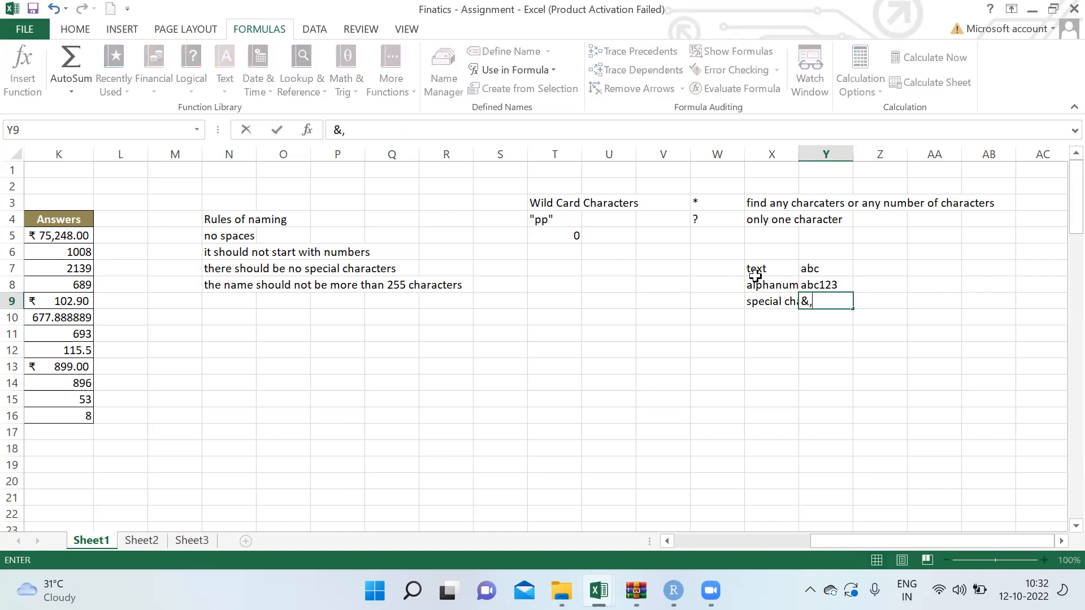
pyautogui.write('#')
pyautogui.press('Return')
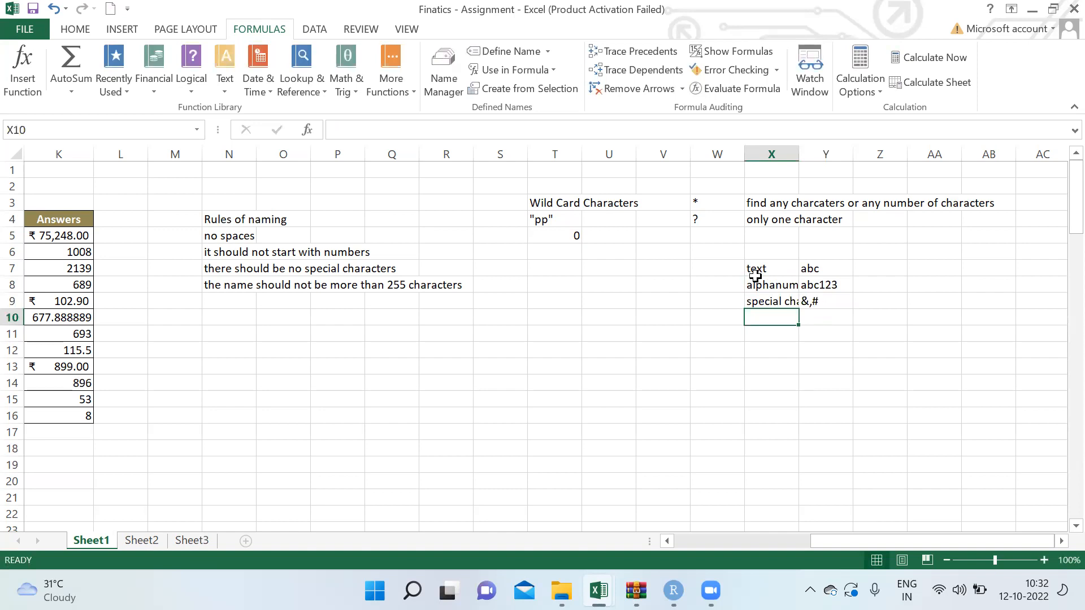
pyautogui.press('Down')
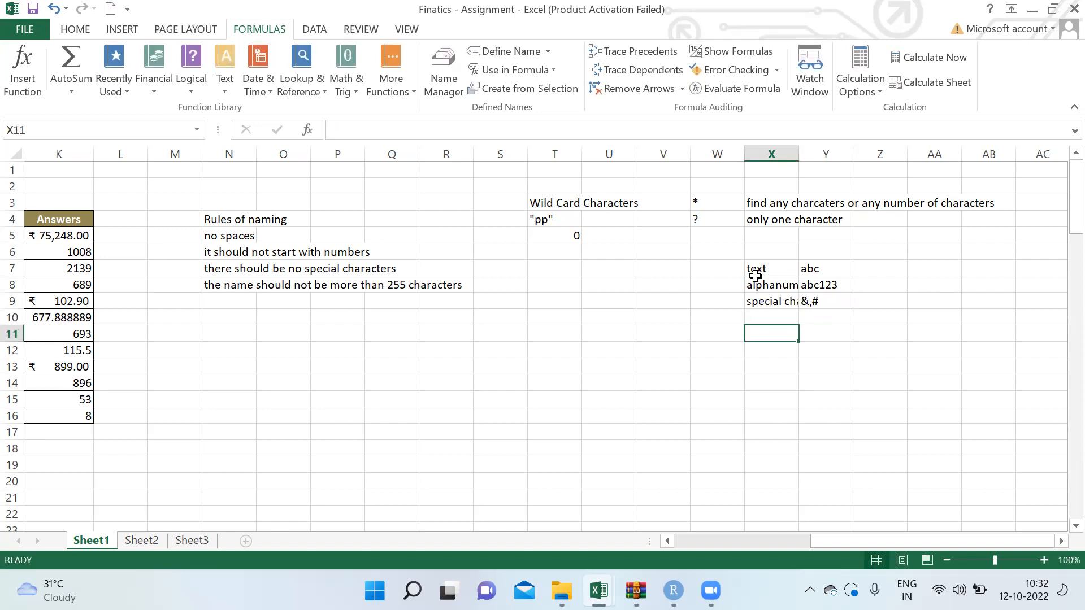
# Step: Enter the label "Starting with A" in W11 with the wildcard pattern "A*" in X11
pyautogui.press('Left')
pyautogui.press('Left')
pyautogui.press('Left')
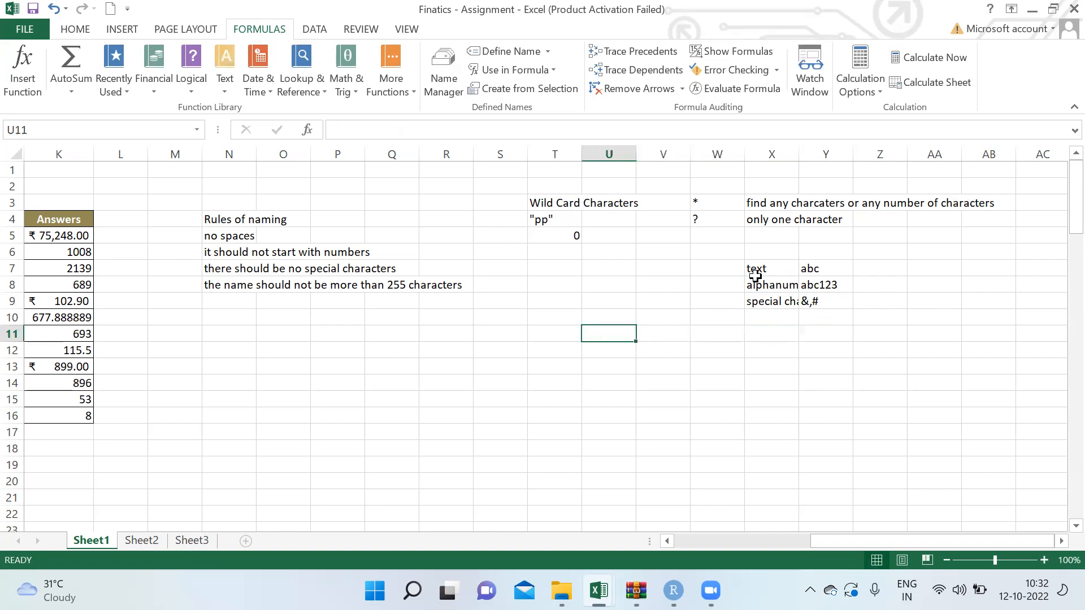
pyautogui.press('Right')
pyautogui.press('Right')
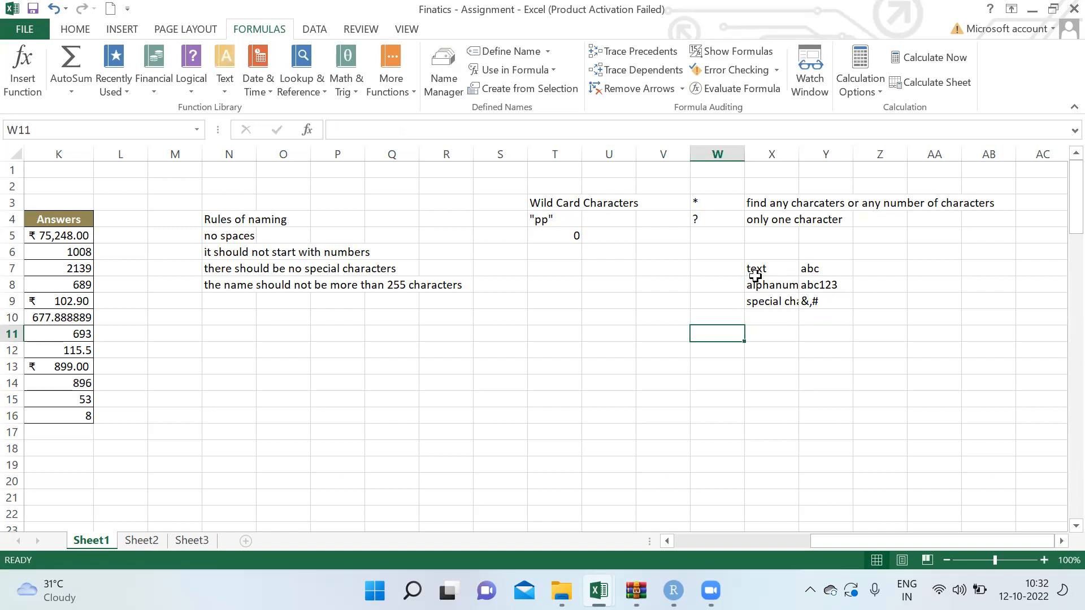
pyautogui.write('sTART')
pyautogui.press('BackSpace')
pyautogui.press('BackSpace')
pyautogui.press('BackSpace')
pyautogui.press('BackSpace')
pyautogui.press('BackSpace')
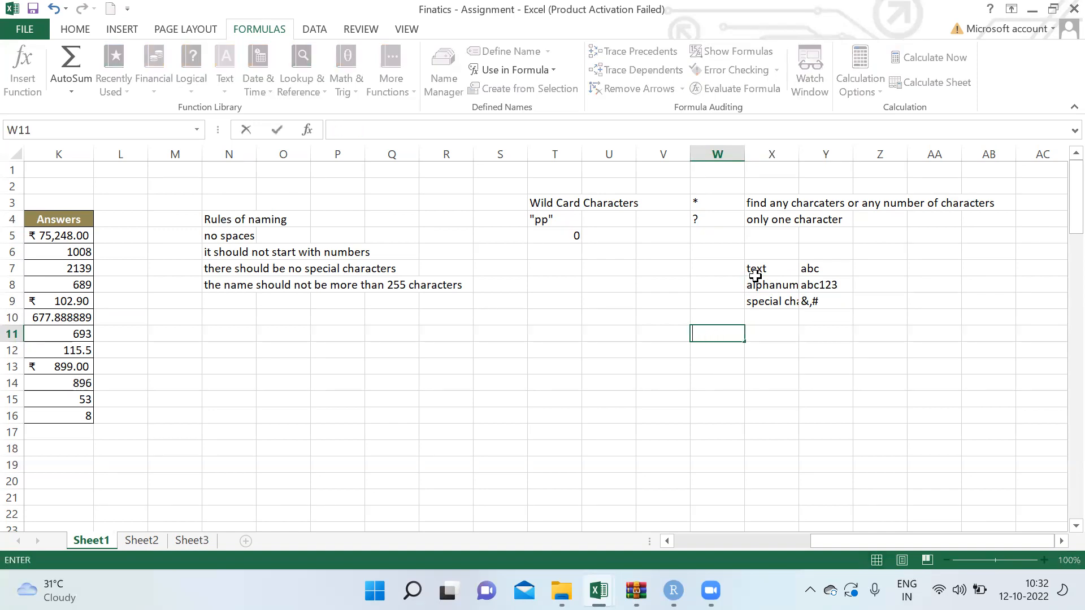
pyautogui.write('Starting with A')
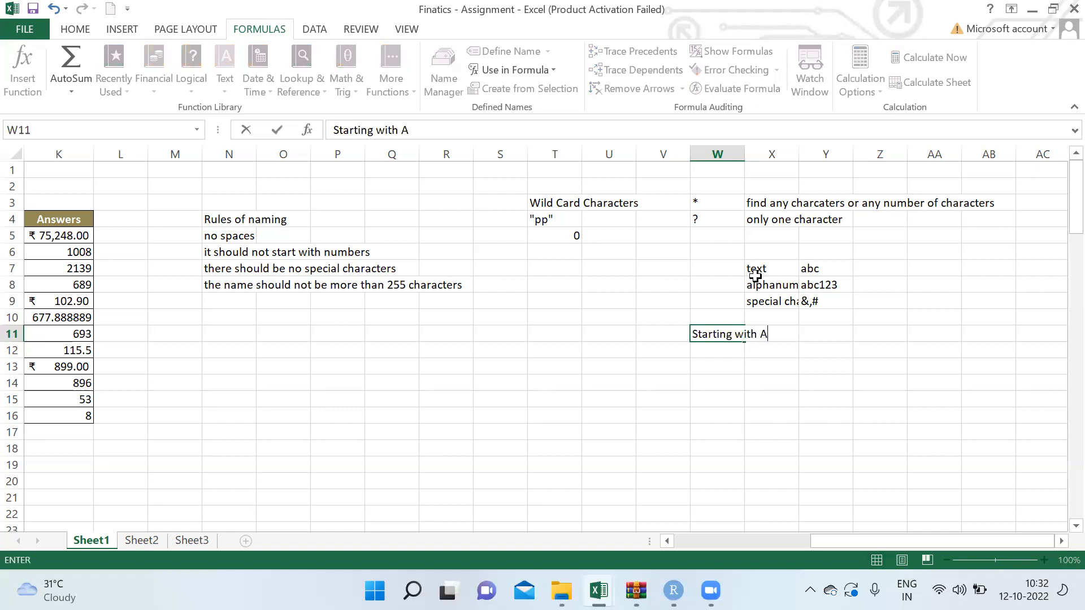
pyautogui.press('Tab')
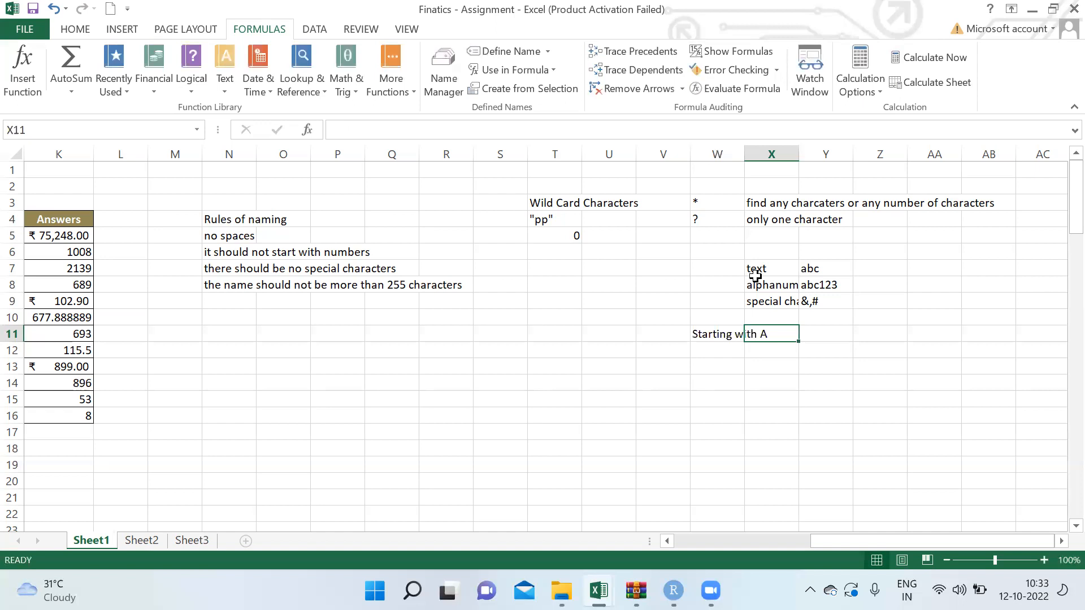
pyautogui.write('A*')
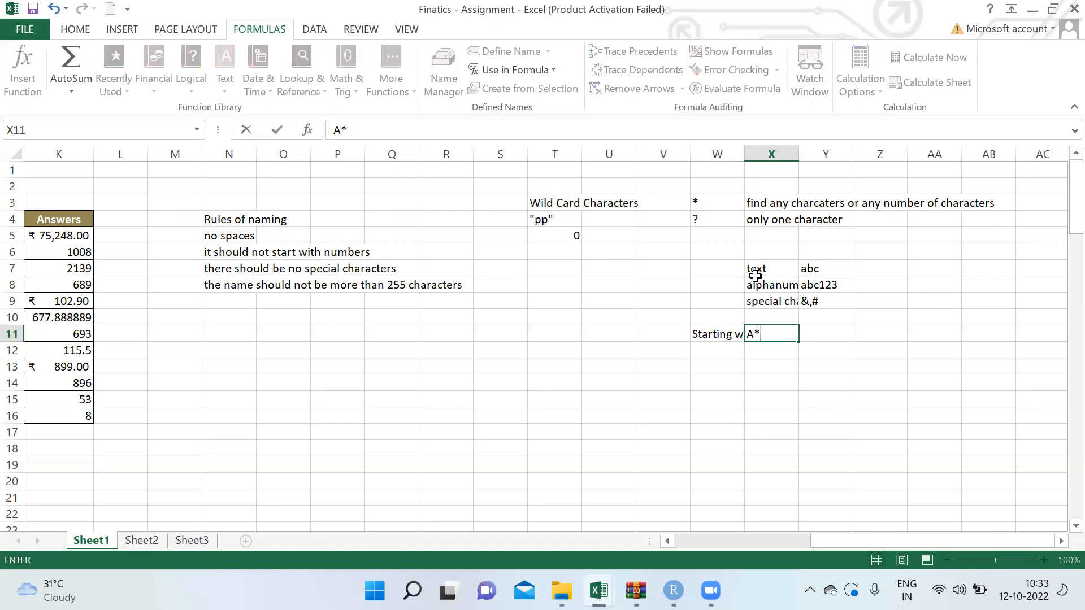
pyautogui.press('Return')
# Step: Widen column W so that the full label in W11 fits inside its cell
pyautogui.press('Left')
pyautogui.press('Left')
pyautogui.press('Right')
pyautogui.press('Up')
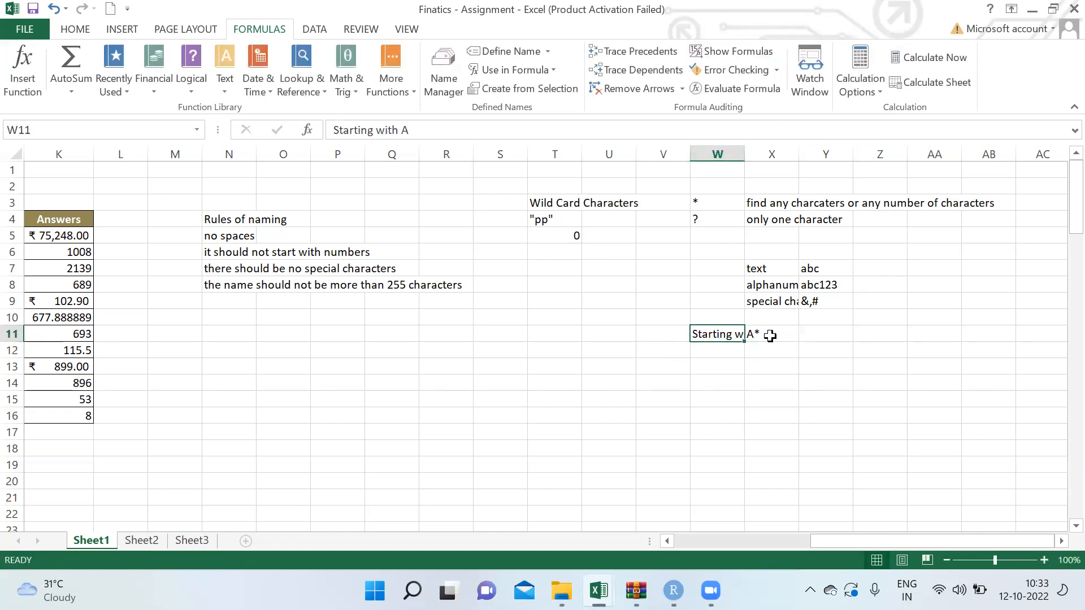
pyautogui.moveTo(736, 162); pyautogui.dragTo(769, 157)
pyautogui.click(794, 332)
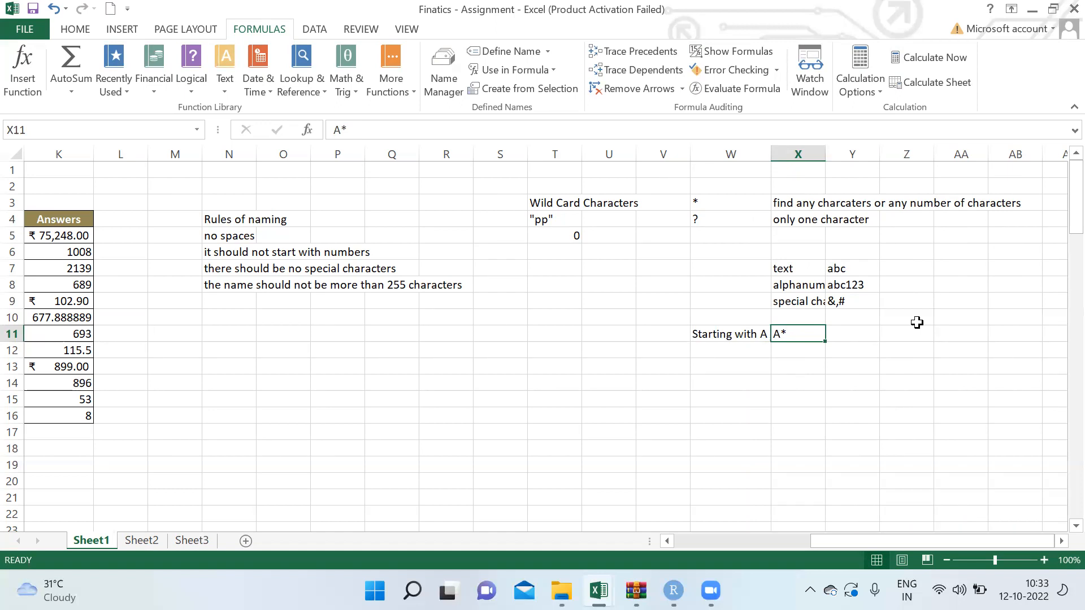
# Step: Enter the label "Ending with A" in W12 with the wildcard pattern "*A" in X12
pyautogui.press('Left')
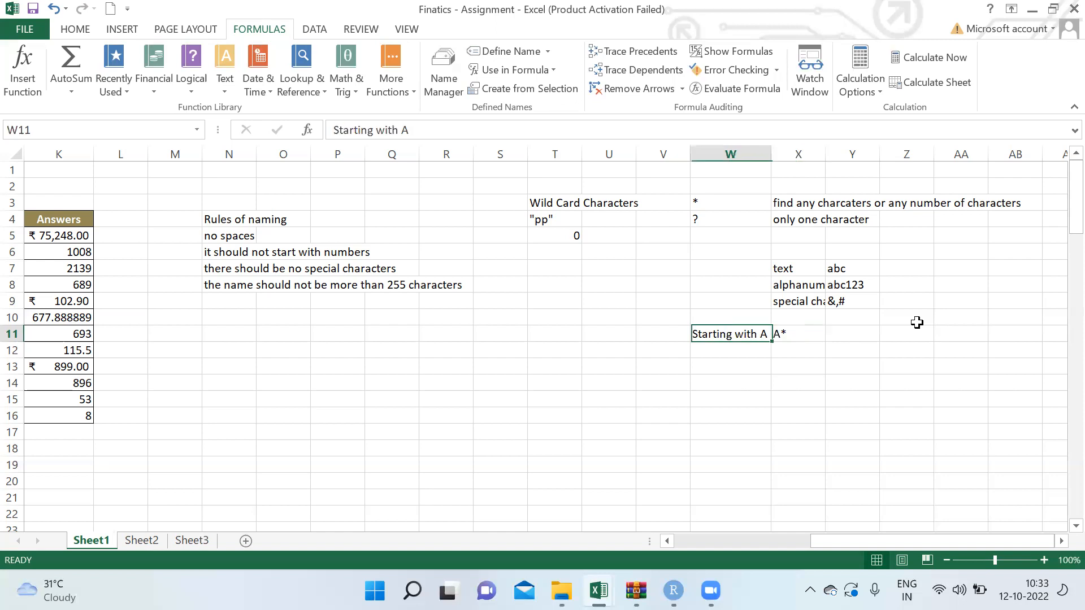
pyautogui.press('Down')
pyautogui.write('Ending with A')
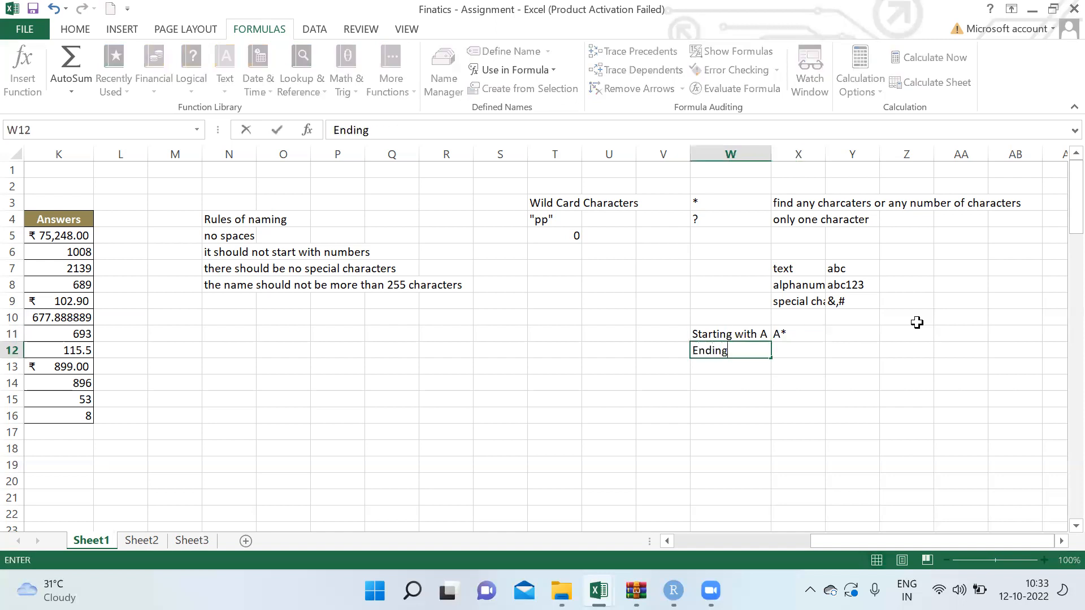
pyautogui.press('Return')
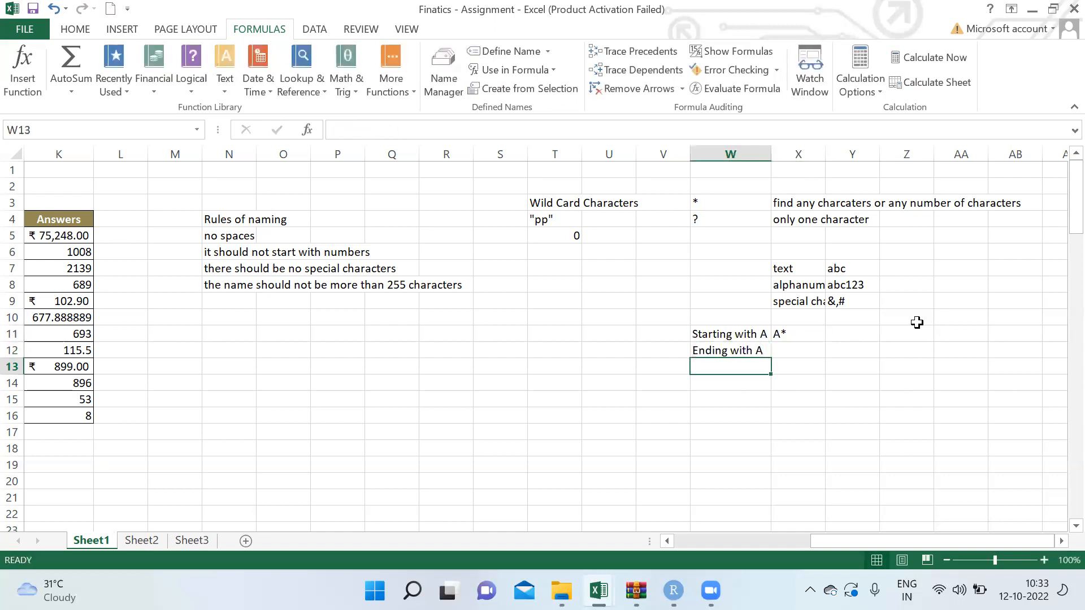
pyautogui.press('Up')
pyautogui.press('Up')
pyautogui.press('Right')
pyautogui.press('Down')
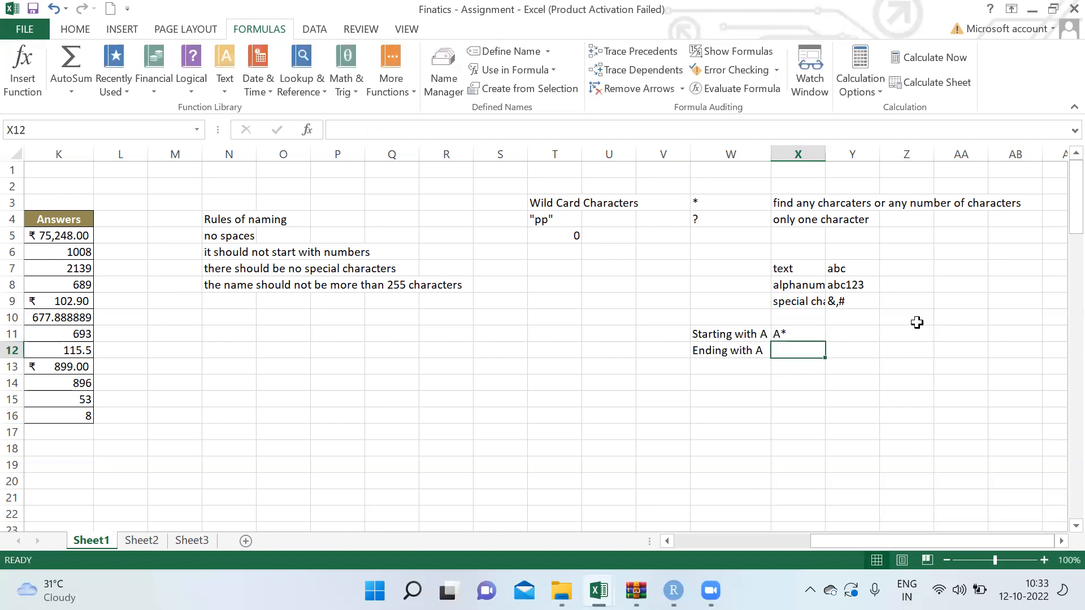
pyautogui.write('*A')
pyautogui.press('Return')
# Step: Enter the label "Contains A" in W13 with the wildcard pattern "*a*" in X13
pyautogui.press('Up')
pyautogui.press('Left')
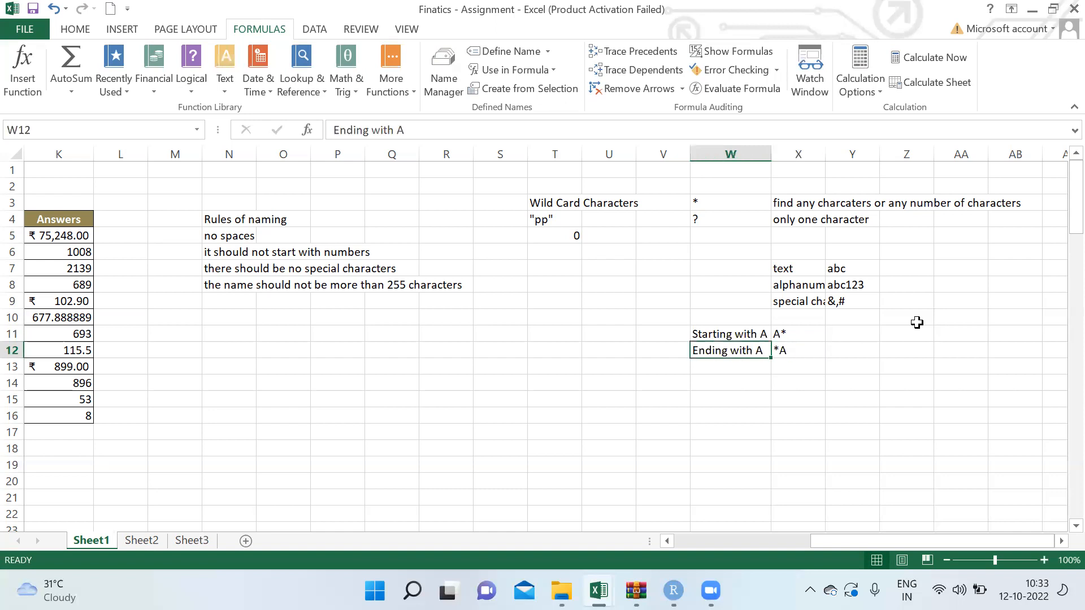
pyautogui.press('Down')
pyautogui.write('Contains A')
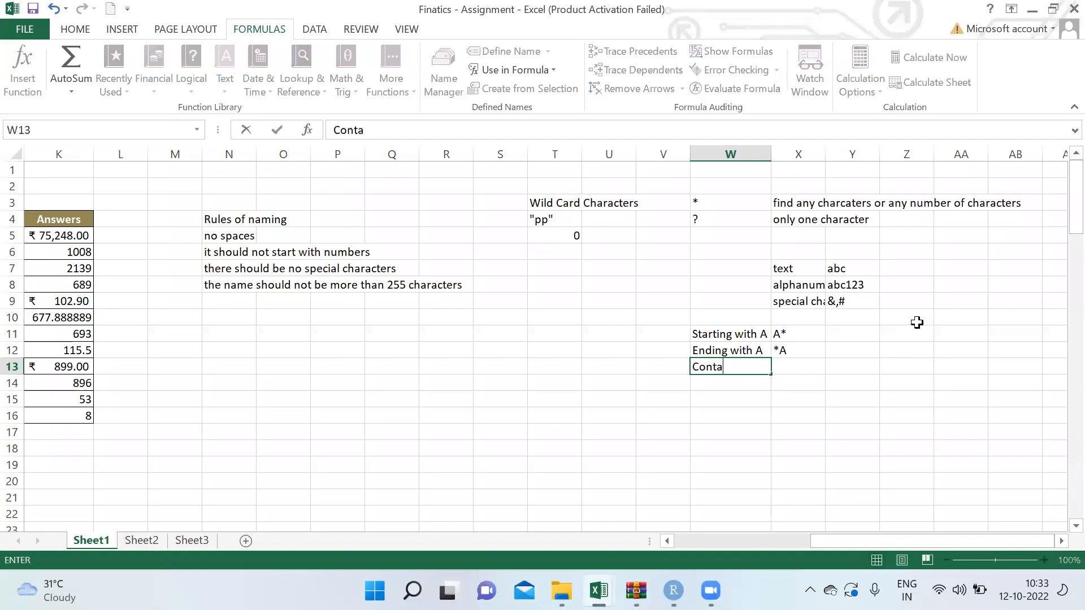
pyautogui.press('Return')
pyautogui.press('Up')
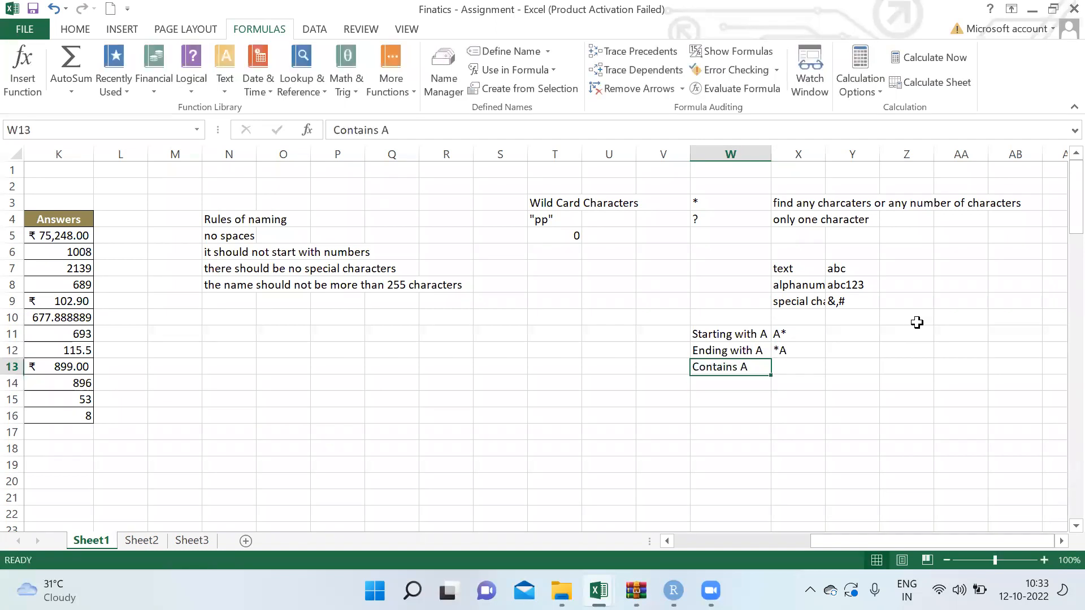
pyautogui.press('Right')
pyautogui.write('*')
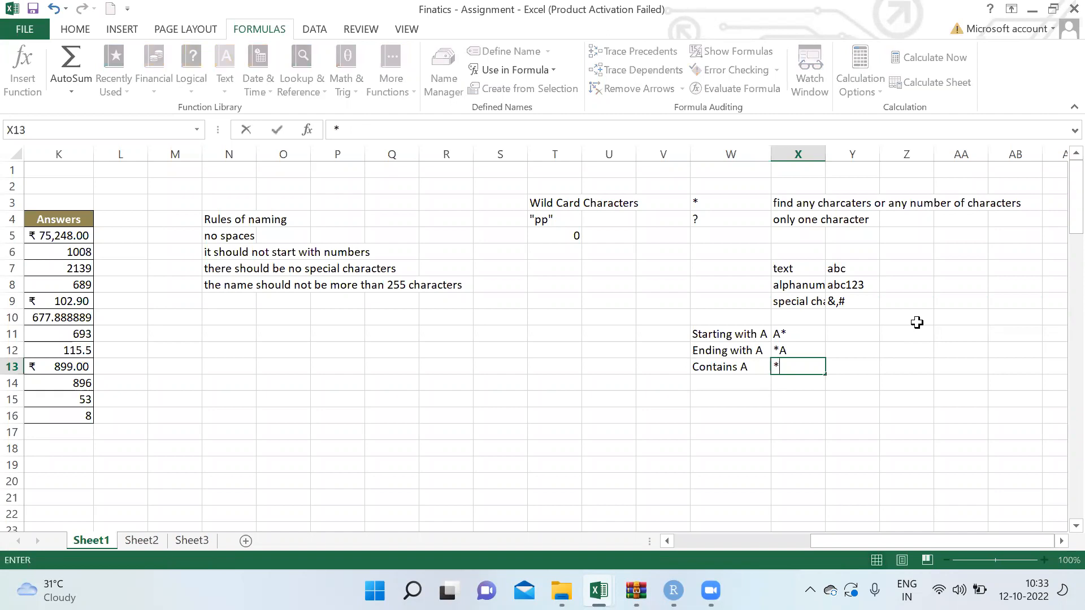
pyautogui.write('a*')
pyautogui.press('Return')
pyautogui.press('Up')
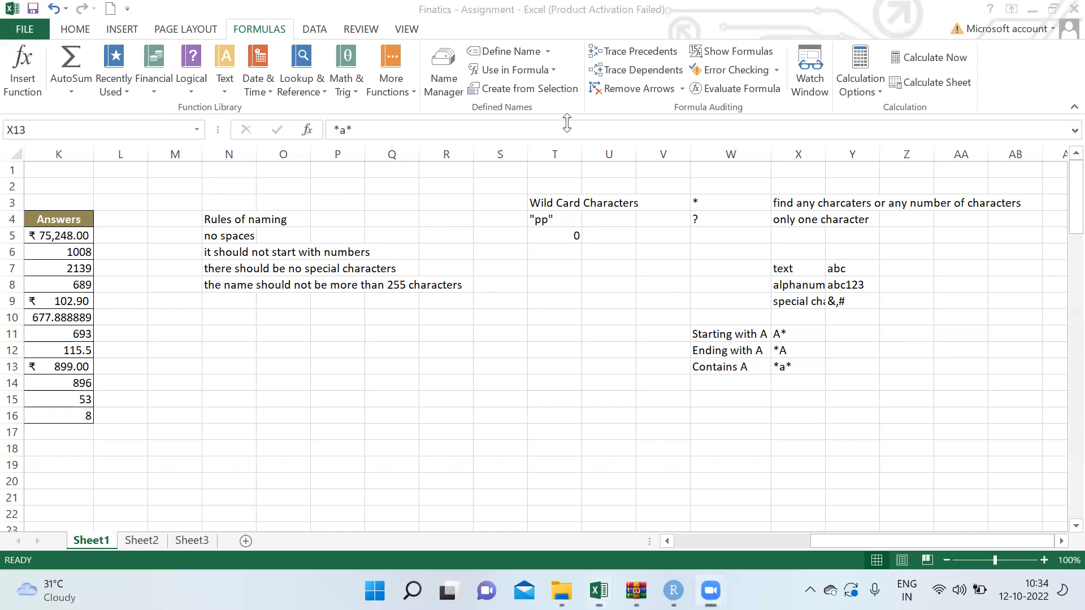
# Step: Change the Product criterion in the T5 SUMIFS formula to "*pp*", giving =SUMIFS(Sales,Product,"*pp*")
pyautogui.click(567, 234)
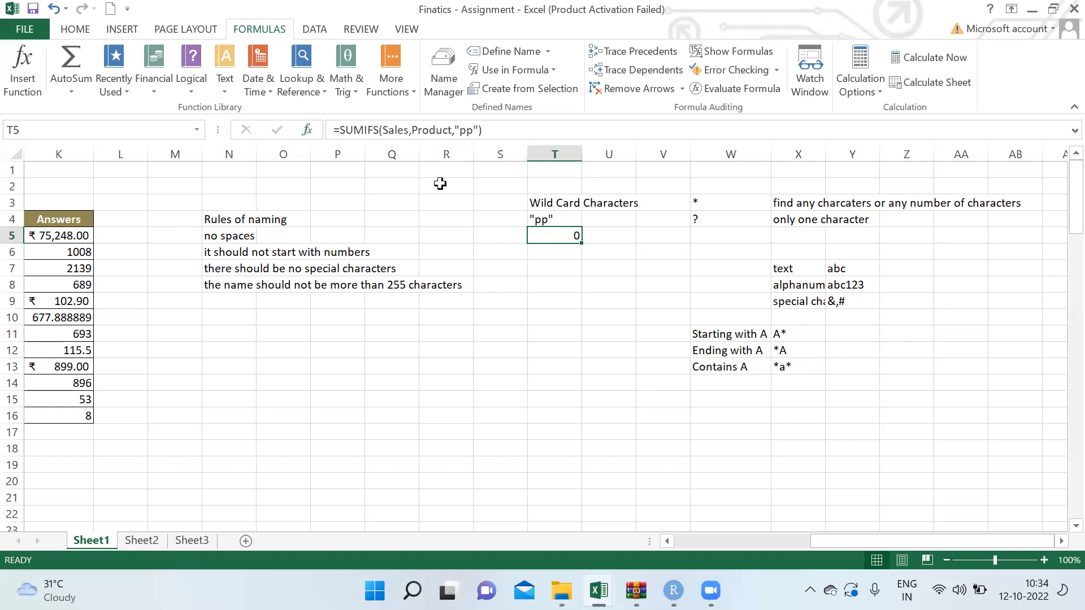
pyautogui.click(539, 133)
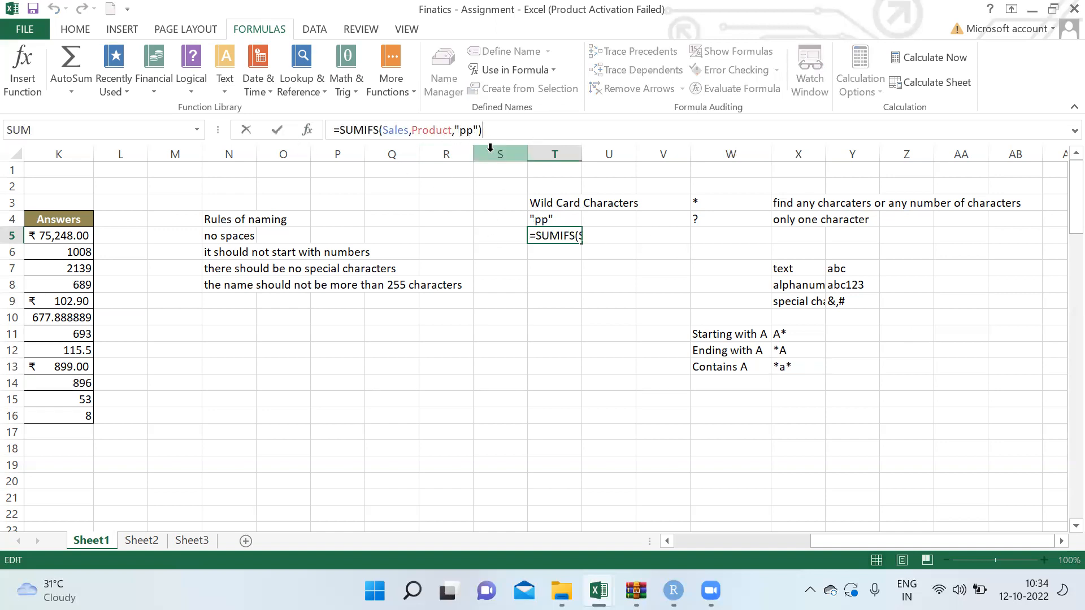
pyautogui.click(464, 131)
pyautogui.write('*')
pyautogui.press('Right')
pyautogui.press('Right')
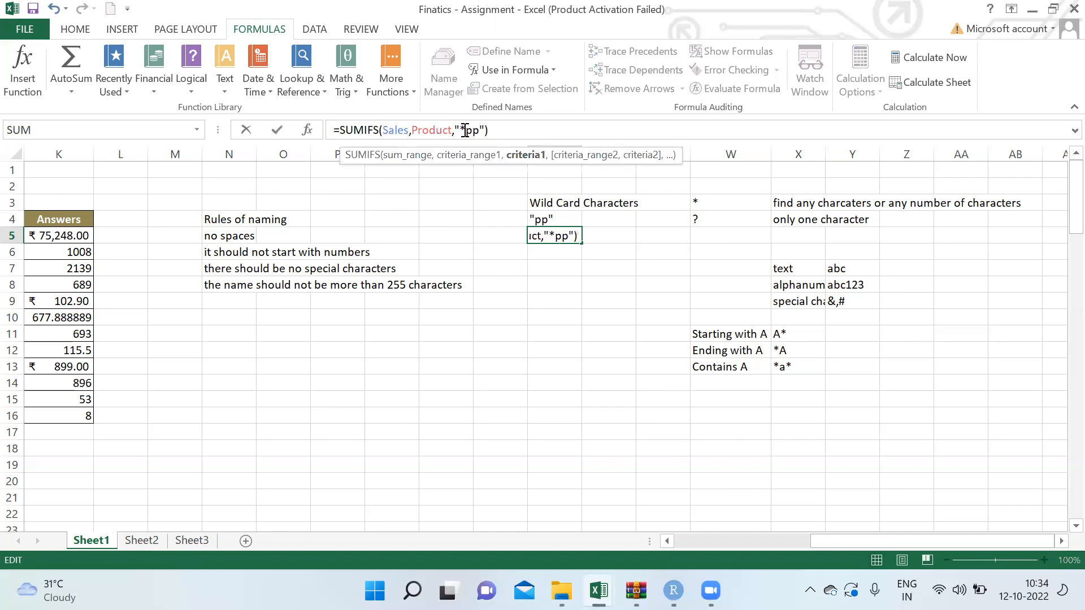
pyautogui.write('*')
pyautogui.press('Return')
pyautogui.press('Up')
pyautogui.click(508, 130)
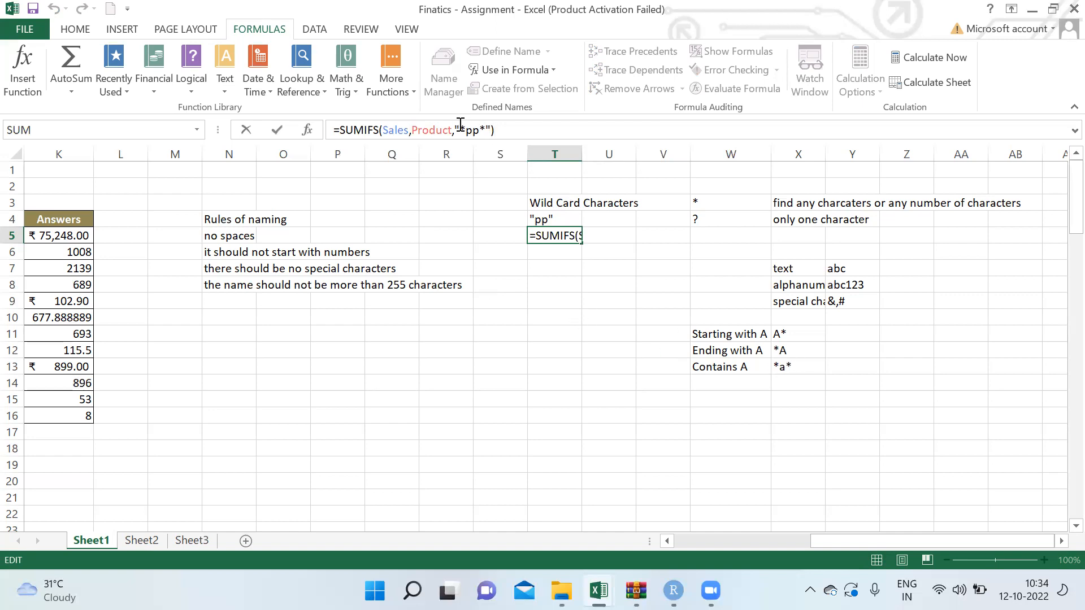
pyautogui.moveTo(462, 129); pyautogui.dragTo(479, 130)
pyautogui.click(483, 130)
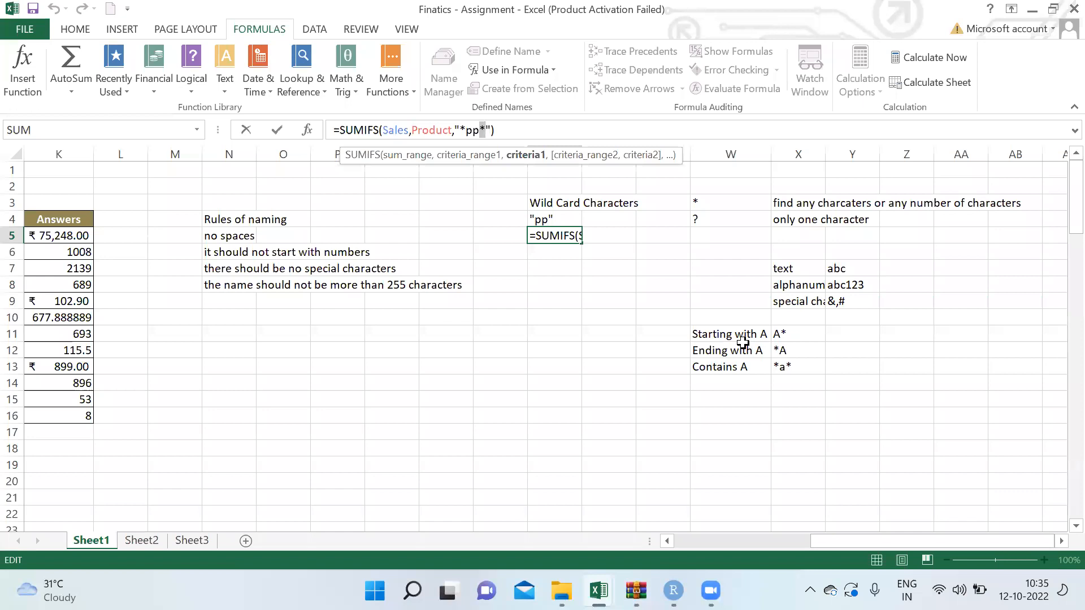
pyautogui.hotkey('ctrl', 'Return')
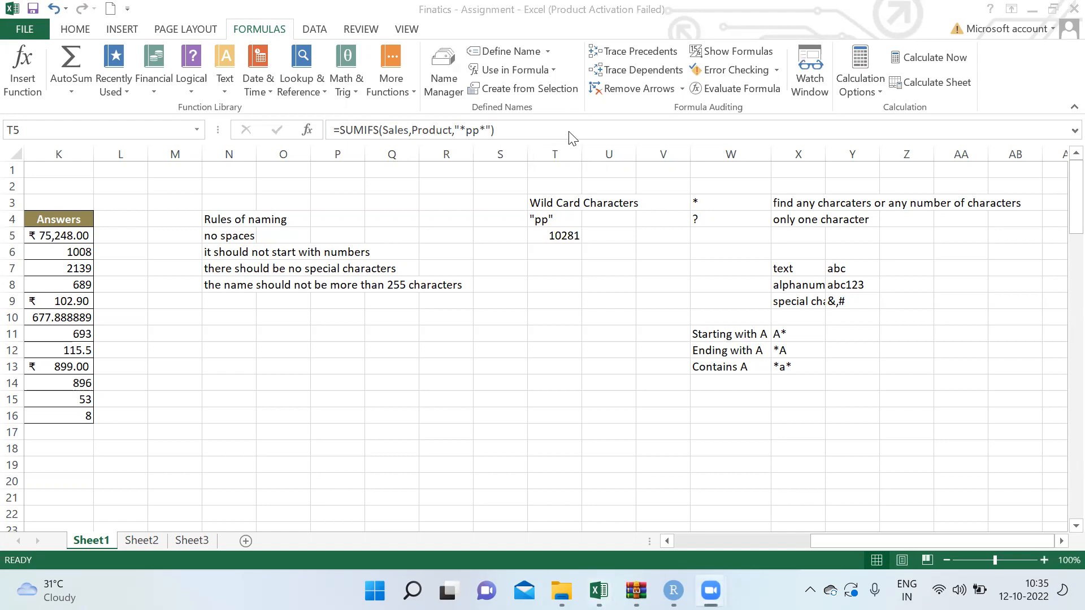
# Step: Enter the five-character wildcard pattern "?????" in X15
pyautogui.click(729, 398)
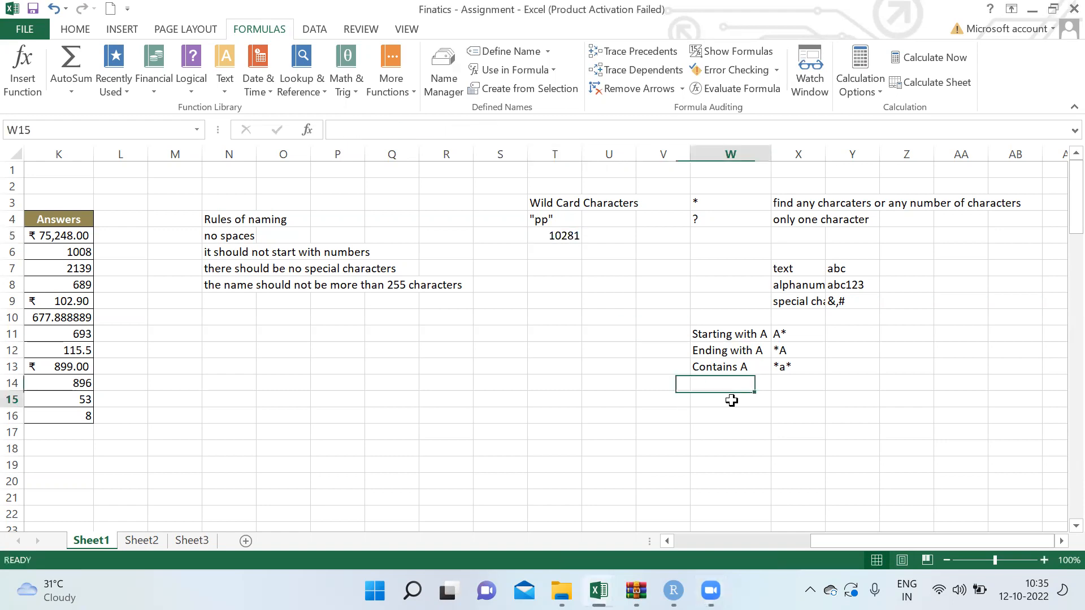
pyautogui.click(797, 402)
pyautogui.write('"')
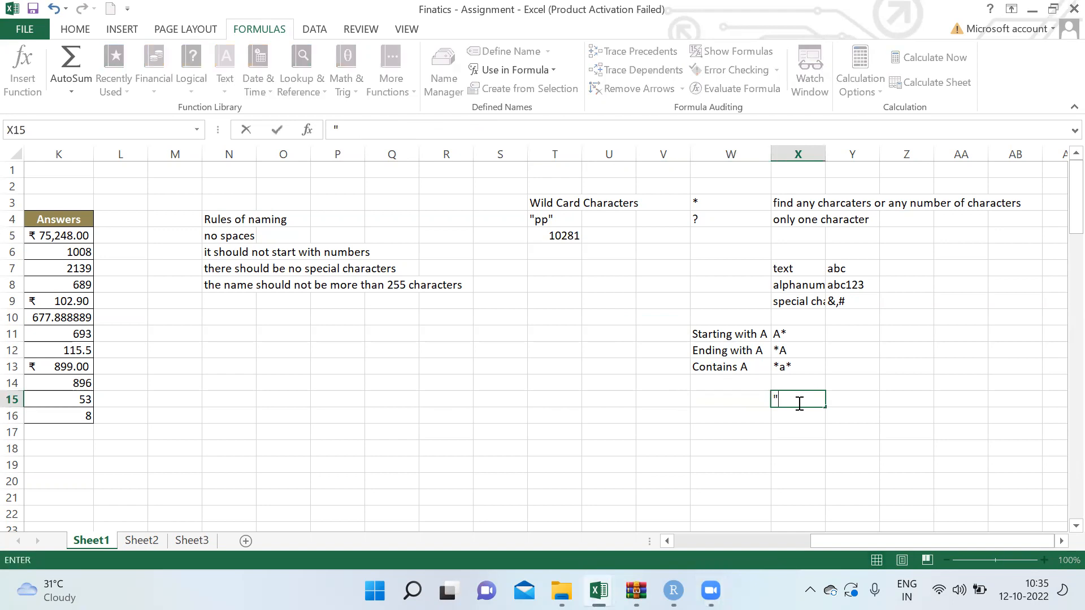
pyautogui.press('BackSpace')
pyautogui.write('?????')
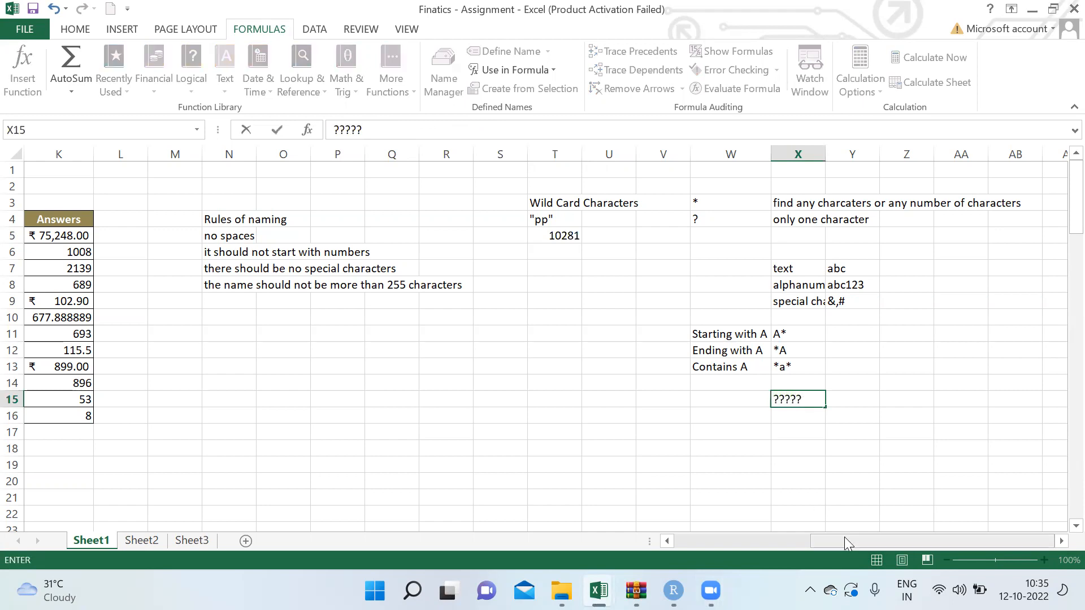
pyautogui.press('Return')
pyautogui.press('Up')
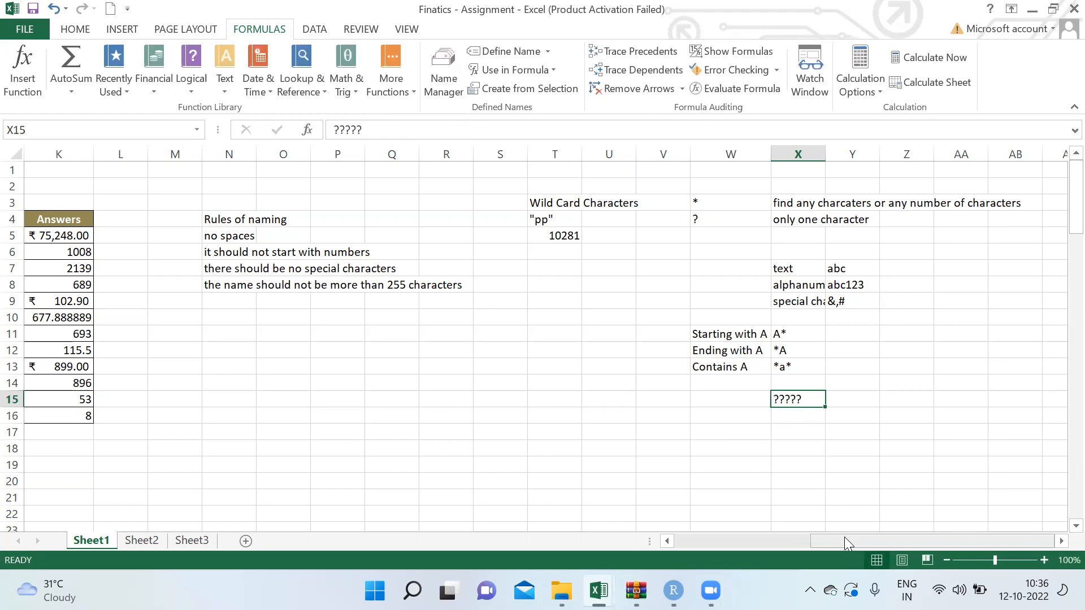
# Step: Enter the four-character wildcard pattern "????" in X16
pyautogui.press('Down')
pyautogui.write('?')
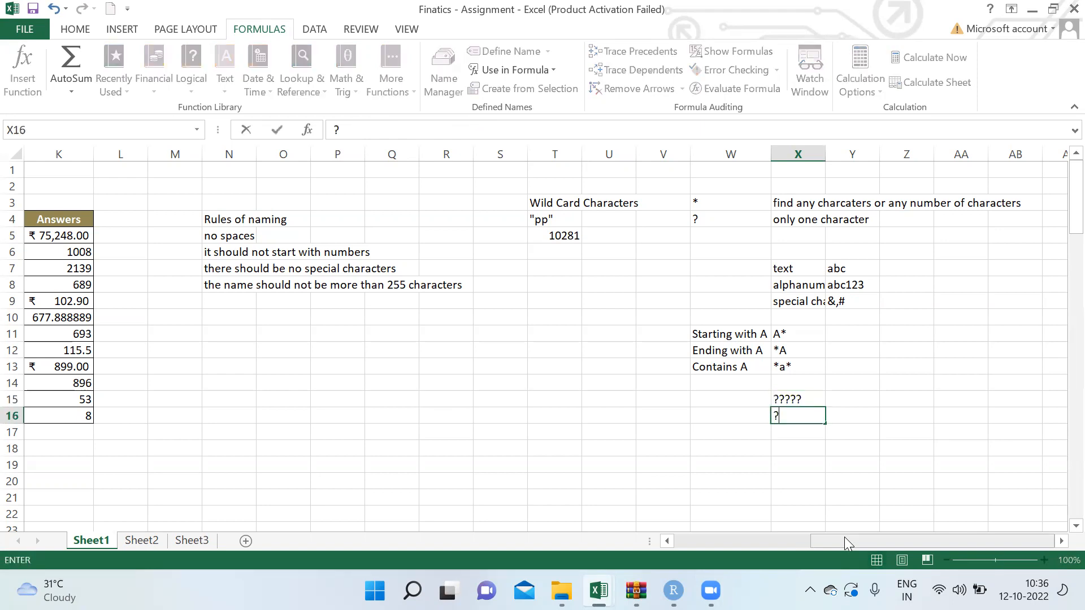
pyautogui.write('???')
pyautogui.press('Return')
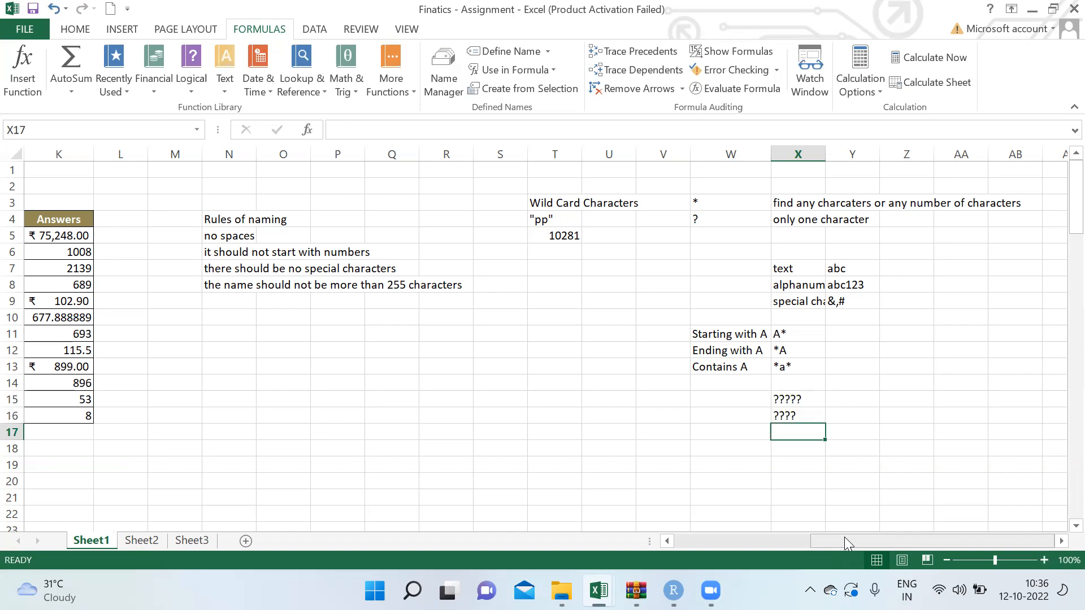
pyautogui.click(635, 102)
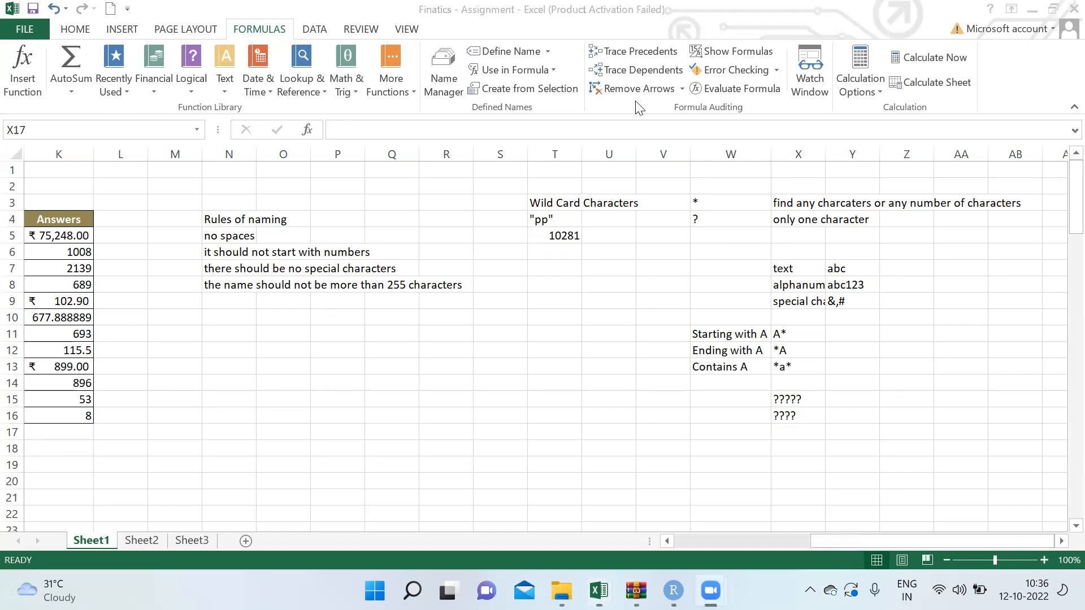
# Step: Enter the combined wildcard pattern "S*a?" in X17
pyautogui.click(799, 433)
pyautogui.write('S')
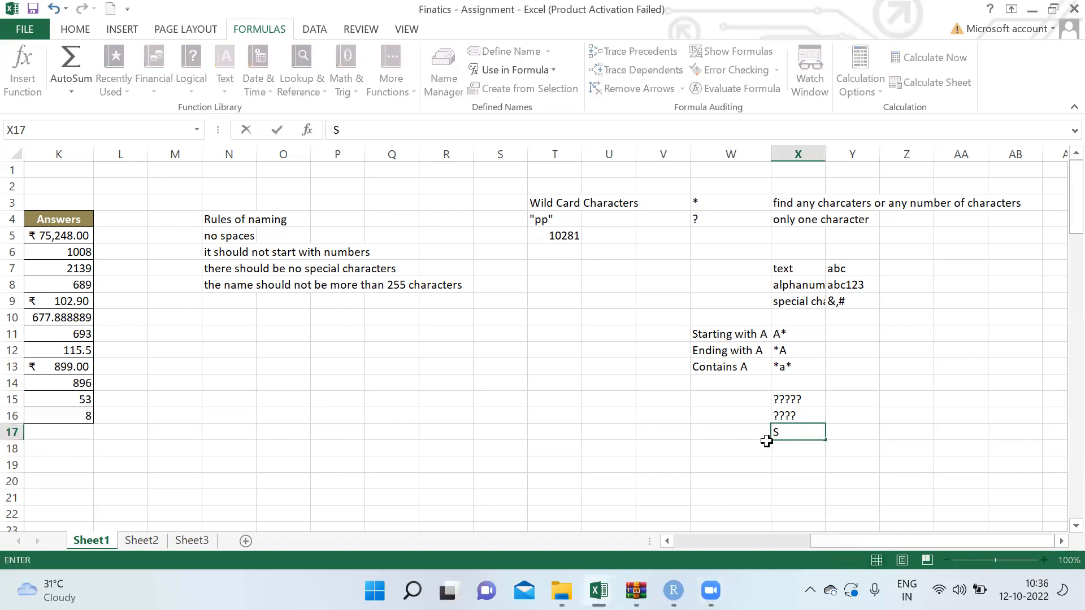
pyautogui.write('*a?')
pyautogui.press('Return')
pyautogui.click(774, 437)
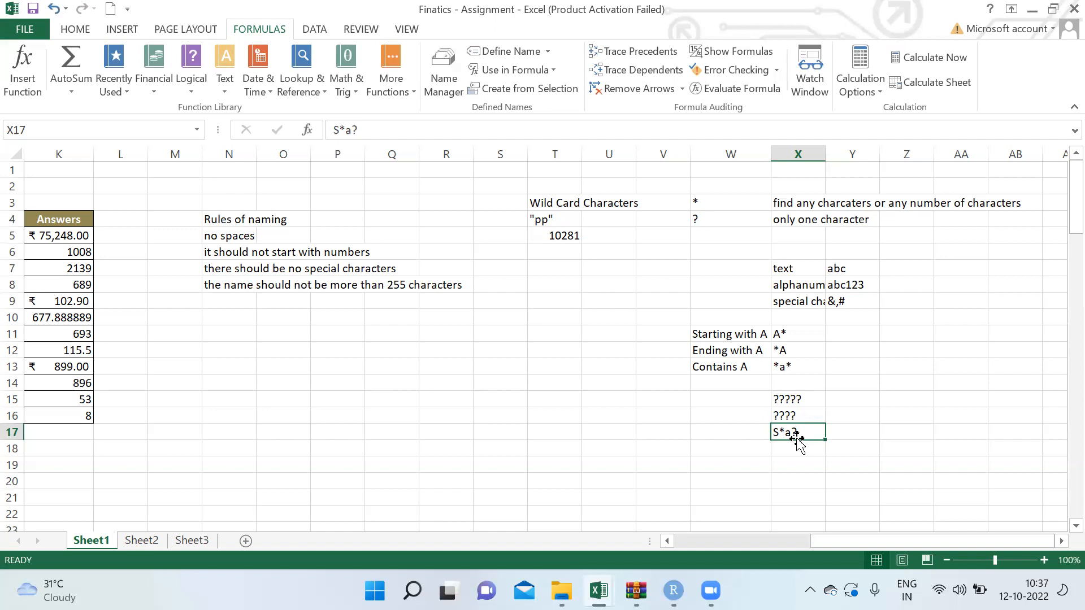
# Step: Enter the wildcard pattern "??T??" in X18 for five characters with T in the middle
pyautogui.click(786, 447)
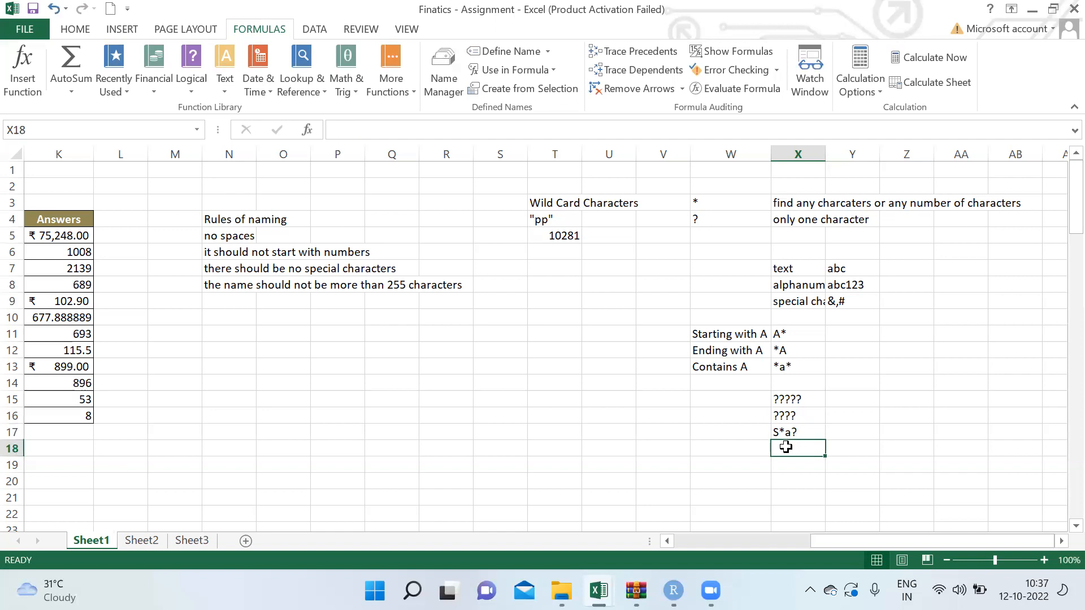
pyautogui.write('??T??')
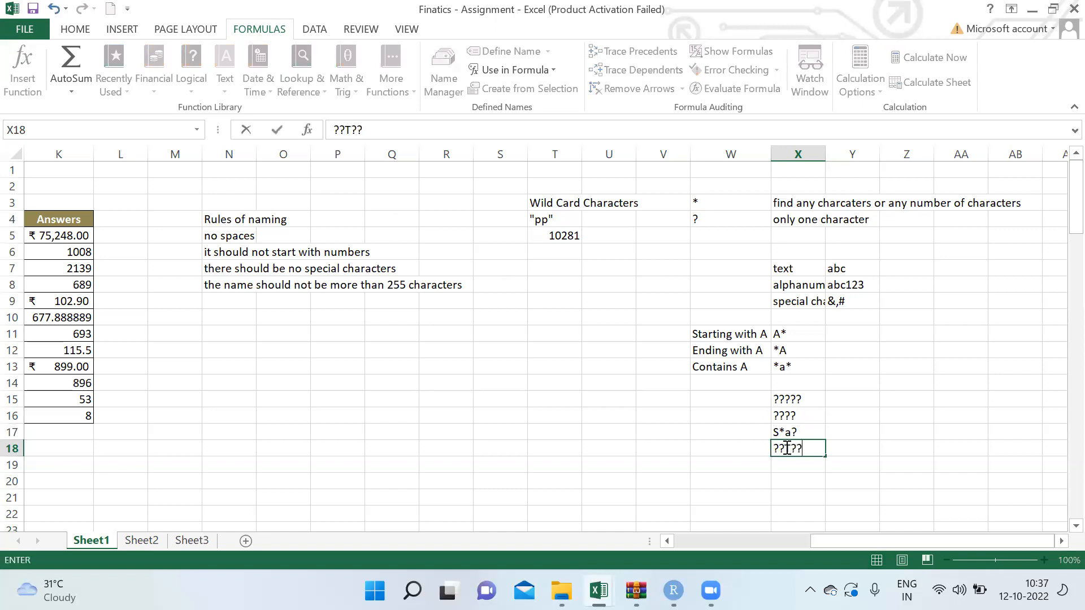
pyautogui.press('Return')
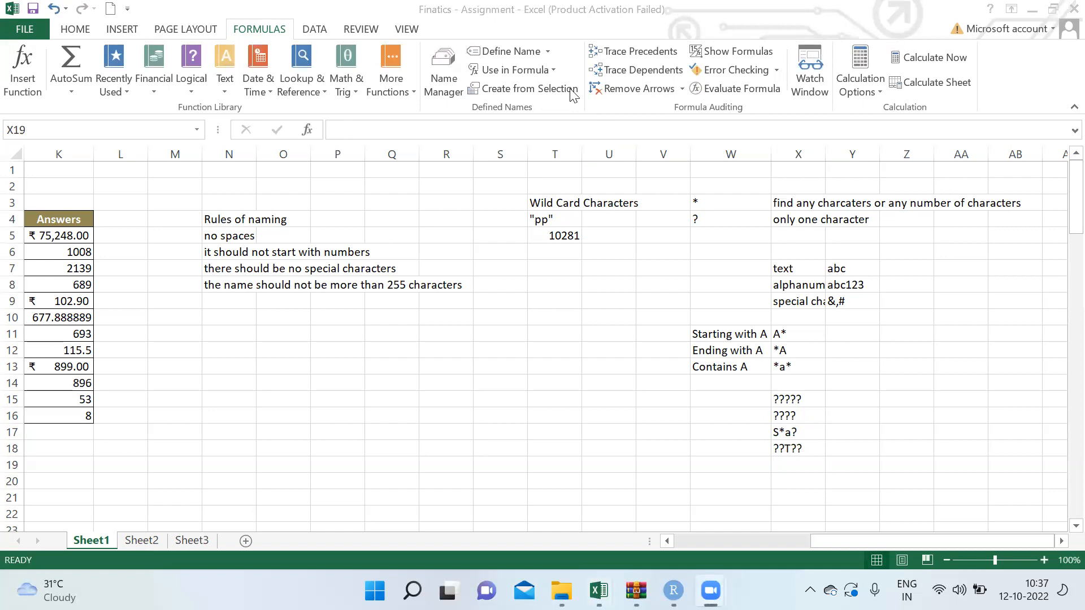
# Step: Enter the wildcard pattern "??T*" in X19 for text with T as its third character
pyautogui.click(752, 387)
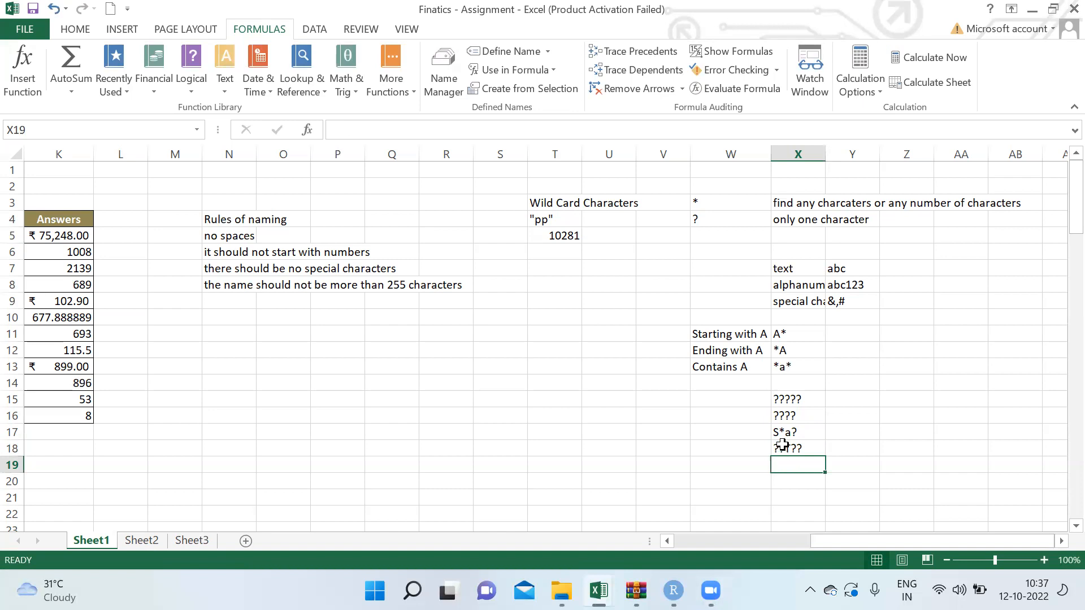
pyautogui.click(782, 446)
pyautogui.click(781, 464)
pyautogui.write('?')
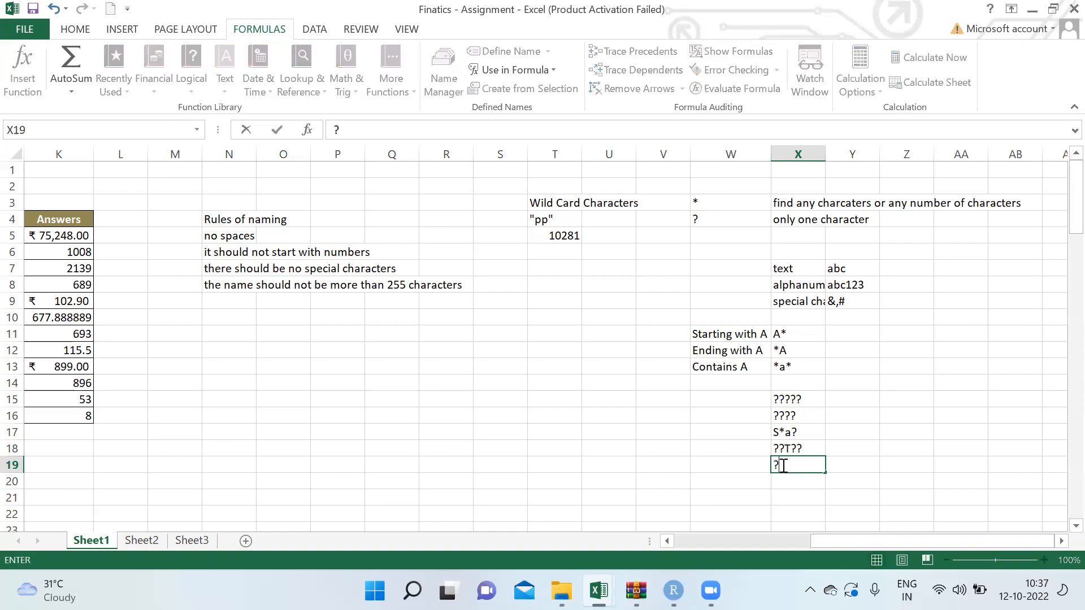
pyautogui.write('?T*')
pyautogui.press('Return')
pyautogui.press('Up')
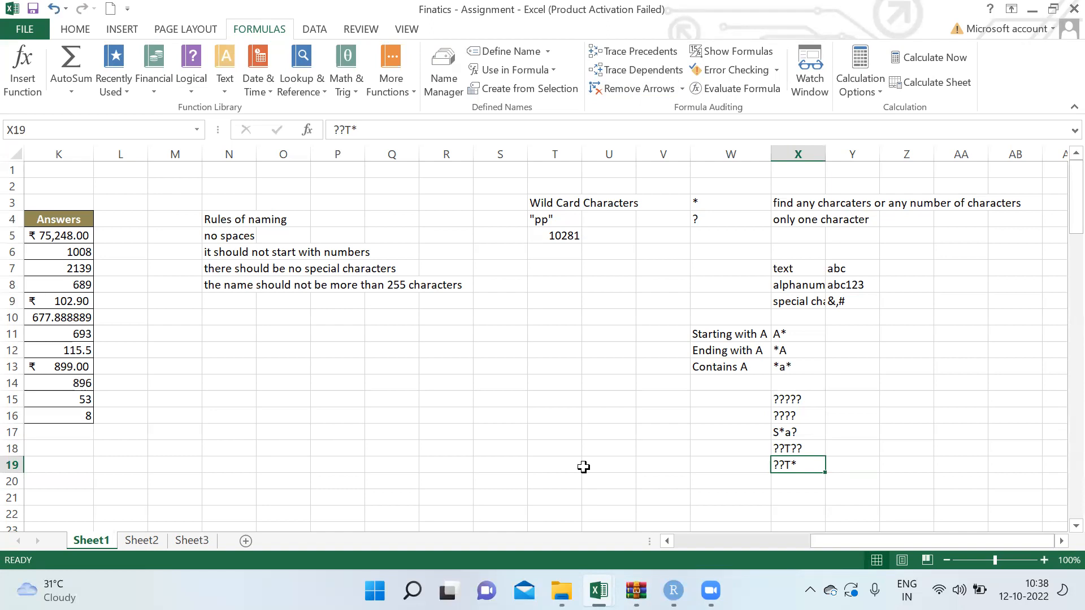
pyautogui.click(536, 266)
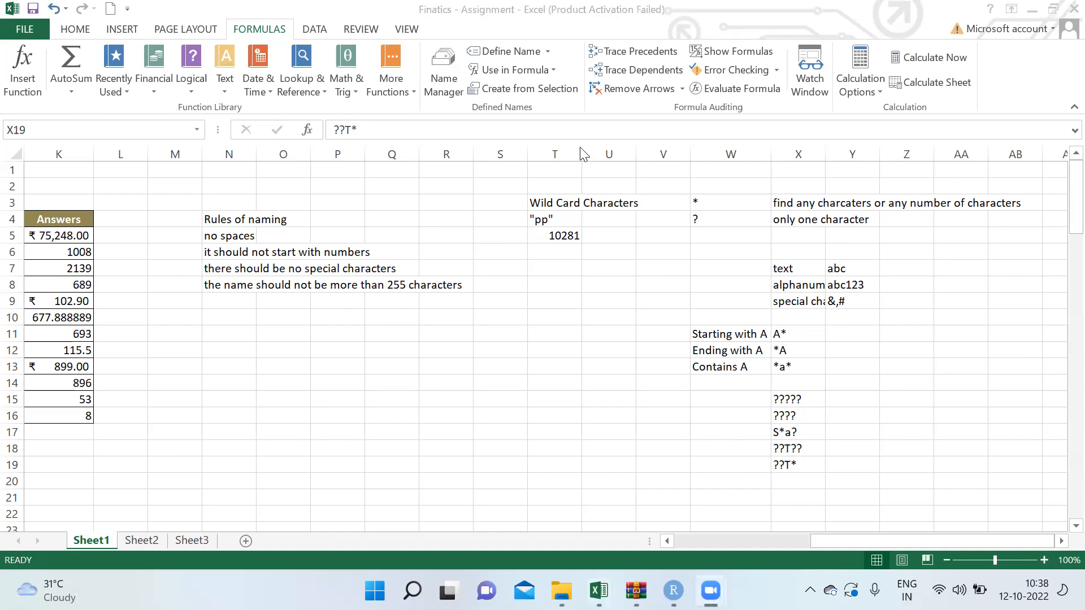
# Step: Switch to File Explorer and open the workbook "wild card characters trainer file" from FINATICS > EXCEL > Excel class files > Trainer File
pyautogui.click(562, 590)
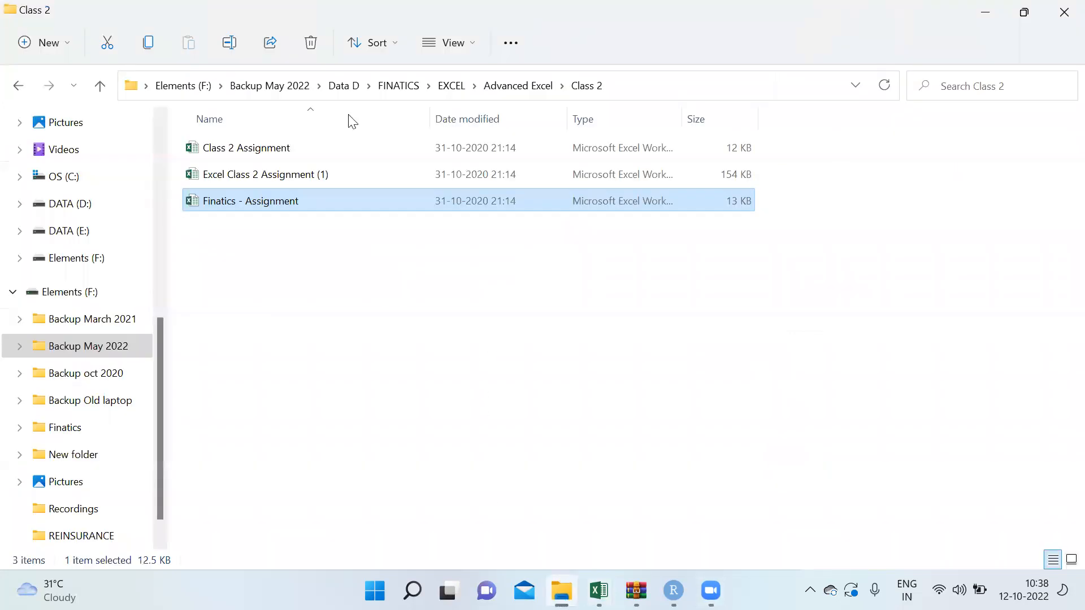
pyautogui.click(401, 89)
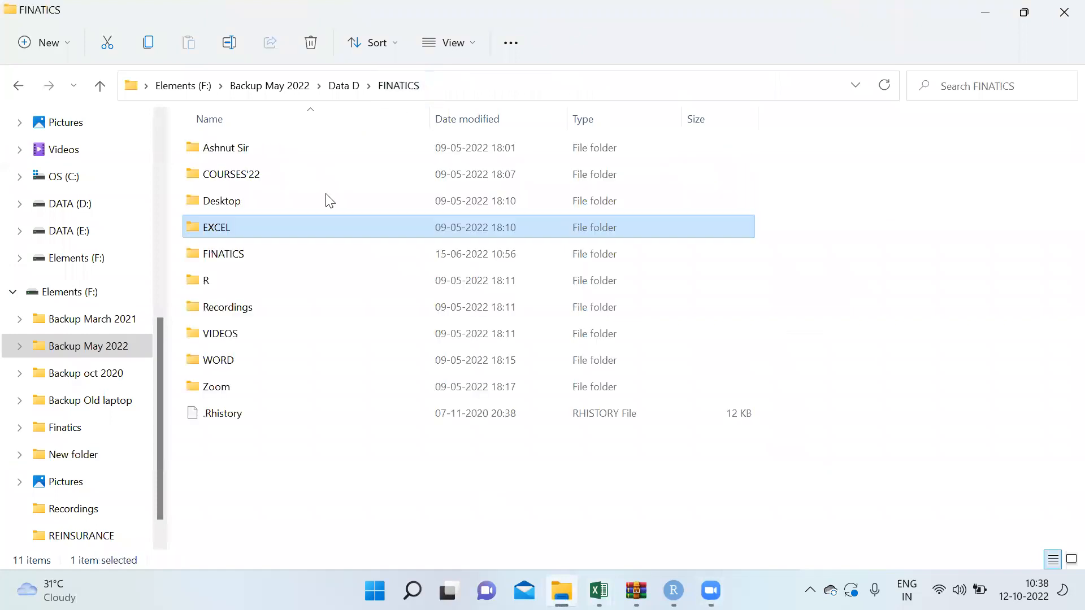
pyautogui.doubleClick(254, 231)
pyautogui.click(217, 234)
pyautogui.doubleClick(217, 234)
pyautogui.click(215, 394)
pyautogui.doubleClick(215, 394)
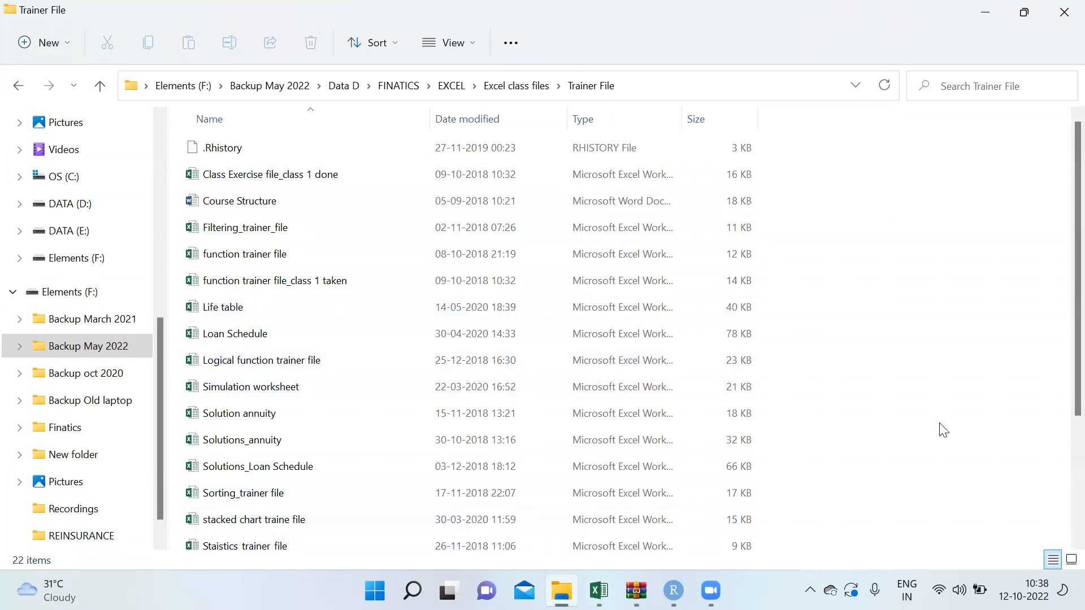
pyautogui.scroll(-3, 1057, 339)
pyautogui.doubleClick(459, 514)
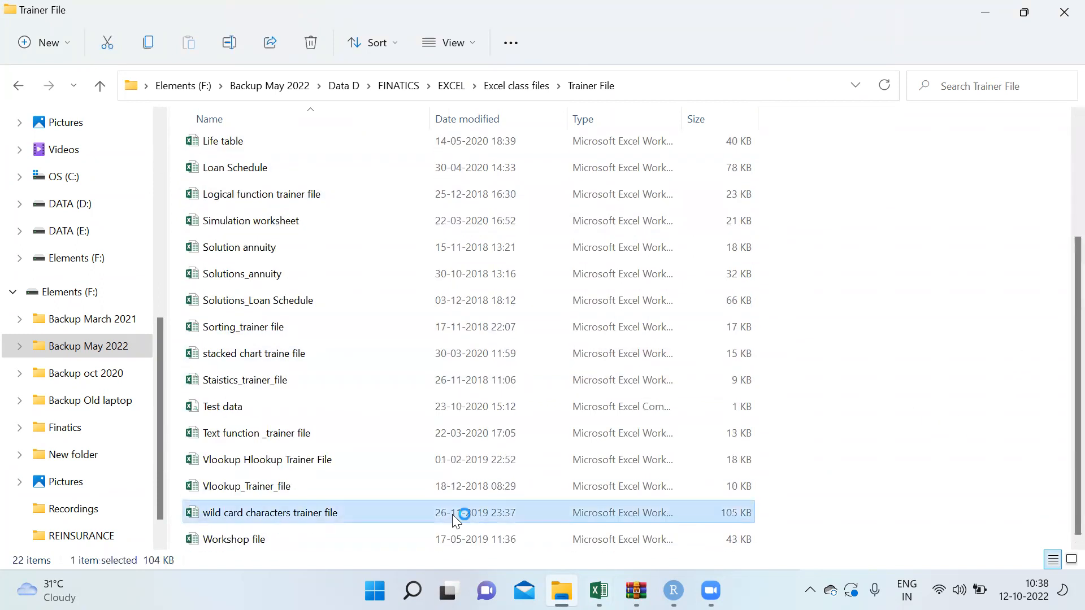
# Step: Examine the sales table on Sheet1 from its header row to its last row, and check Sheet2
pyautogui.click(426, 254)
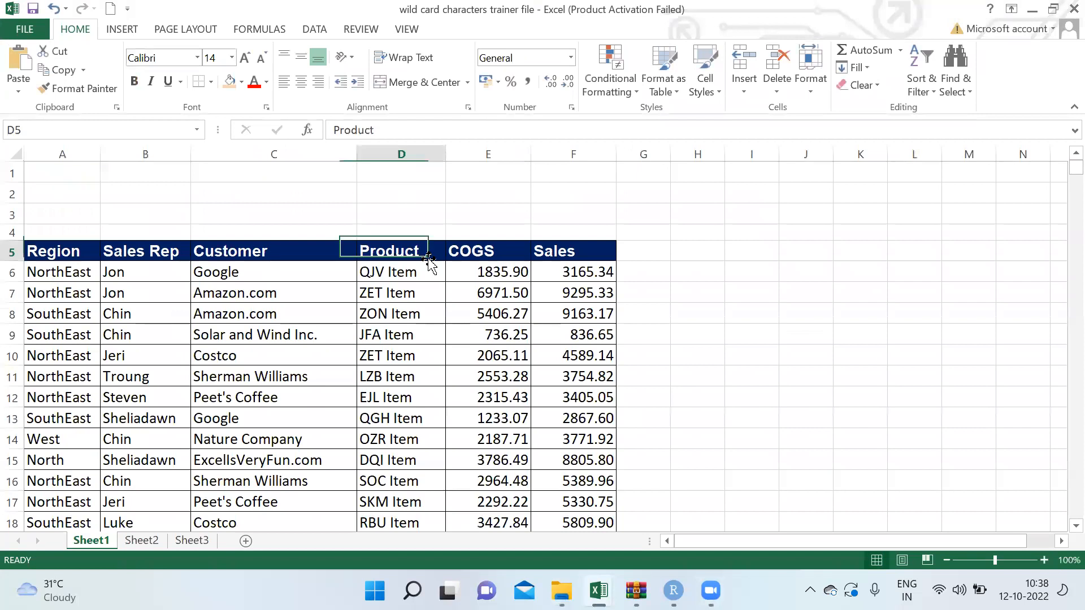
pyautogui.click(401, 388)
pyautogui.press('Up')
pyautogui.press('Up')
pyautogui.press('Up')
pyautogui.press('Up')
pyautogui.press('Up')
pyautogui.press('Up')
pyautogui.press('Up')
pyautogui.press('Up')
pyautogui.press('Up')
pyautogui.press('Up')
pyautogui.press('Up')
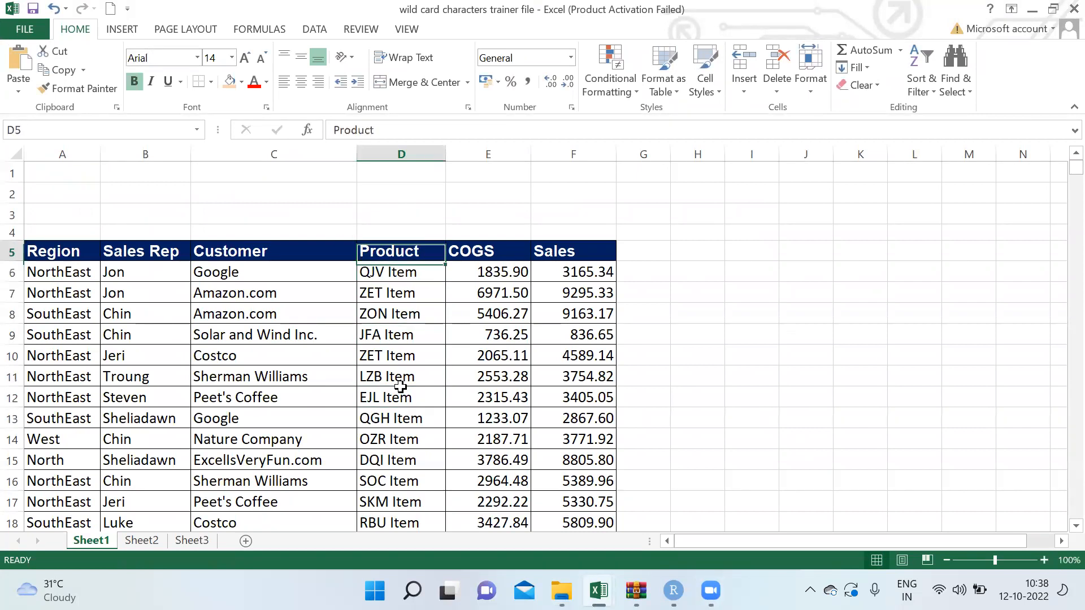
pyautogui.press('Left')
pyautogui.press('Left')
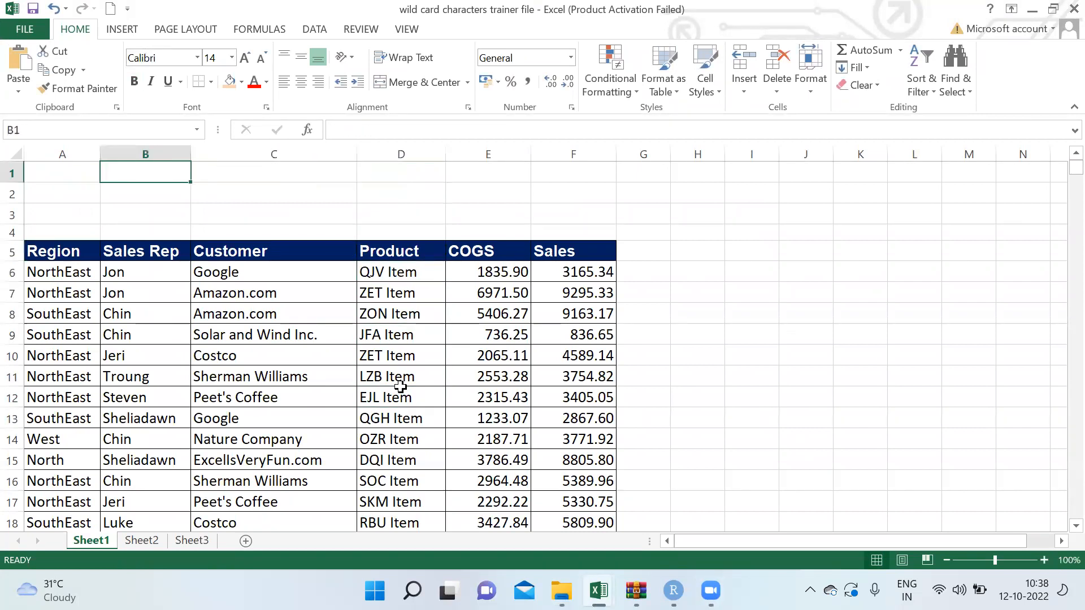
pyautogui.click(144, 543)
pyautogui.click(91, 542)
pyautogui.click(335, 351)
pyautogui.press('Up')
pyautogui.press('Up')
pyautogui.press('Up')
pyautogui.press('Up')
pyautogui.press('Up')
pyautogui.press('Up')
pyautogui.press('Up')
pyautogui.press('Up')
pyautogui.press('Up')
pyautogui.press('Down')
pyautogui.press('Down')
pyautogui.press('Down')
pyautogui.press('Left')
pyautogui.press('Left')
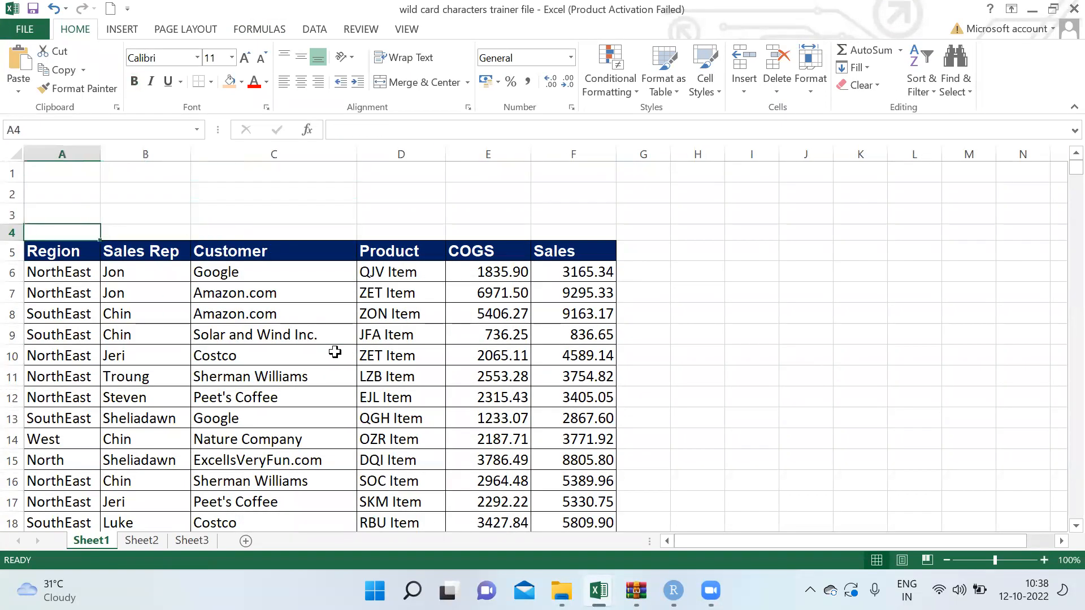
pyautogui.press('Down')
pyautogui.press('Right')
pyautogui.hotkey('ctrl', 'Down')
pyautogui.hotkey('ctrl', 'Down')
pyautogui.hotkey('ctrl', 'Up')
# Step: Enter the question "Find the total sales for sales representative whose name start with J" in B1
pyautogui.hotkey('ctrl', 'Up')
pyautogui.hotkey('ctrl', 'Up')
pyautogui.press('Right')
pyautogui.press('Left')
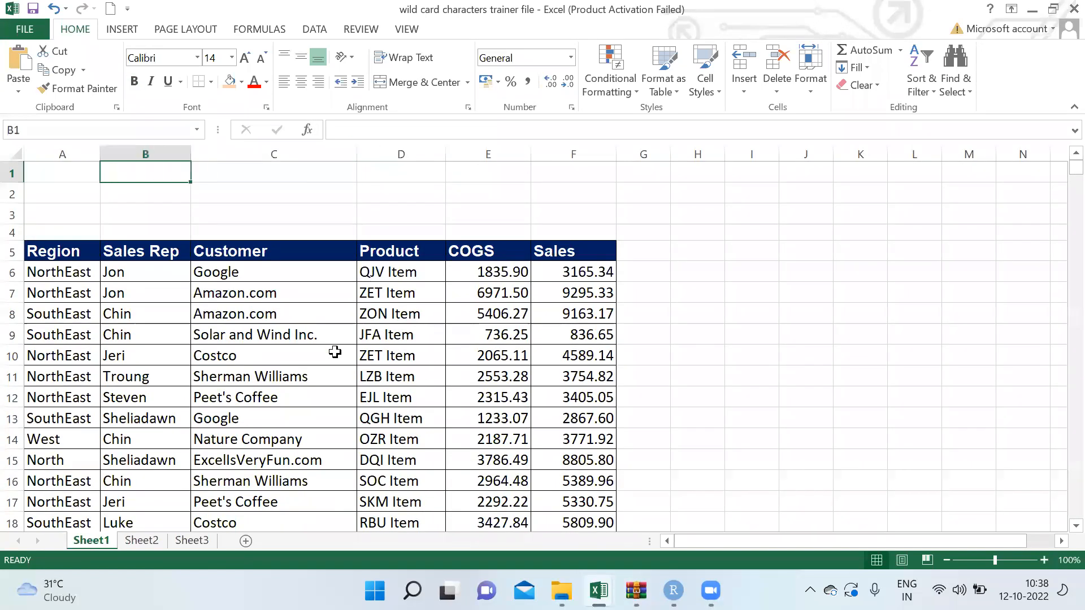
pyautogui.write('Find the total sales for ')
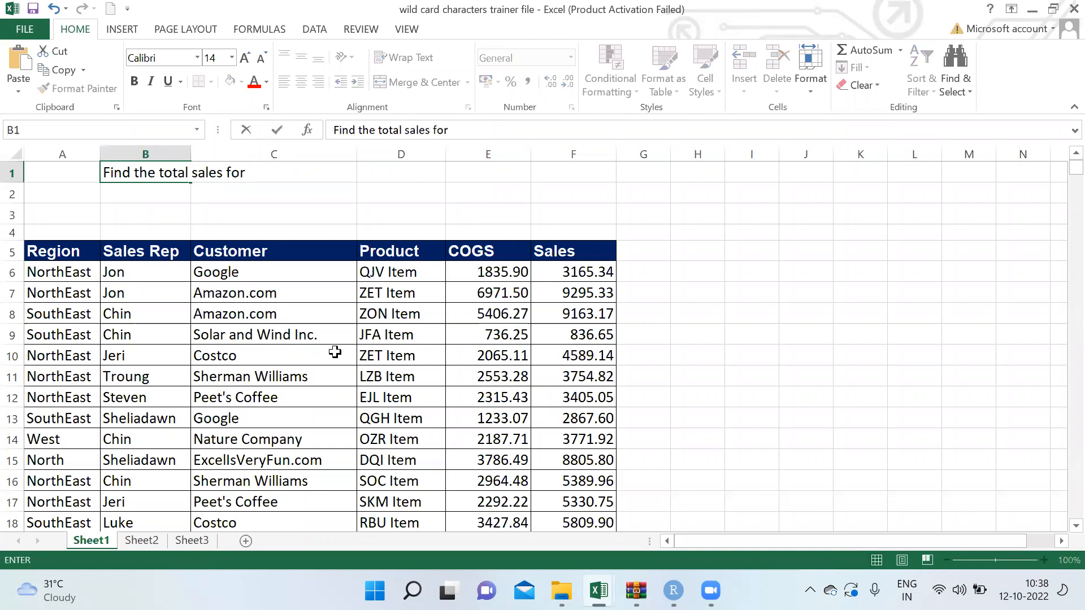
pyautogui.write('sales representative whose name start with ')
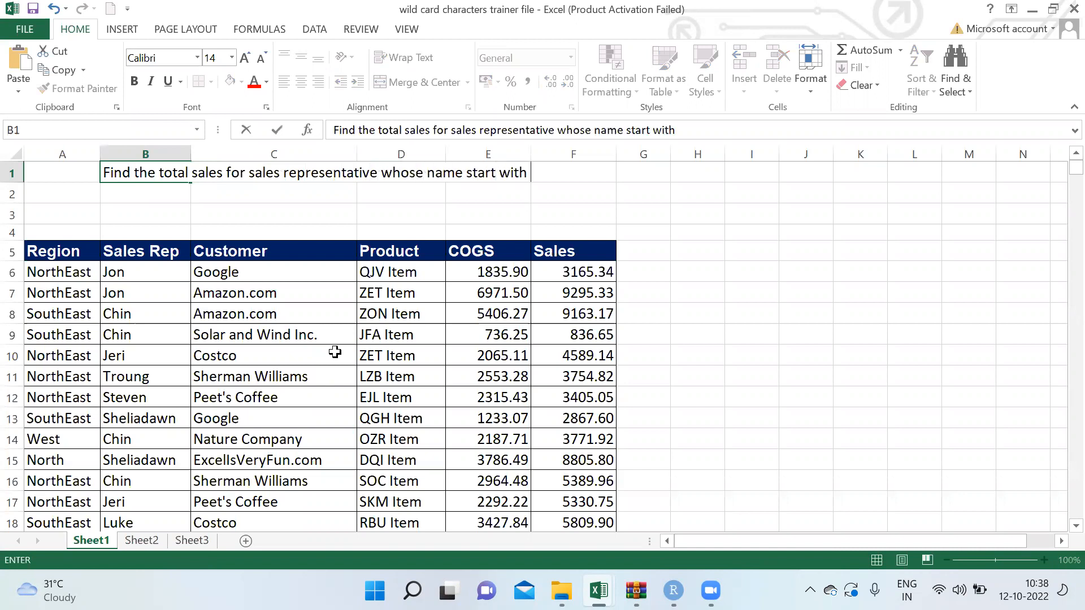
pyautogui.write('J')
pyautogui.press('Return')
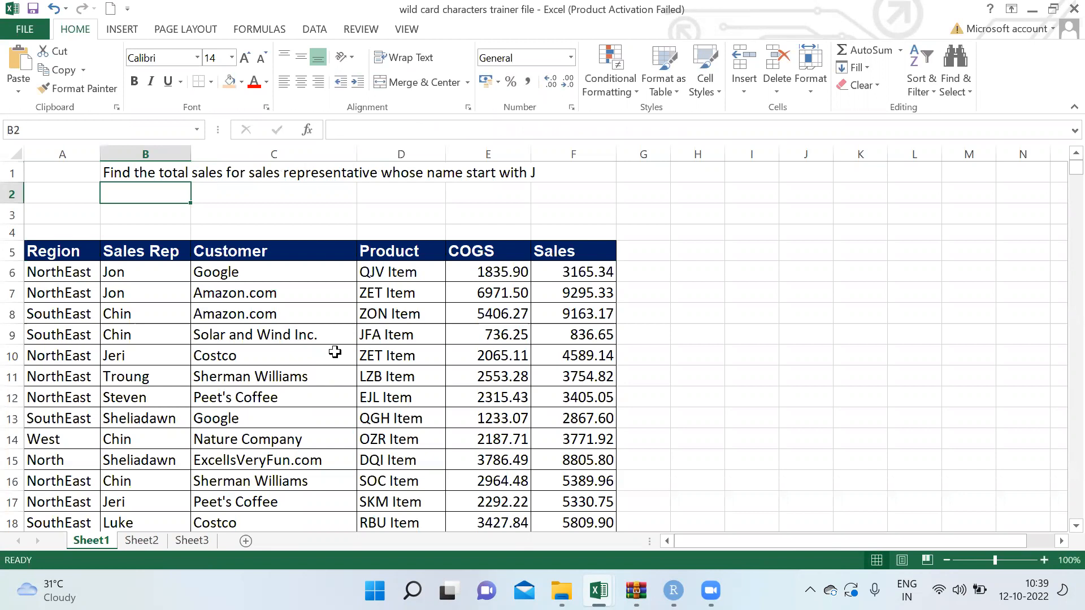
pyautogui.click(37, 267)
pyautogui.press('Up')
pyautogui.hotkey('ctrl', 'shift', 'Right')
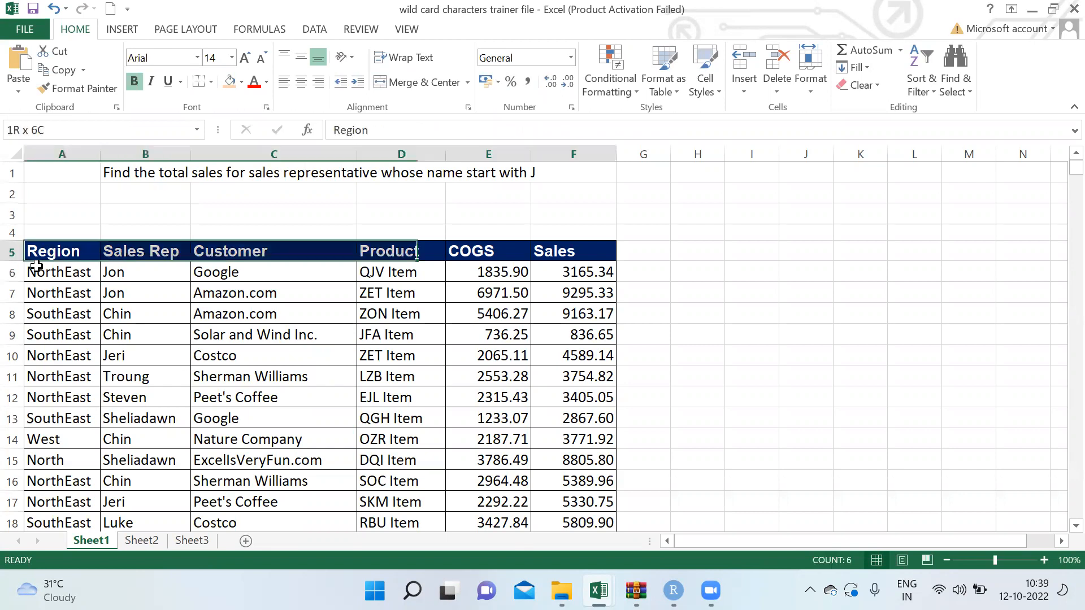
pyautogui.hotkey('ctrl', 'shift', 'Down')
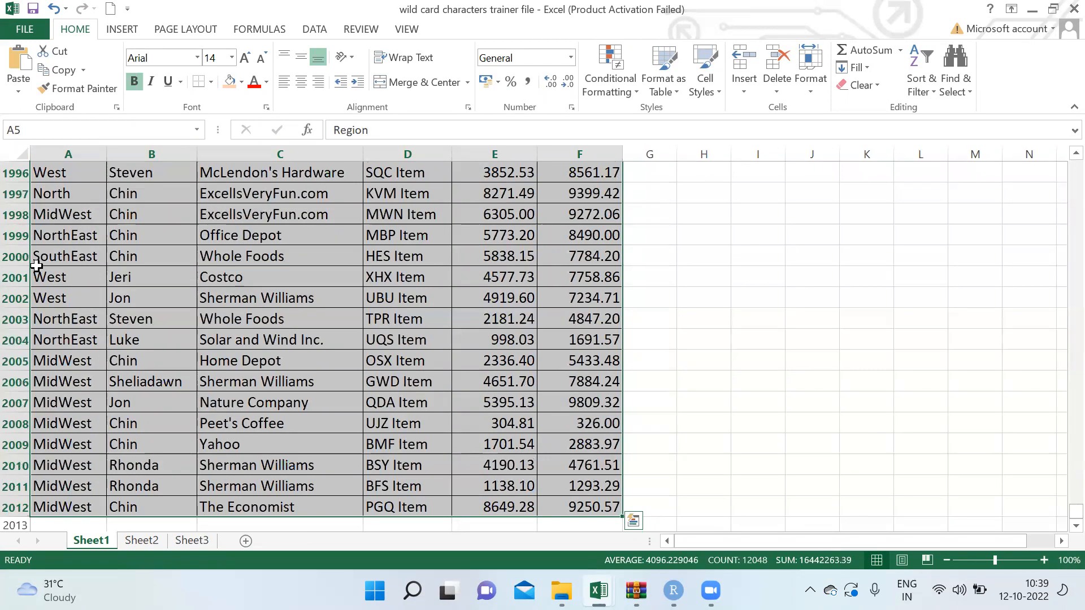
pyautogui.press('XF86AudioRaiseVolume')
pyautogui.hotkey('ctrl', 'BackSpace')
pyautogui.hotkey('ctrl', 'shift', 'F3')
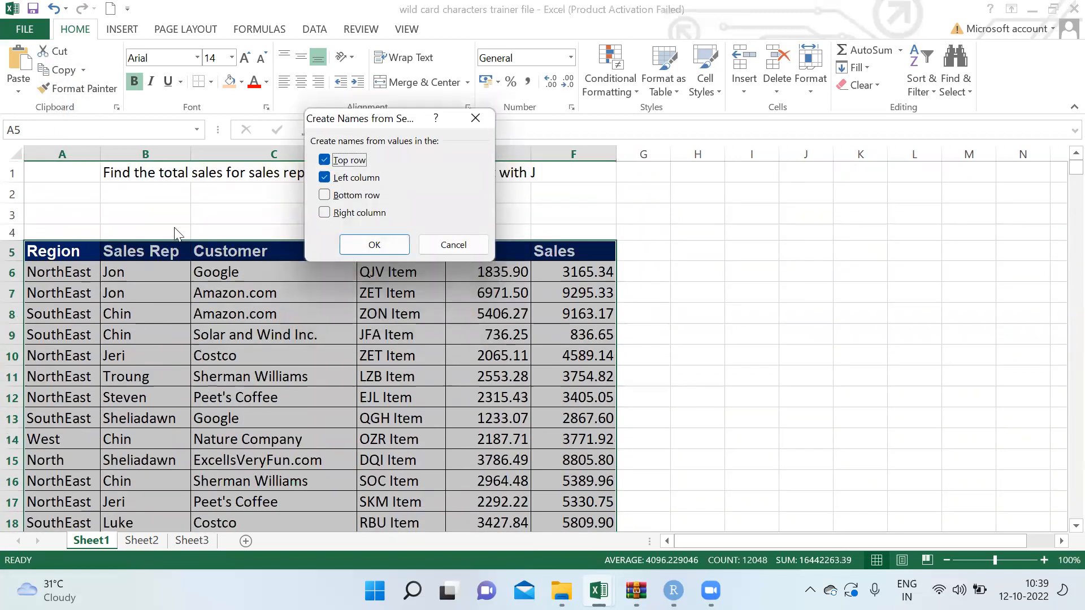
pyautogui.click(475, 117)
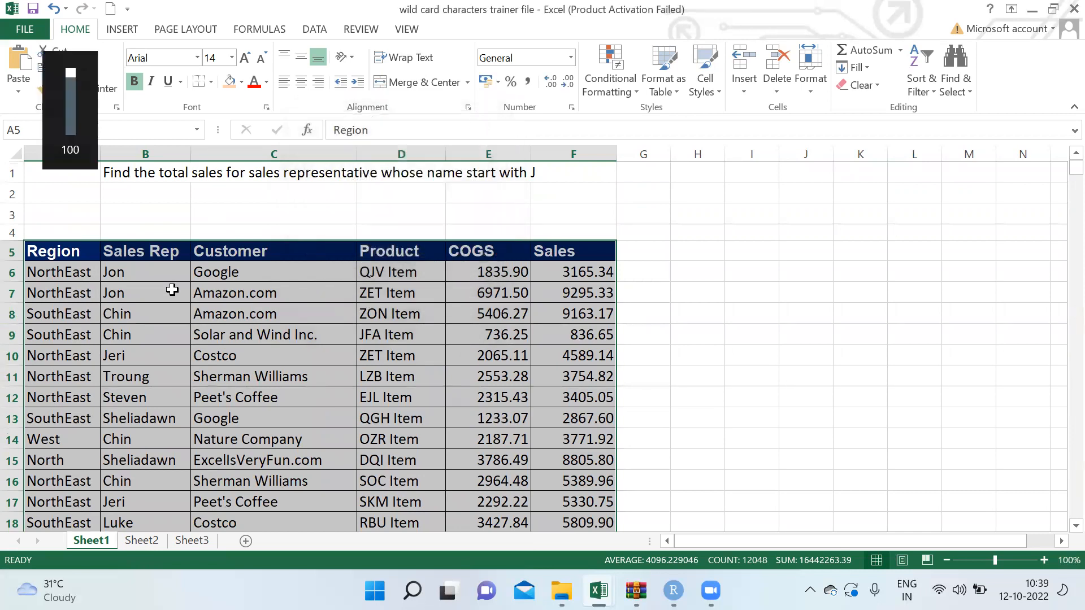
pyautogui.click(172, 290)
pyautogui.hotkey('ctrl', 'shift', 'F3')
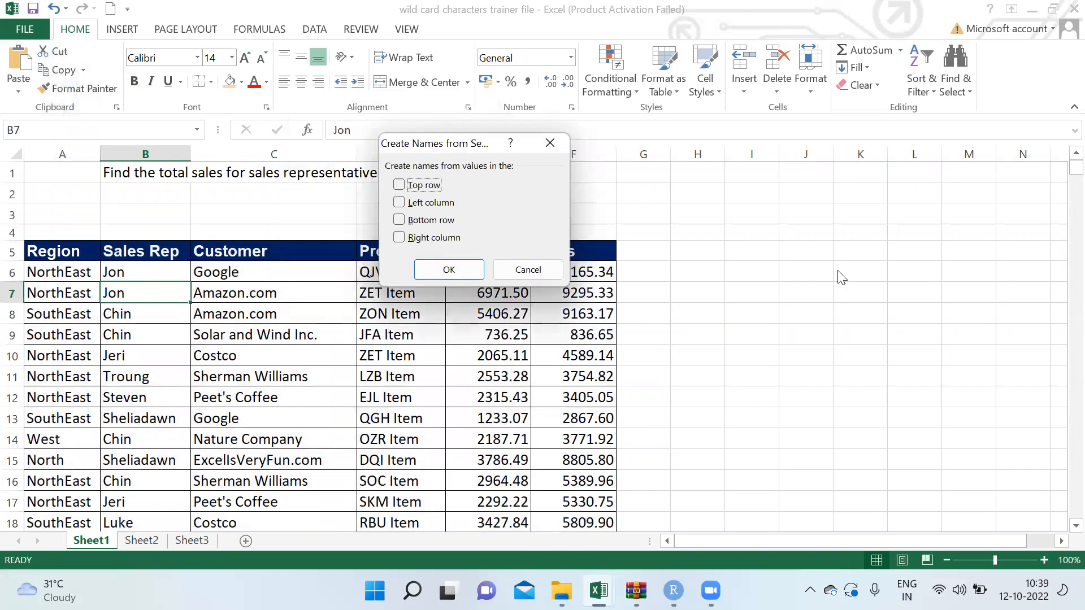
pyautogui.moveTo(373, 119); pyautogui.dragTo(841, 273)
pyautogui.click(943, 271)
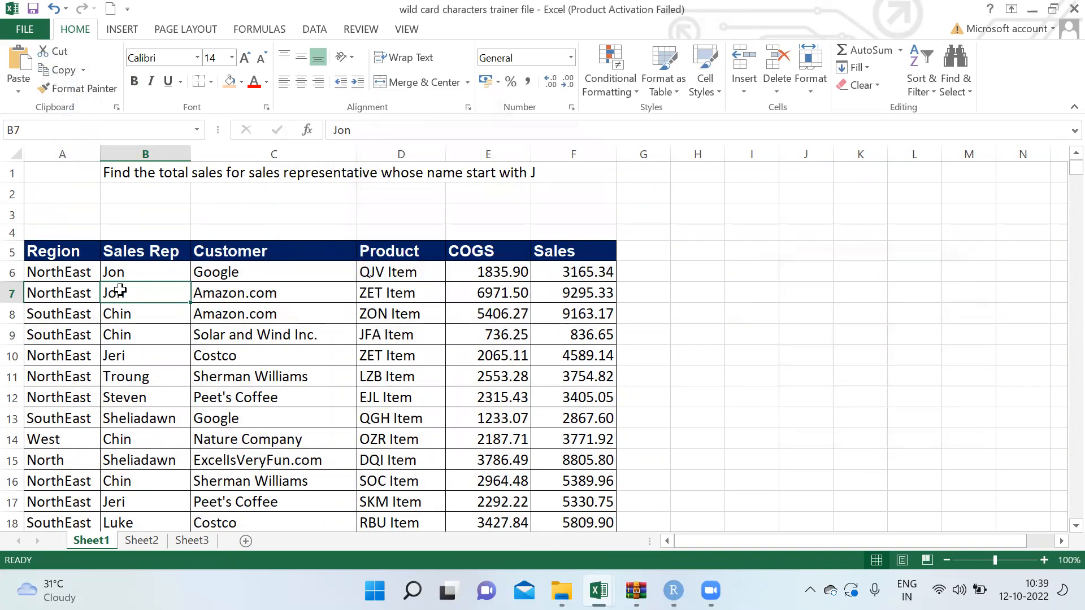
# Step: Create named ranges for the whole sales table, starting at A5, using only its top row as names
pyautogui.click(85, 252)
pyautogui.hotkey('ctrl', 'shift', 'Right')
pyautogui.hotkey('ctrl', 'shift', 'Down')
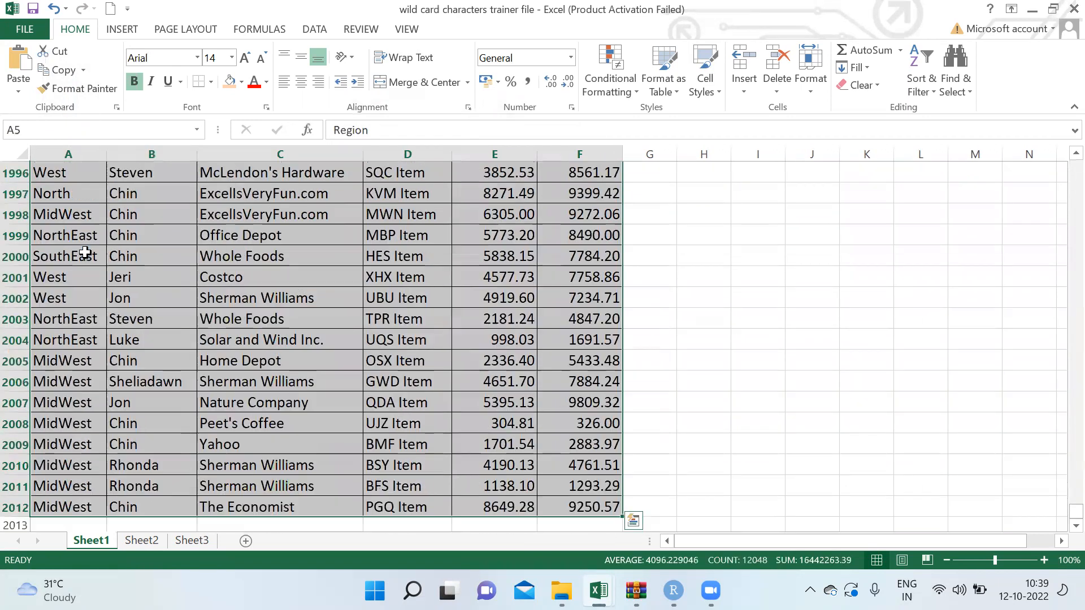
pyautogui.hotkey('ctrl', 'shift', 'F3')
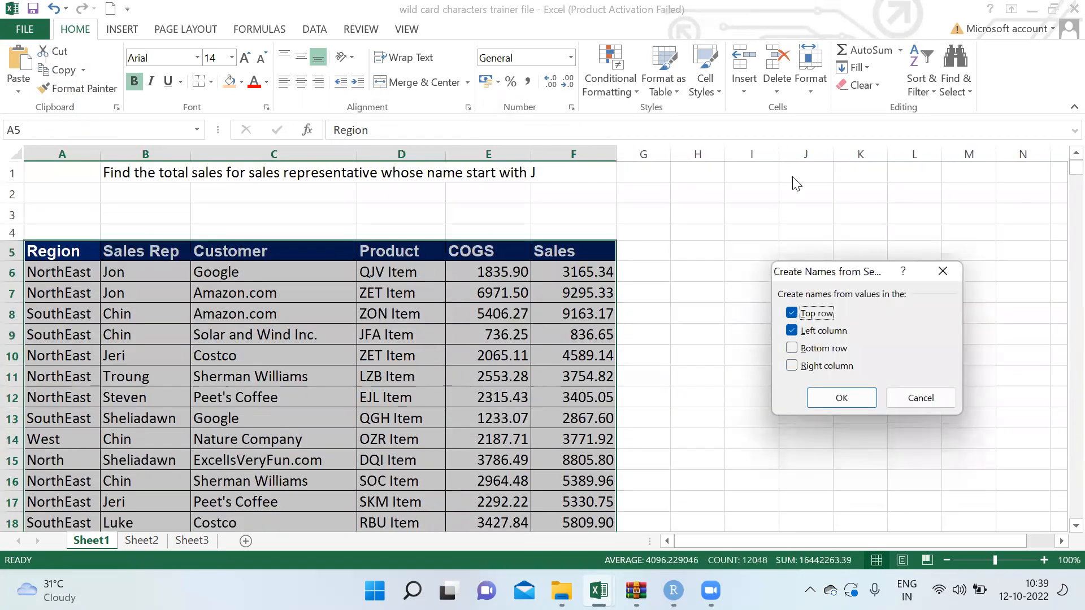
pyautogui.click(791, 331)
pyautogui.click(841, 398)
pyautogui.click(308, 316)
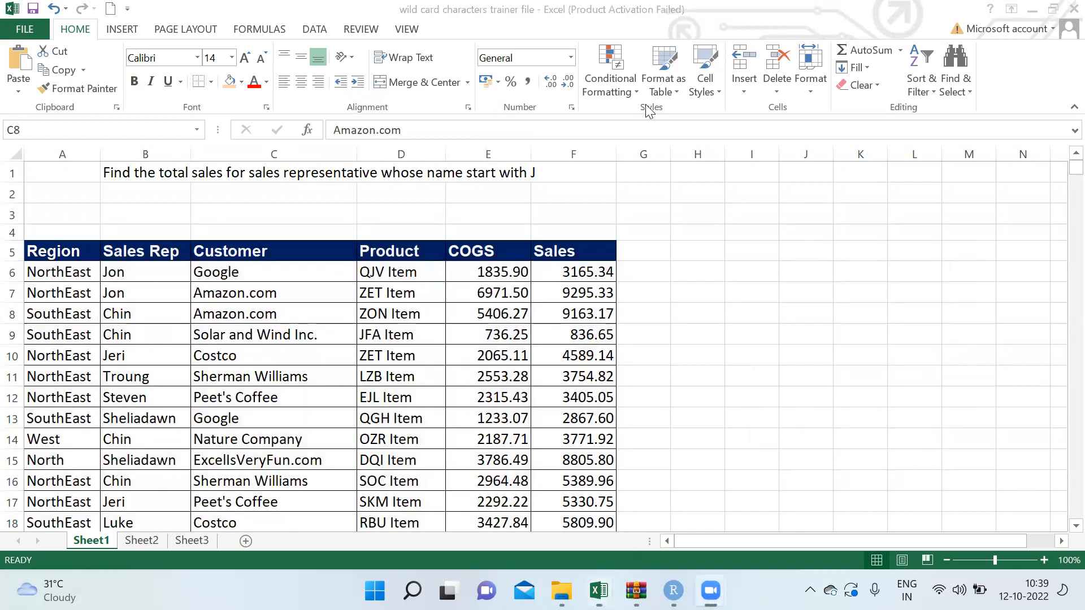
# Step: Total the sales of representatives starting with J in B2 with =SUMIFS(Sales,Sales_Rep,"J*")
pyautogui.click(181, 200)
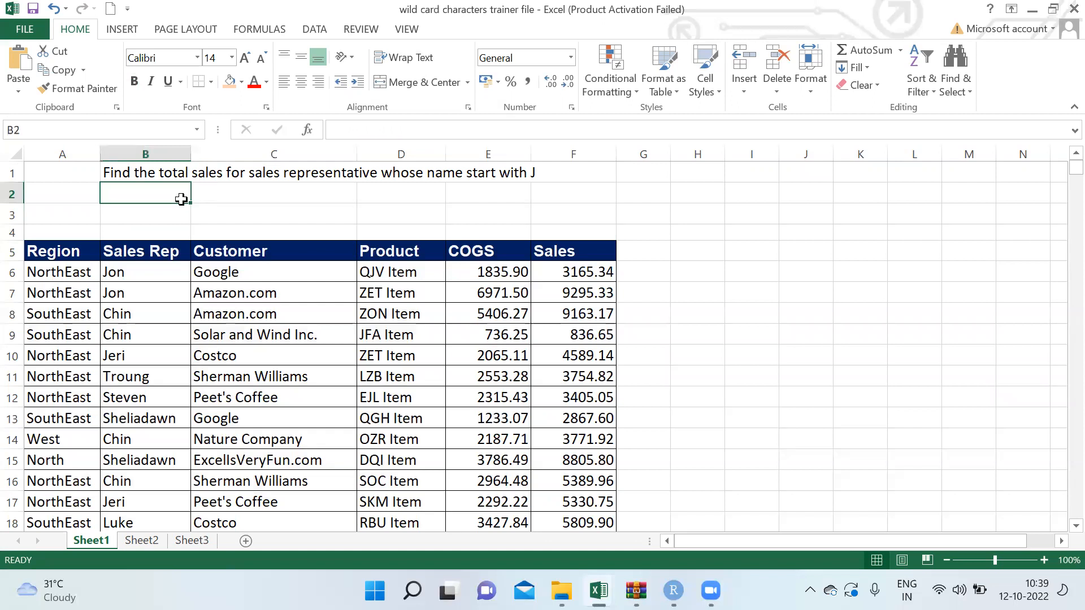
pyautogui.write('=sum')
pyautogui.press('Down')
pyautogui.press('Down')
pyautogui.press('Tab')
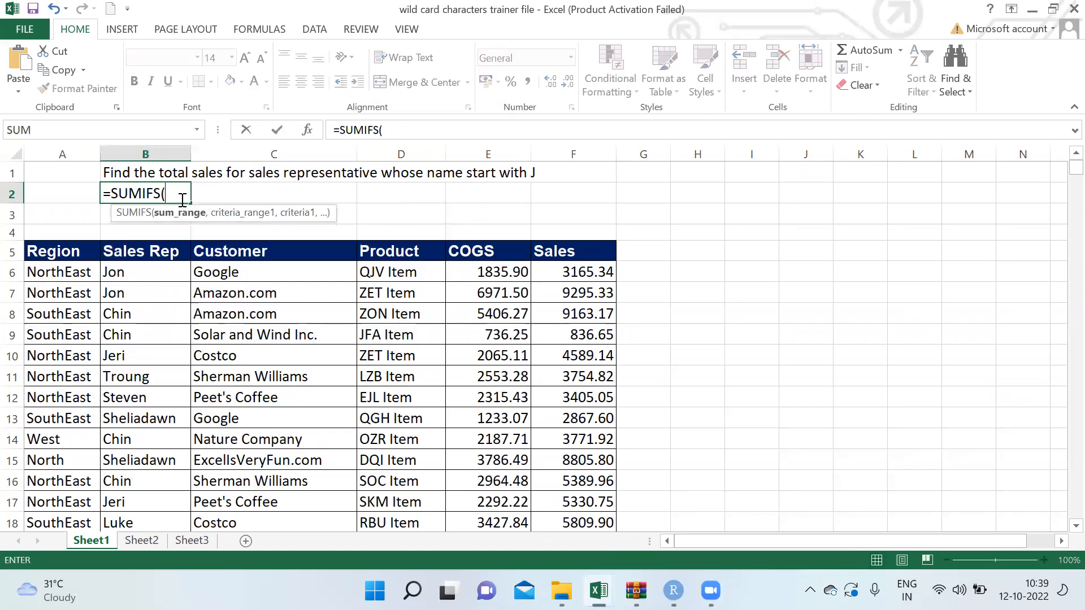
pyautogui.write('Sa')
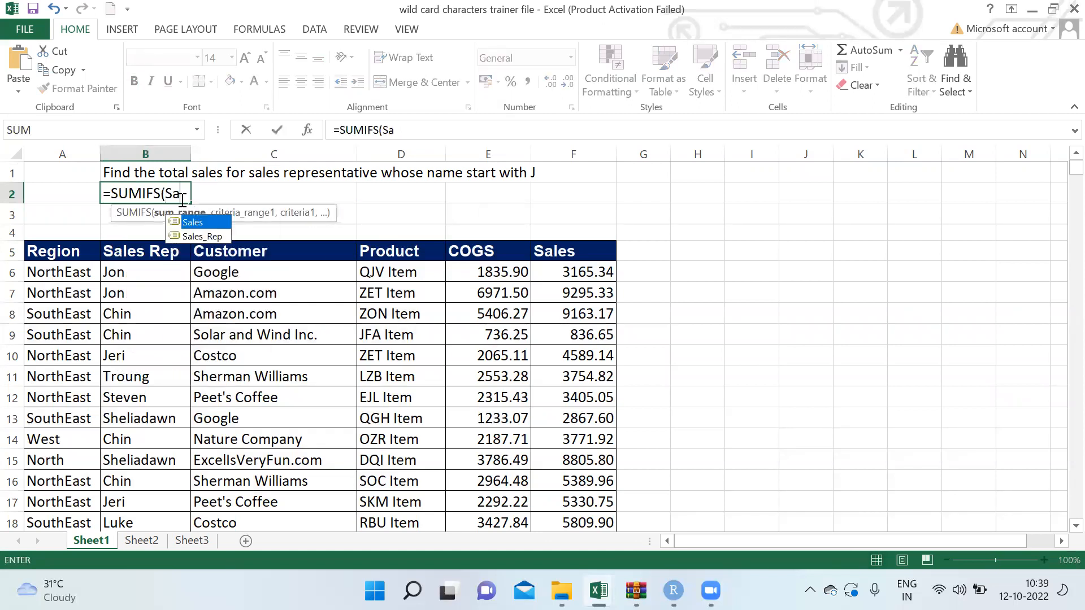
pyautogui.write('les,')
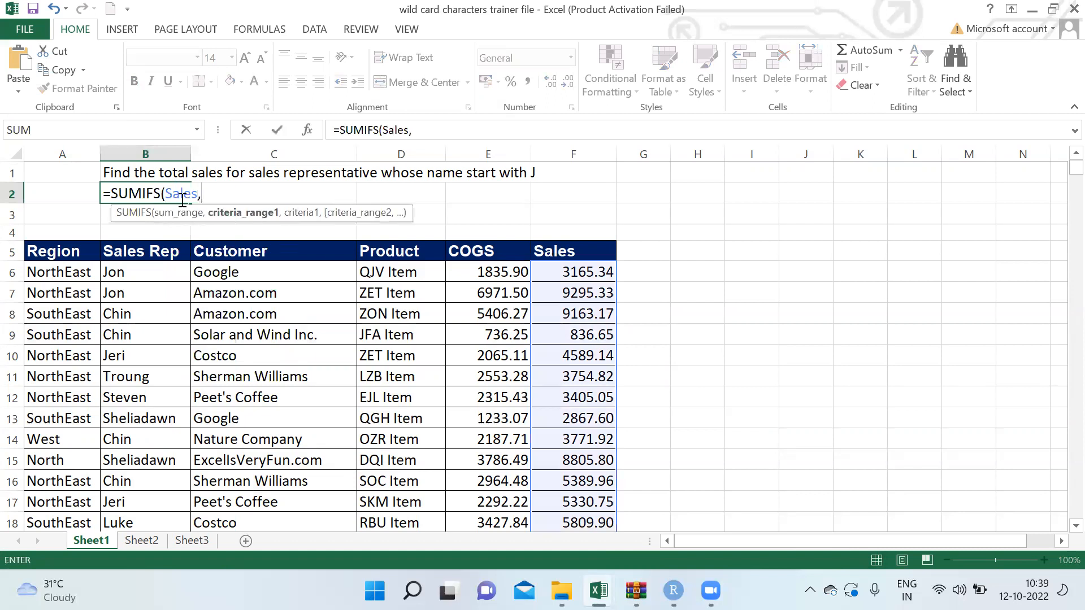
pyautogui.write('Sa')
pyautogui.press('Down')
pyautogui.press('Tab')
pyautogui.write(',')
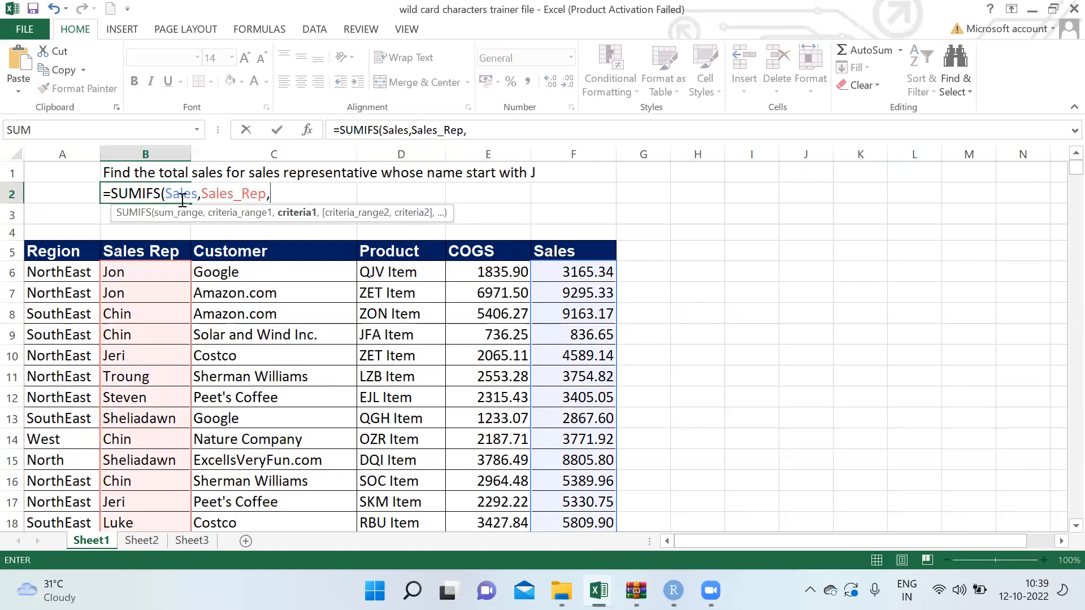
pyautogui.write('"J*")')
pyautogui.press('Return')
pyautogui.click(182, 200)
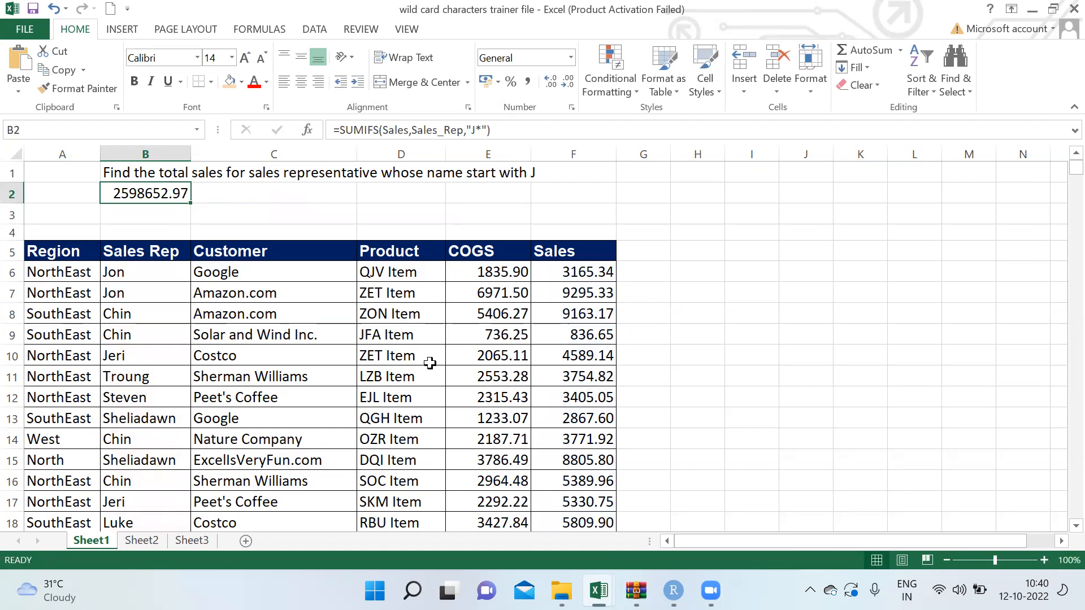